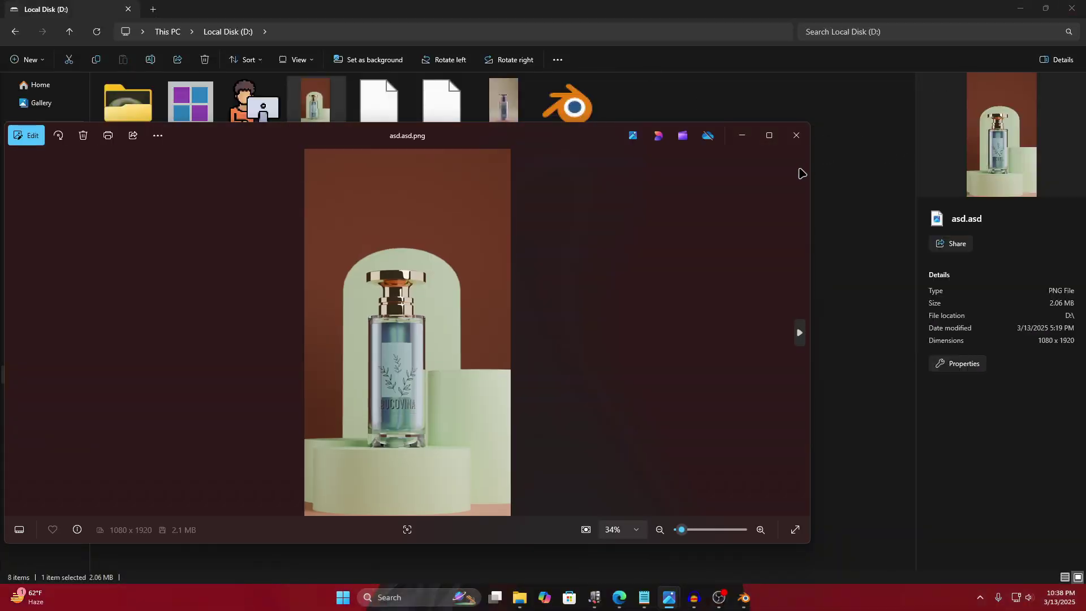
Close the image preview of asd.asd.png and the Local Disk (D:) window, and switch to Blender.
click(796, 135)
click(1072, 8)
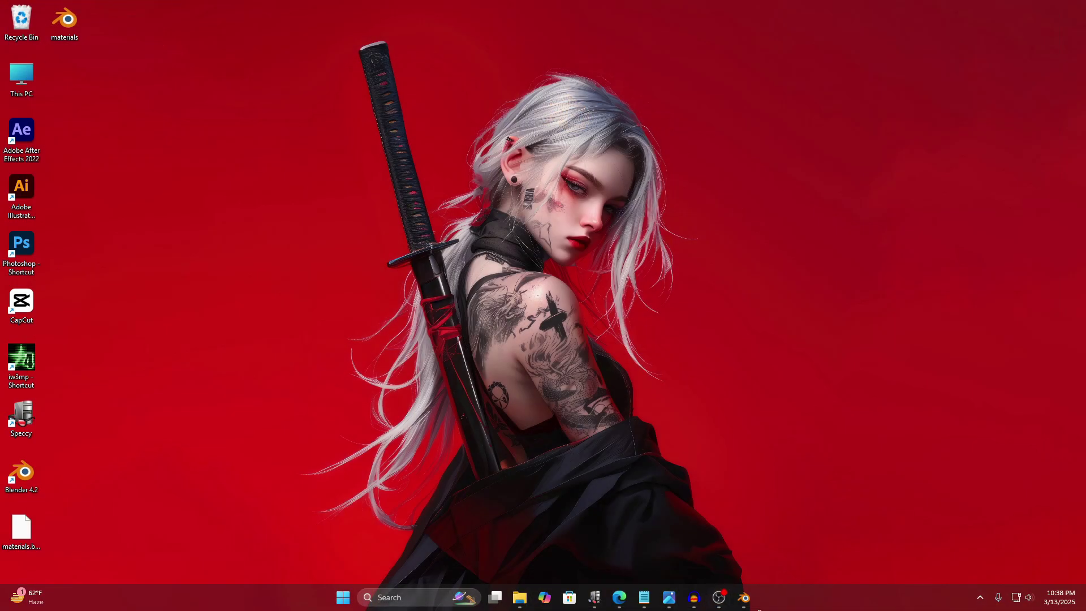
mouse_move(743, 597)
mouse_move(719, 536)
click(743, 598)
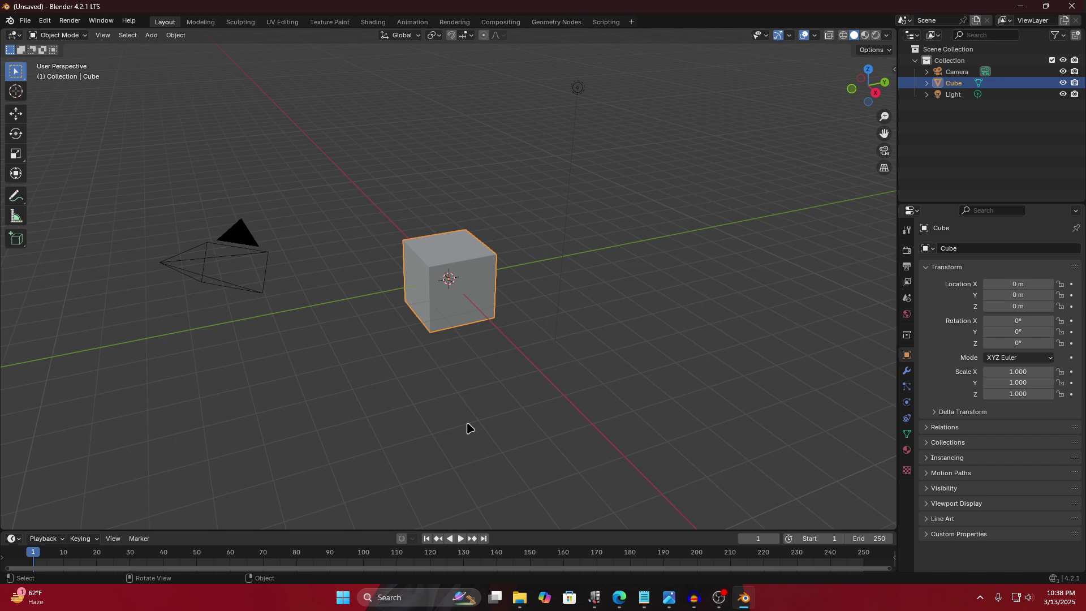
Delete all default objects from the scene, including the cube, camera and light.
click(486, 355)
click(456, 304)
key(a)
key(x)
click(415, 284)
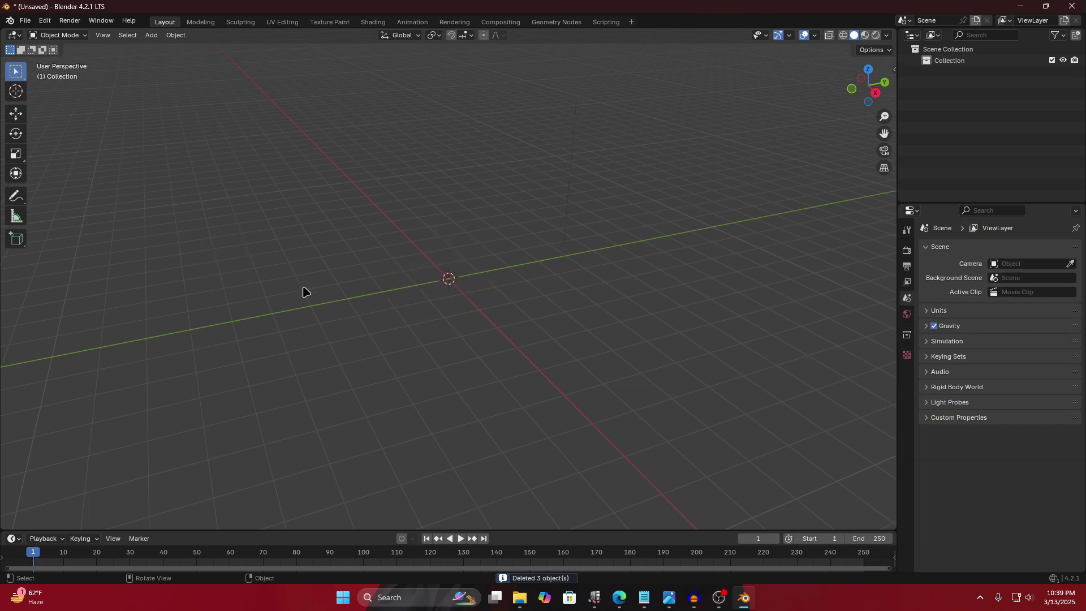
Bring up the perfume bottle reference image untitled.png, move its window clear of the workspace and return to Blender.
mouse_move(683, 597)
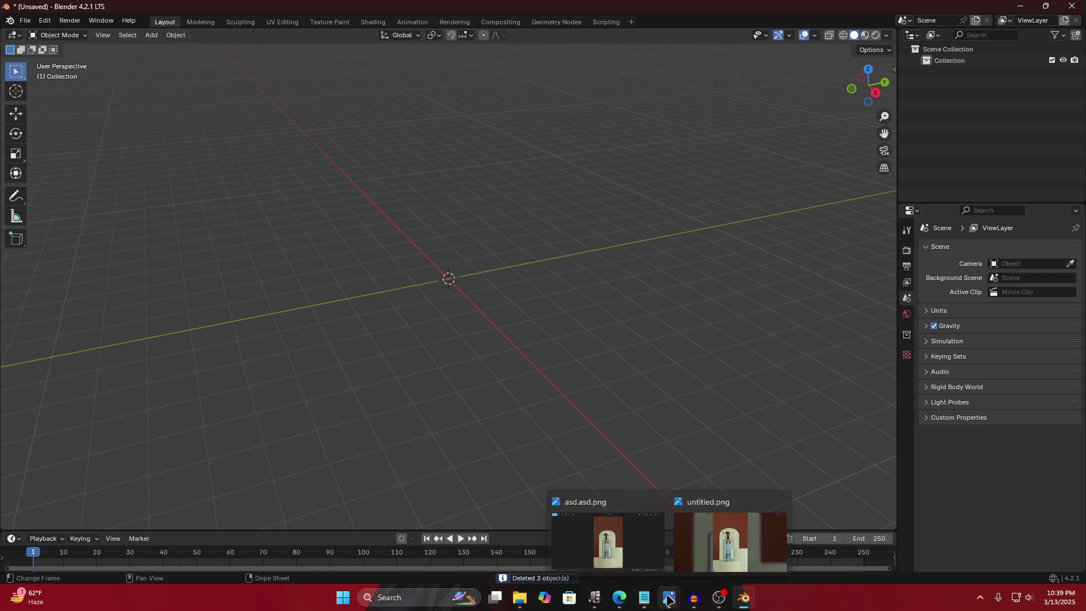
click(769, 560)
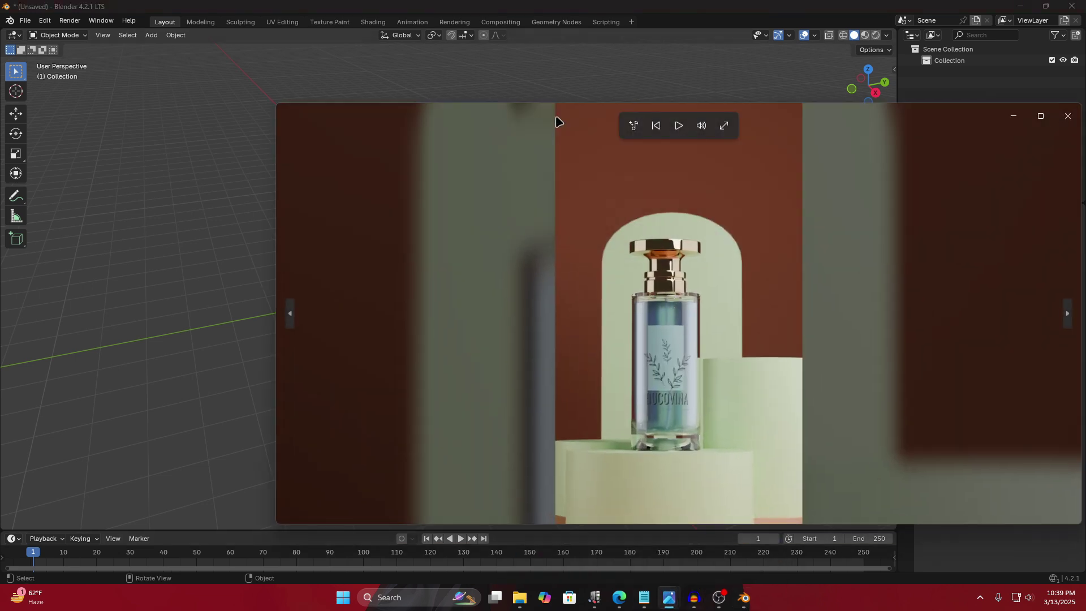
drag(557, 121, 387, 36)
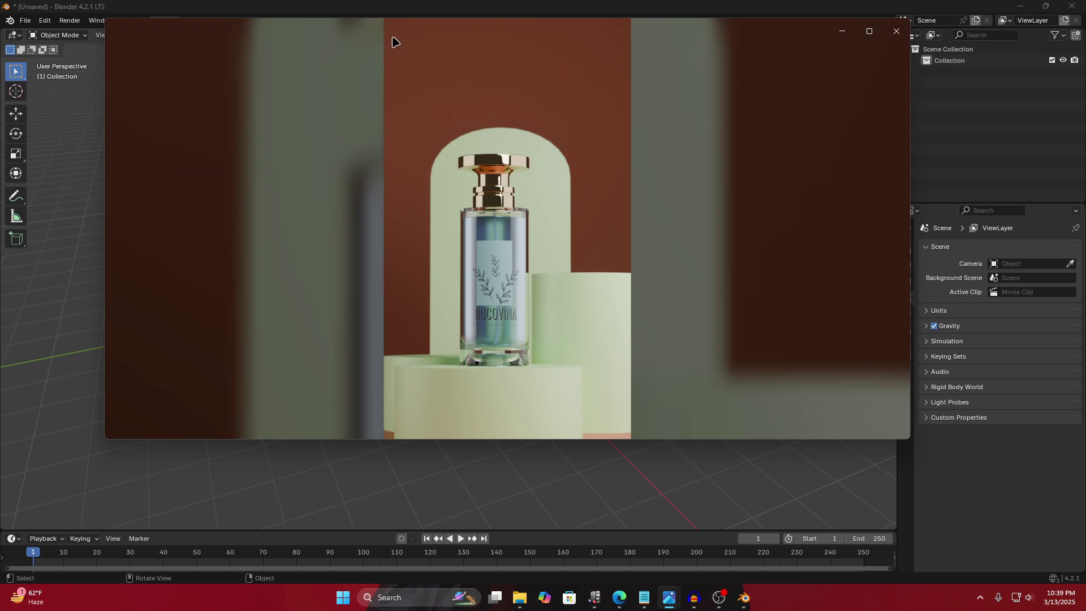
drag(376, 36, 0, 124)
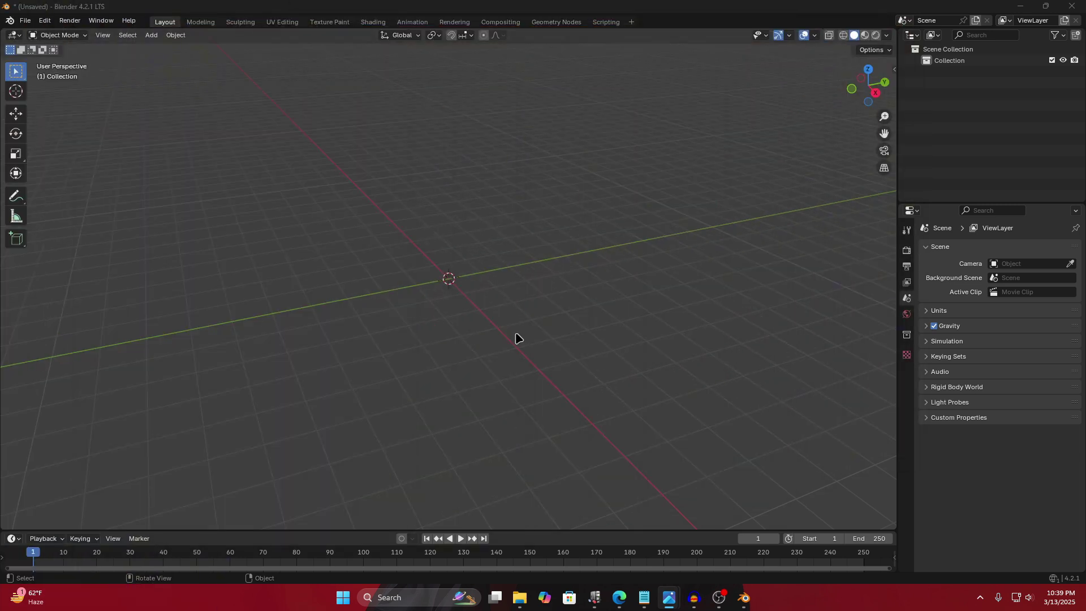
click(539, 322)
Add a mesh circle at the world origin and set its vertices to 16.
mouse_move(443, 285)
middle_down()
mouse_move(422, 309)
mouse_move(448, 290)
middle_up()
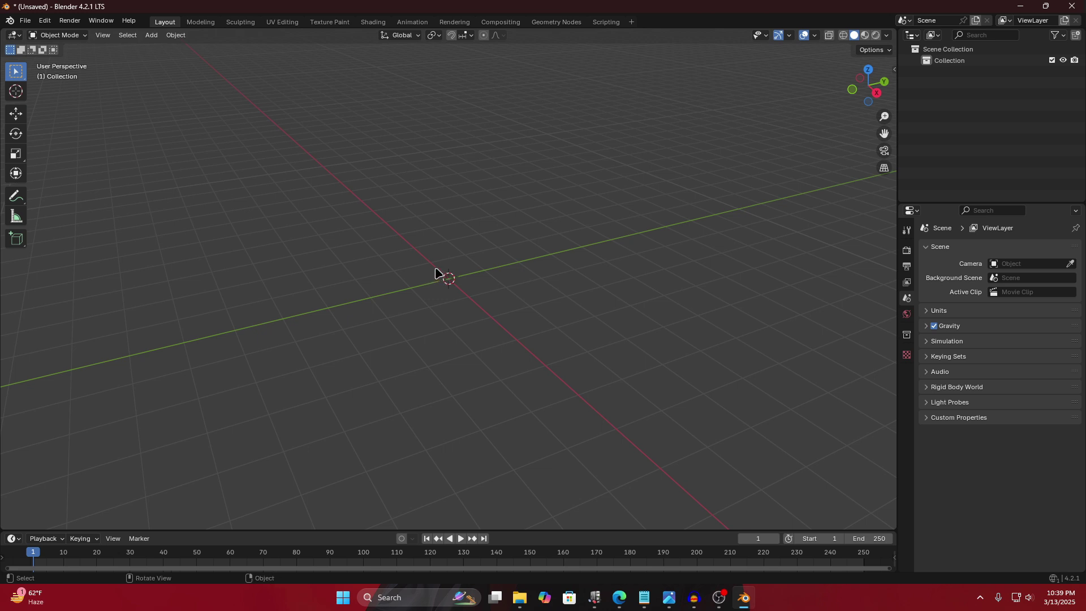
key(shift+a)
mouse_move(407, 280)
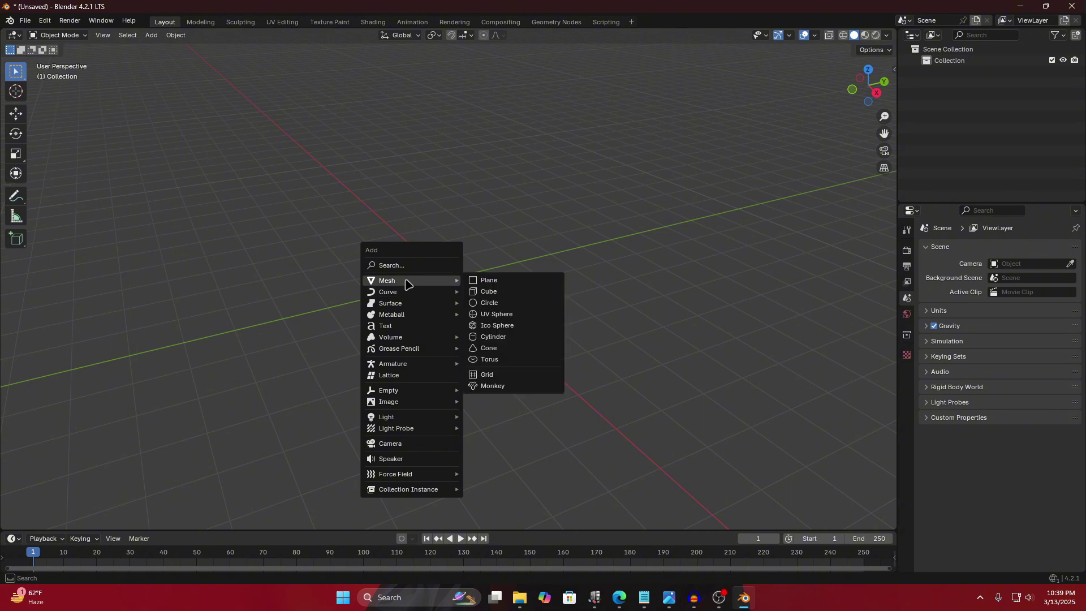
click(489, 303)
scroll(480, 308, up, 2)
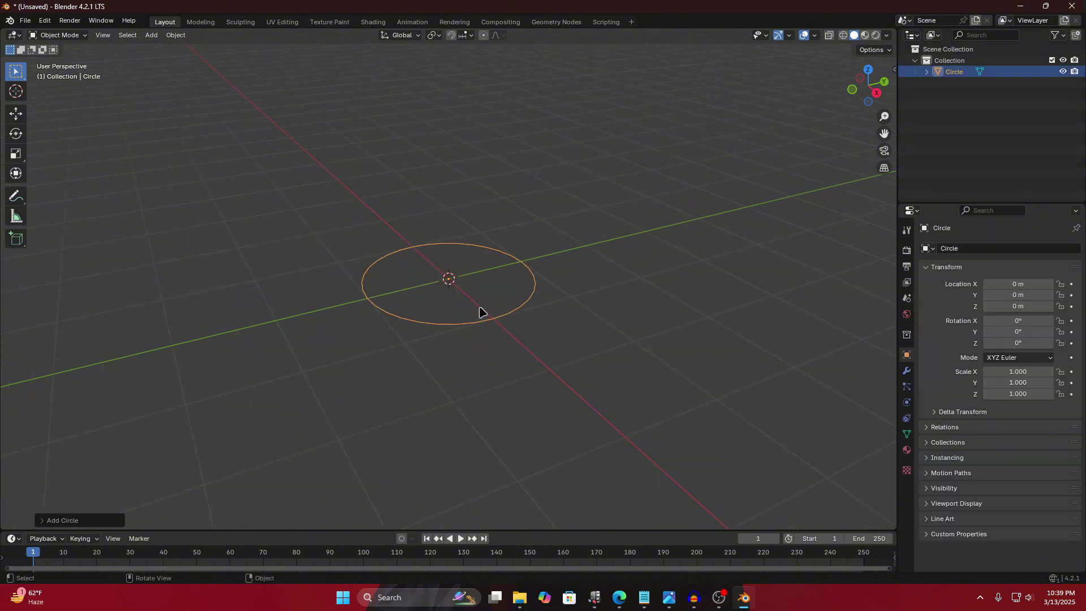
middle_drag(480, 311, 284, 416)
click(48, 519)
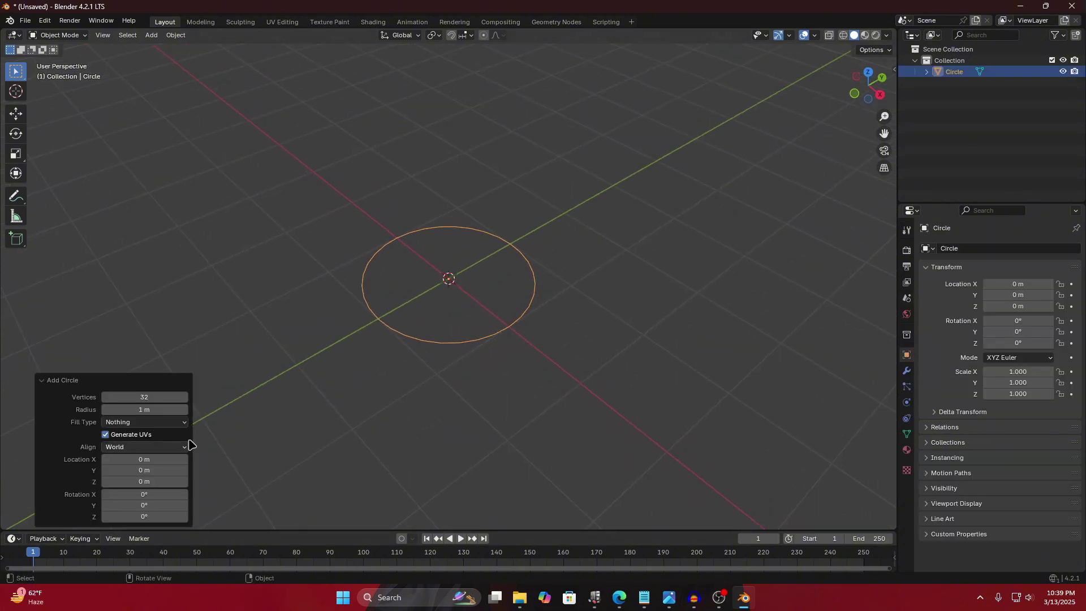
click(145, 397)
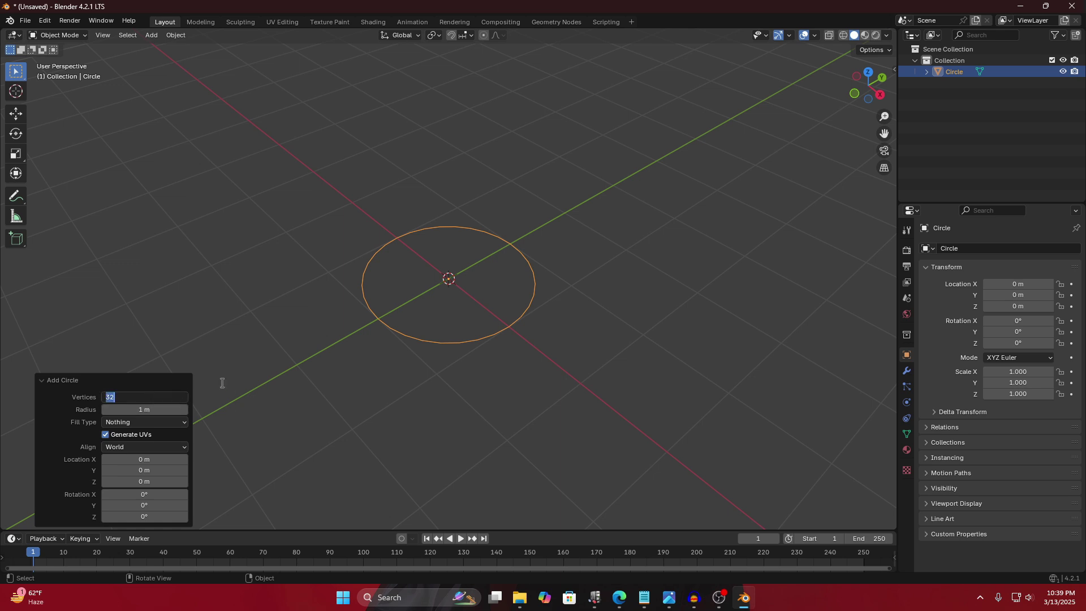
key(Return)
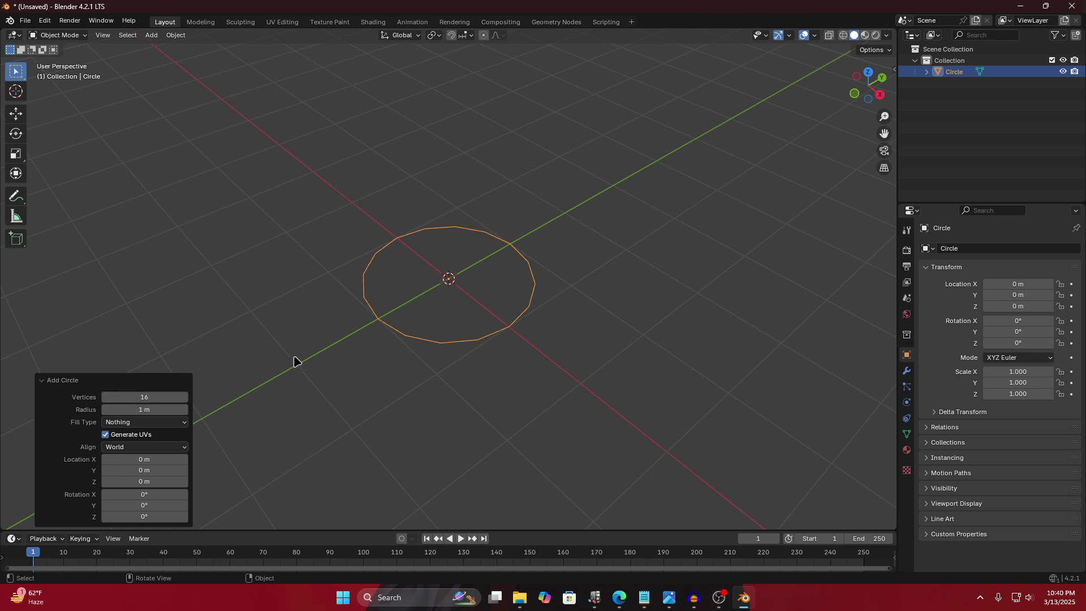
click(546, 335)
Enter Edit Mode on the circle, select all its vertices and fill them with a face.
middle_drag(531, 340, 412, 289)
key(Tab)
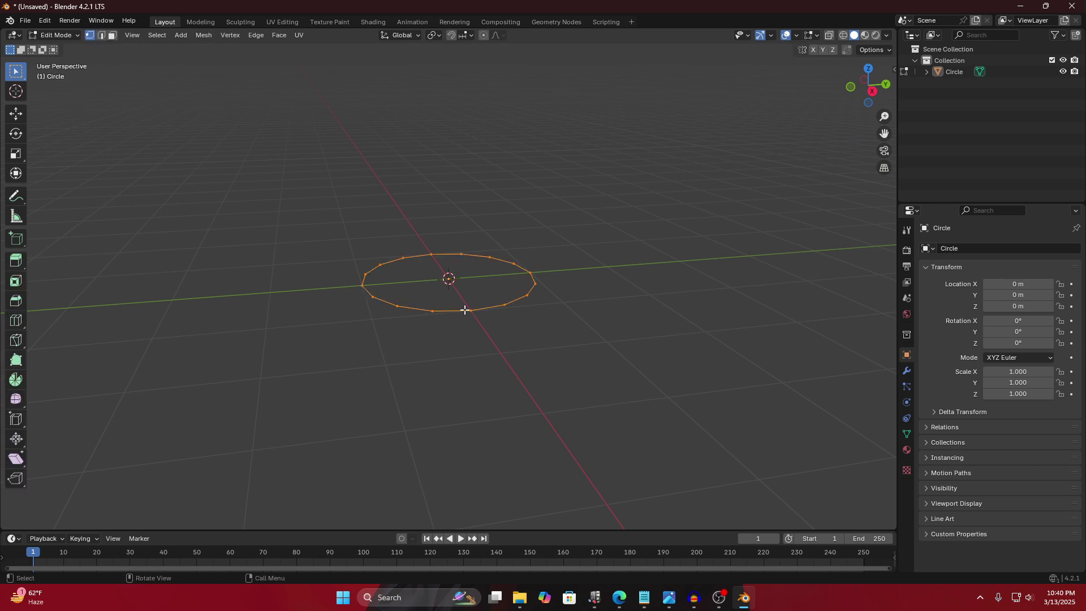
click(439, 357)
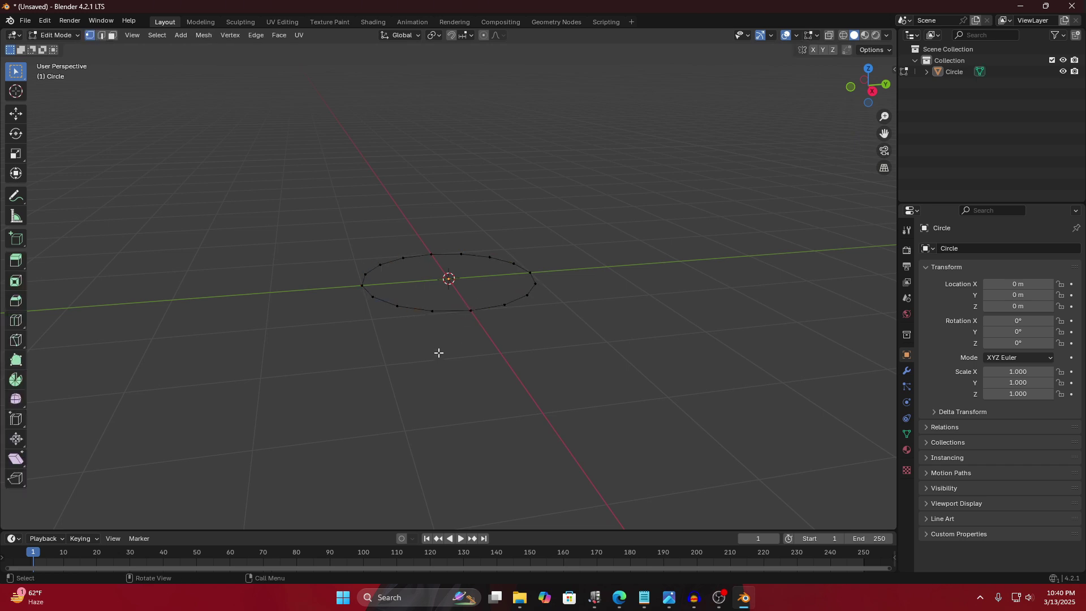
key(a)
key(e)
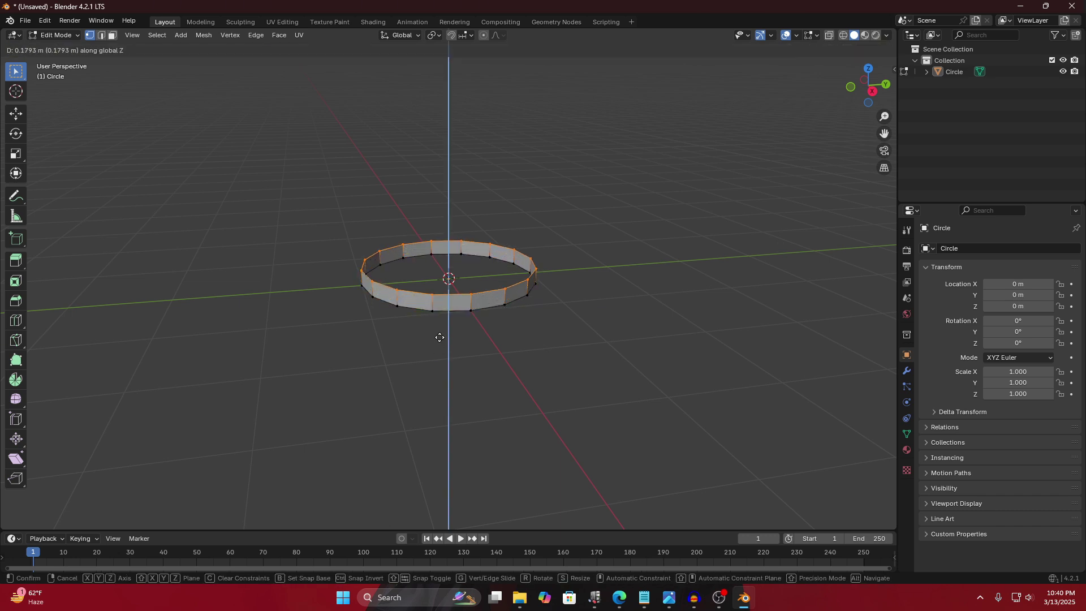
right_click(440, 337)
middle_drag(438, 334, 429, 320)
key(f)
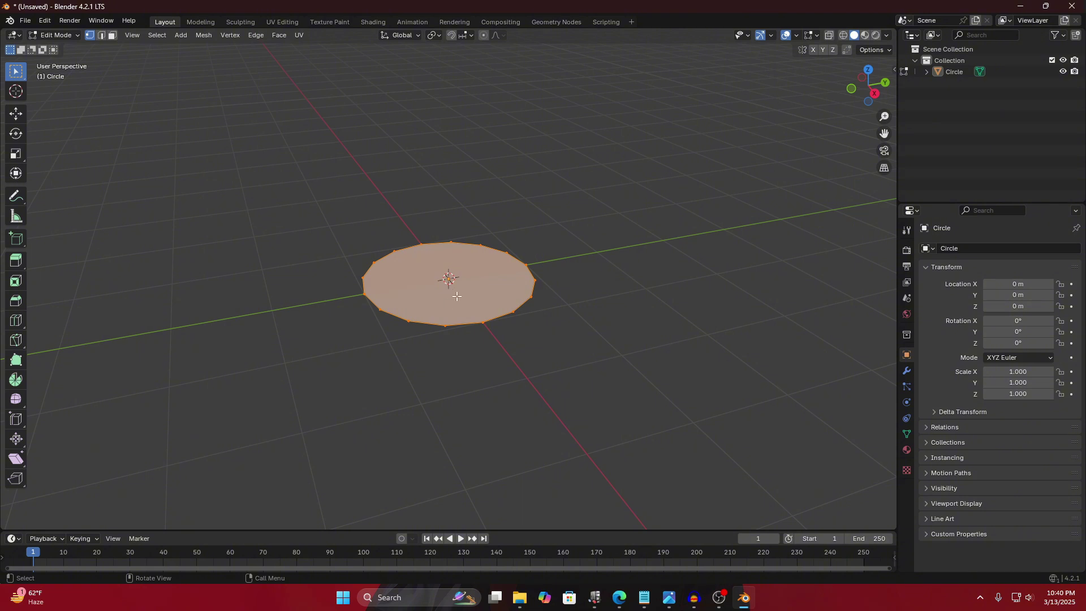
Inset the circular face by about 0.35 m and extrude the inner face upward about 0.5 m.
key(i)
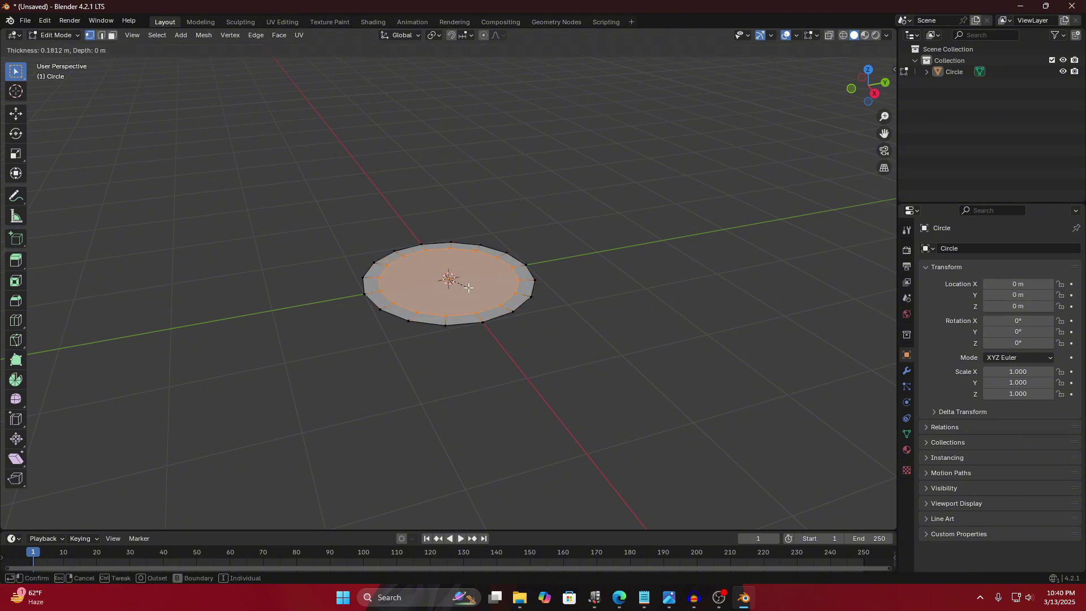
right_click(470, 288)
key(i)
click(464, 281)
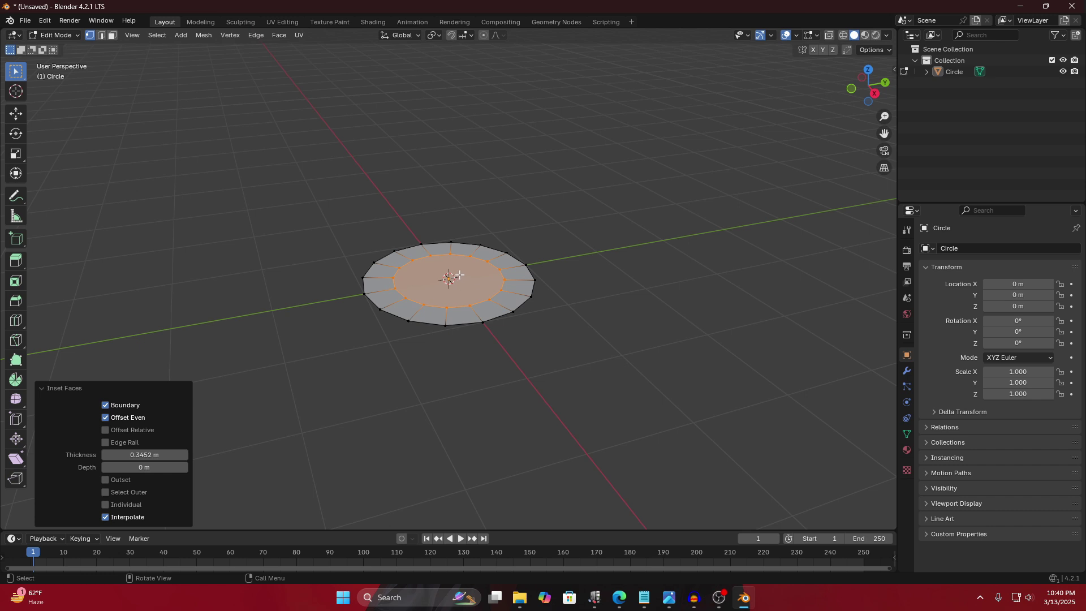
key(e)
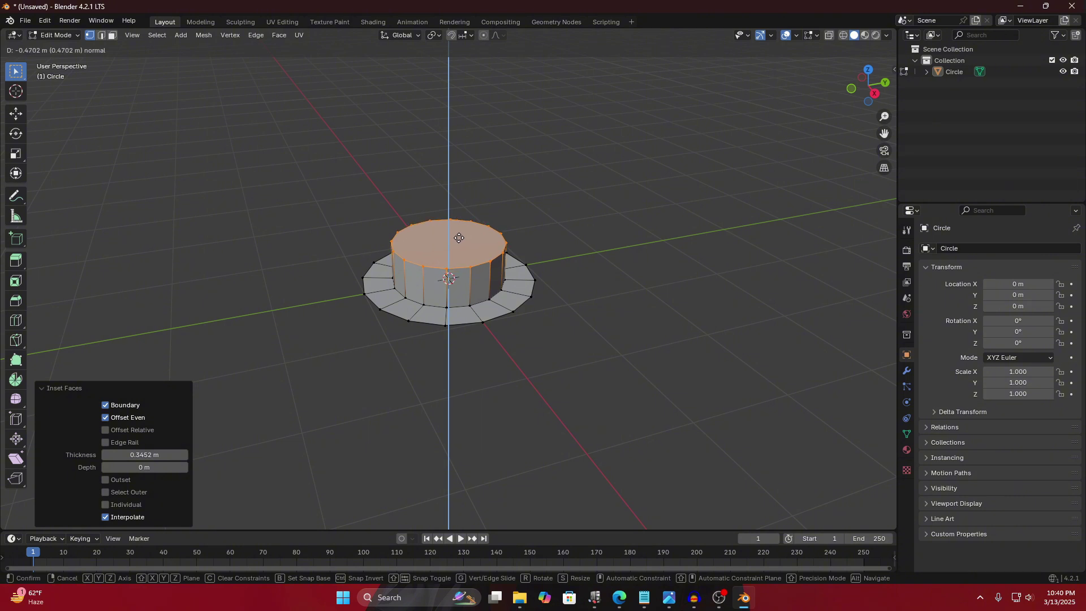
click(497, 248)
Scale the raised inner face by about 0.63 and lower it slightly along Z.
key(s)
click(479, 248)
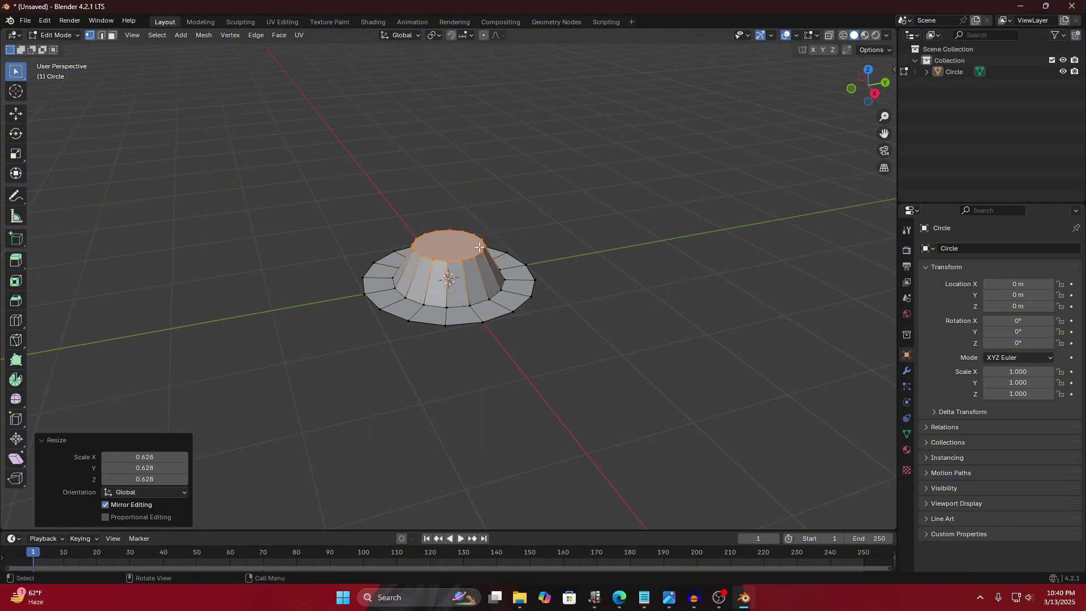
key(g)
key(z)
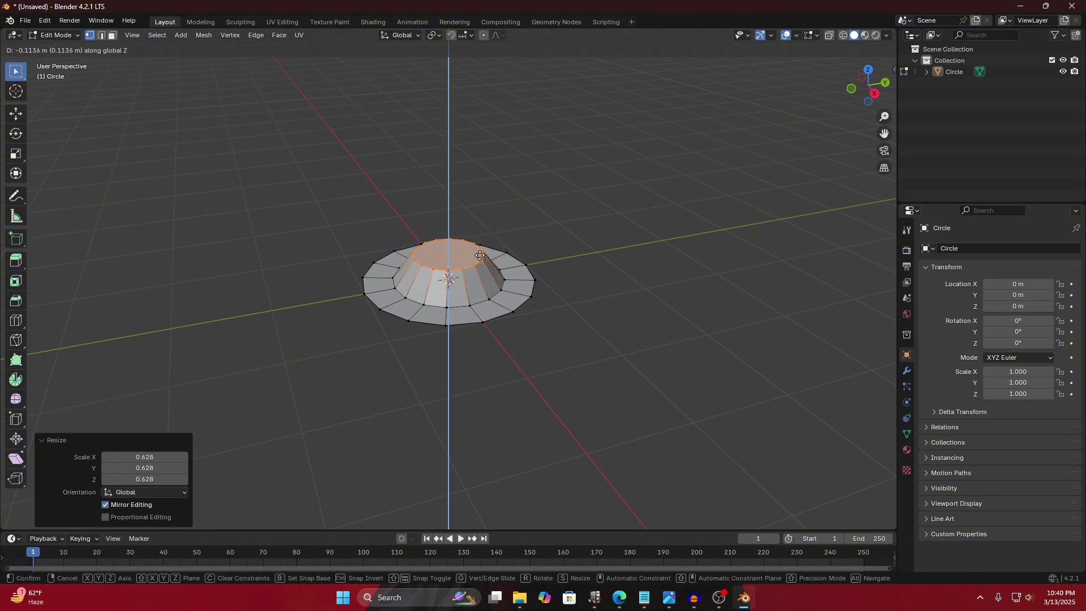
click(484, 253)
Select the base's outer edge loop and extrude it upward along Z by about 2.63 m.
middle_drag(573, 311, 460, 332)
click(563, 300)
alt+shift+click(516, 308)
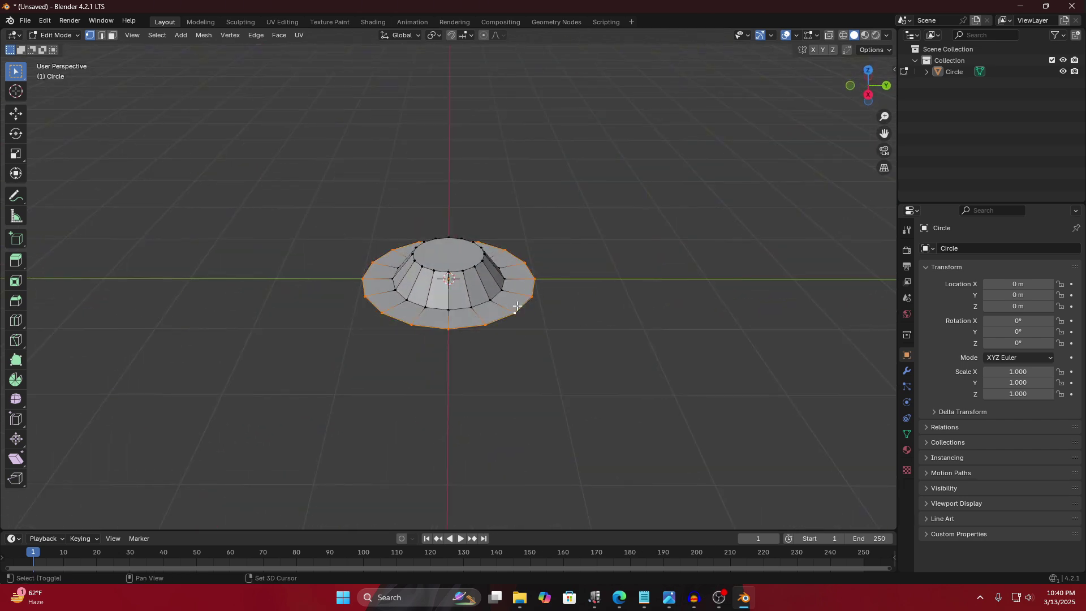
middle_drag(506, 285, 458, 280)
key(e)
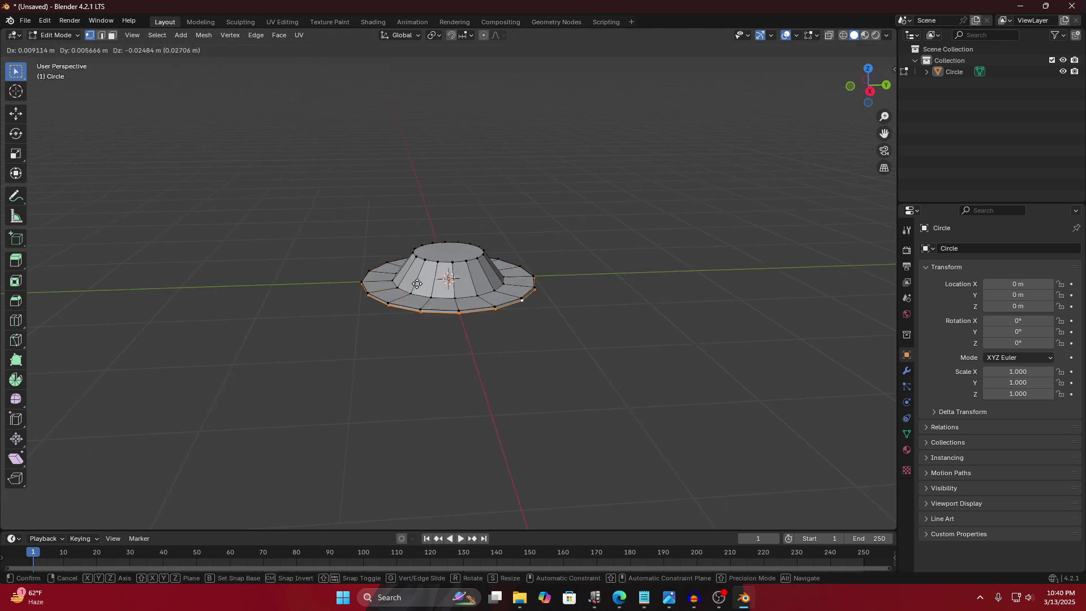
key(z)
click(417, 82)
scroll(431, 136, down, 5)
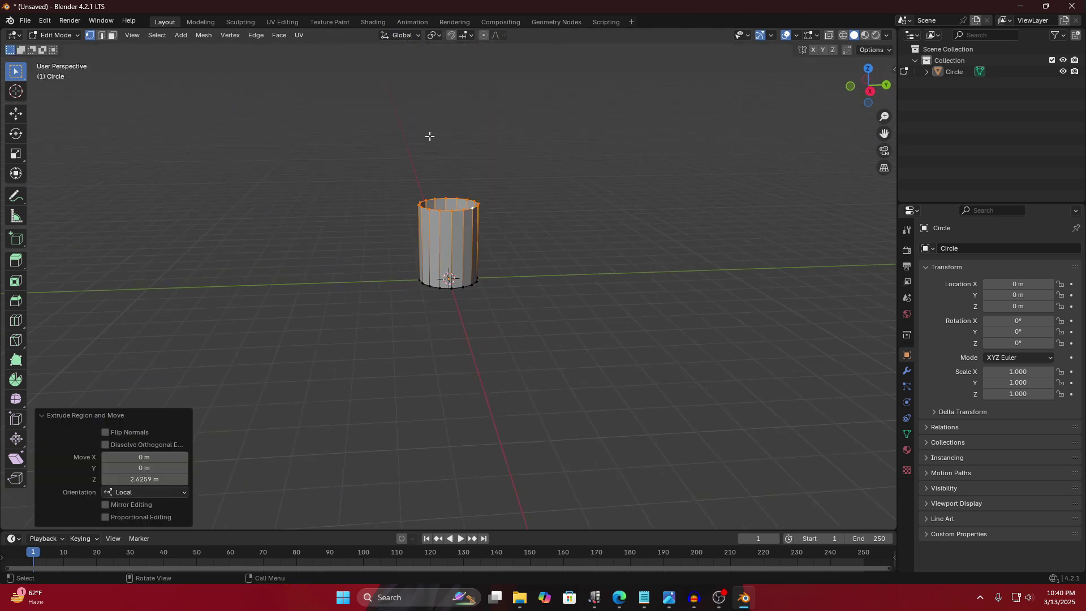
Raise the upper rim along Z by about 2.72 m in the right orthographic view.
key(KP_3)
key(e)
key(Escape)
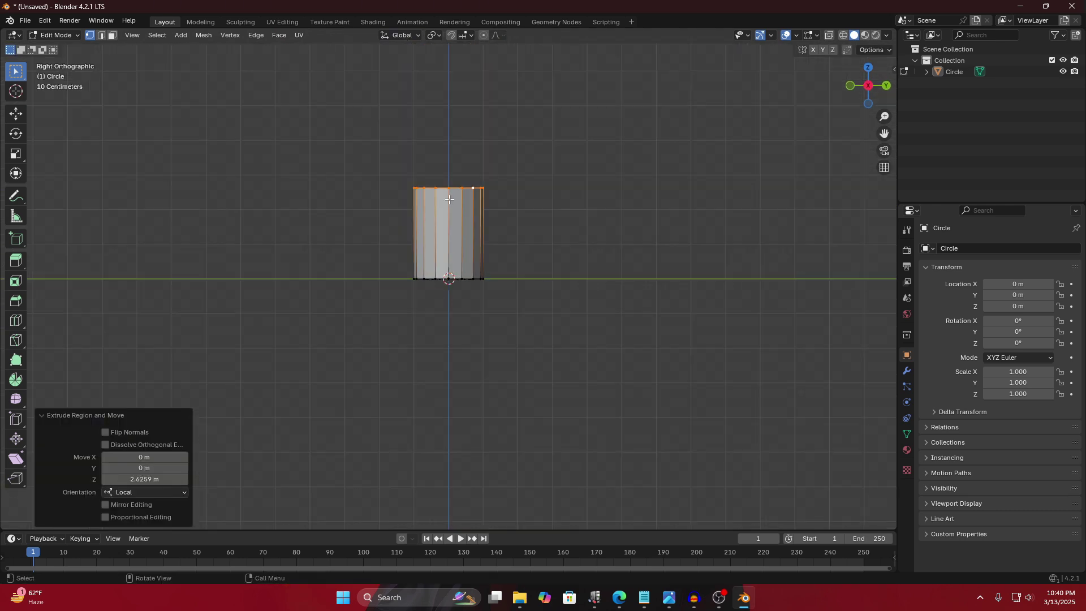
scroll(435, 121, down, 1)
shift+middle_drag(436, 121, 412, 182)
key(e)
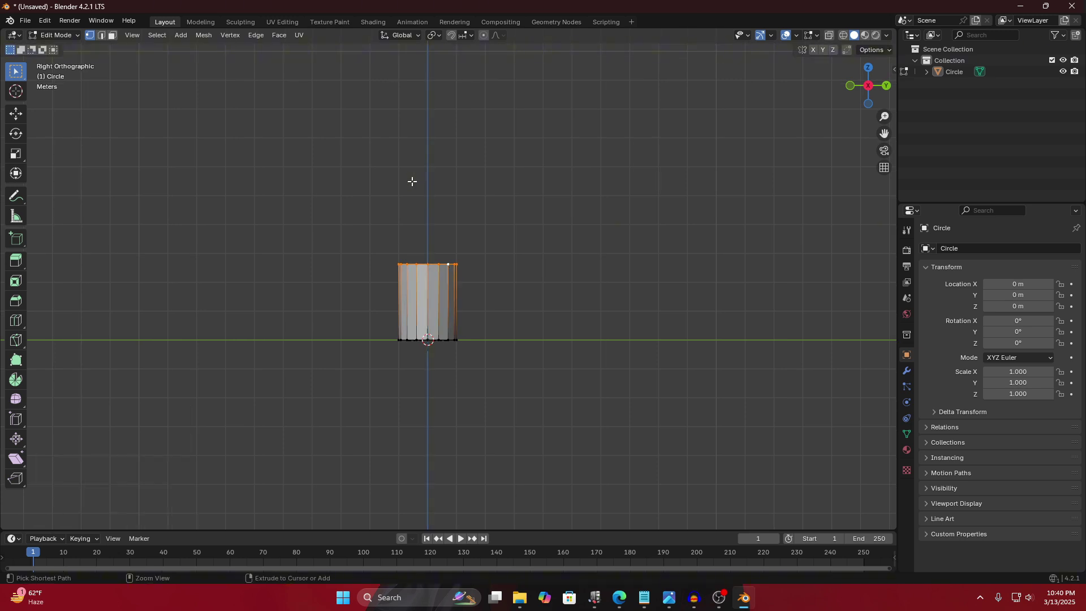
key(z)
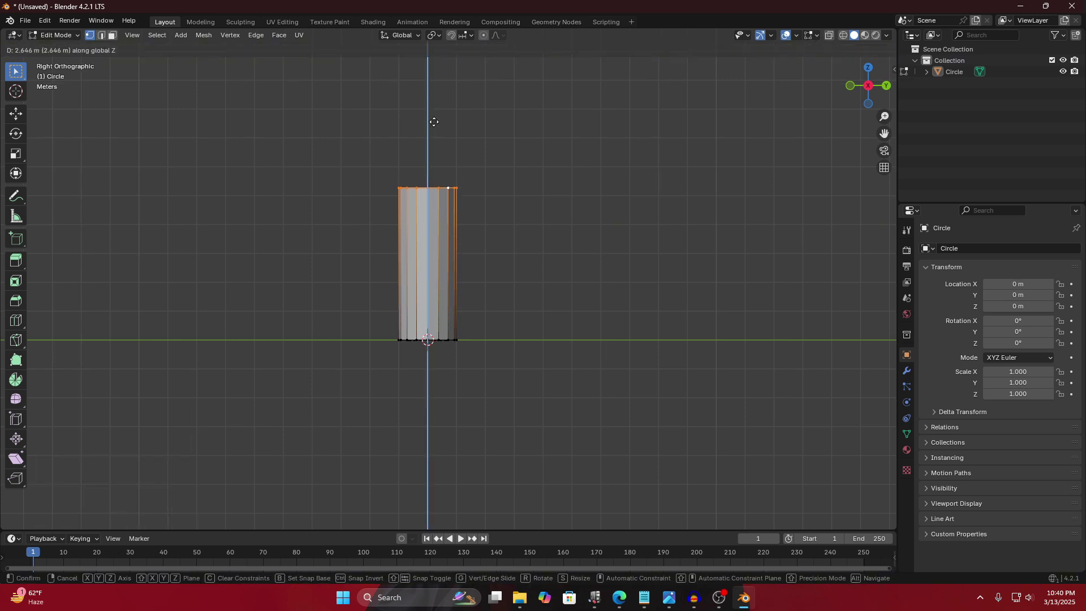
click(434, 120)
Lower the upper rim along Z by about 0.69 m.
middle_drag(449, 183, 411, 206)
key(g)
key(z)
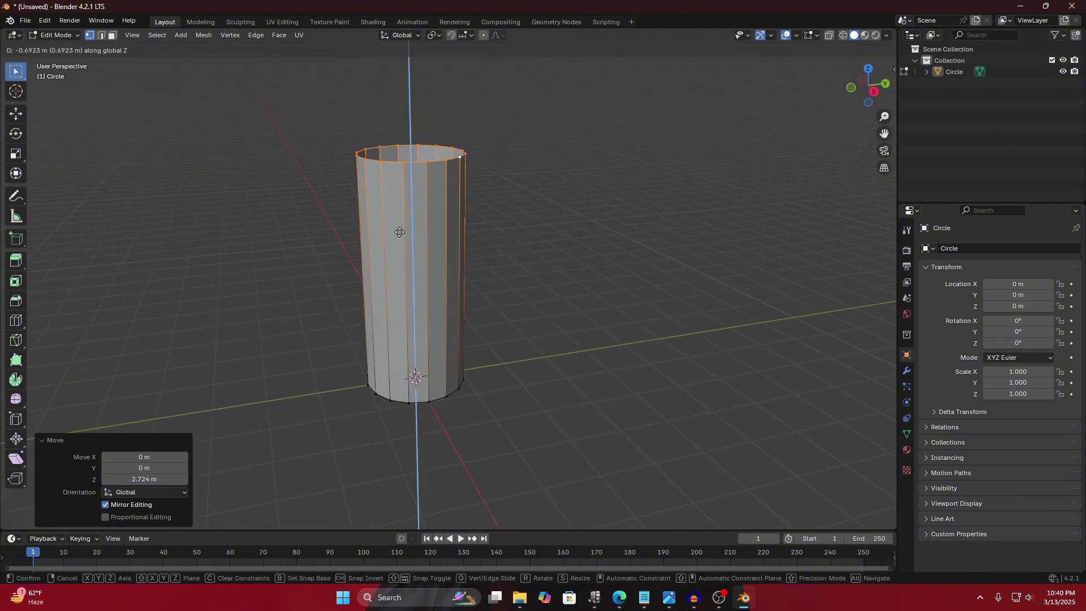
click(400, 233)
Select the open top edge loop of the cylinder and fill it with a face.
click(543, 204)
middle_drag(543, 203, 442, 222)
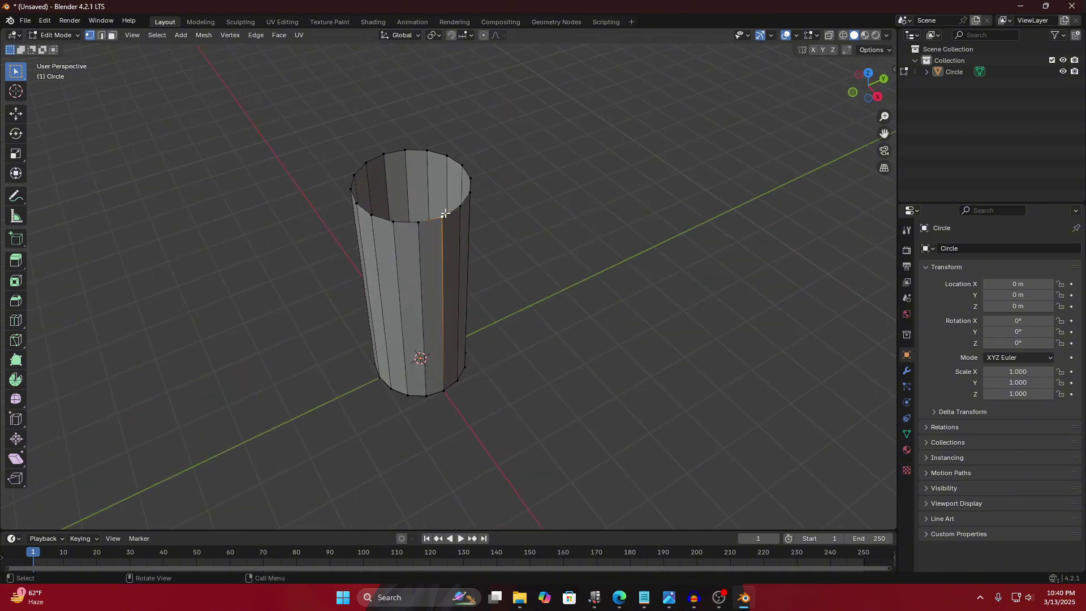
alt+click(445, 213)
key(f)
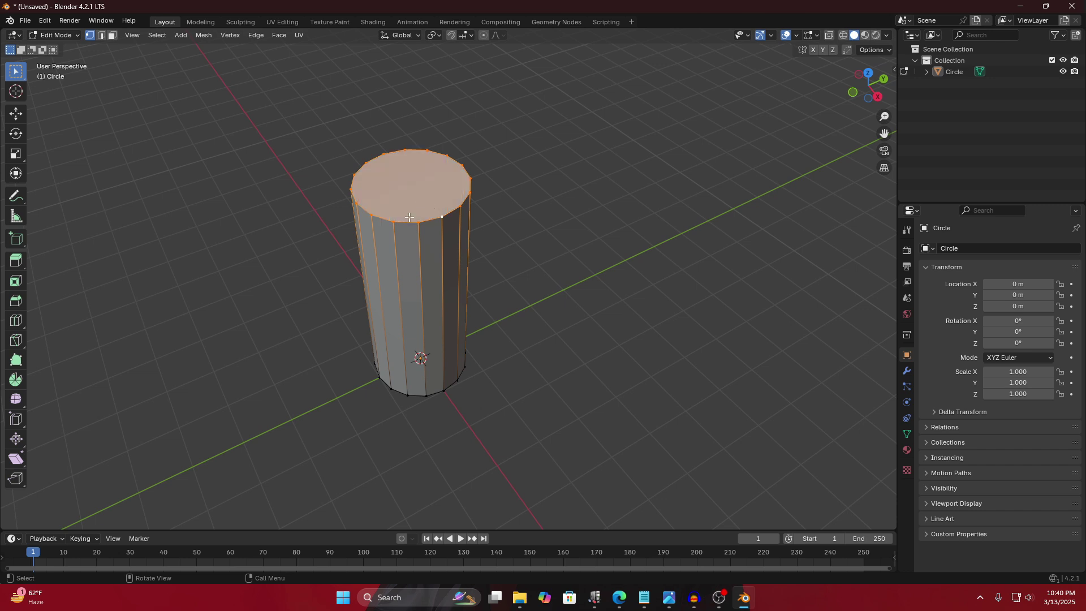
Try insetting the cylinder's top face by about 0.43 m and undo the inset.
middle_drag(410, 216, 432, 201)
key(i)
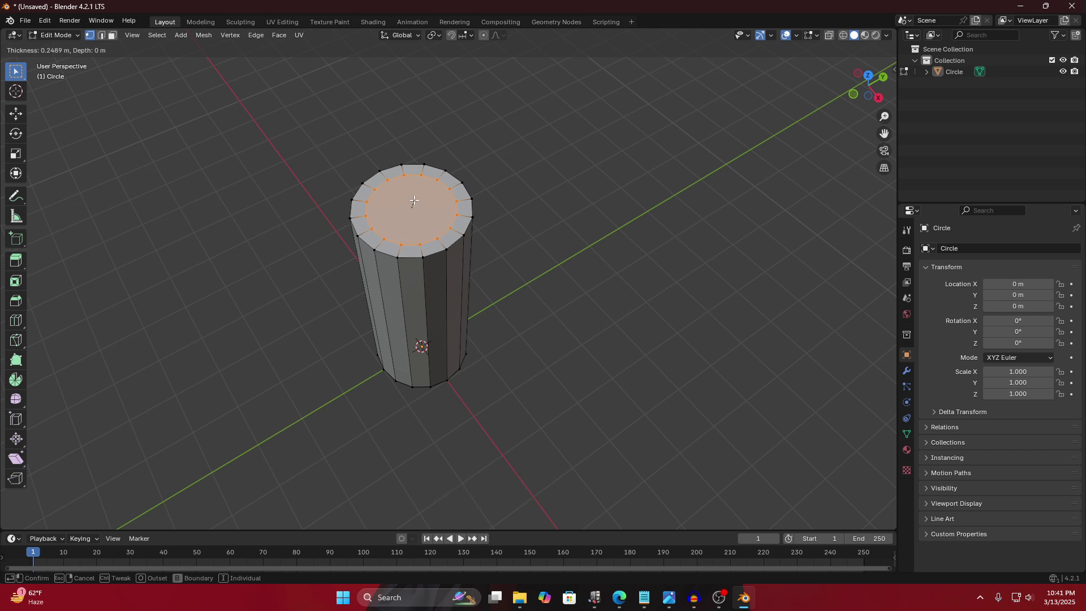
key(Escape)
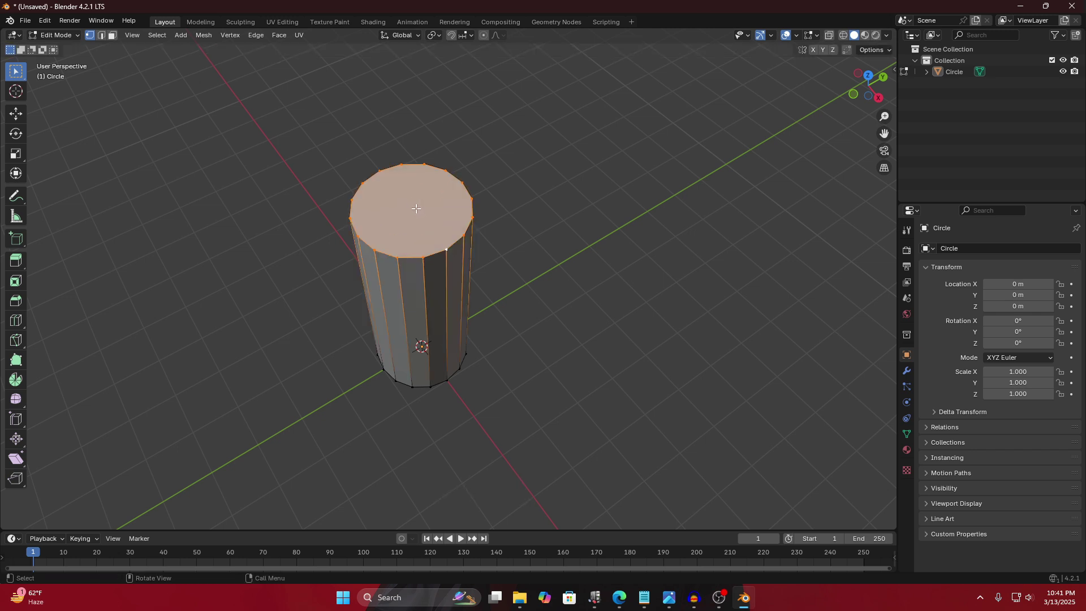
key(i)
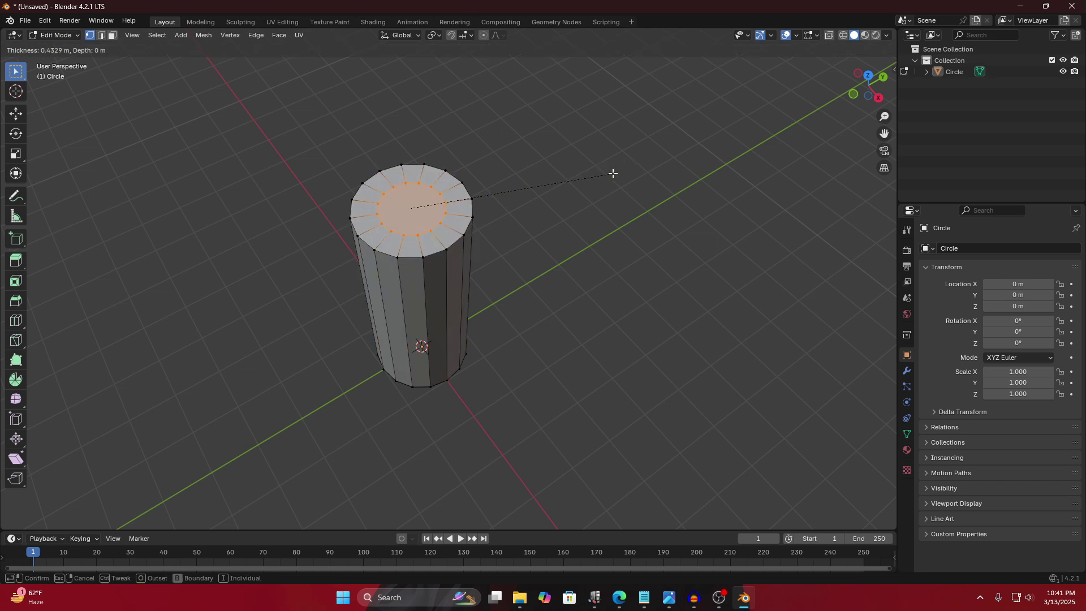
click(617, 173)
middle_drag(617, 174, 470, 192)
key(ctrl+z)
Inset the cylinder's top face by about 0.47 m and extrude it up about 0.39 m to form the neck.
key(i)
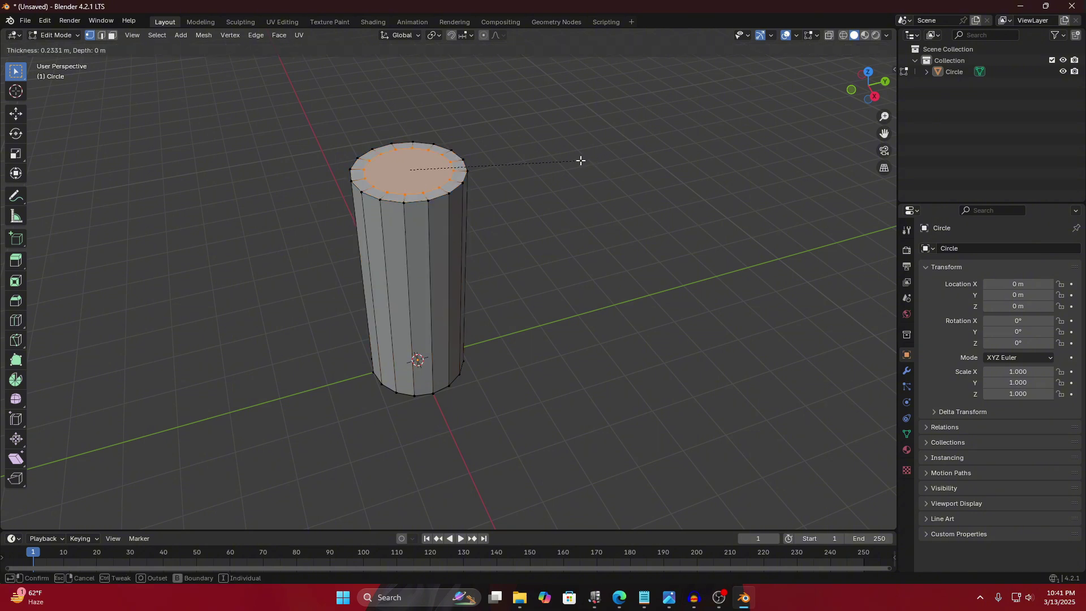
click(568, 164)
middle_drag(569, 164, 453, 176)
key(e)
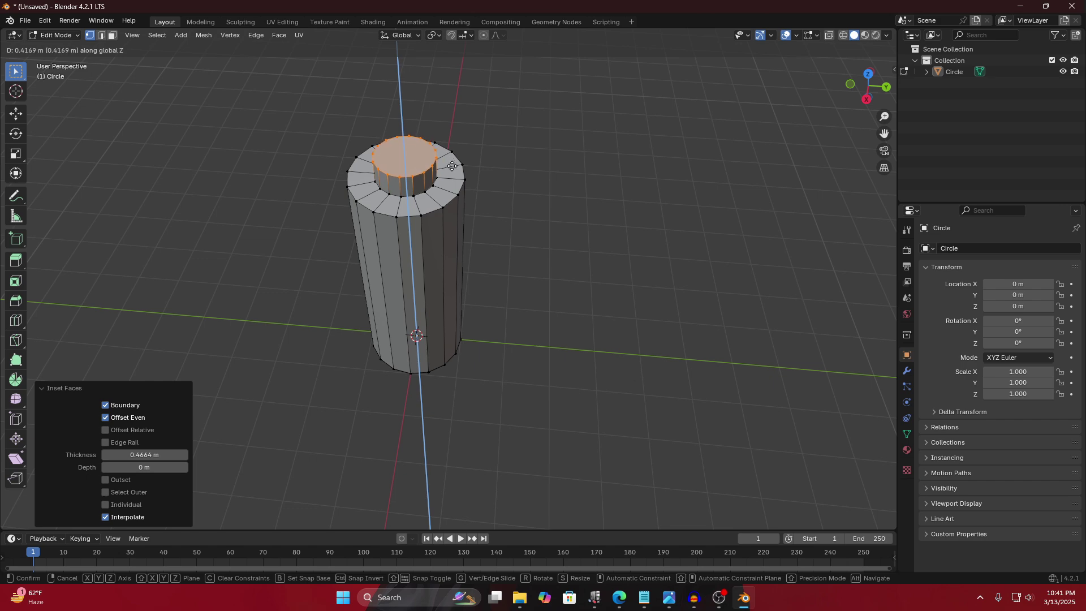
click(456, 171)
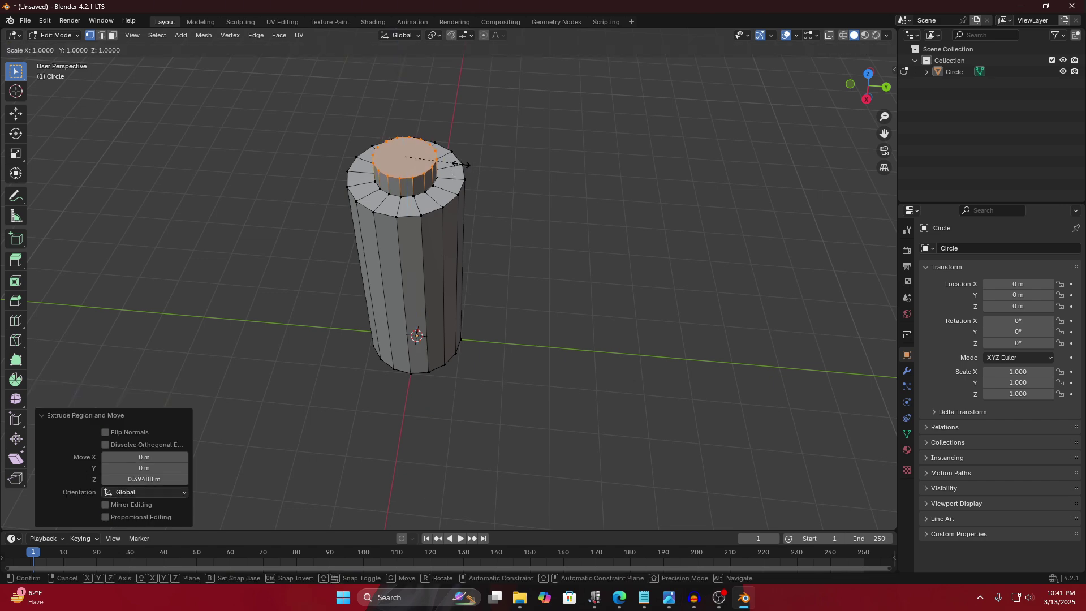
middle_drag(470, 167, 457, 157)
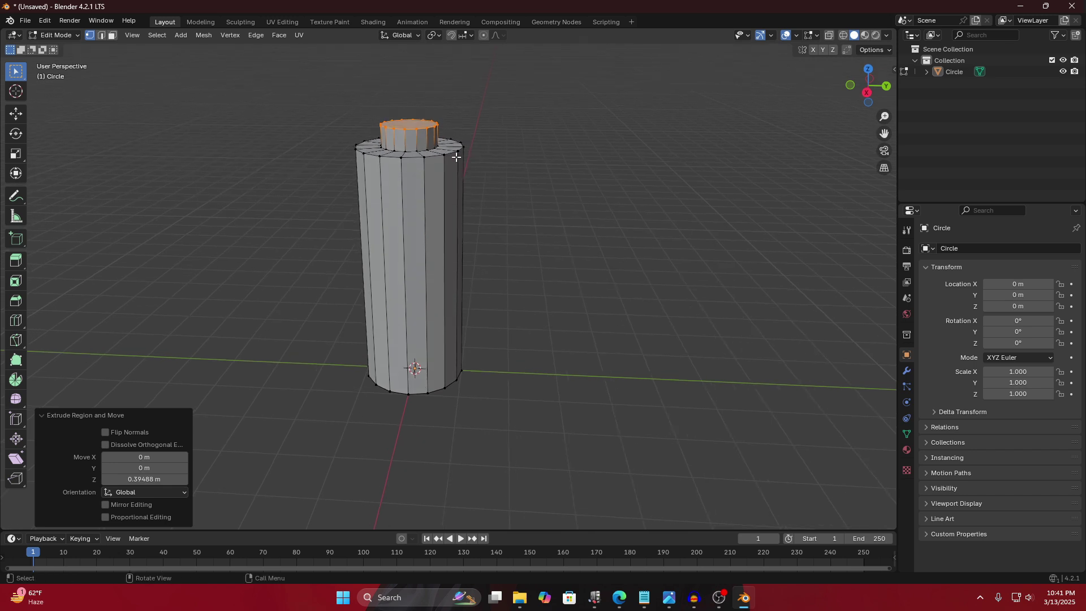
Extrude the neck's top face in place without moving it, and show the mesh in wireframe.
key(e)
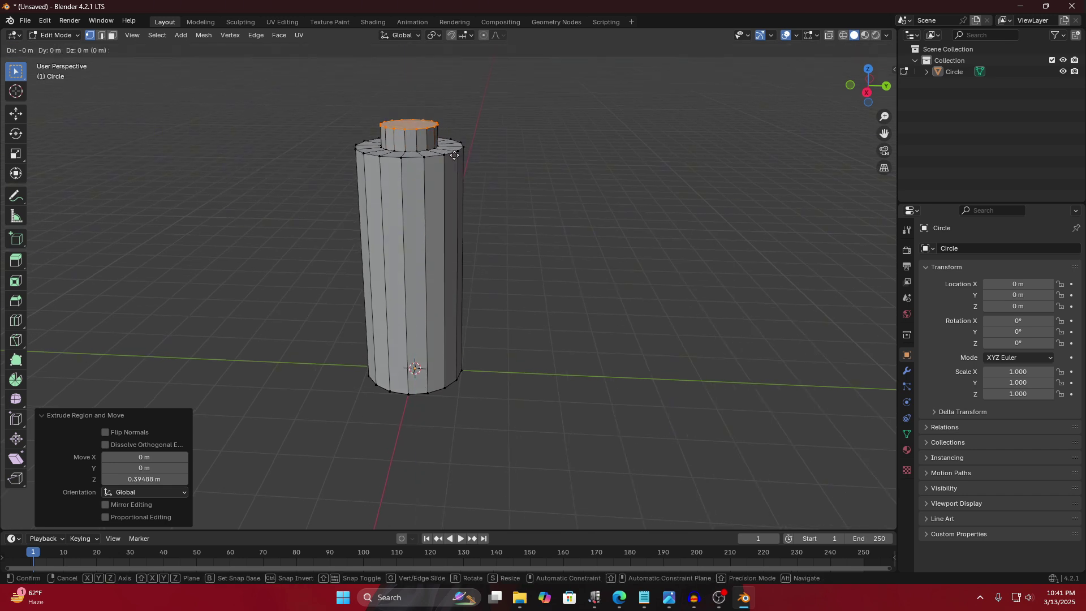
right_click(457, 168)
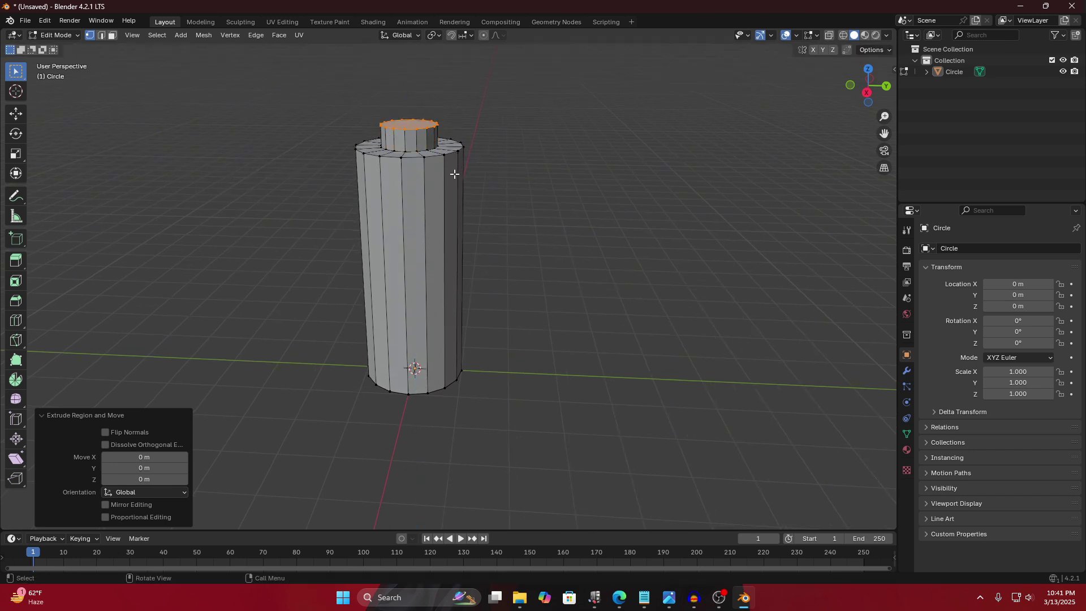
key(shift+z)
scroll(447, 173, up, 3)
middle_drag(442, 170, 421, 211)
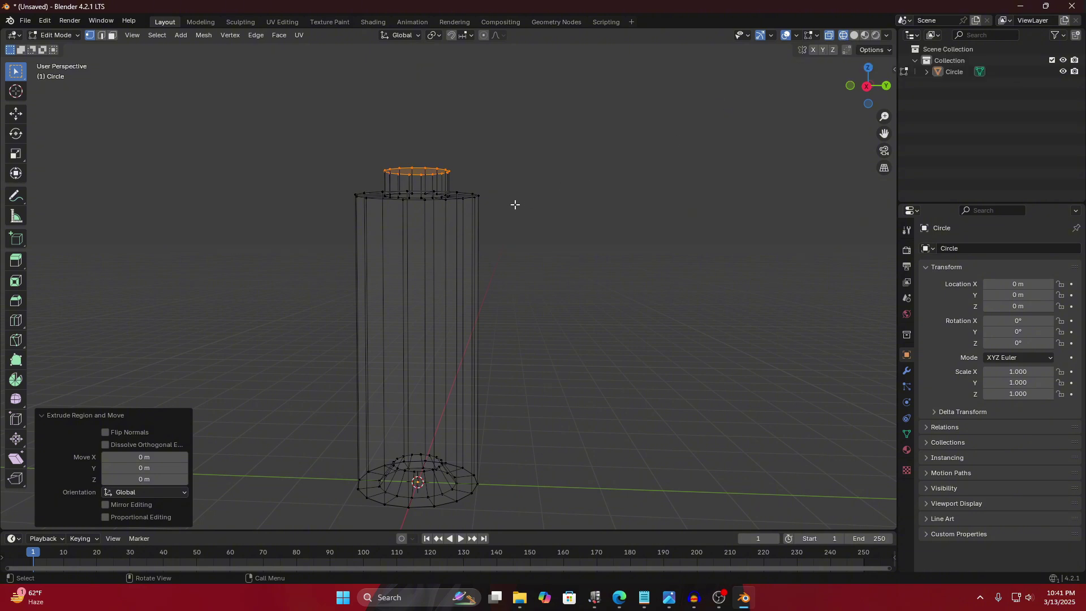
middle_drag(514, 204, 500, 192)
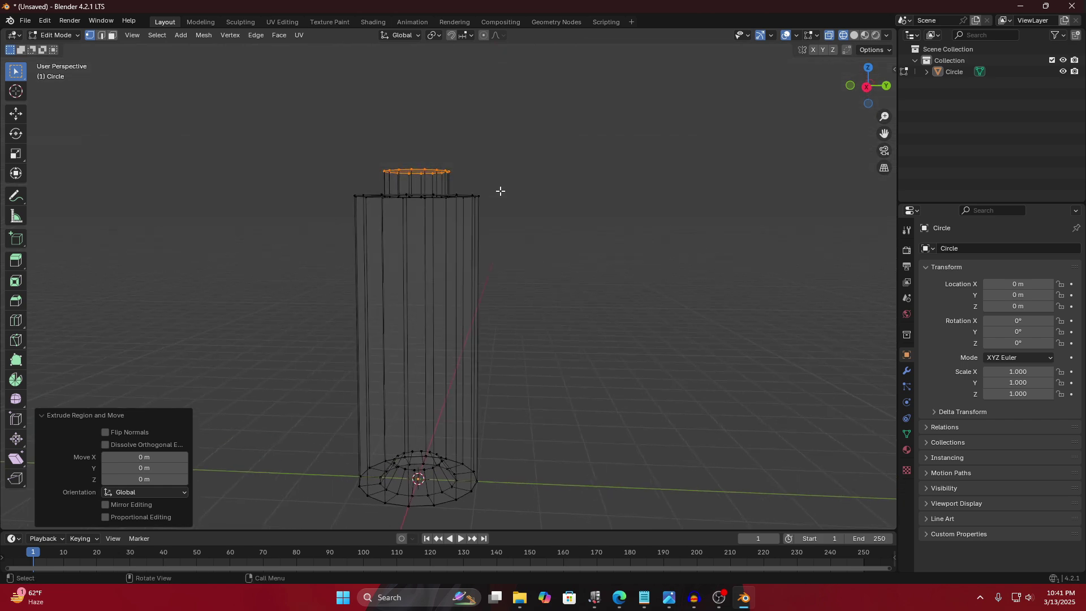
Try extruding the neck's top face down about 0.48 m along Z, check it in the right orthographic view, and undo it.
key(e)
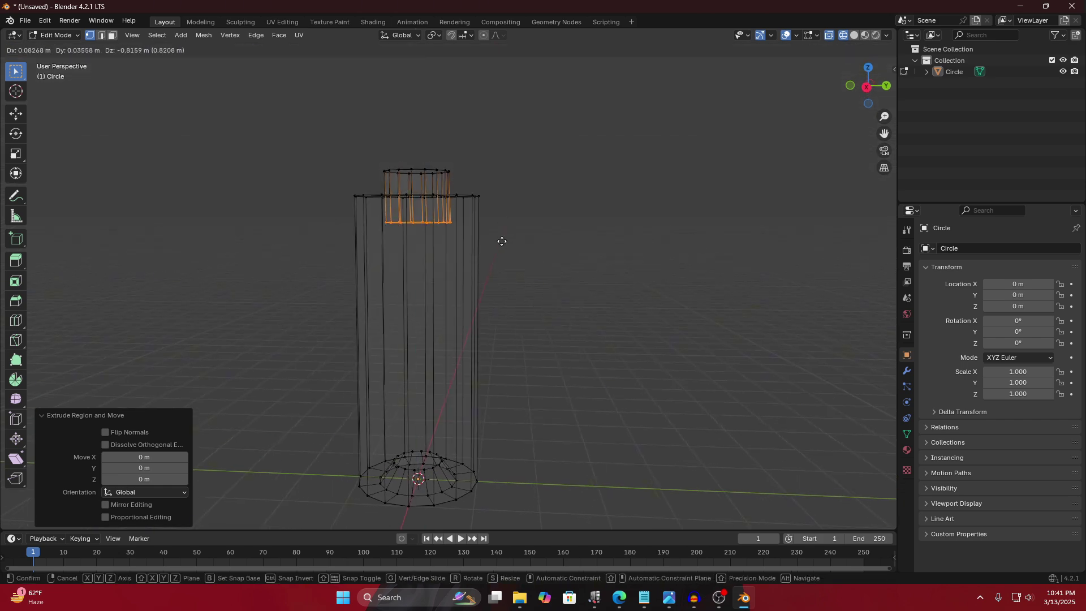
key(z)
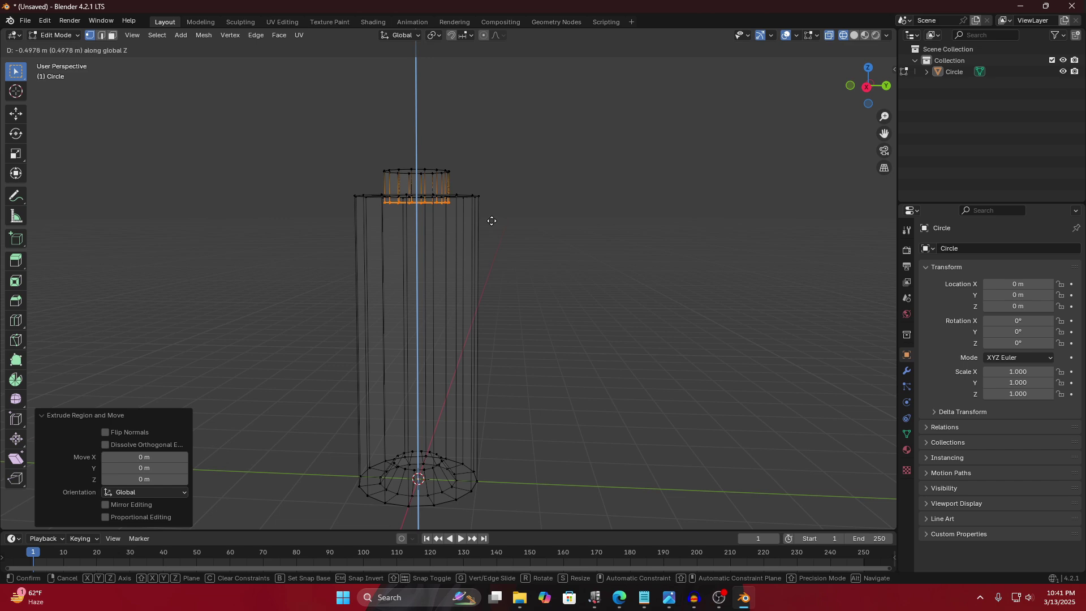
click(491, 220)
scroll(464, 222, up, 5)
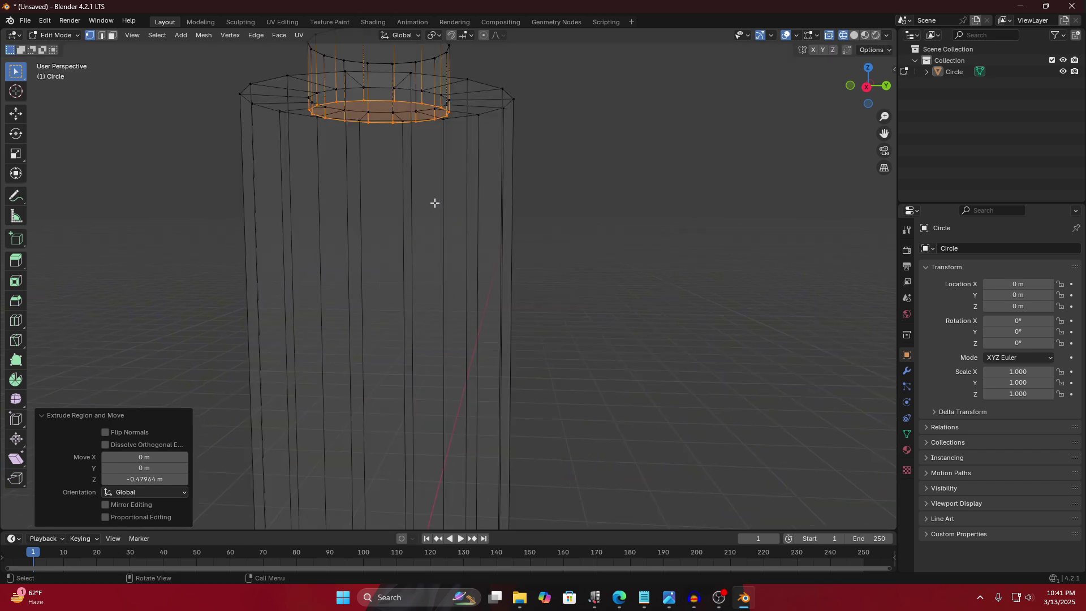
key(KP_3)
scroll(417, 198, up, 3)
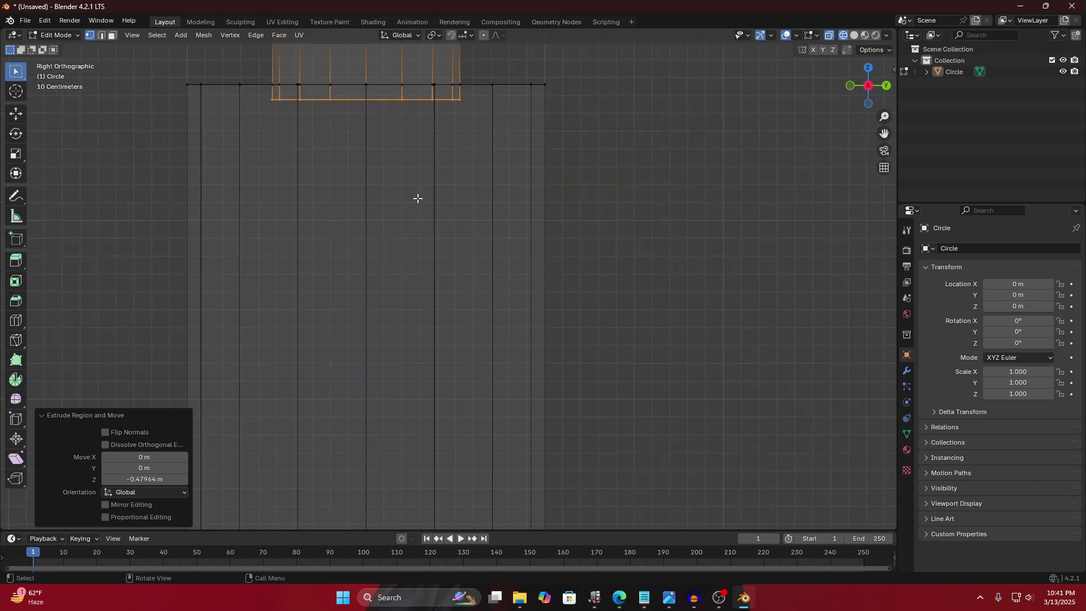
shift+middle_drag(414, 222, 412, 202)
key(ctrl+z)
Extrude the neck's top face down about 0.45 m along Z and scale it by about 1.85 to nearly the body's width.
key(e)
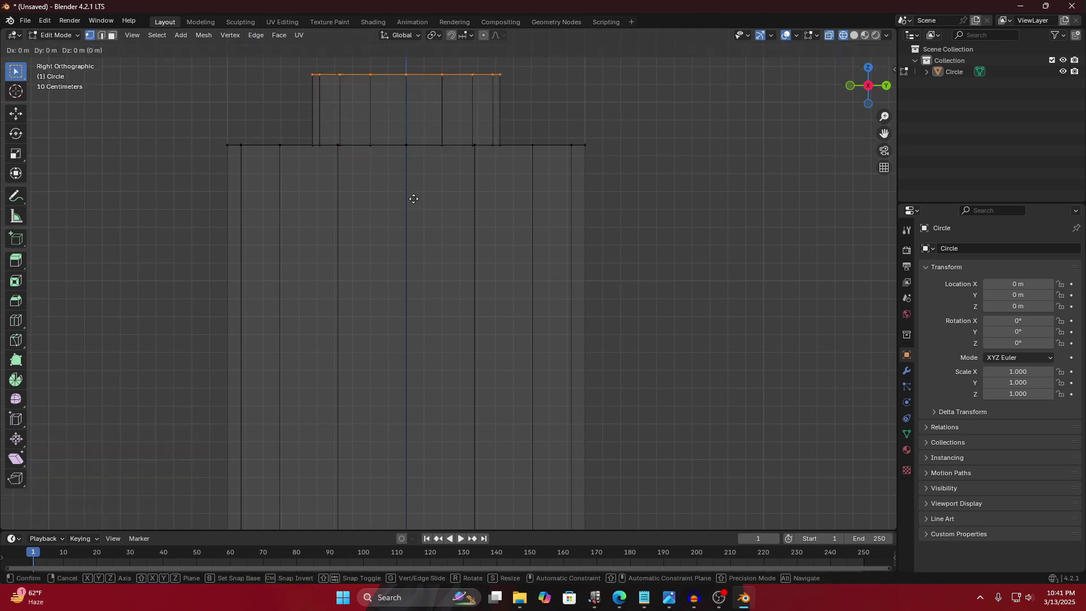
key(z)
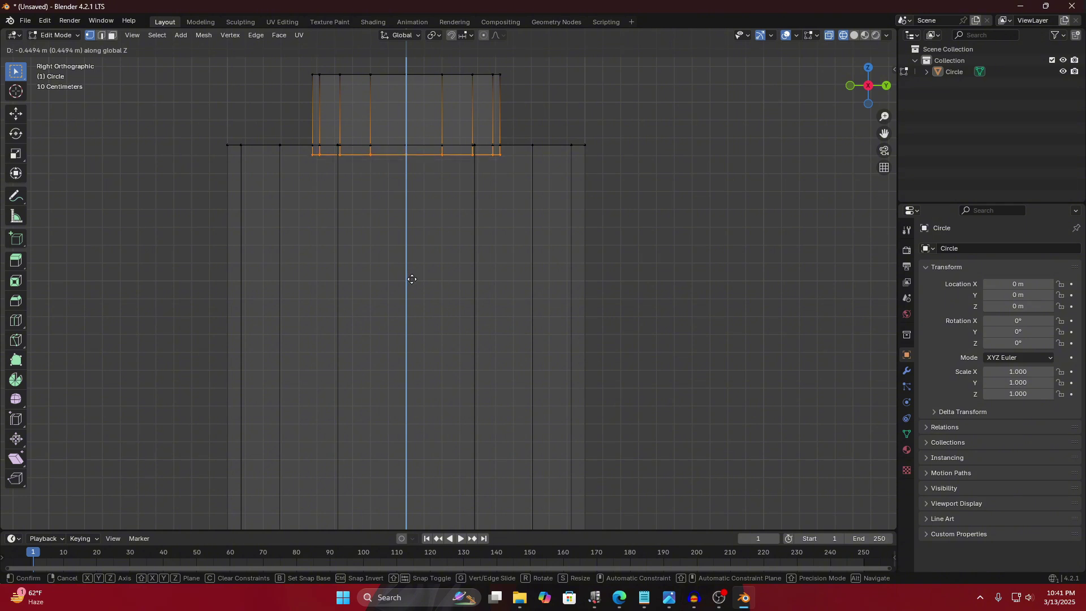
click(412, 280)
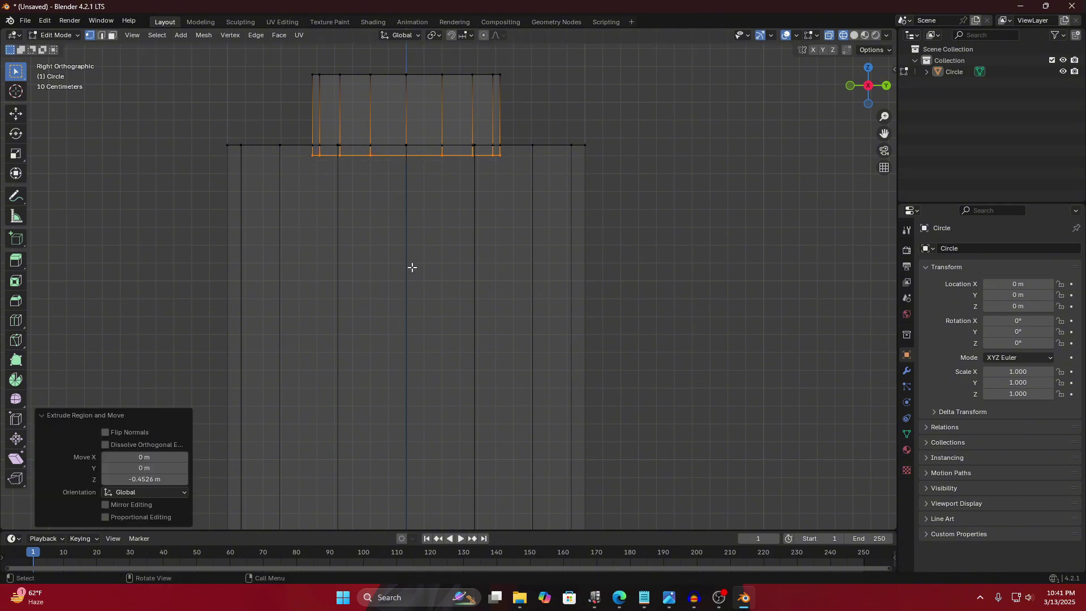
key(s)
key(Escape)
key(s)
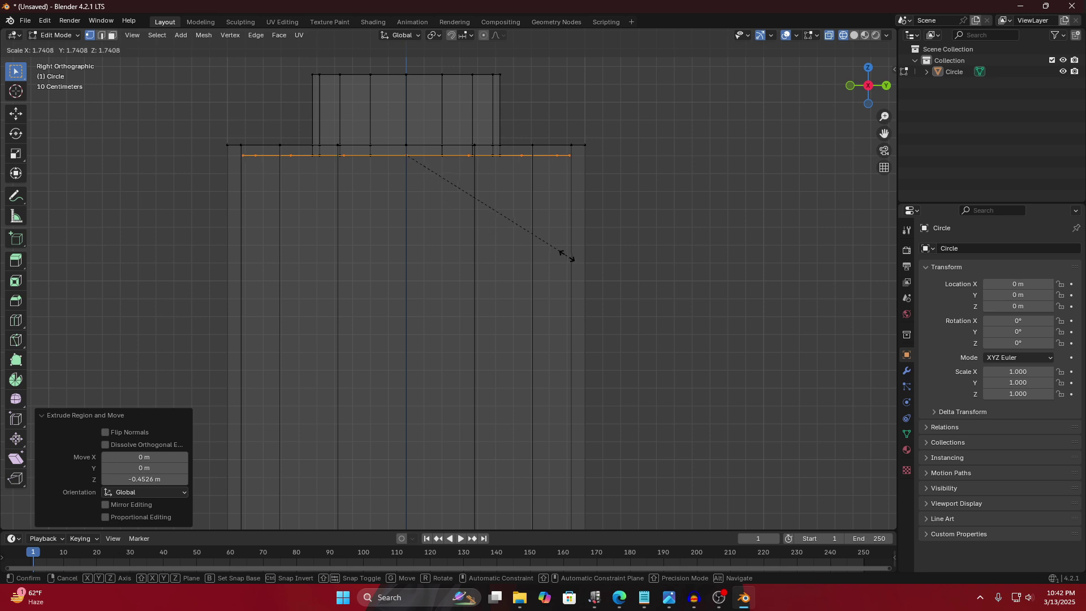
click(729, 255)
Extrude the widened inner face down about 2.95 m along Z and lower its end to just above the base's raised center.
scroll(462, 337, down, 3)
shift+middle_drag(462, 337, 459, 199)
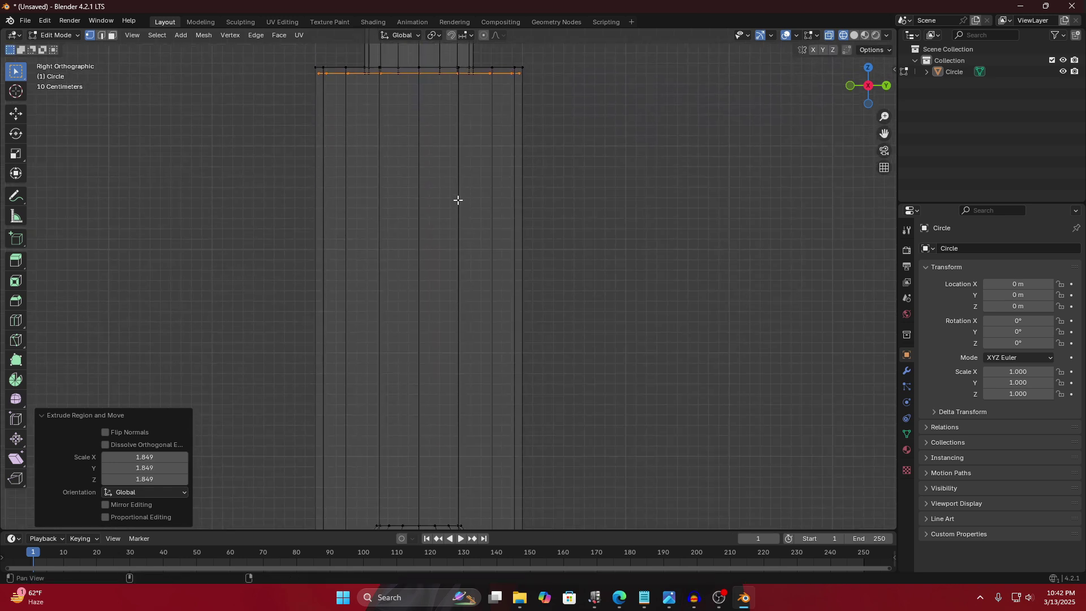
key(e)
key(z)
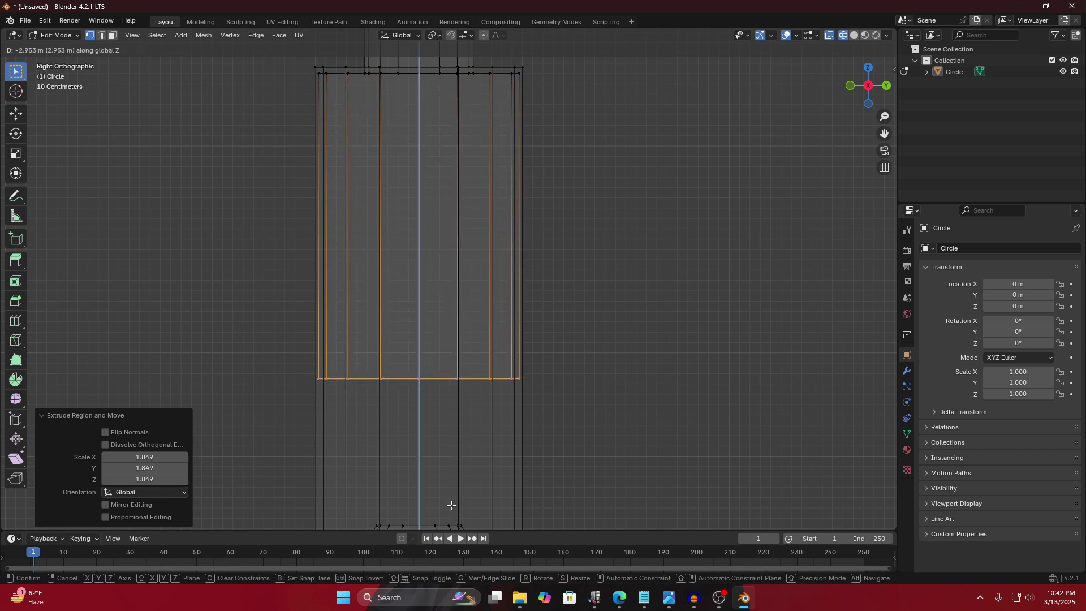
click(453, 506)
shift+middle_drag(453, 506, 443, 203)
key(g)
key(z)
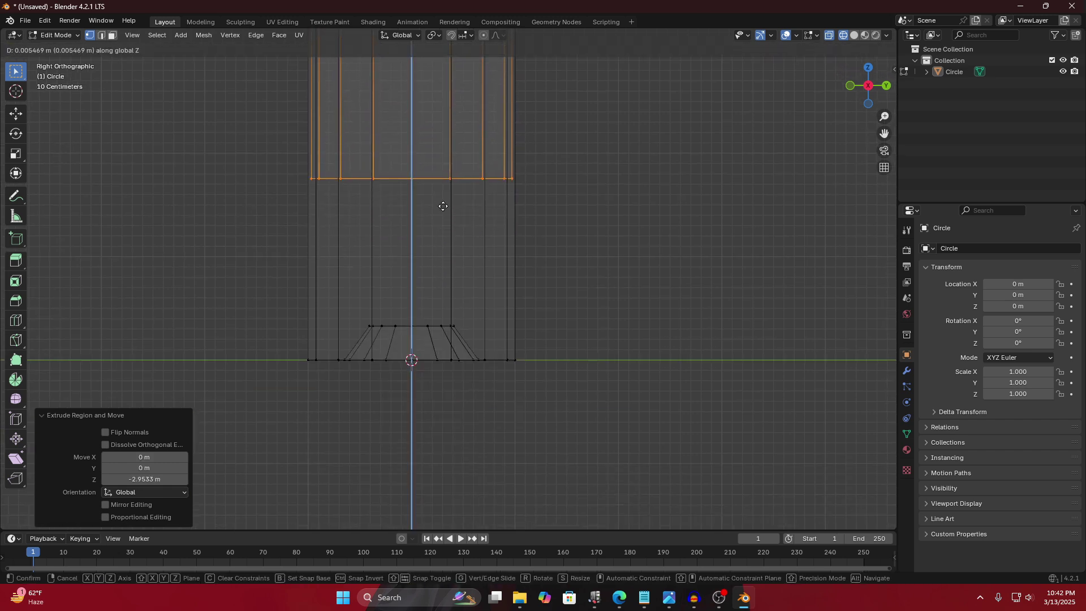
click(451, 346)
Bevel the bottom edge loop of the inner wall by about 0.167 m with 4 segments.
click(428, 326)
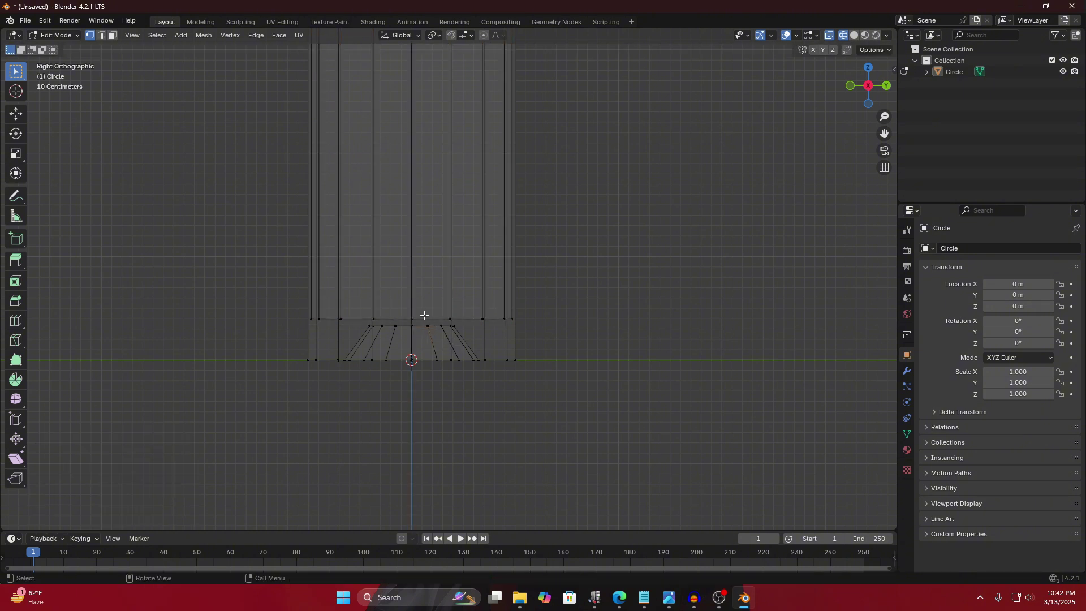
ctrl+alt+click(464, 302)
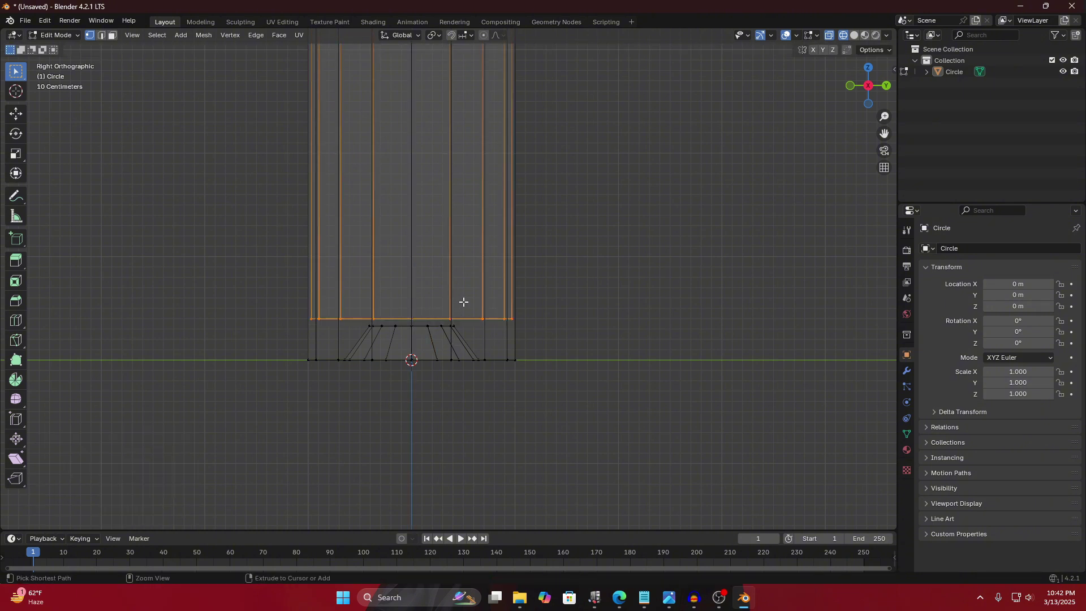
key(ctrl+b)
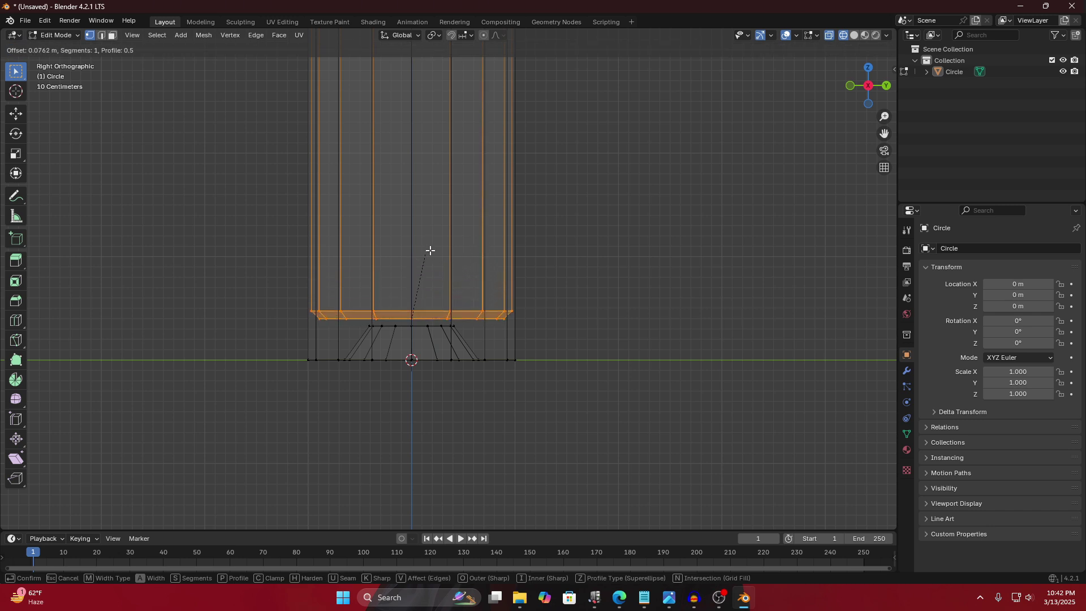
scroll(440, 248, up, 1)
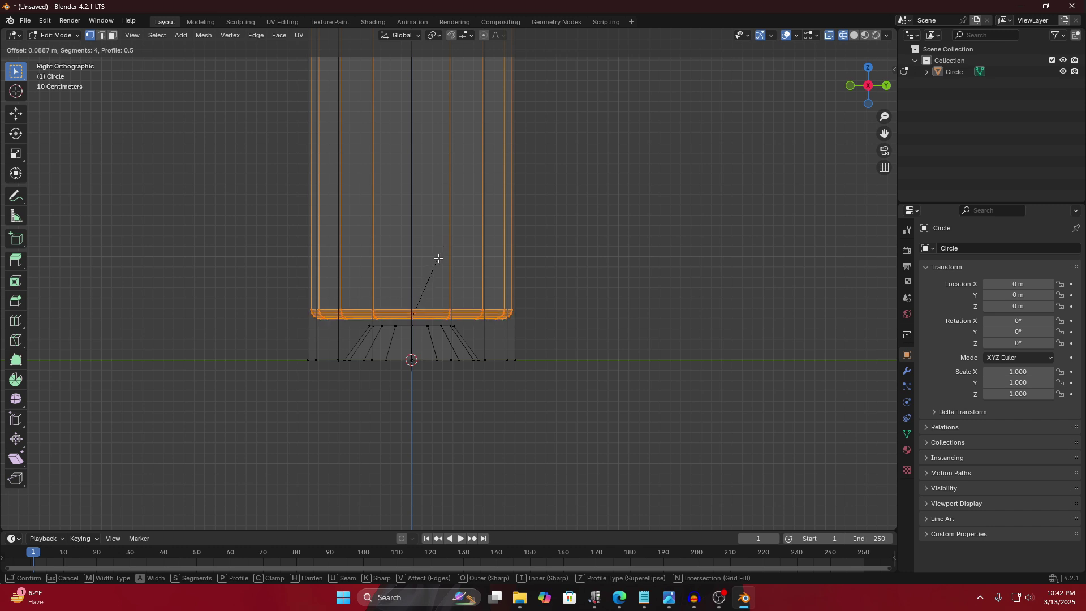
scroll(435, 255, up, 1)
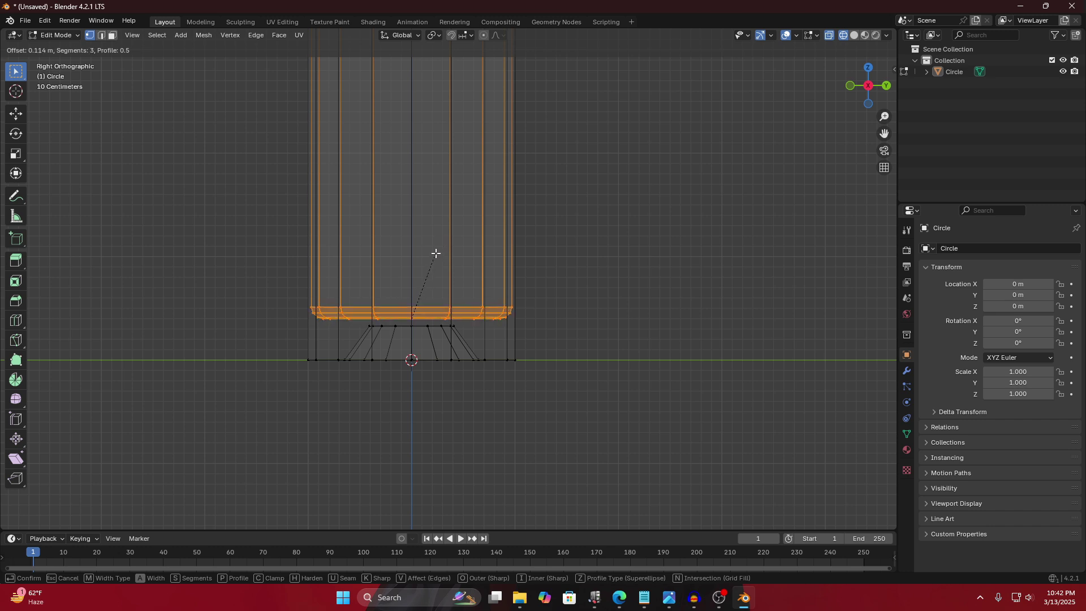
scroll(435, 254, up, 1)
click(438, 248)
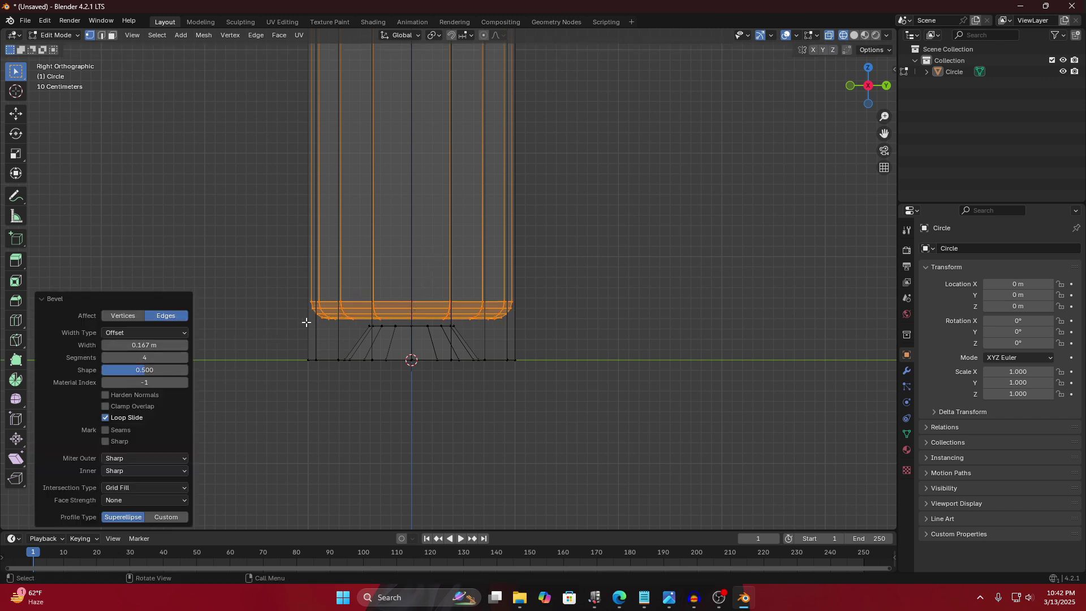
Clear the selection and switch to face selection with the bottle's base in view.
key(alt+a)
middle_drag(509, 291, 408, 320)
key(2)
key(3)
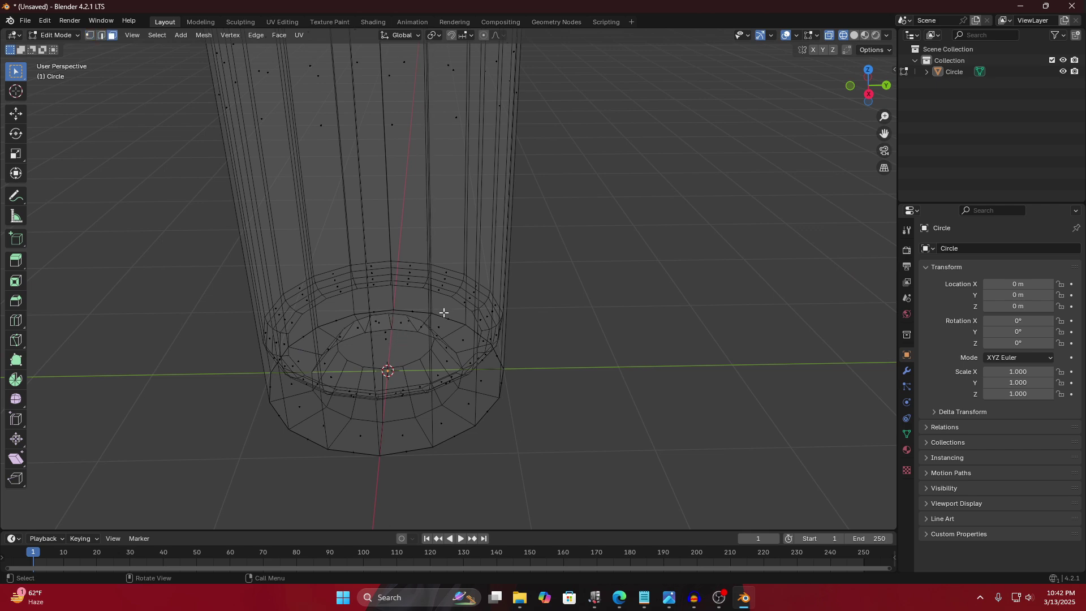
click(402, 331)
click(398, 337)
key(ctrl+z)
key(ctrl+z)
Select the flat floor face of the inner cavity, just above the bottle's raised base.
middle_drag(448, 315, 395, 318)
click(398, 313)
click(400, 310)
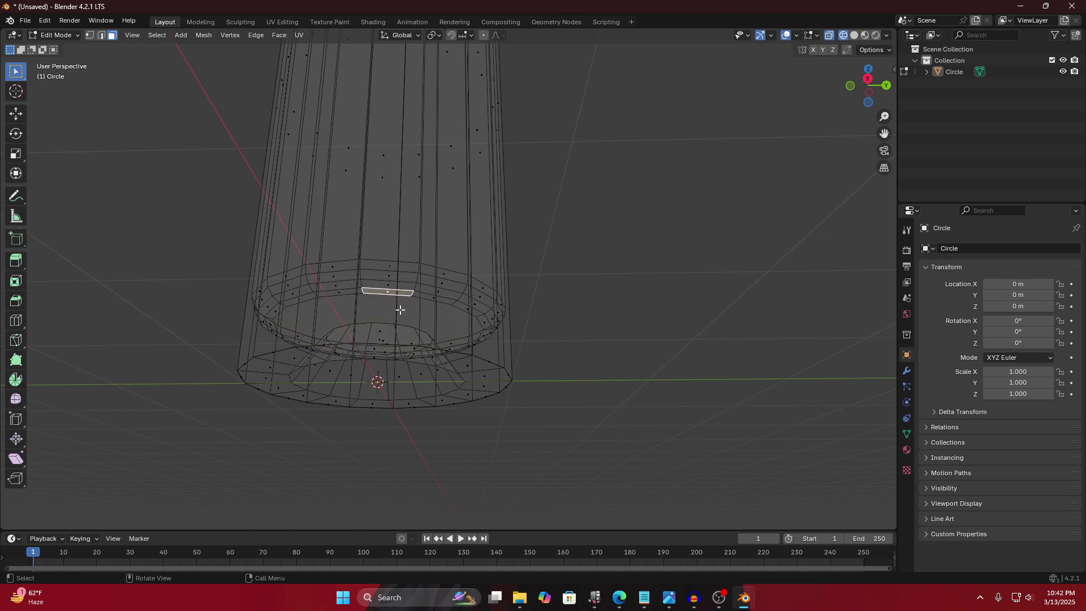
click(409, 307)
click(407, 315)
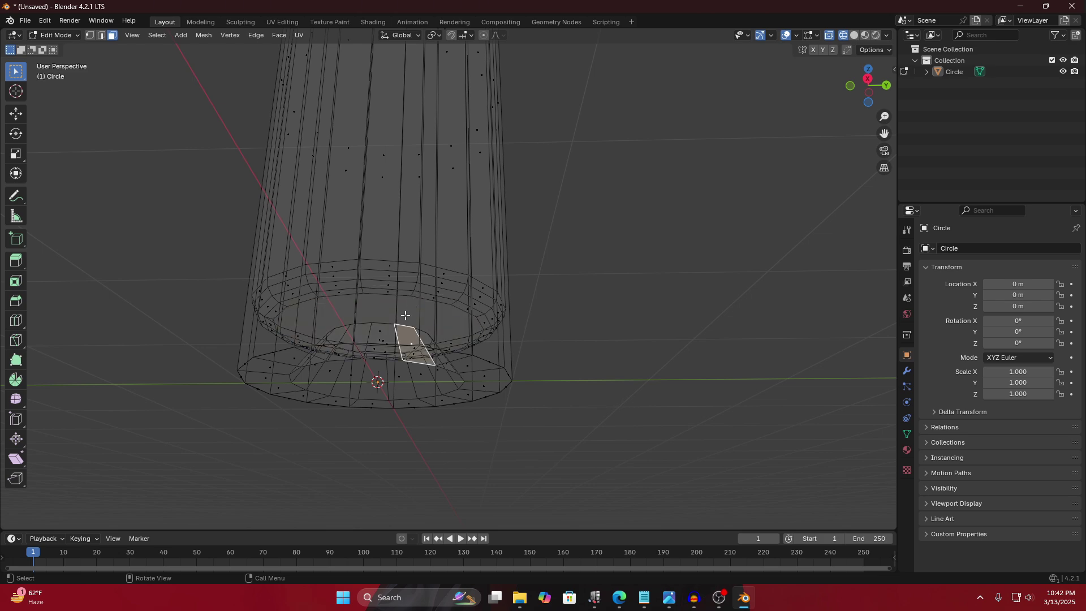
key(l)
middle_drag(402, 314, 385, 356)
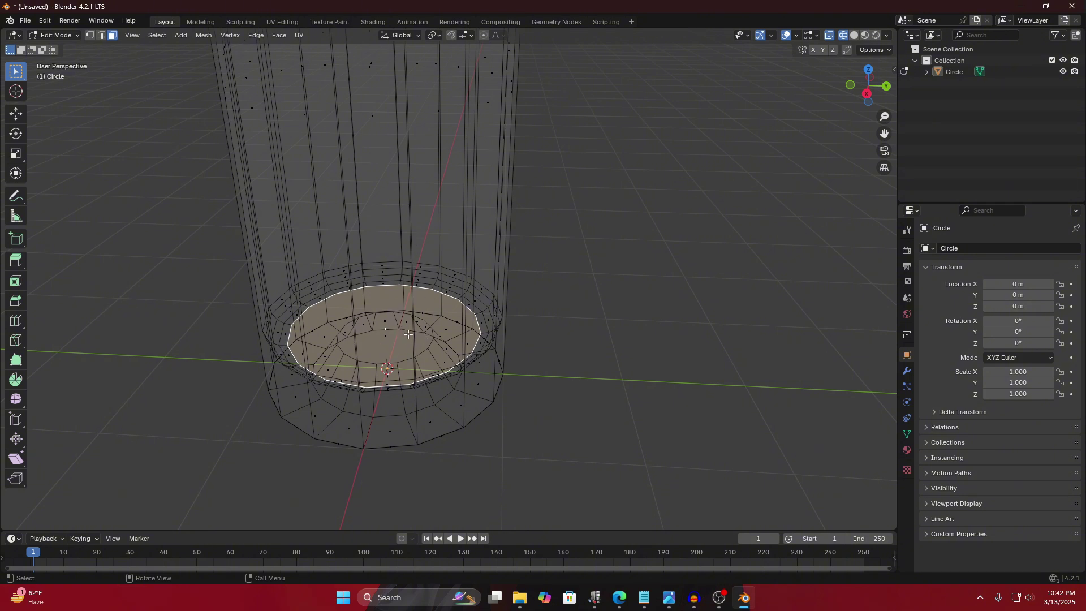
middle_drag(359, 327, 365, 327)
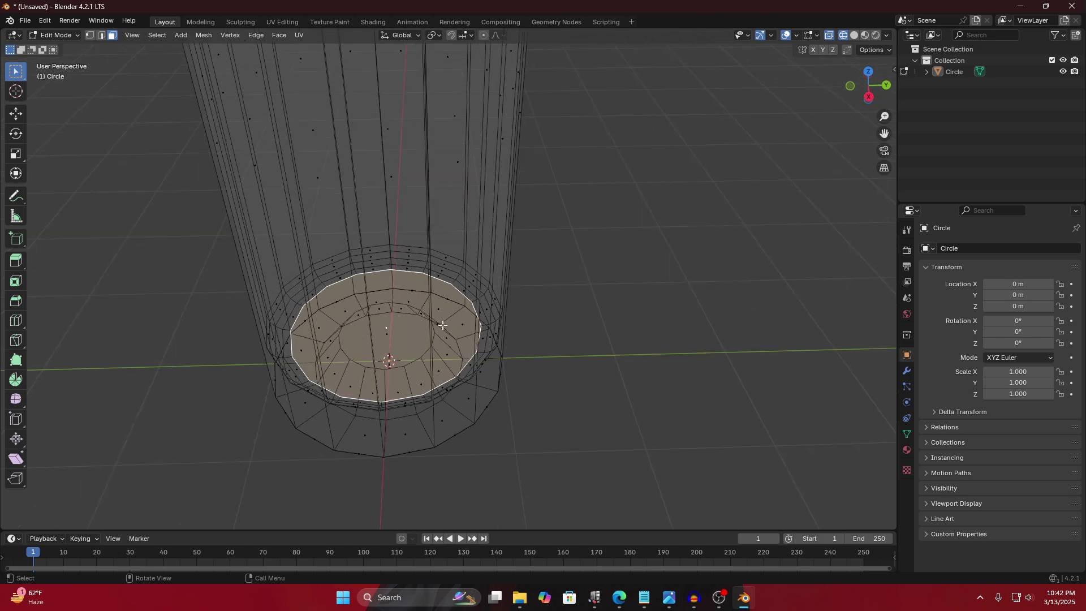
Inset the inner floor face by about 0.35 m and delete the face enclosed by the inset.
key(i)
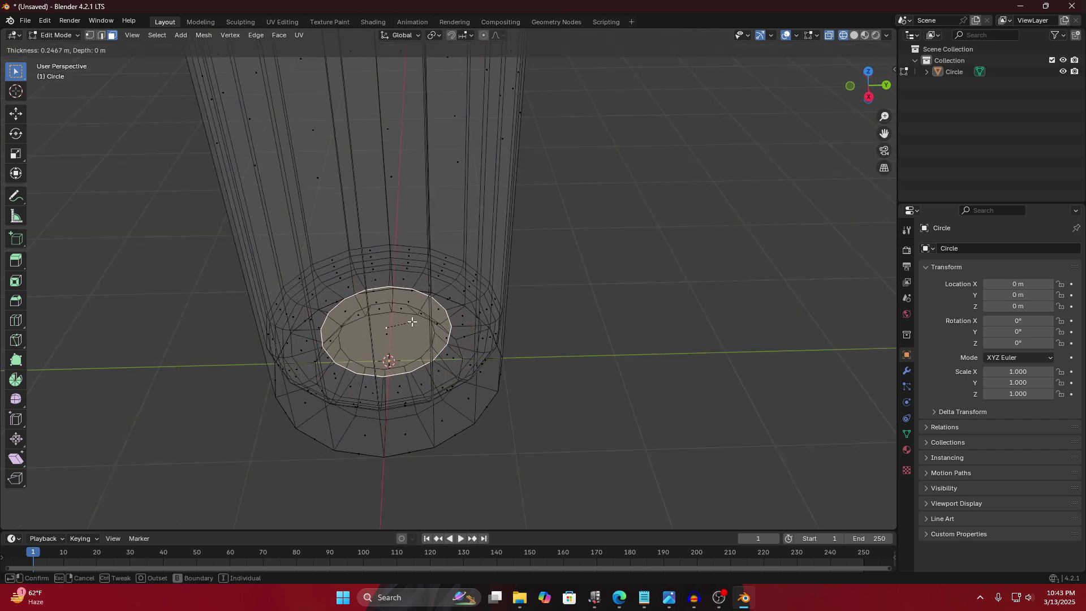
click(404, 328)
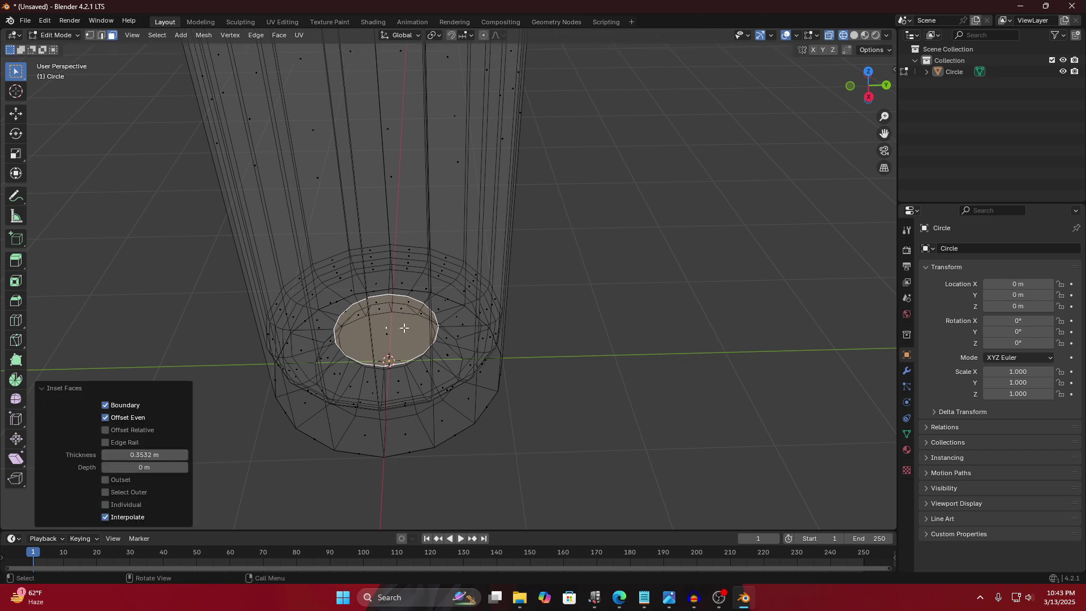
key(x)
click(369, 356)
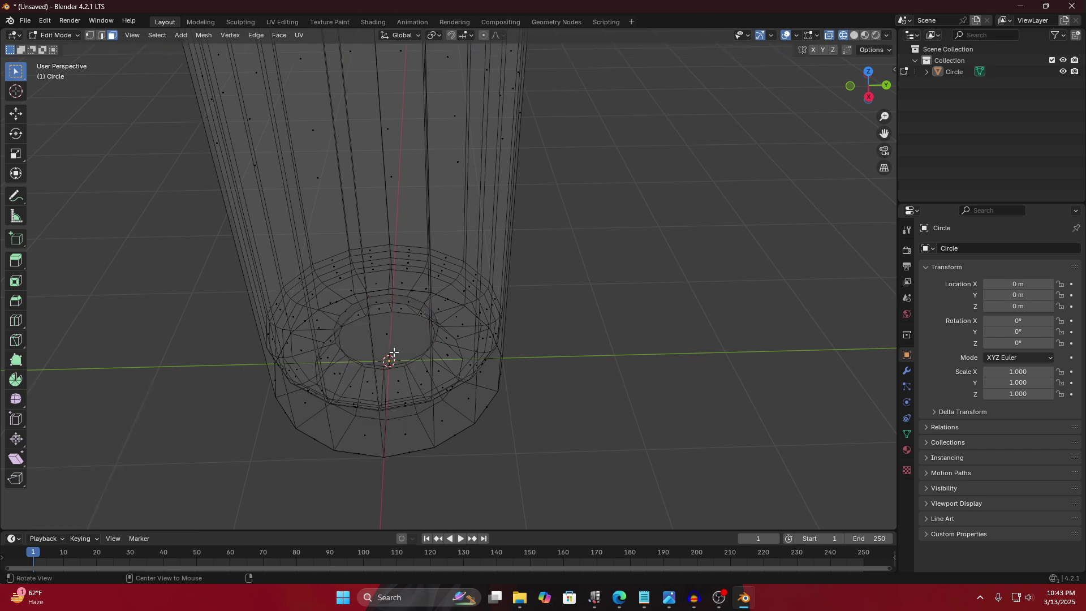
Select the edge loop around the open hole in the inner cavity's floor and close it with Grid Fill.
middle_drag(390, 357, 465, 349)
scroll(393, 335, up, 4)
key(2)
alt+click(487, 375)
scroll(465, 387, down, 4)
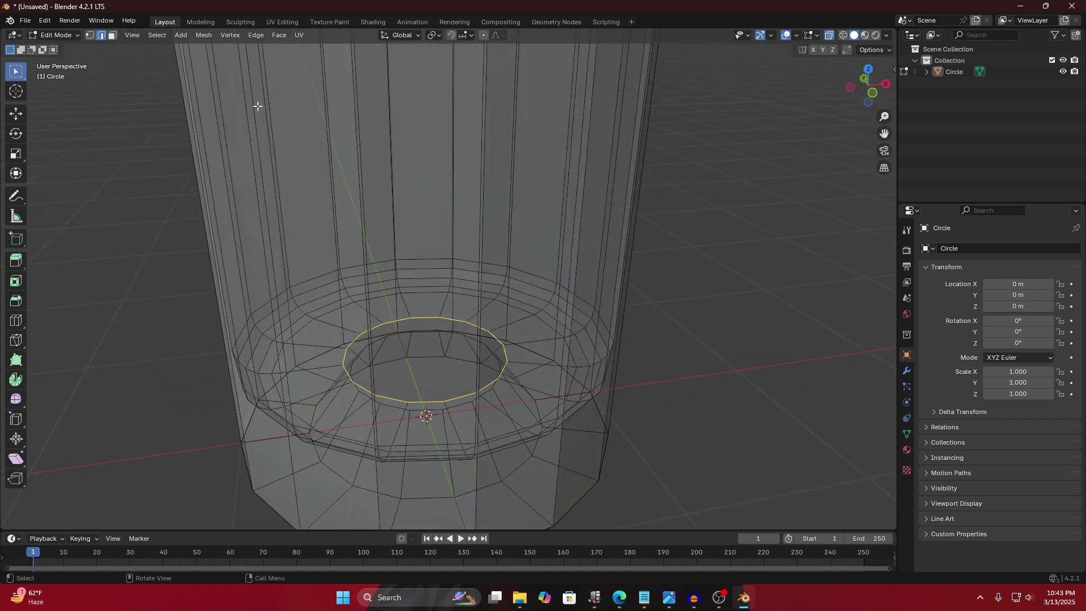
click(283, 35)
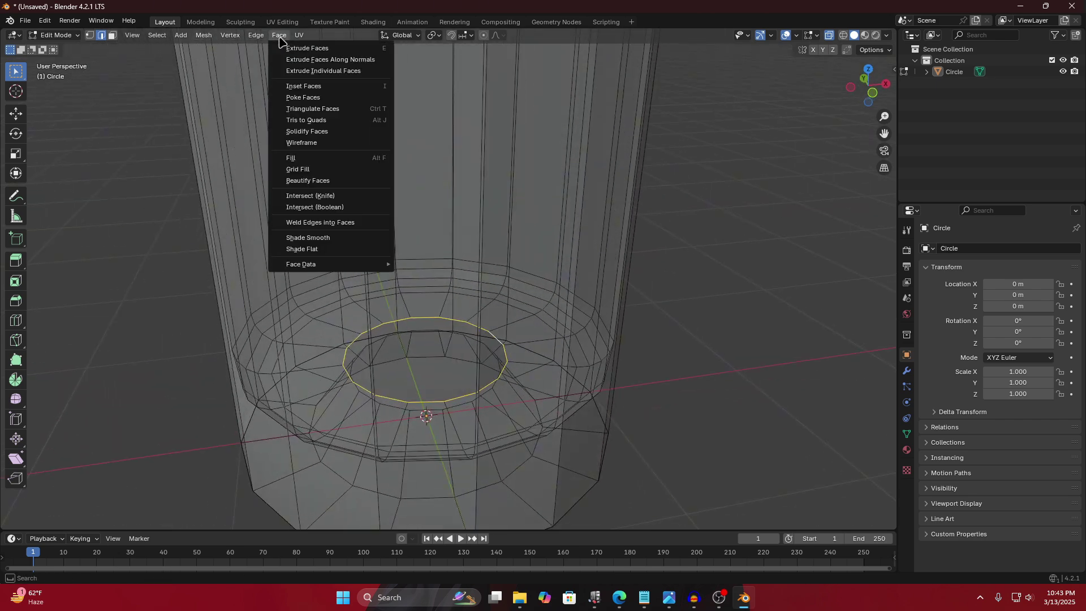
click(328, 170)
middle_drag(416, 326, 348, 336)
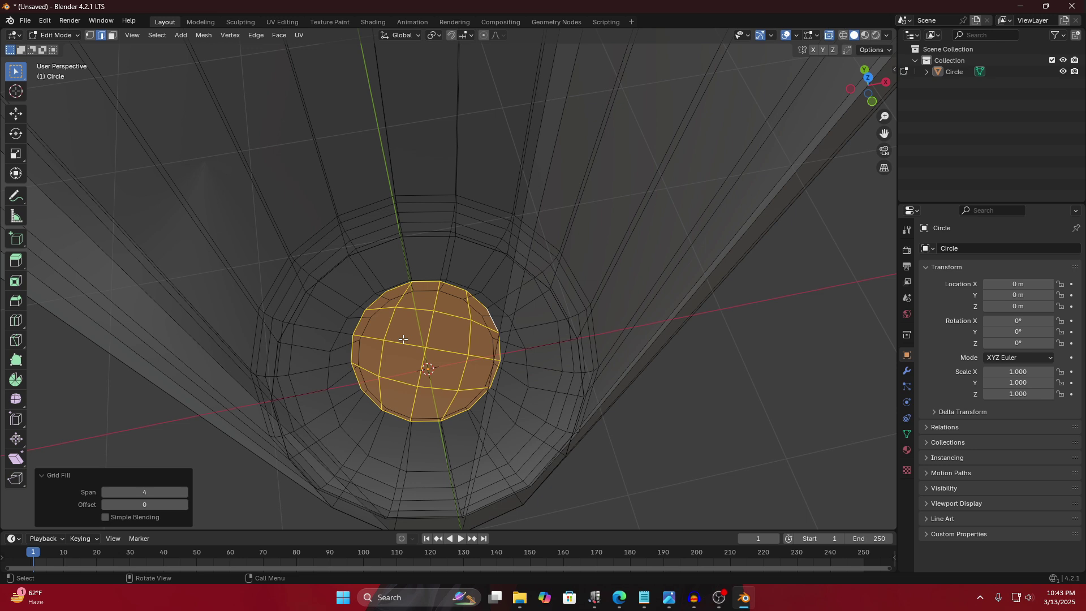
Set the cavity floor's grid fill to a span of 4 and an offset of 1.
click(180, 506)
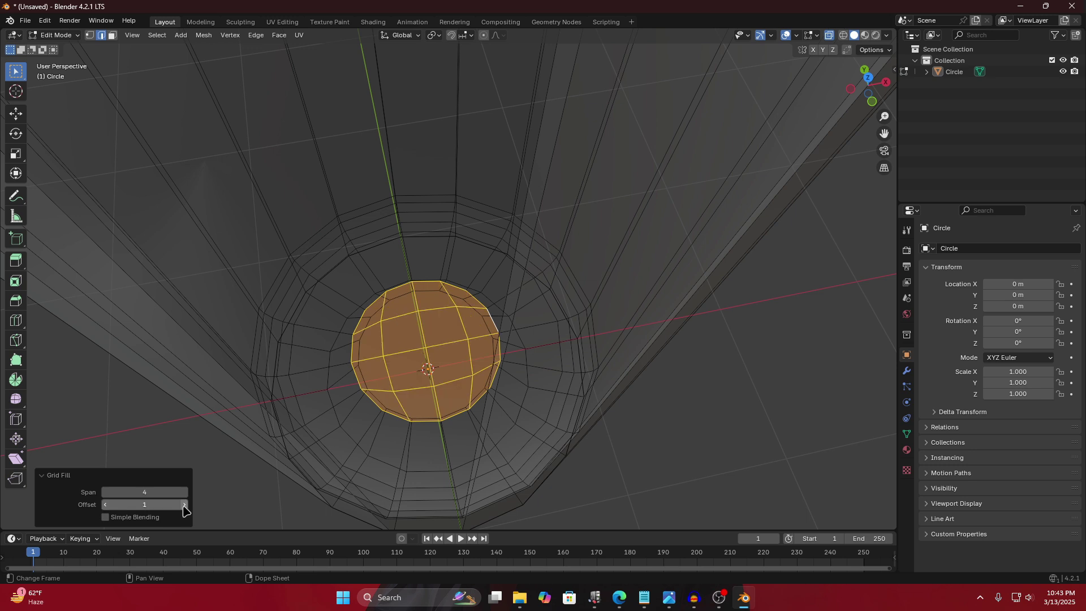
click(105, 492)
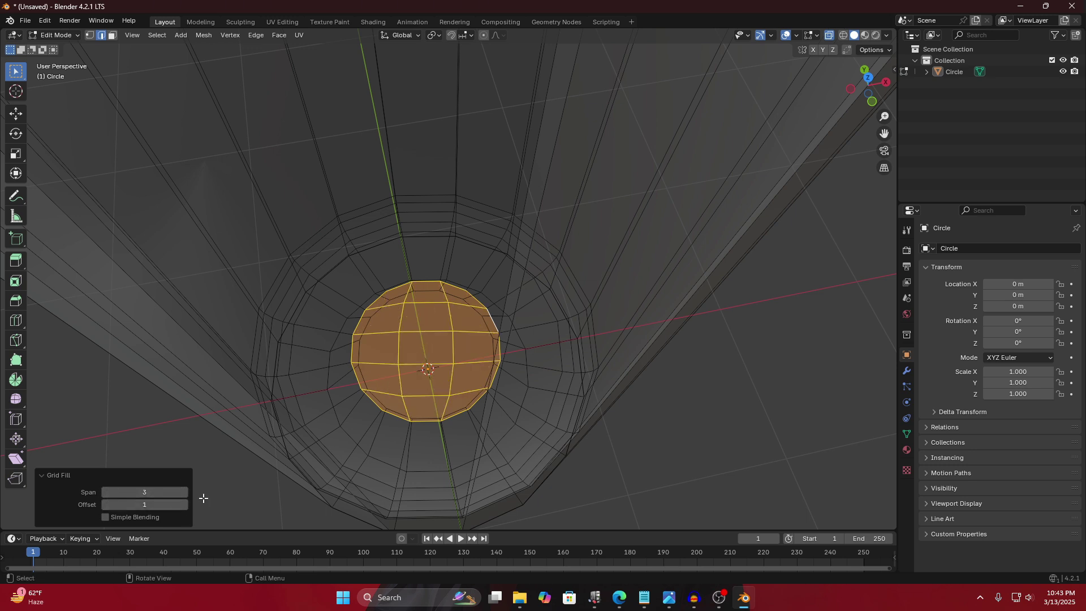
click(185, 492)
click(184, 492)
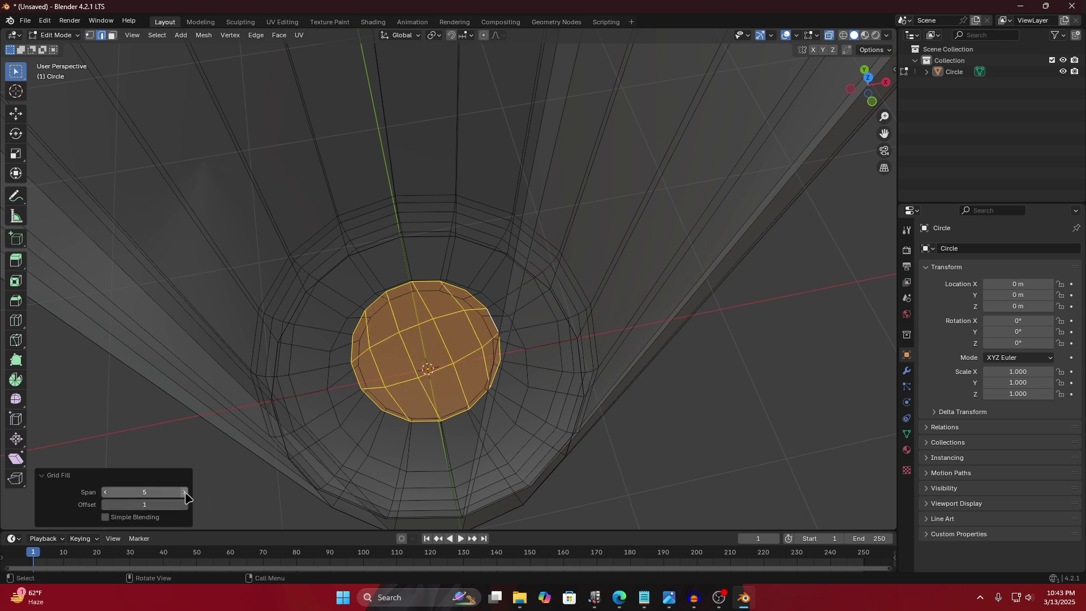
click(106, 492)
click(105, 506)
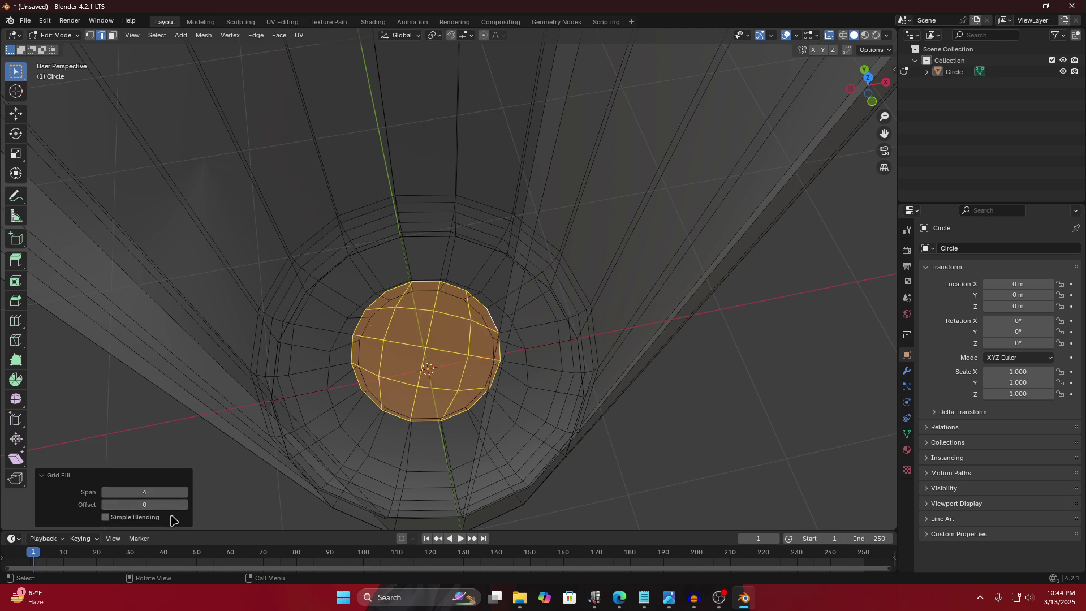
click(185, 505)
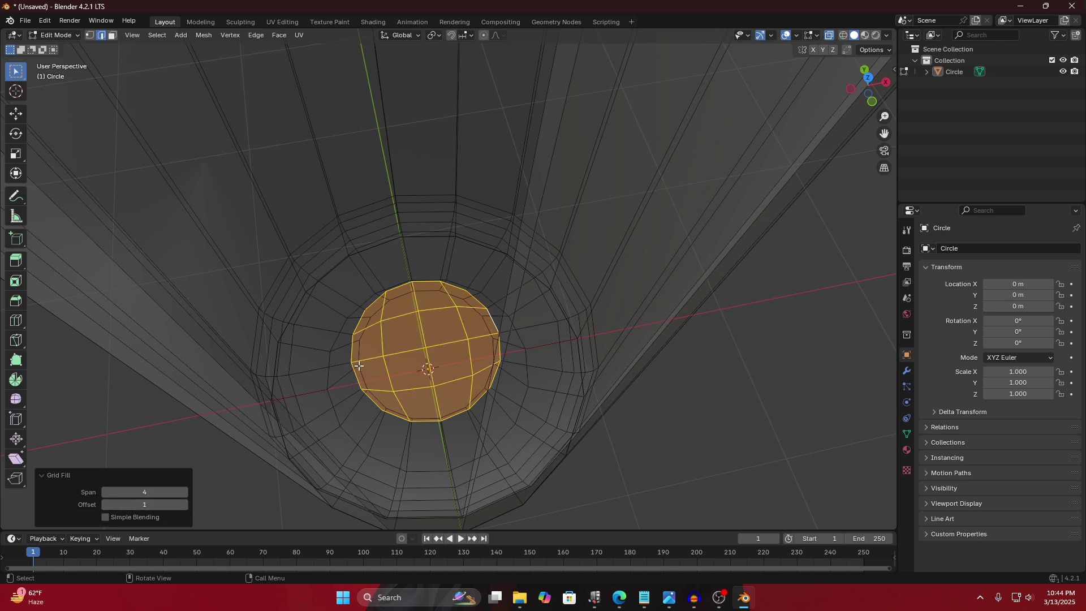
Return to Object Mode, select the bottle and turn off X-ray, with its underside in view.
middle_drag(371, 414, 616, 352)
key(Tab)
middle_drag(463, 347, 458, 269)
click(443, 341)
key(shift+z)
key(shift+z)
scroll(470, 340, down, 2)
key(alt+z)
scroll(475, 289, up, 5)
scroll(456, 232, down, 4)
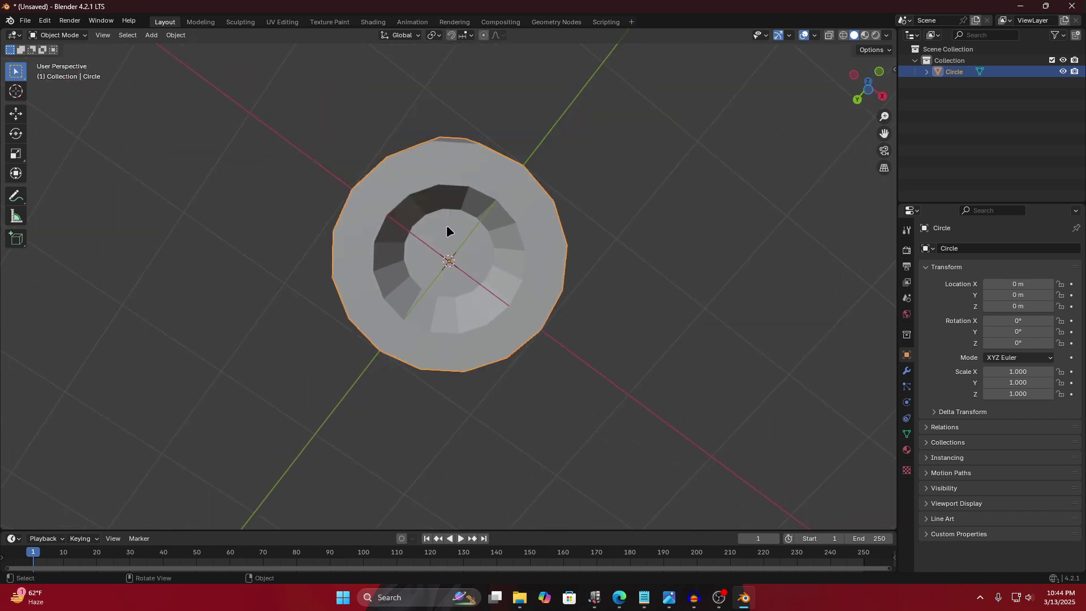
In Edit Mode, inset the round face at the center of the underside by about 0.14 m and delete the enclosed face.
key(Tab)
key(3)
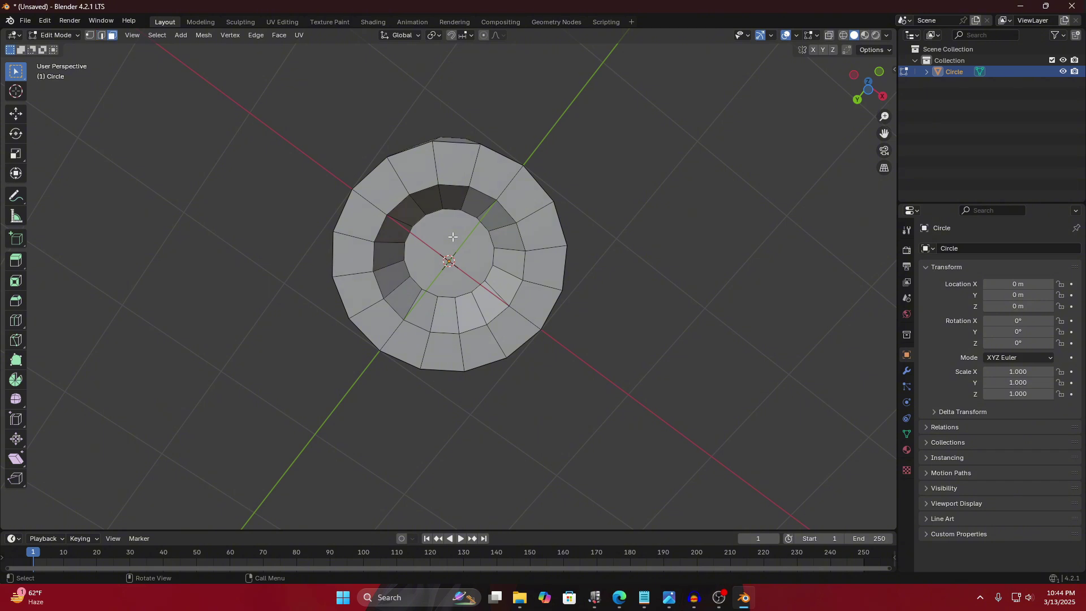
click(459, 250)
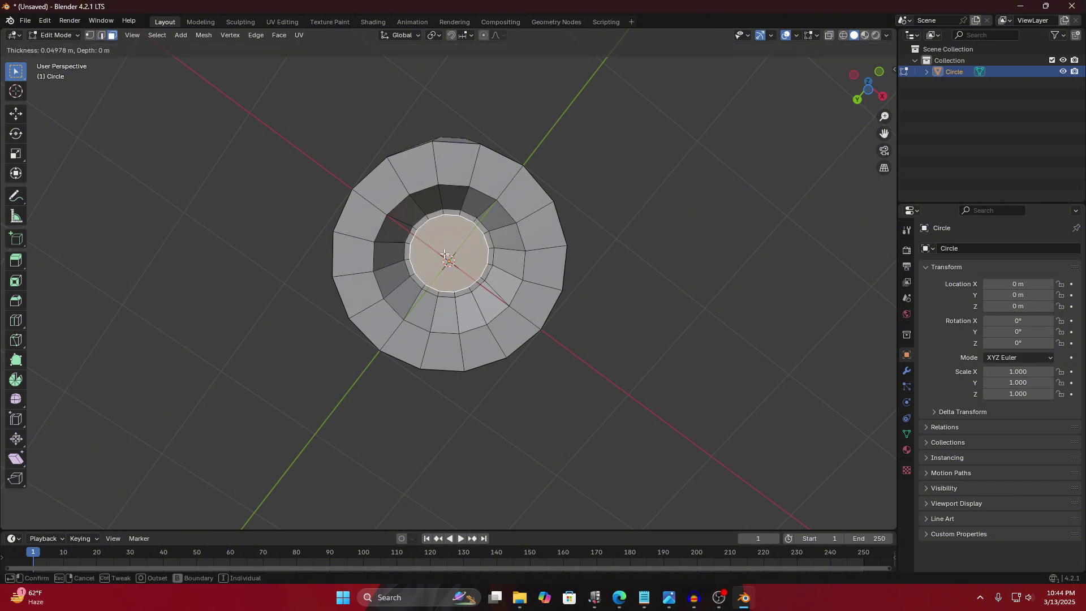
key(i)
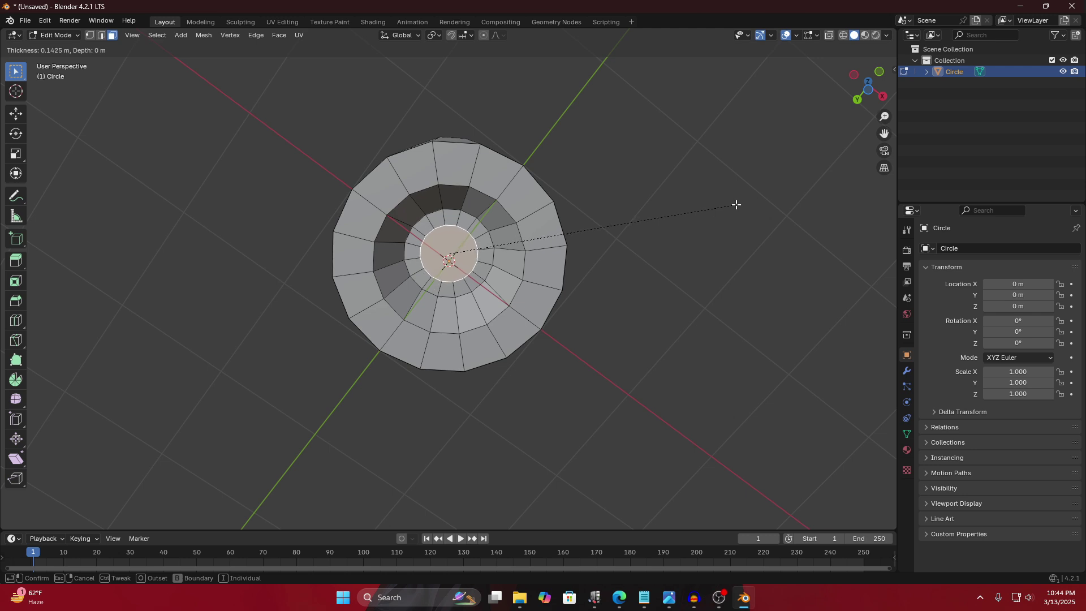
click(734, 205)
key(x)
click(461, 255)
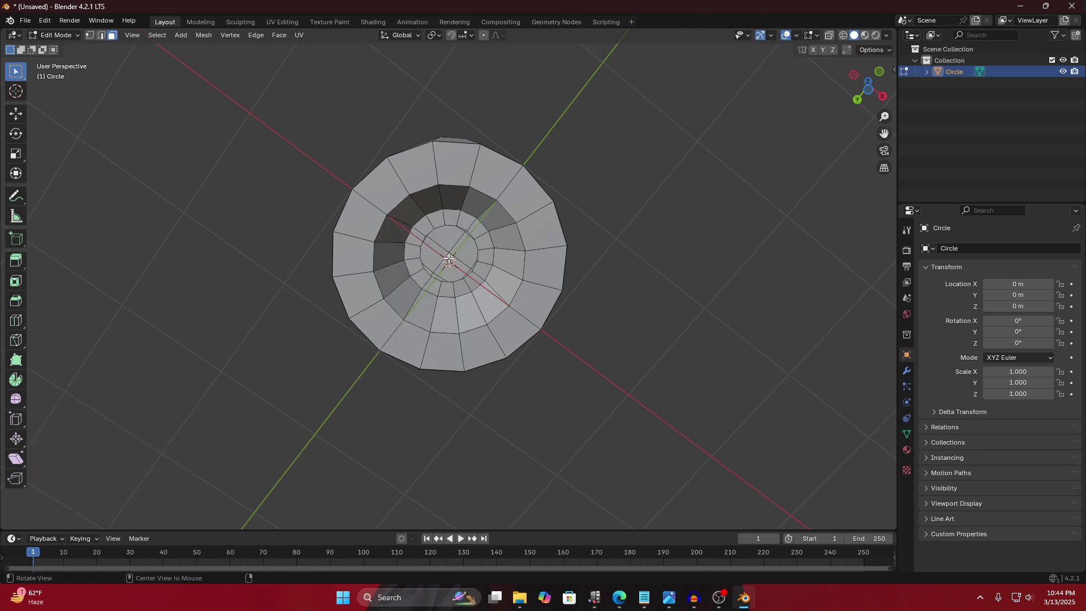
Select the edge loop around the hole in the underside and close it with a grid fill of span 4 and offset 0.
scroll(474, 216, up, 4)
click(488, 187)
key(2)
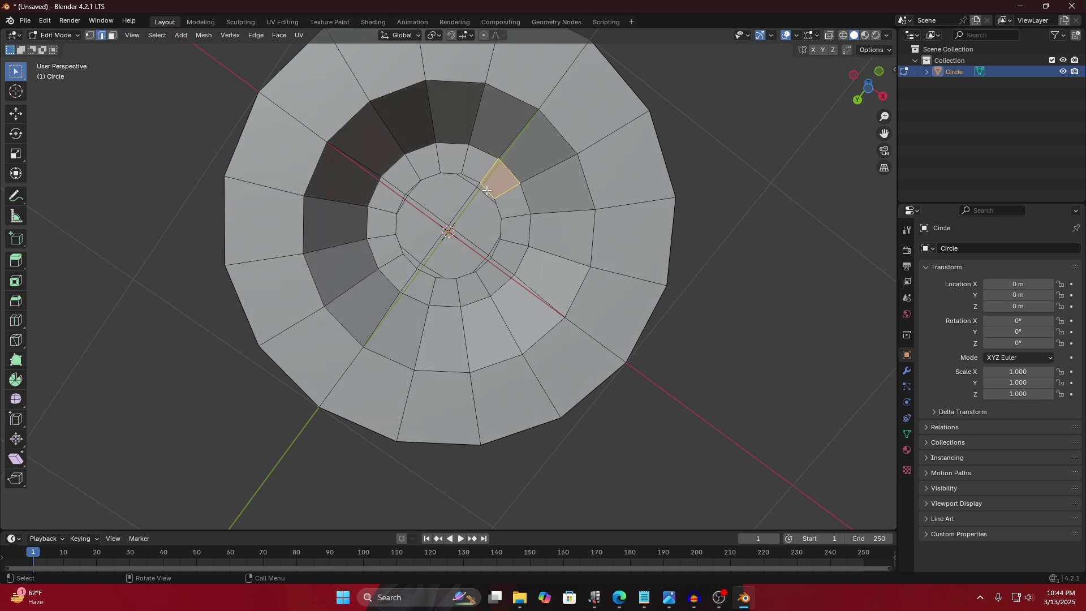
alt+click(485, 190)
click(279, 35)
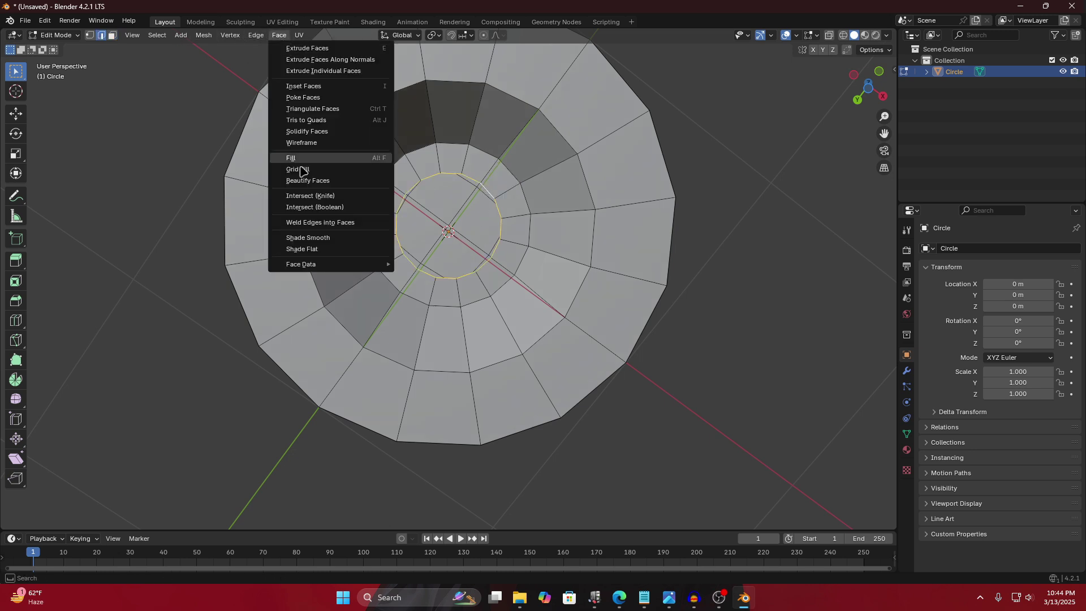
click(325, 170)
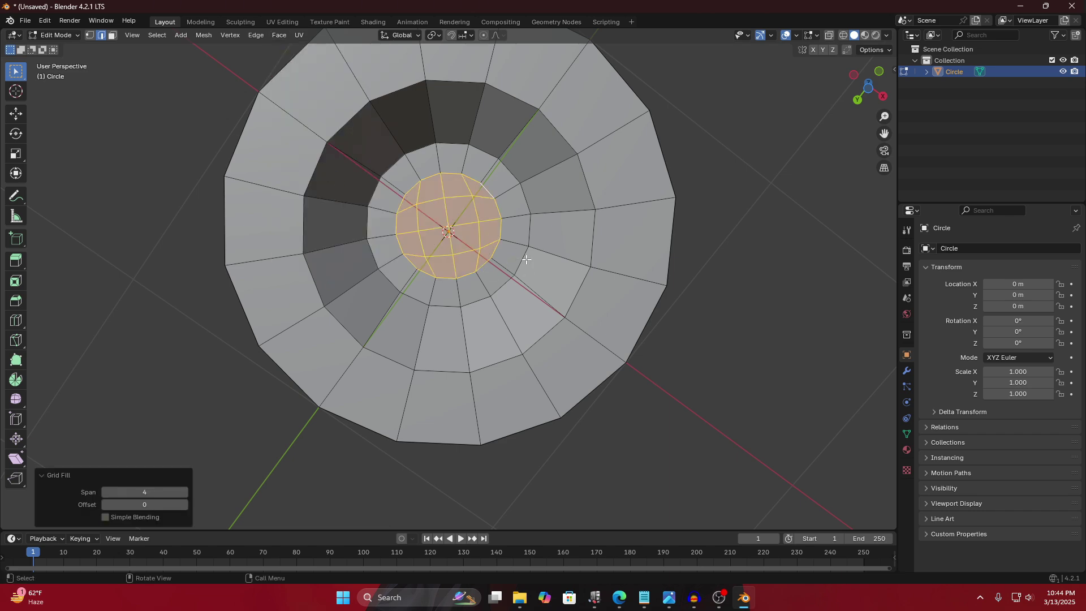
middle_drag(527, 260, 422, 279)
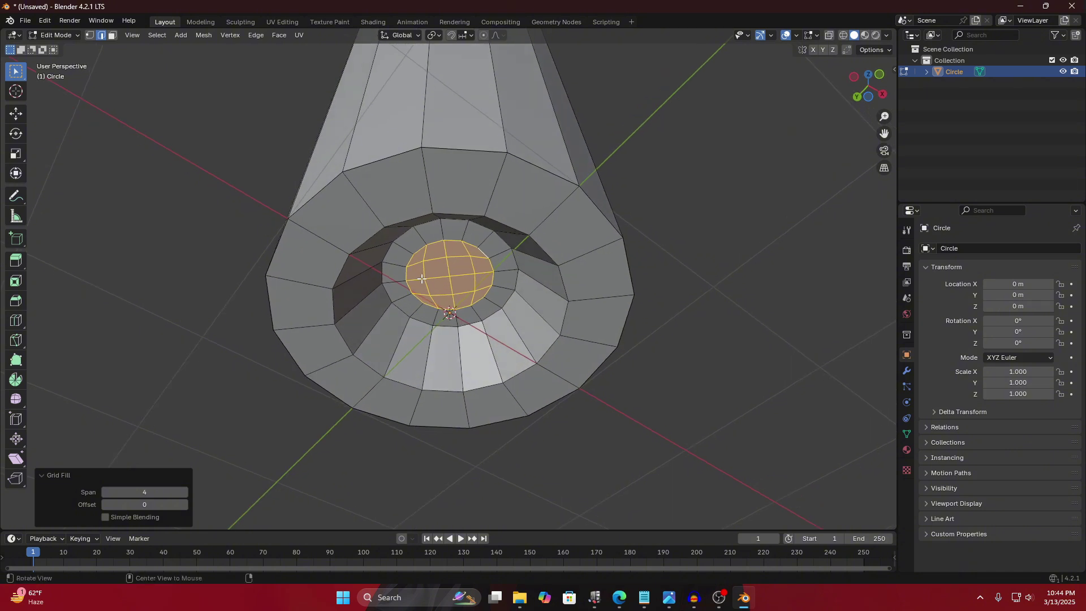
Clear the selection and select the underside's outer rim, recess rim and the edge loop around the recess's raised floor.
key(alt+a)
alt+click(385, 258)
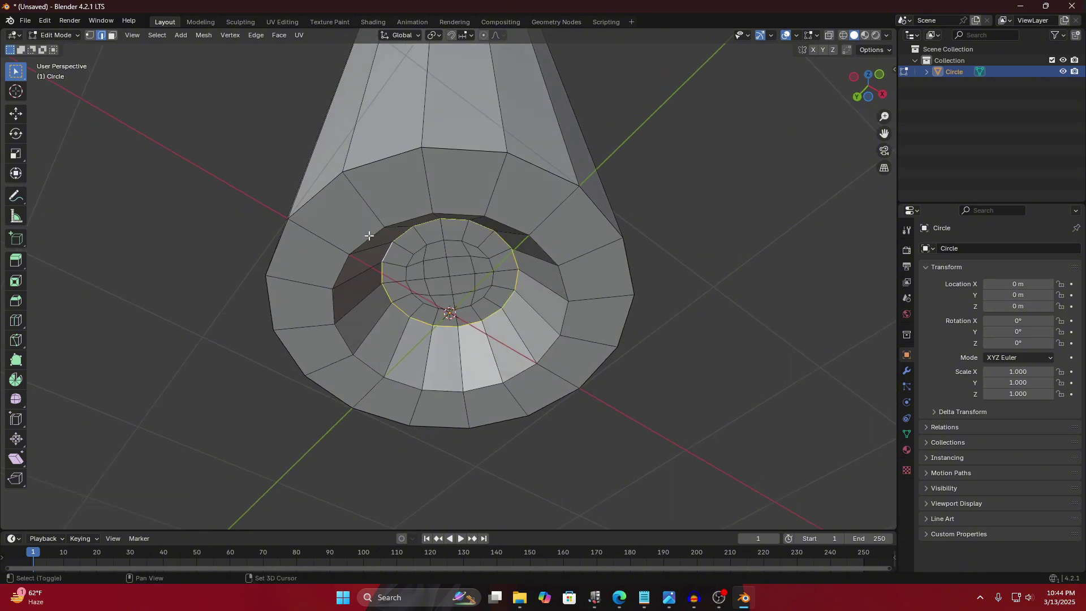
alt+shift+click(370, 237)
alt+shift+click(324, 190)
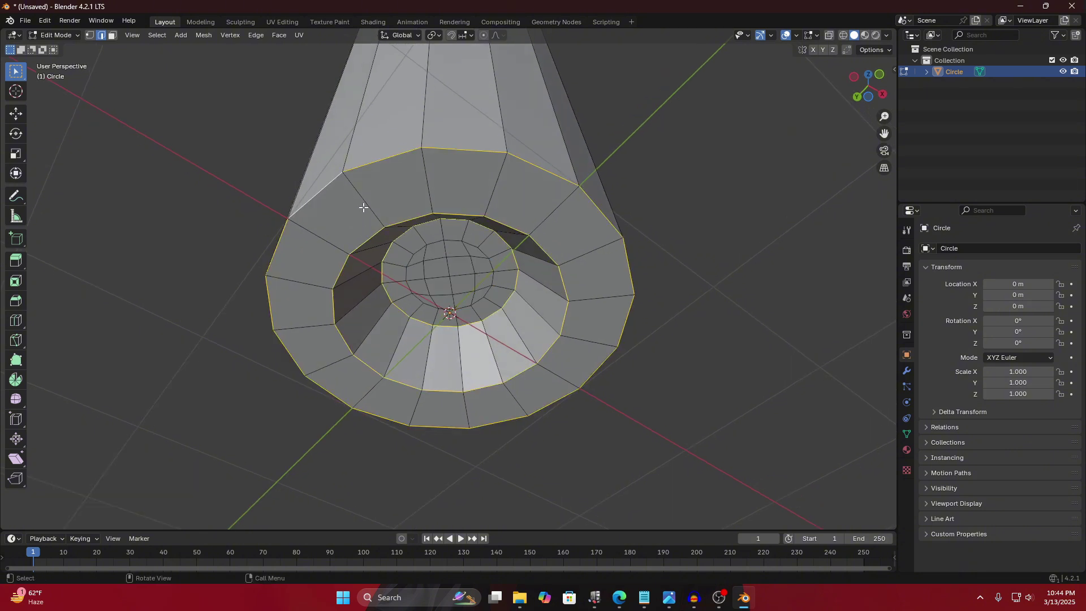
scroll(421, 215, down, 5)
middle_drag(421, 216, 460, 240)
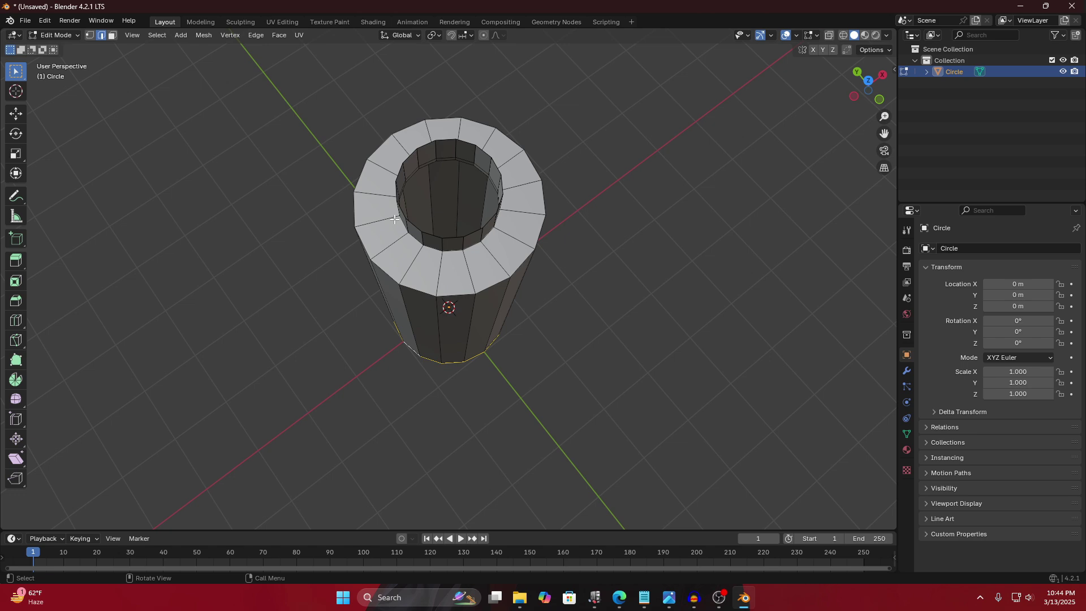
middle_drag(444, 299, 432, 248)
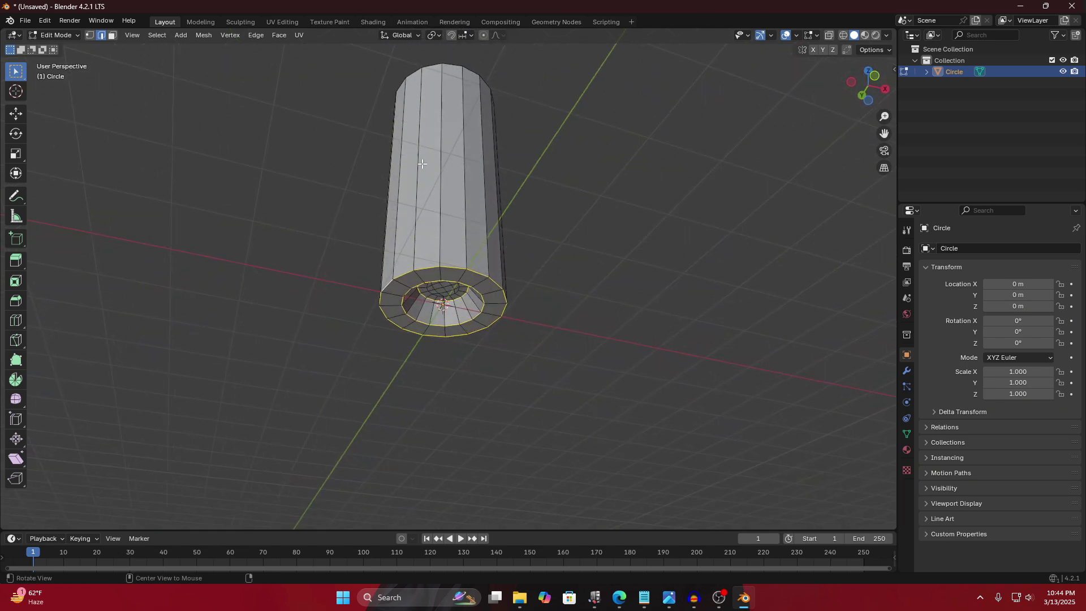
scroll(432, 249, up, 4)
scroll(432, 249, down, 1)
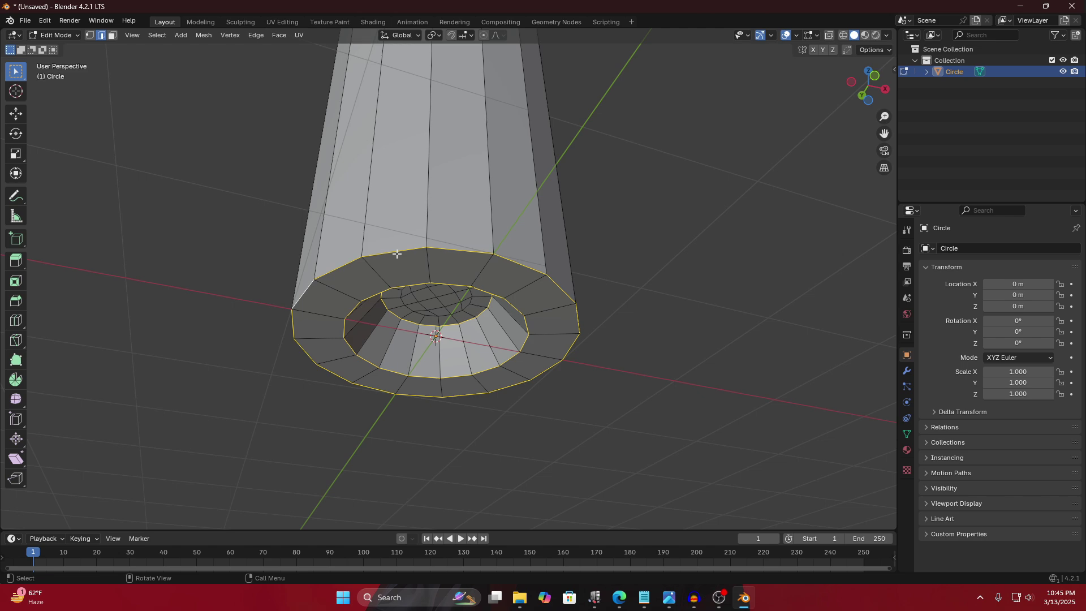
middle_drag(396, 254, 347, 209)
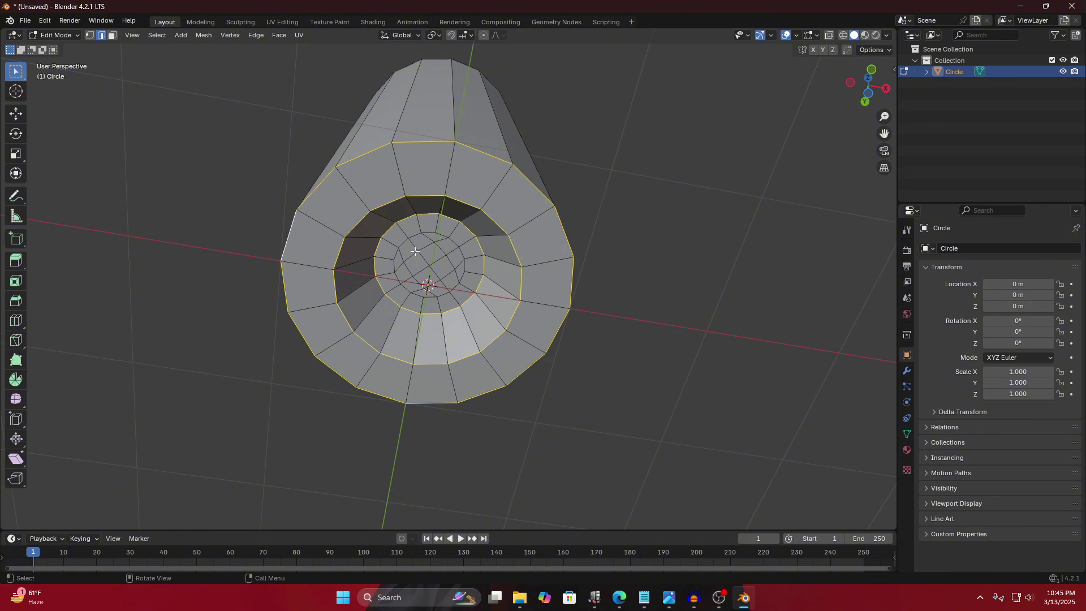
mouse_move(363, 230)
middle_down()
mouse_move(370, 223)
mouse_move(363, 236)
middle_up()
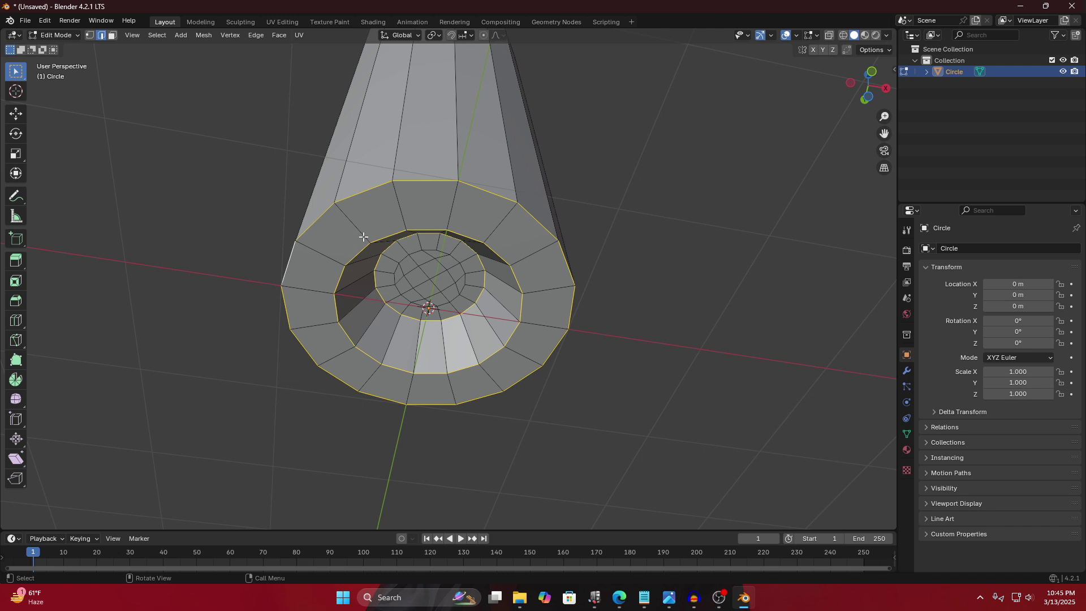
Extend the selection to all edges with similar face angles, including the shoulder and neck-base loops.
key(shift+g)
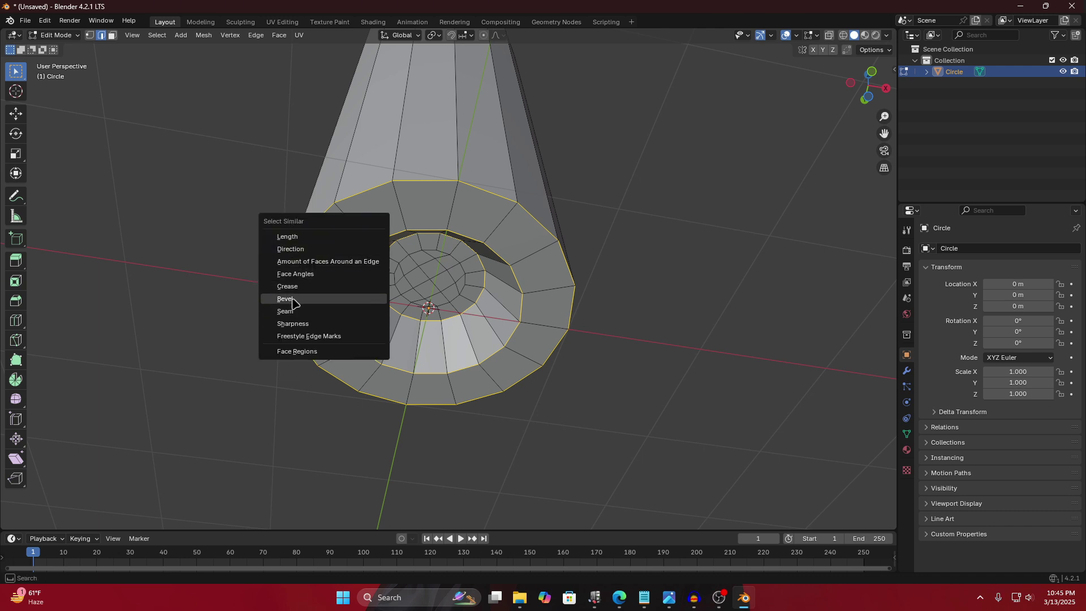
click(304, 276)
scroll(407, 190, down, 4)
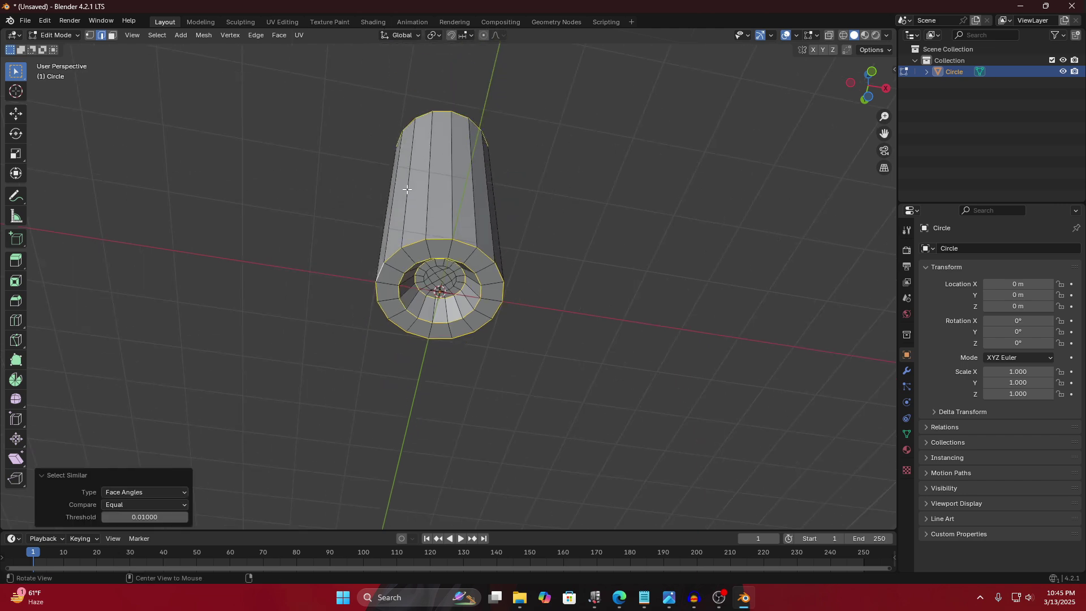
middle_drag(407, 189, 356, 216)
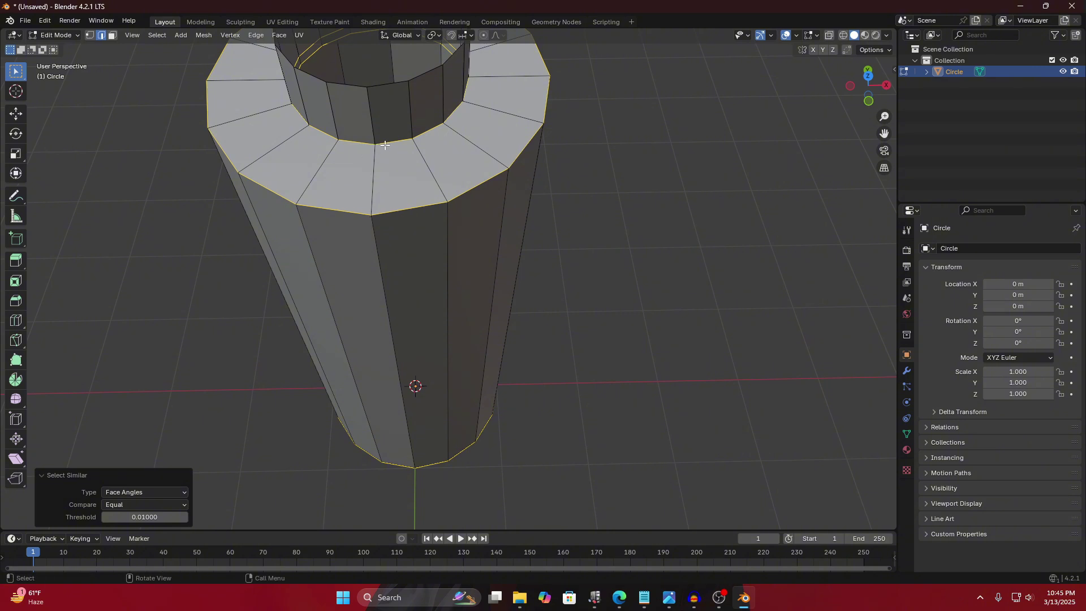
middle_drag(384, 146, 420, 131)
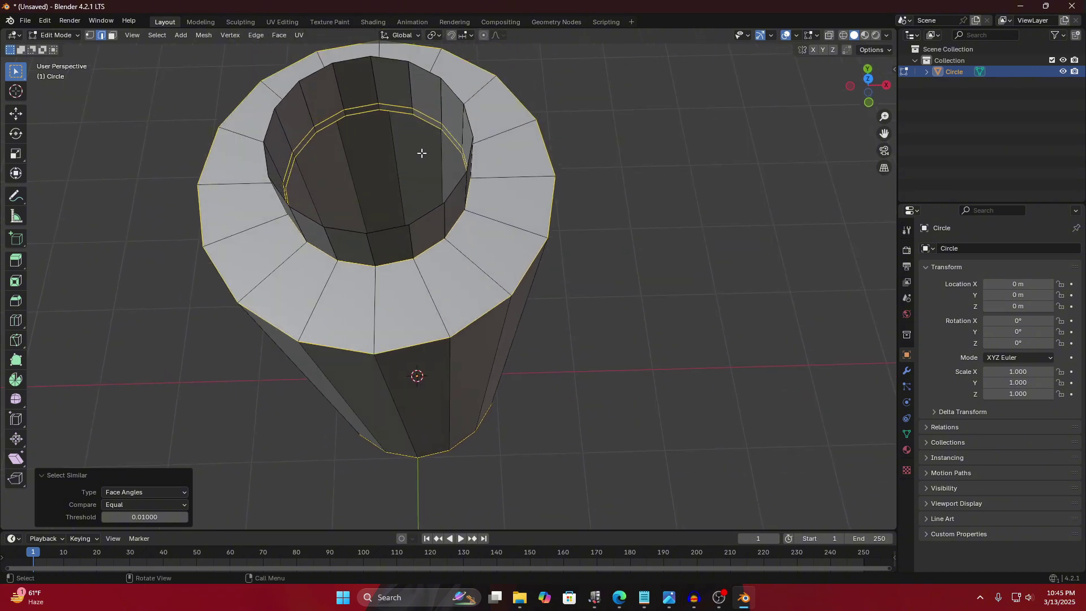
middle_drag(441, 178, 395, 252)
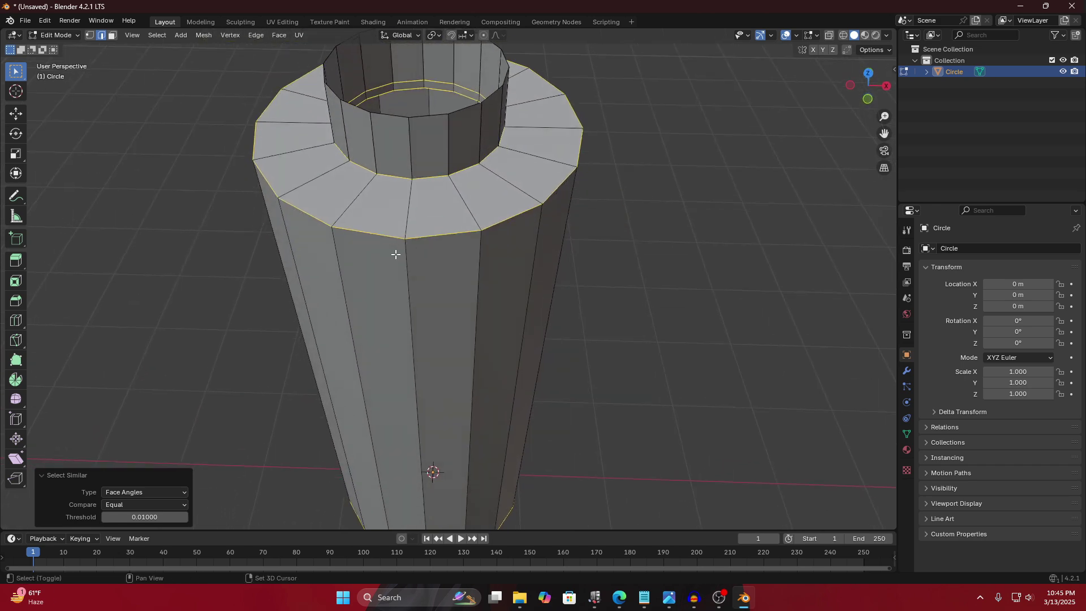
Bevel all the selected edge loops by about 0.056 m with 3 segments.
key(ctrl+b)
scroll(398, 252, down, 2)
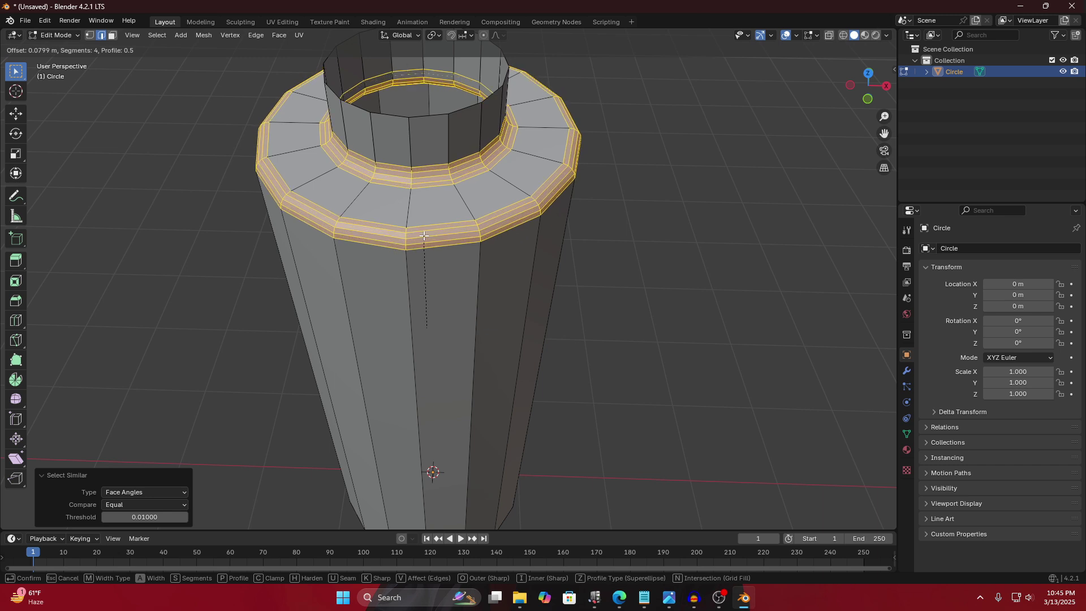
scroll(424, 237, up, 1)
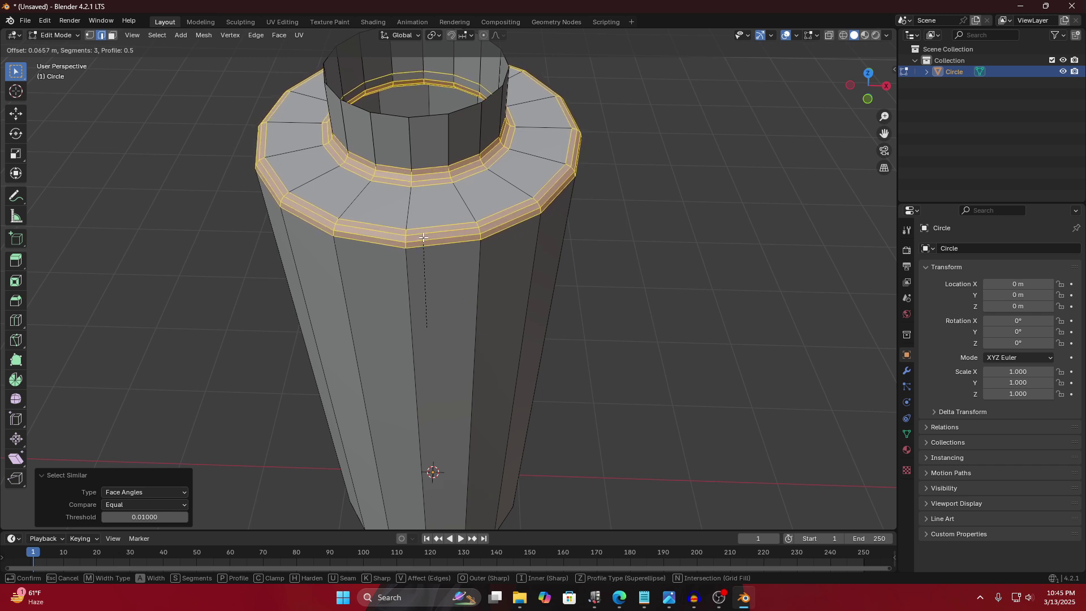
click(368, 296)
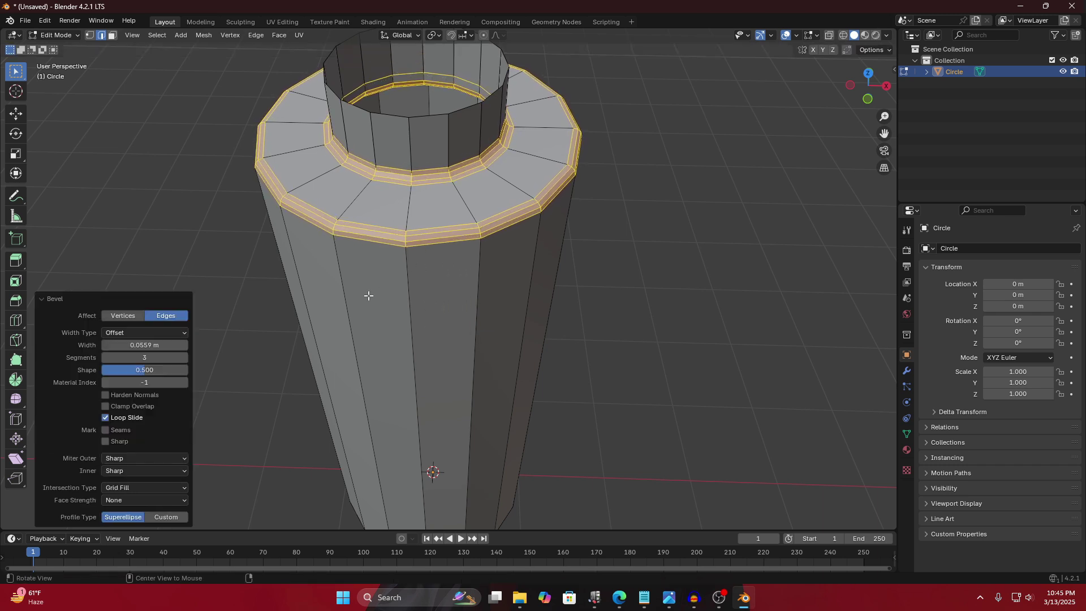
shift+middle_drag(368, 296, 295, 308)
Try the bevel with 1 segment, and set its segment count to 2.
click(156, 353)
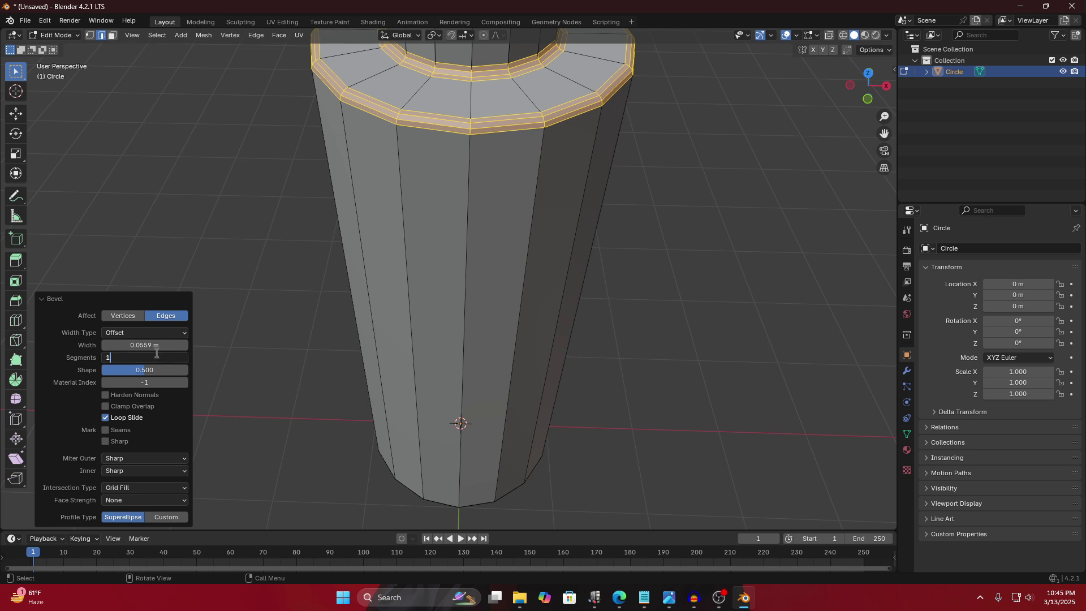
text(1)
key(Return)
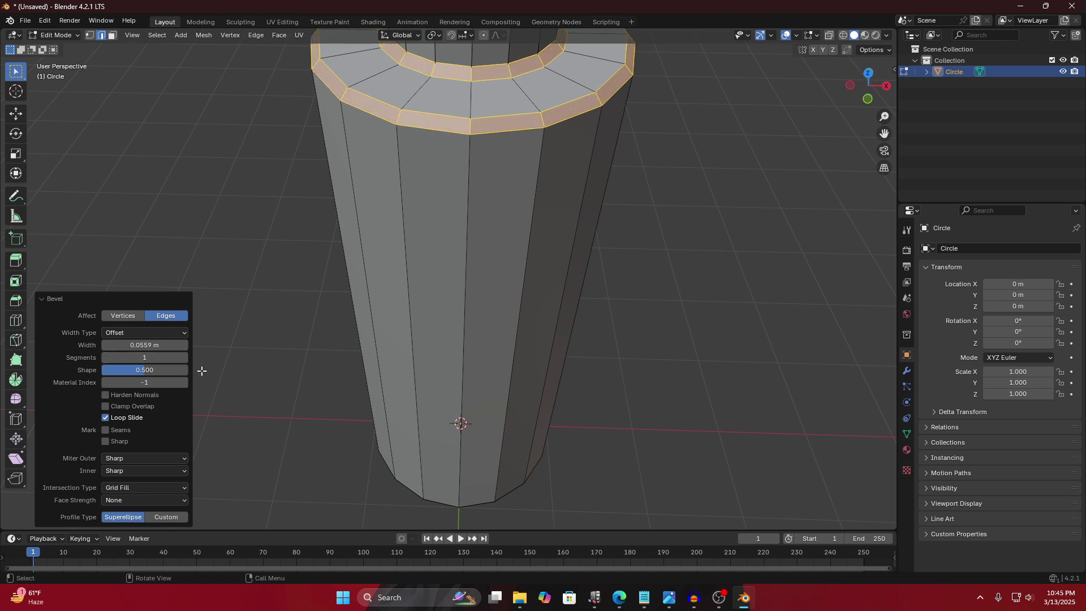
click(184, 357)
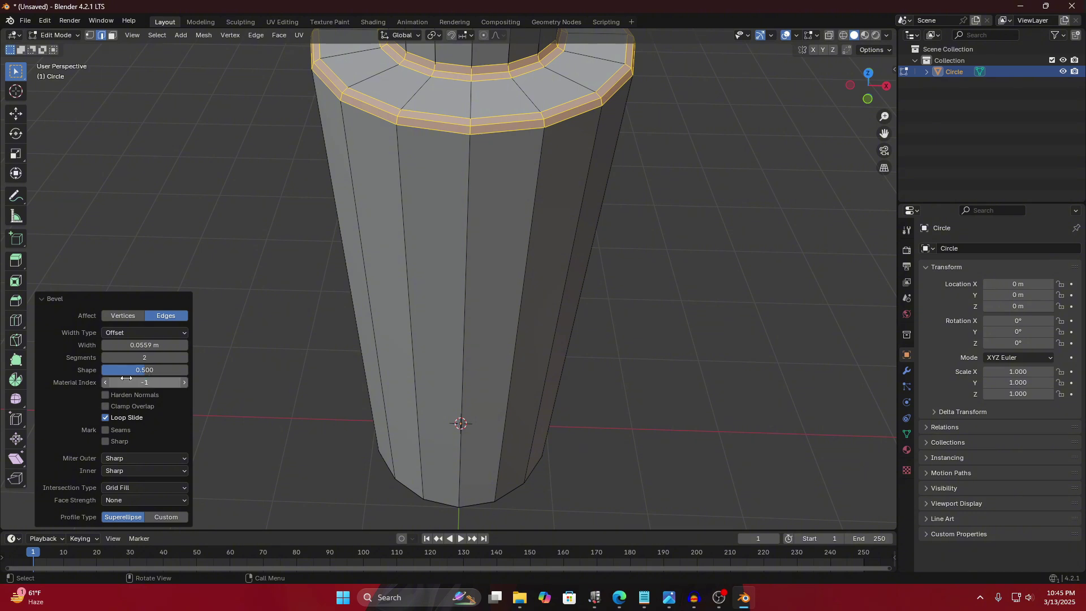
Set the shape of the shoulder and neck-base bevel to 1.000 and return to Object Mode.
scroll(446, 165, up, 5)
middle_drag(446, 165, 398, 231)
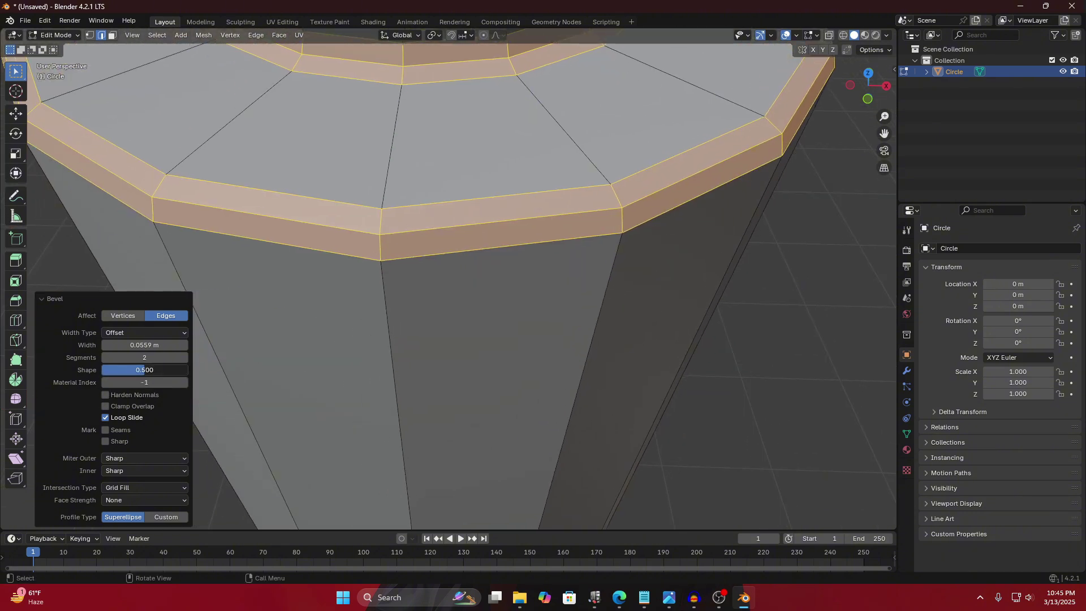
drag(144, 370, 188, 370)
scroll(355, 289, down, 6)
scroll(456, 220, up, 3)
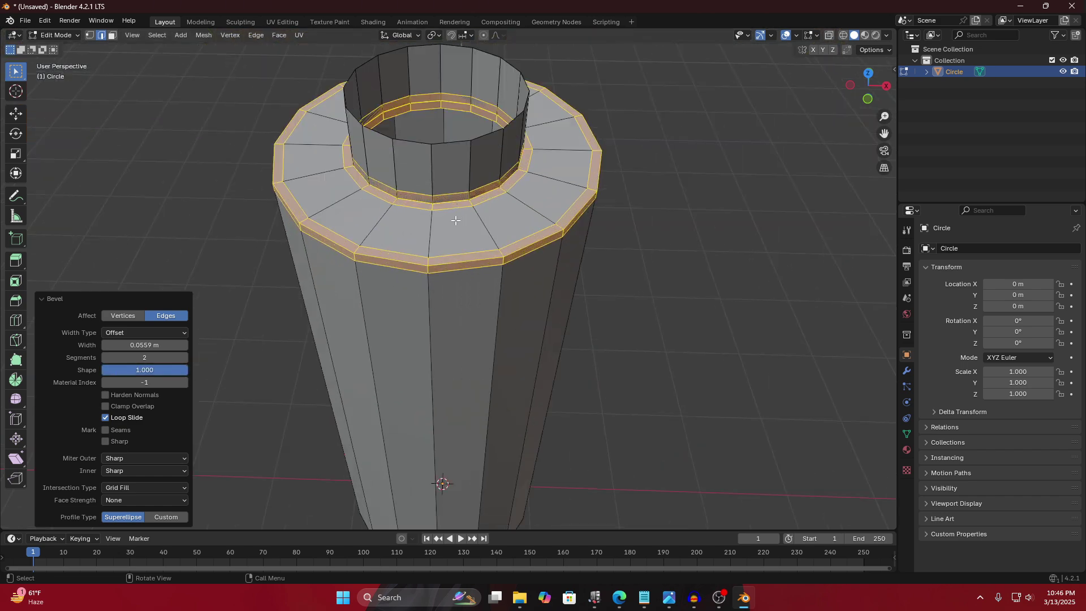
key(Tab)
Try Shade Smooth on the whole bottle and undo it.
middle_drag(668, 238, 482, 272)
middle_drag(435, 221, 476, 216)
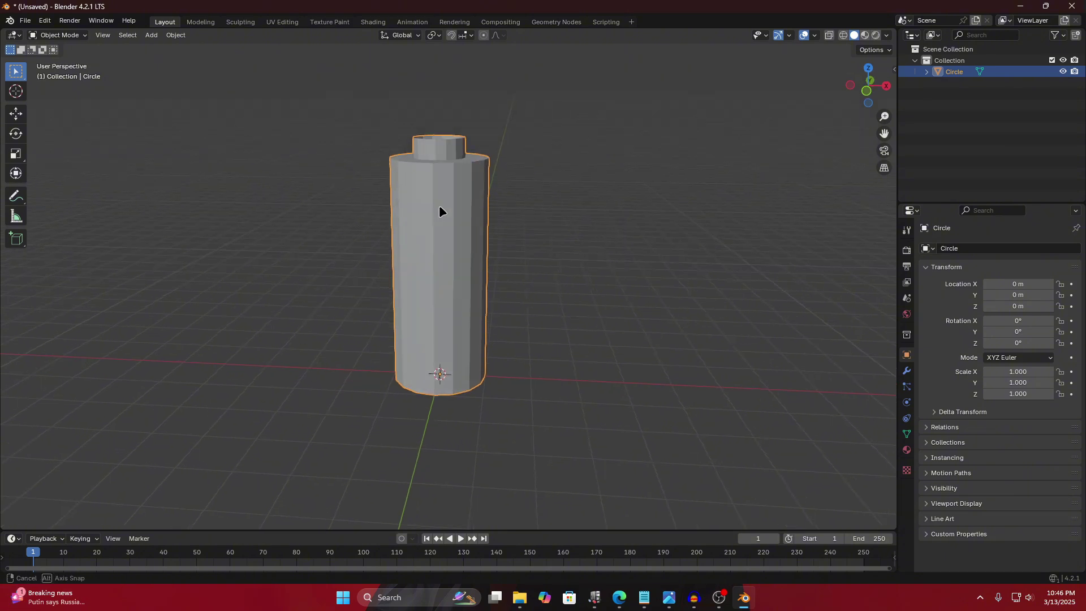
right_click(439, 198)
right_click(439, 166)
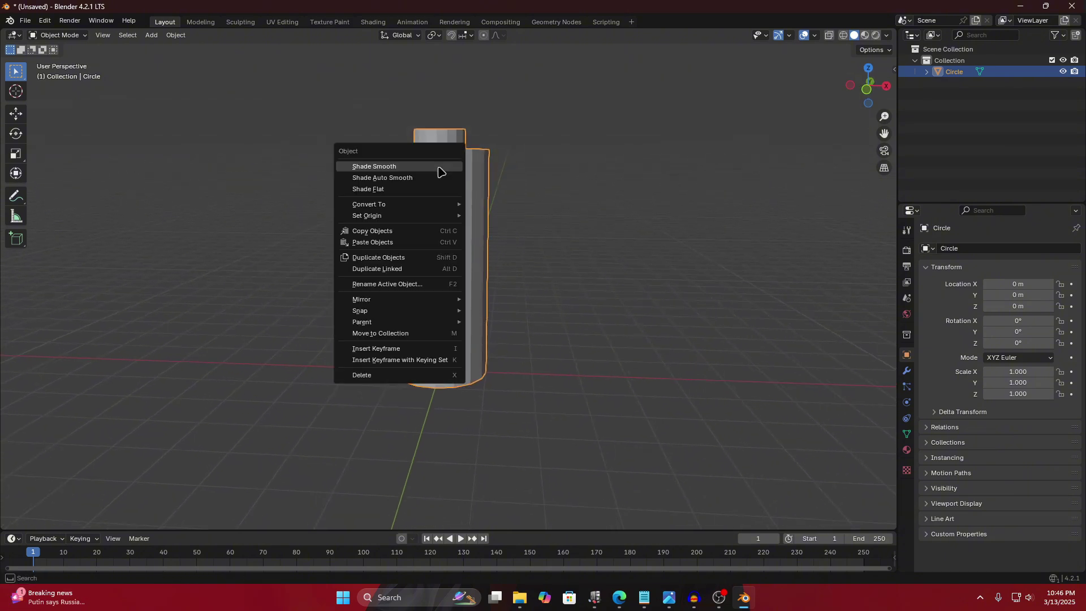
click(441, 168)
scroll(460, 192, up, 1)
key(ctrl+z)
Apply Shade Auto Smooth to the bottle.
right_click(423, 179)
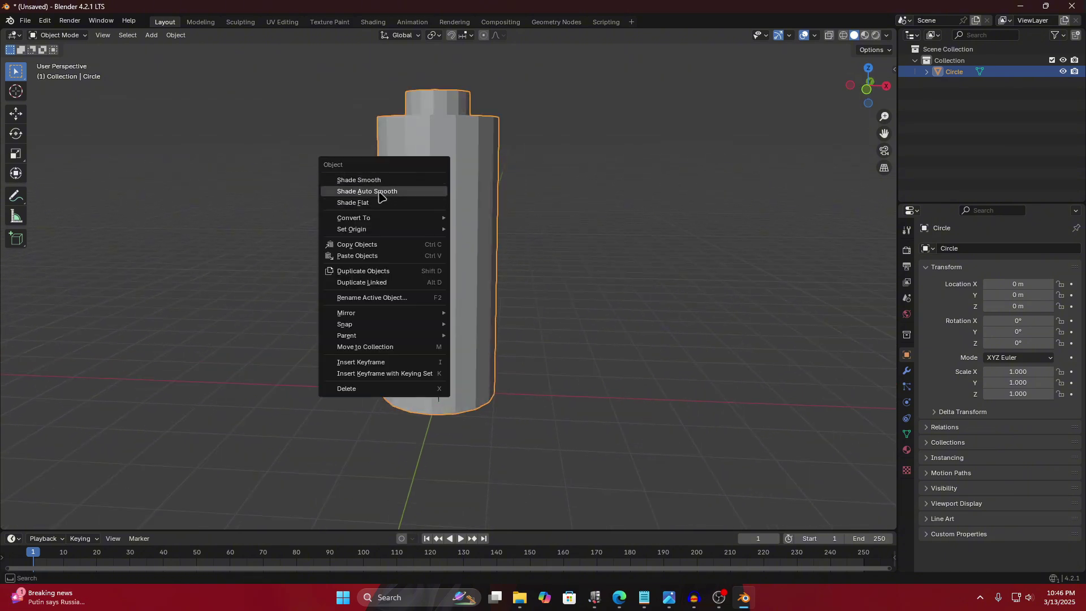
click(430, 188)
middle_drag(456, 181, 415, 276)
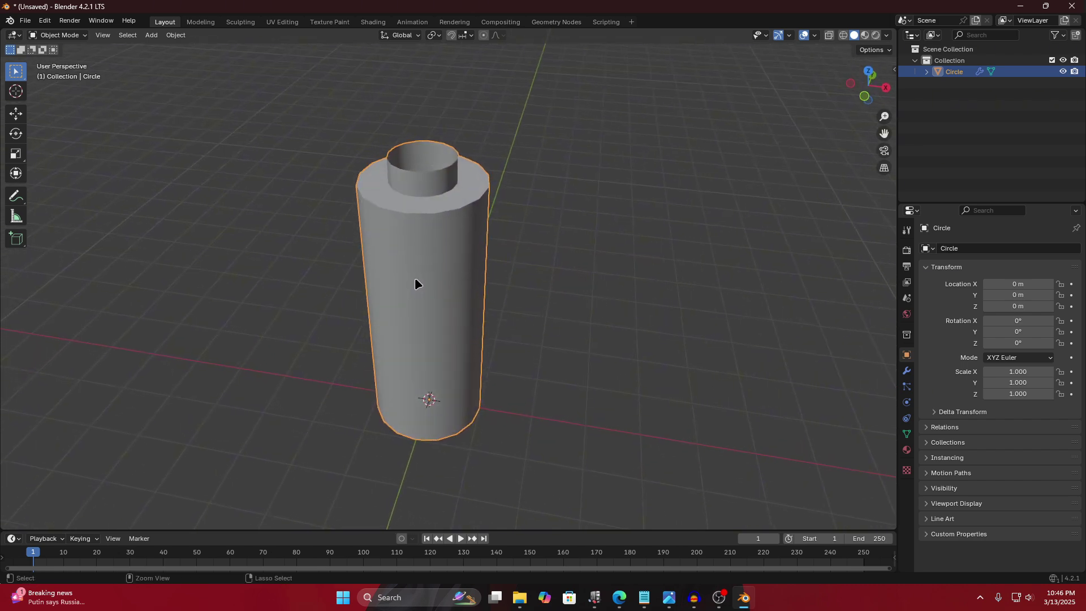
Add a level 2 subdivision surface to the bottle and inspect the smoothed shoulder and neck.
key(ctrl+2)
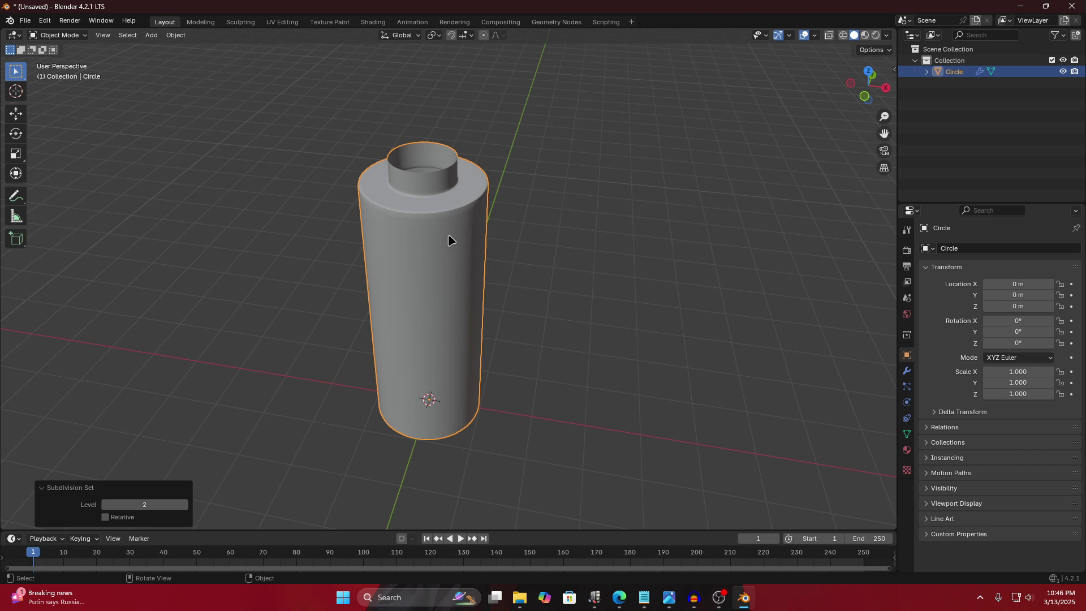
scroll(445, 268, up, 3)
middle_drag(447, 235, 447, 275)
scroll(447, 277, down, 2)
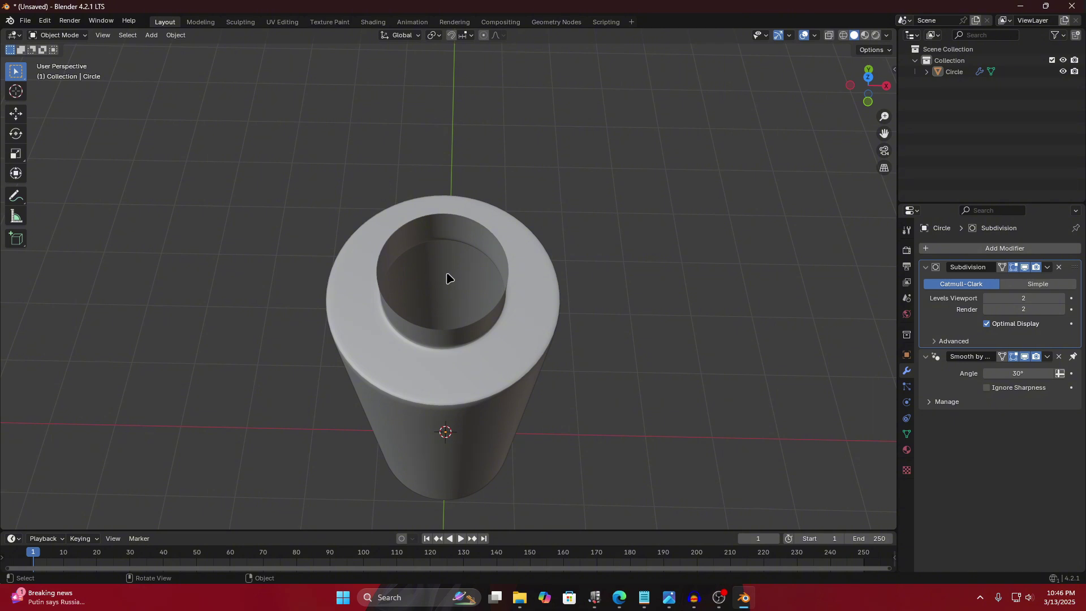
Enter Edit Mode on the bottle and snap the 3D cursor to the selected edge of the neck's rim.
click(493, 330)
key(Tab)
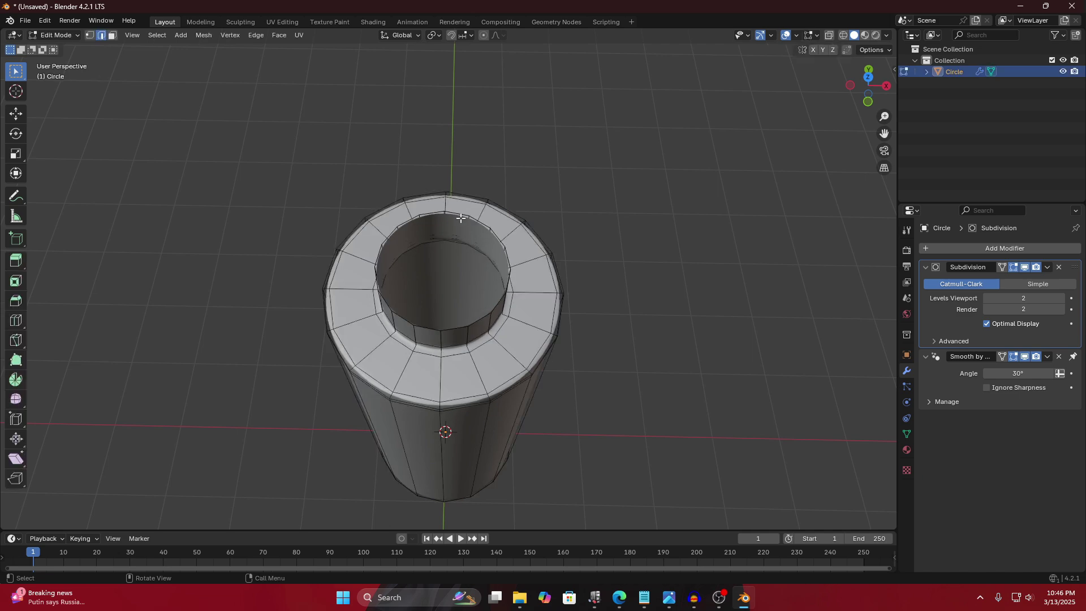
middle_drag(465, 259, 455, 291)
key(shift+s)
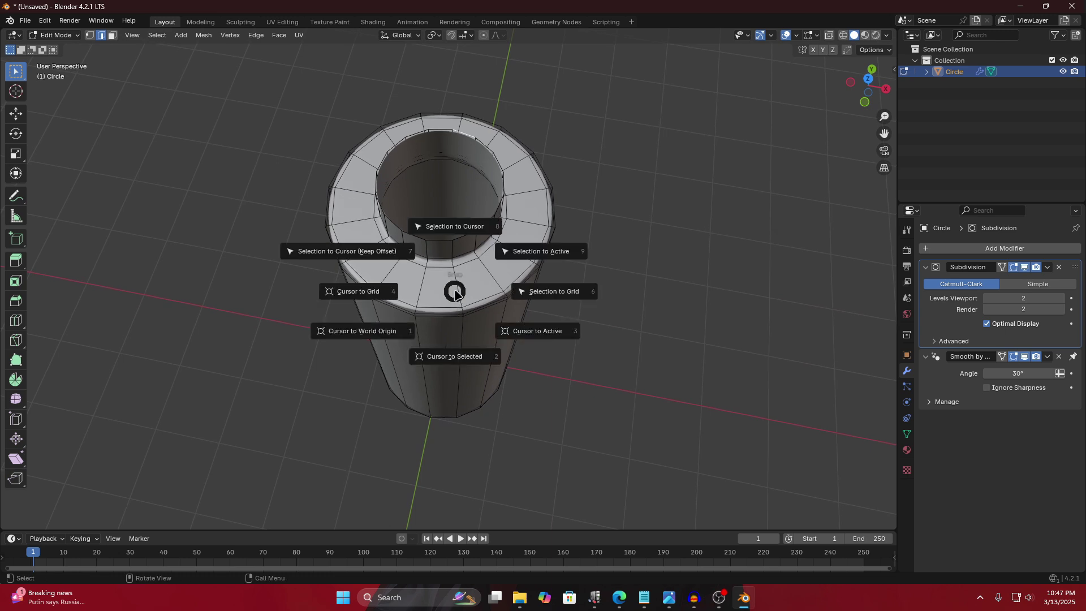
click(466, 366)
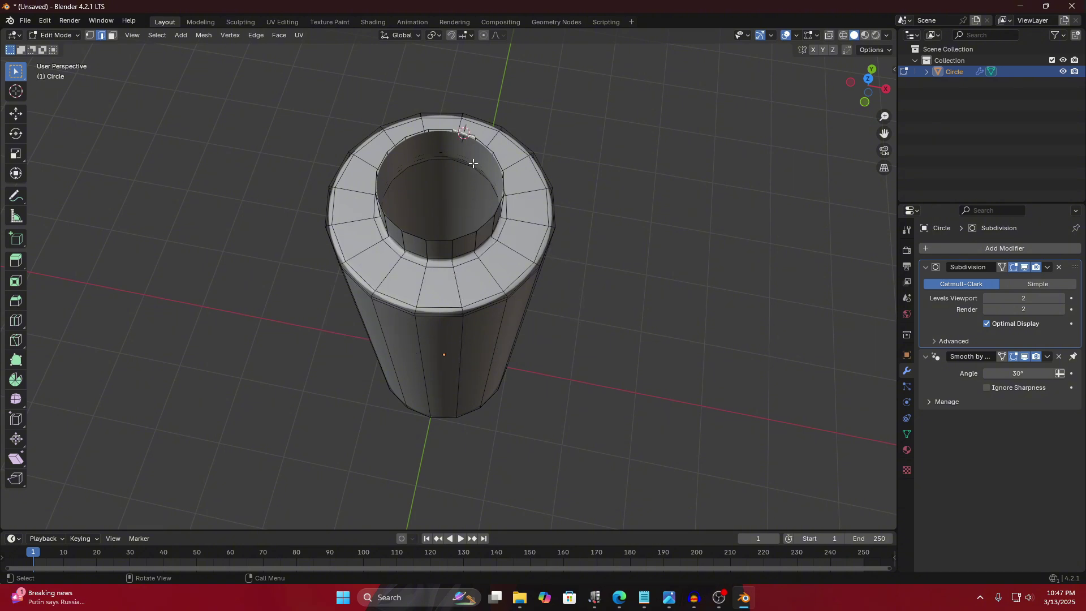
Return the 3D cursor to the world origin, try snapping the selected rim edge to it, and undo that snap.
middle_drag(473, 163, 456, 270)
key(shift+s)
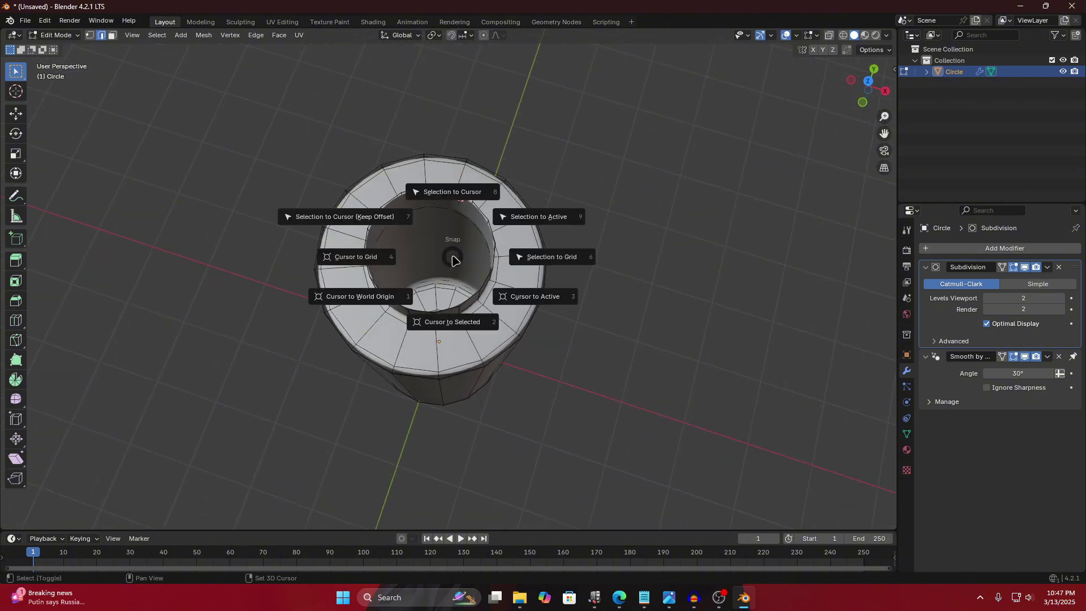
click(462, 279)
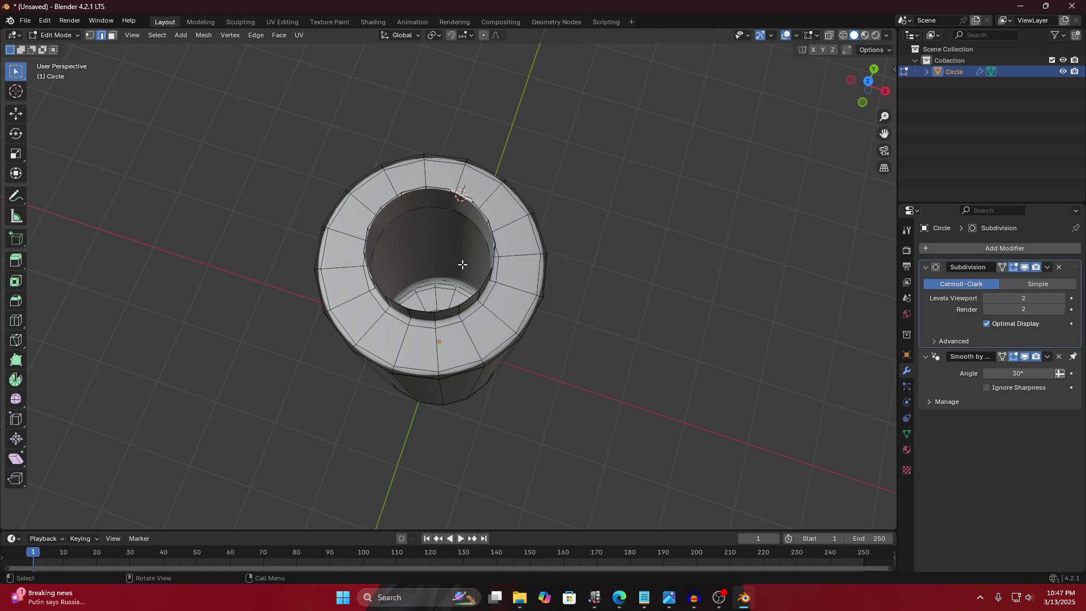
shift+scroll(462, 264, down, 3)
middle_drag(453, 346, 474, 218)
key(shift+s)
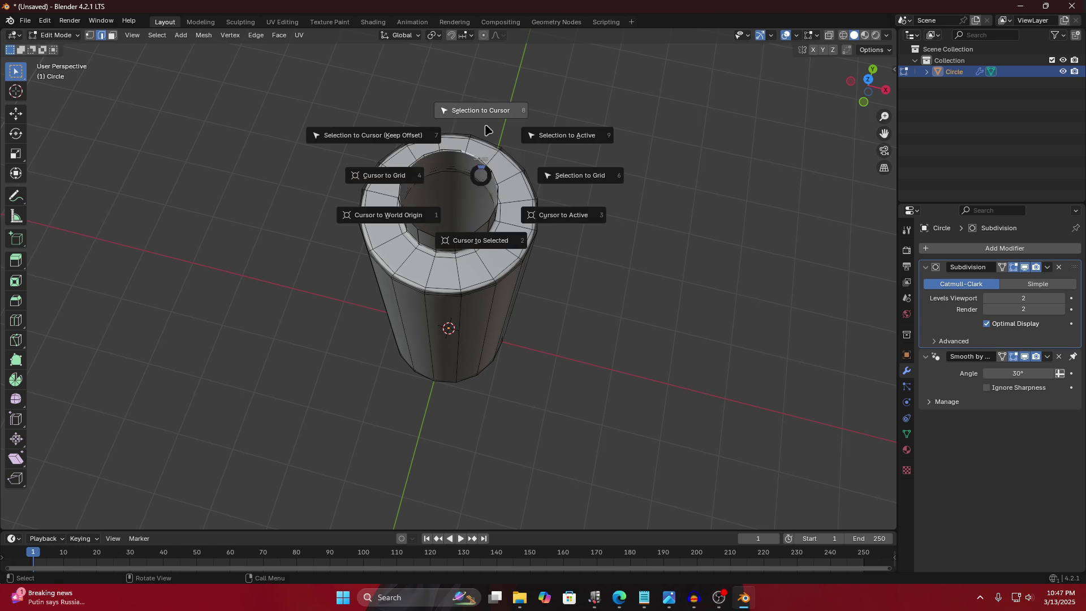
click(470, 114)
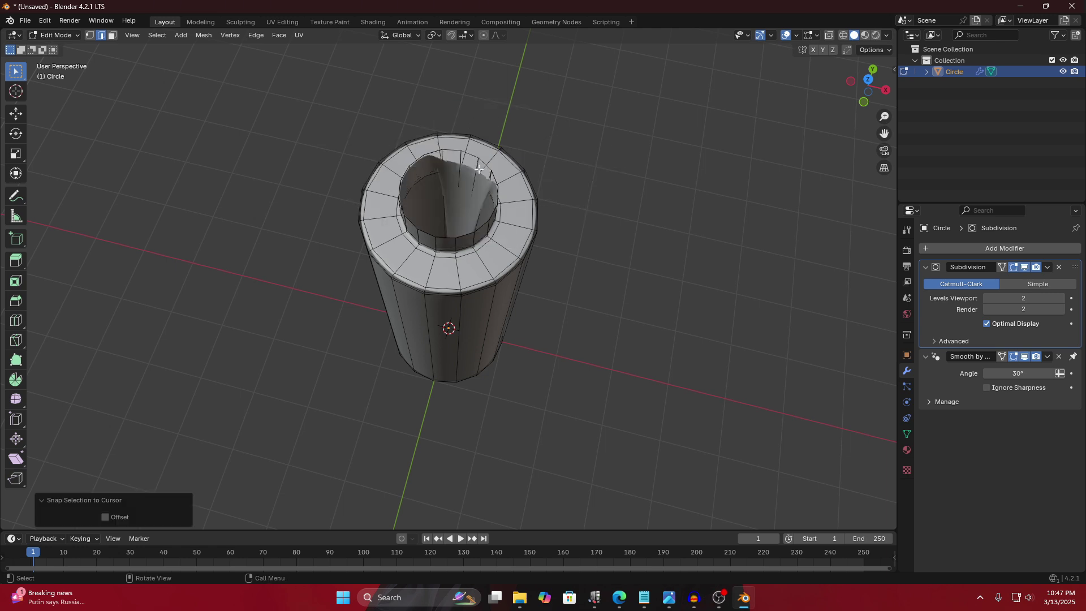
middle_drag(448, 335, 456, 298)
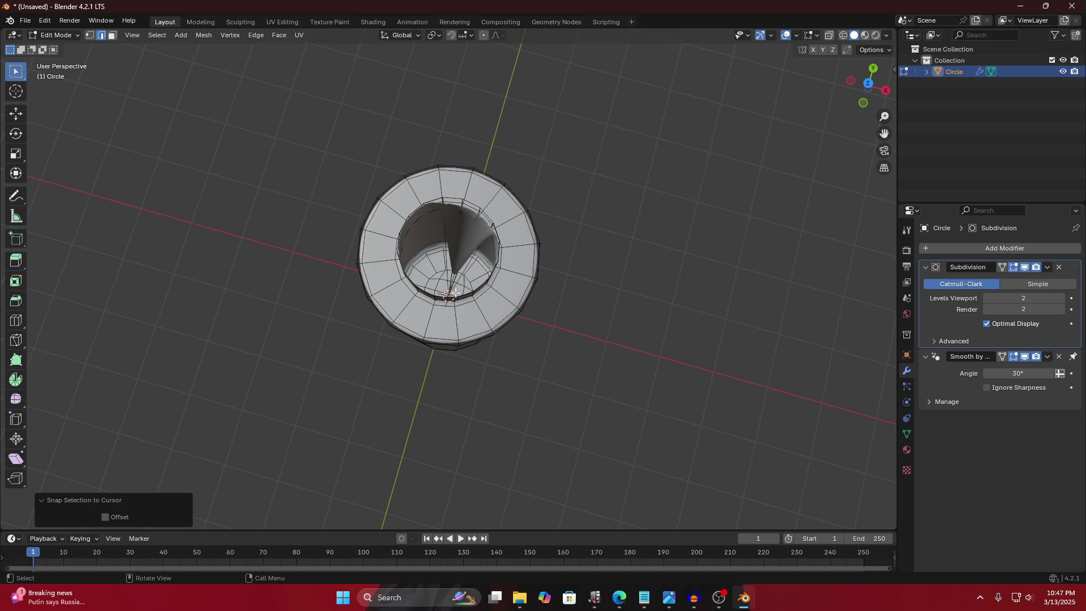
key(ctrl+z)
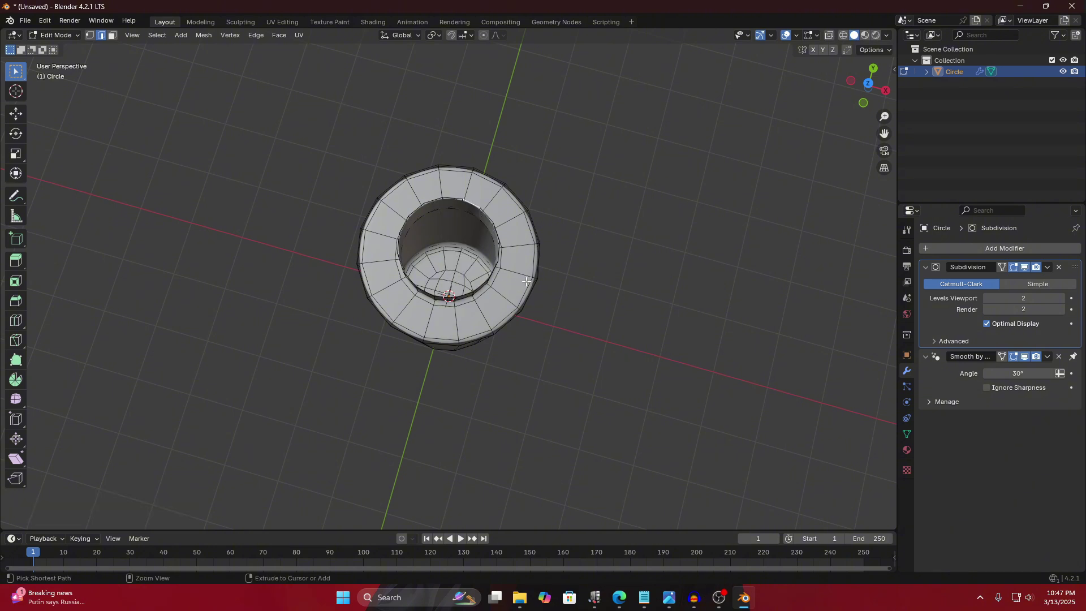
Snap the 3D cursor back to the selected neck rim edge and return to Object Mode.
middle_drag(476, 208, 424, 165)
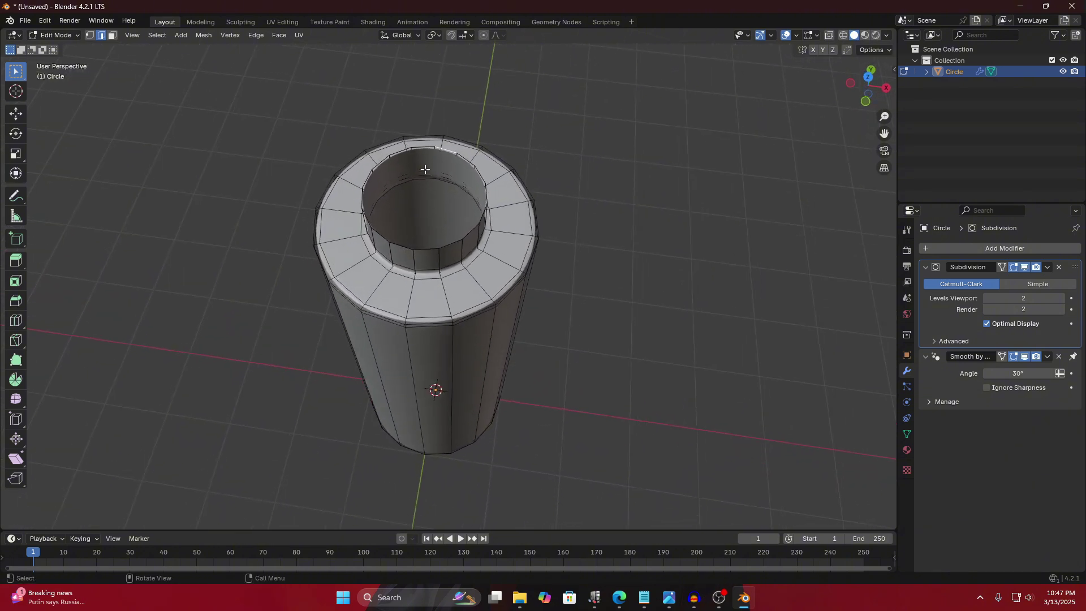
key(shift+s)
click(430, 235)
middle_drag(430, 235, 427, 207)
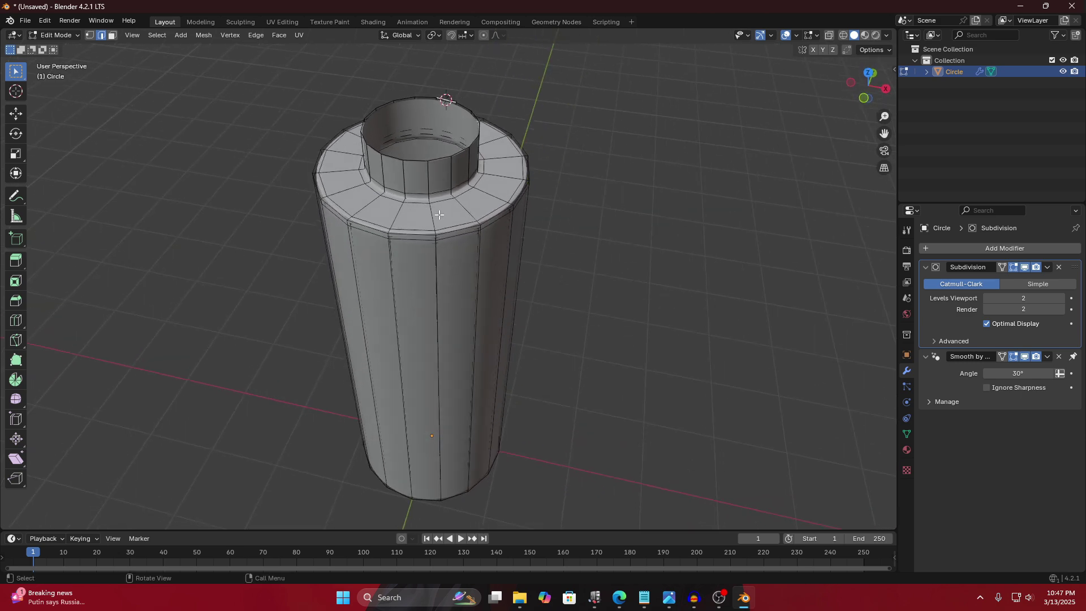
key(Tab)
key(Tab)
key(Tab)
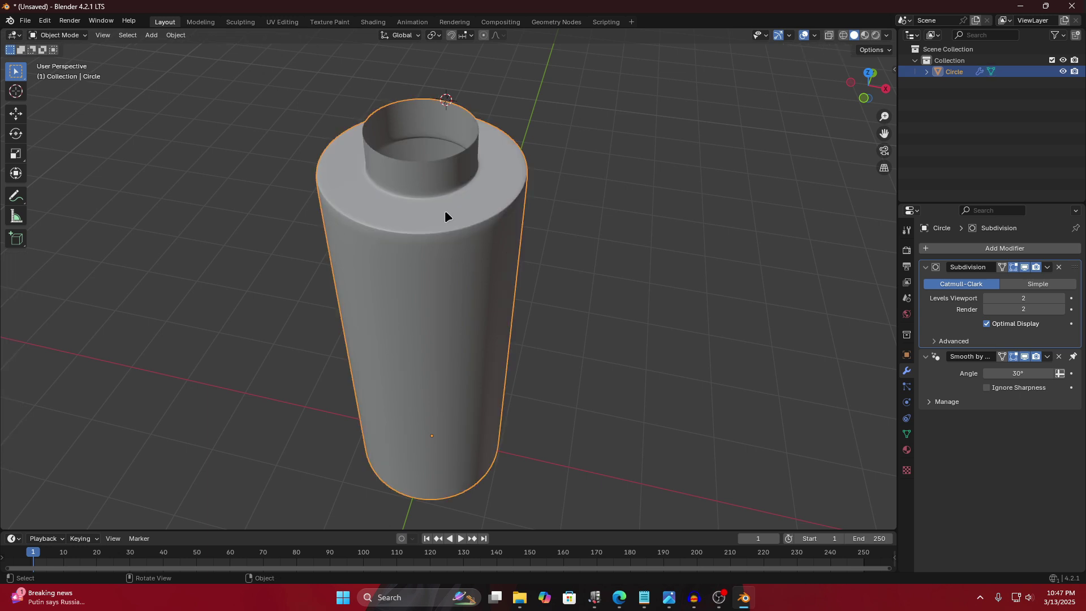
Add a 16-vertex mesh circle with a 1 m radius at the 3D cursor and look at it from the top.
key(shift+a)
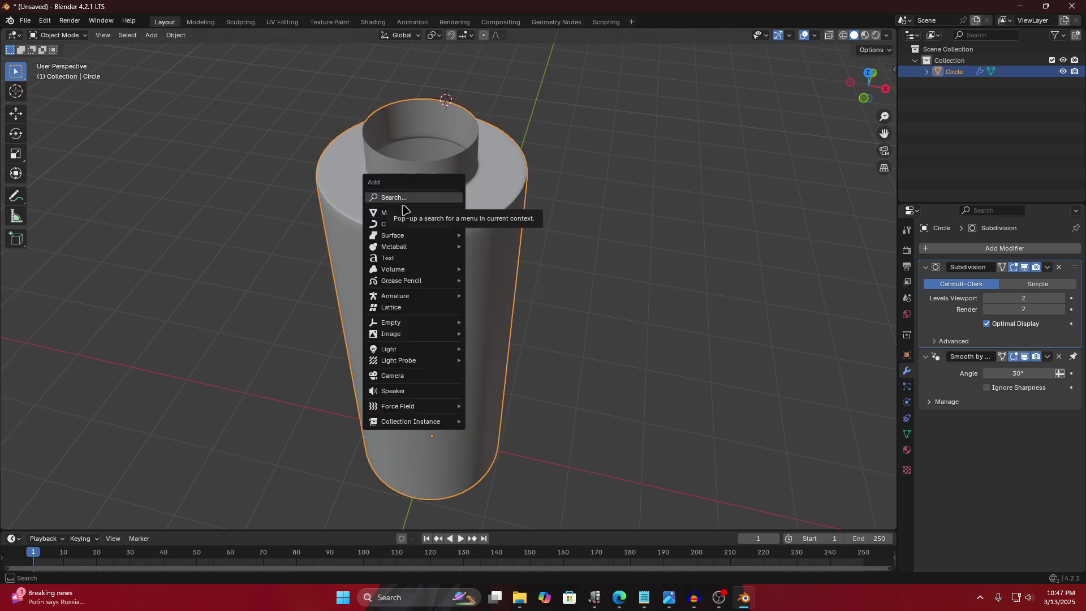
mouse_move(405, 215)
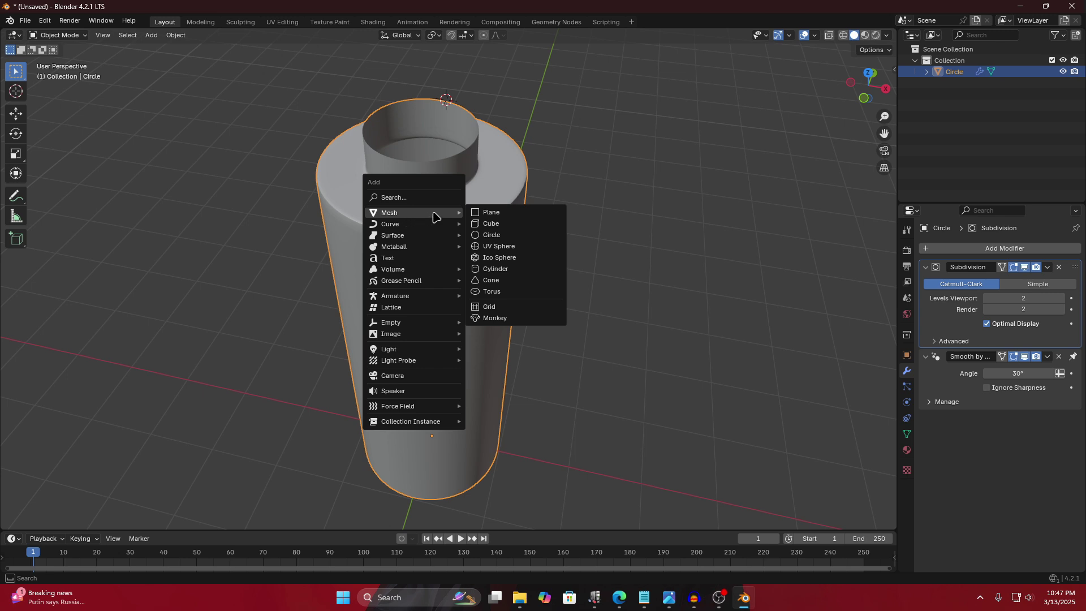
click(486, 235)
middle_drag(483, 236, 465, 255)
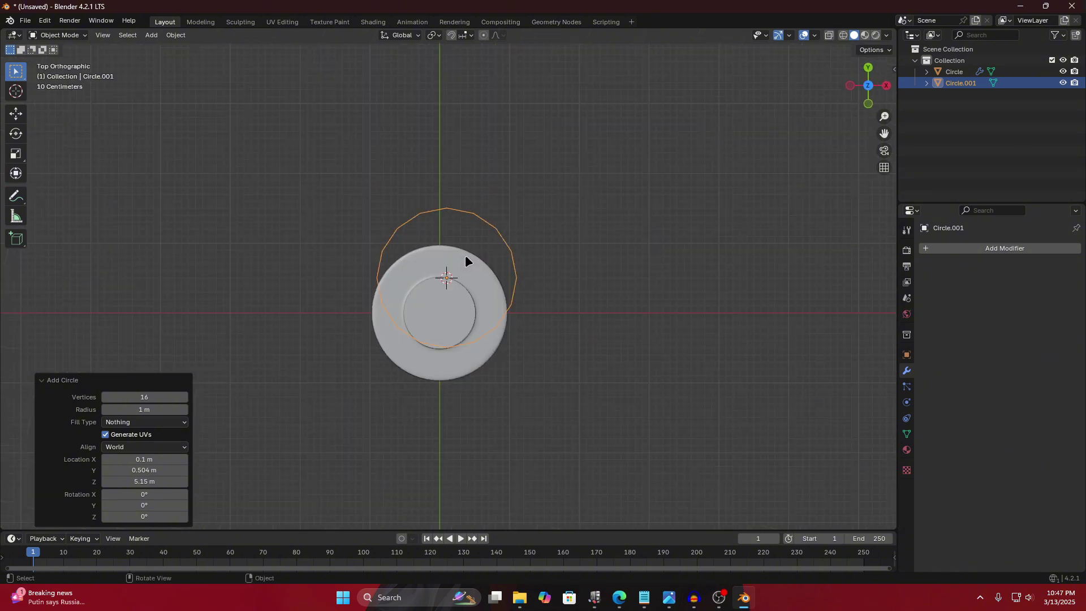
Center the new circle over the bottle by moving it about -0.502 m along Y and -0.113 m along X.
key(g)
key(x)
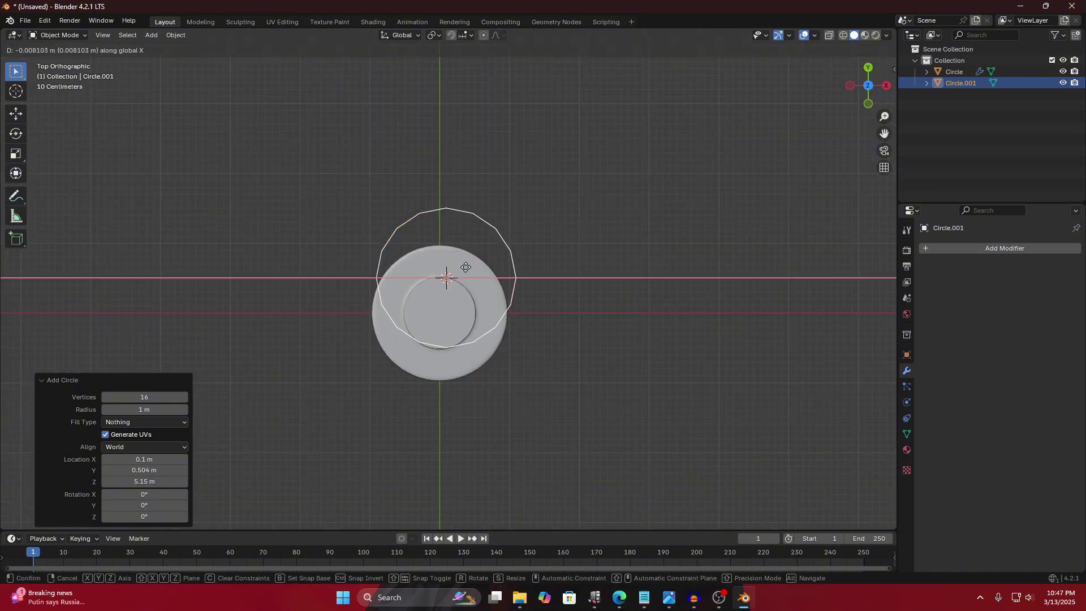
click(466, 267)
key(g)
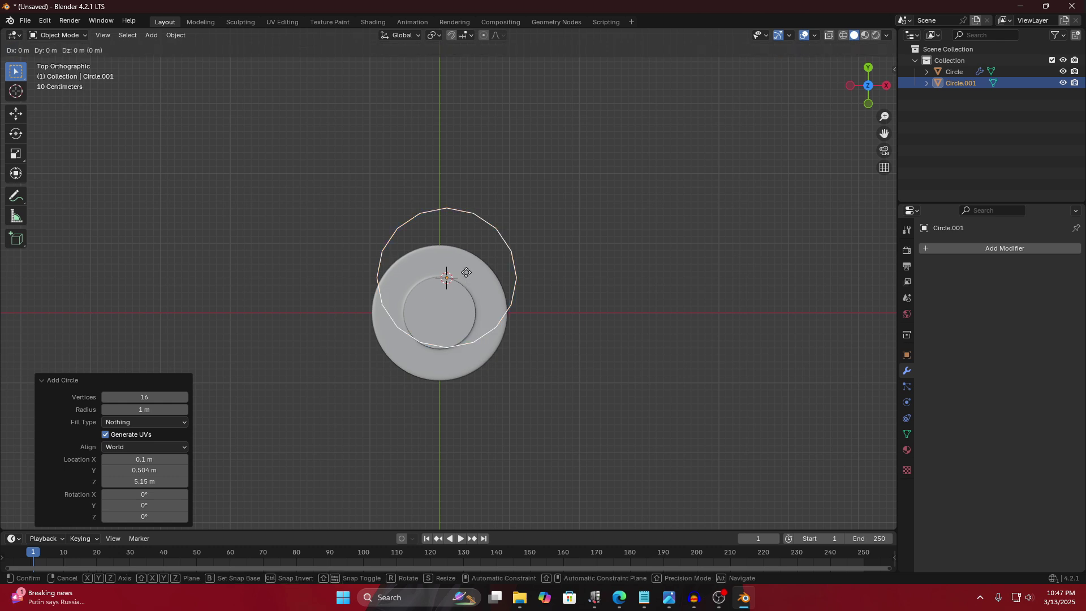
key(y)
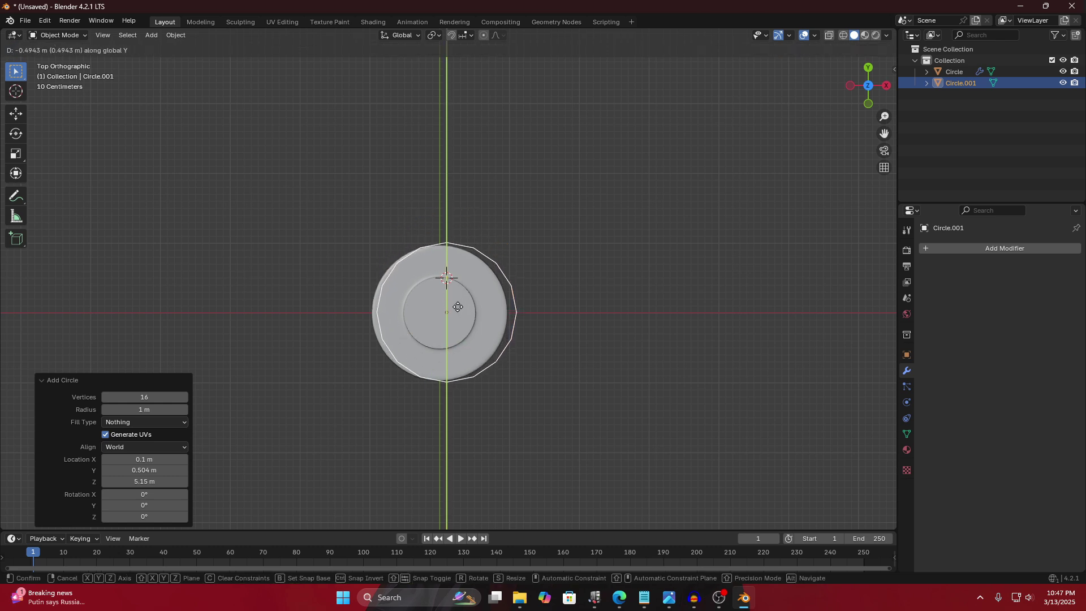
click(458, 305)
key(g)
key(x)
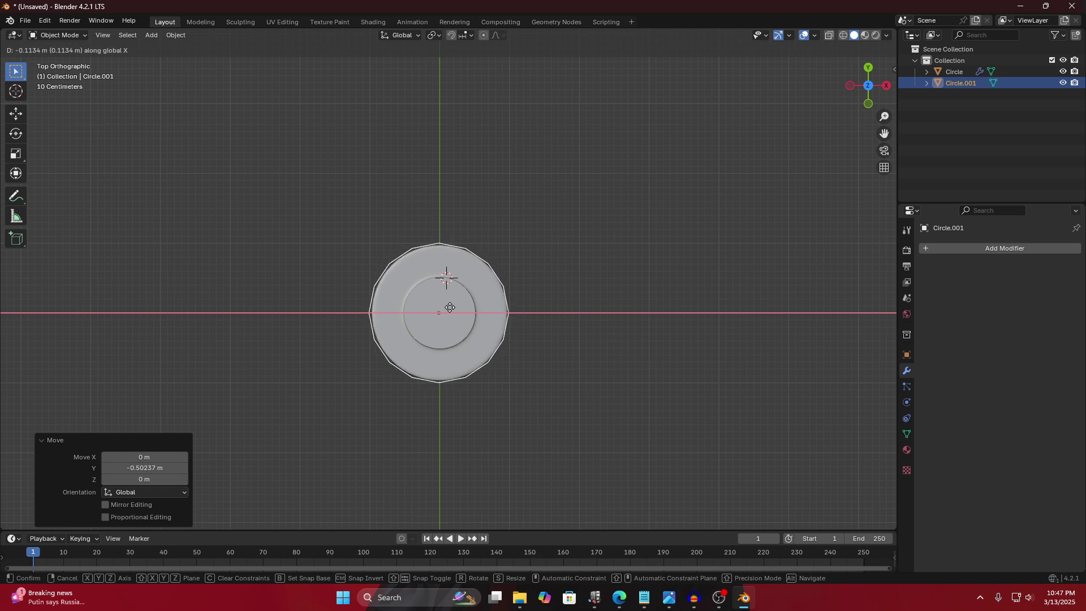
click(507, 332)
Scale the circle to about 0.579 to fit just outside the neck, nudge it about 0.011 m along X, and deselect it.
key(s)
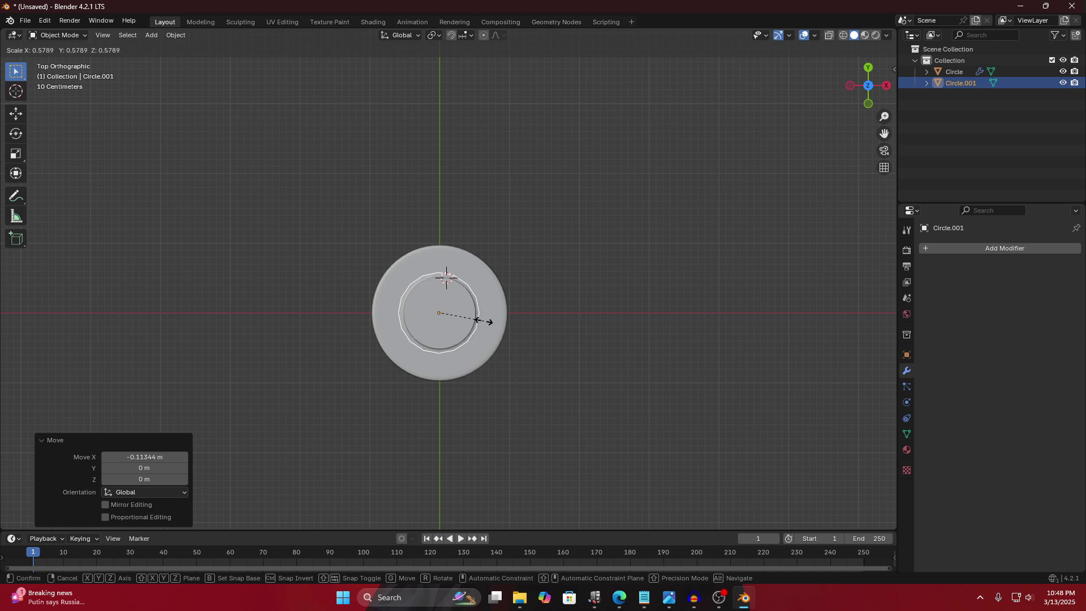
click(484, 319)
key(g)
key(x)
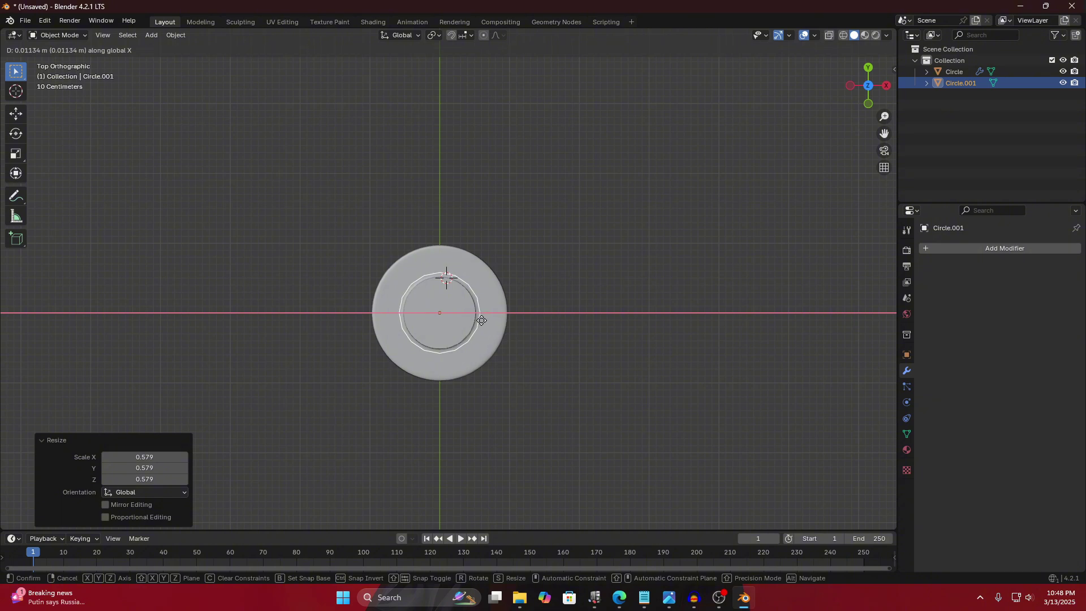
click(480, 319)
click(563, 322)
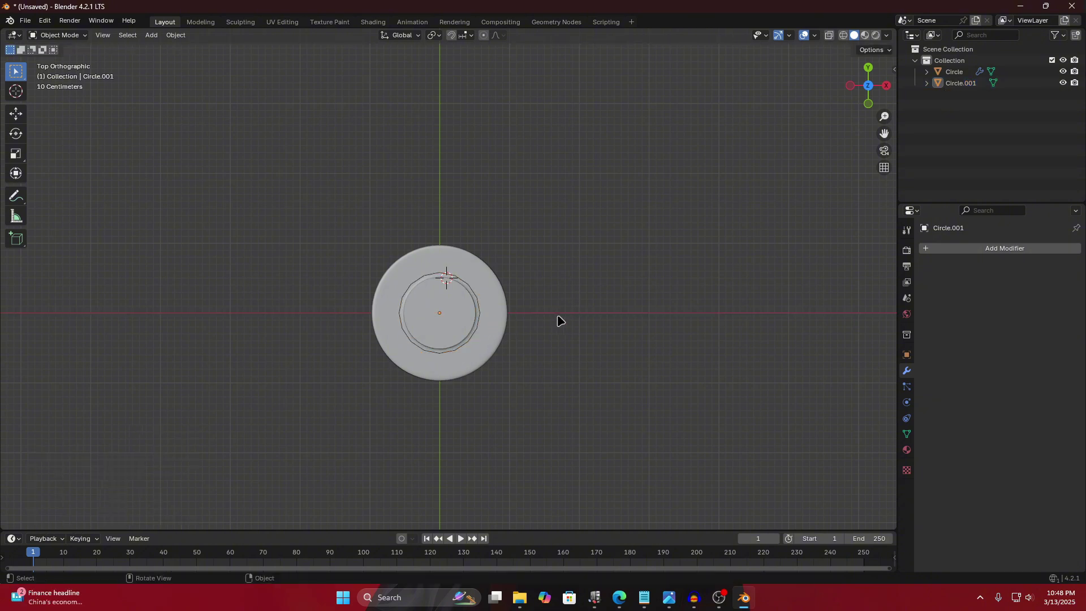
Lower the circle about 0.394 m along Z to the base of the neck and check its fit from the top.
key(KP_3)
scroll(460, 151, up, 3)
shift+middle_drag(421, 121, 419, 299)
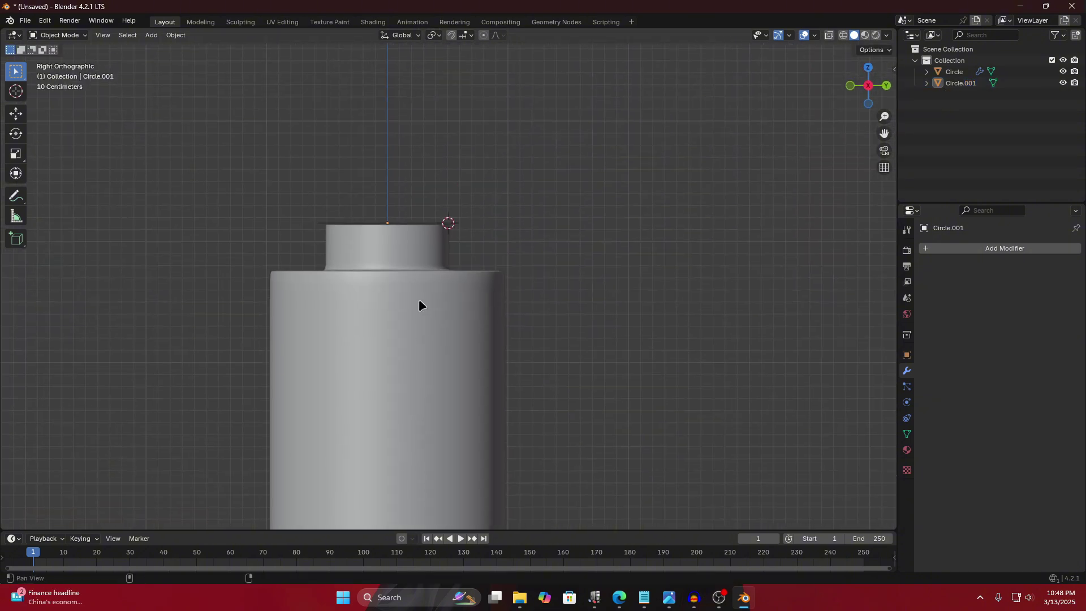
scroll(419, 299, up, 3)
click(363, 232)
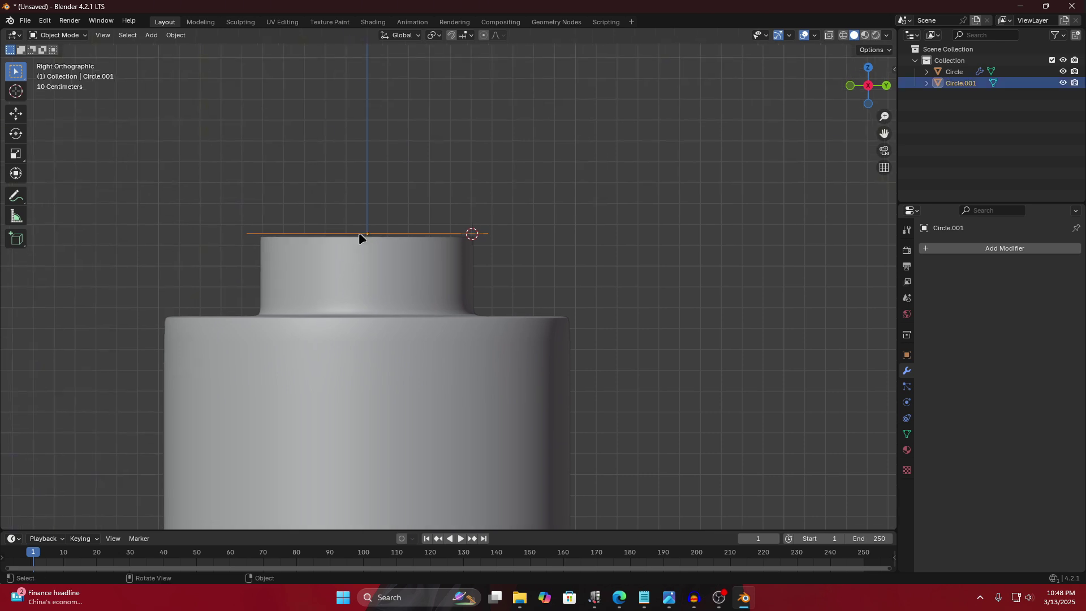
key(g)
key(z)
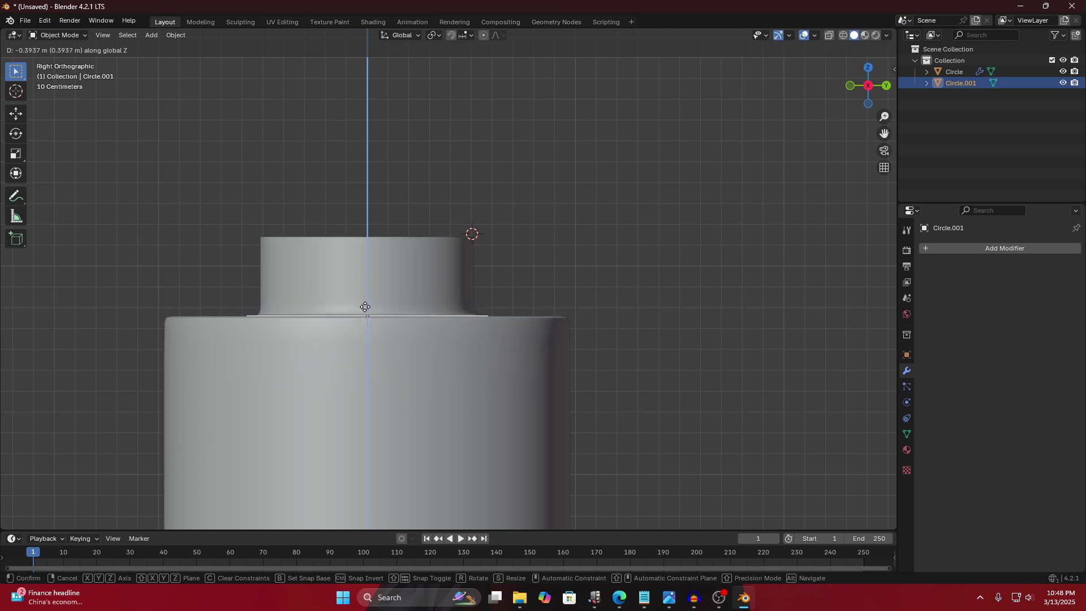
click(366, 309)
key(KP_7)
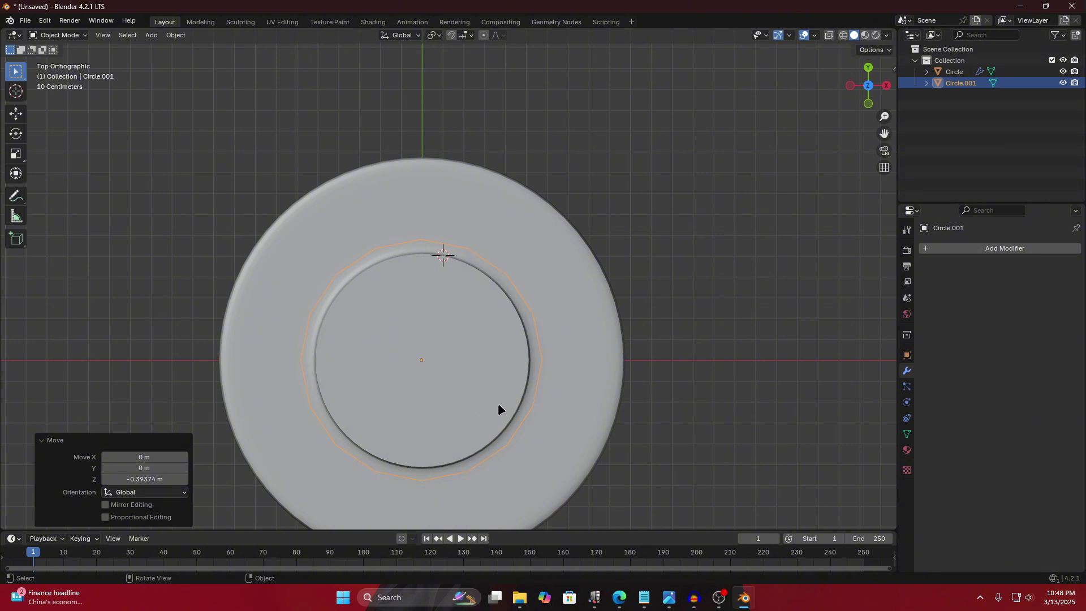
scroll(497, 403, down, 2)
scroll(498, 402, up, 1)
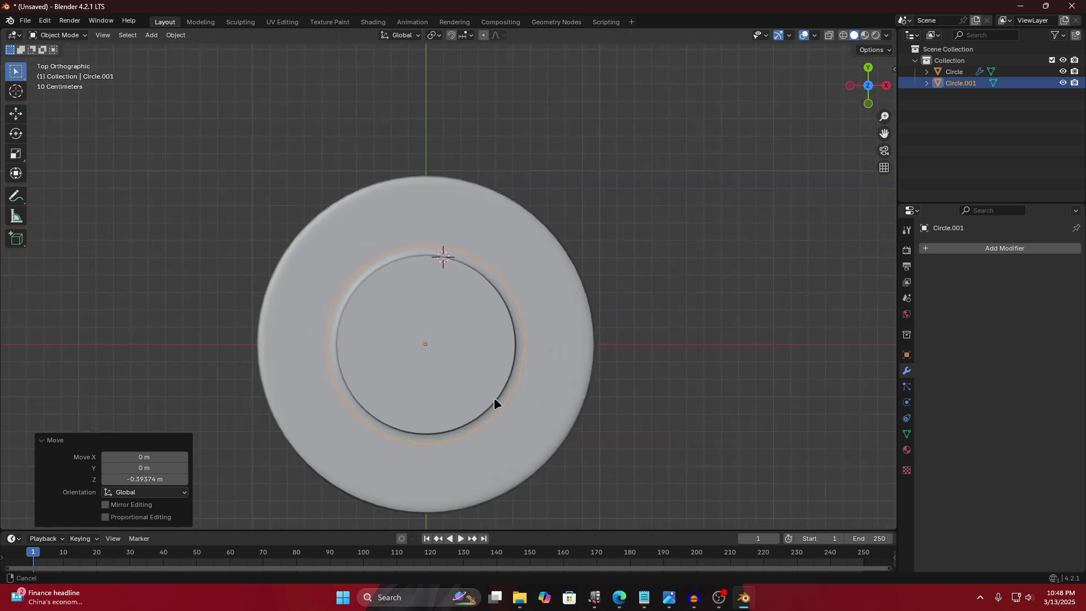
Open the new circle's mesh around the bottle neck for editing.
shift+middle_drag(494, 397, 402, 280)
key(Tab)
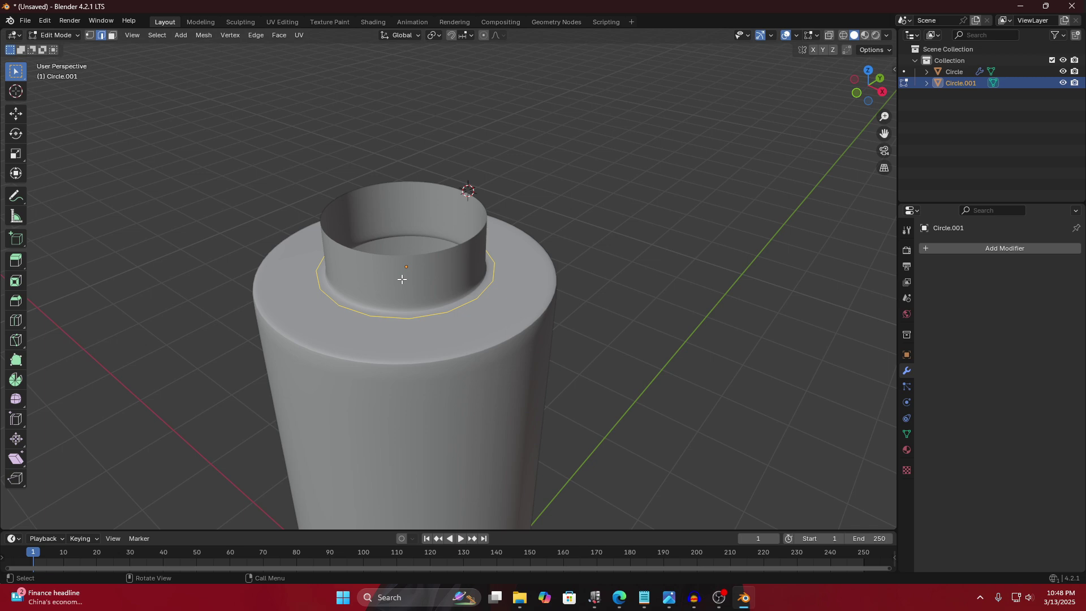
key(Tab)
key(Tab)
scroll(420, 300, down, 3)
key(e)
key(z)
right_click(439, 255)
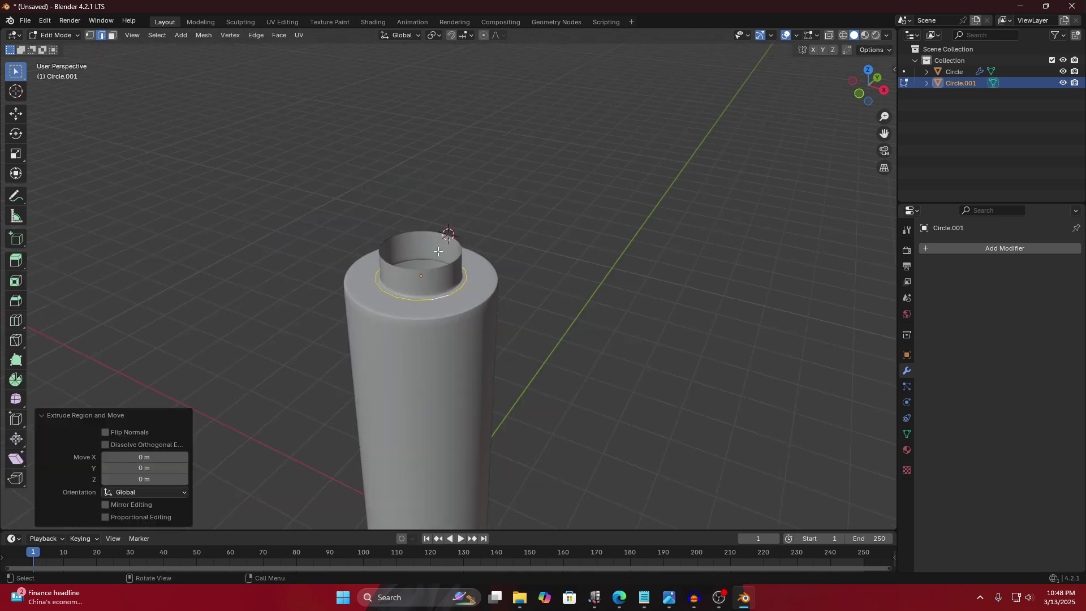
Extrude the circle's vertices about 1 m upward along Z into a collar around the neck.
key(1)
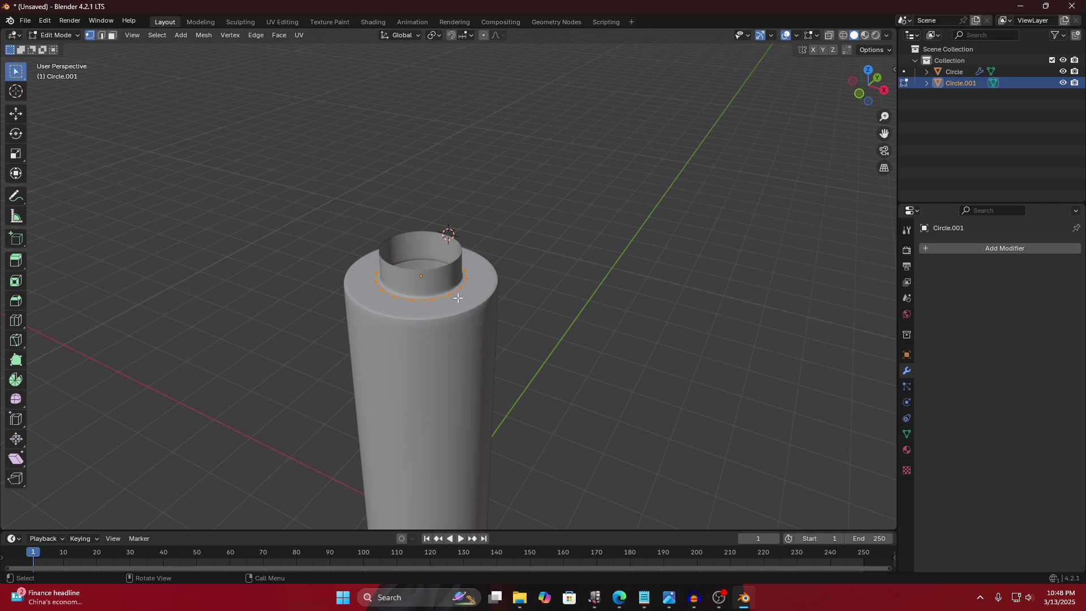
key(e)
key(z)
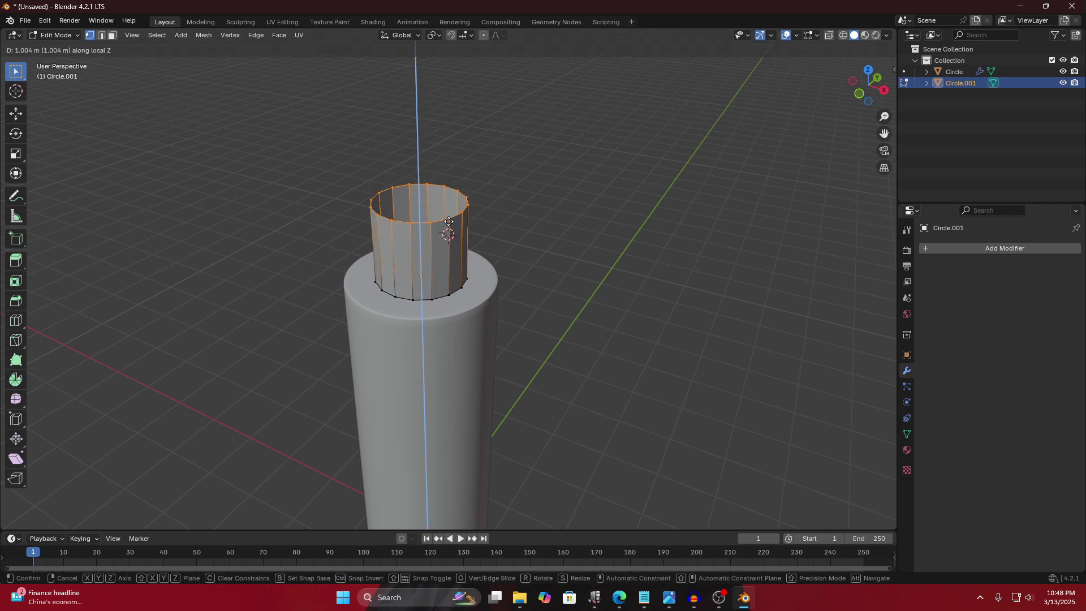
click(453, 269)
Fill the collar's open top with a face and inset it about 0.322 m.
middle_drag(453, 269, 421, 218)
key(f)
key(i)
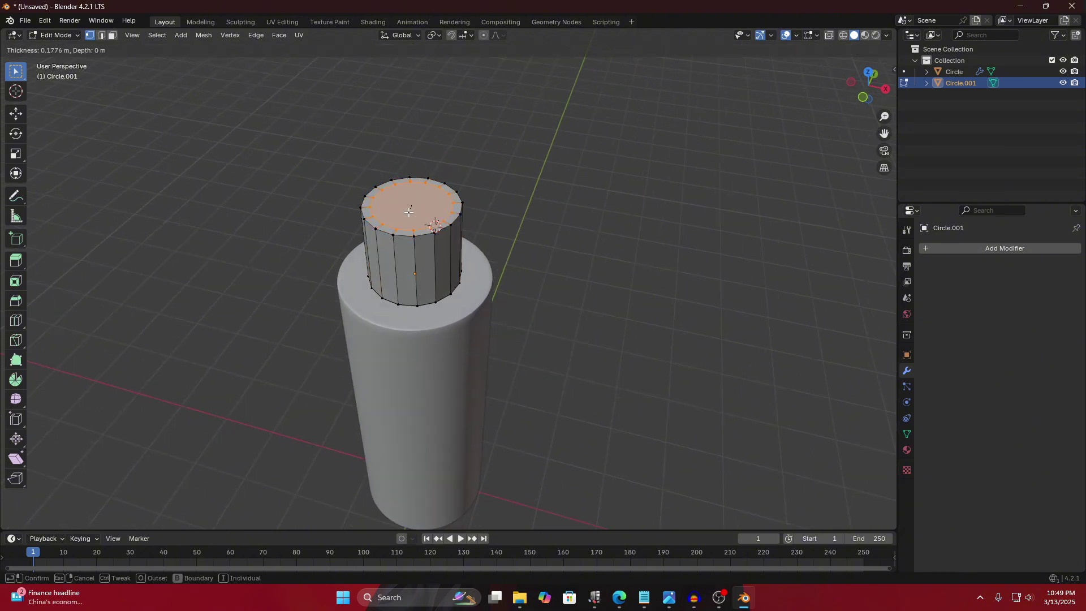
click(705, 145)
Extrude the inset top face about 0.667 m upward along Z to form a narrower stem.
middle_drag(705, 145, 560, 169)
key(e)
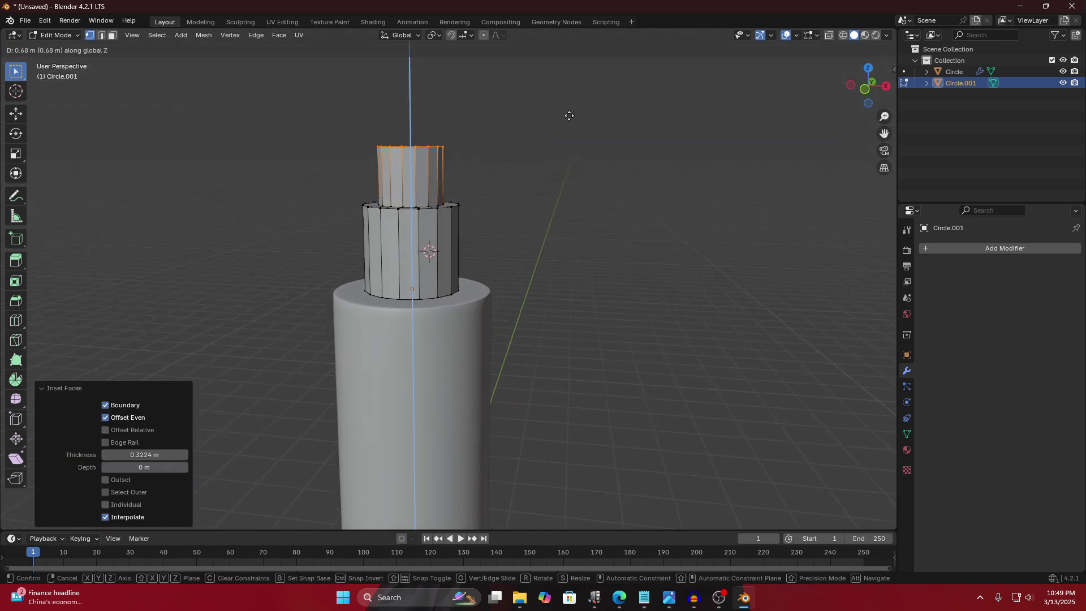
click(571, 116)
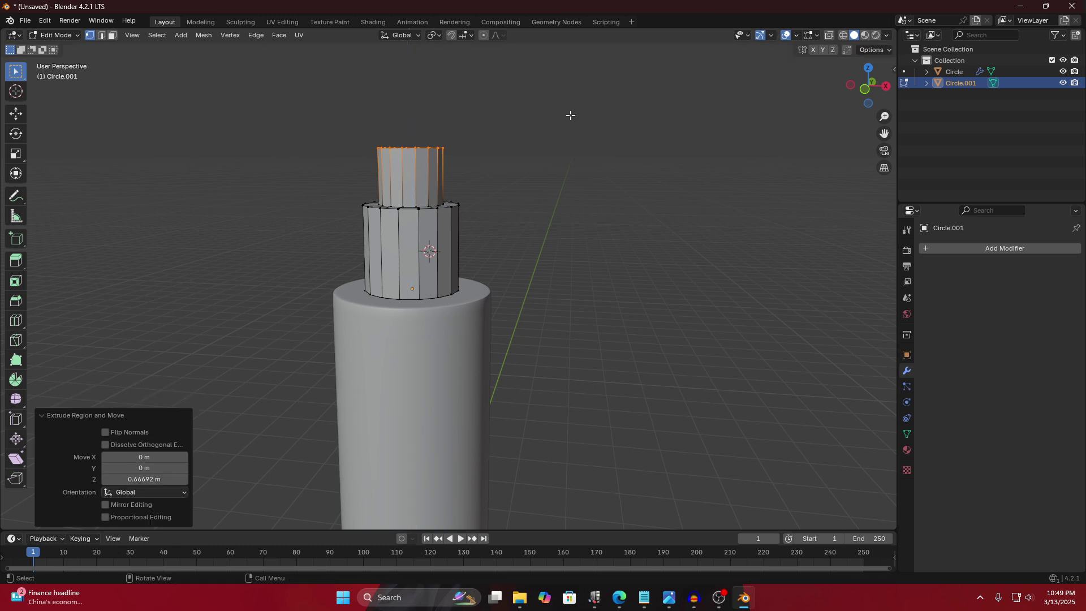
Extrude the stem's top face another 0.56 m or so upward along Z.
middle_drag(572, 114, 493, 182)
key(e)
key(z)
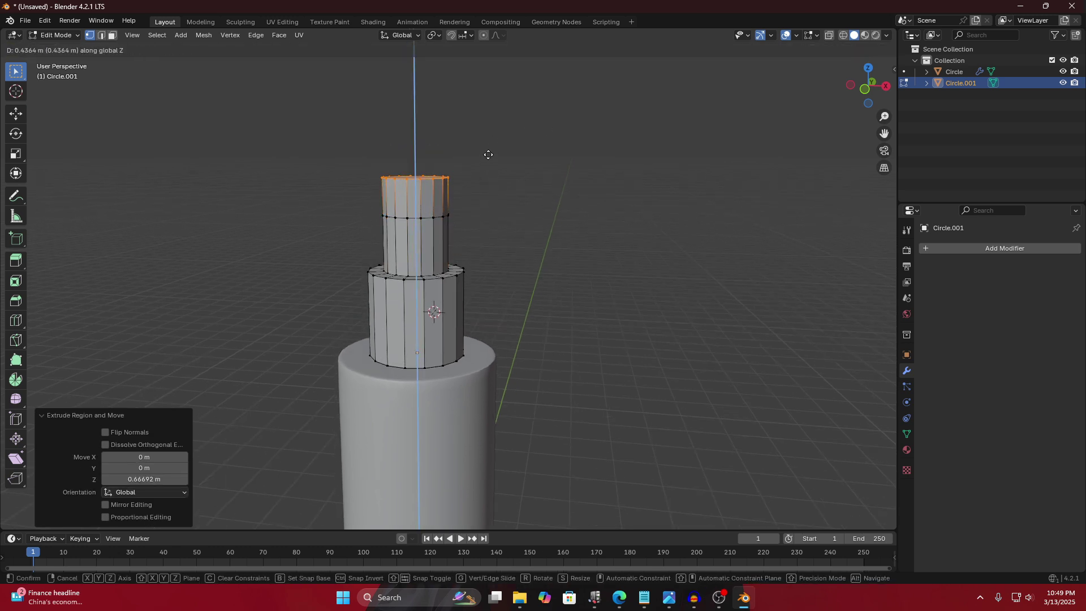
click(490, 146)
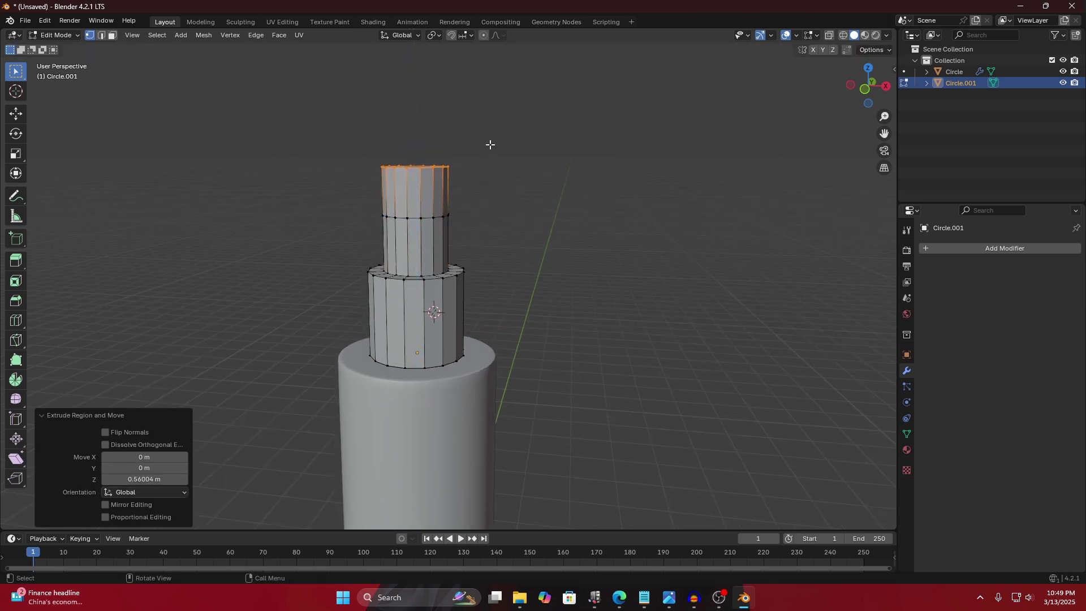
key(s)
right_click(559, 162)
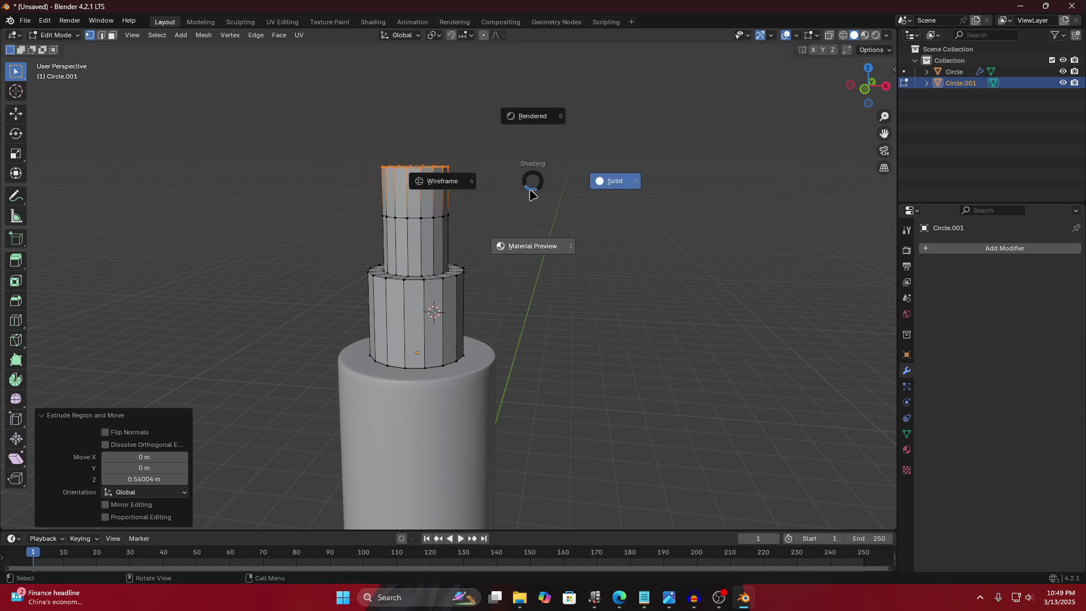
Adjust the top face's height by moving it about -0.281 m and then about 0.166 m along Z.
key(g)
key(z)
click(521, 215)
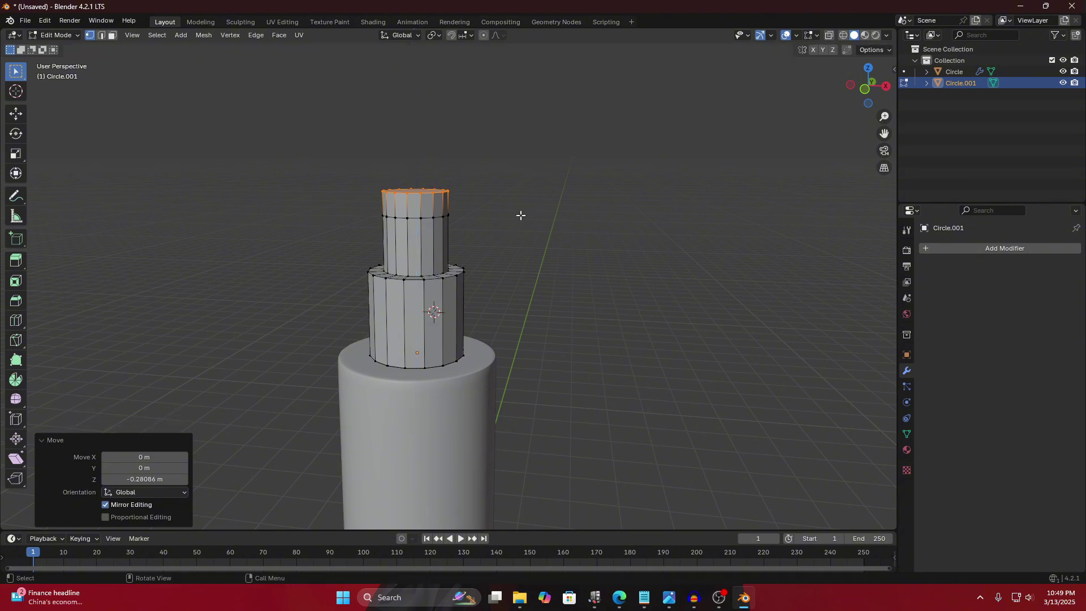
key(s)
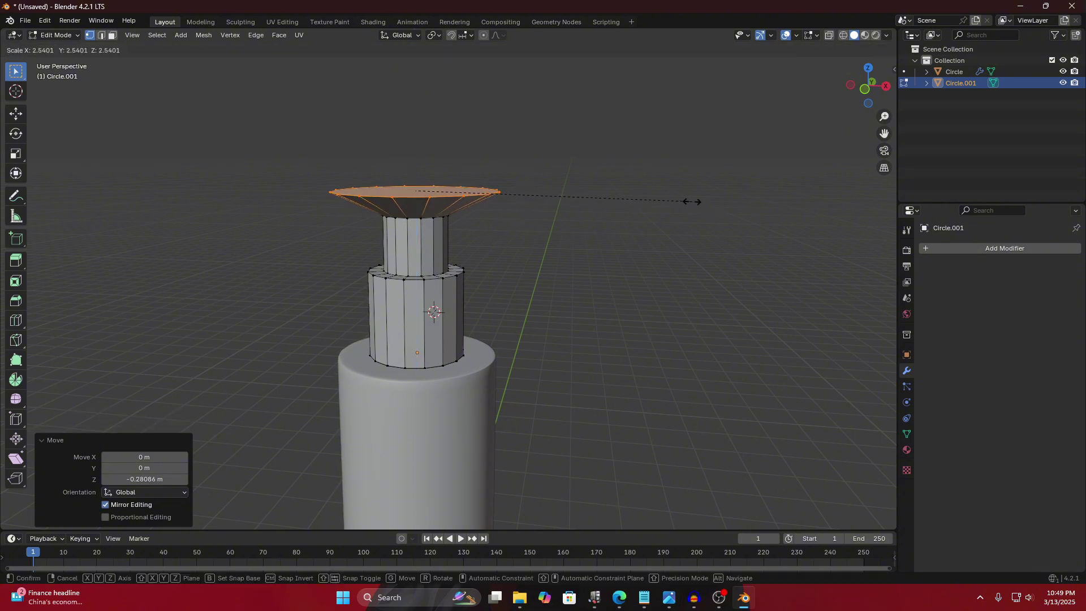
key(Escape)
key(g)
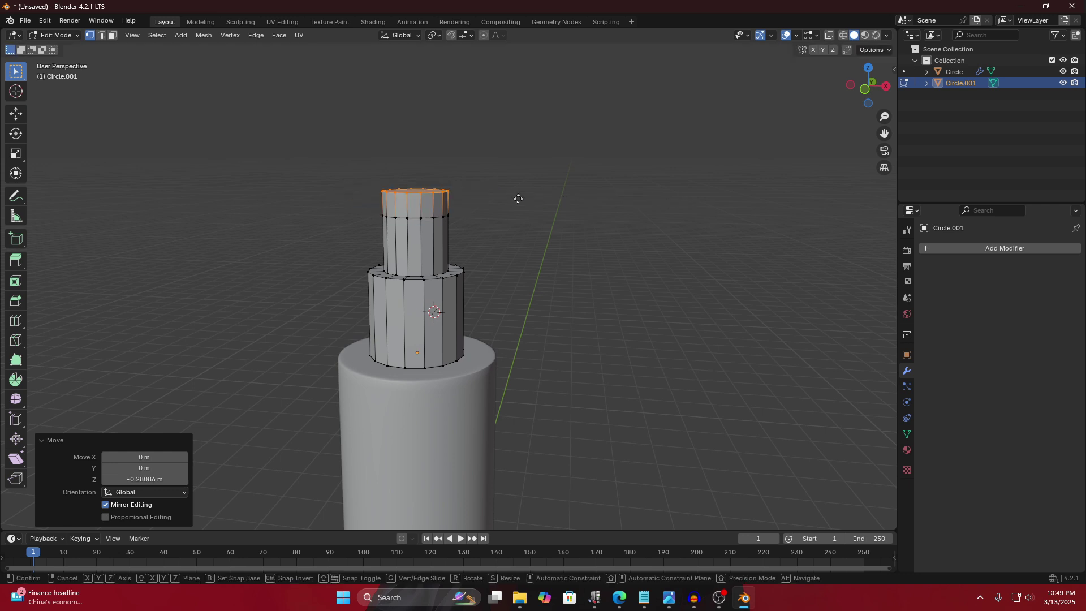
key(z)
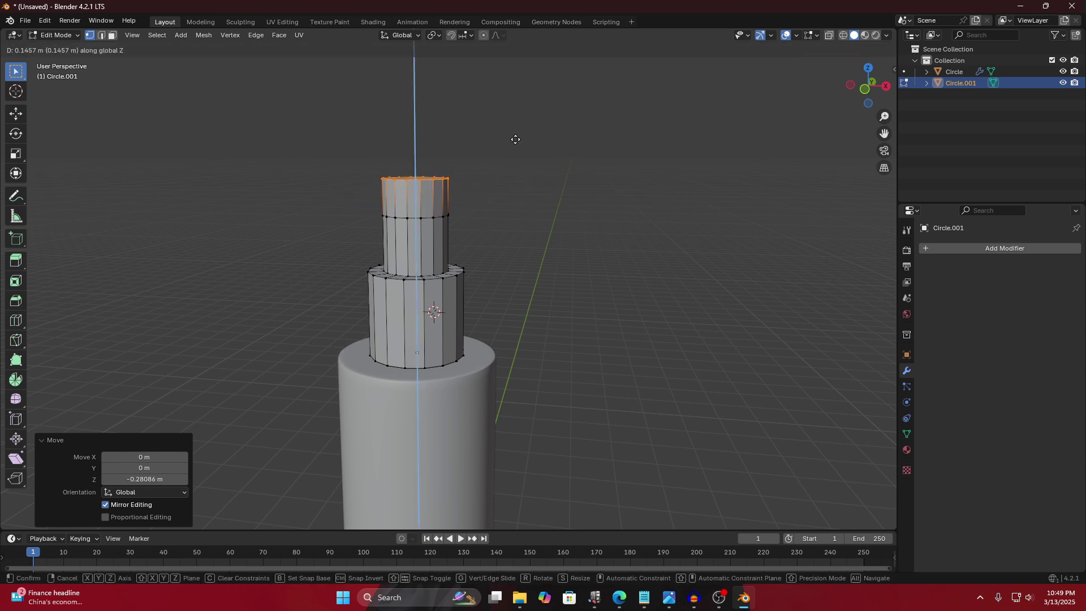
click(542, 170)
Scale the top face to about 2.890 so the stem flares outward, and check it from the top.
key(s)
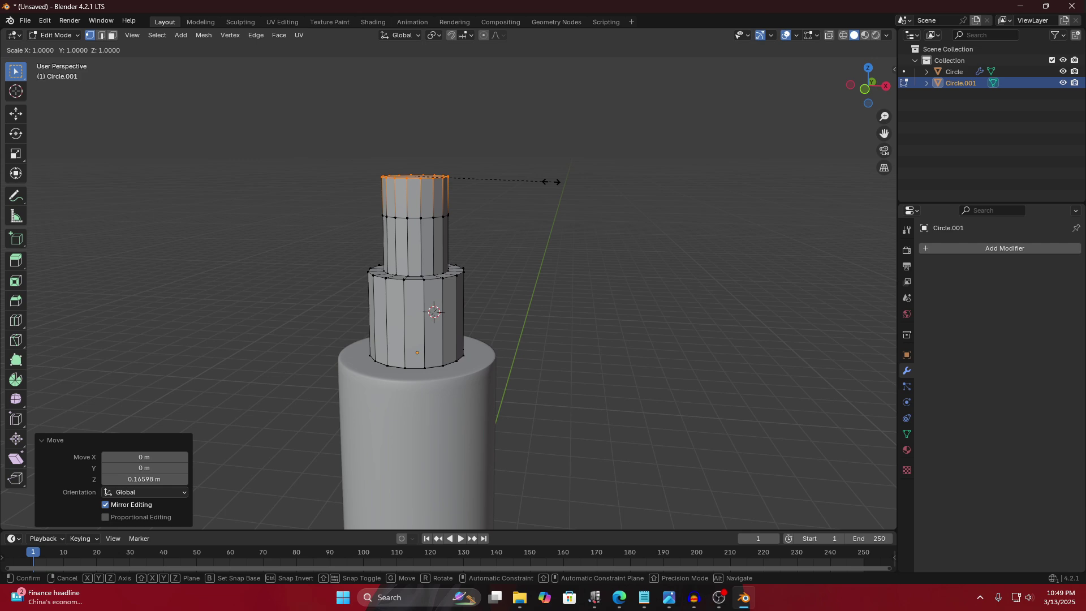
click(806, 222)
key(KP_7)
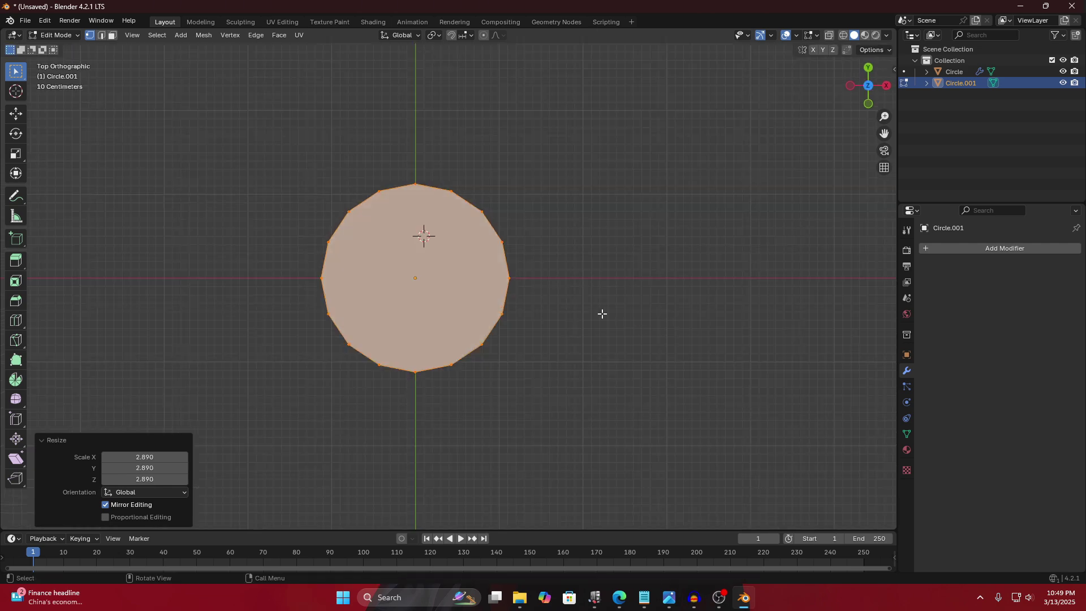
middle_drag(552, 356, 564, 223)
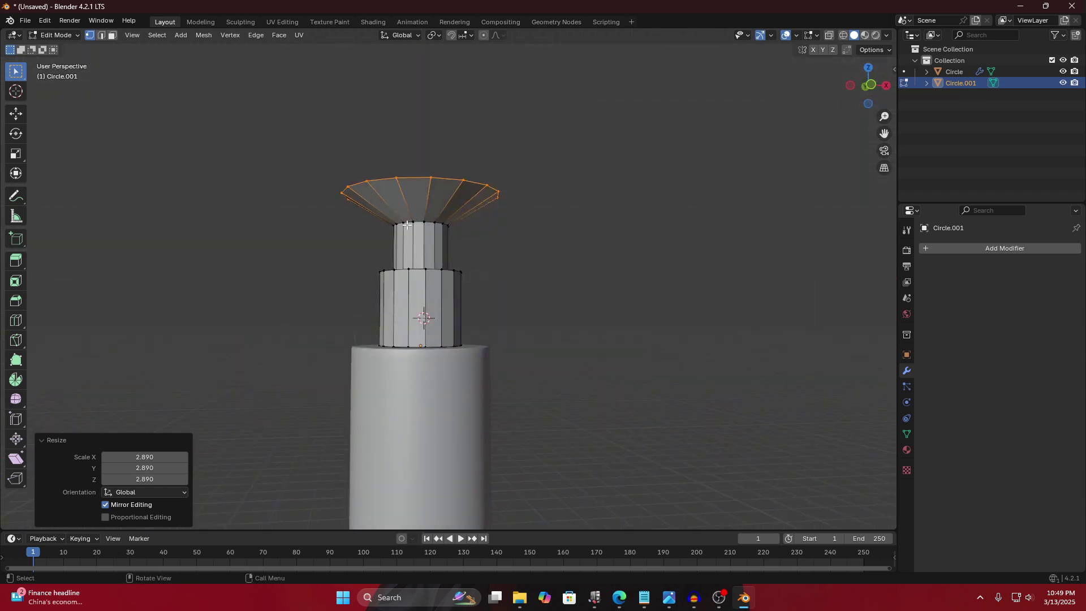
Extrude the flared top face about 0.287 m straight up along global Z to form a rim.
middle_drag(476, 345, 559, 288)
key(e)
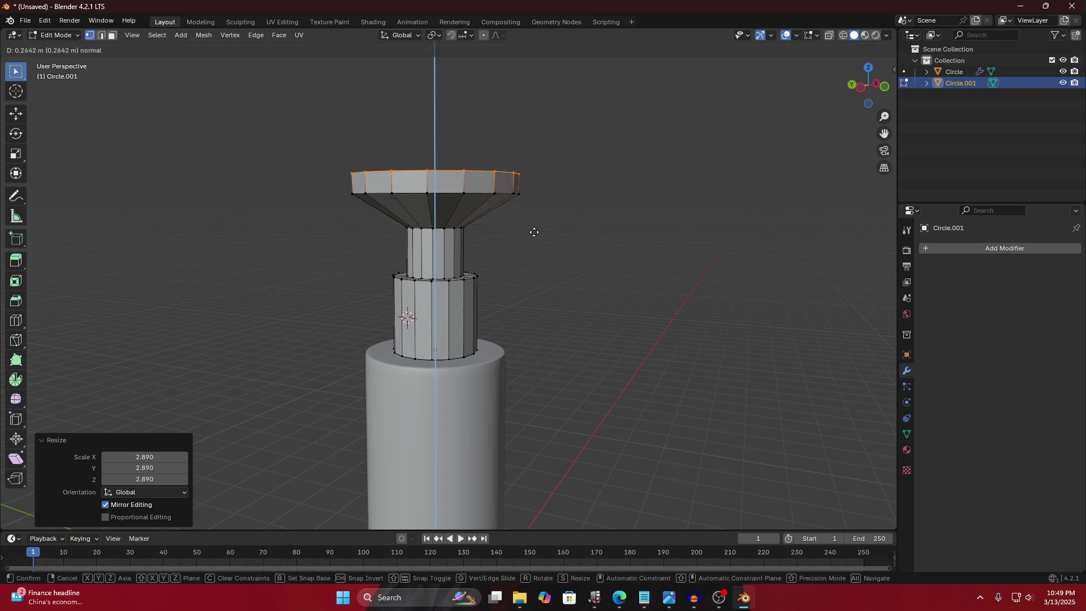
key(z)
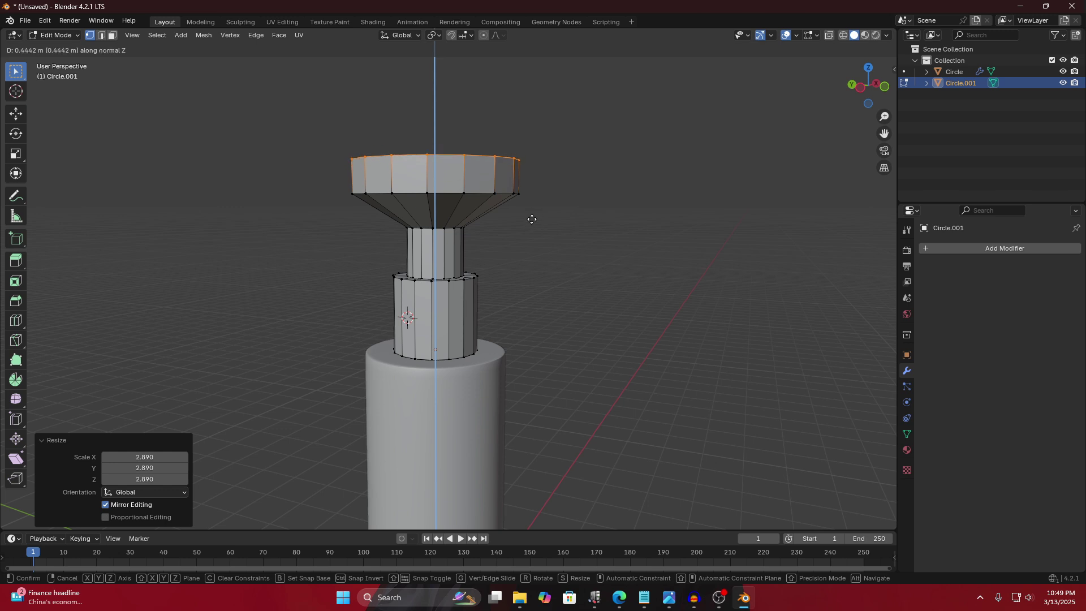
key(z)
key(z)
key(z)
key(z)
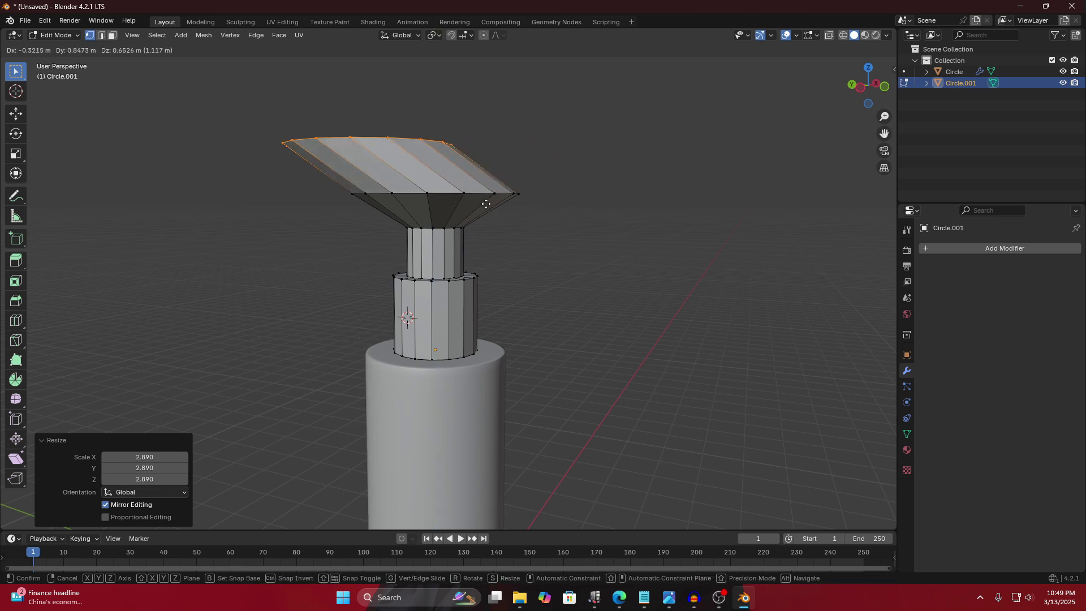
key(z)
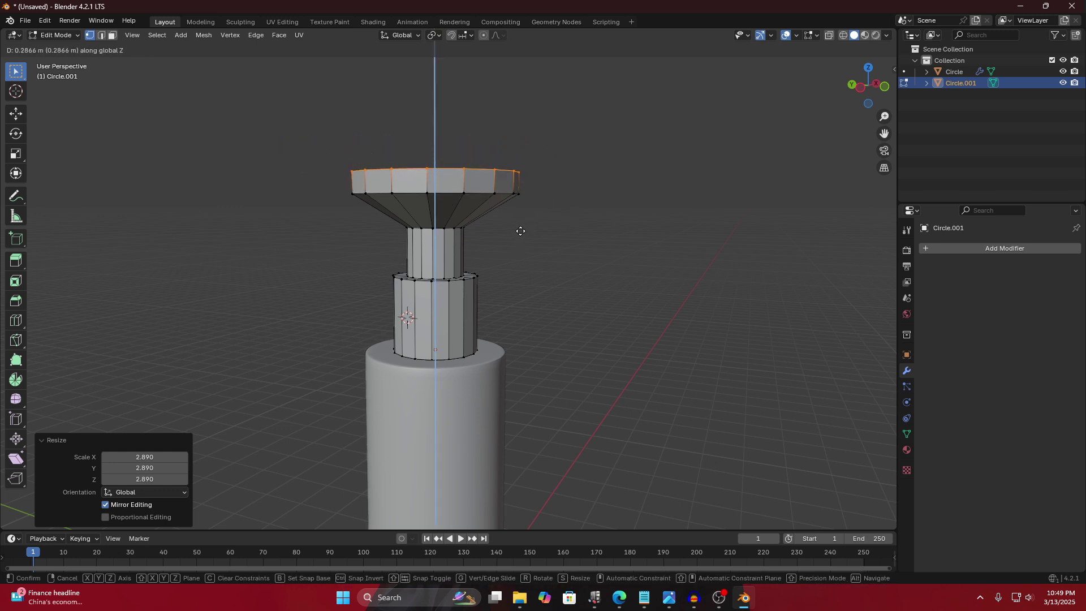
click(521, 230)
Bevel the edge loops at the rim's top, the collar's top and the collar's base about 0.0347 m wide with 3 segments.
middle_drag(521, 230, 433, 186)
key(Tab)
scroll(432, 187, up, 2)
key(Tab)
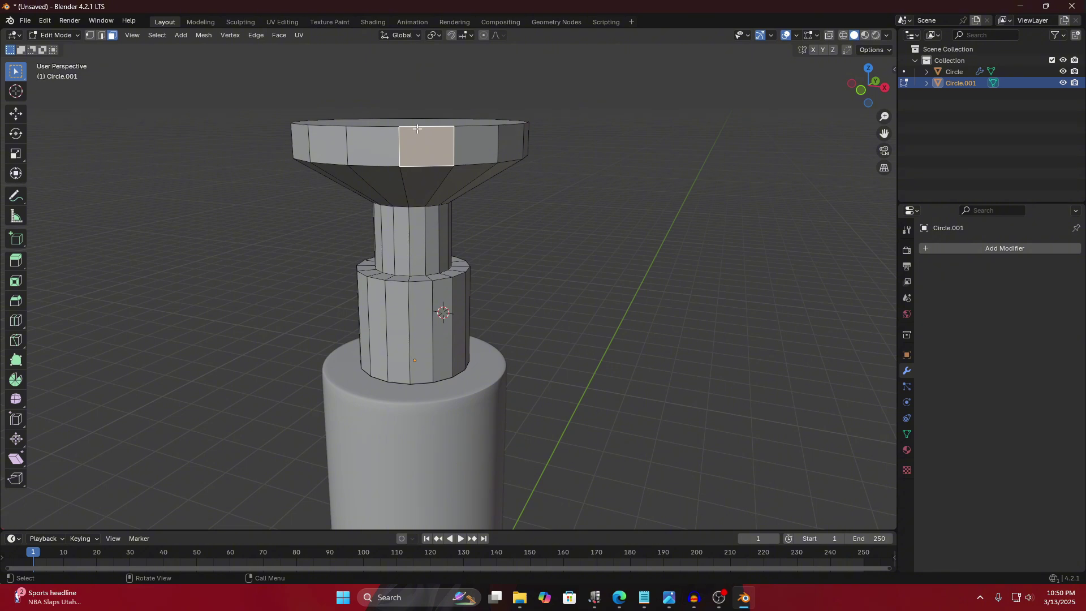
key(2)
alt+click(421, 125)
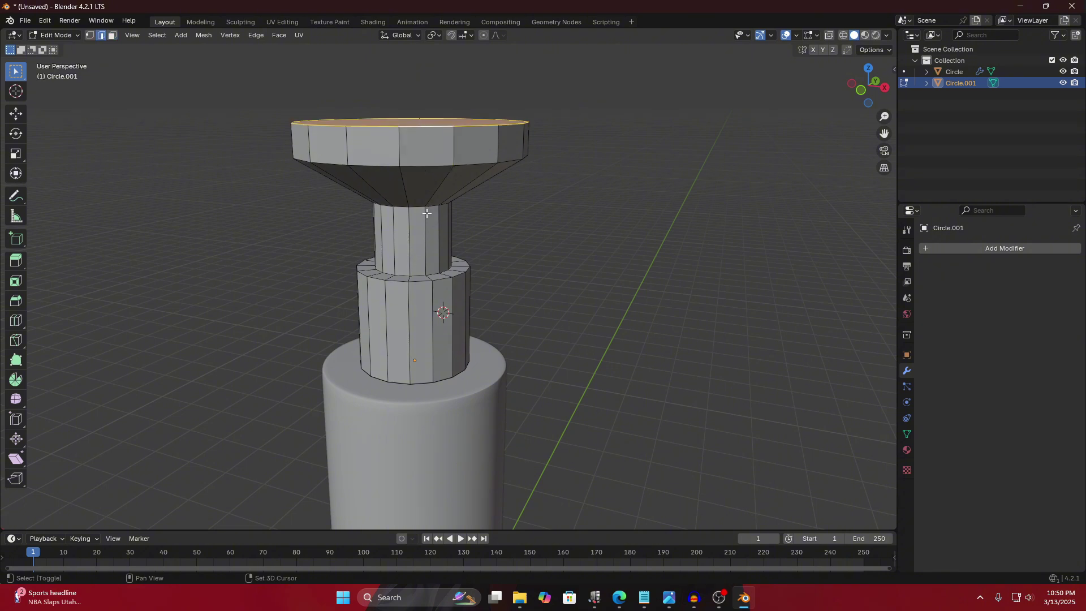
alt+shift+click(421, 282)
middle_drag(419, 242, 409, 358)
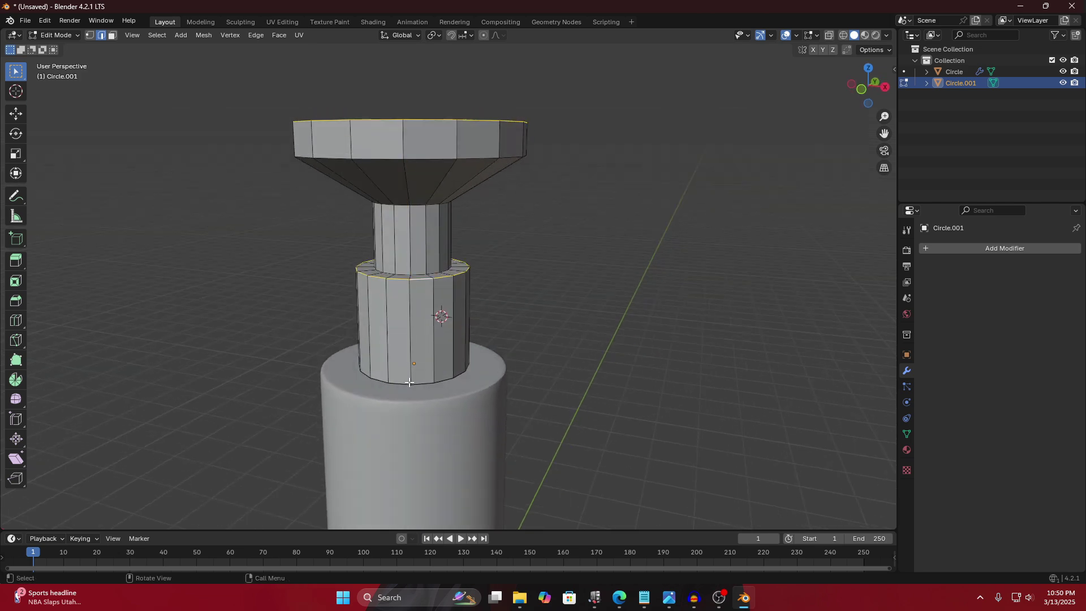
alt+shift+click(408, 382)
key(ctrl+b)
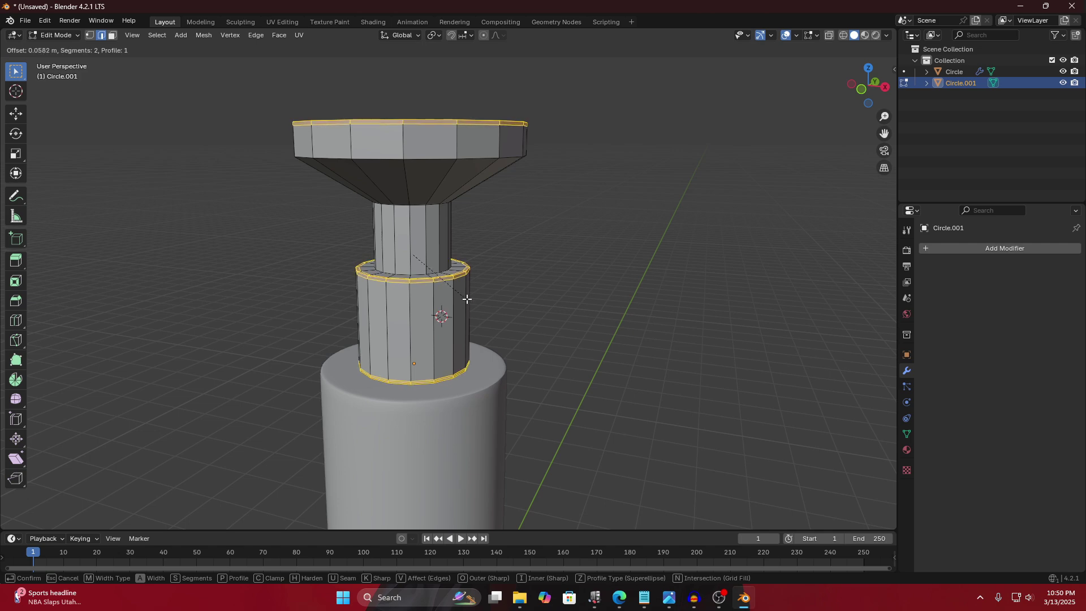
scroll(467, 302, up, 1)
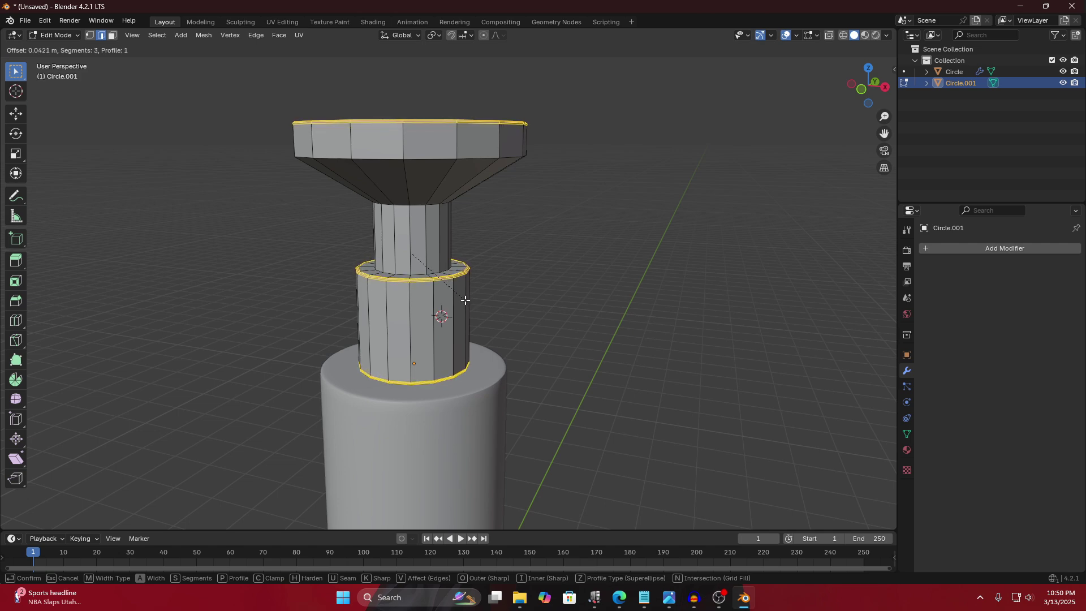
click(465, 301)
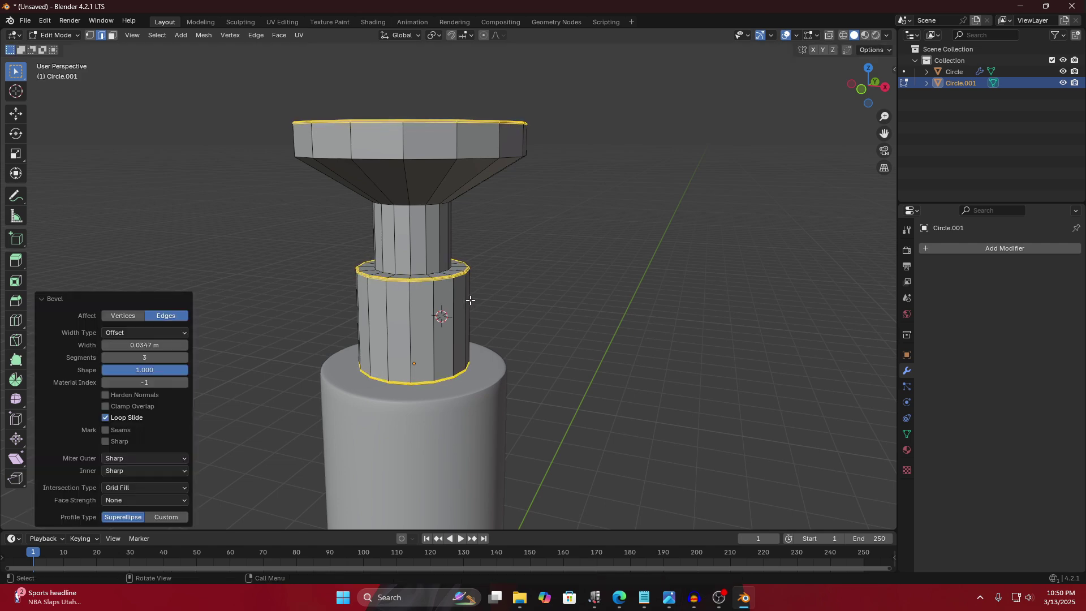
Add a level 2 Subdivision modifier to the part and inspect its smoothed shape.
key(Tab)
key(ctrl+2)
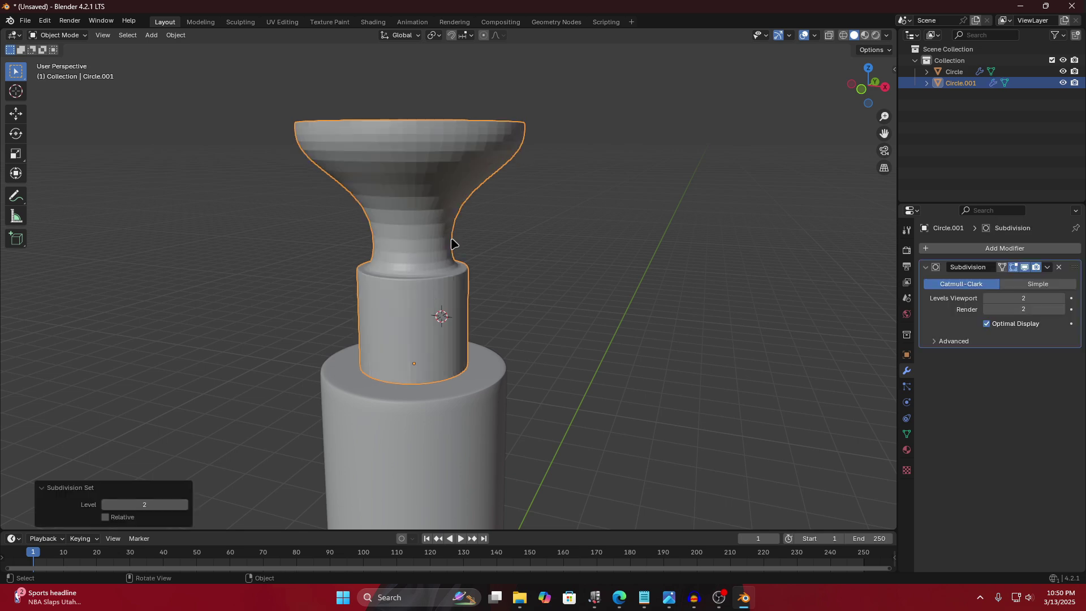
middle_drag(453, 243, 414, 233)
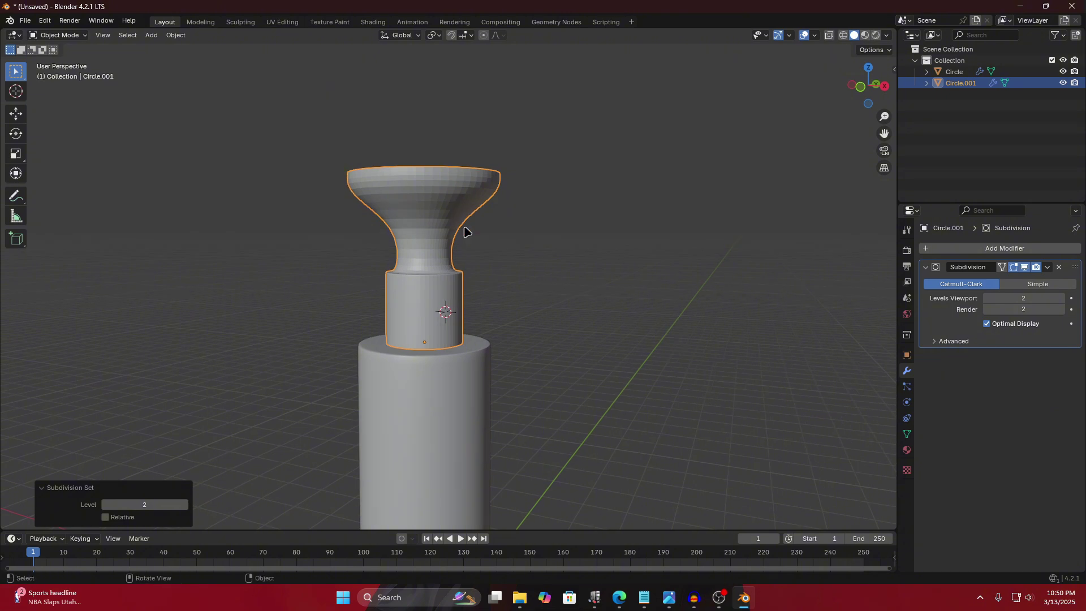
Add two supporting loop cuts to the flared rim, one slid to its lower edge and one near its upper edge.
scroll(462, 247, up, 2)
key(Tab)
key(ctrl+r)
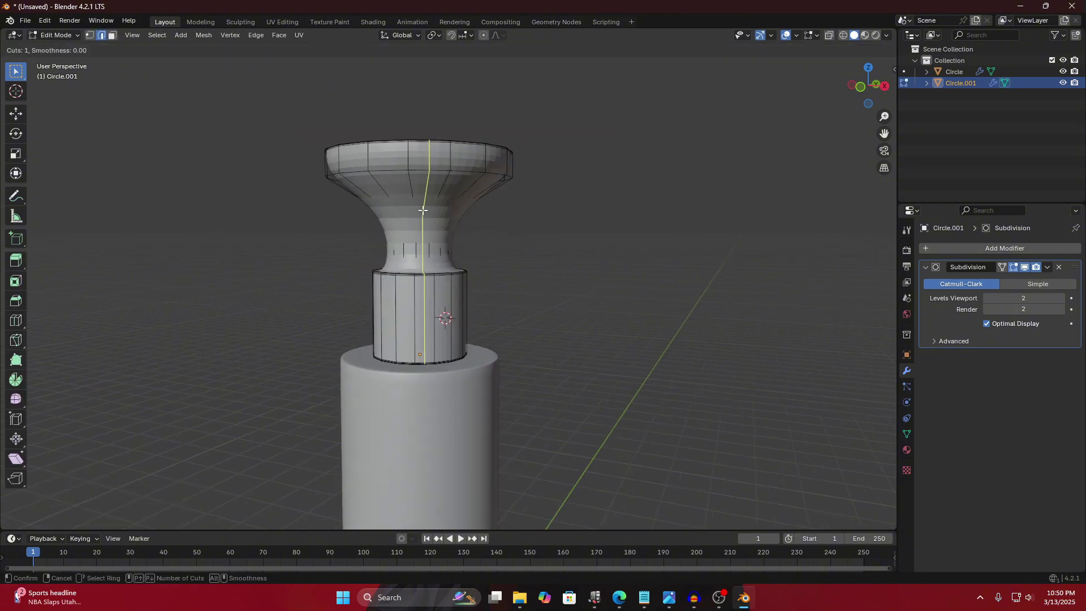
click(437, 167)
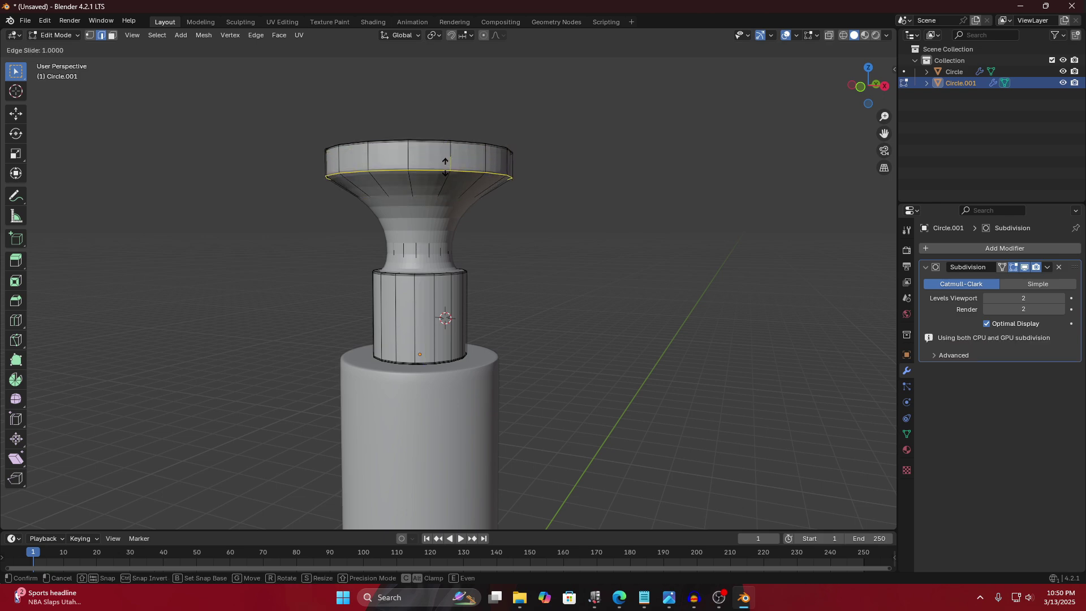
click(443, 171)
key(ctrl+r)
click(447, 154)
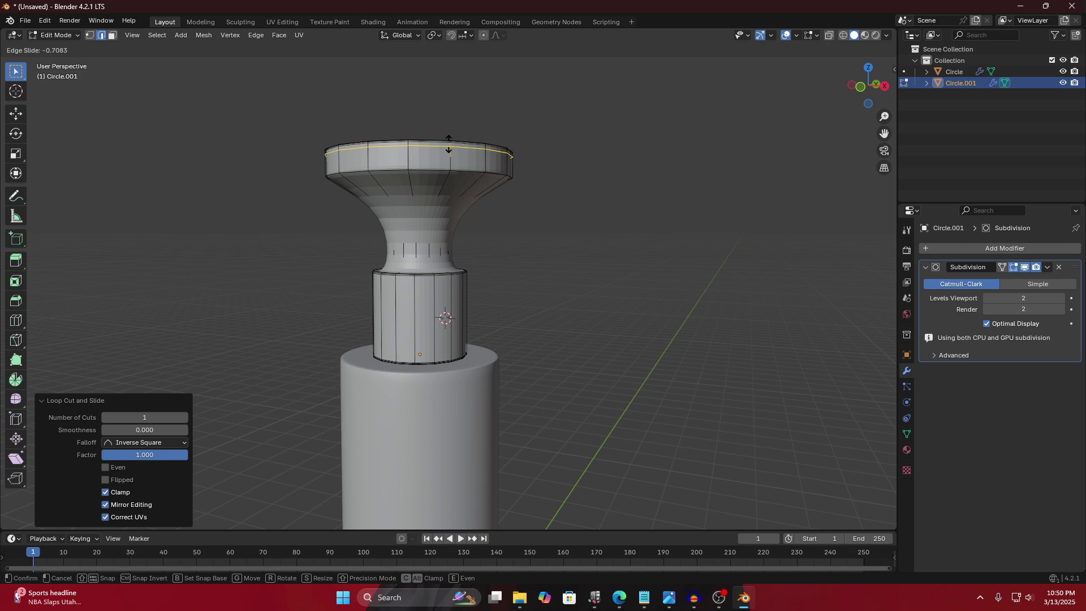
click(449, 142)
Shade the part smooth by angle at 30° and deselect it.
key(Tab)
middle_drag(577, 145, 523, 165)
right_click(428, 164)
click(428, 164)
click(519, 177)
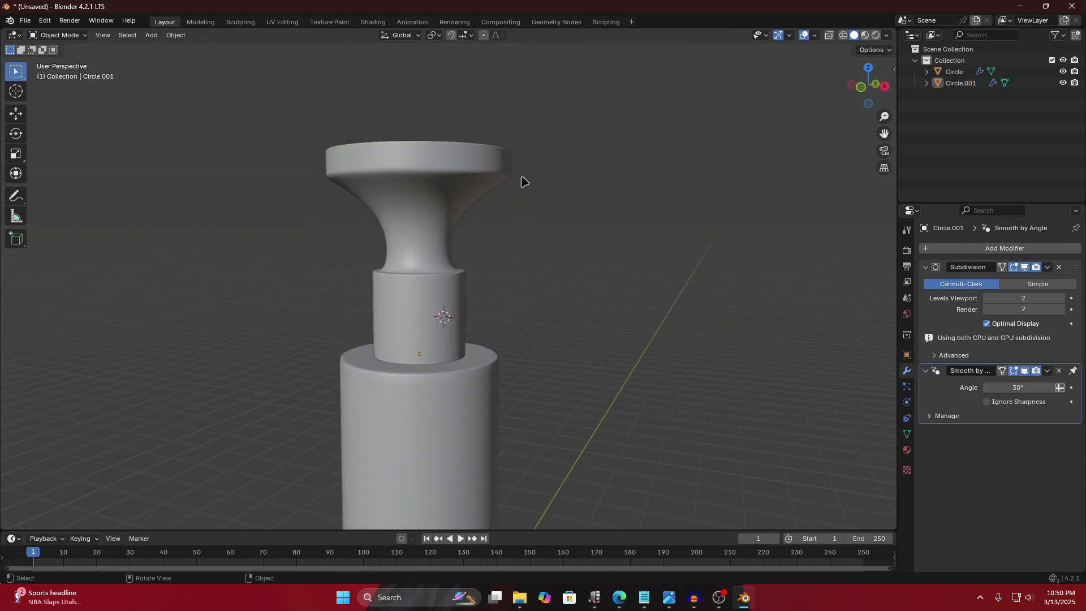
Add a loop cut to the stem of the flared part and slide it fully down to the collar, factor 1.000.
click(432, 273)
key(Tab)
middle_drag(421, 273, 423, 258)
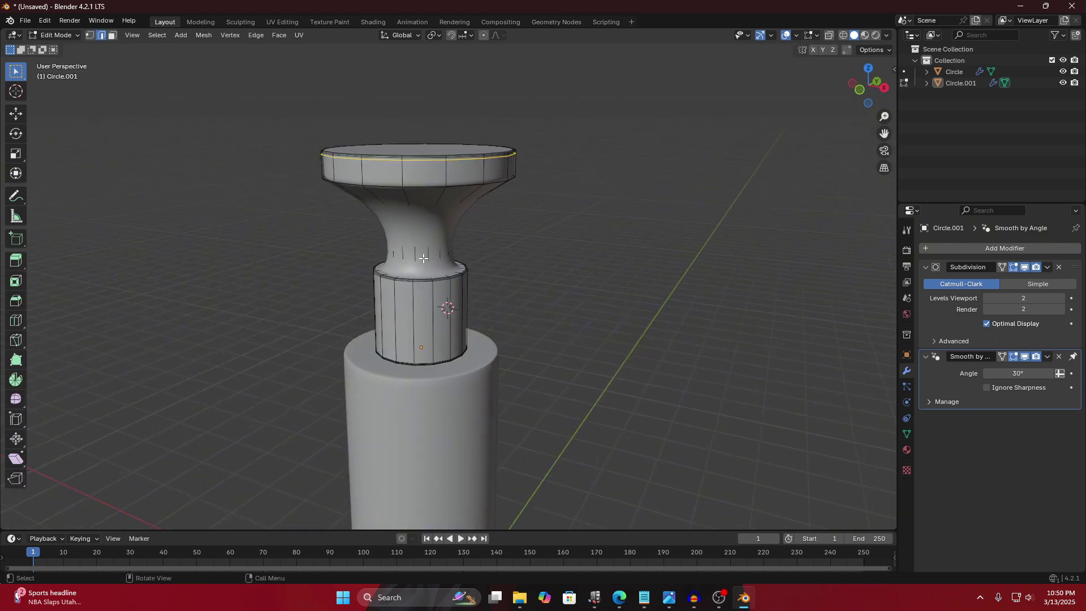
key(ctrl+r)
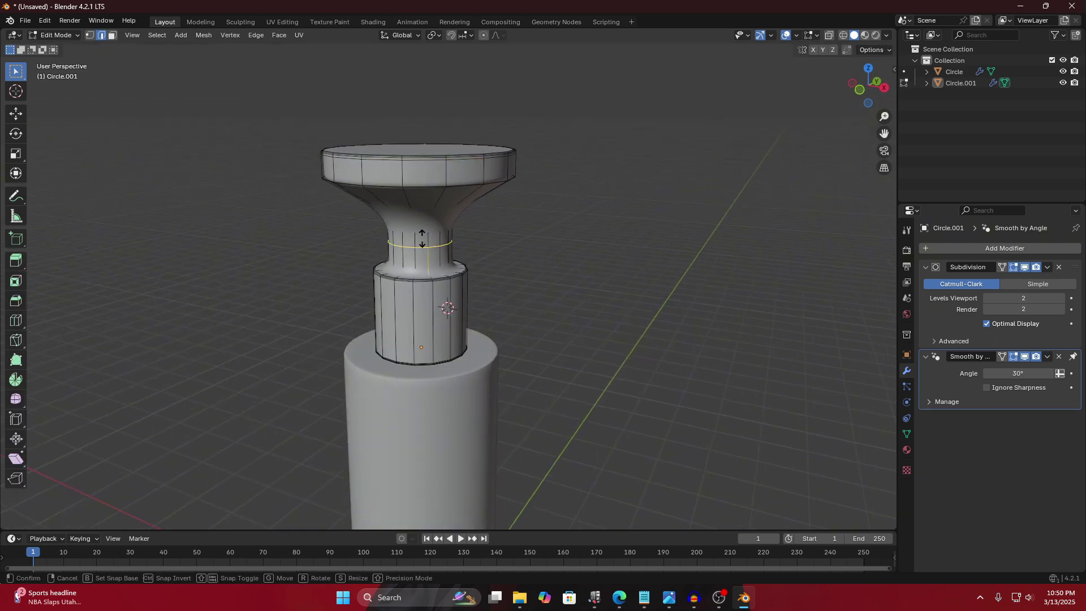
click(424, 252)
click(426, 270)
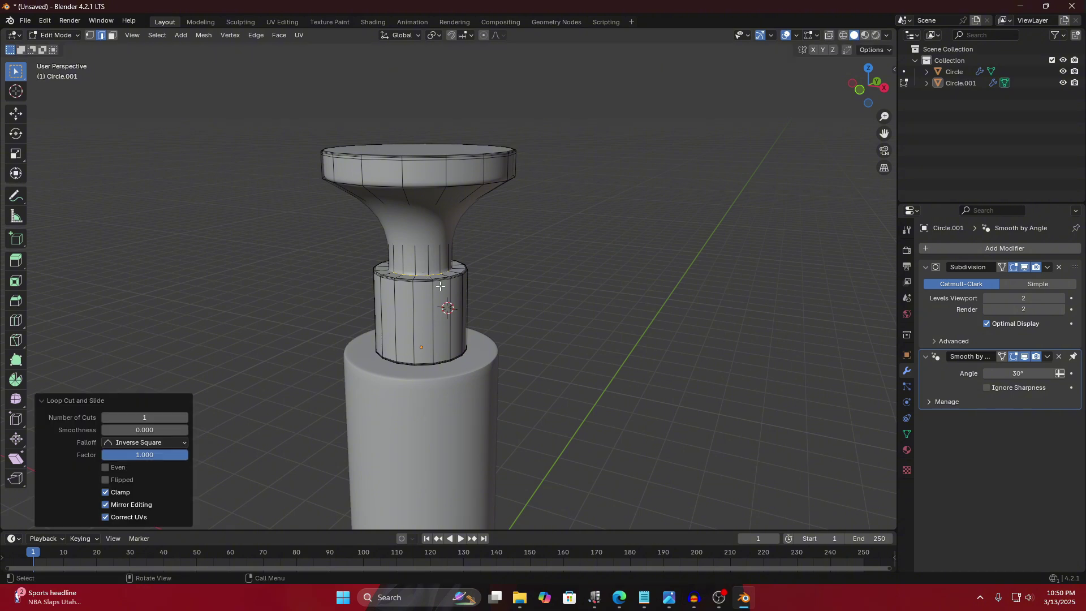
Add a second loop cut around the stem, slid upward by a factor of about -0.36, and leave mesh editing.
middle_drag(426, 270, 423, 230)
key(ctrl+r)
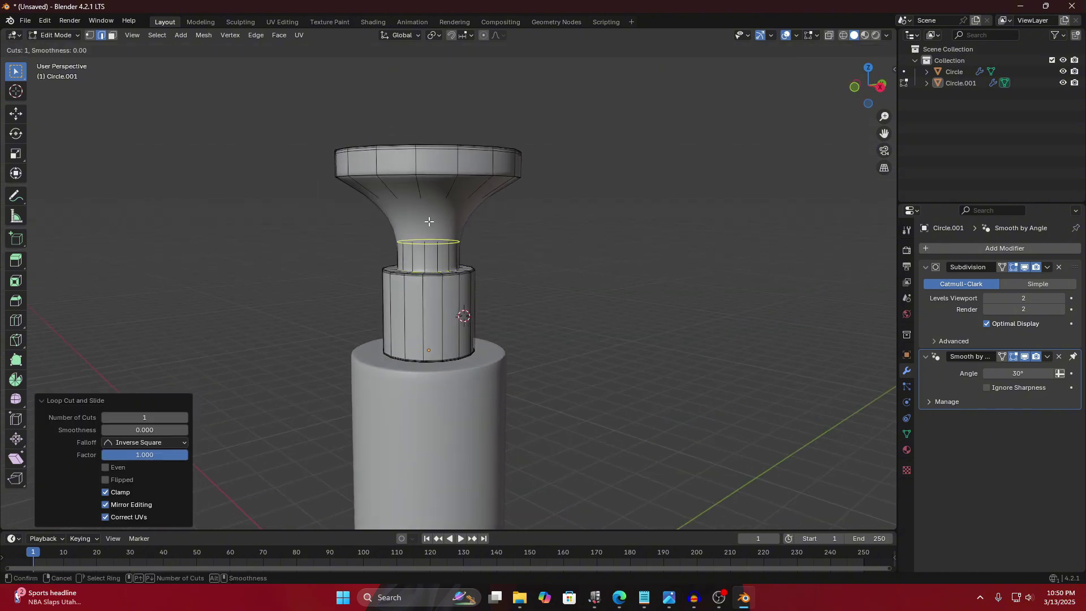
click(428, 225)
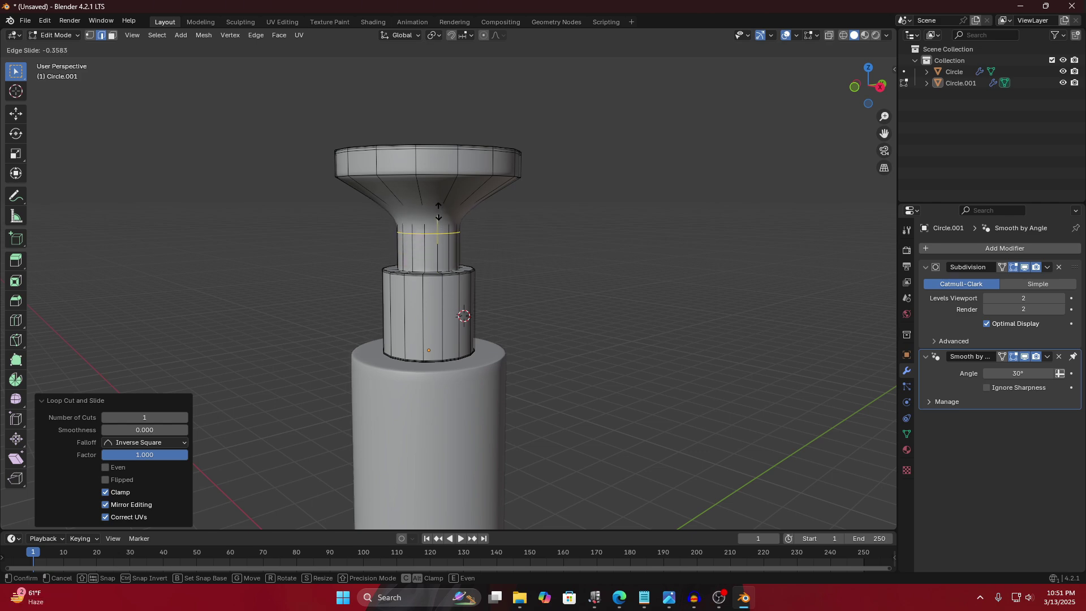
click(439, 221)
key(Tab)
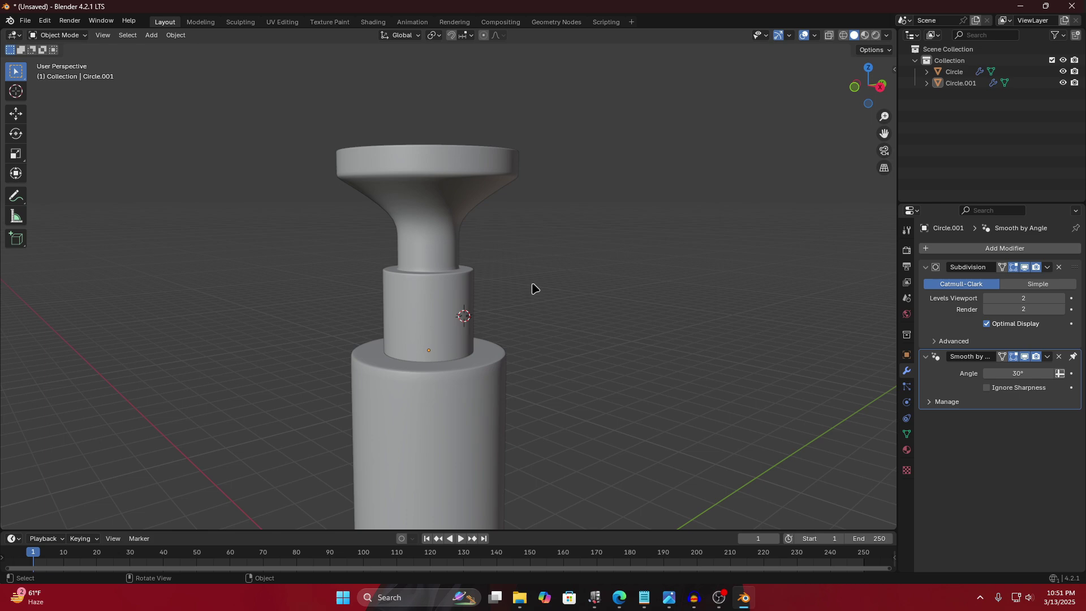
Add a horizontal loop cut around the collar, slid above its middle by a factor of about -0.322.
click(456, 334)
middle_drag(455, 334, 454, 323)
key(alt+a)
click(454, 324)
key(Tab)
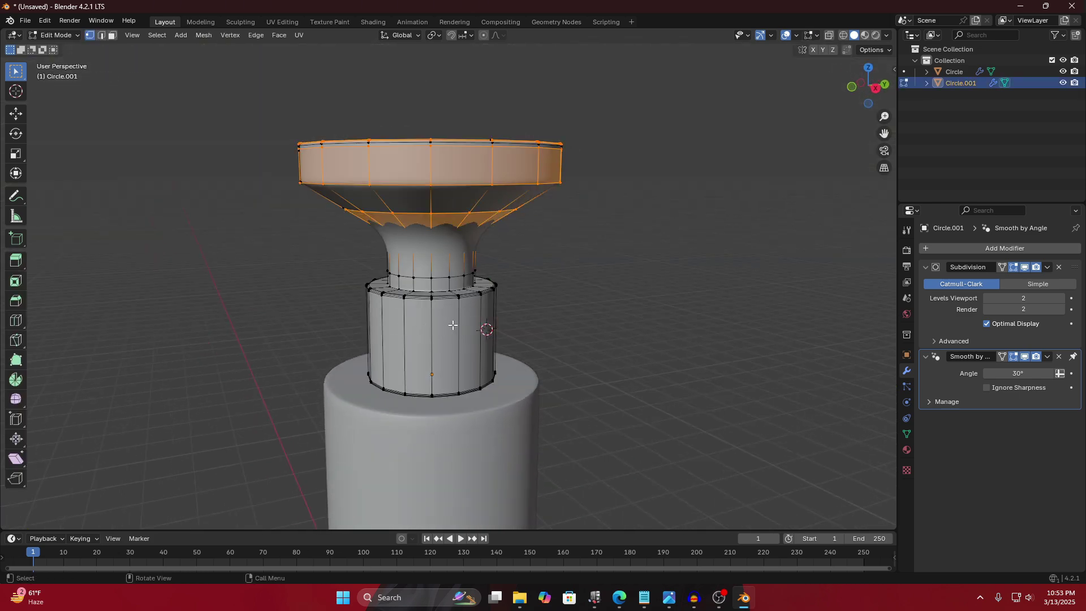
scroll(431, 324, up, 3)
key(ctrl+r)
click(433, 274)
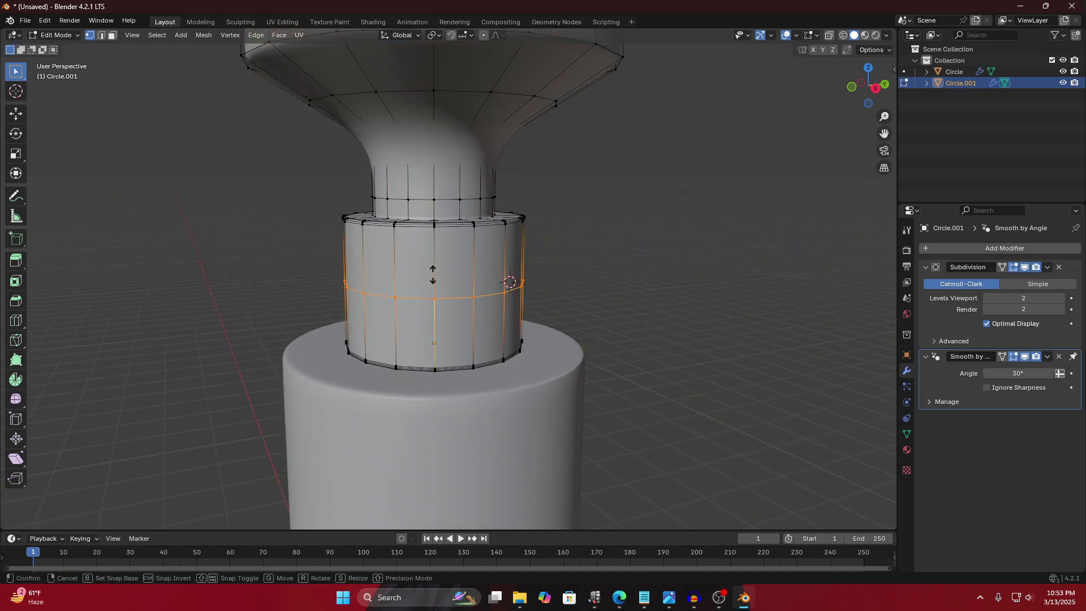
click(453, 280)
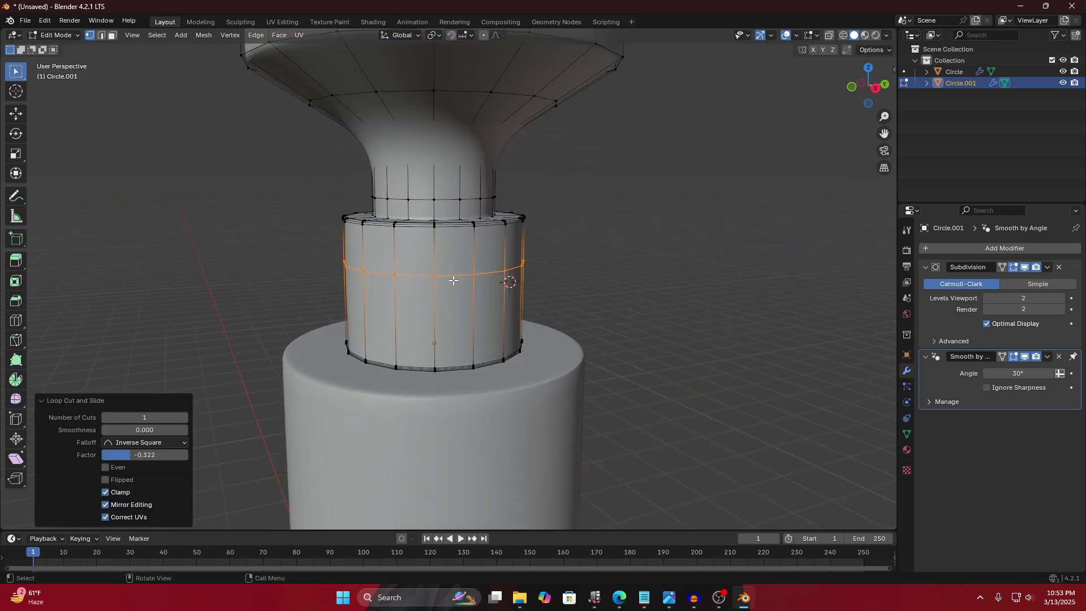
Bevel the collar's new edge loop into a band with an offset of about 0.088 m and 1 segment.
scroll(453, 280, up, 4)
key(ctrl+b)
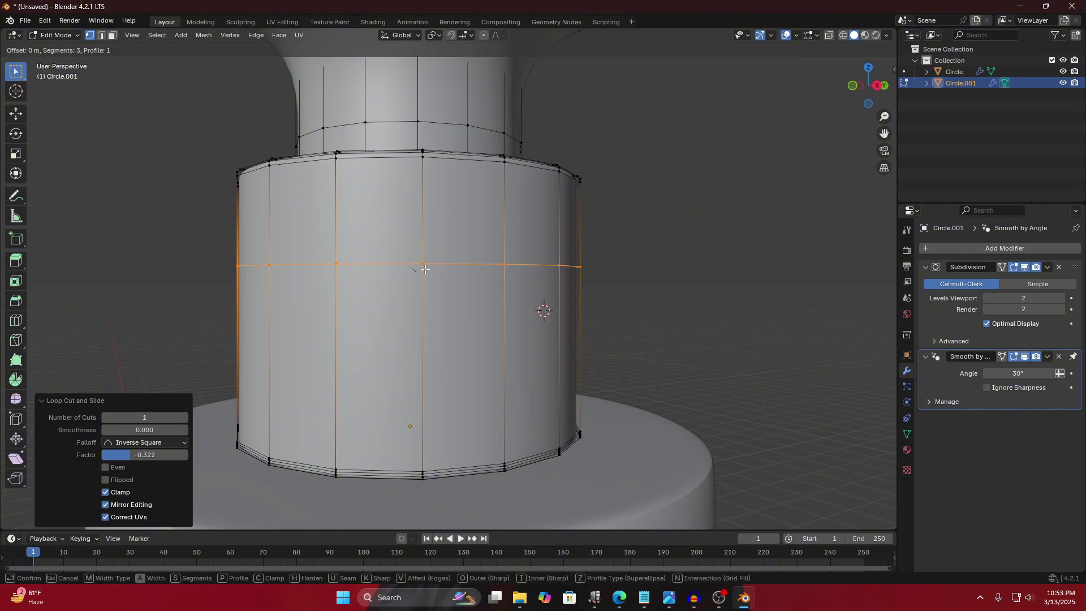
scroll(434, 268, down, 2)
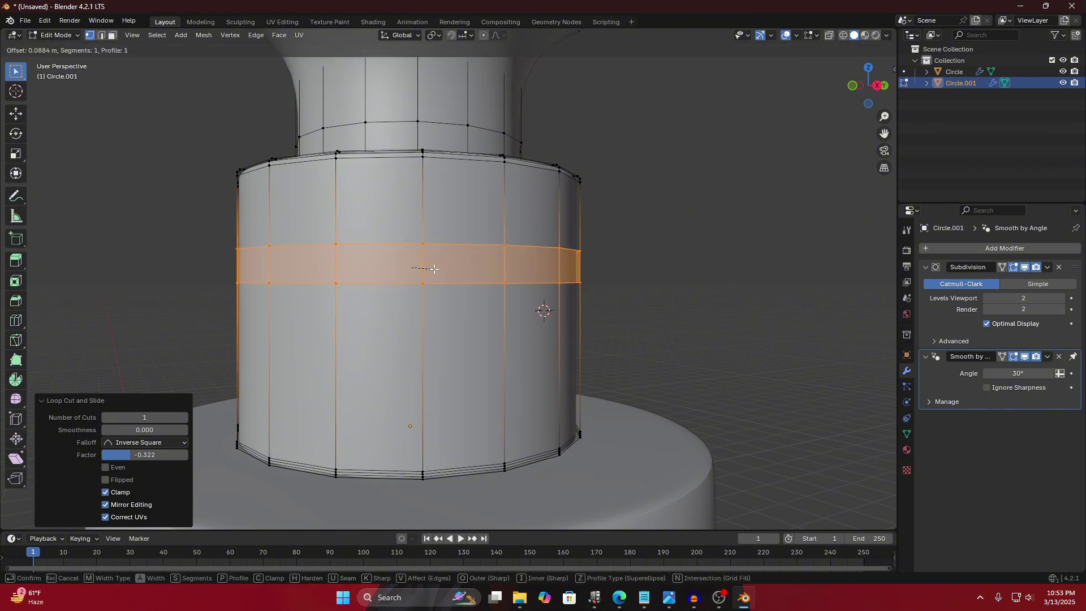
scroll(438, 269, down, 2)
click(435, 264)
Extrude the collar's band of faces along their normals inward by about 0.18 m to form a groove.
key(Tab)
key(Tab)
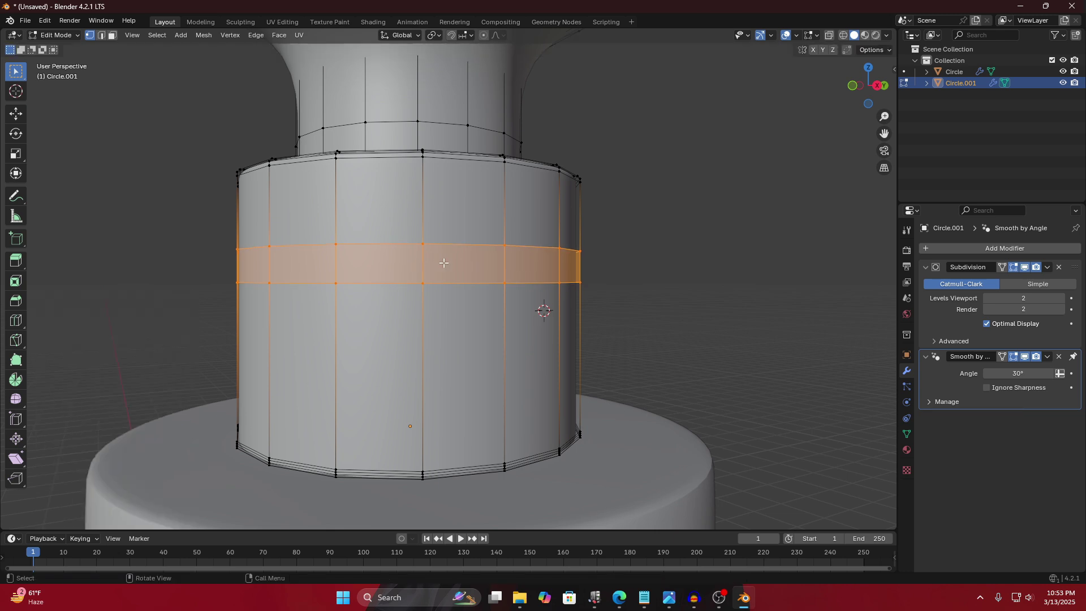
key(alt+e)
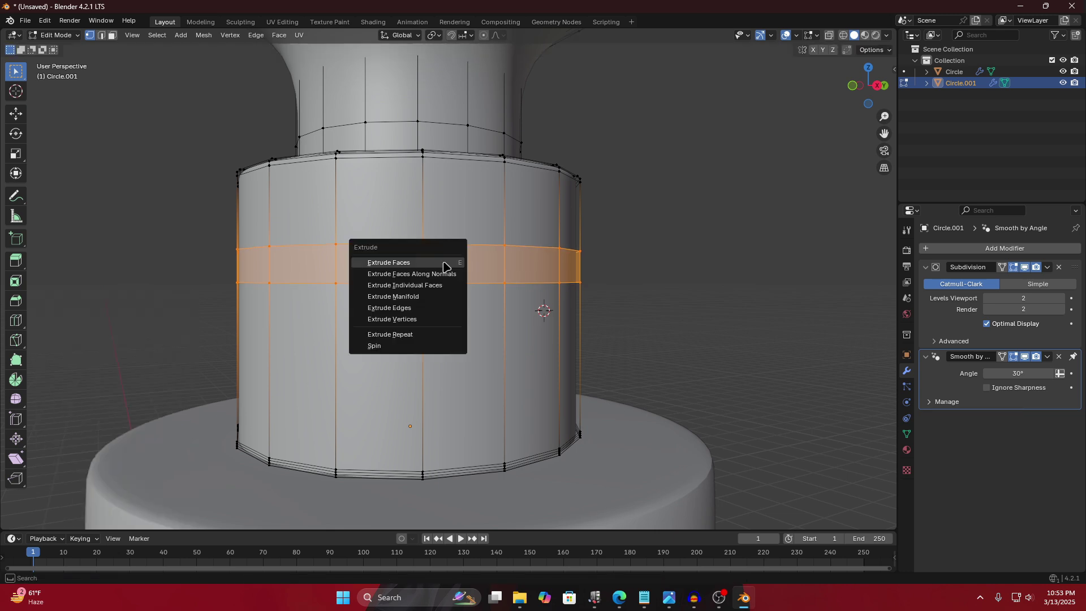
click(406, 276)
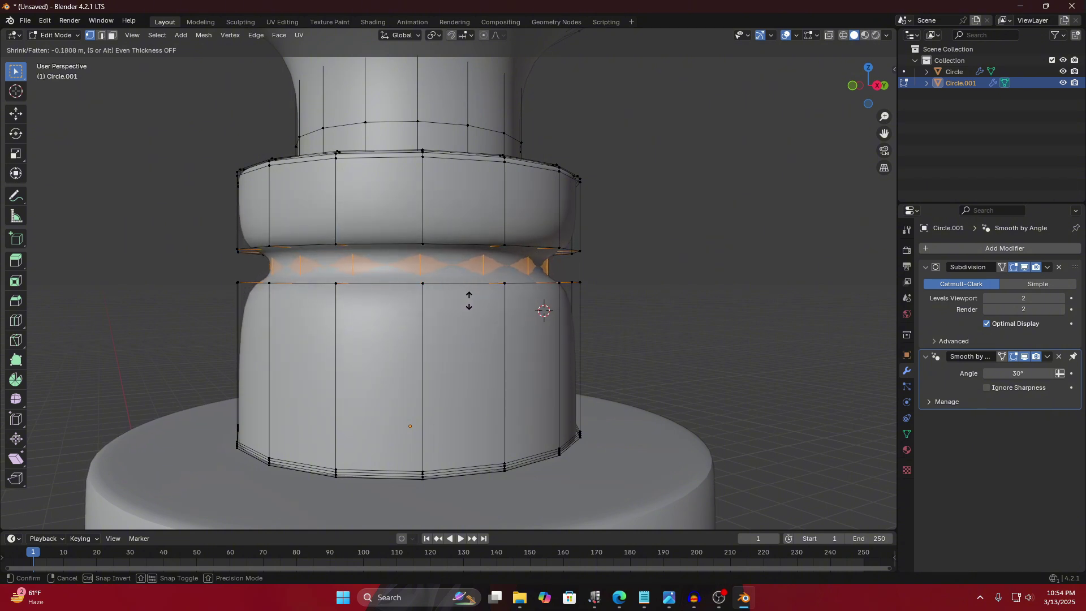
click(469, 301)
Bevel the groove's upper and lower outer edge loops with 2 segments, return to Object Mode and deselect the part.
alt+click(417, 282)
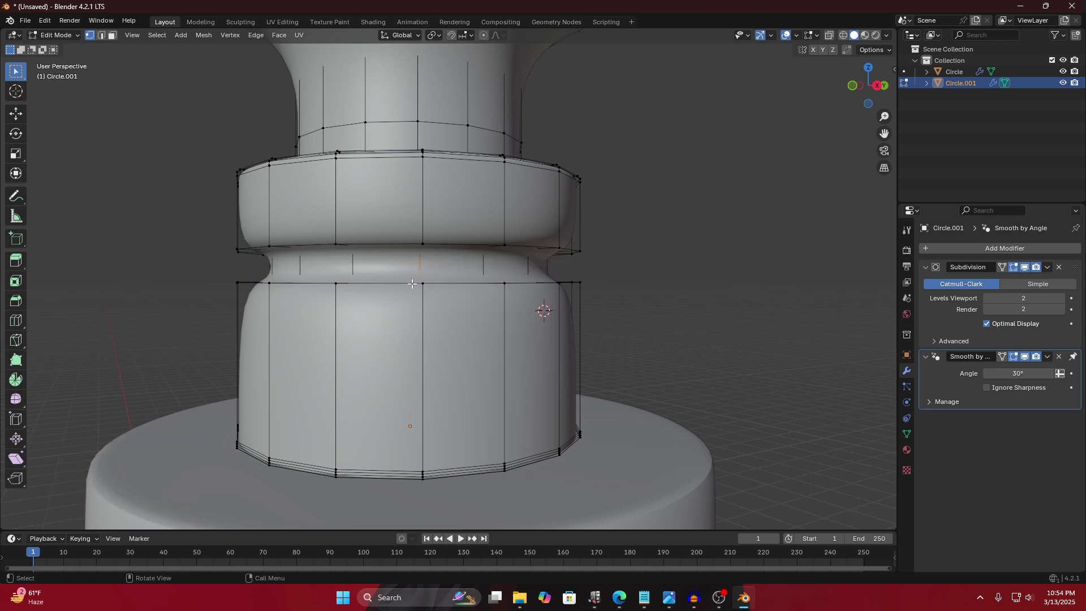
key(2)
alt+shift+click(404, 245)
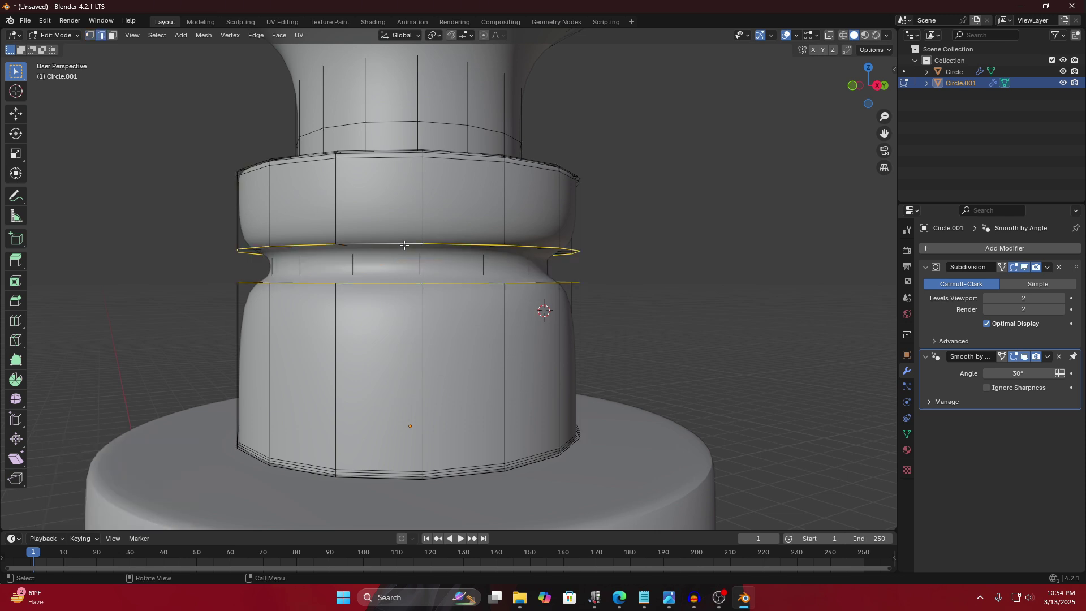
key(ctrl+b)
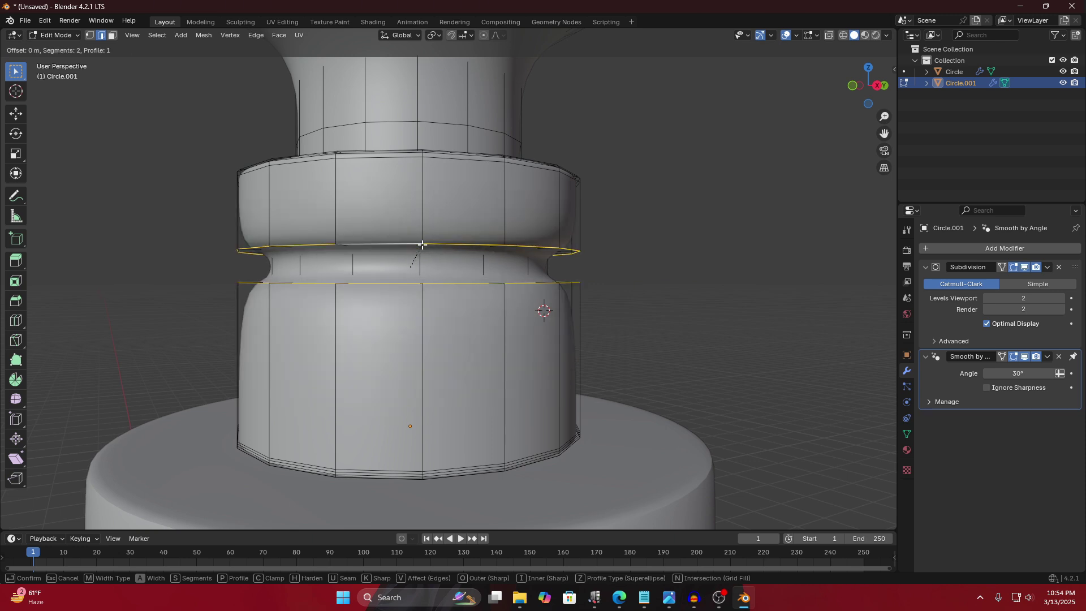
click(589, 287)
key(Tab)
middle_drag(588, 287, 477, 296)
scroll(557, 311, down, 3)
scroll(588, 312, up, 2)
click(589, 313)
middle_drag(589, 313, 411, 339)
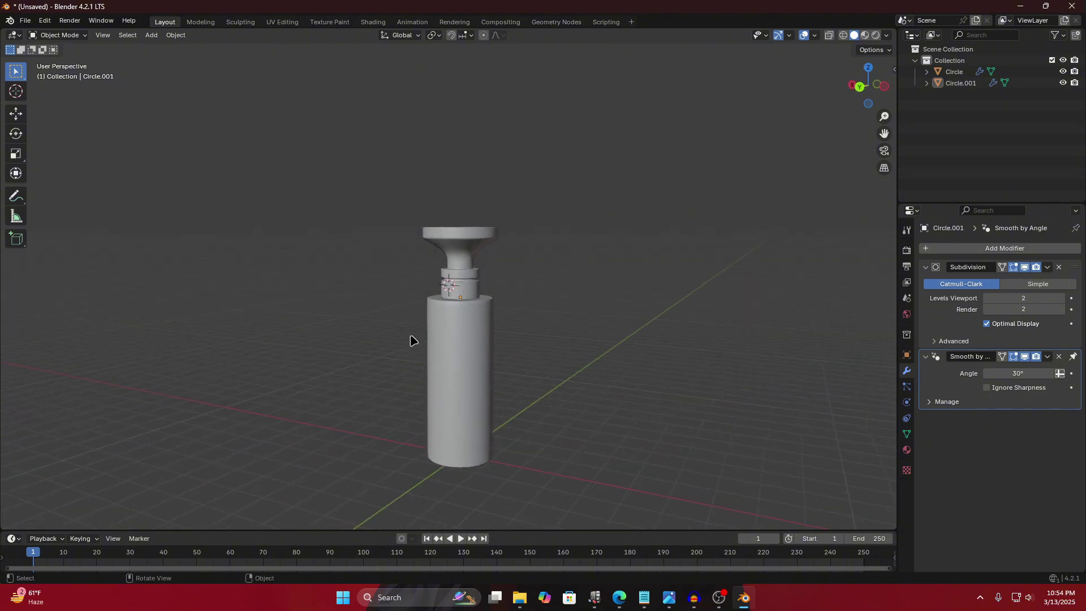
Select the bottle body, examine the whole model from several angles, and switch to Material Preview shading.
click(480, 341)
scroll(481, 338, up, 2)
key(Tab)
scroll(503, 385, down, 1)
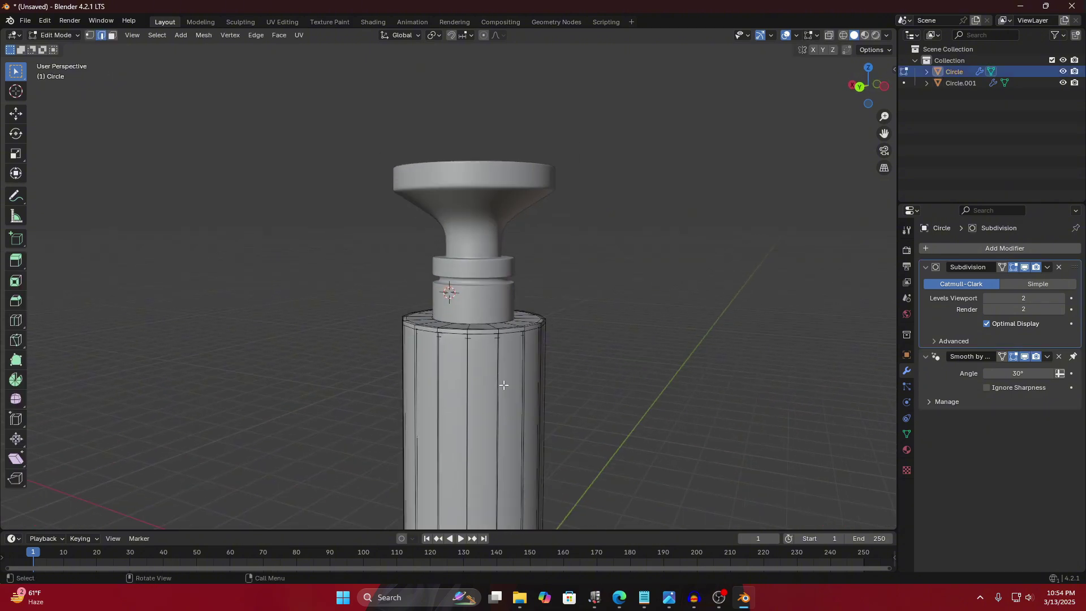
key(Tab)
shift+middle_drag(524, 399, 489, 267)
scroll(489, 267, down, 2)
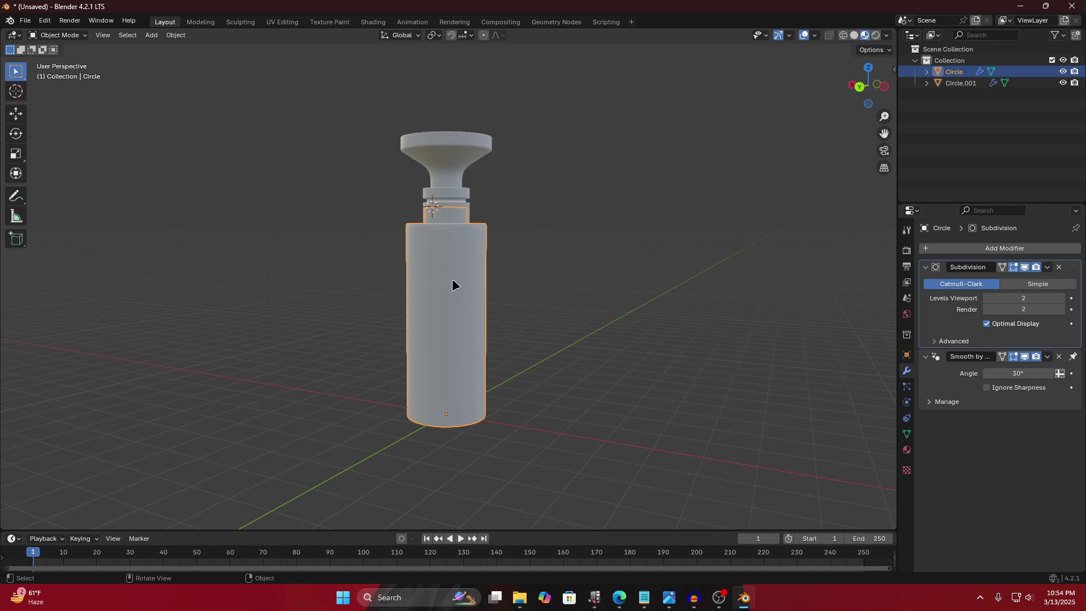
scroll(457, 291, up, 2)
scroll(457, 287, up, 2)
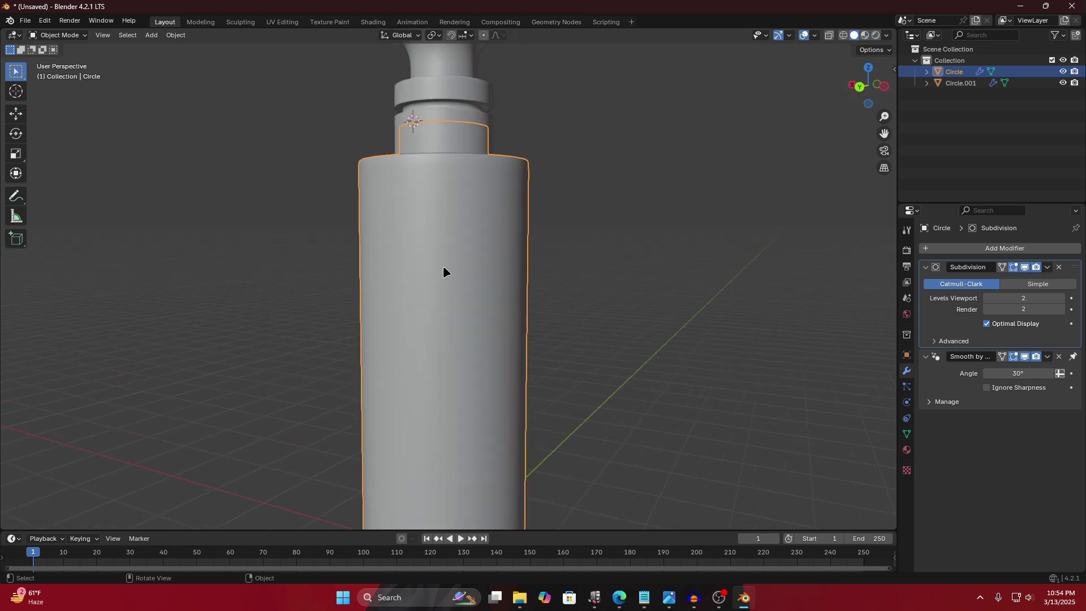
middle_drag(461, 266, 531, 260)
scroll(532, 260, down, 2)
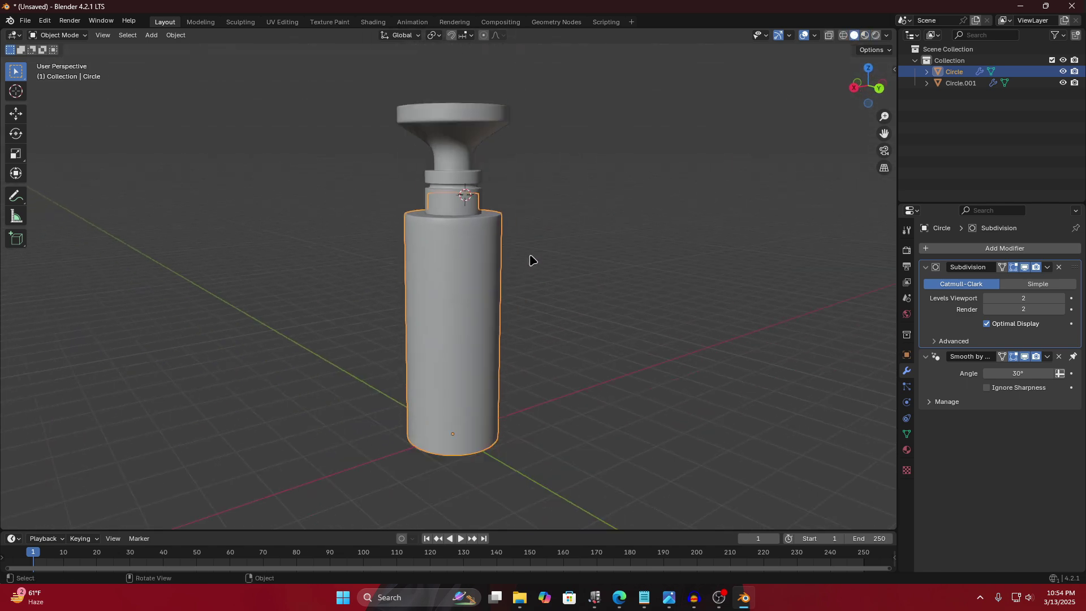
click(865, 35)
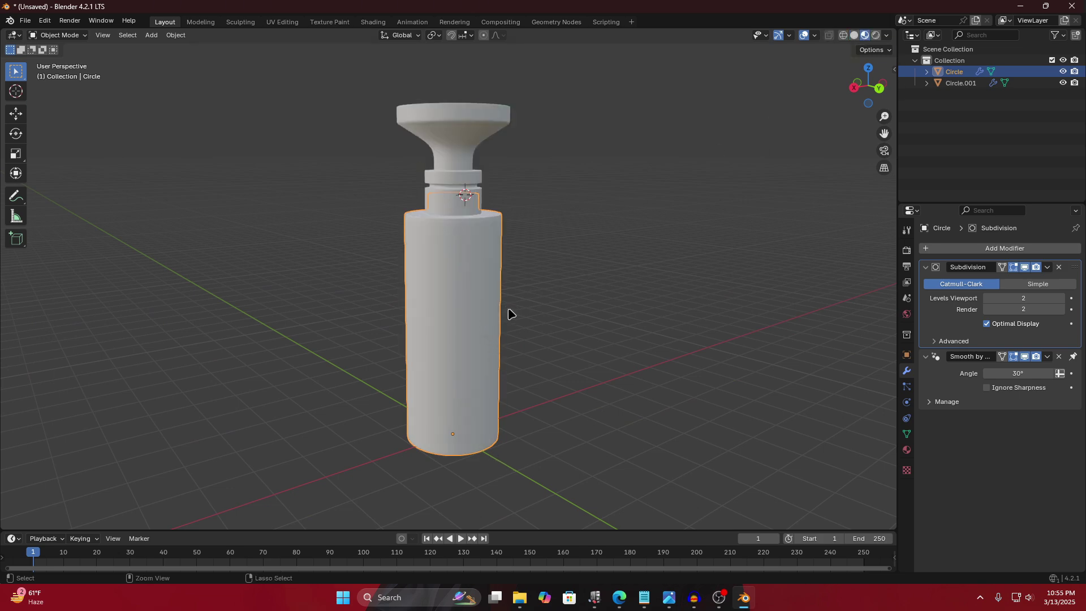
Add 11 evenly spaced horizontal loop cuts along the bottle body, slid by a factor of about -0.083.
key(Tab)
key(ctrl+r)
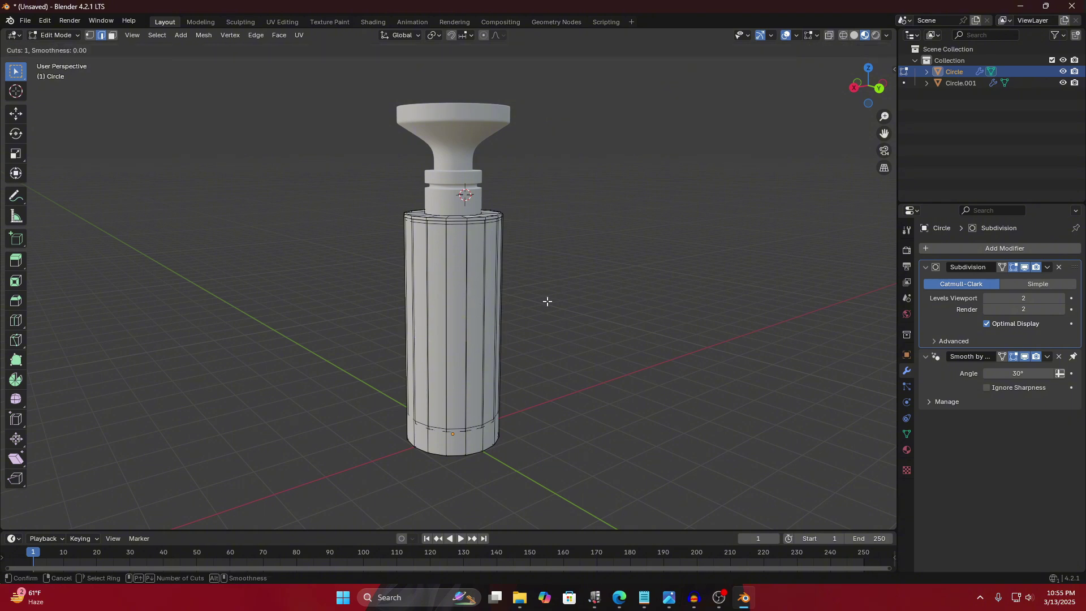
scroll(467, 280, up, 2)
key(Escape)
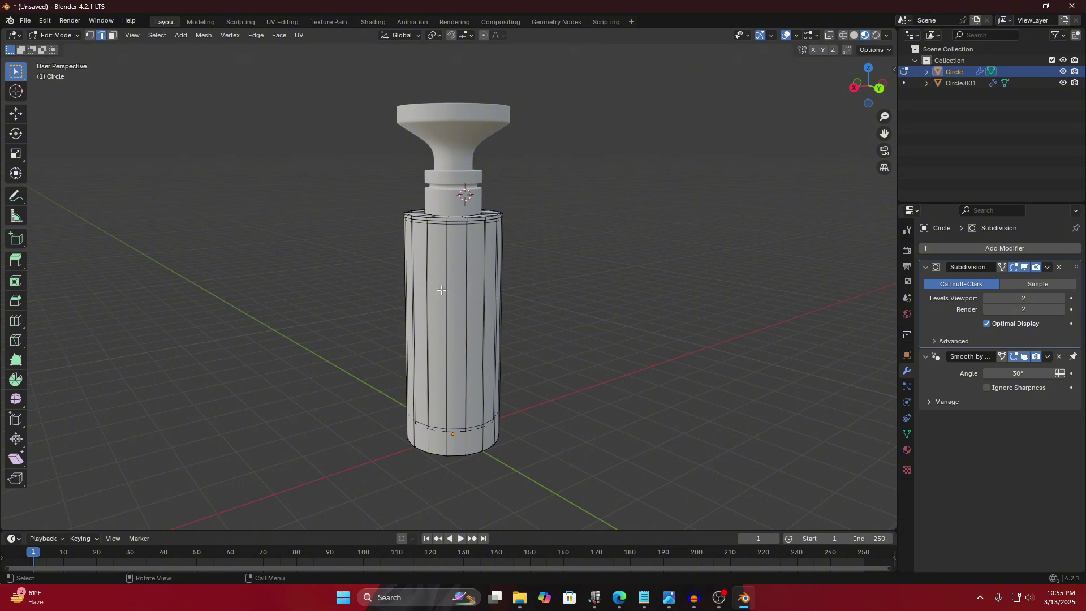
key(ctrl+r)
scroll(462, 275, up, 7)
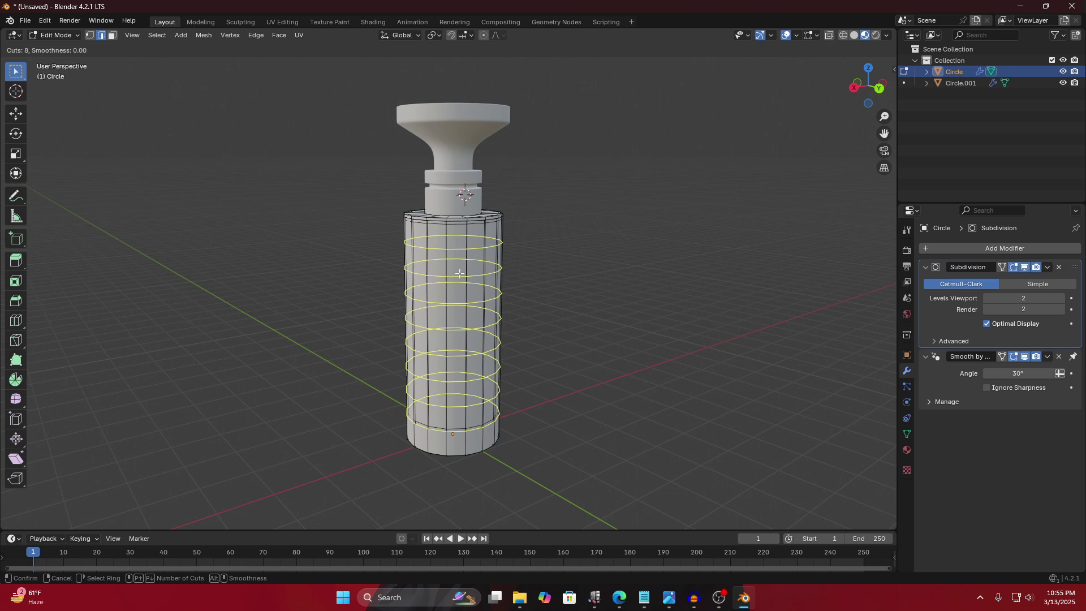
scroll(475, 265, up, 4)
scroll(484, 264, up, 1)
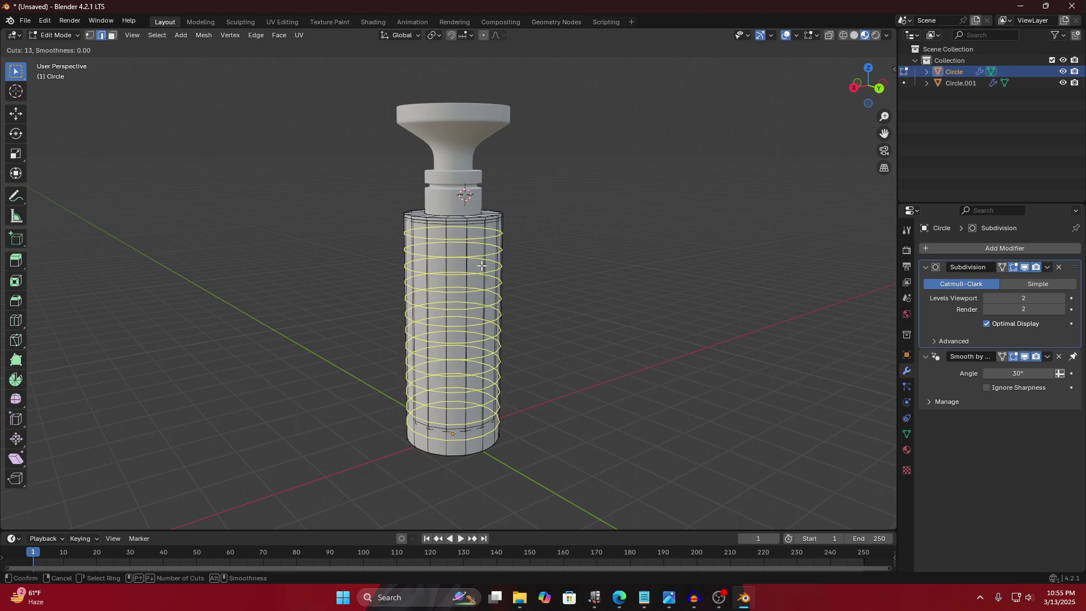
scroll(479, 264, up, 1)
scroll(478, 275, down, 4)
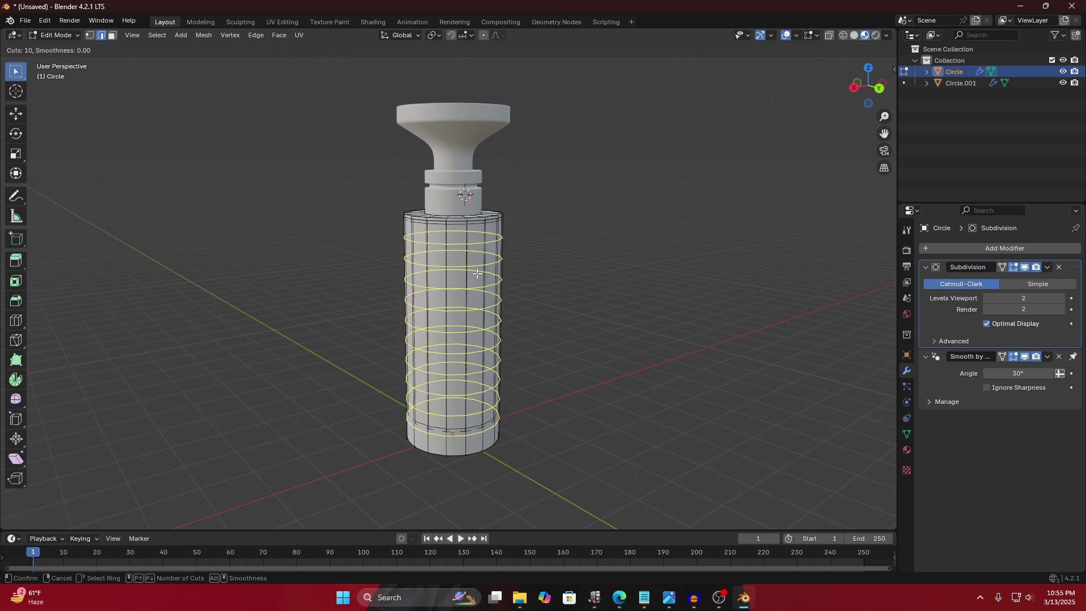
click(476, 269)
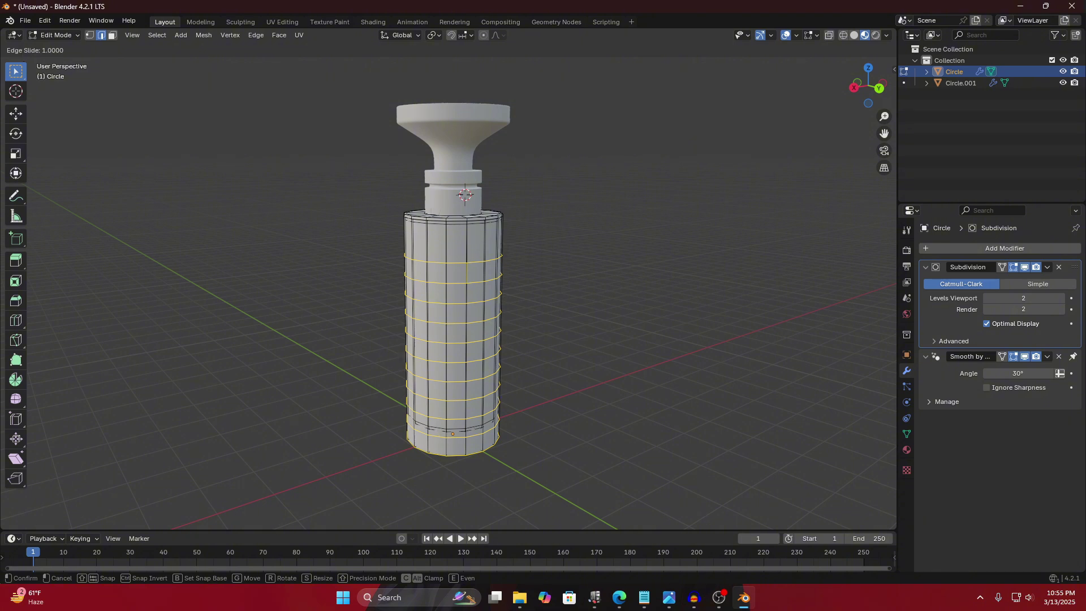
click(462, 266)
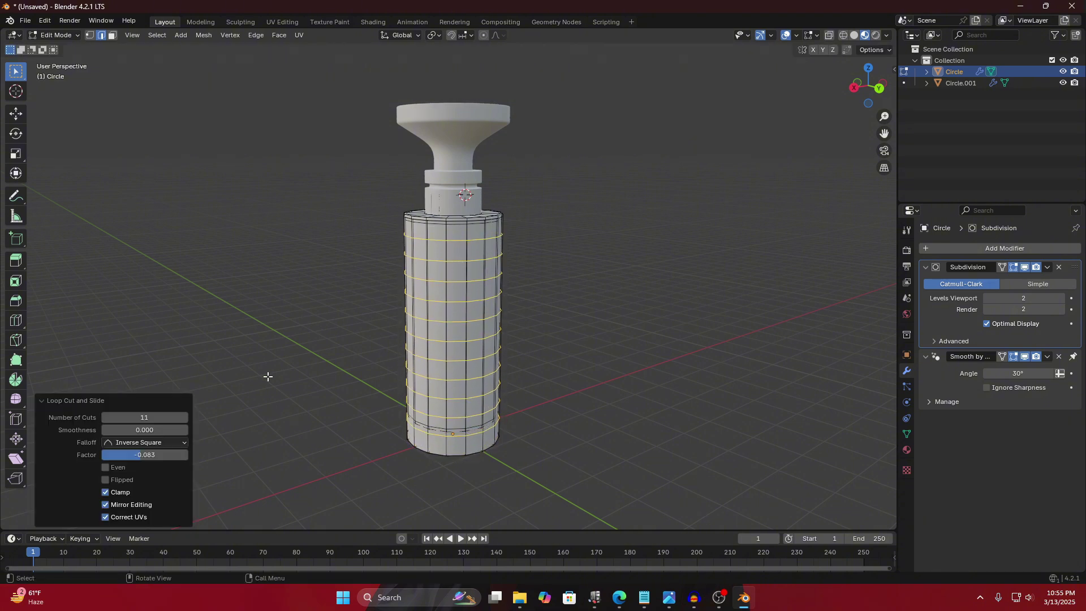
Increase the number of horizontal loop cuts on the bottle body to roughly double the grid's density.
click(153, 417)
key(Return)
click(436, 337)
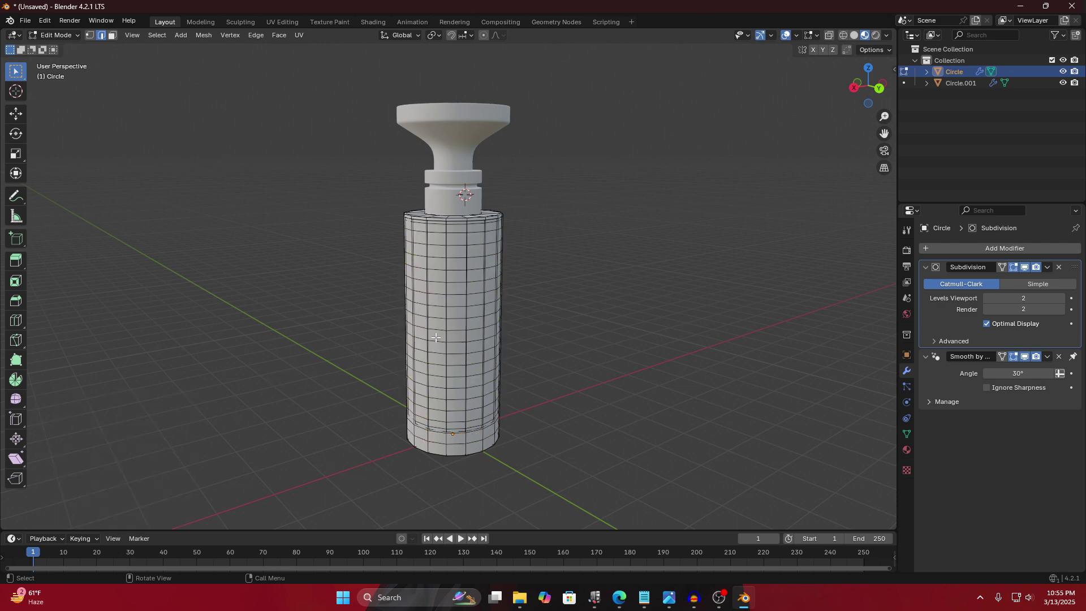
key(Tab)
key(Tab)
Return the bottle body to Object Mode with Solid shading and apply its Smooth by Angle modifier.
click(1043, 360)
click(1047, 267)
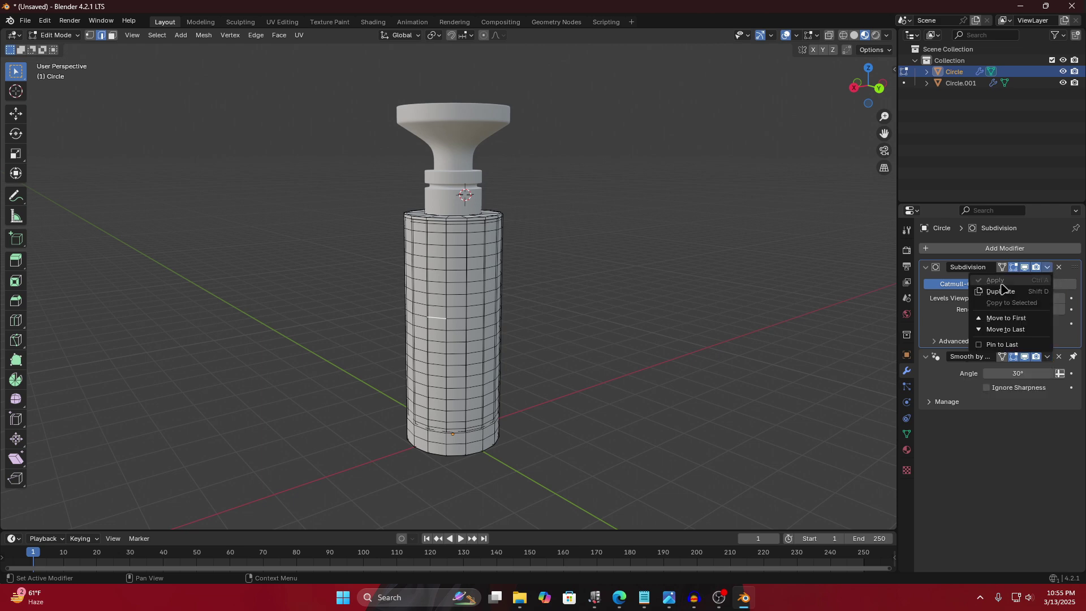
key(Tab)
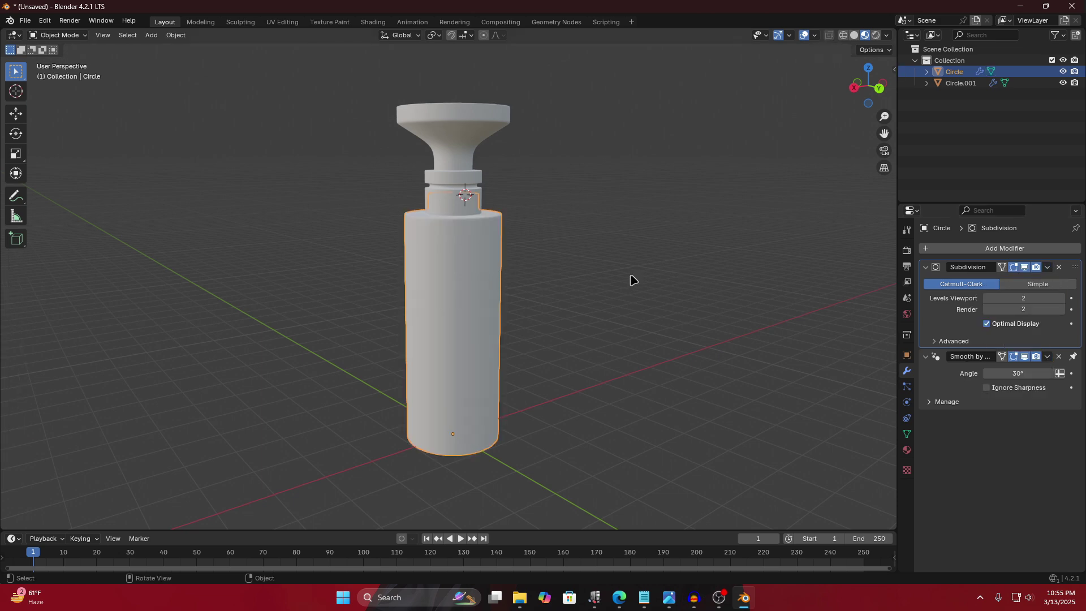
click(854, 36)
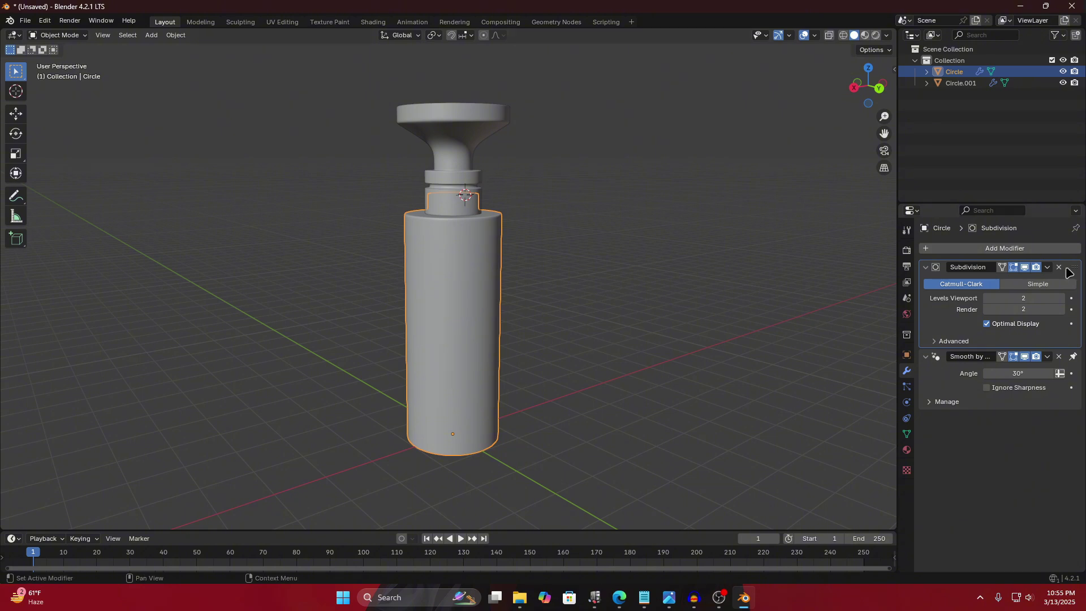
click(1047, 357)
click(1043, 370)
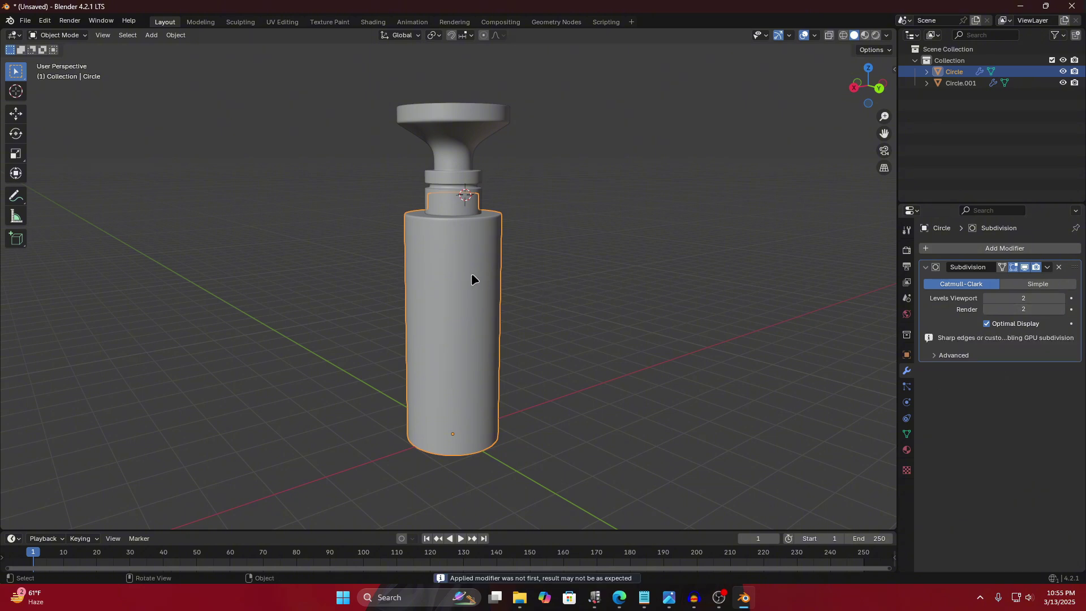
Apply the bottle body's Subdivision modifier and enter Edit Mode on the body.
click(1048, 267)
click(1005, 285)
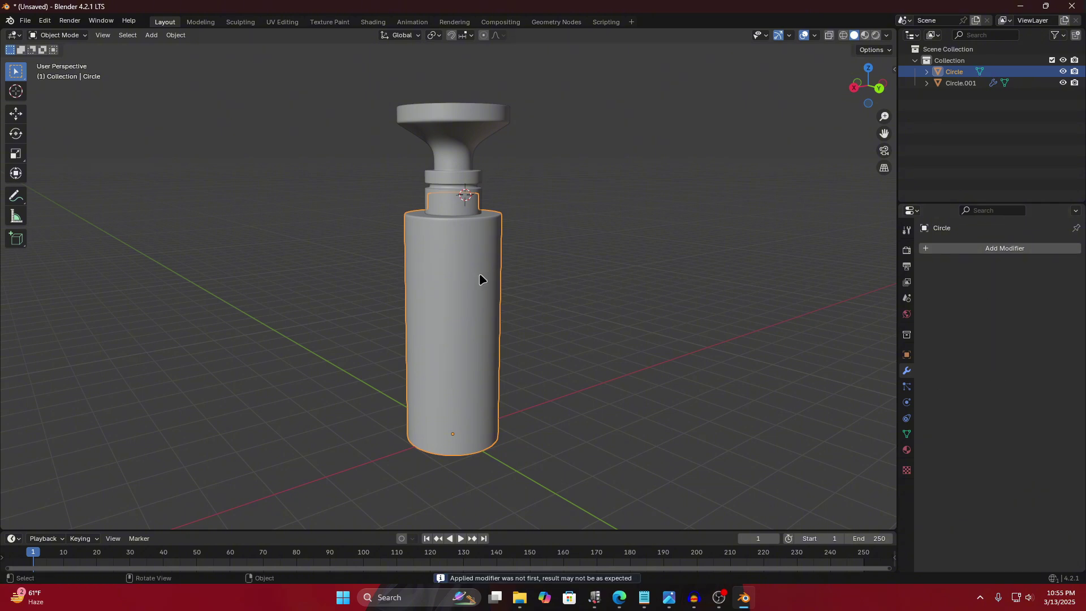
key(Tab)
scroll(487, 278, up, 2)
scroll(478, 279, down, 4)
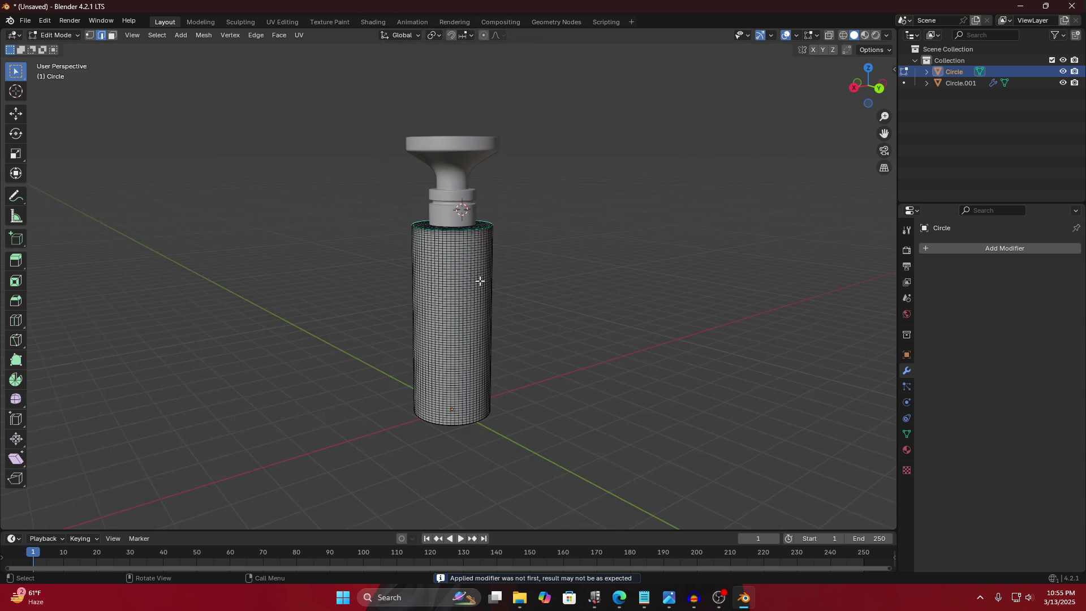
In front view, select a vertical line of edges down the middle of the bottle body using shortest path.
key(KP_1)
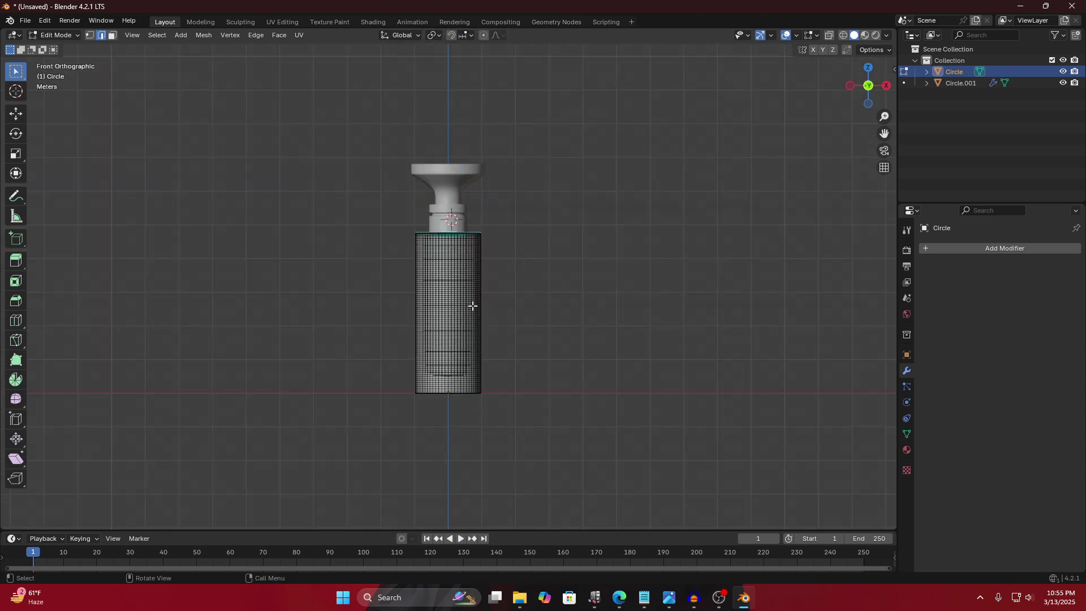
scroll(473, 305, up, 4)
scroll(474, 300, up, 1)
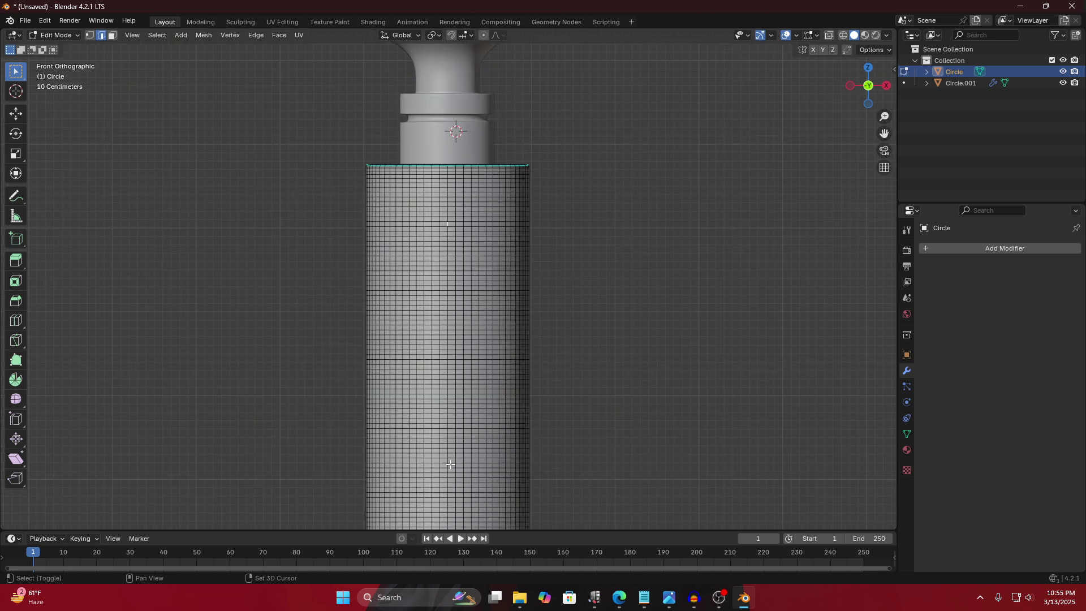
ctrl+click(448, 476)
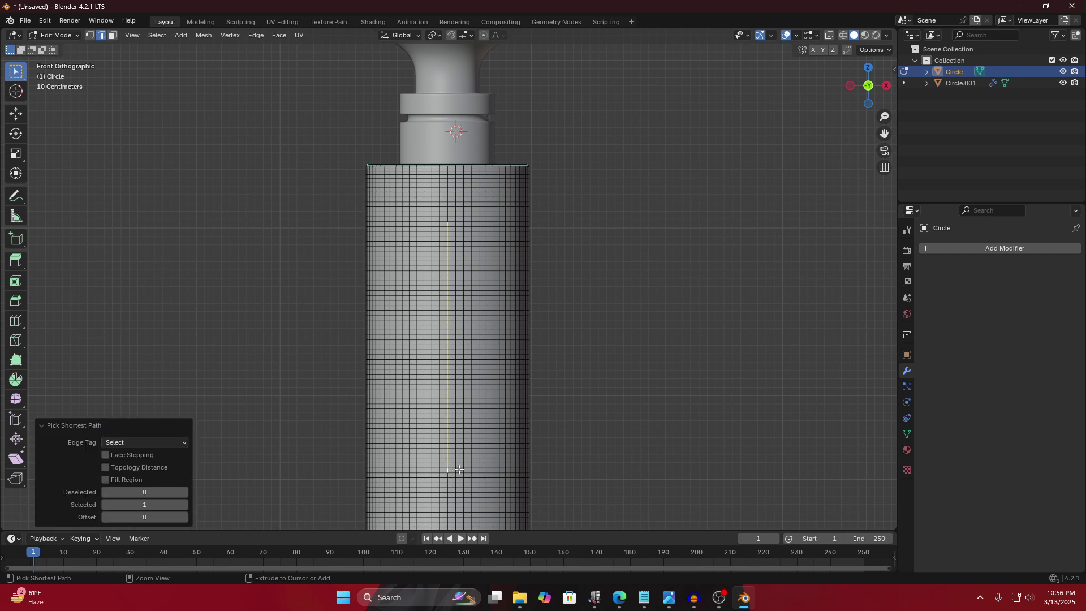
key(KP_5)
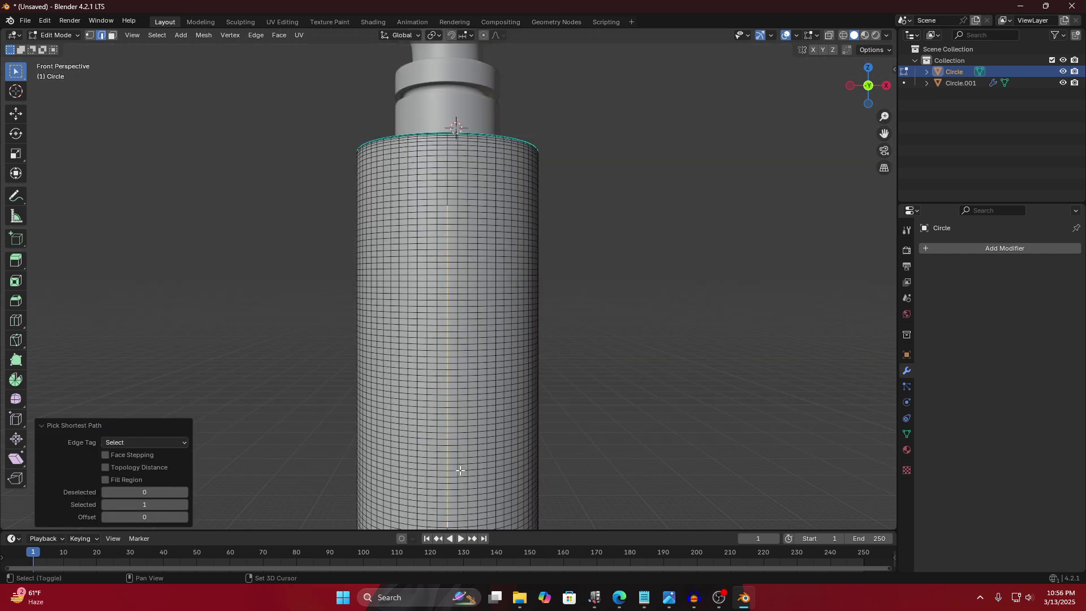
Grow the edge line into a rectangular face patch over most of the body's front, then shrink it by one step.
key(ctrl+KP_Add)
key(ctrl+KP_Add)
key(ctrl+KP_Add)
key(ctrl+KP_Add)
key(ctrl+KP_Add)
key(ctrl+KP_Add)
key(ctrl+KP_Add)
key(ctrl+KP_Add)
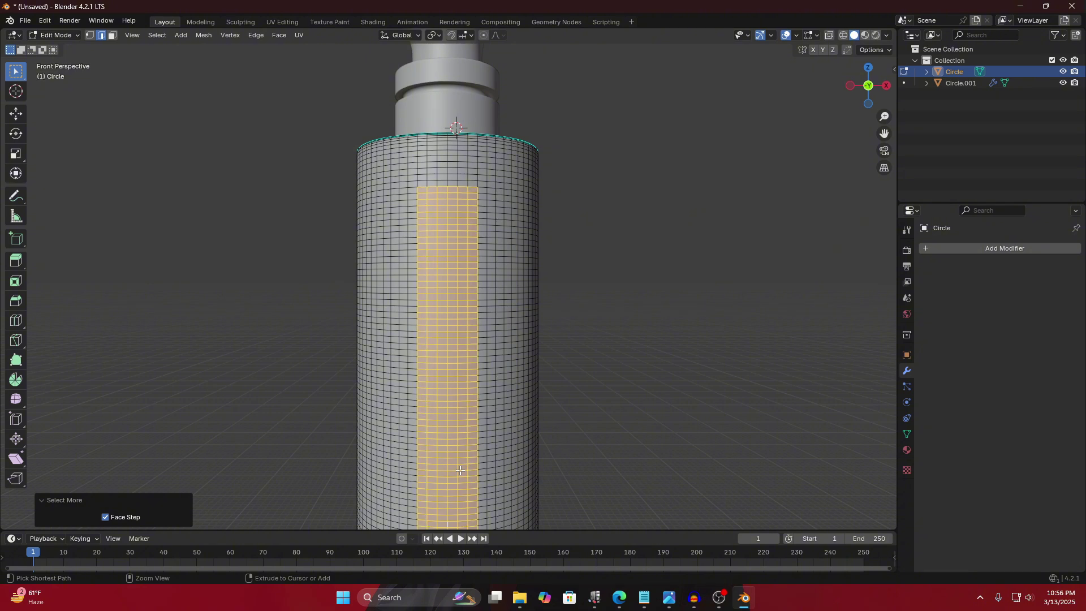
key(ctrl+KP_Add)
ctrl+middle_drag(460, 470, 454, 197)
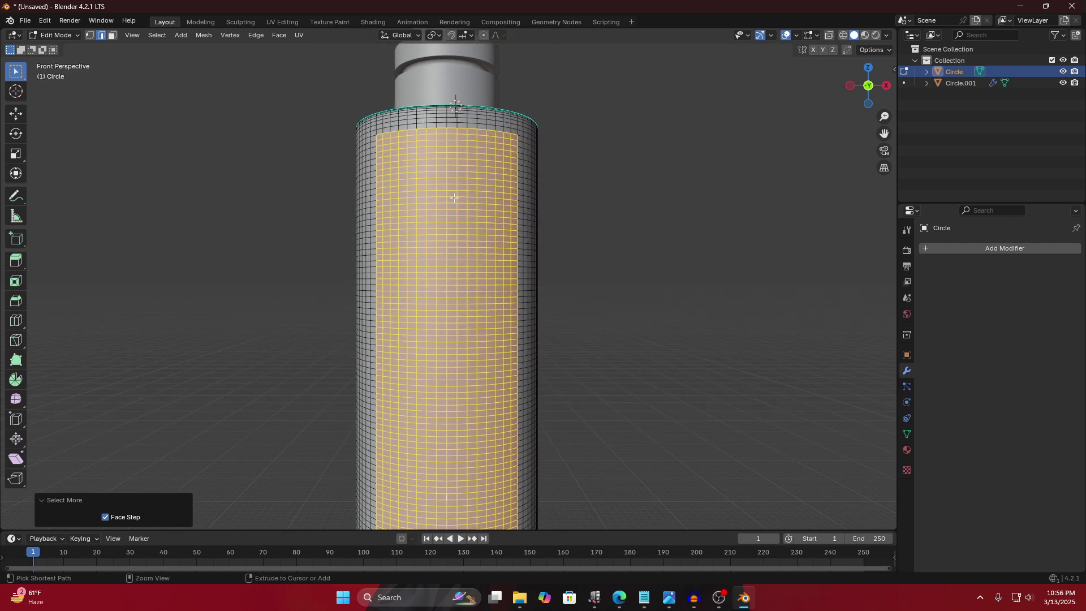
scroll(511, 216, down, 3)
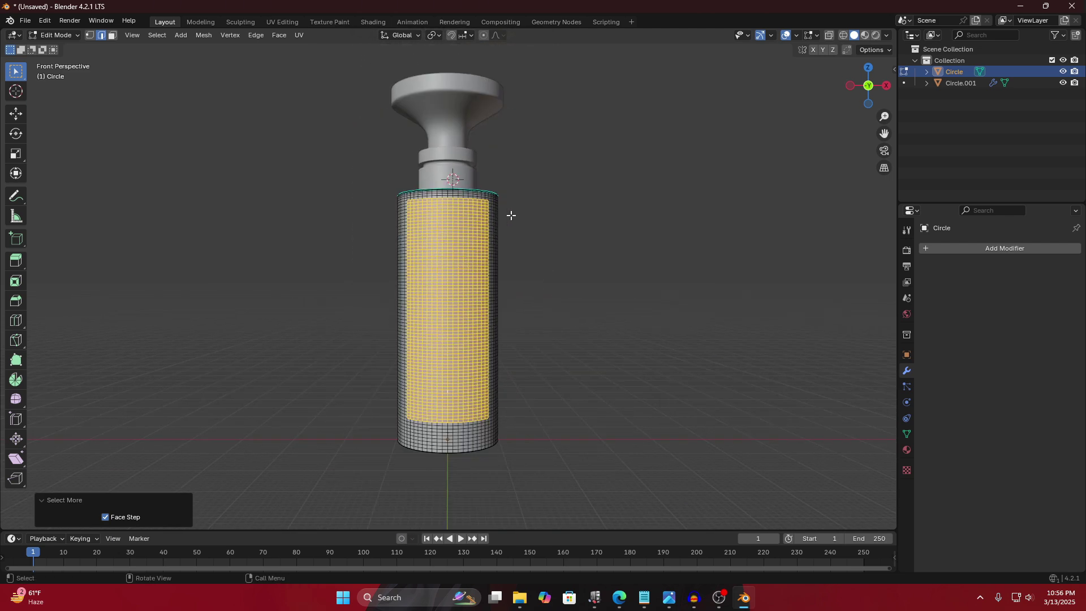
key(ctrl+KP_Subtract)
Deselect the upper rows of the front patch to leave a wider unselected margin below the bottle's shoulder.
scroll(512, 217, up, 3)
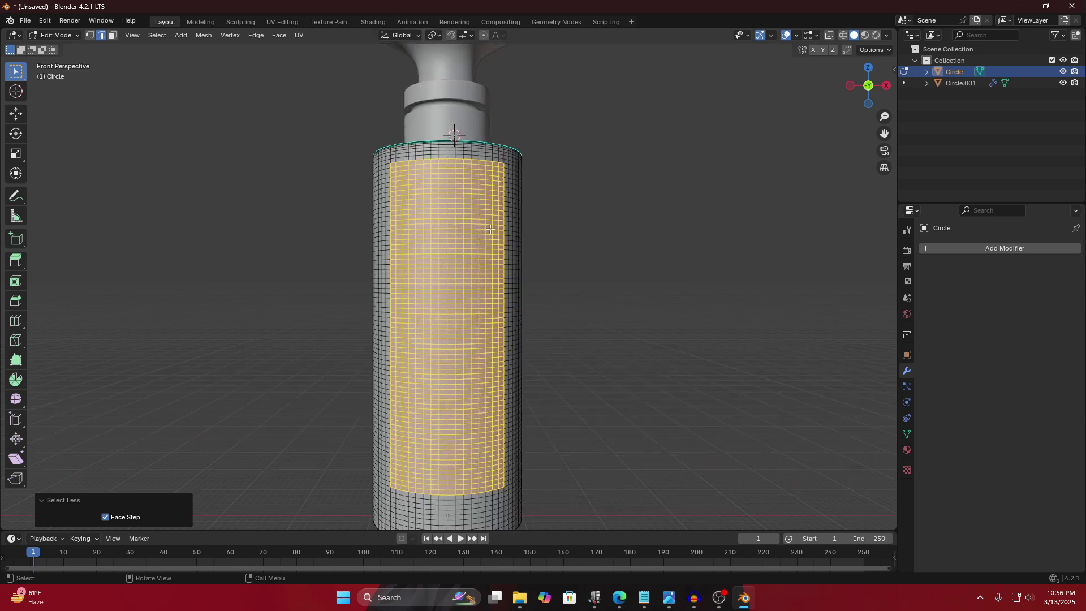
drag(339, 190, 550, 234)
scroll(362, 202, up, 2)
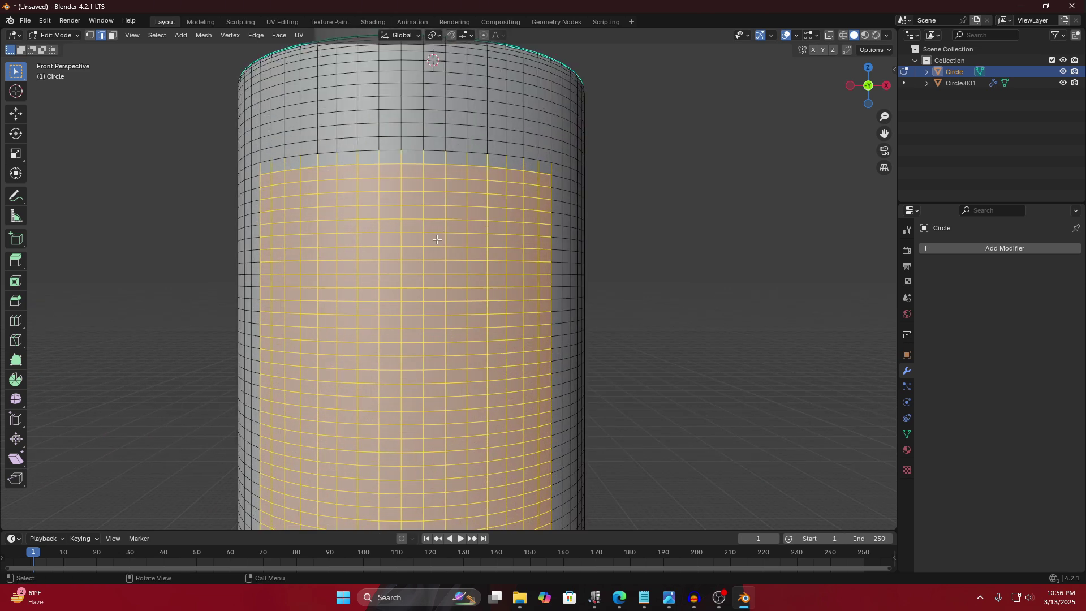
scroll(260, 151, down, 1)
ctrl+drag(260, 151, 599, 191)
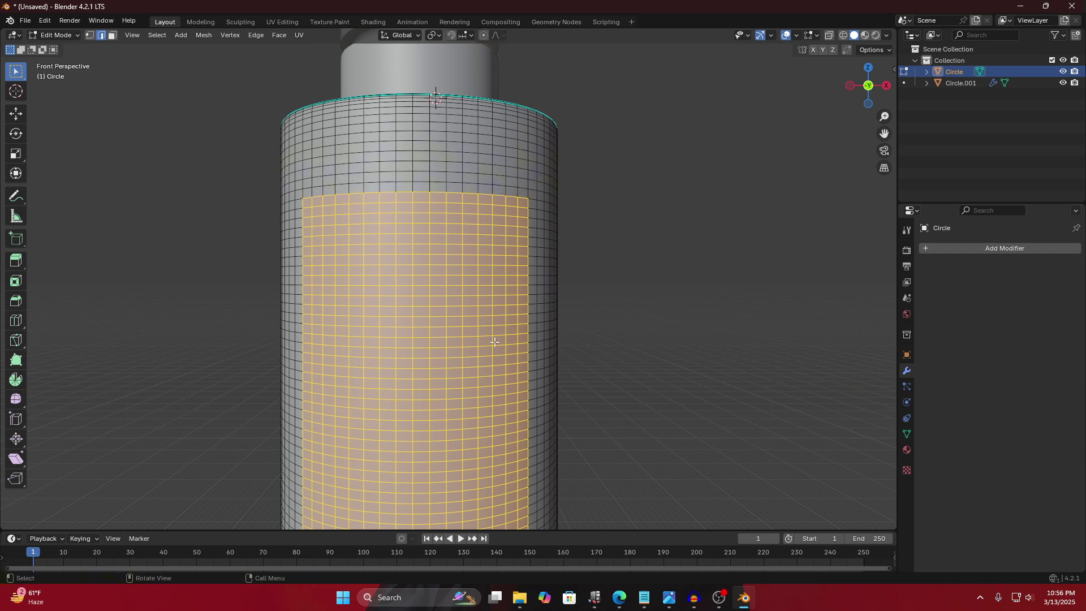
In face select mode and orthographic front view, add two full rows of faces along the patch's lower edge.
scroll(497, 340, down, 2)
scroll(497, 337, up, 2)
scroll(492, 335, down, 3)
key(KP_5)
key(3)
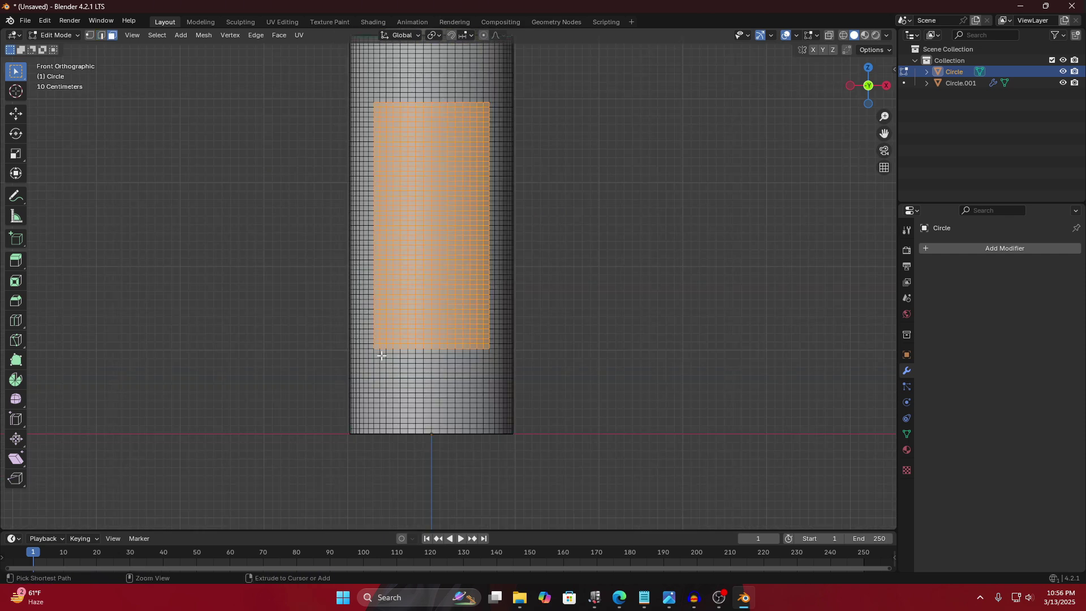
ctrl+click(390, 356)
scroll(339, 420, up, 4)
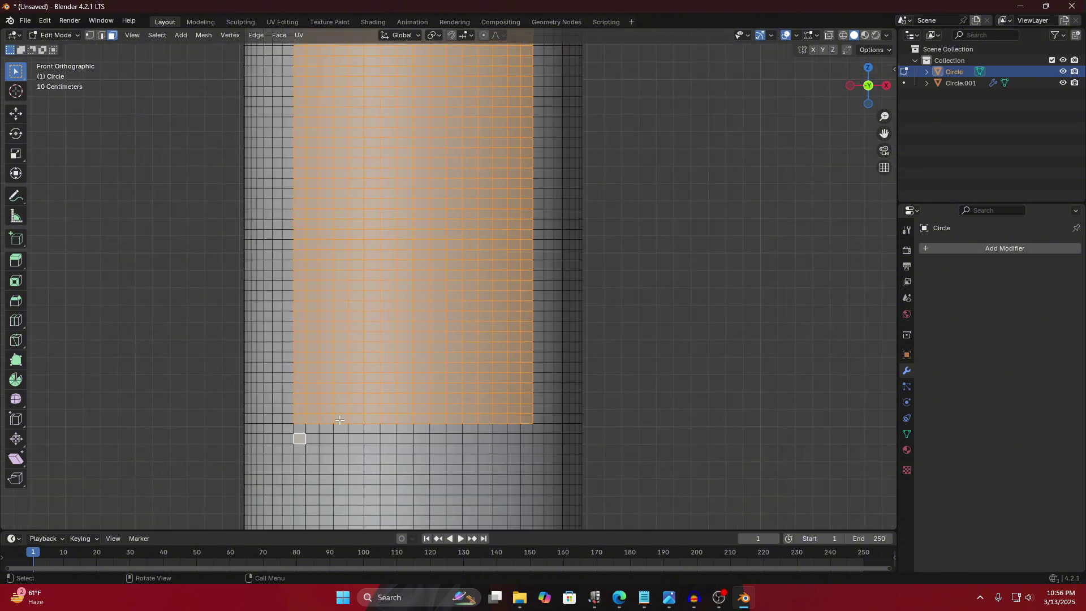
ctrl+click(531, 433)
shift+click(299, 439)
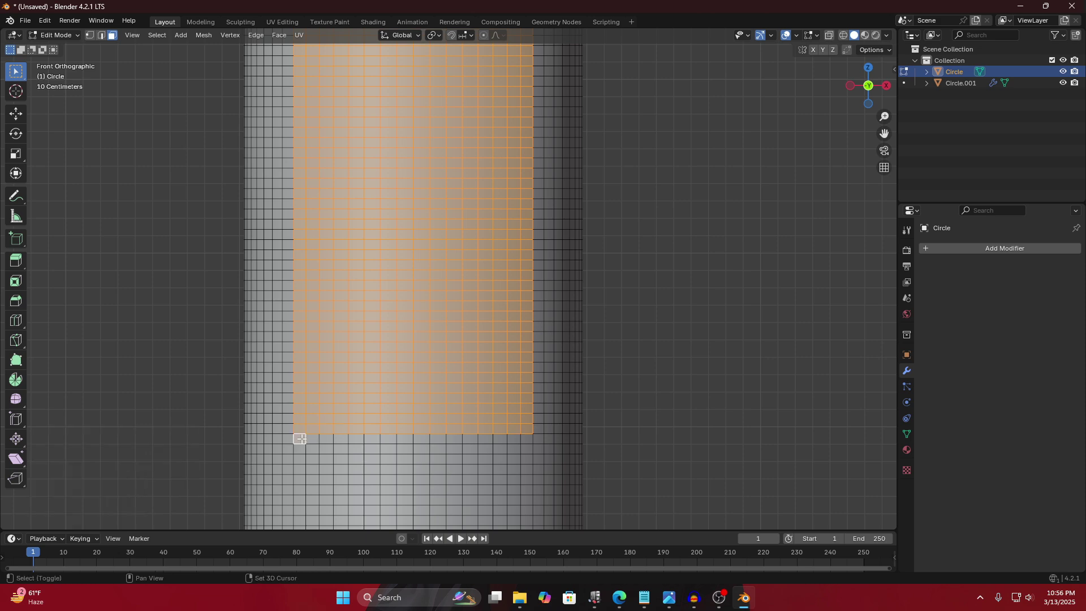
ctrl+click(527, 441)
scroll(528, 441, down, 5)
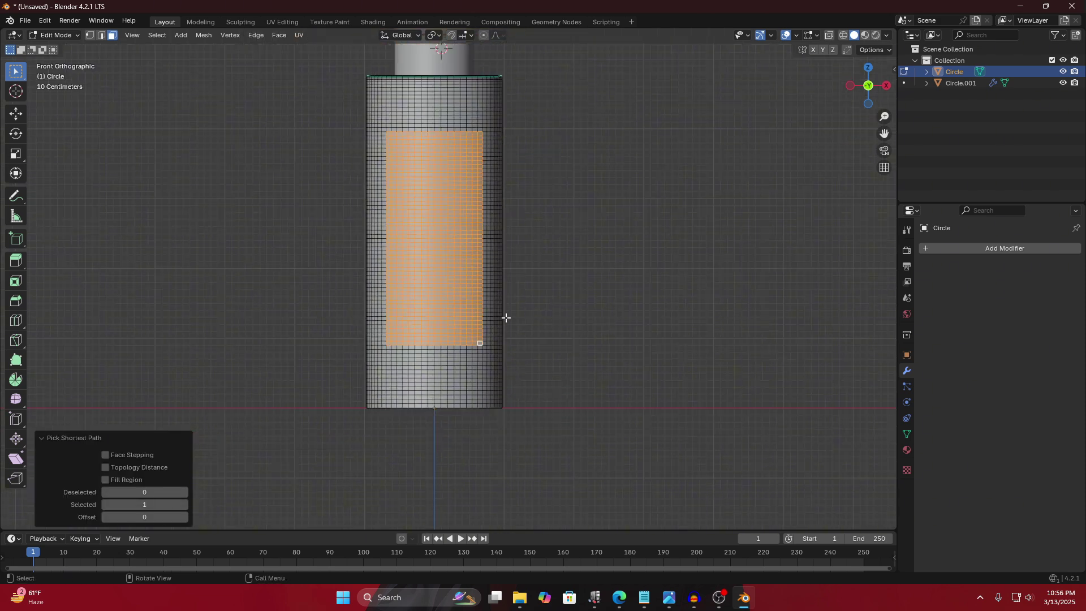
Convert the front face patch selection to its boundary loop.
scroll(514, 304, up, 1)
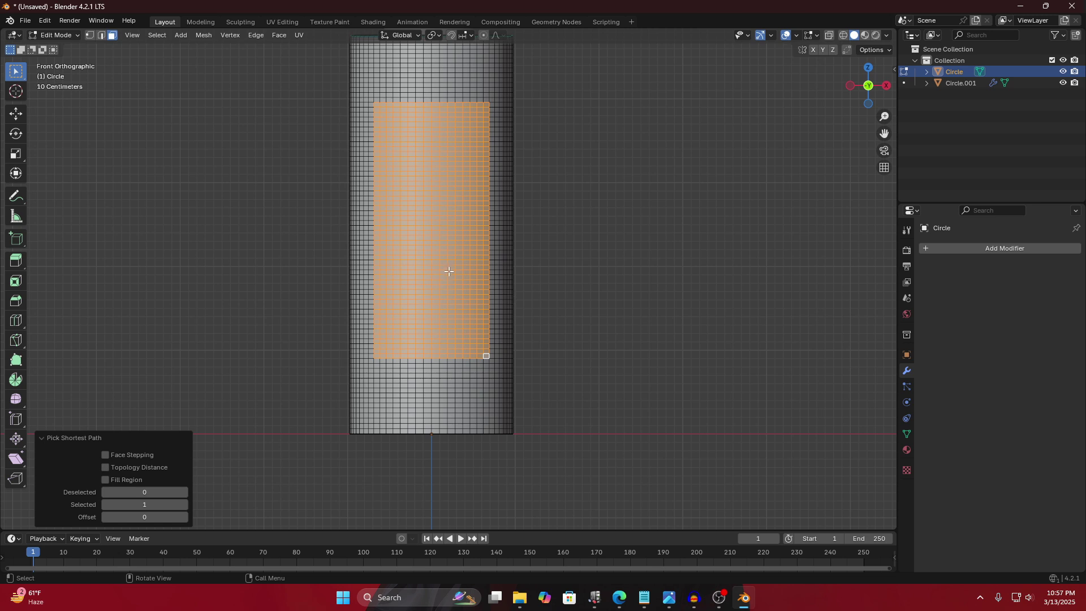
click(157, 35)
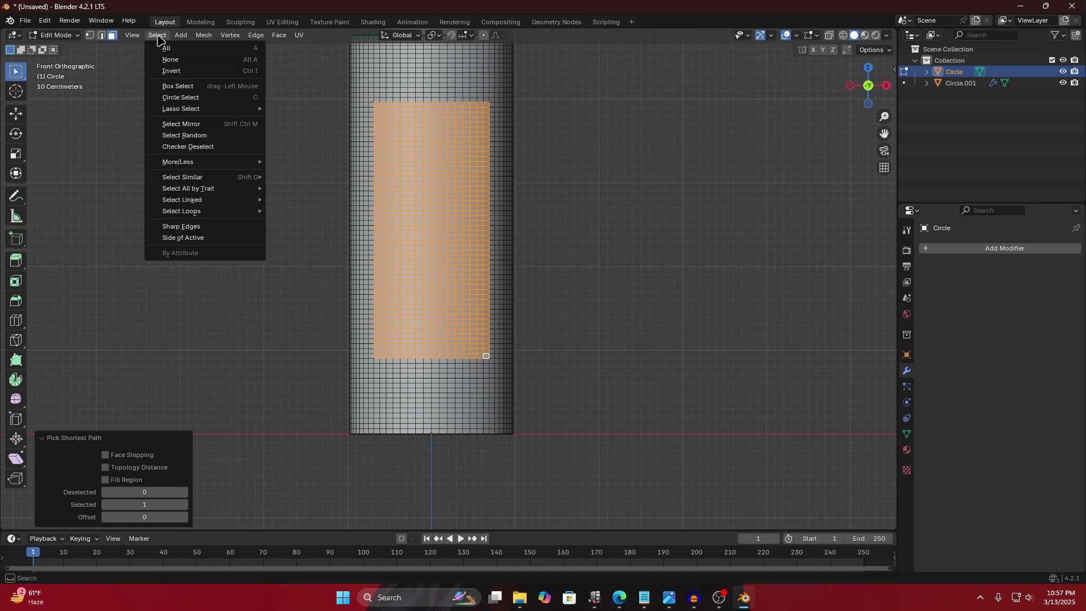
mouse_move(247, 214)
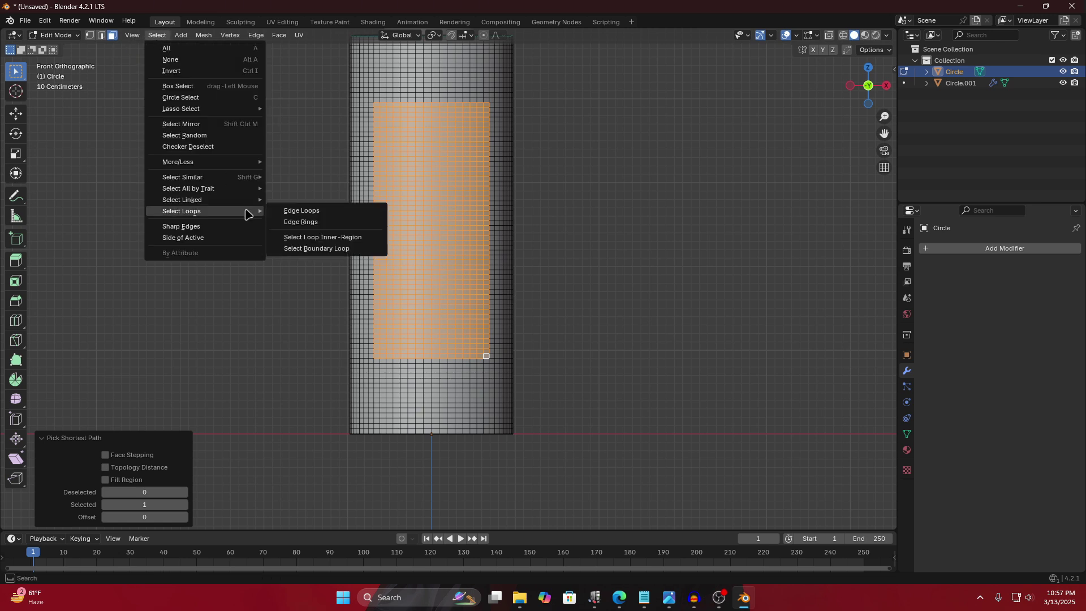
click(329, 249)
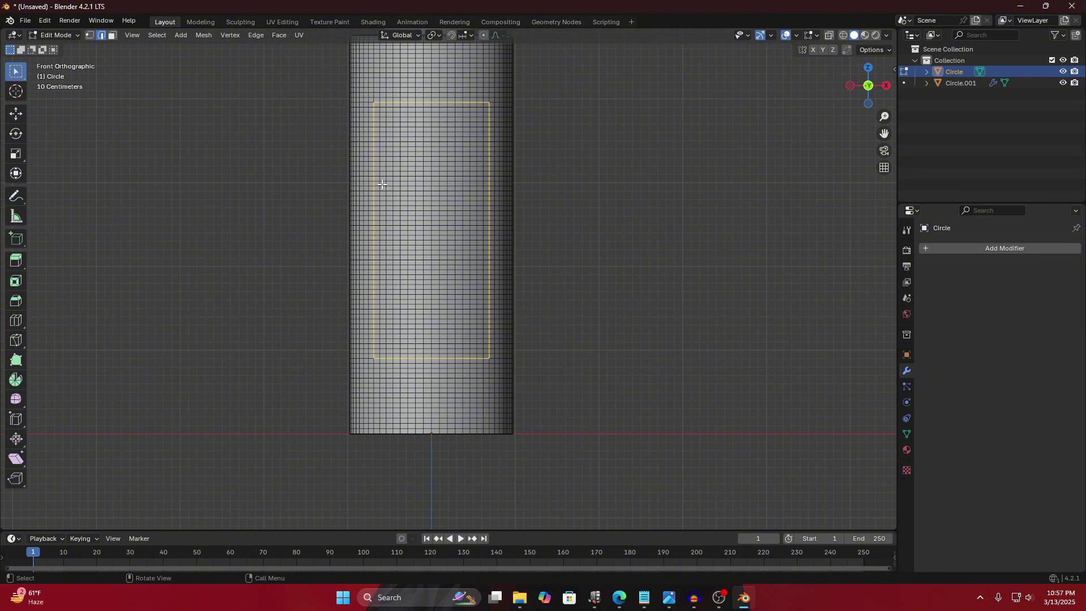
Mark the rectangular boundary loop on the body's front as a seam and unwrap the selection.
key(ctrl+e)
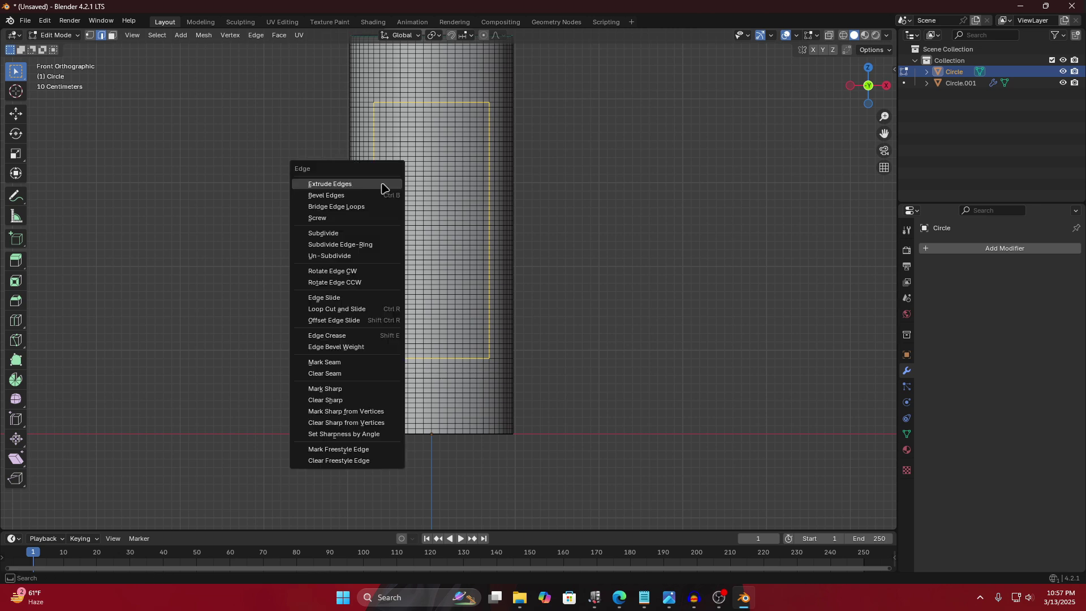
click(364, 359)
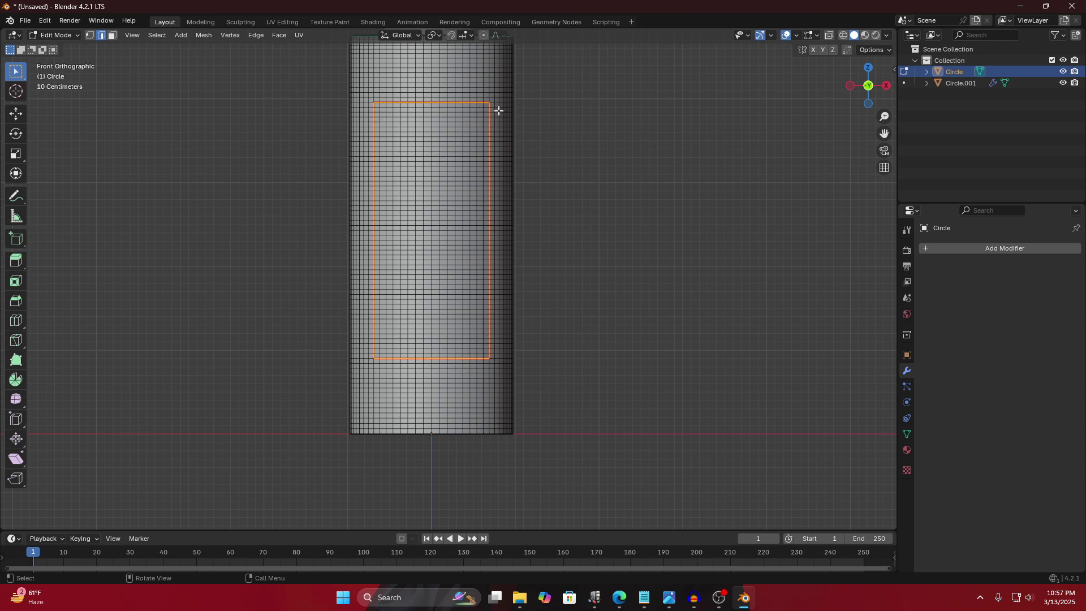
key(u)
click(456, 111)
click(1021, 5)
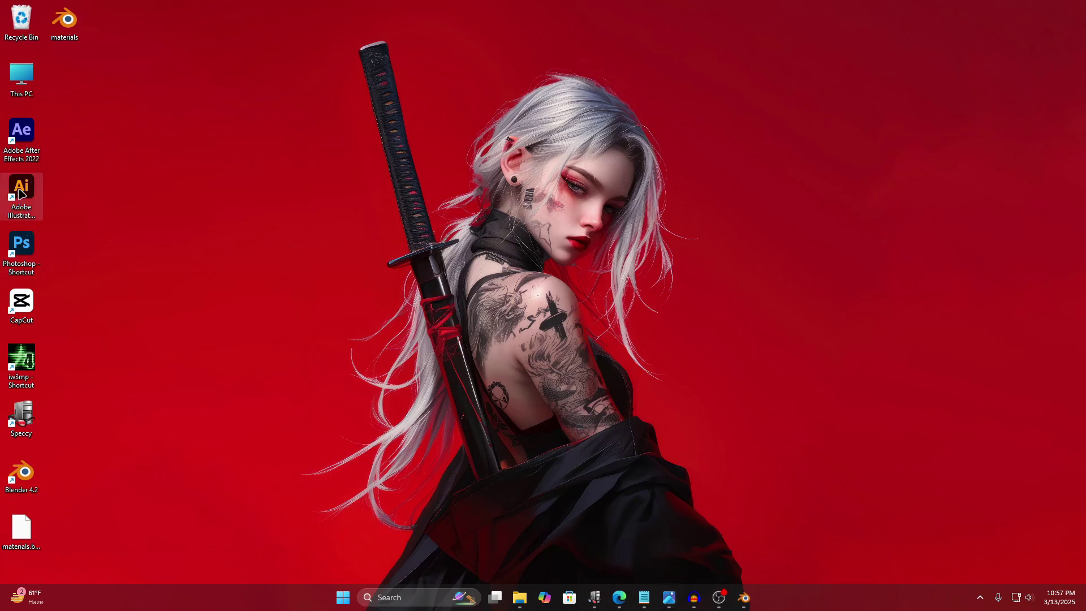
drag(21, 187, 194, 188)
drag(22, 238, 224, 250)
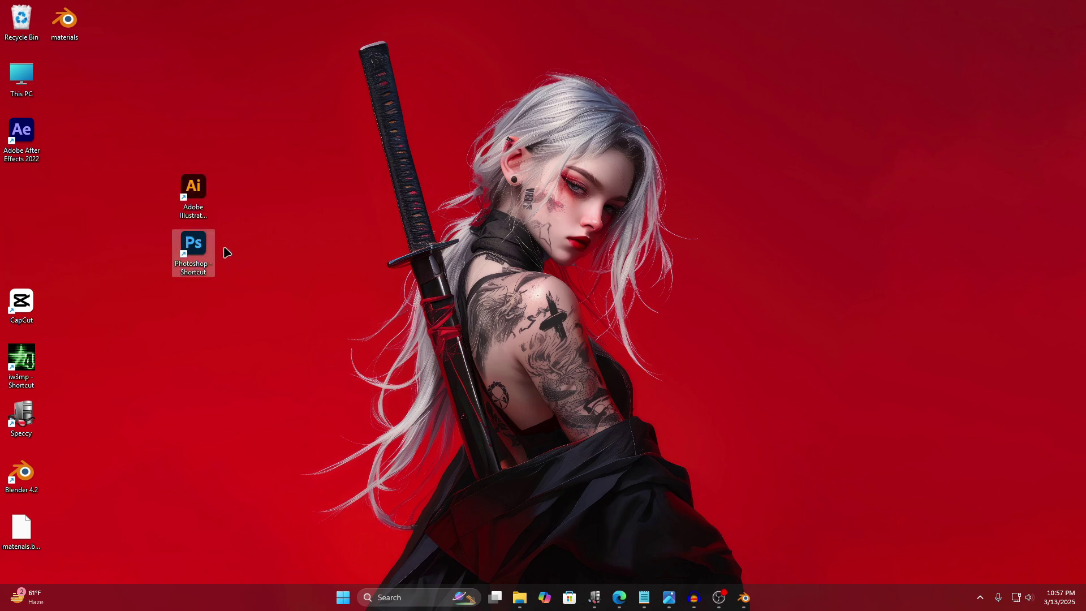
drag(240, 166, 174, 278)
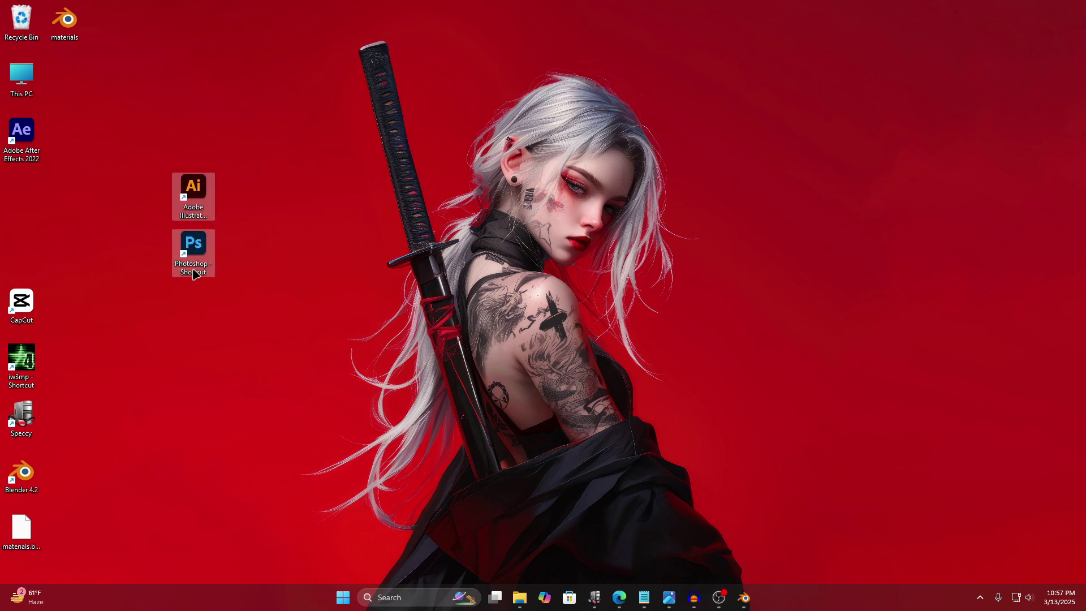
drag(194, 189, 25, 192)
click(340, 198)
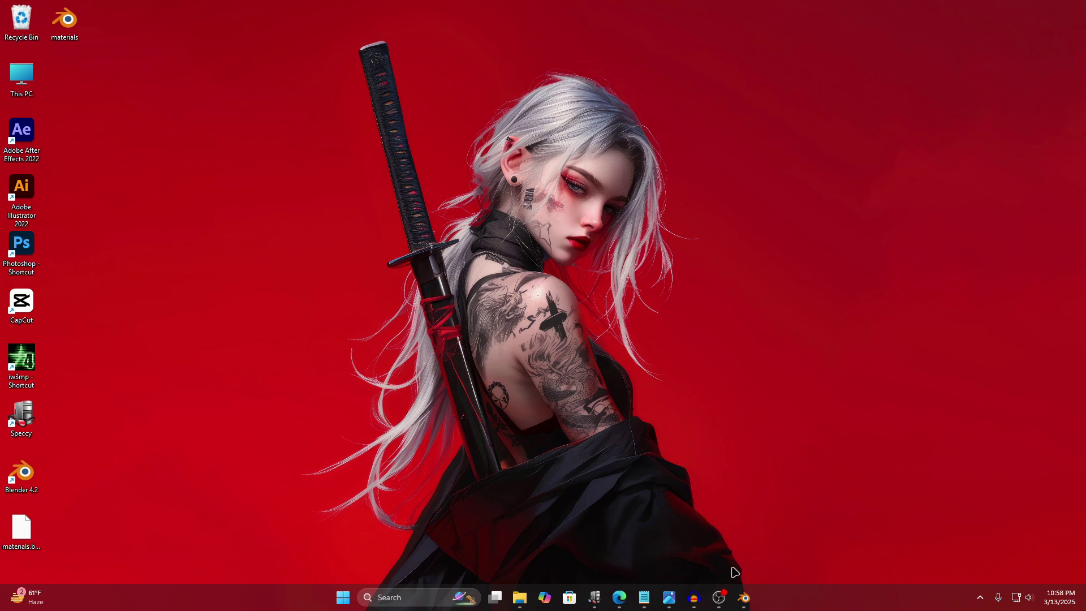
click(744, 599)
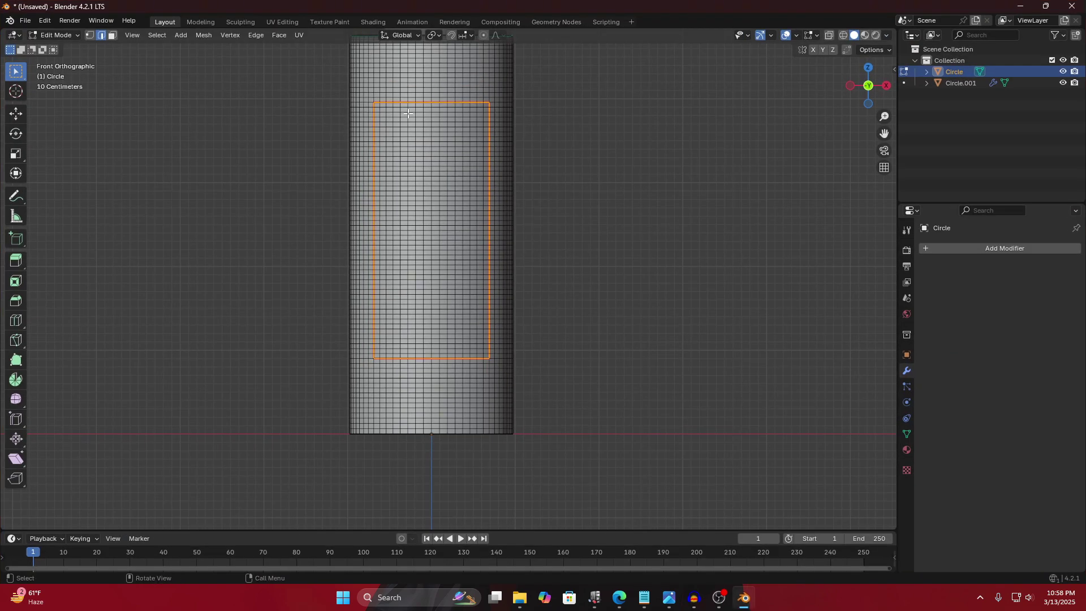
click(644, 598)
scroll(594, 185, down, 2)
scroll(589, 180, up, 1)
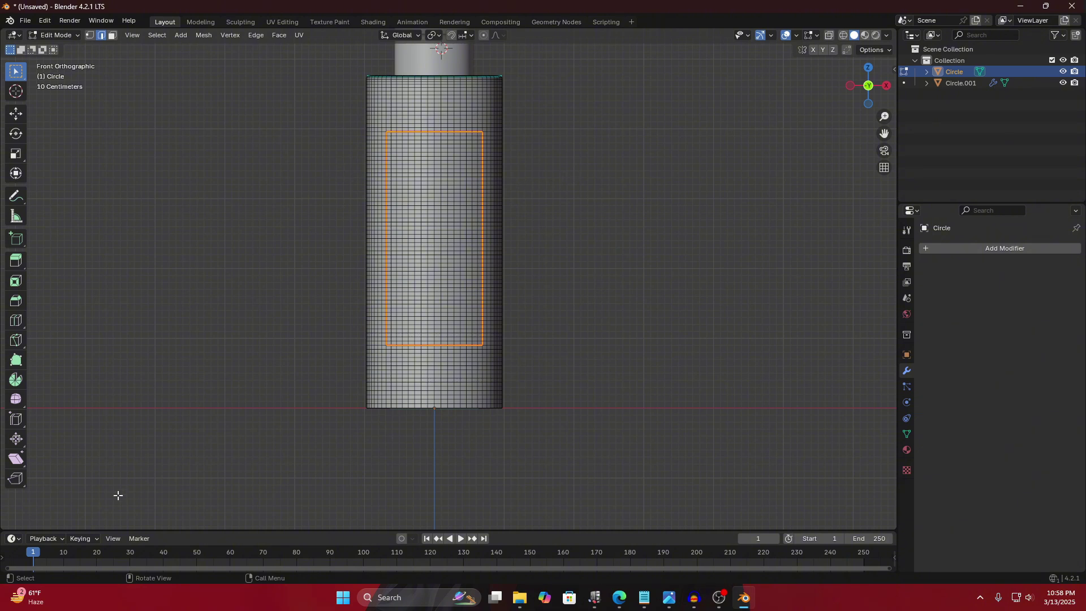
Switch to Material Preview shading, return the bottle body to Object Mode and deselect it.
click(866, 36)
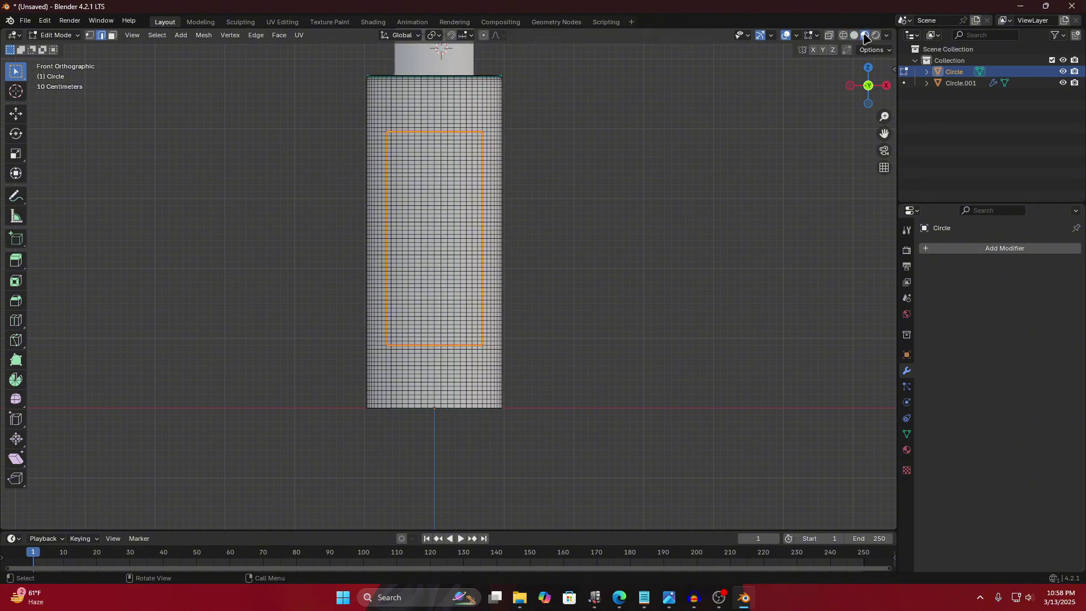
key(Tab)
click(602, 184)
scroll(445, 153, down, 3)
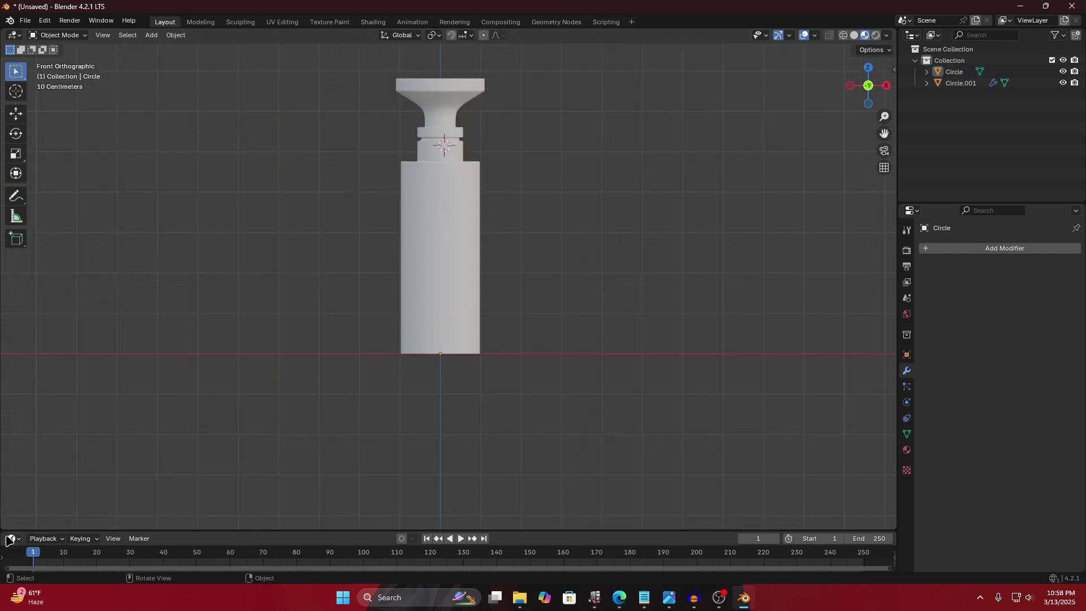
Remove the timeline area, split the viewport horizontally and make the lower area a Shader Editor.
drag(8, 532, 22, 385)
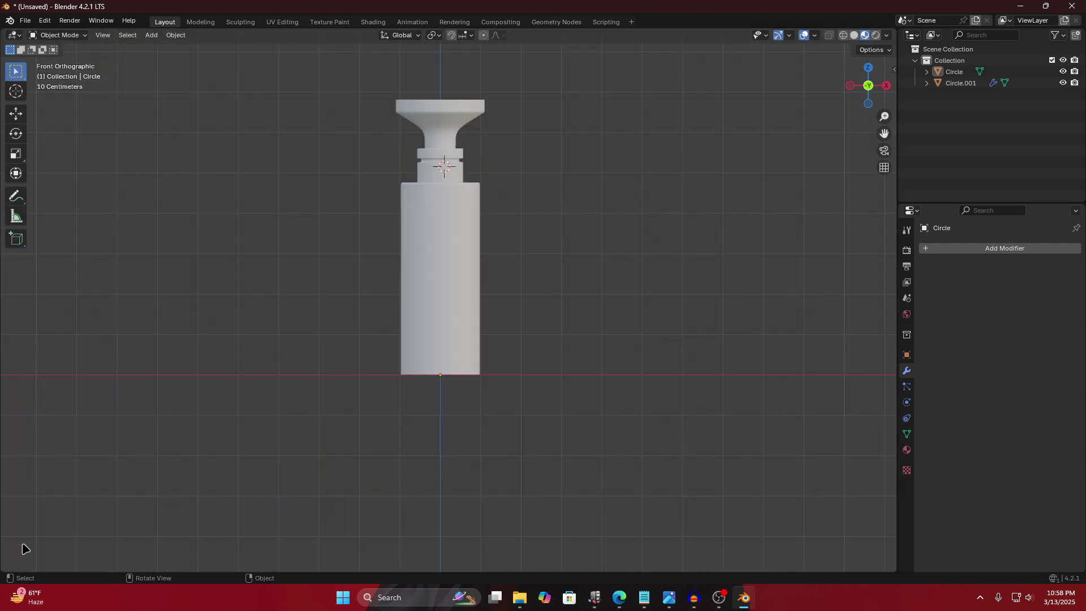
drag(5, 573, 23, 237)
click(14, 243)
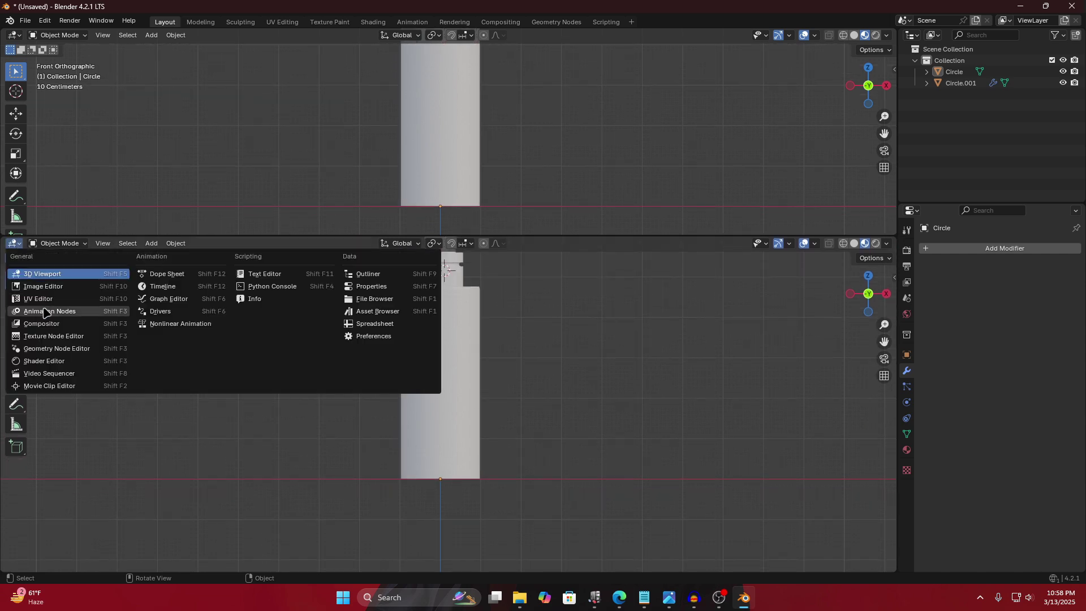
click(65, 360)
Select the bottle body and give it a new material.
click(455, 159)
click(473, 244)
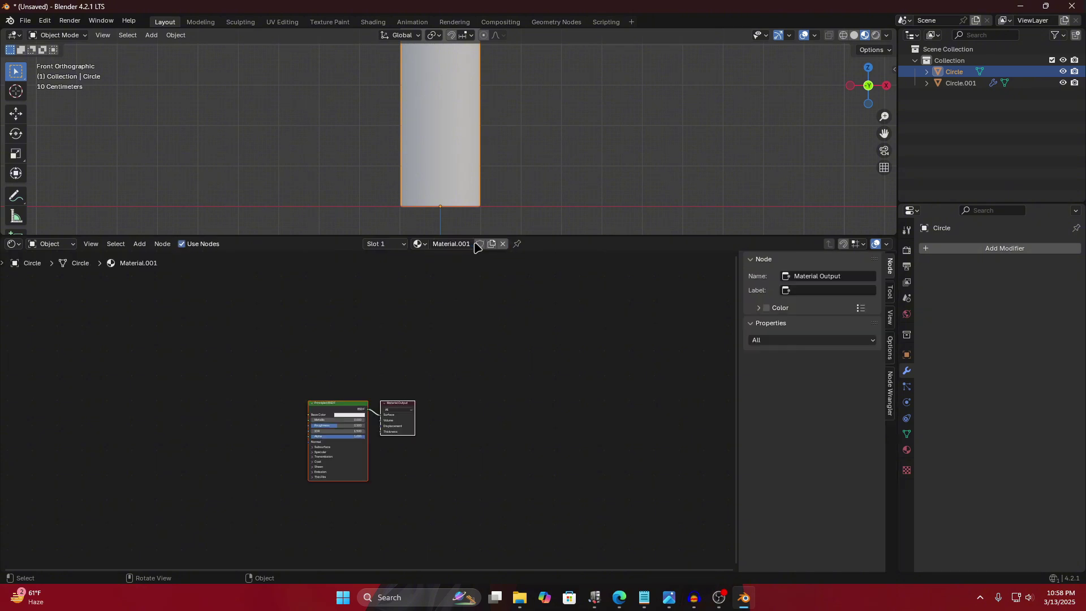
scroll(436, 373, up, 5)
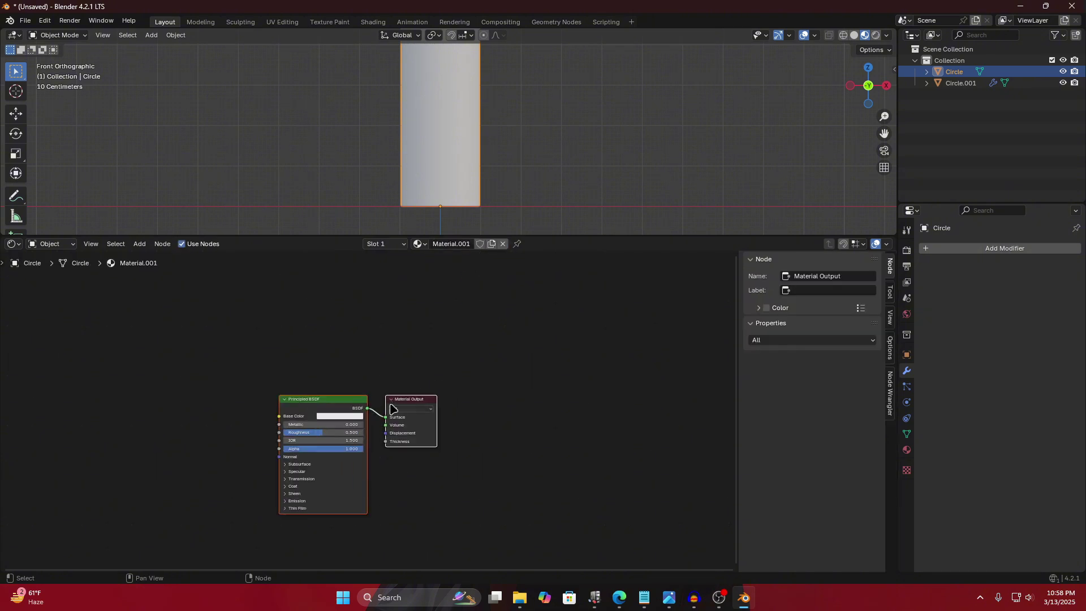
Tint the Principled BSDF's base color blue-violet, about hue 0.657 and saturation 0.680.
click(327, 421)
drag(346, 275, 358, 261)
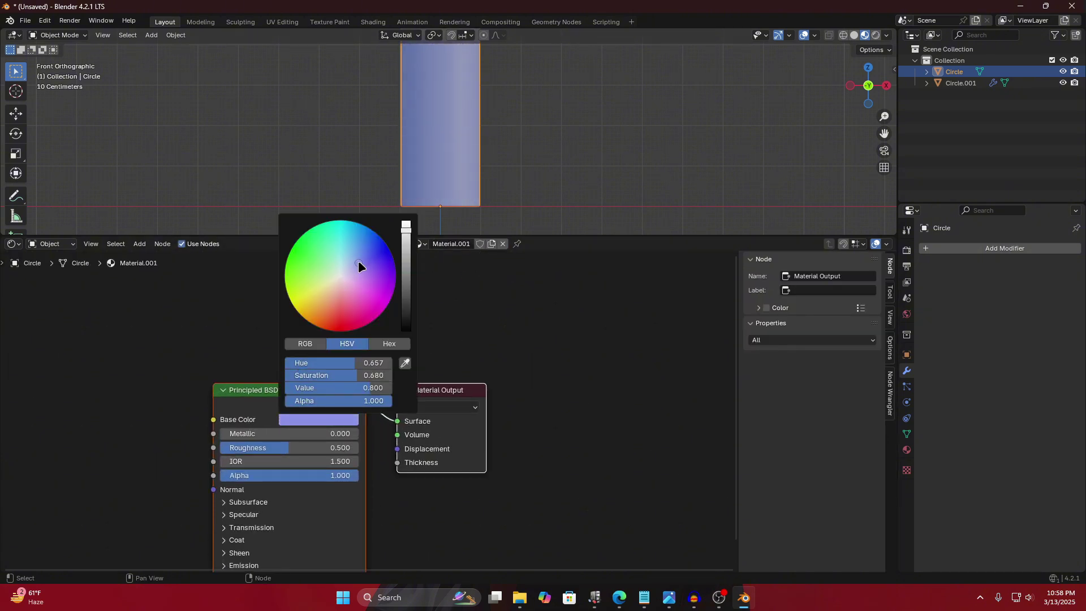
scroll(380, 364, down, 2)
alt+drag(381, 363, 301, 292)
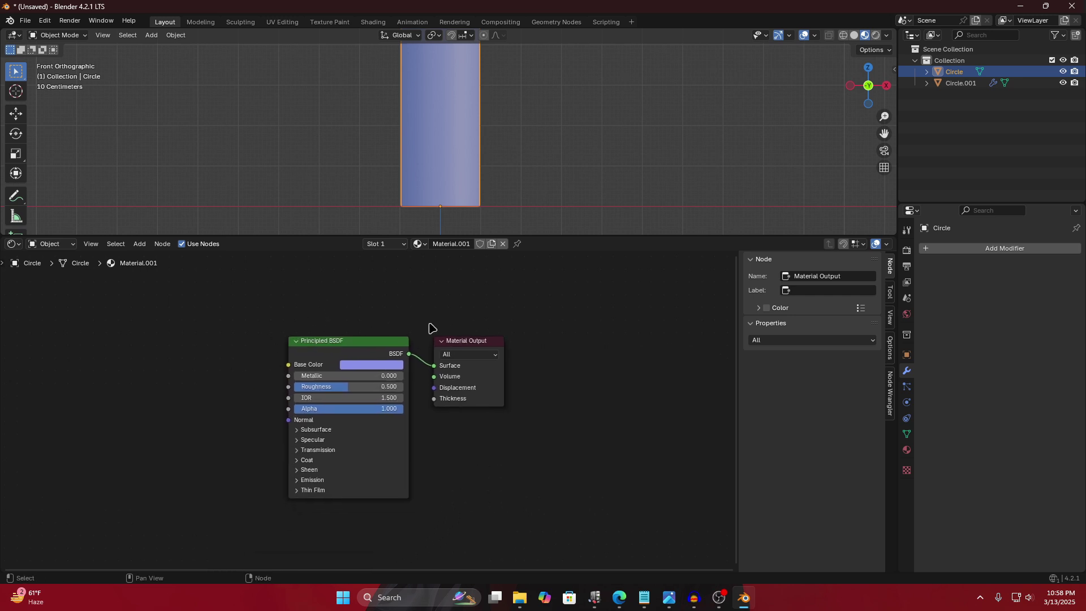
Delete the tinted Principled BSDF node and move the Material Output node further to the right to make room.
ctrl+right_drag(432, 330, 413, 412)
click(368, 343)
key(x)
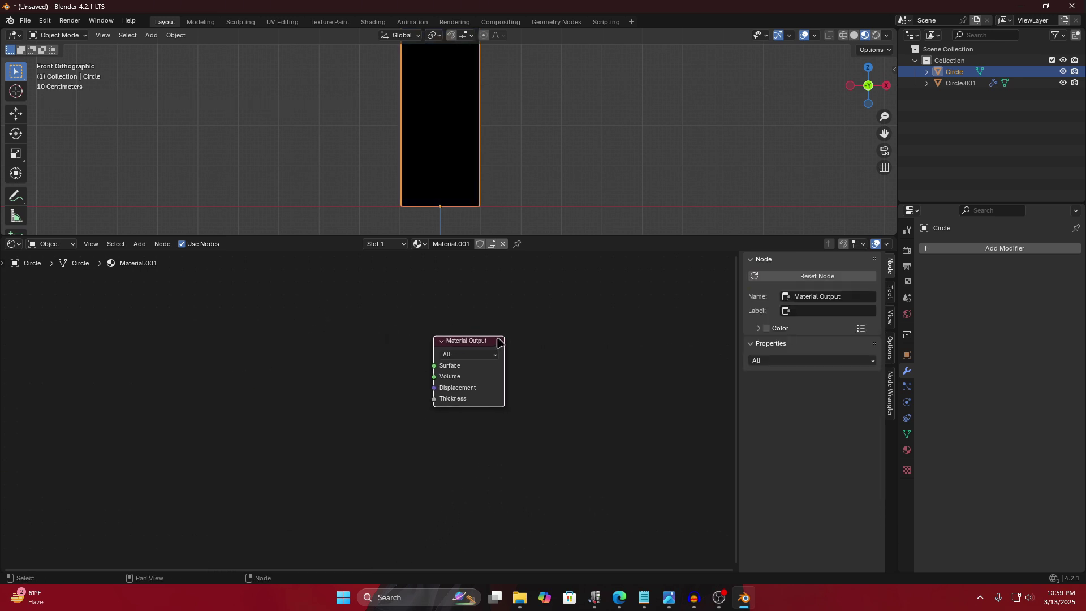
drag(498, 342, 613, 306)
Add a fresh Principled BSDF node to the left of the Material Output.
key(shift+a)
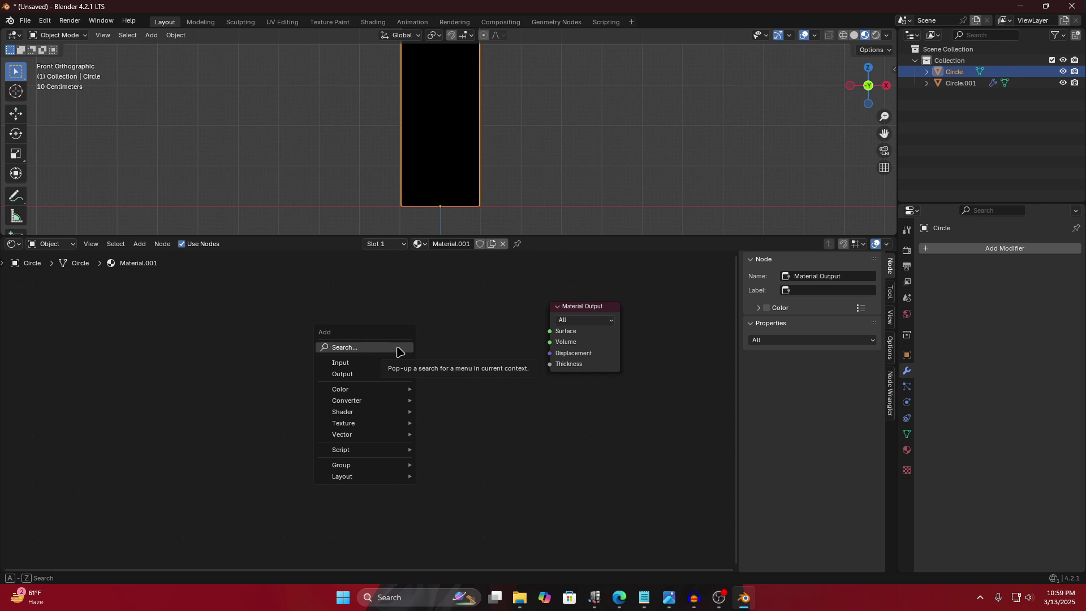
text(prin)
key(Return)
click(247, 307)
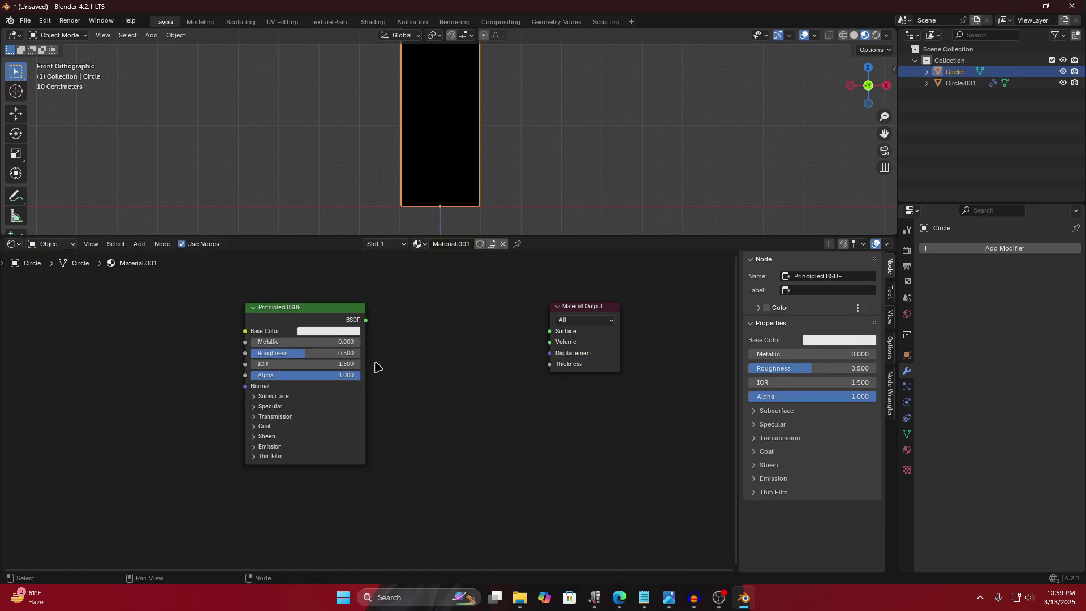
Add a Glass BSDF node and place it below and between the Principled BSDF and the Material Output.
key(shift+a)
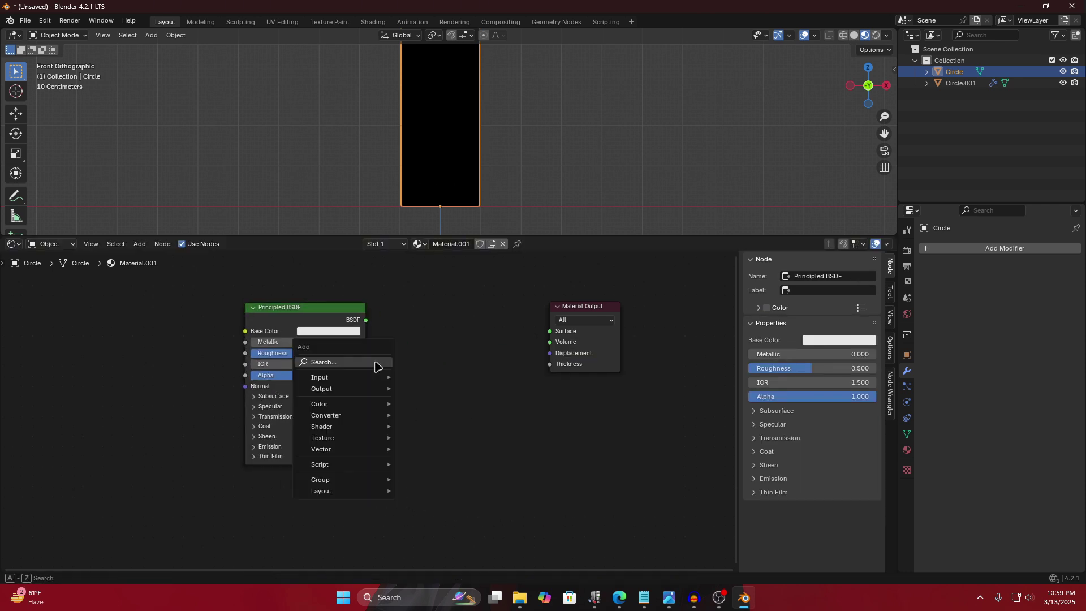
text(GLA)
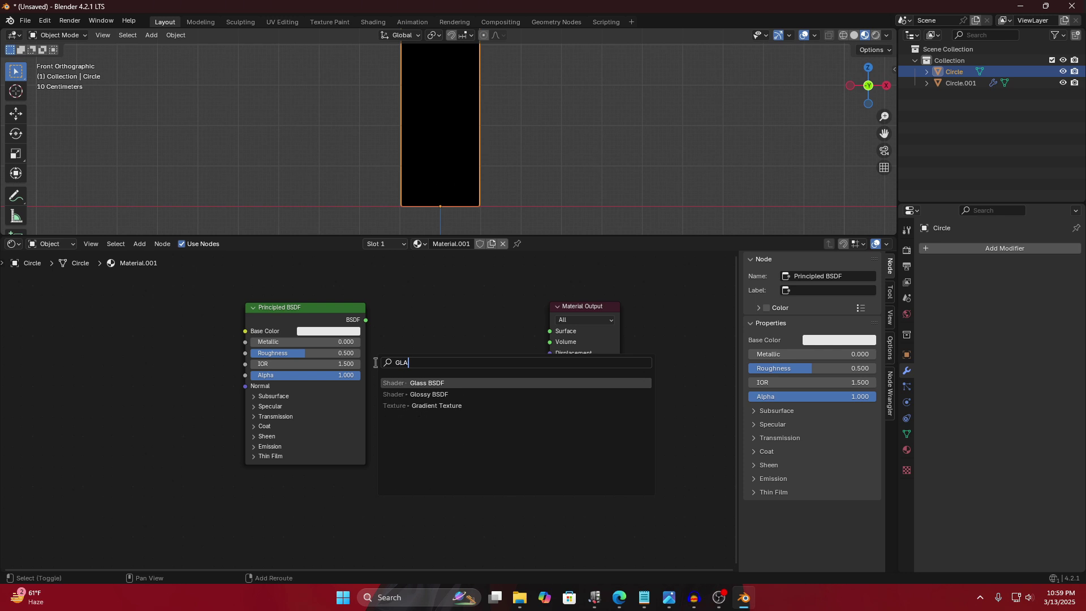
key(Return)
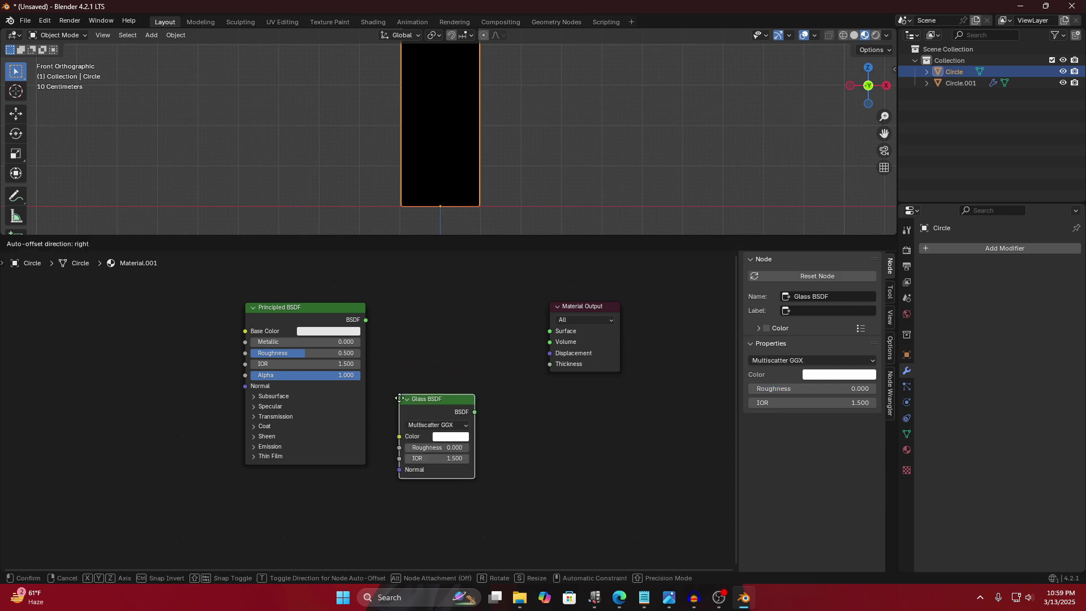
click(404, 421)
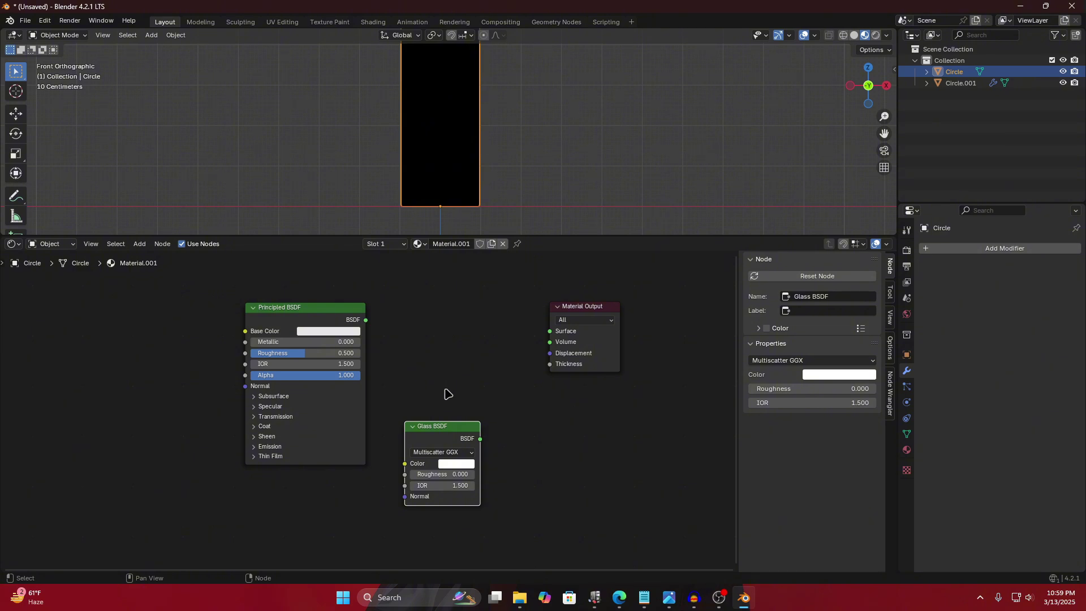
Try the Principled BSDF and the Glass BSDF in turn as the Material Output's surface, and cut the link.
mouse_move(585, 308)
mouse_down()
mouse_move(601, 307)
mouse_move(569, 312)
mouse_up()
drag(359, 319, 533, 335)
drag(480, 439, 533, 334)
scroll(430, 133, down, 2)
scroll(430, 132, up, 2)
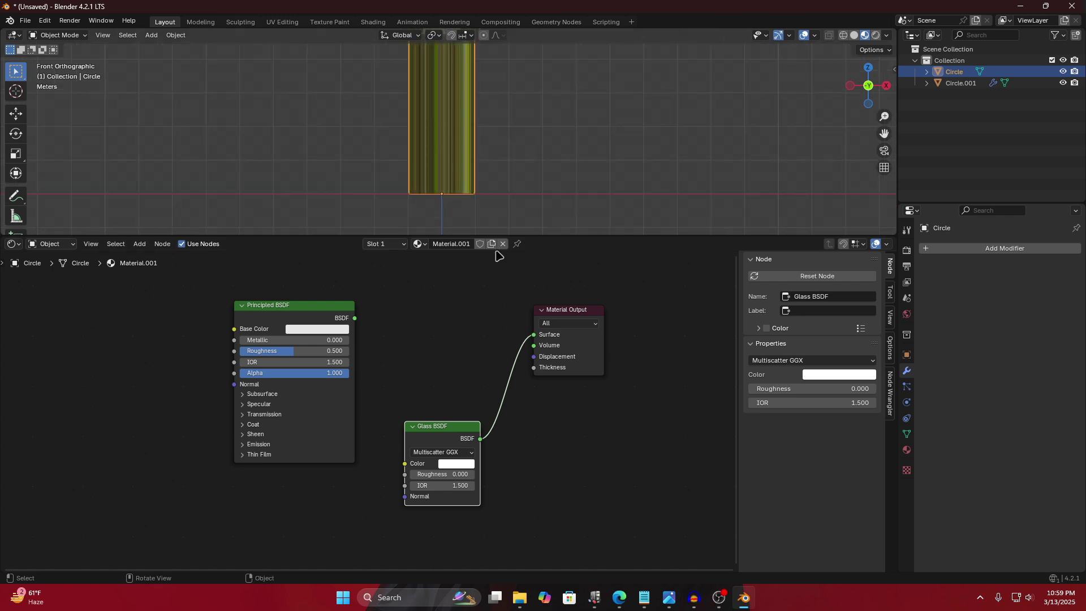
ctrl+right_drag(519, 367, 449, 360)
Add a Mix Shader node between the Principled BSDF and the Material Output.
key(shift+a)
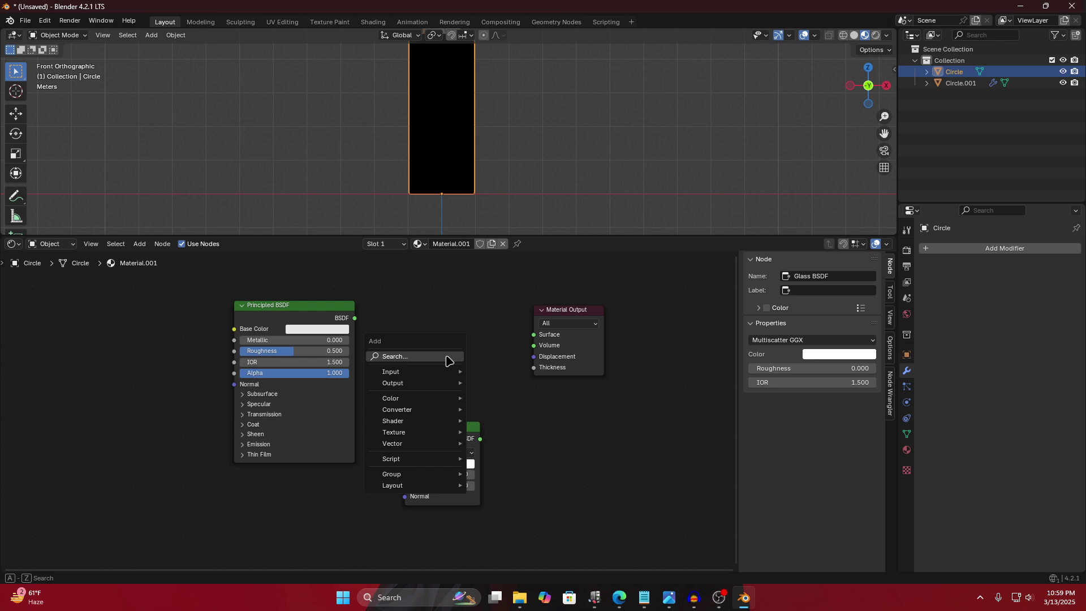
text(SHAD)
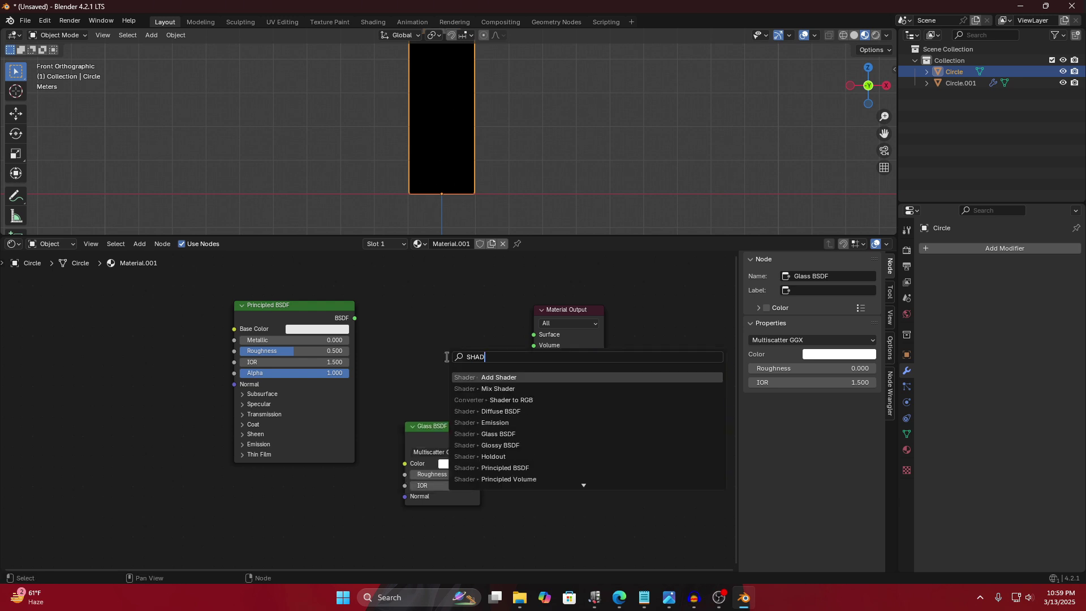
click(492, 389)
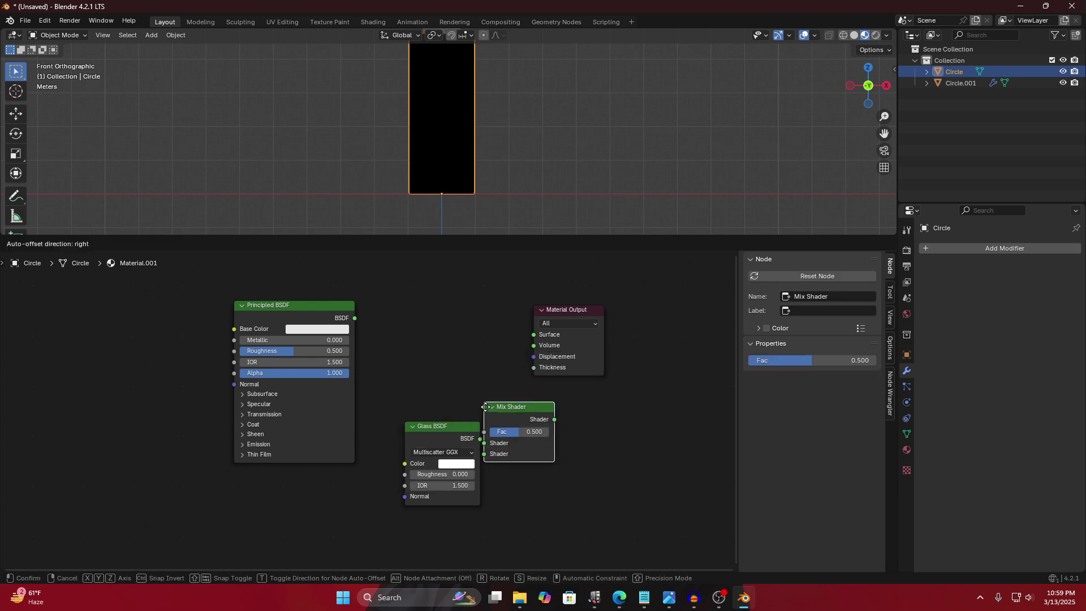
click(415, 309)
Link the Principled and Glass BSDFs into the Mix Shader and its output to Surface, and space the nodes out.
drag(355, 318, 415, 349)
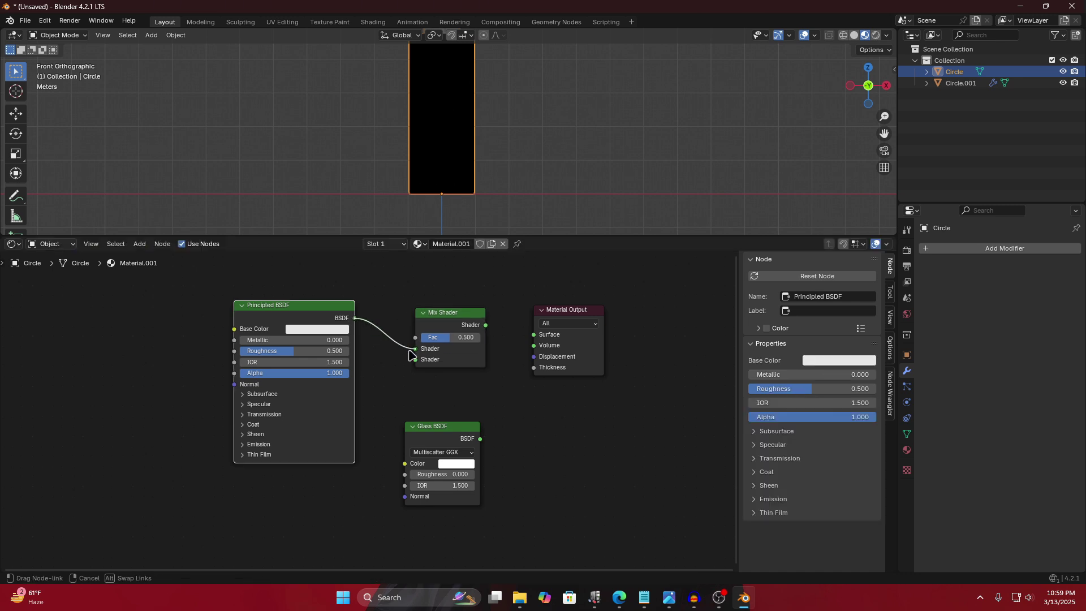
drag(480, 439, 415, 359)
drag(485, 325, 534, 334)
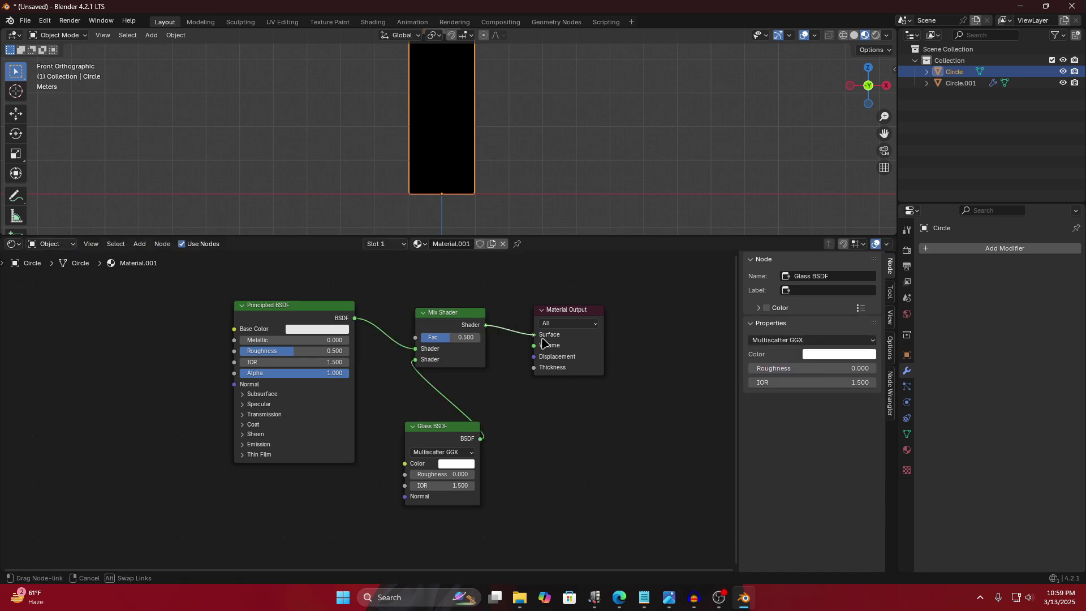
scroll(461, 136, up, 3)
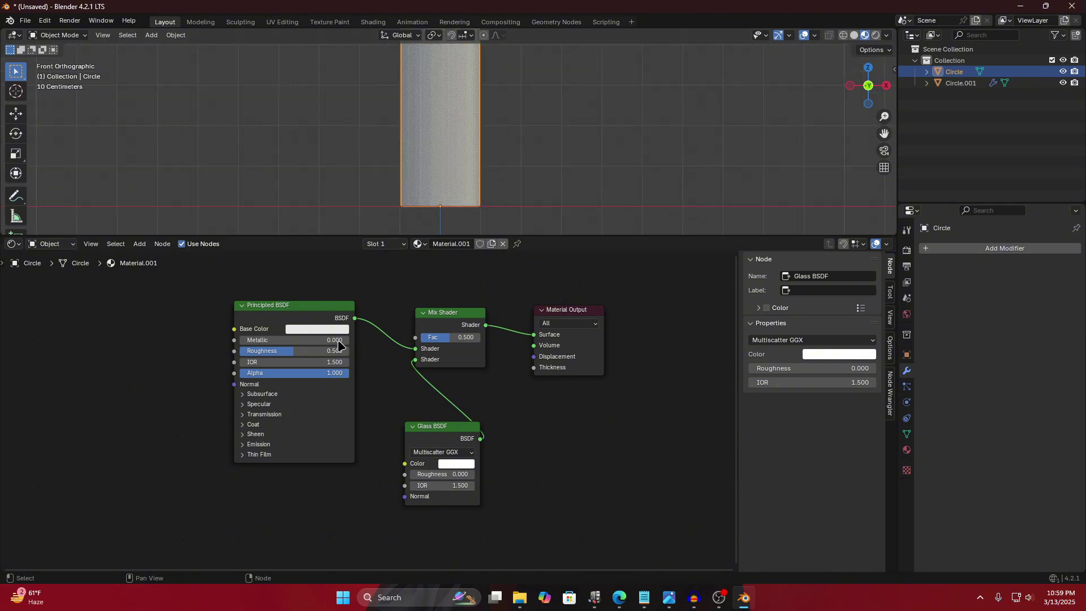
drag(306, 308, 282, 313)
drag(436, 427, 418, 421)
Try a Mix Shader factor of 1.000 and undo it.
drag(452, 338, 475, 338)
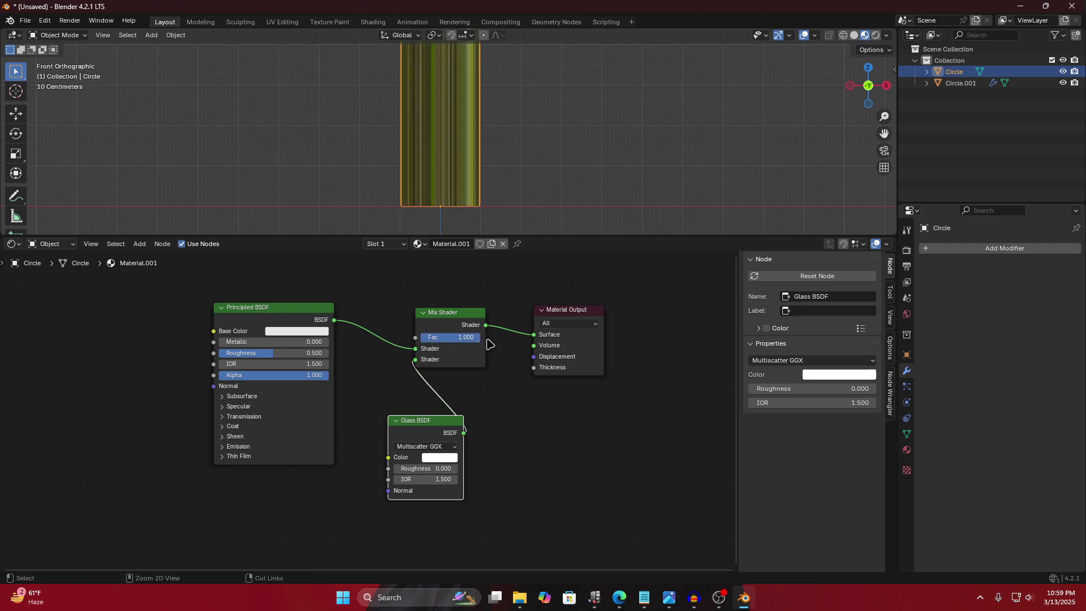
key(ctrl+z)
Add an Image Texture node to the upper left of the Principled BSDF.
scroll(412, 311, down, 2)
ctrl+scroll(415, 320, left, 3)
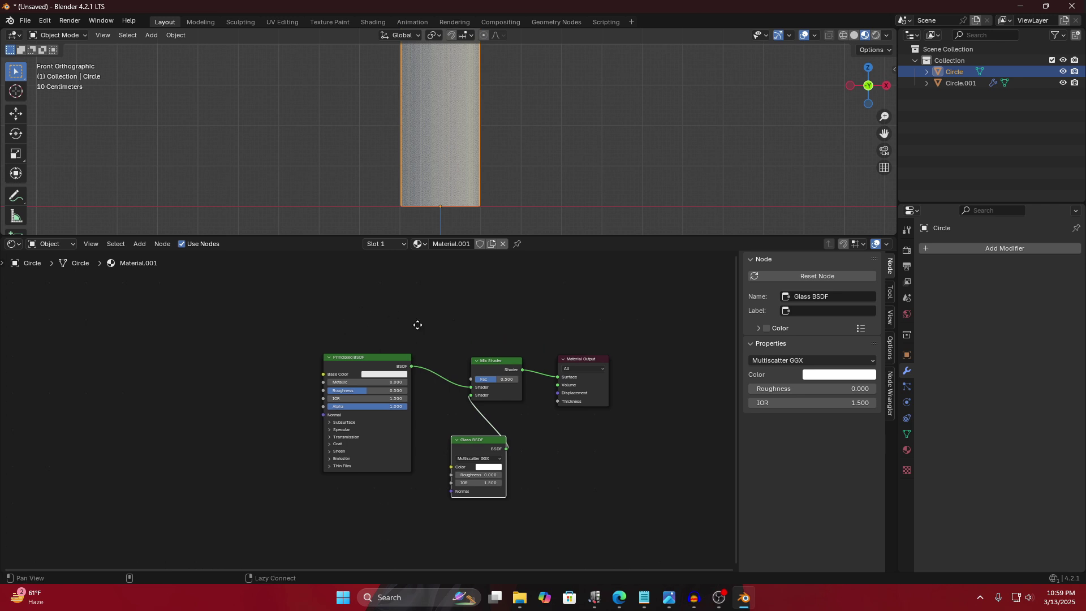
key(shift+a)
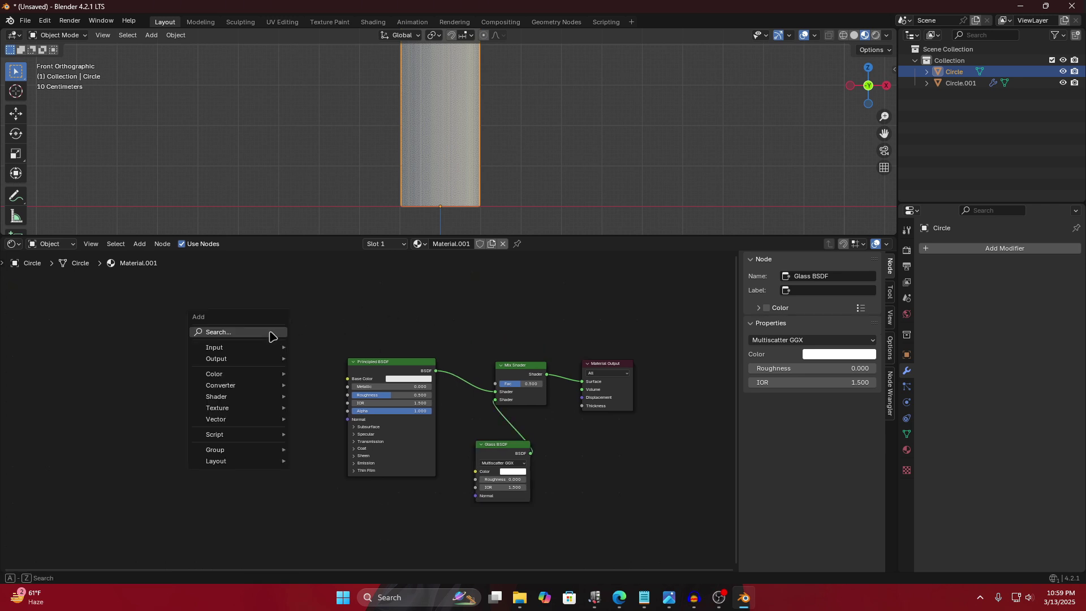
text(IAMGE)
key(Return)
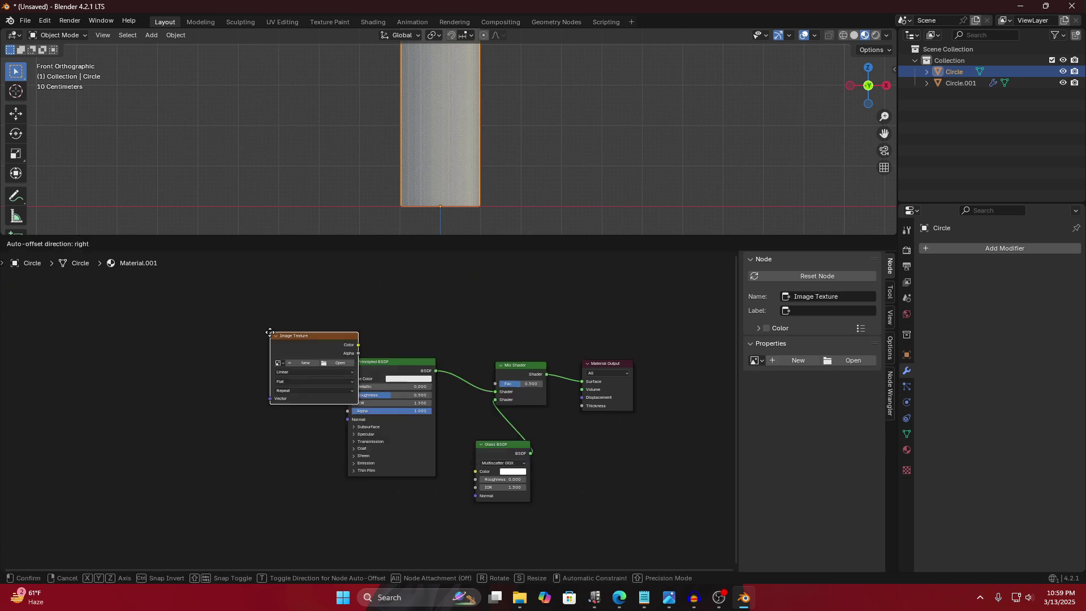
click(221, 321)
Duplicate the Image Texture node and place the copy below the original.
key(shift+s)
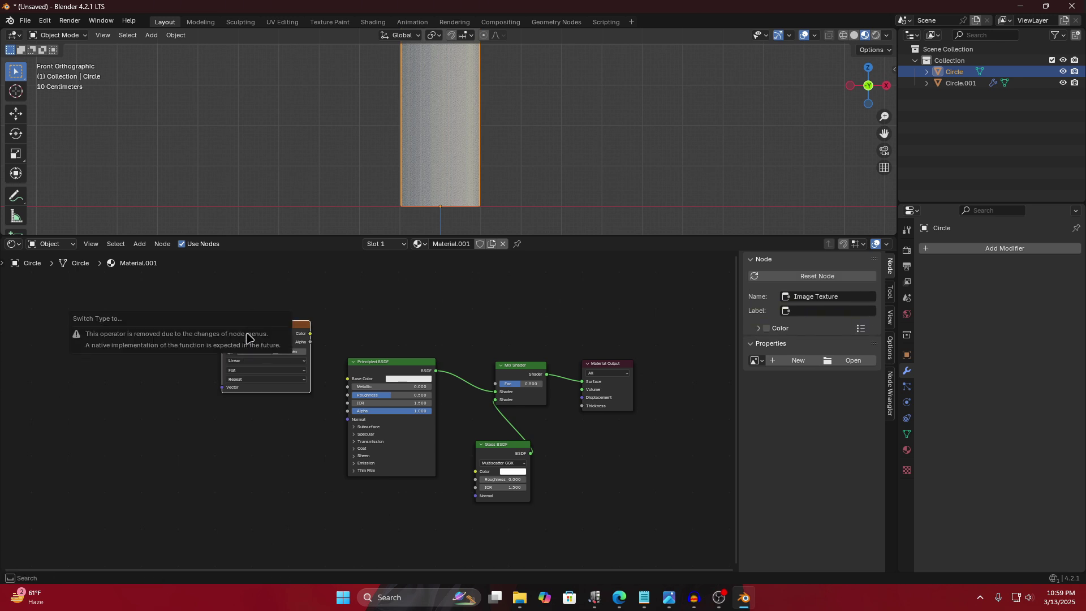
key(Escape)
key(shift+d)
click(260, 477)
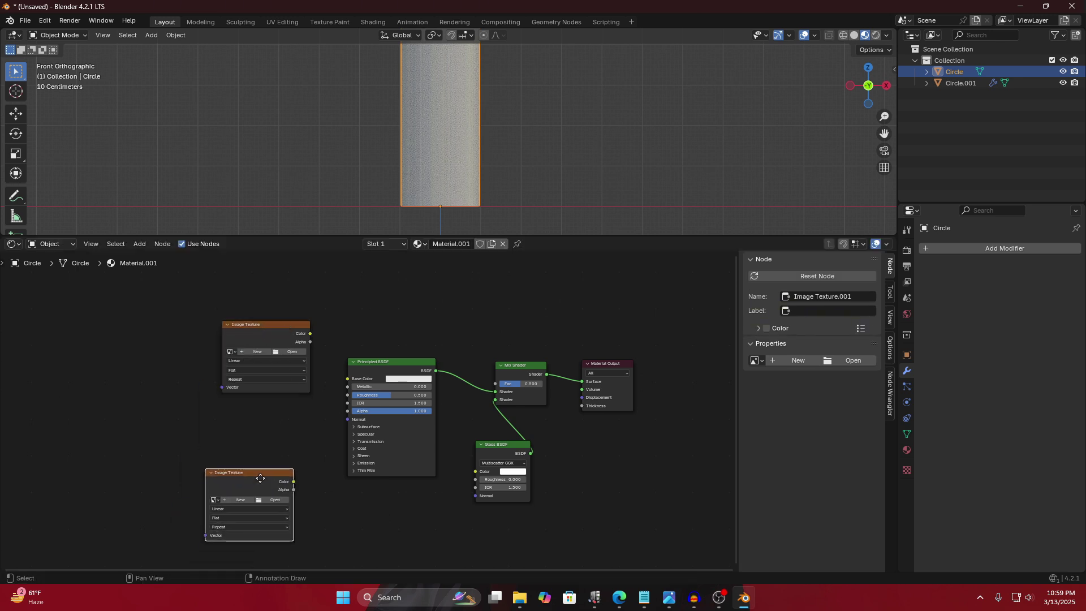
drag(260, 478, 251, 438)
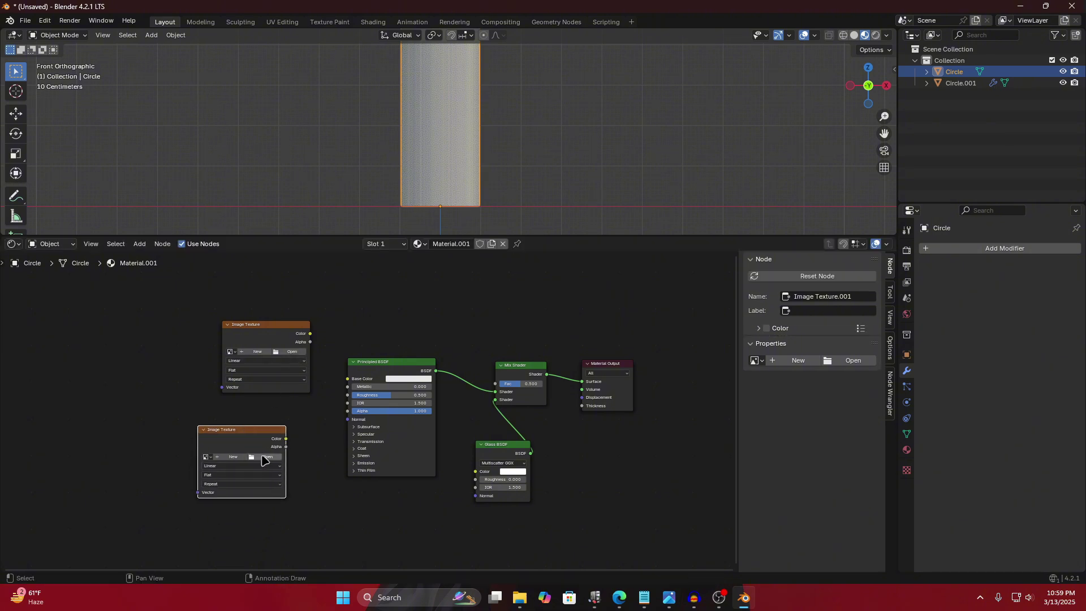
Load the label image x (2).png from the Downloads folder into the lower Image Texture node.
click(263, 459)
click(308, 238)
scroll(535, 307, down, 3)
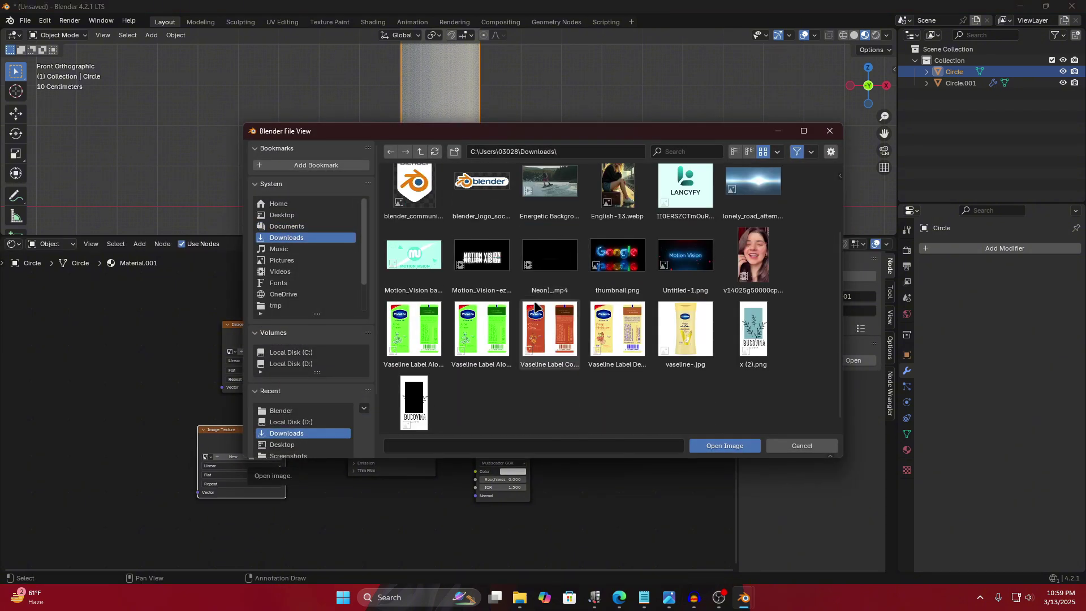
double_click(754, 328)
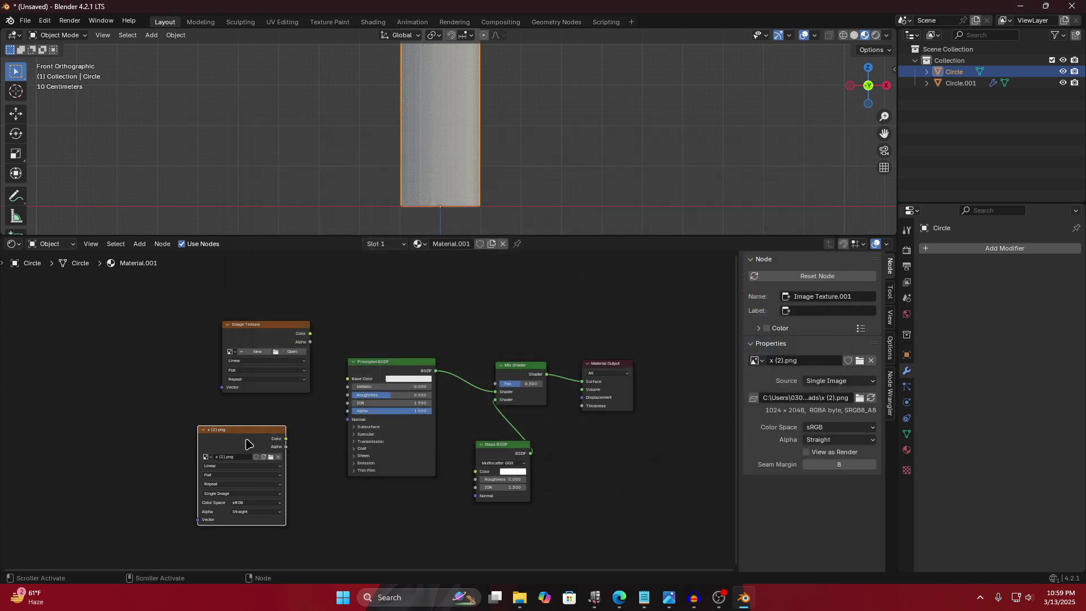
Link the x (2).png texture's color output to the Principled BSDF's Base Color and inspect the bottle body.
drag(248, 444, 347, 379)
scroll(455, 130, down, 3)
scroll(461, 124, up, 5)
scroll(460, 121, down, 1)
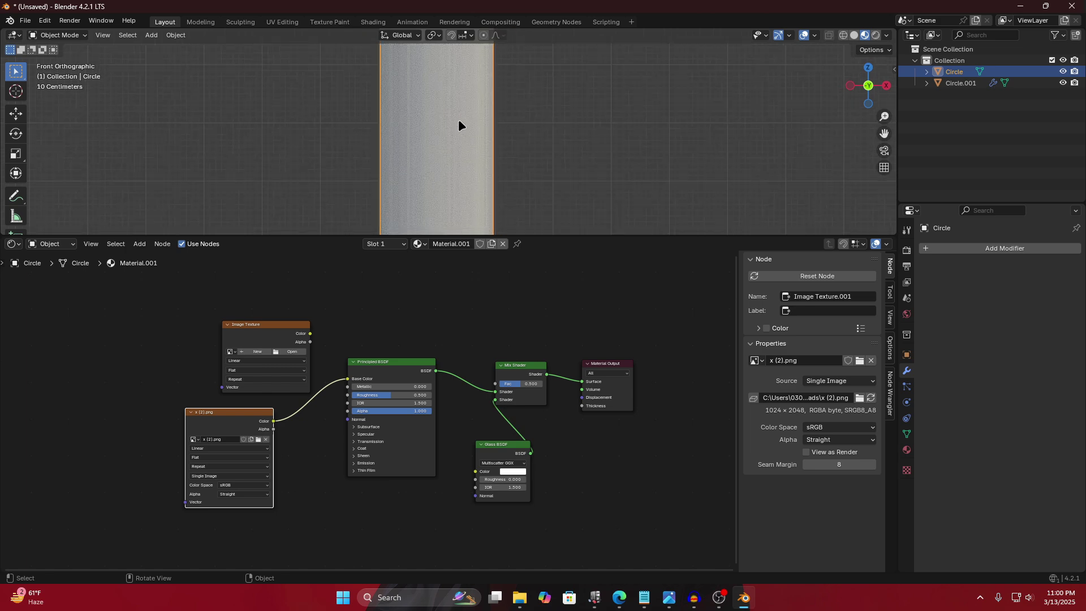
shift+middle_drag(459, 125, 443, 138)
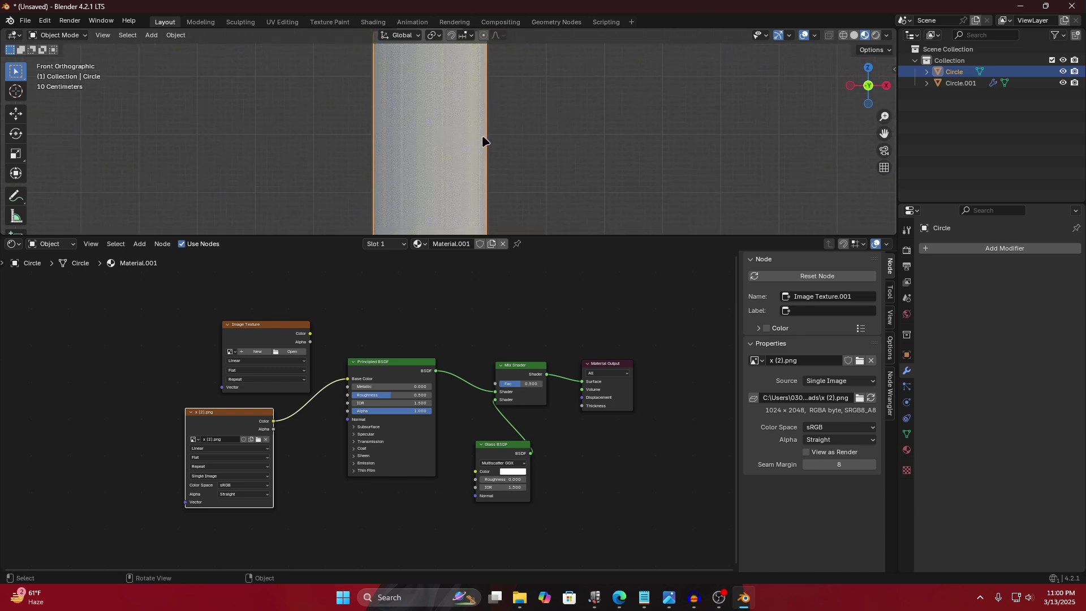
scroll(445, 141, down, 3)
scroll(443, 140, up, 2)
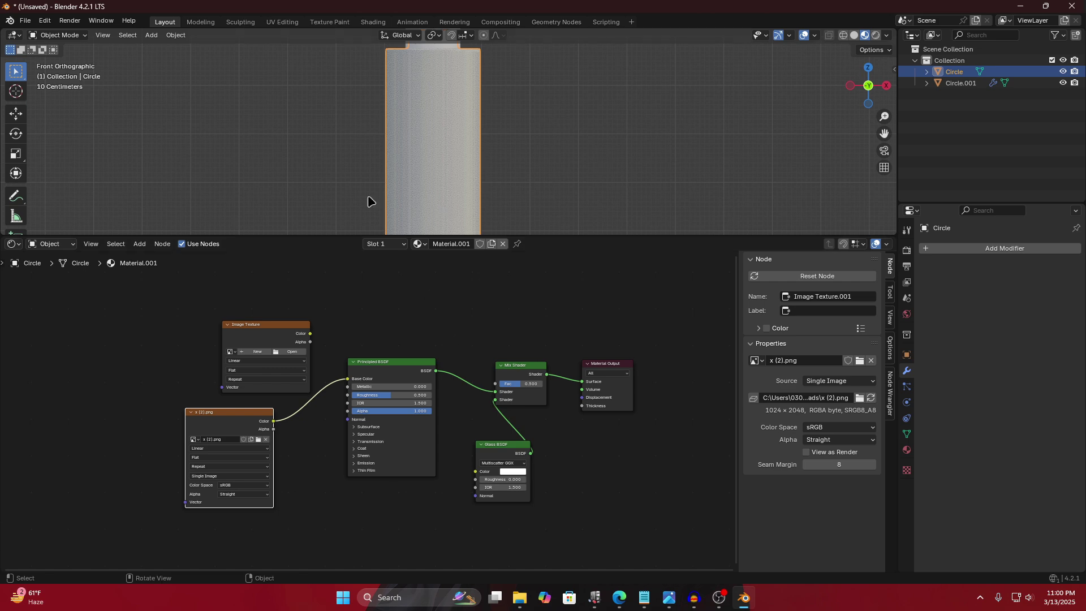
Switch to the UV Editing workspace and show the bottle body from the front in face select mode.
click(282, 22)
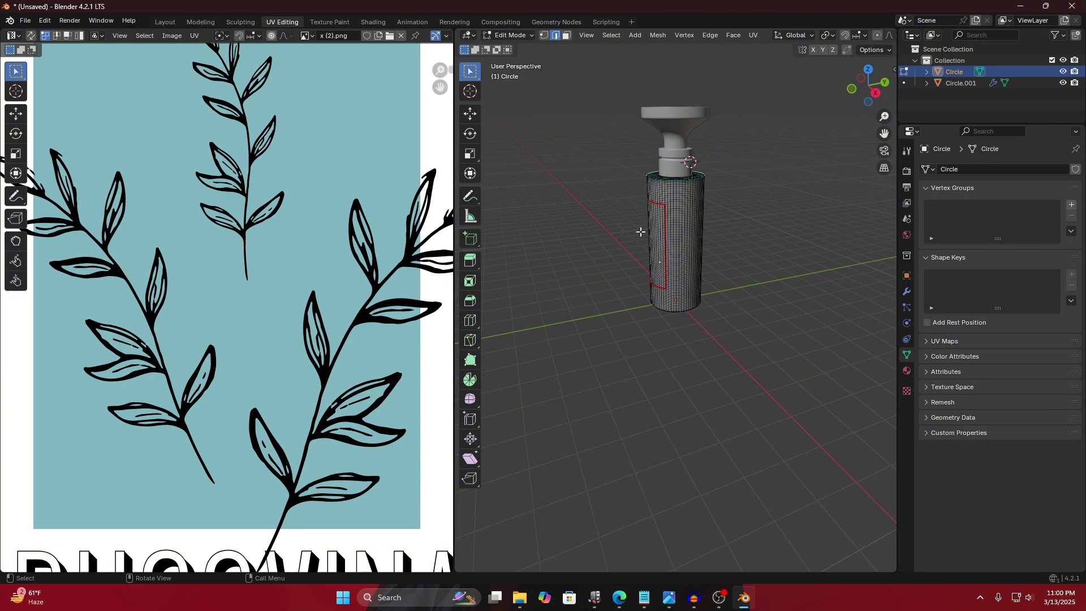
key(KP_1)
scroll(642, 243, up, 5)
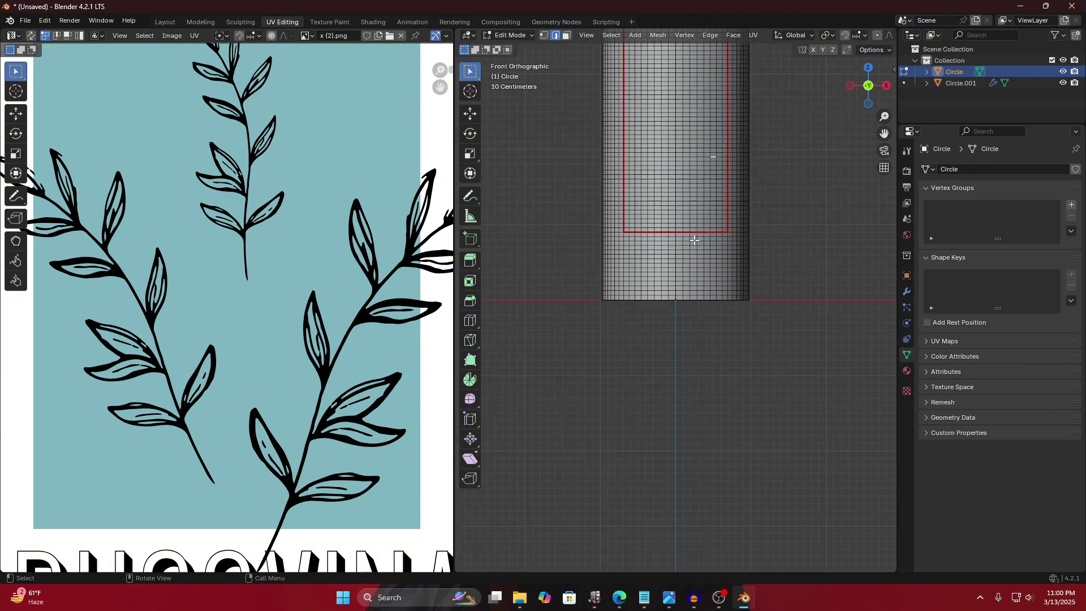
key(3)
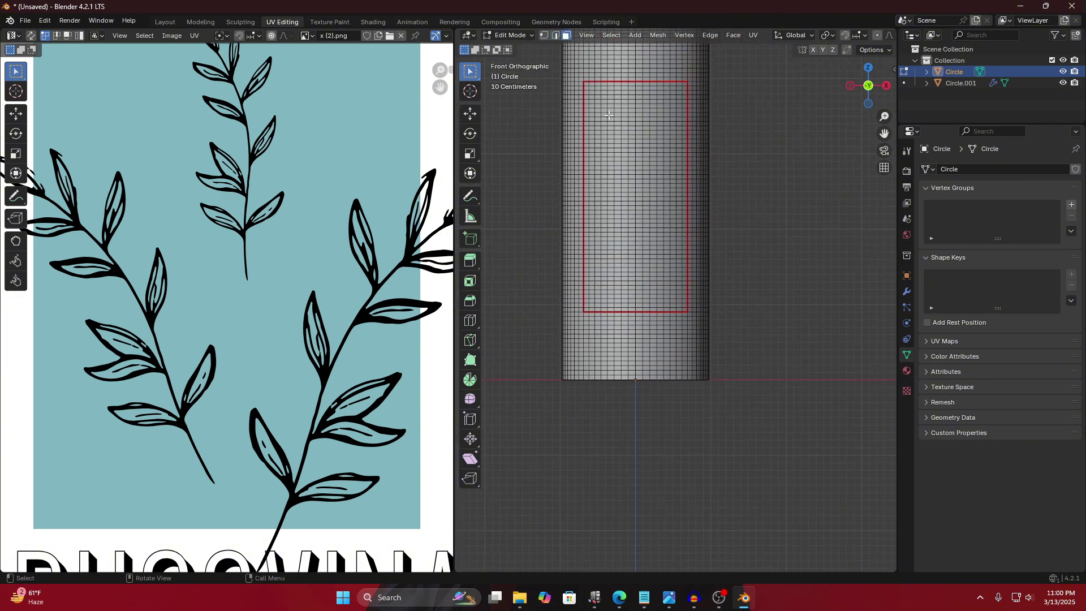
Frame the whole label image in the UV Editor and select all faces inside the rectangular seam on the body.
key(Home)
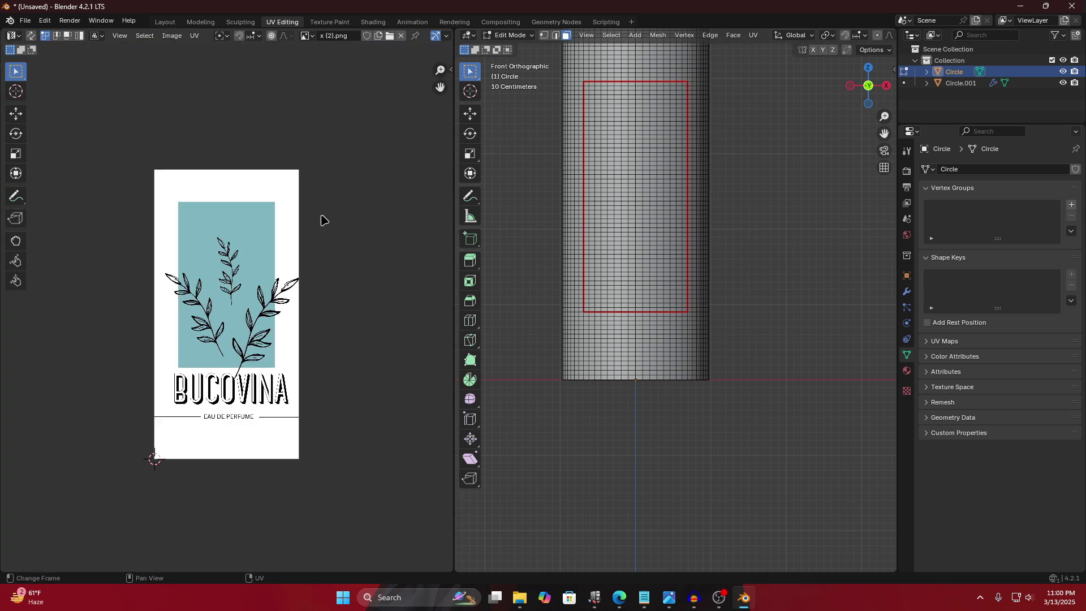
scroll(566, 149, up, 2)
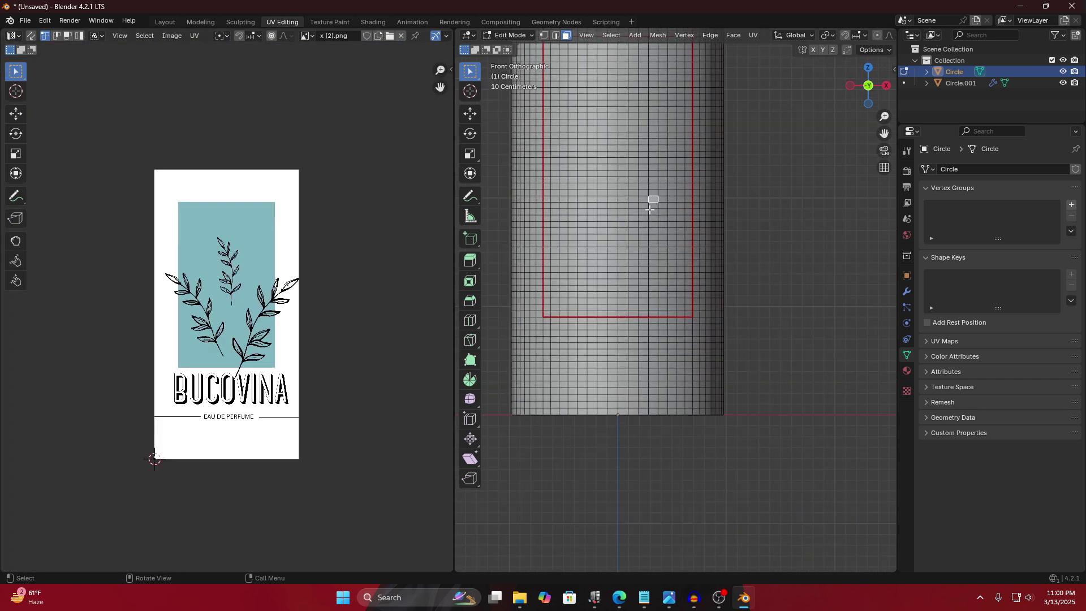
key(l)
scroll(628, 117, down, 3)
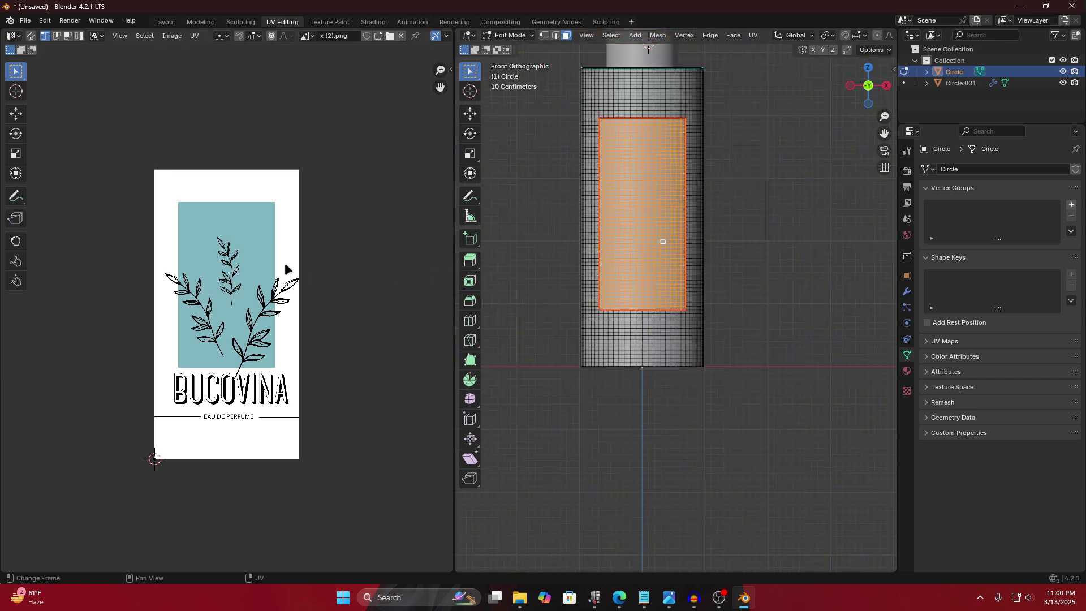
scroll(620, 186, down, 1)
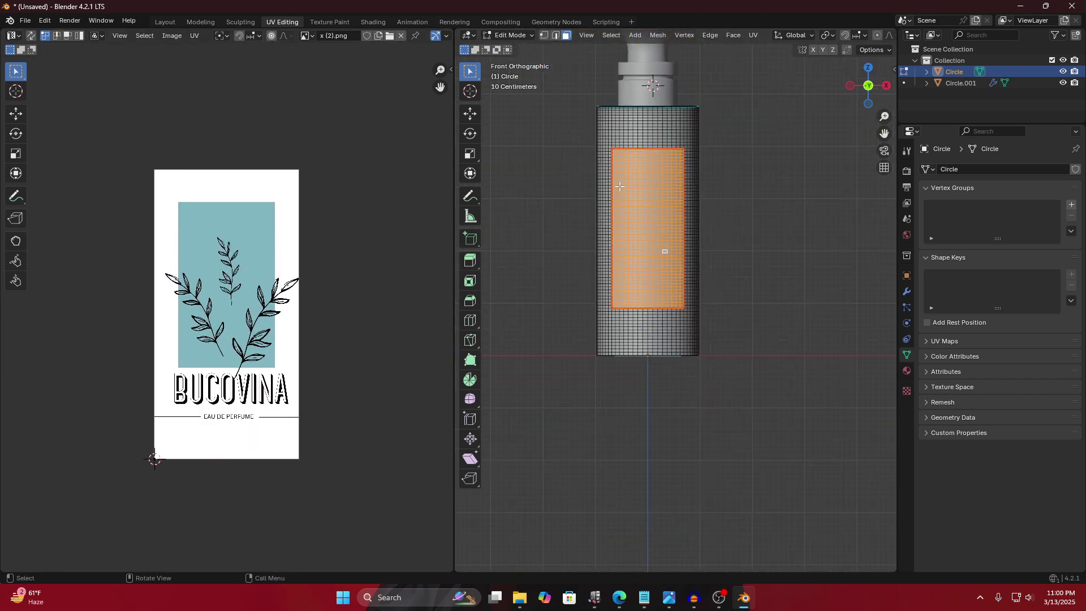
Unwrap the selected label faces on the bottle's front and display the model in Material Preview shading.
key(u)
click(614, 188)
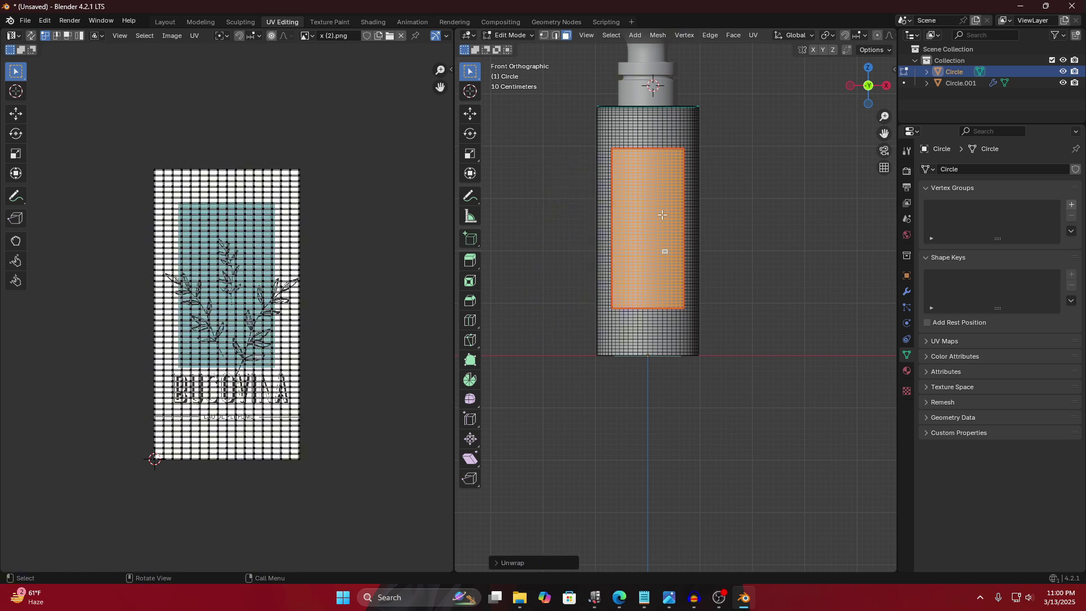
scroll(758, 170, down, 3)
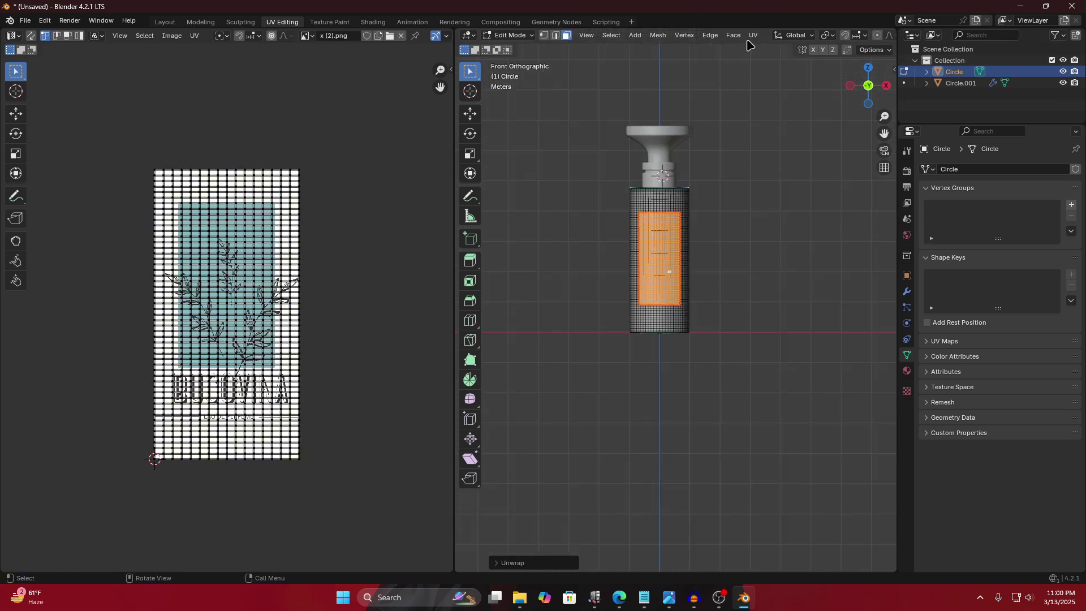
scroll(755, 39, down, 4)
click(866, 35)
scroll(665, 223, up, 6)
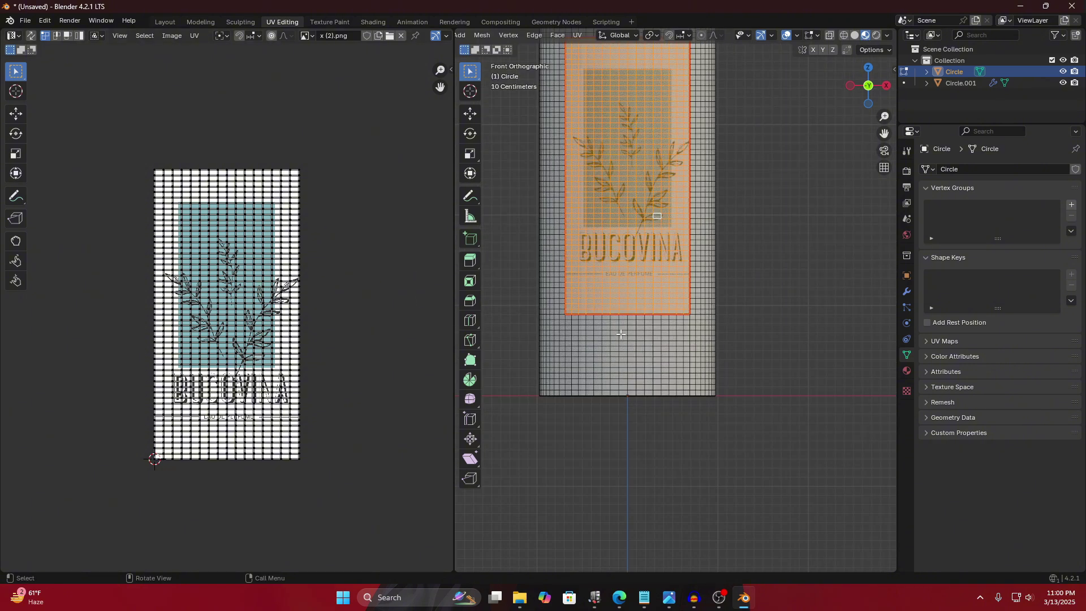
Return the bottle to Object Mode and switch to the Layout workspace.
key(Tab)
scroll(645, 199, down, 4)
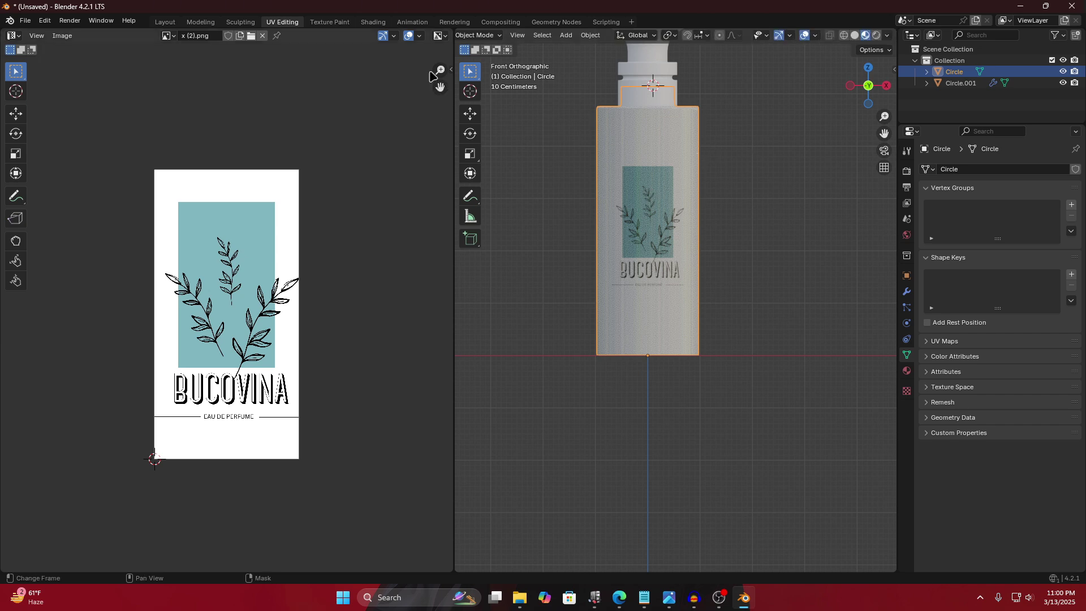
click(164, 22)
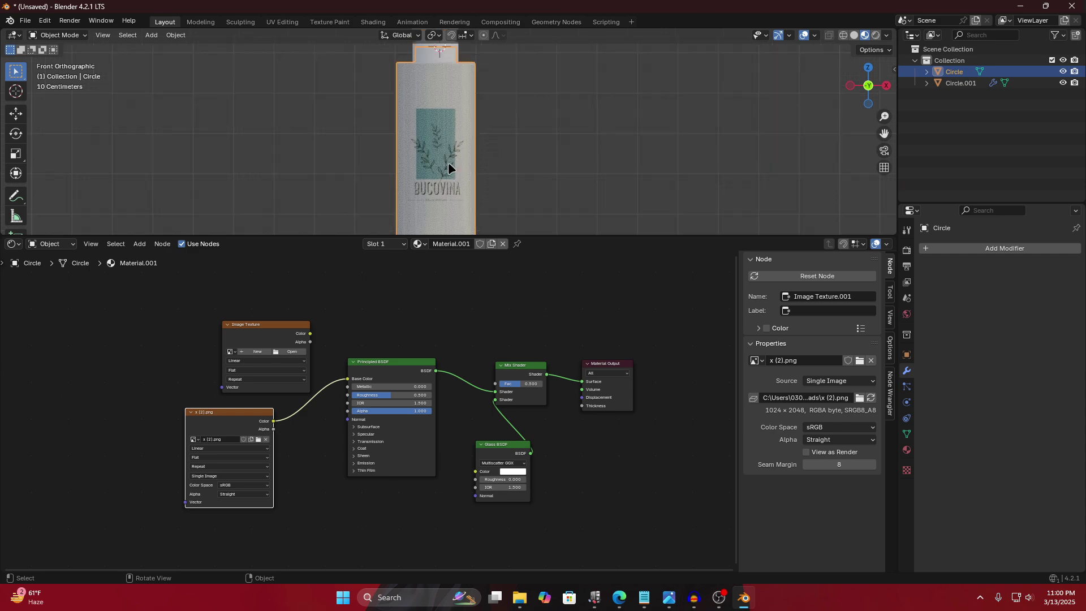
Examine the material's shader nodes and the label texture on the bottle from several angles.
scroll(362, 430, up, 2)
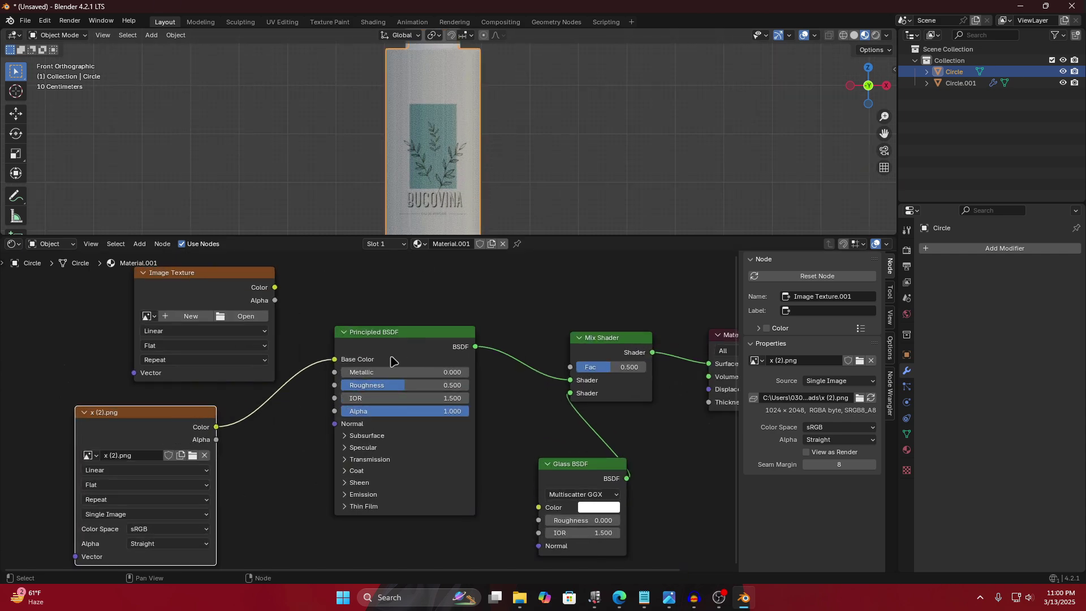
mouse_move(437, 150)
middle_down()
mouse_move(440, 134)
mouse_move(526, 145)
mouse_move(285, 139)
mouse_move(440, 138)
mouse_move(415, 136)
mouse_move(480, 157)
mouse_move(504, 108)
mouse_move(492, 77)
mouse_move(503, 85)
mouse_move(461, 121)
mouse_move(611, 148)
mouse_move(543, 141)
mouse_move(616, 141)
mouse_move(411, 159)
mouse_move(375, 141)
mouse_move(348, 97)
mouse_move(436, 130)
middle_up()
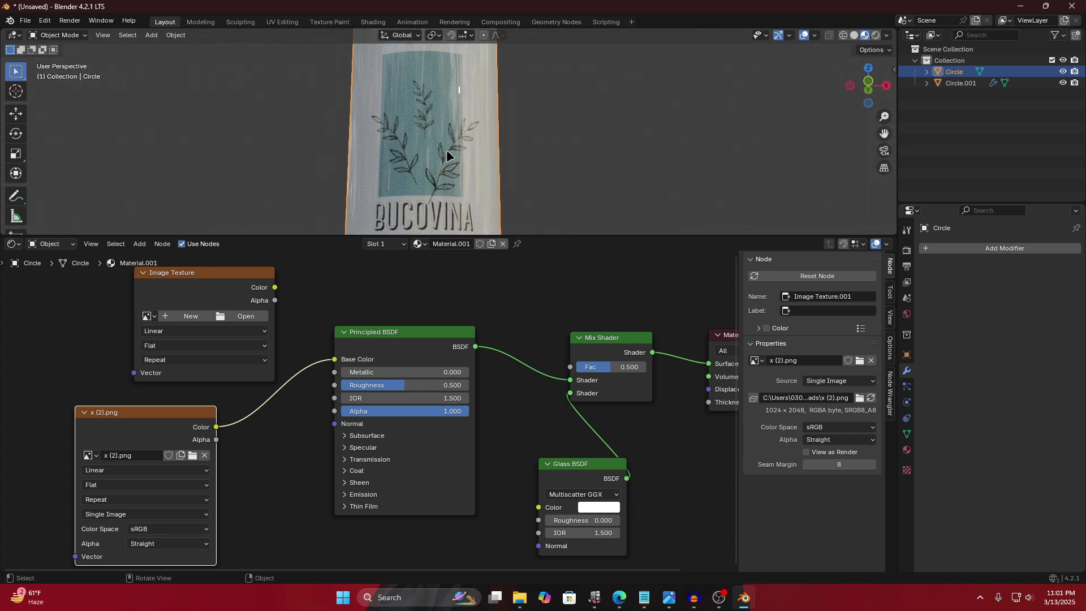
scroll(445, 150, down, 2)
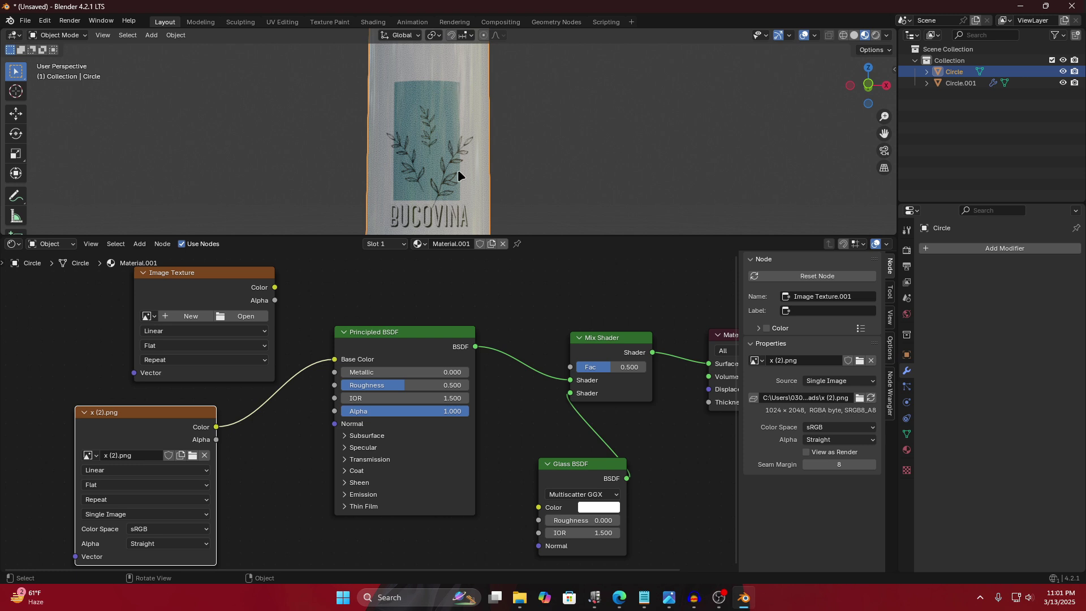
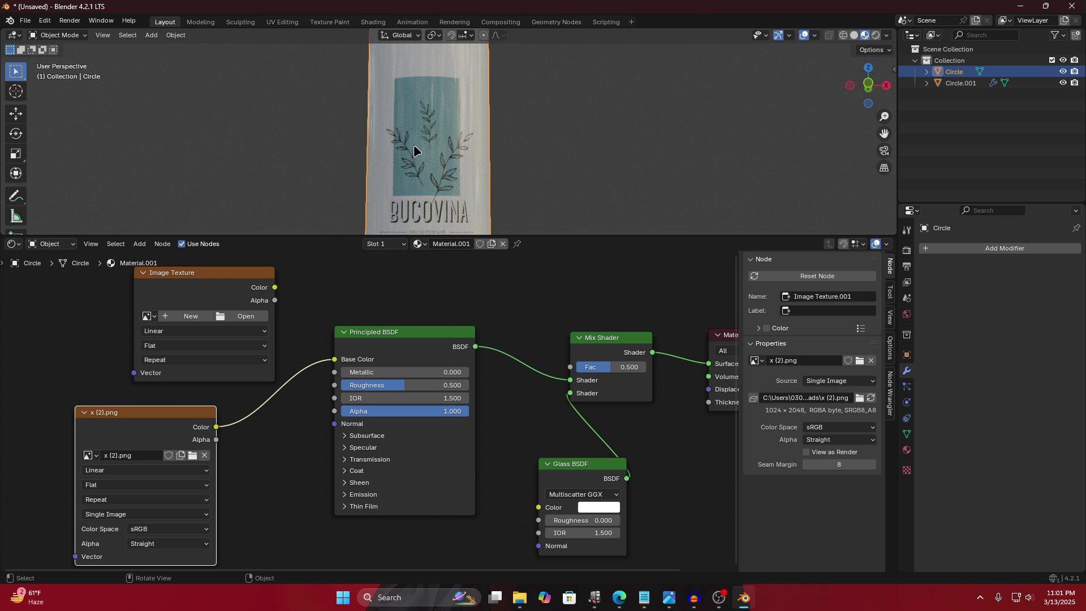
middle_drag(463, 152, 485, 160)
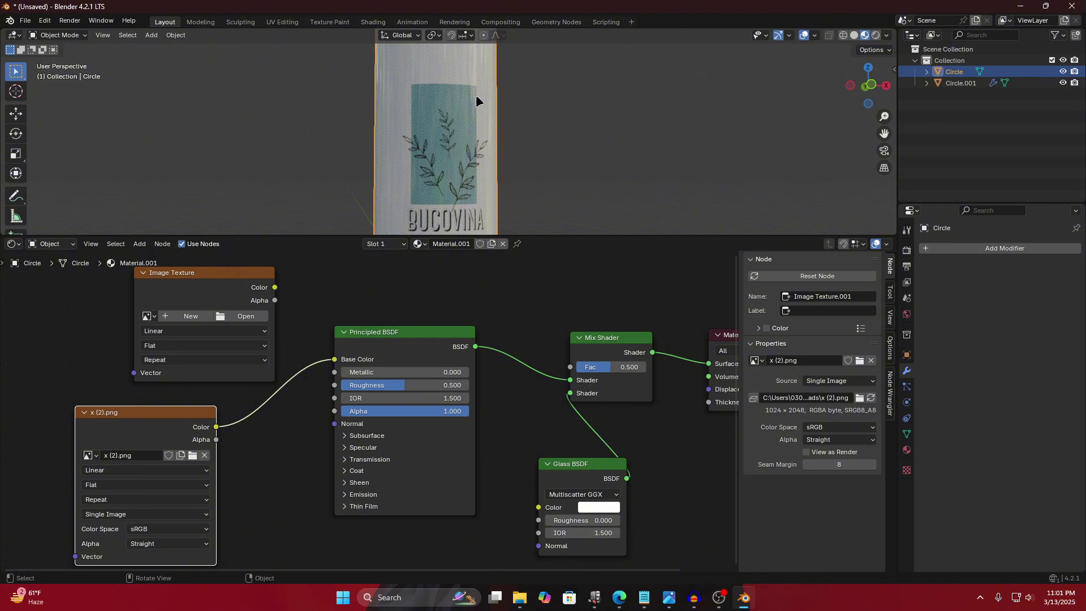
middle_drag(453, 148, 430, 134)
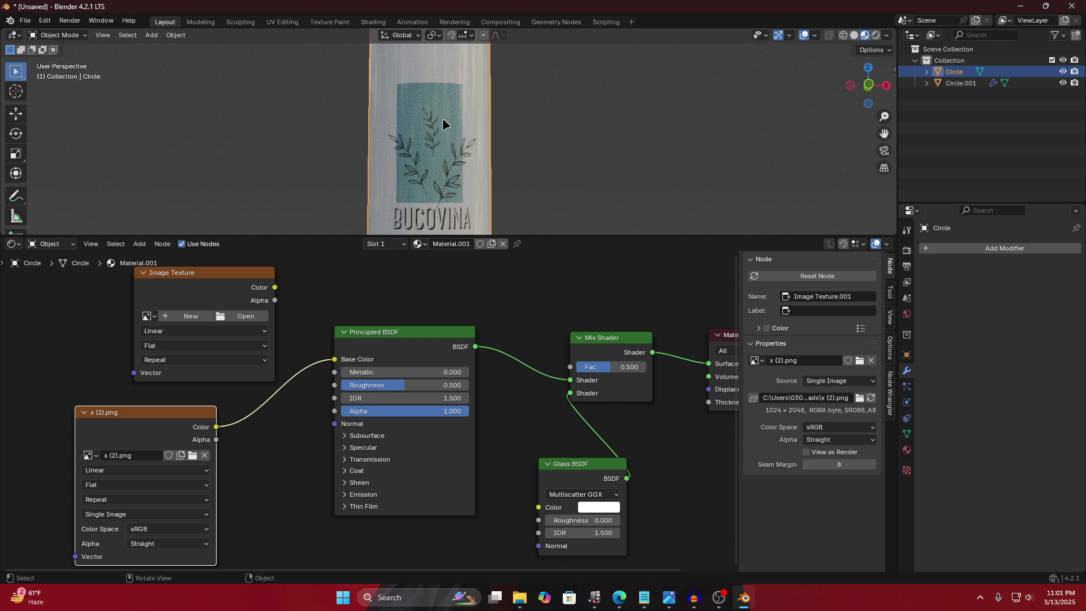
middle_drag(446, 96, 599, 113)
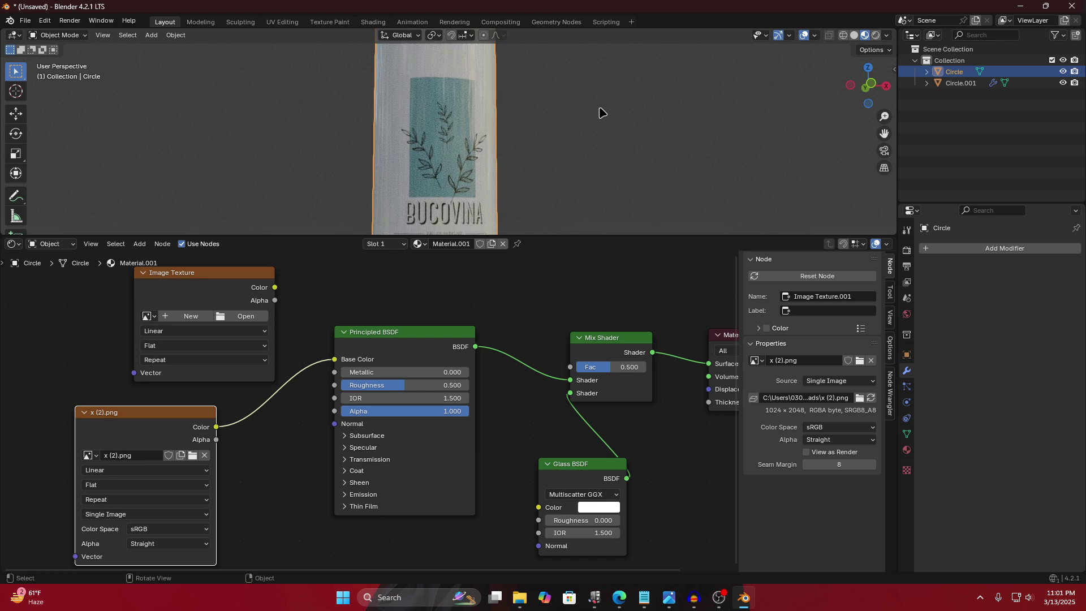
scroll(492, 150, up, 3)
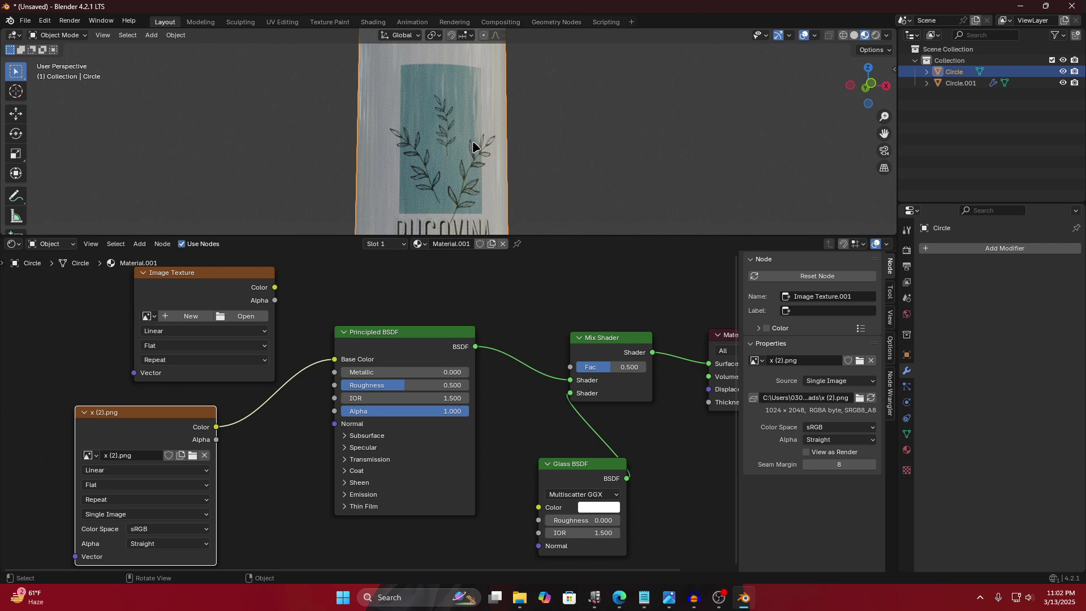
Switch to File Explorer, locate the black-and-white label image x (3) in Downloads and open it.
click(519, 597)
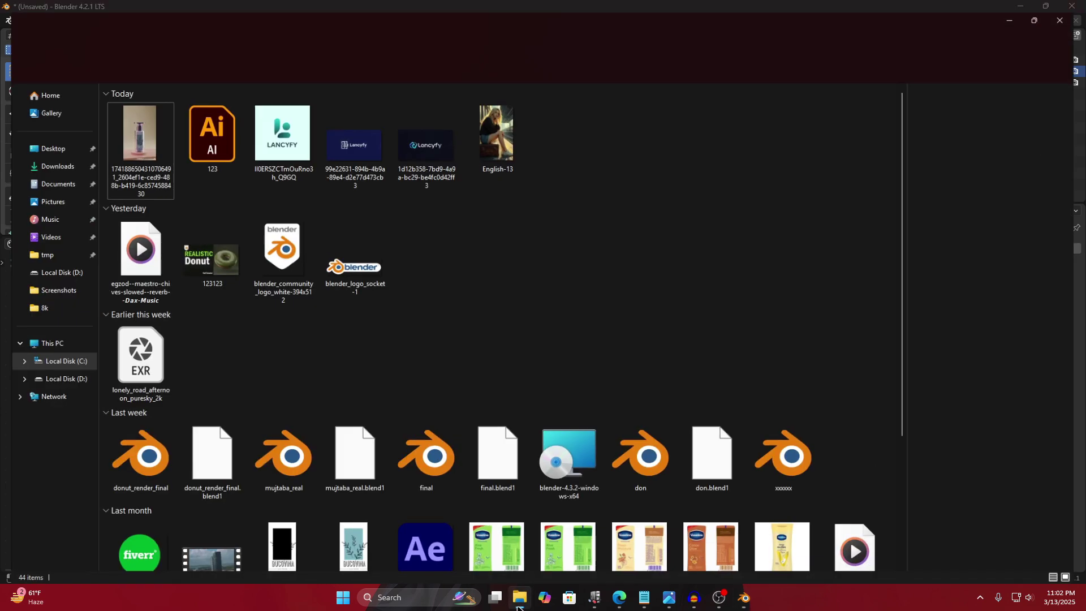
scroll(419, 305, down, 4)
scroll(555, 361, up, 4)
scroll(555, 361, down, 4)
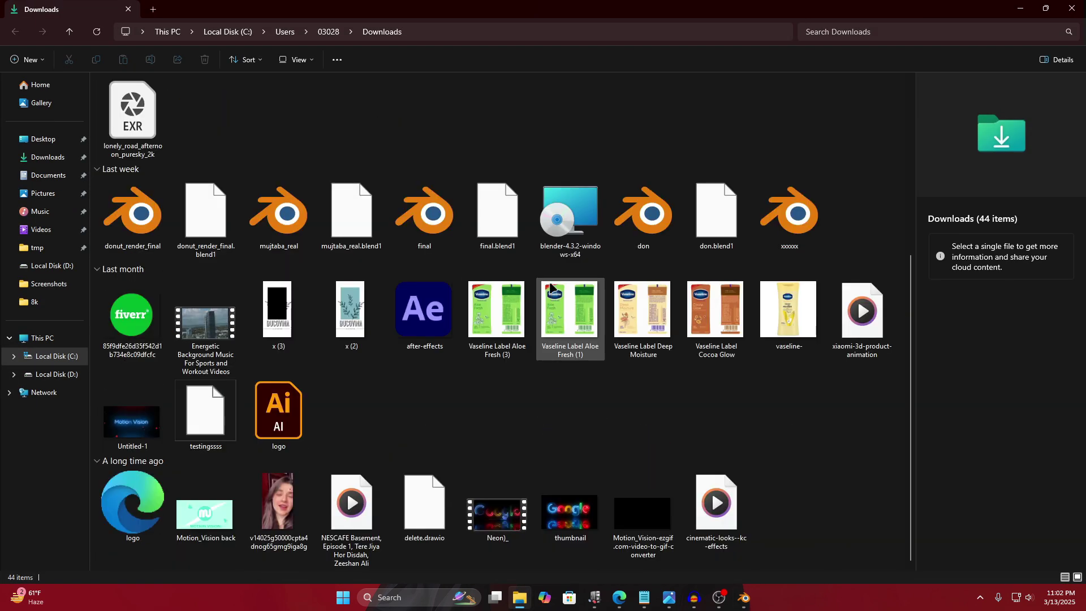
scroll(538, 286, up, 4)
scroll(453, 320, down, 3)
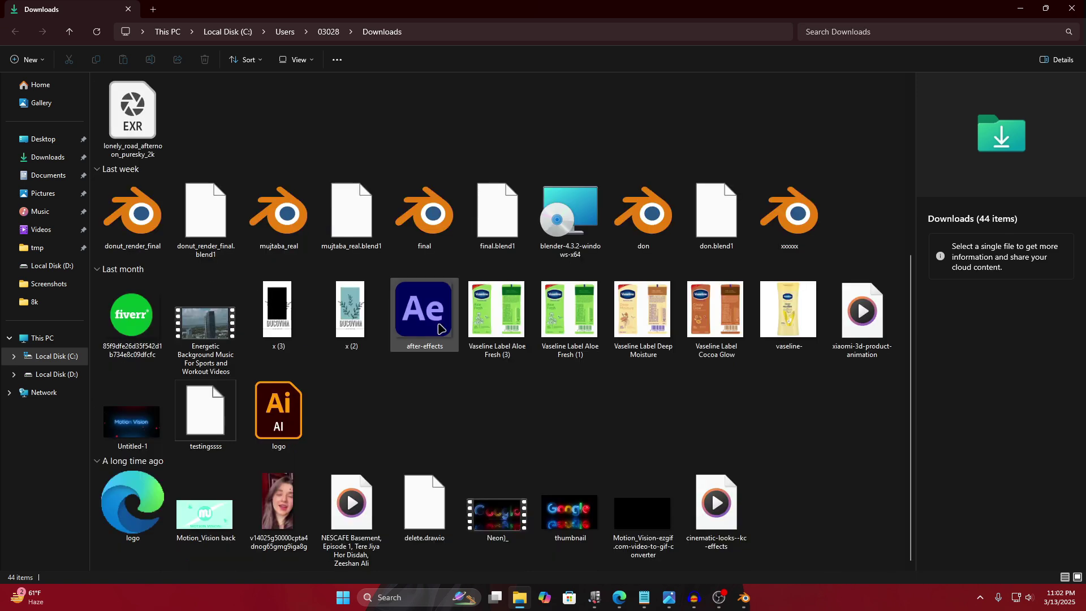
double_click(279, 308)
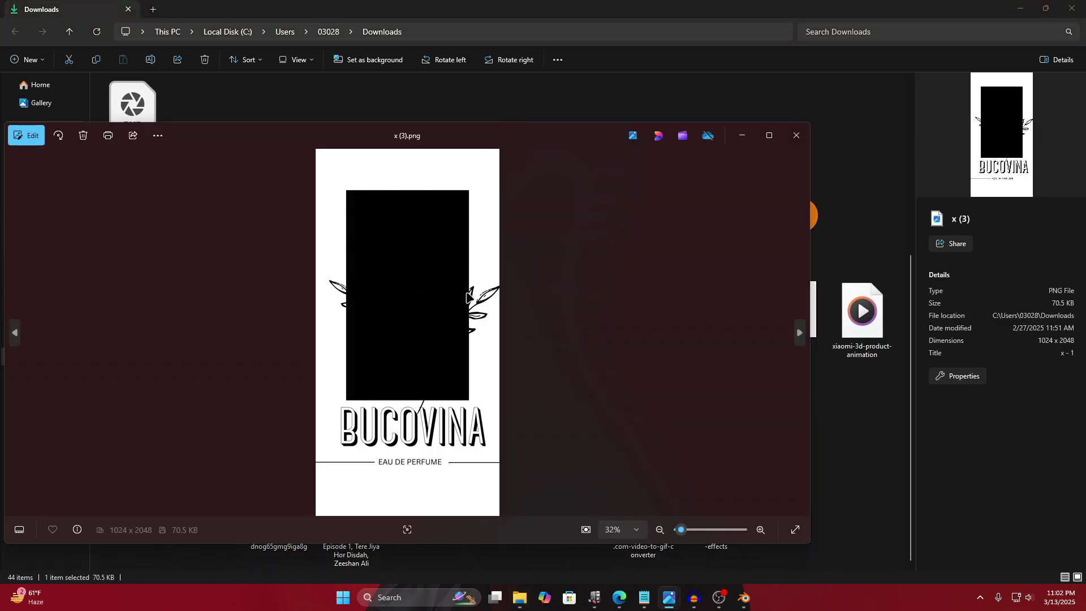
Compare the black-and-white label x (3).png with the coloured label x (2).png in the image viewer.
key(Right)
scroll(442, 322, up, 3)
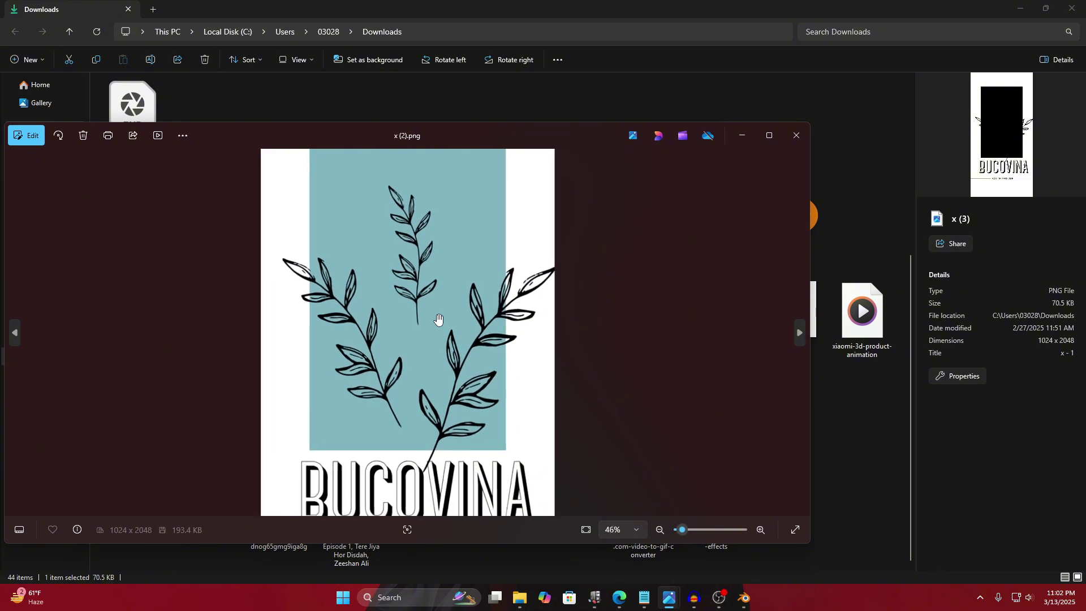
key(Left)
scroll(436, 319, up, 1)
scroll(435, 319, down, 1)
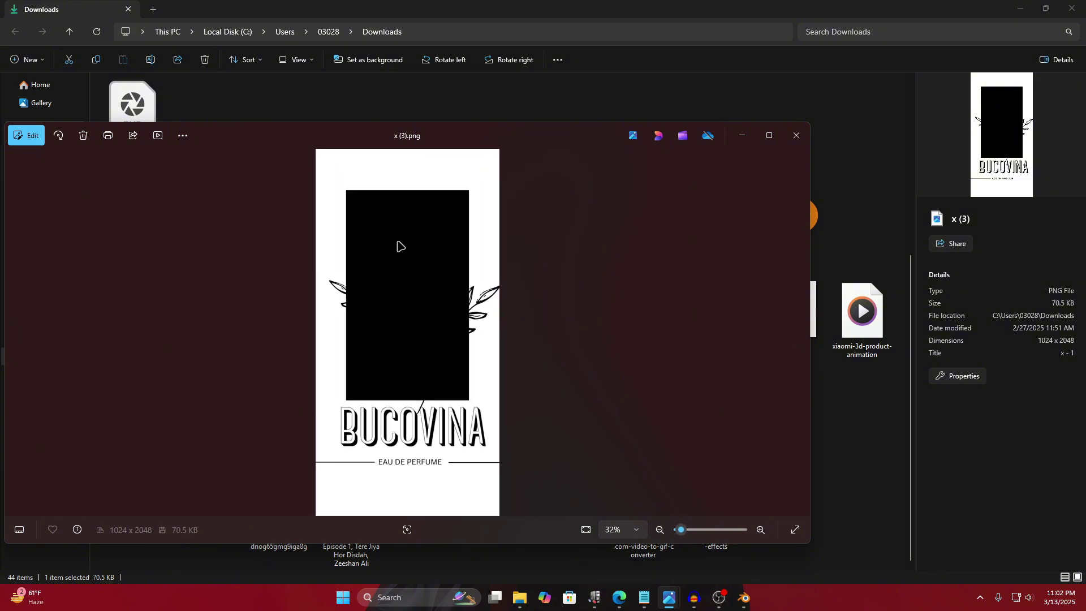
key(Right)
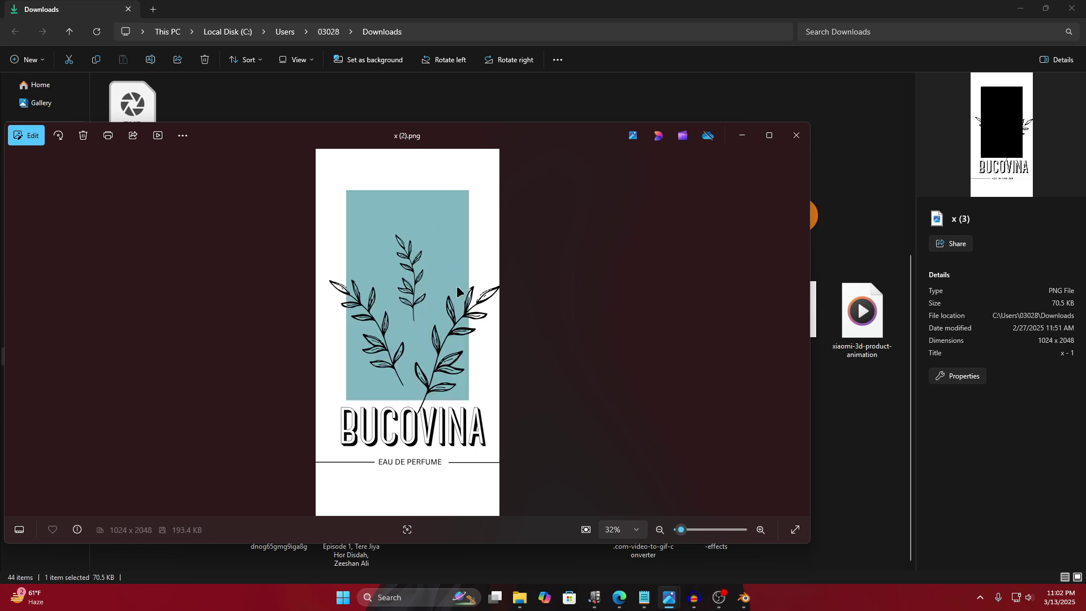
key(Left)
scroll(458, 290, up, 1)
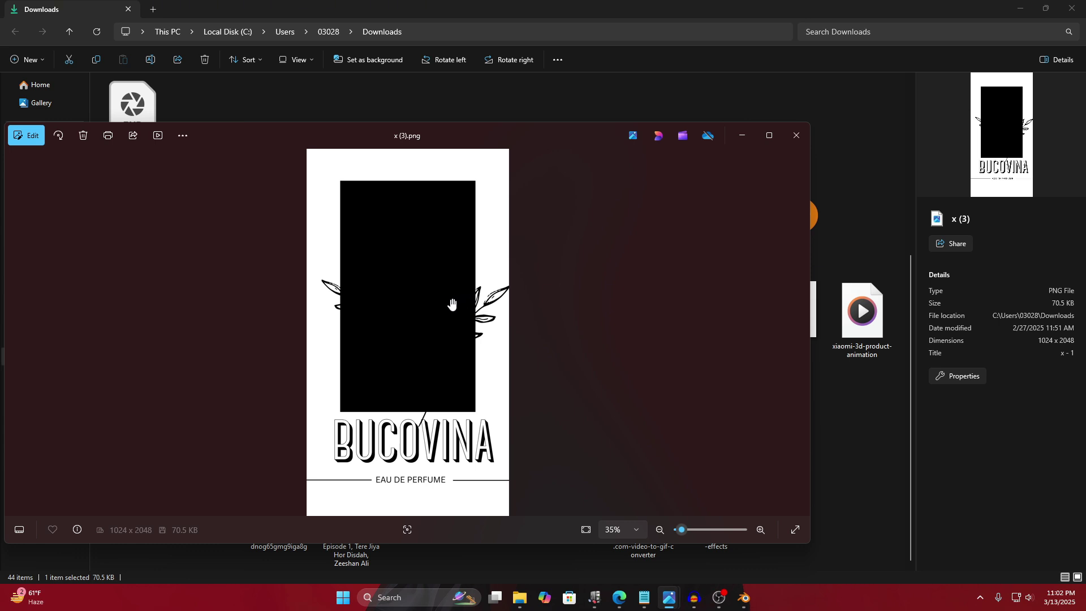
scroll(452, 303, up, 2)
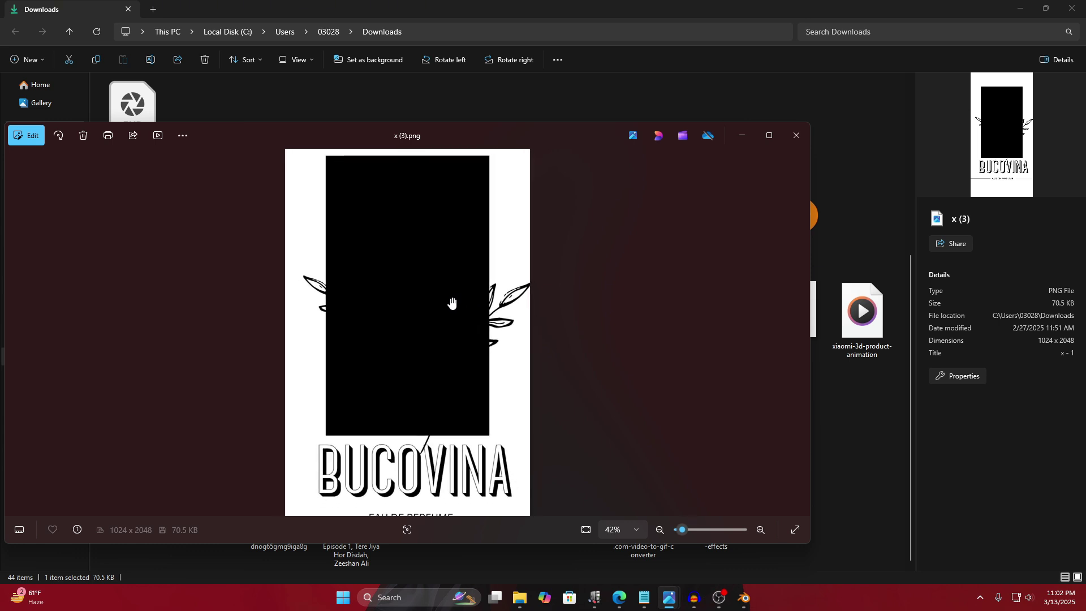
scroll(452, 303, down, 2)
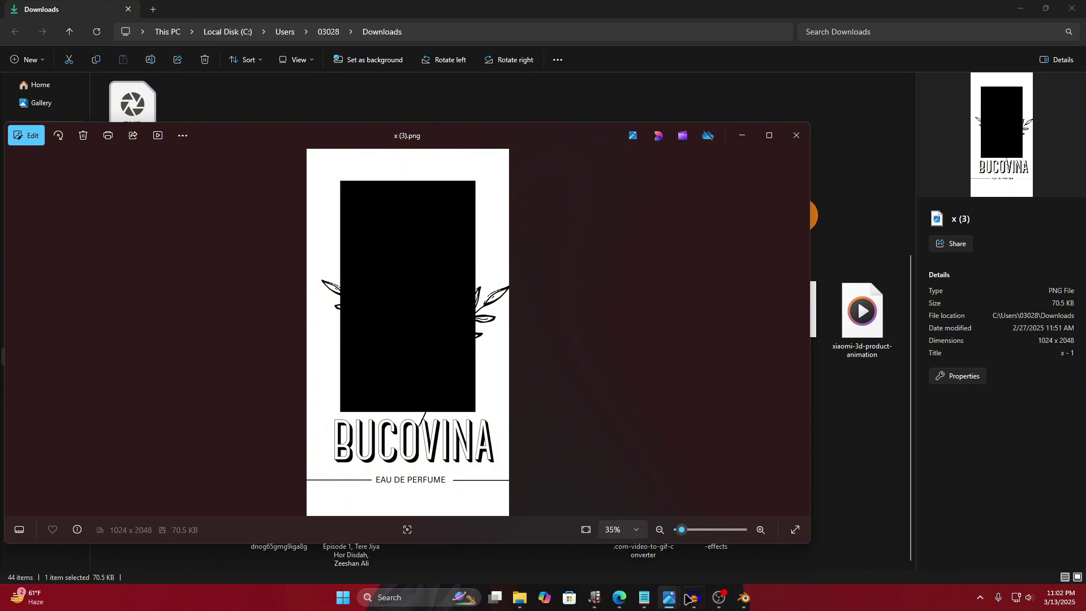
Switch to Blender and examine the Mix Shader's inputs against the black and white areas of x (3).png.
click(745, 598)
scroll(509, 417, down, 1)
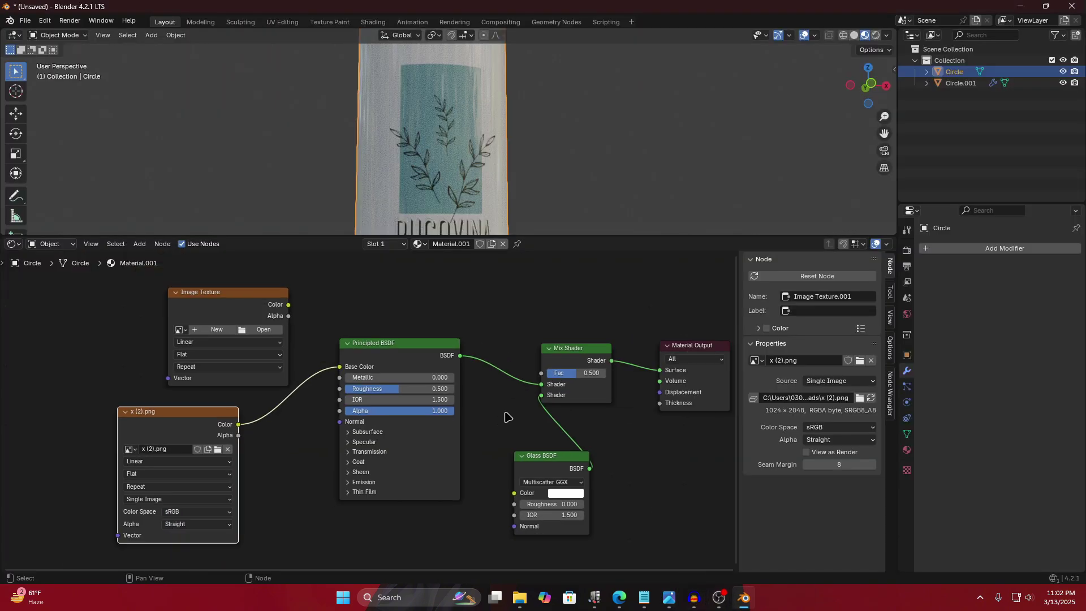
scroll(519, 395, up, 3)
middle_drag(572, 311, 390, 297)
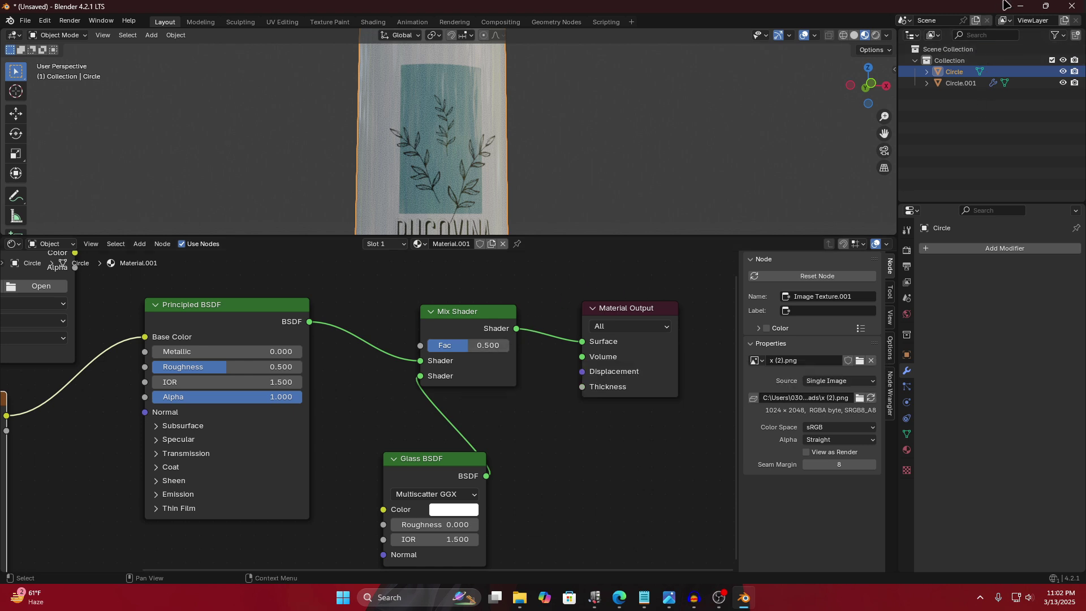
click(1021, 6)
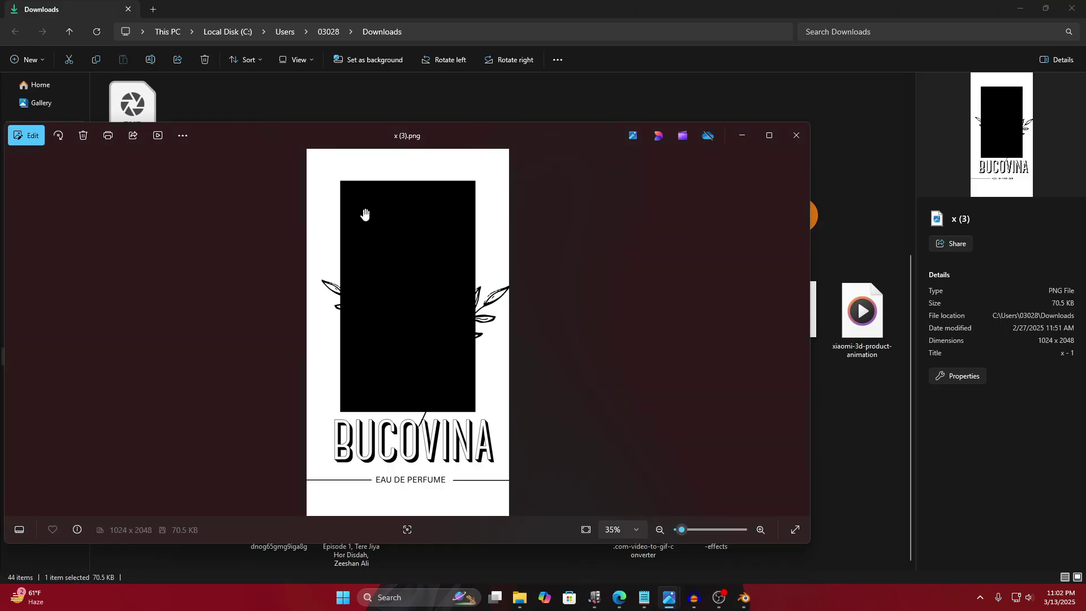
key(alt+Tab)
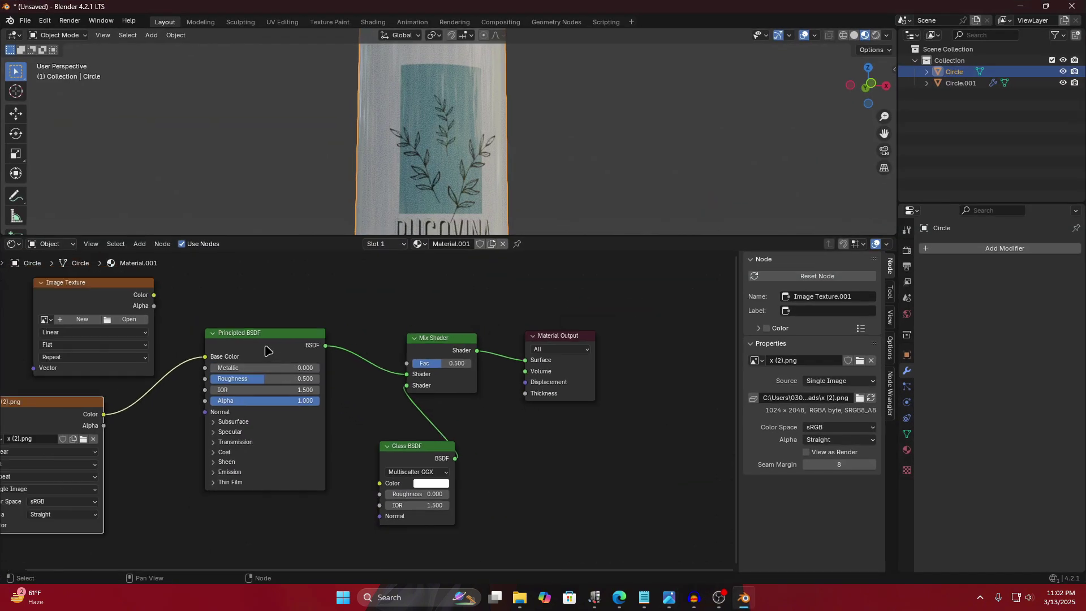
Reposition the Principled BSDF and Glass BSDF nodes to separate them in front of the Mix Shader.
drag(240, 332, 231, 314)
drag(419, 446, 413, 454)
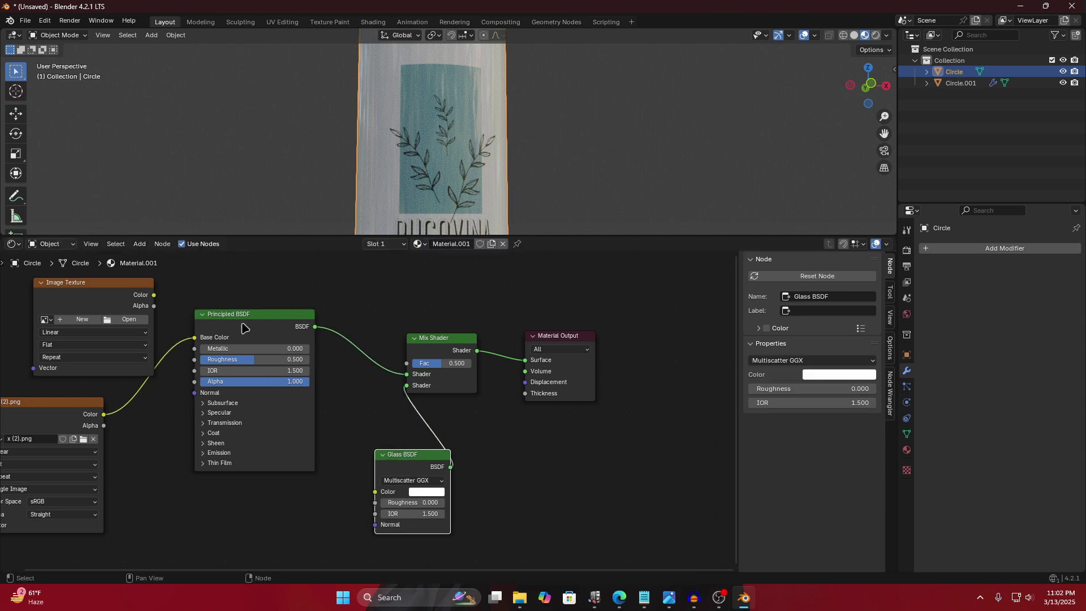
drag(244, 328, 268, 325)
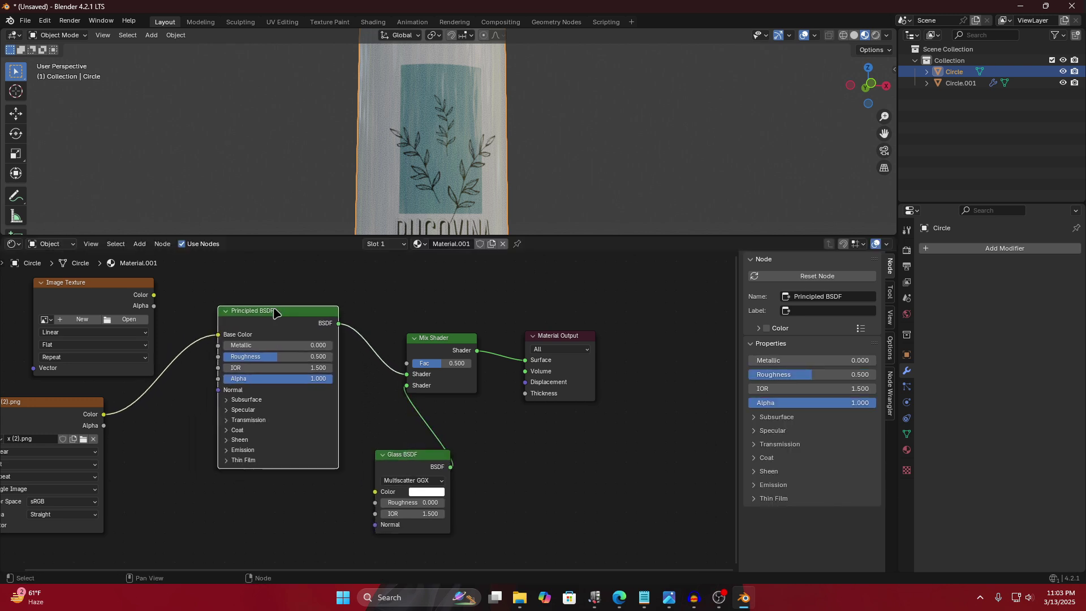
Review the black and white areas of x (3).png again, minimize its viewer and the Downloads window, and return to Blender.
click(1020, 7)
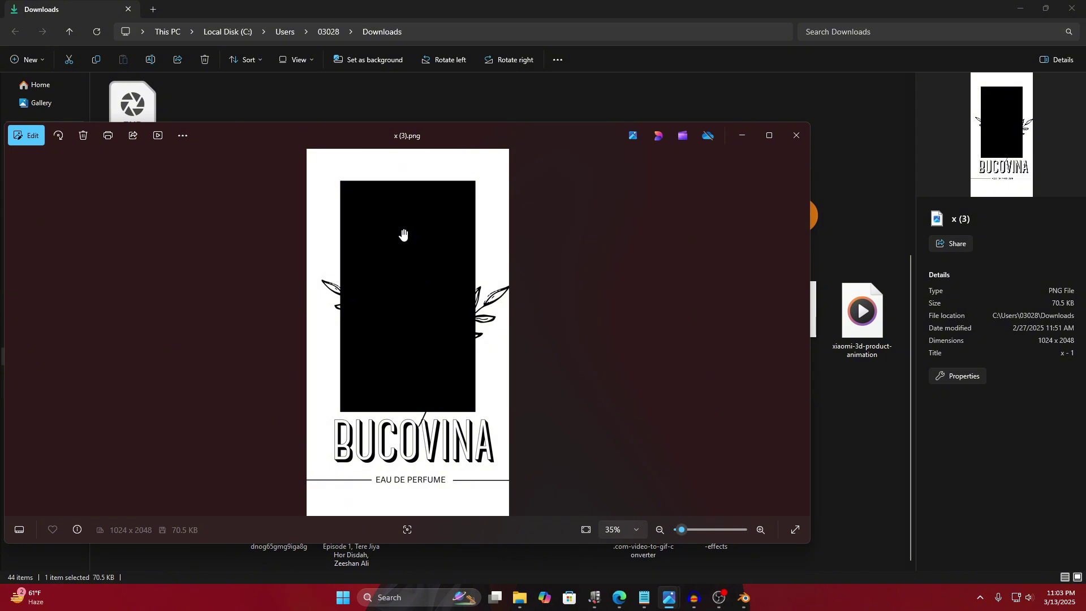
drag(417, 136, 447, 121)
scroll(450, 266, up, 1)
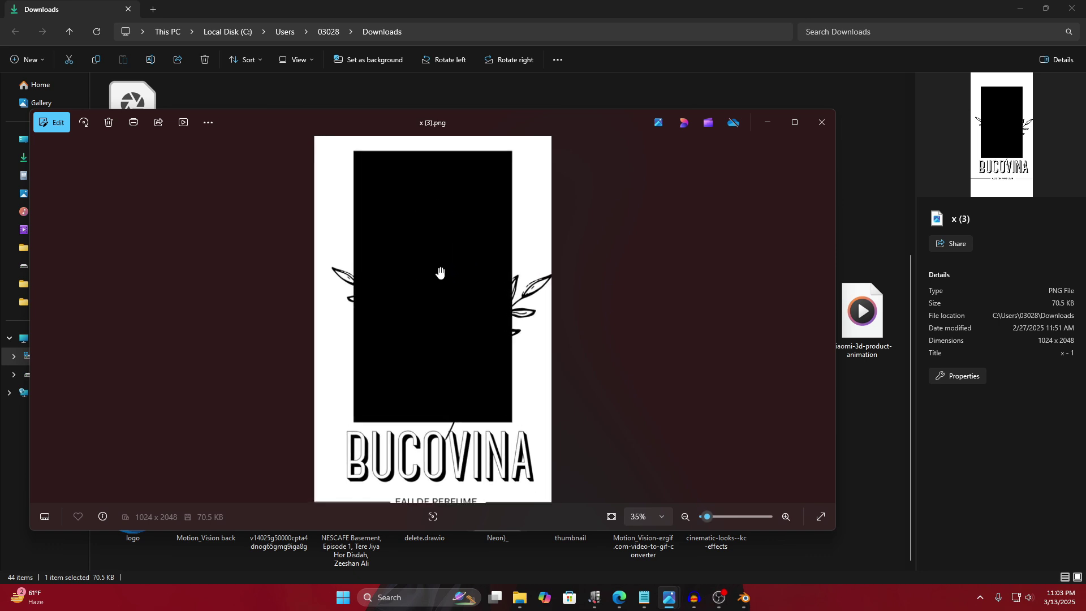
scroll(440, 280, down, 1)
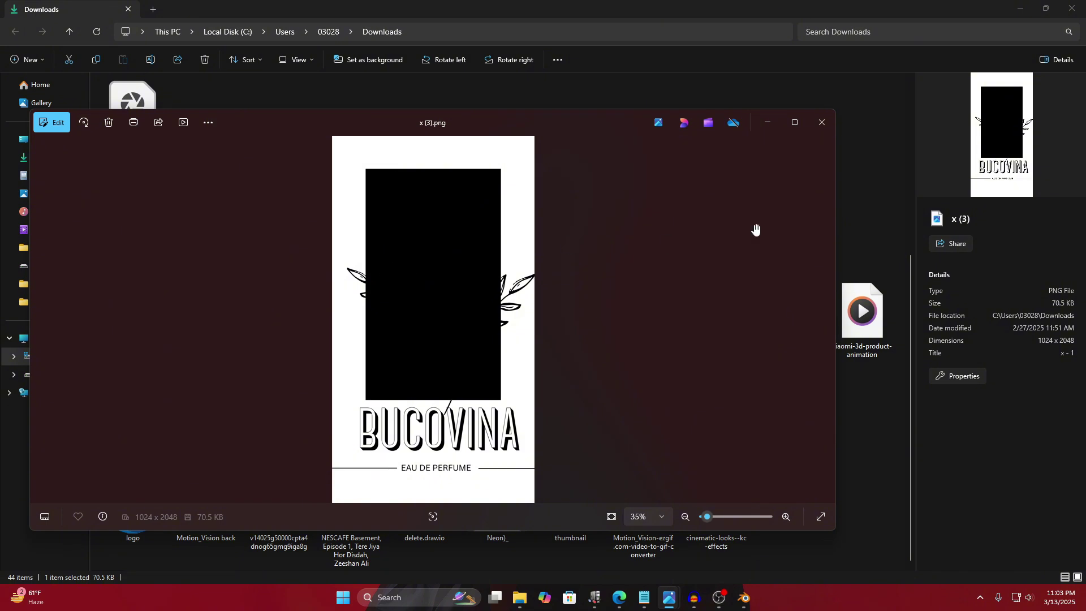
click(767, 122)
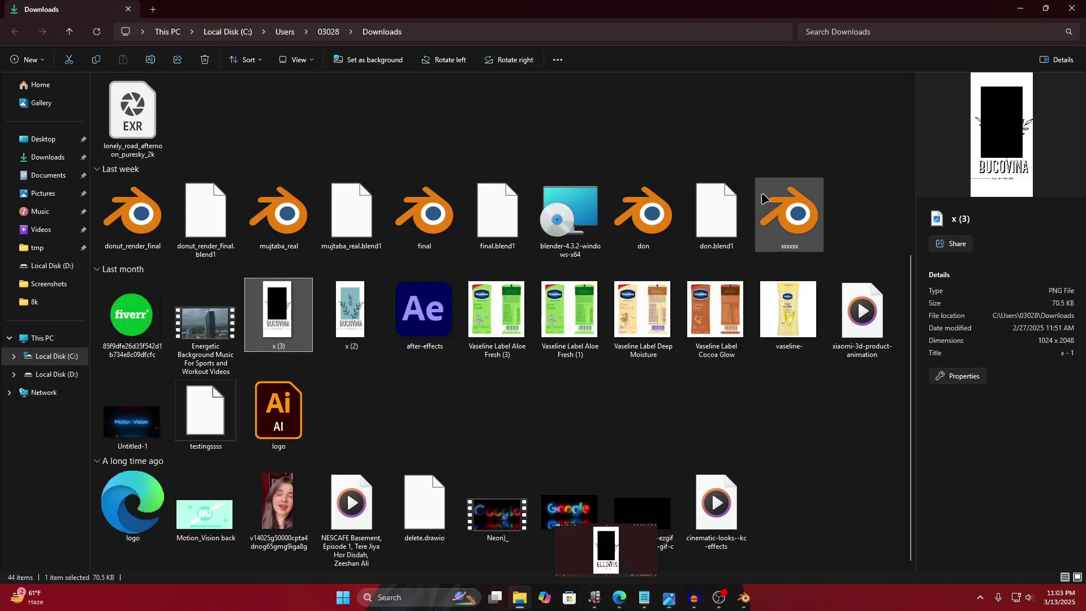
click(1025, 13)
key(super+Tab)
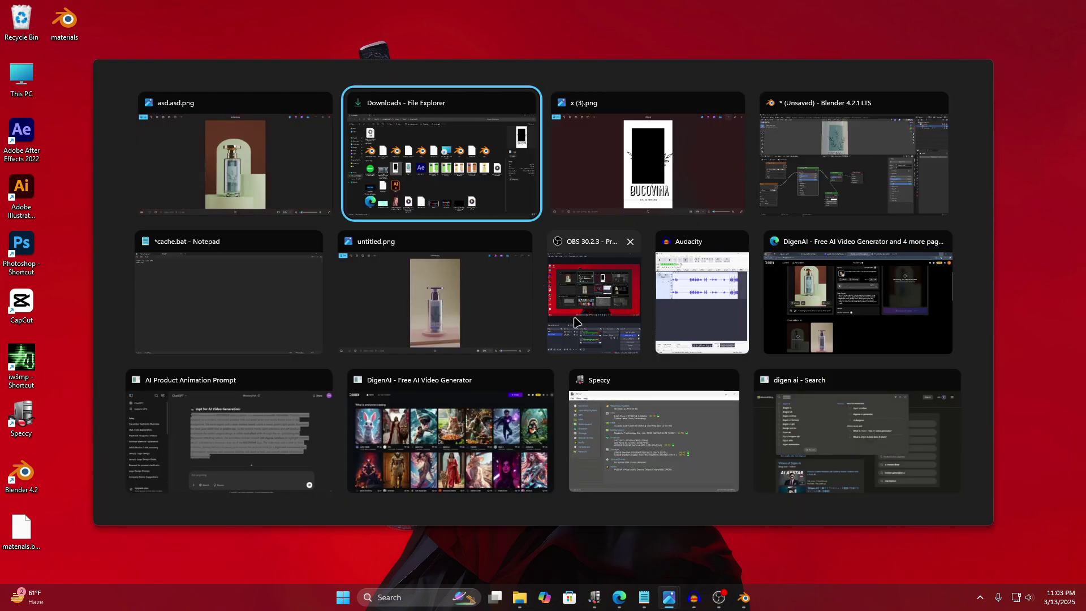
click(806, 173)
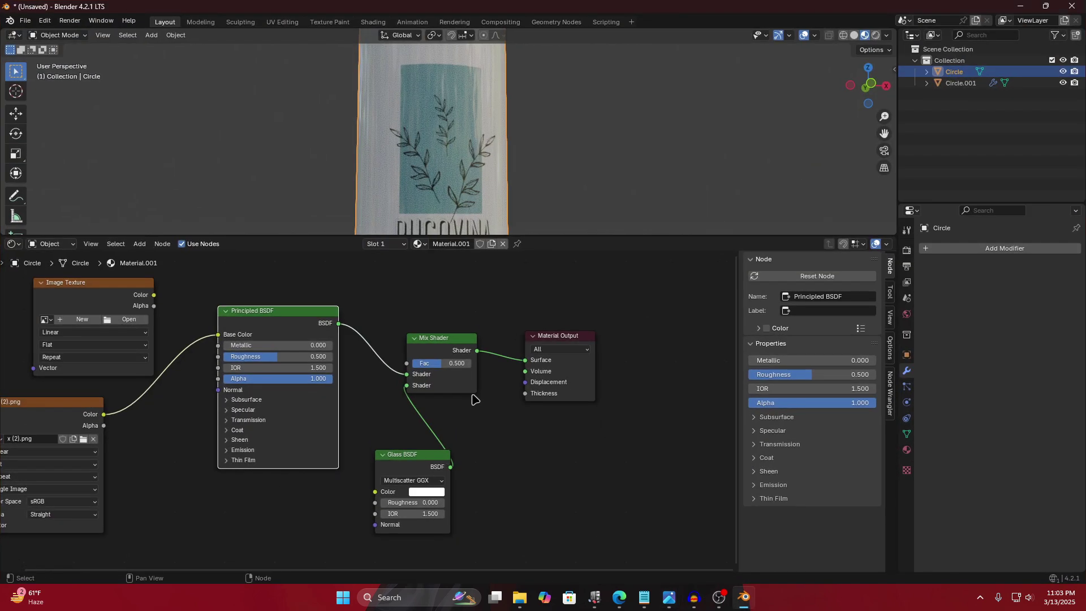
Load x (3).png from the Downloads folder into the empty Image Texture node.
scroll(415, 411, down, 2)
scroll(414, 411, up, 2)
middle_drag(194, 452, 342, 470)
key(b)
drag(274, 310, 267, 292)
click(292, 326)
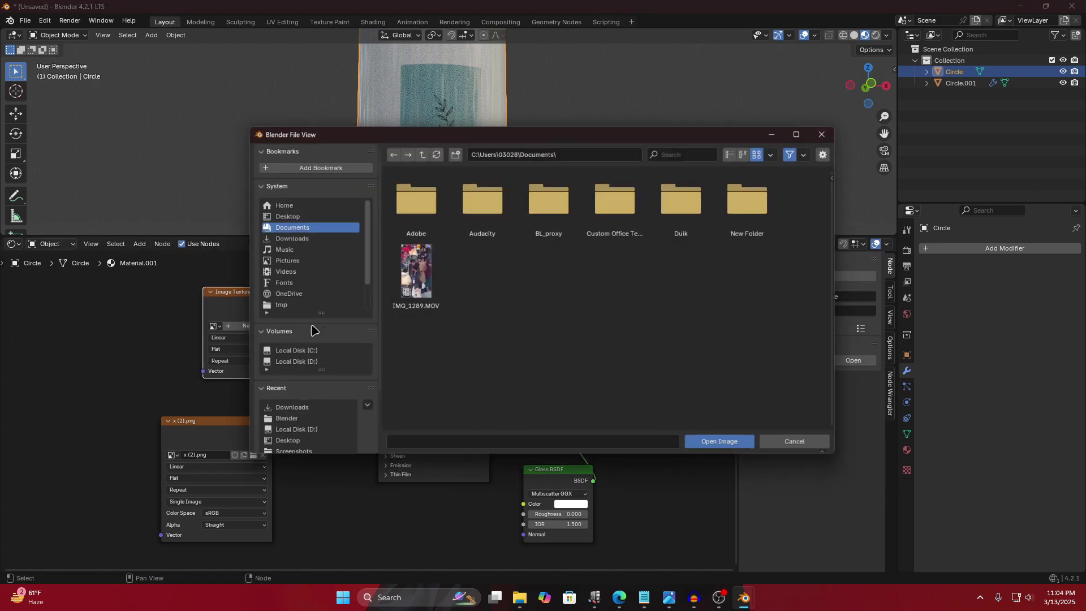
click(295, 238)
scroll(542, 268, down, 4)
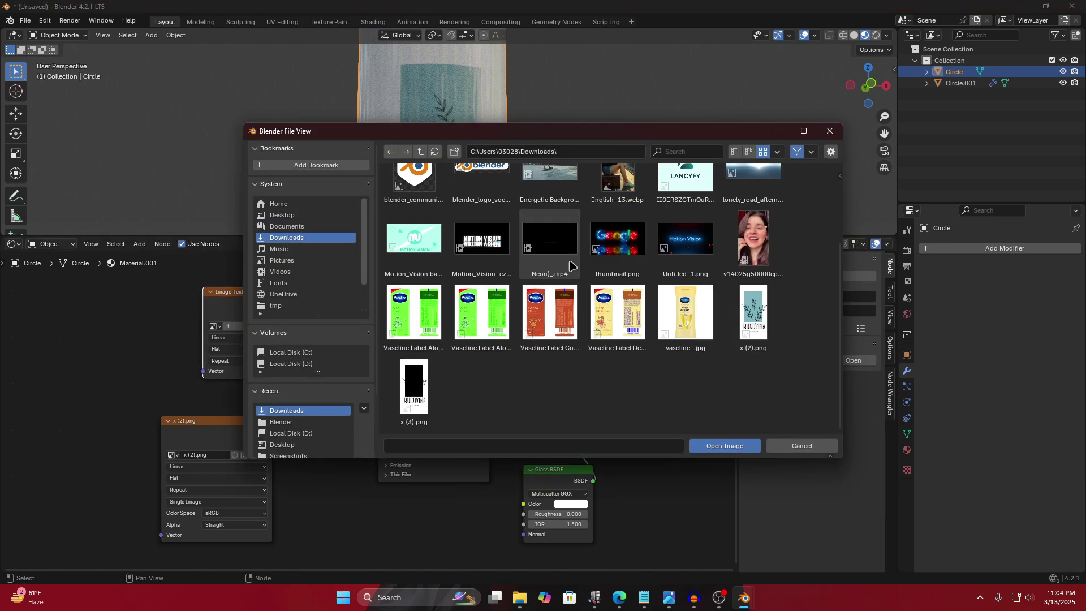
double_click(412, 376)
Cut the x (2).png link to the Principled BSDF and connect the x (3).png Color output to the Mix Shader's Fac.
drag(268, 303, 299, 289)
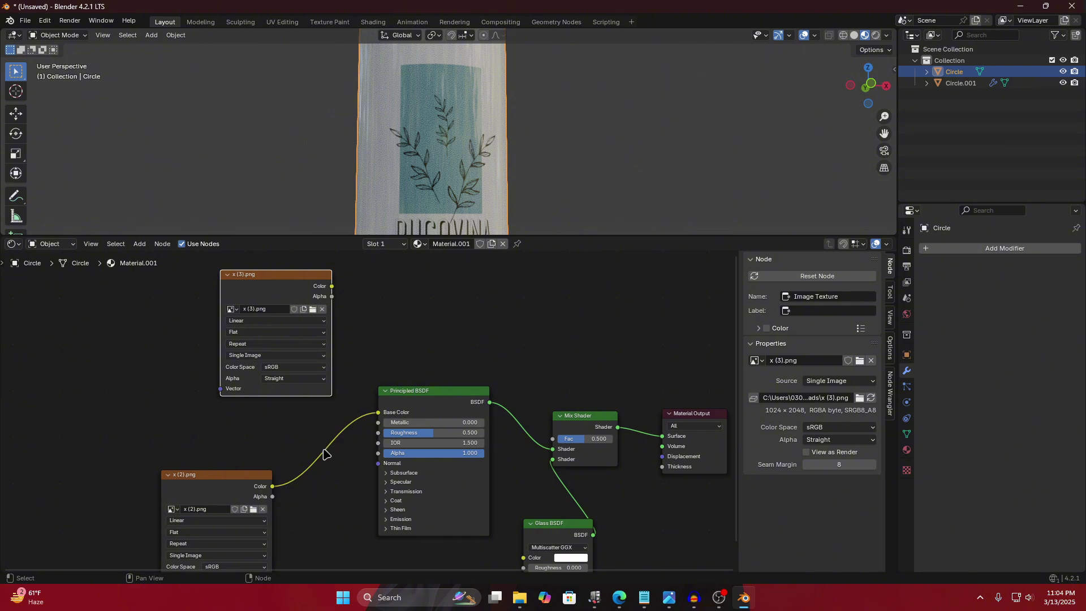
ctrl+right_drag(311, 447, 327, 486)
middle_drag(420, 312, 326, 360)
drag(194, 323, 458, 487)
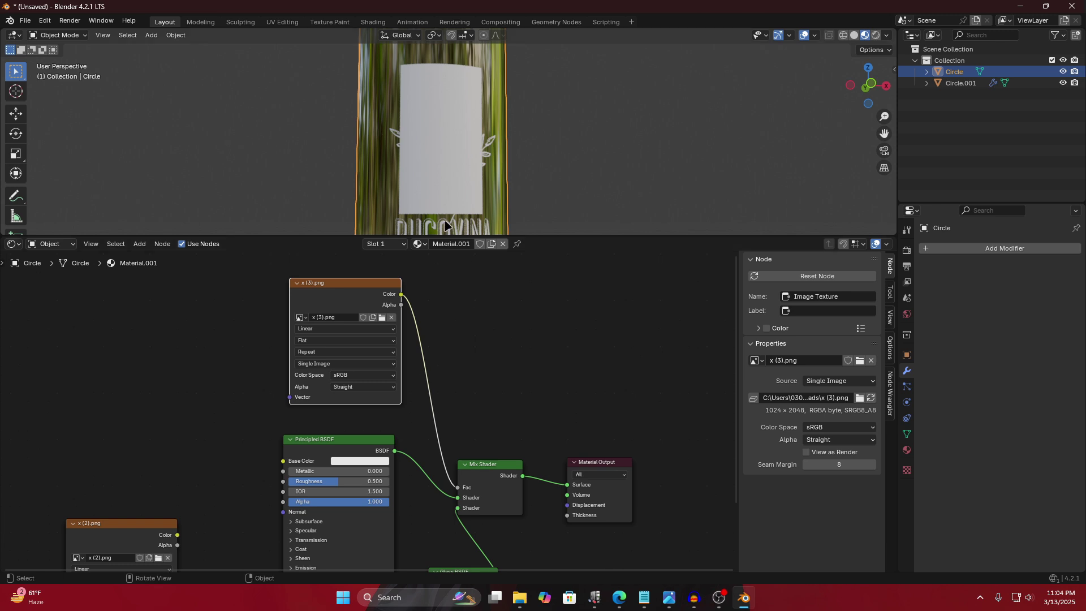
Examine the glass and label areas on the bottle from several angles against the Mix Shader setup.
middle_drag(488, 160, 451, 154)
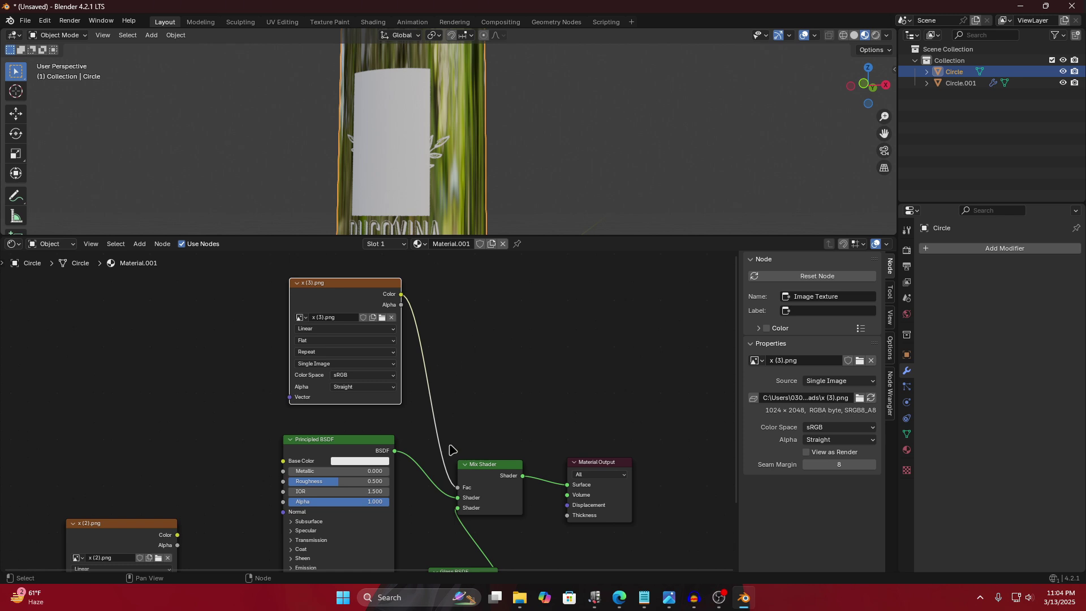
scroll(451, 450, down, 1)
click(466, 461)
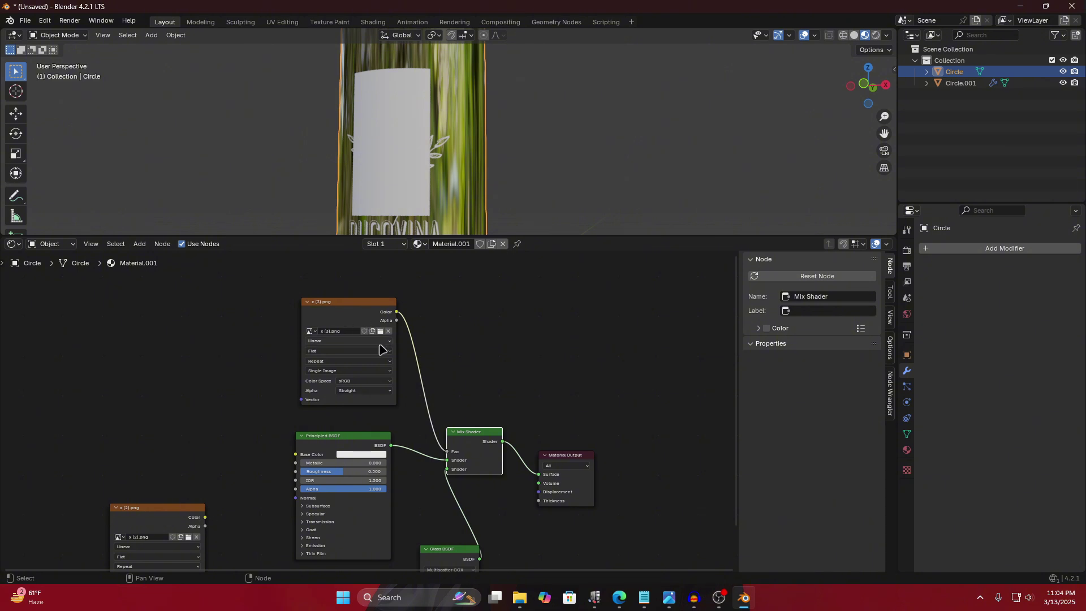
middle_drag(394, 203, 408, 154)
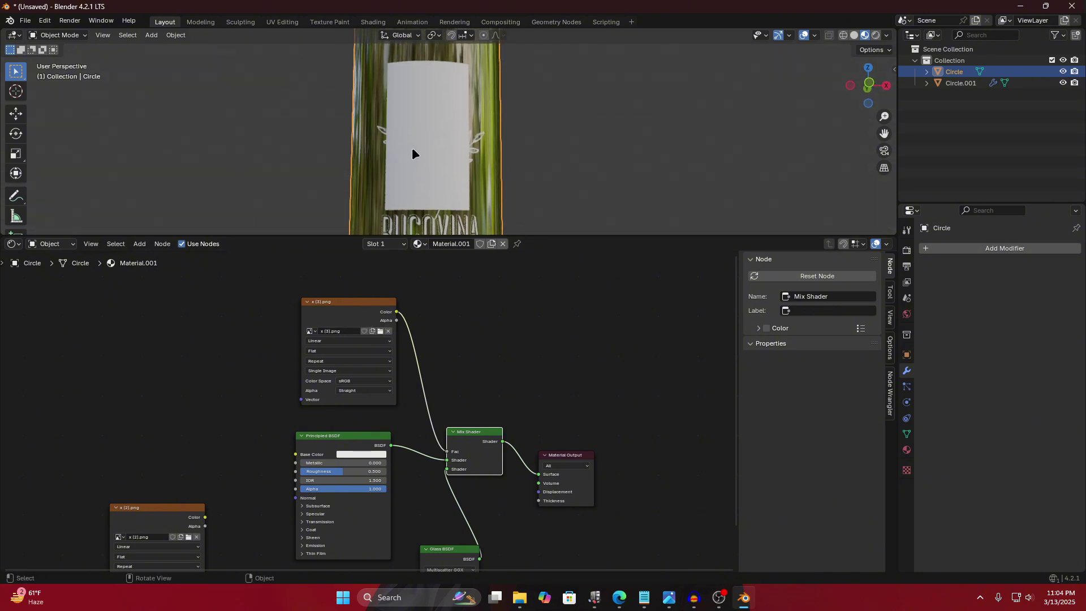
middle_drag(457, 120, 434, 161)
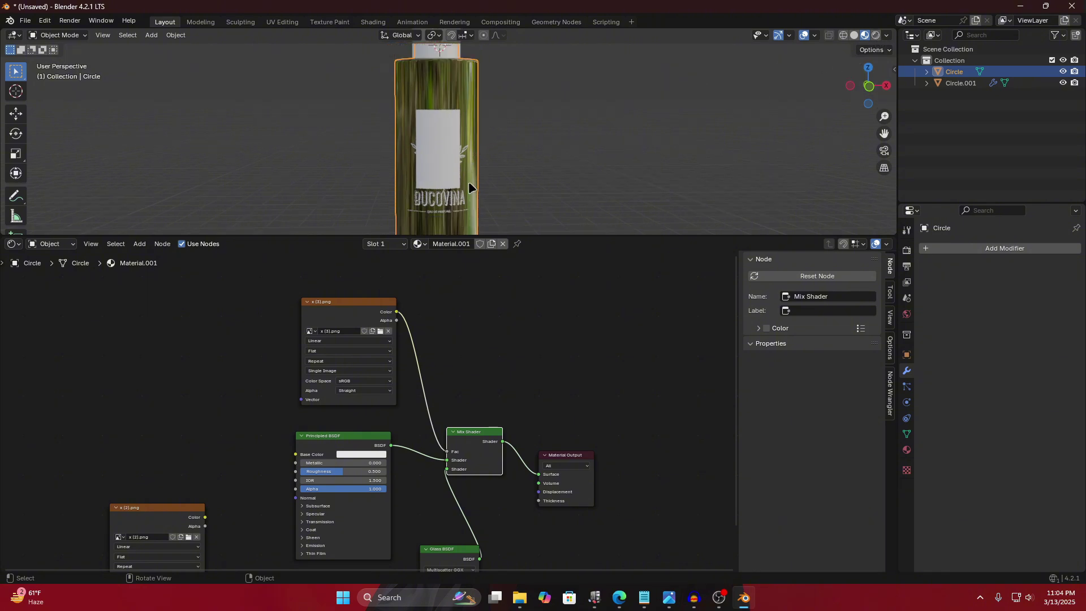
mouse_move(469, 181)
middle_down()
mouse_move(463, 154)
mouse_move(443, 155)
middle_up()
scroll(442, 155, up, 2)
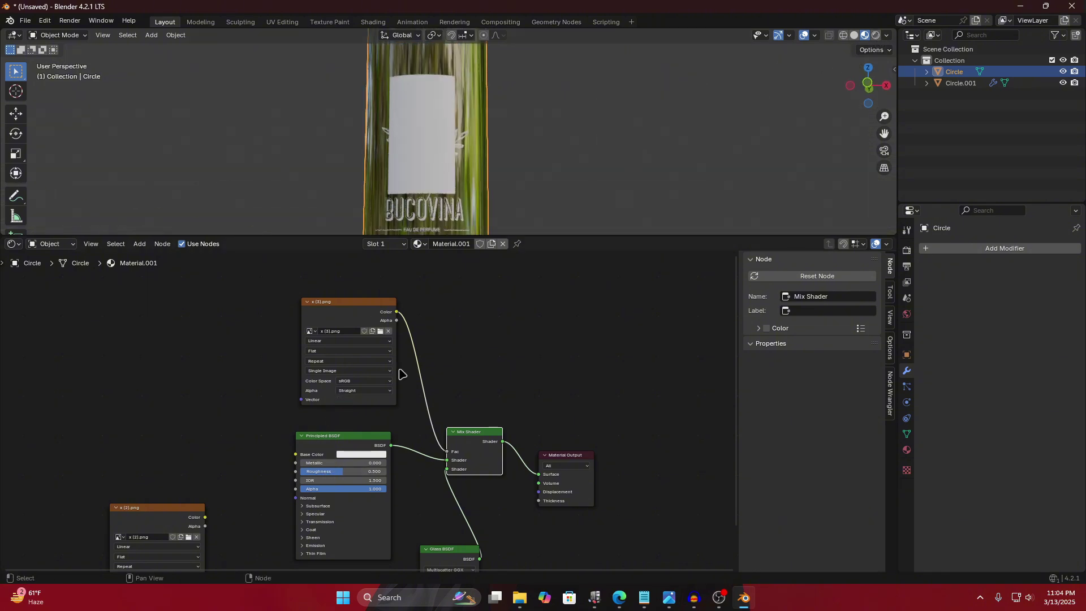
Change the Principled BSDF's Base Color to a bright mint green.
click(354, 459)
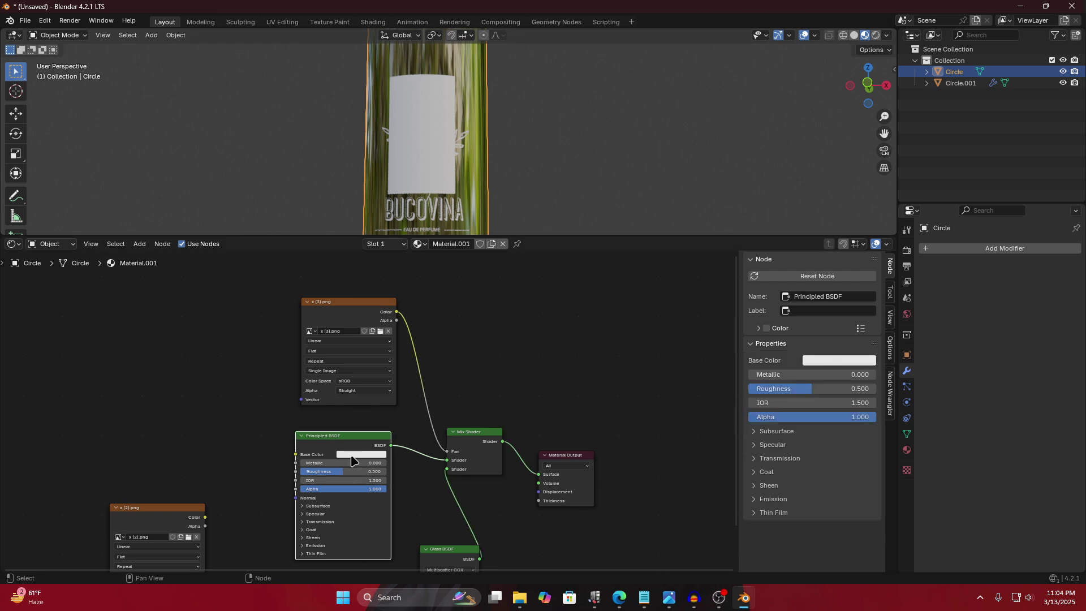
click(354, 454)
click(389, 360)
drag(389, 359, 365, 342)
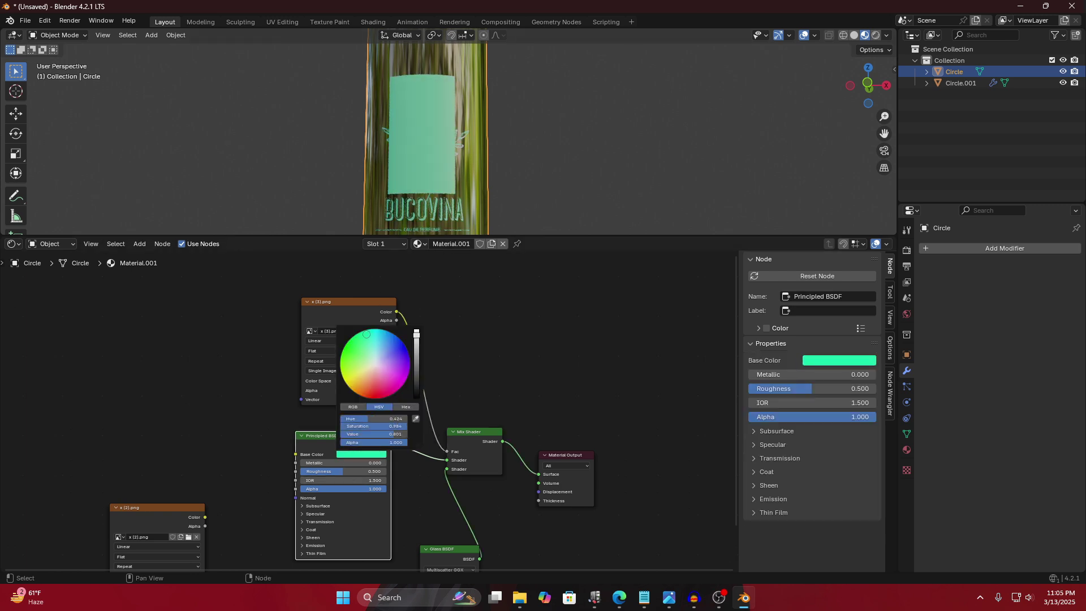
Move the x (2).png node beside the Principled BSDF and link its Color output to Base Color.
drag(165, 508, 295, 454)
scroll(450, 158, up, 2)
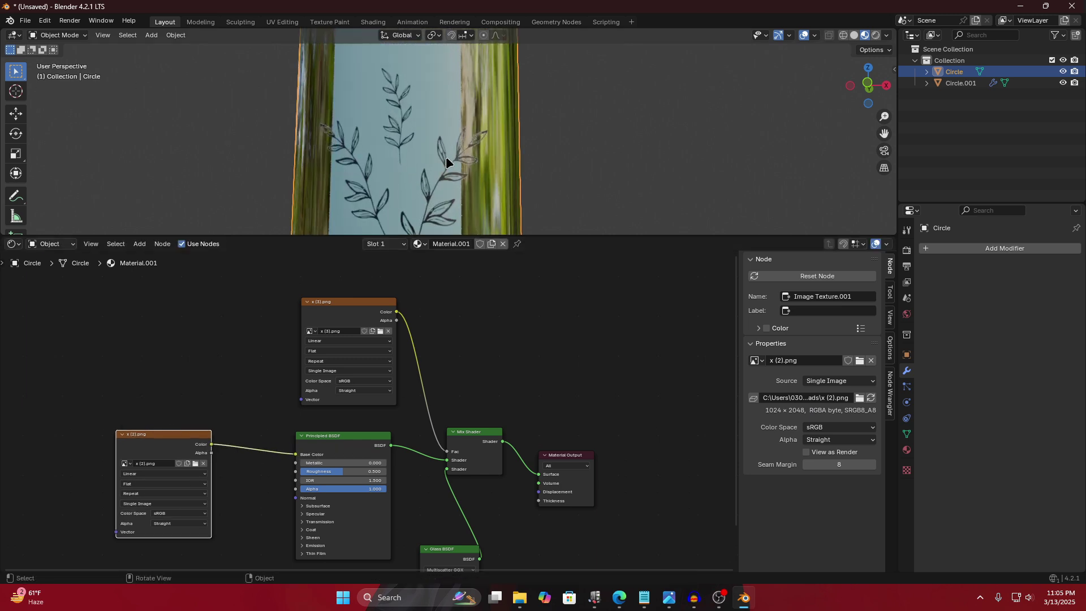
mouse_move(446, 156)
middle_down()
mouse_move(381, 144)
mouse_move(440, 123)
mouse_move(436, 155)
middle_up()
Compare x (3).png in the image viewer with the label on the bottle, then close the viewer.
key(alt+Tab)
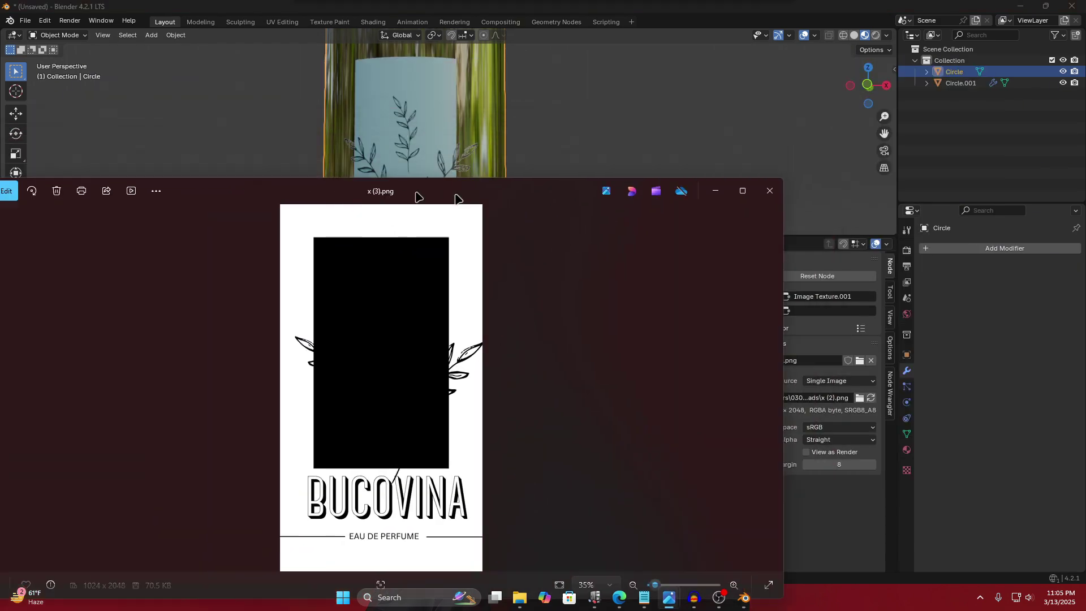
drag(419, 197, 902, 127)
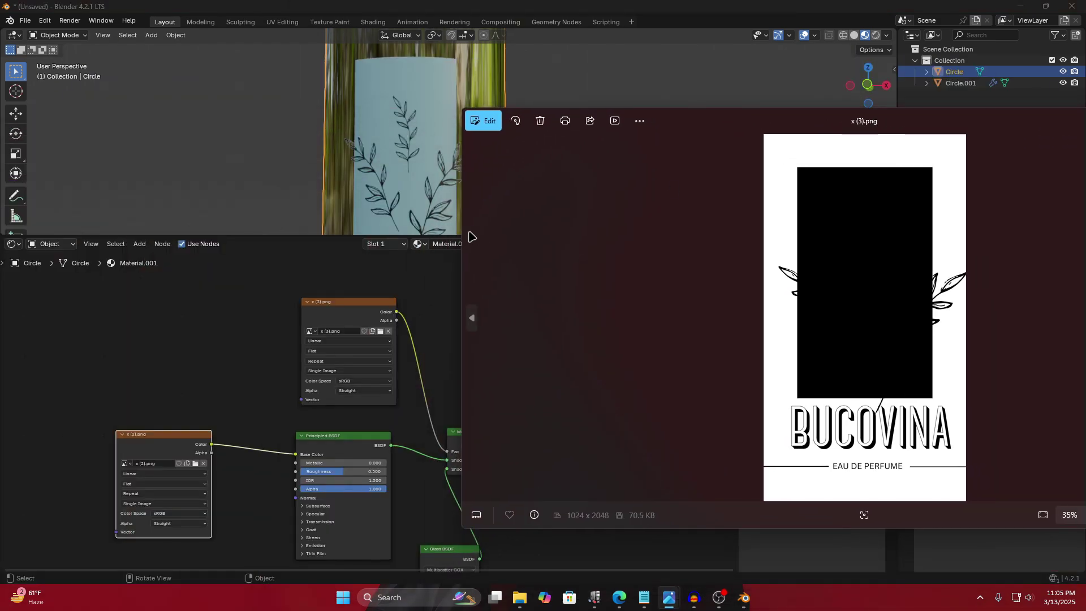
drag(465, 231, 739, 230)
drag(820, 120, 707, 76)
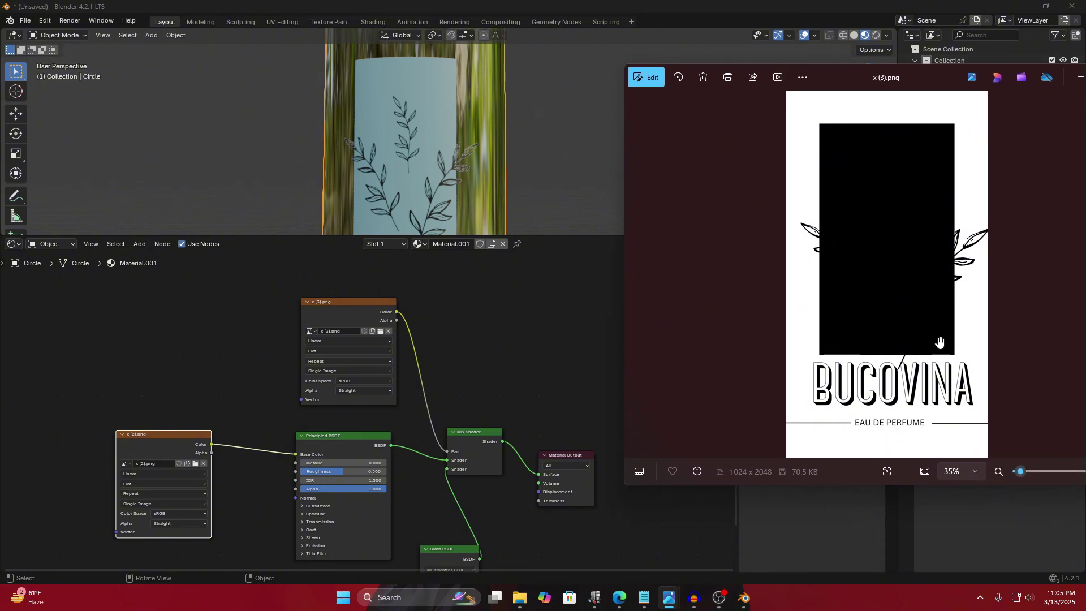
scroll(426, 166, down, 2)
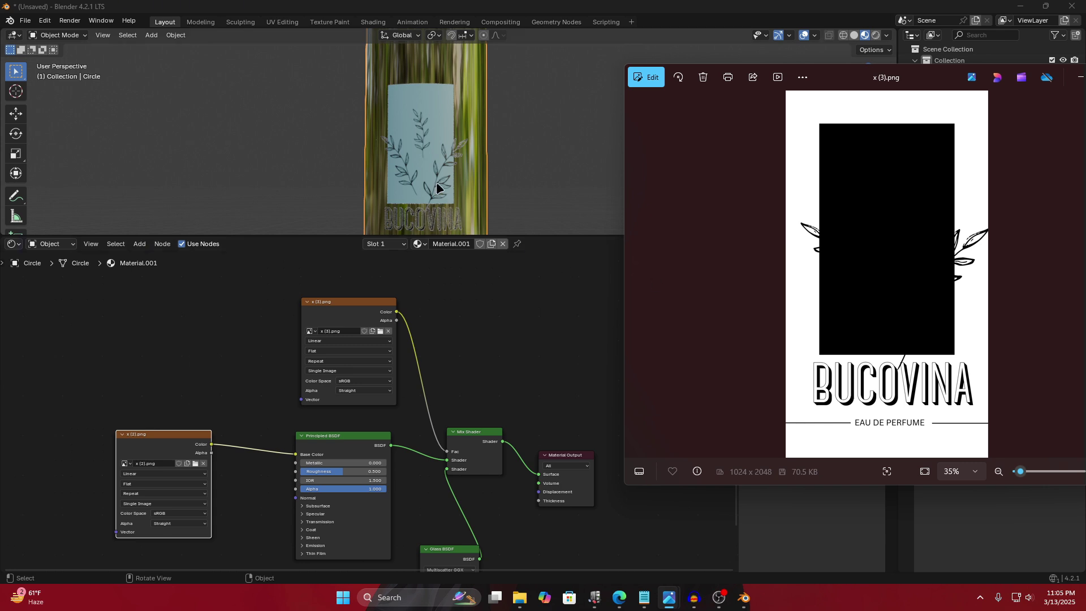
scroll(439, 186, down, 1)
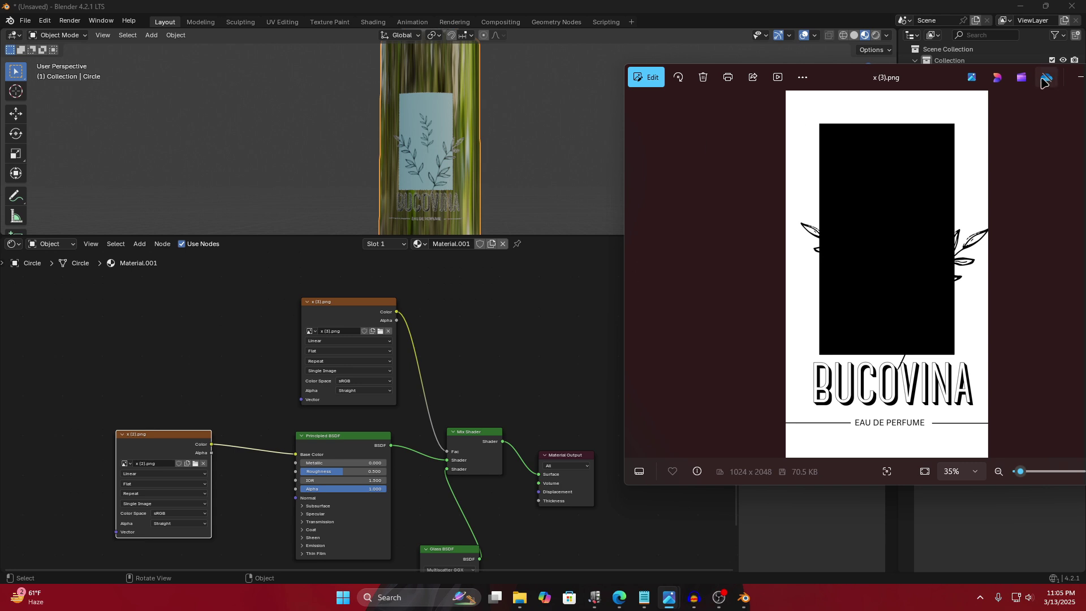
drag(942, 81, 687, 75)
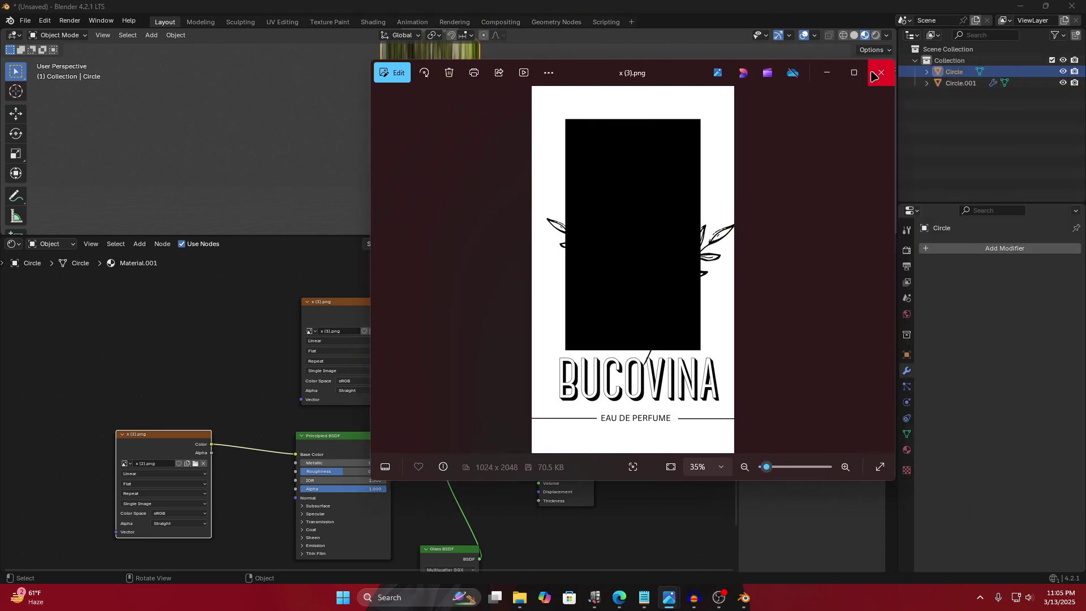
click(881, 72)
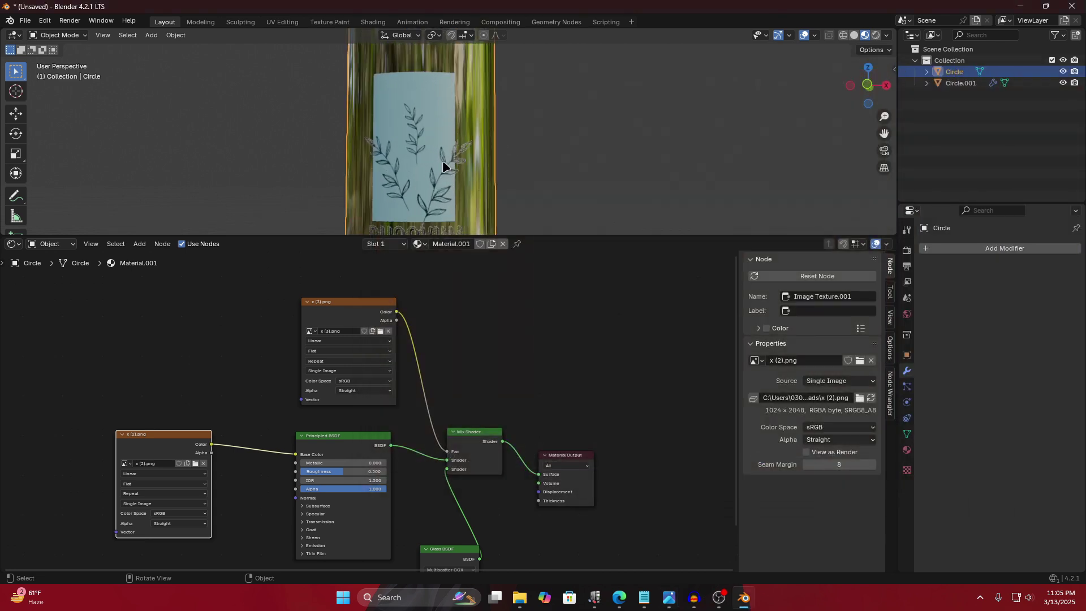
Enlarge the 3D viewport and move the x (2).png node further away from the Principled BSDF.
scroll(436, 152, up, 1)
scroll(462, 185, down, 1)
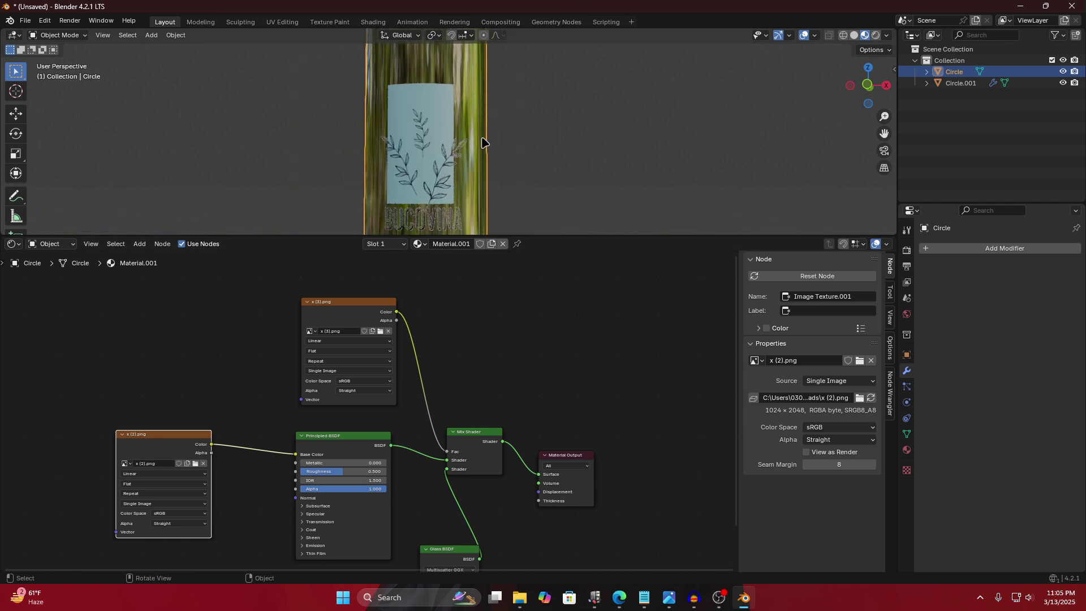
scroll(482, 138, down, 1)
drag(316, 235, 316, 318)
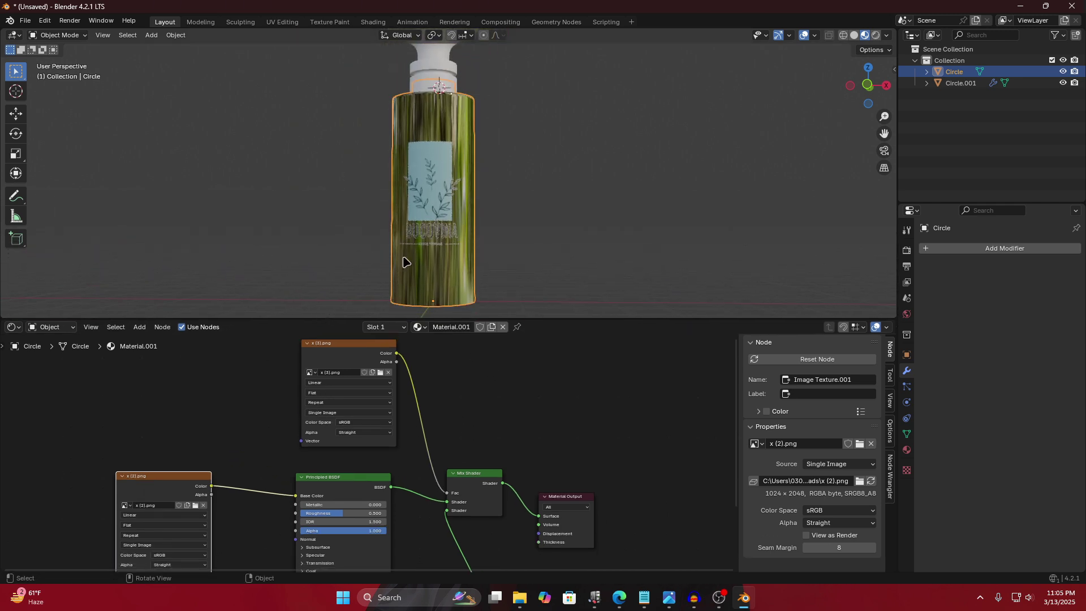
scroll(450, 223, up, 4)
scroll(266, 432, down, 1)
middle_drag(260, 436, 346, 380)
drag(298, 403, 236, 354)
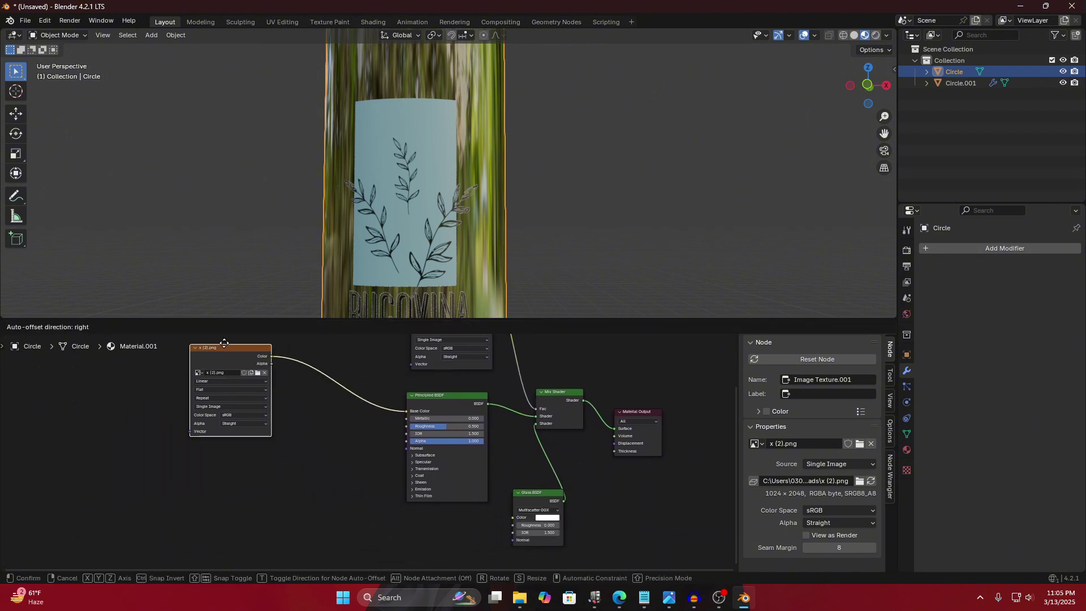
scroll(362, 486, up, 3)
scroll(362, 491, up, 1)
middle_drag(330, 477, 356, 388)
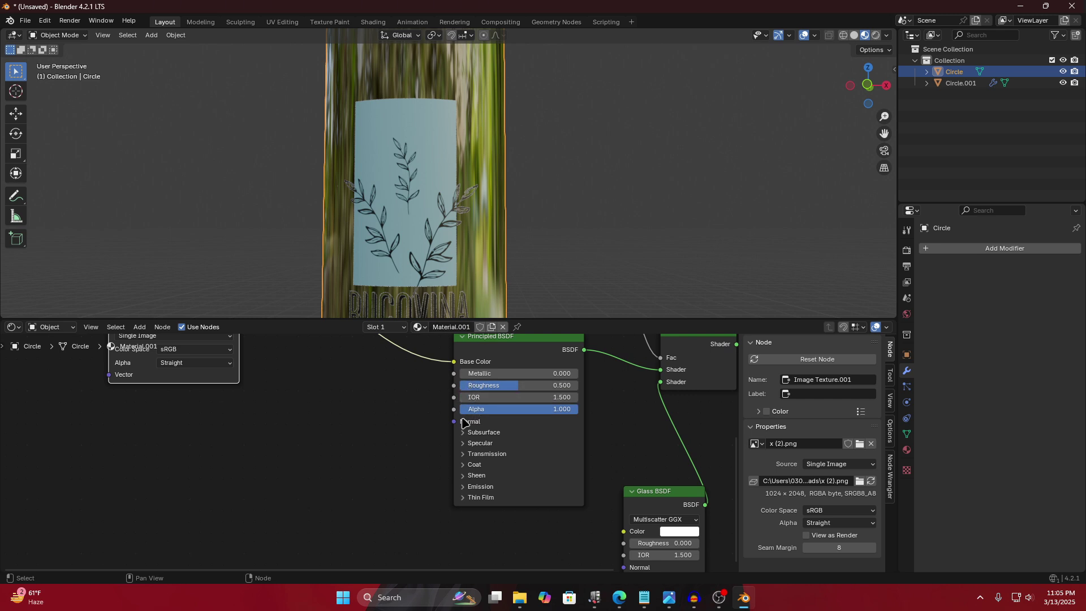
scroll(369, 443, left, 3)
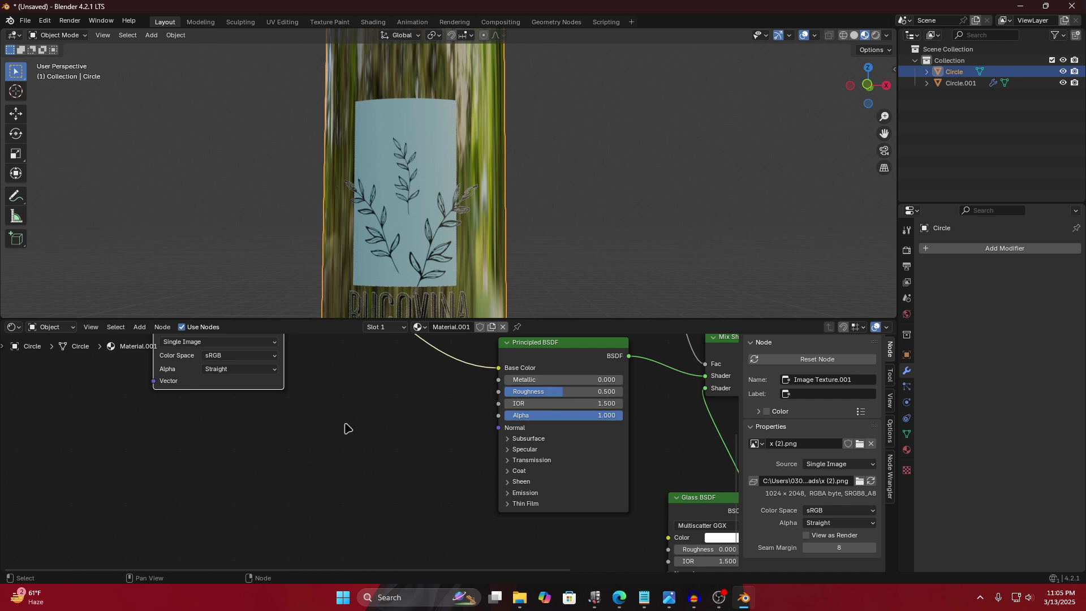
key(shift+a)
text(ies)
key(Return)
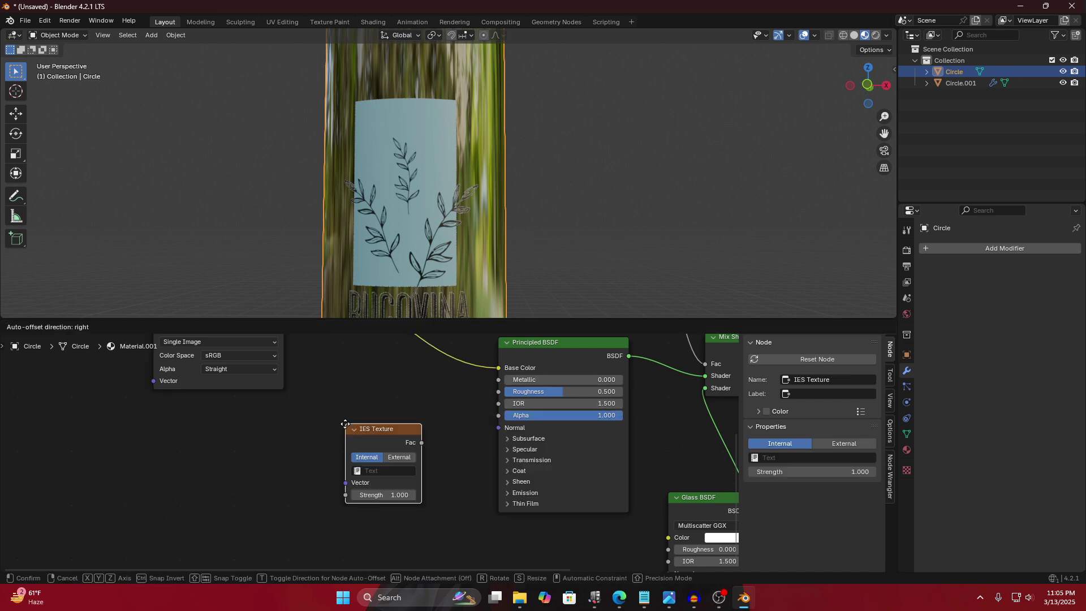
click(346, 426)
key(Delete)
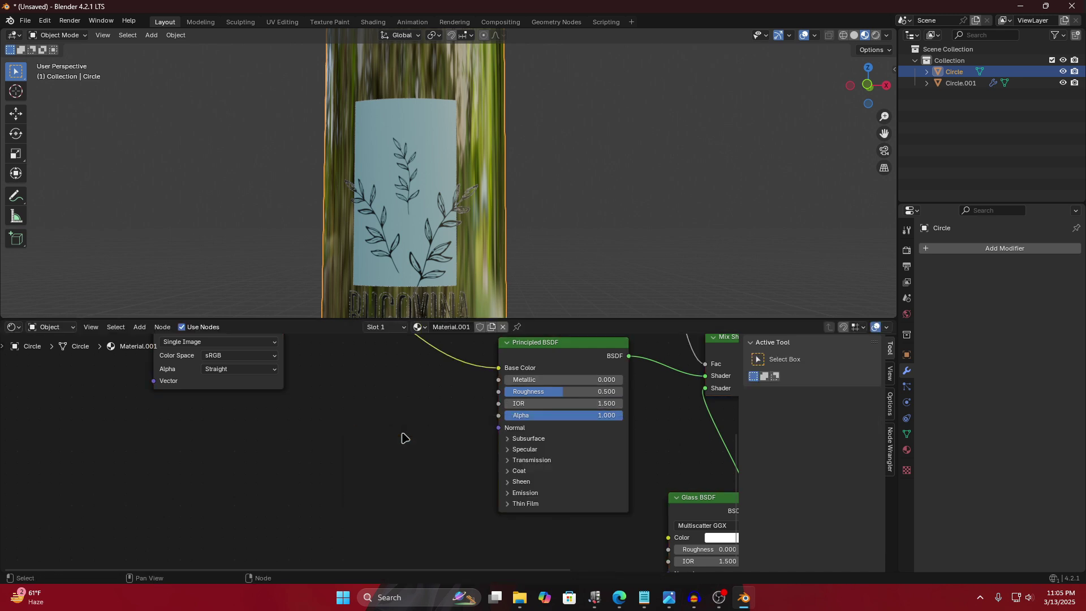
Add a Noise Texture node and place it below the x (2).png node.
key(shift+a)
text(noise)
key(Return)
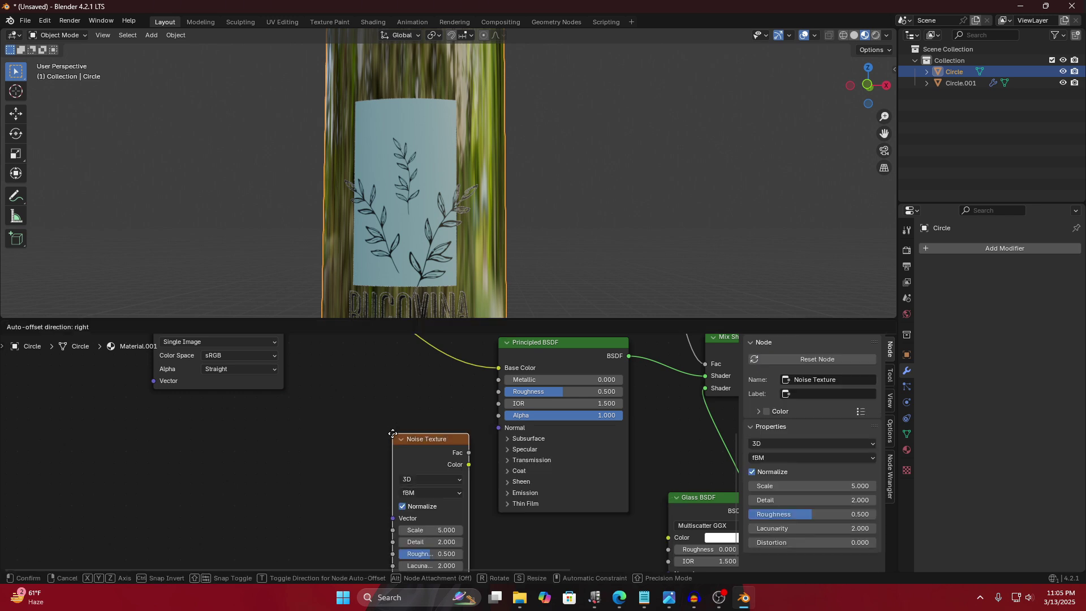
click(277, 417)
mouse_move(368, 401)
middle_down()
mouse_move(356, 383)
mouse_move(356, 418)
middle_up()
drag(302, 425, 249, 418)
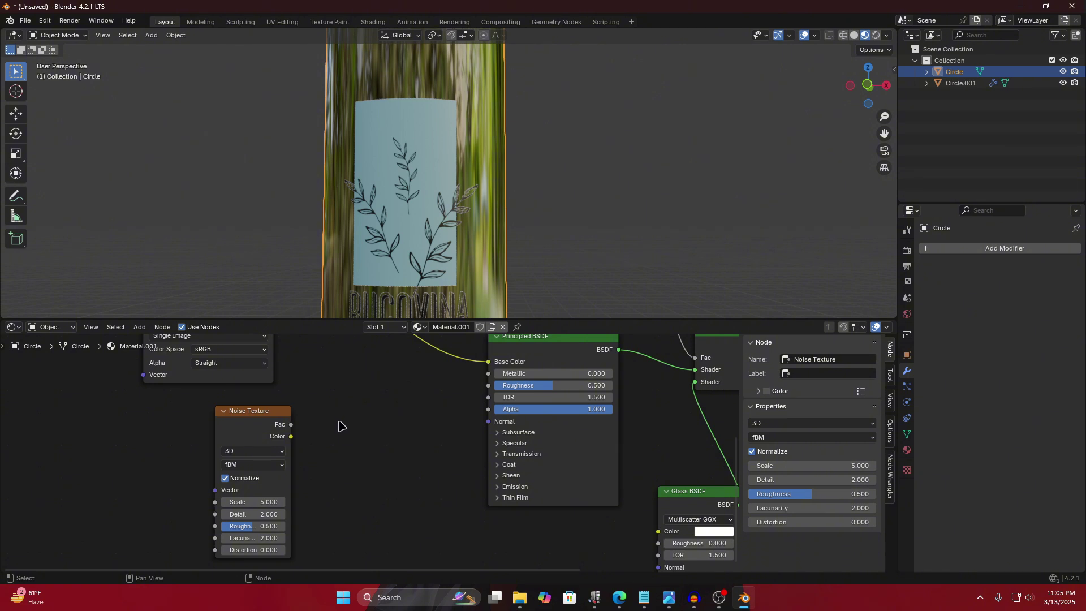
Add Texture Coordinate and Mapping nodes to the Noise Texture and drive the Mapping's Vector with Object coordinates.
key(ctrl+t)
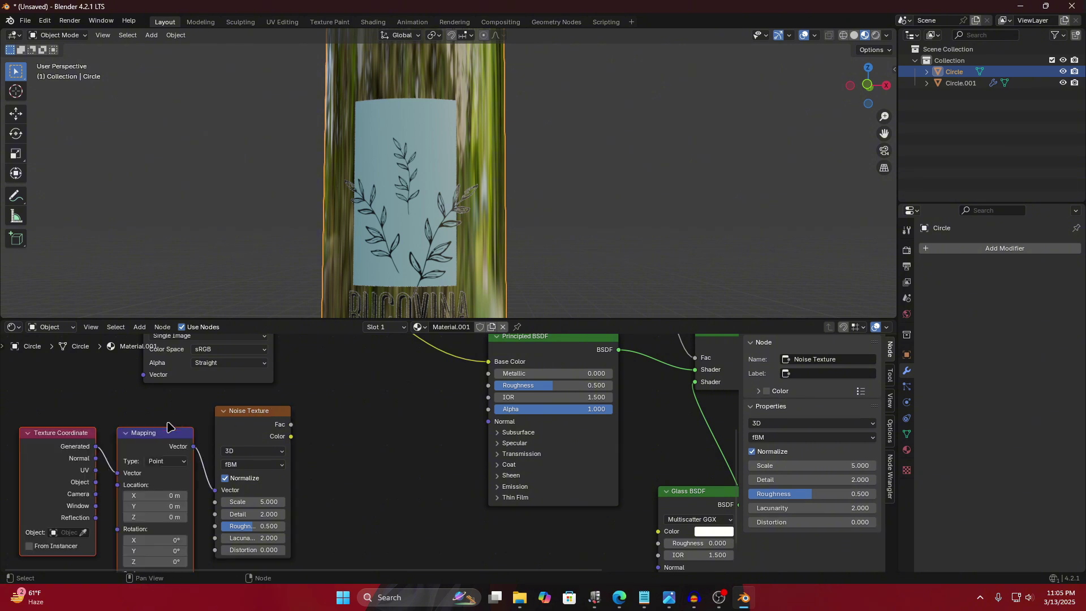
drag(96, 482, 119, 474)
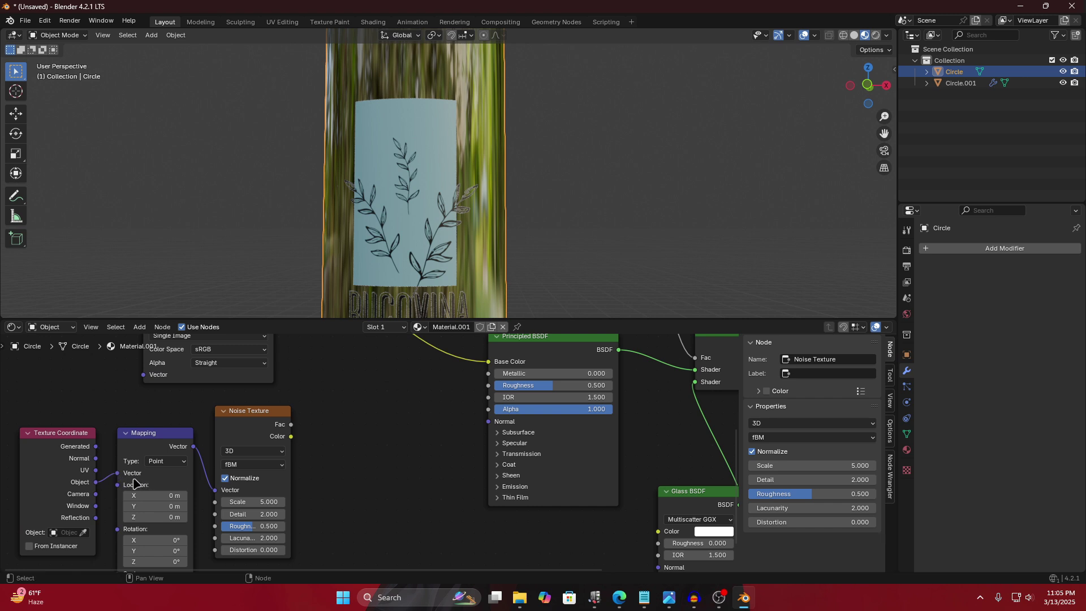
click(271, 418)
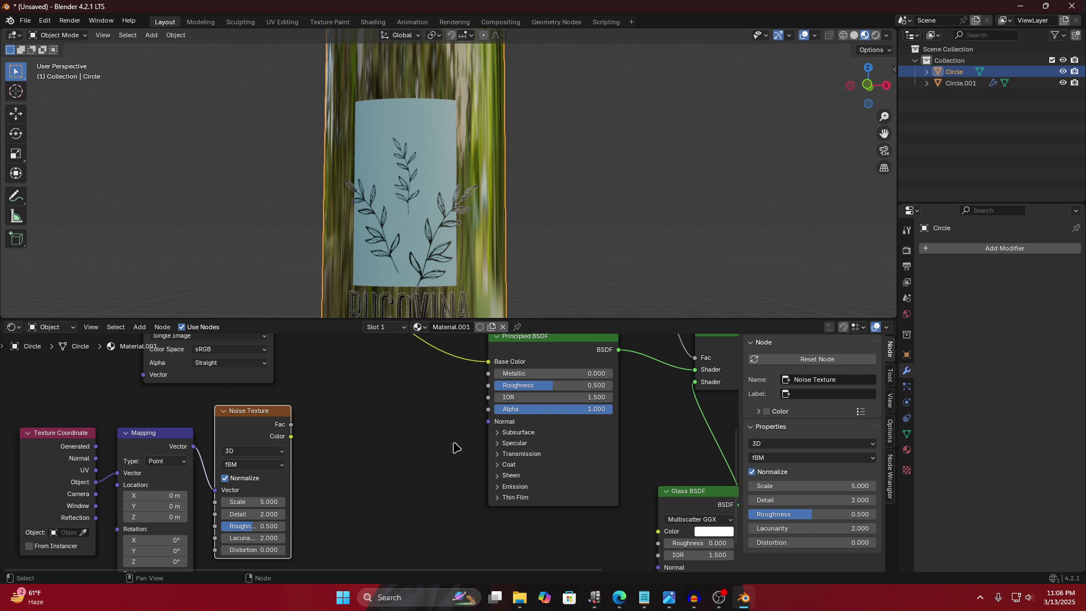
Add a Color Ramp fed by the Noise Texture's Fac and link its Color to the Principled BSDF's Roughness.
scroll(453, 448, right, 5)
scroll(454, 448, up, 2)
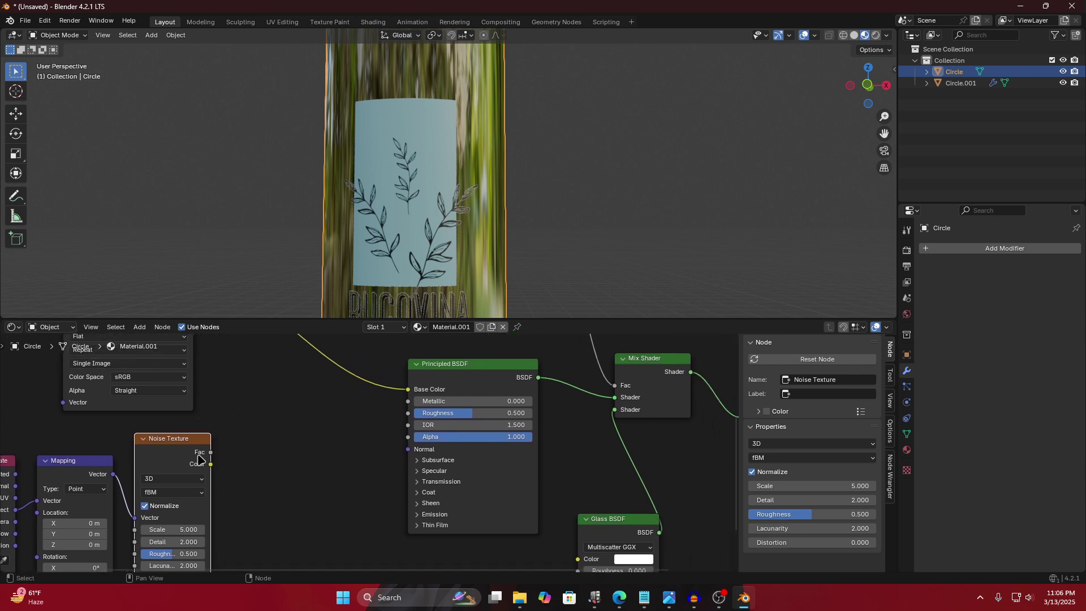
key(shift+a)
text(cr)
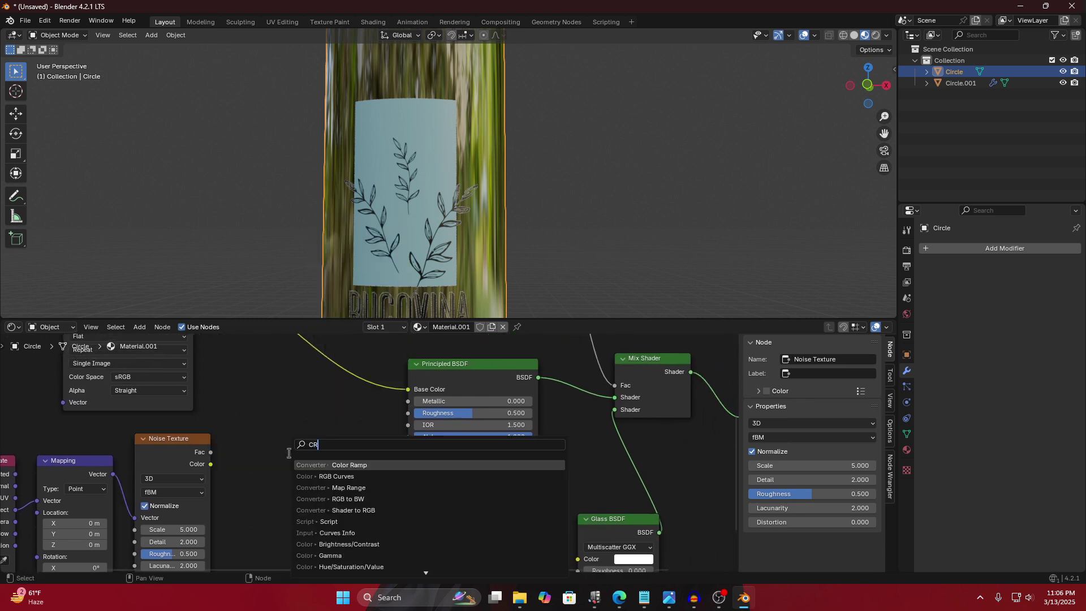
key(Return)
click(232, 431)
drag(210, 452, 231, 535)
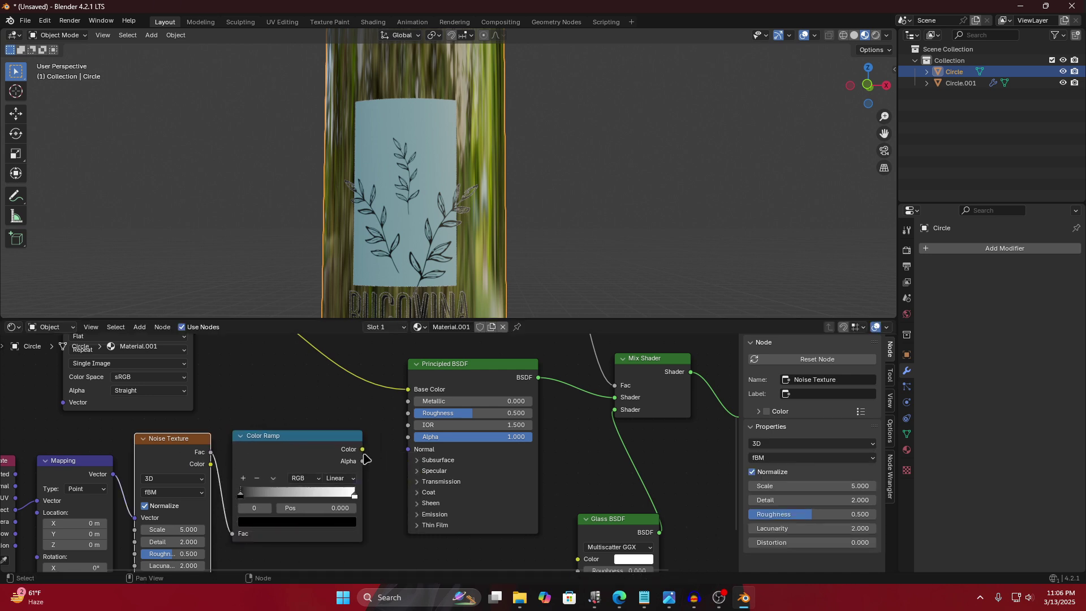
drag(363, 450, 408, 413)
scroll(413, 209, up, 4)
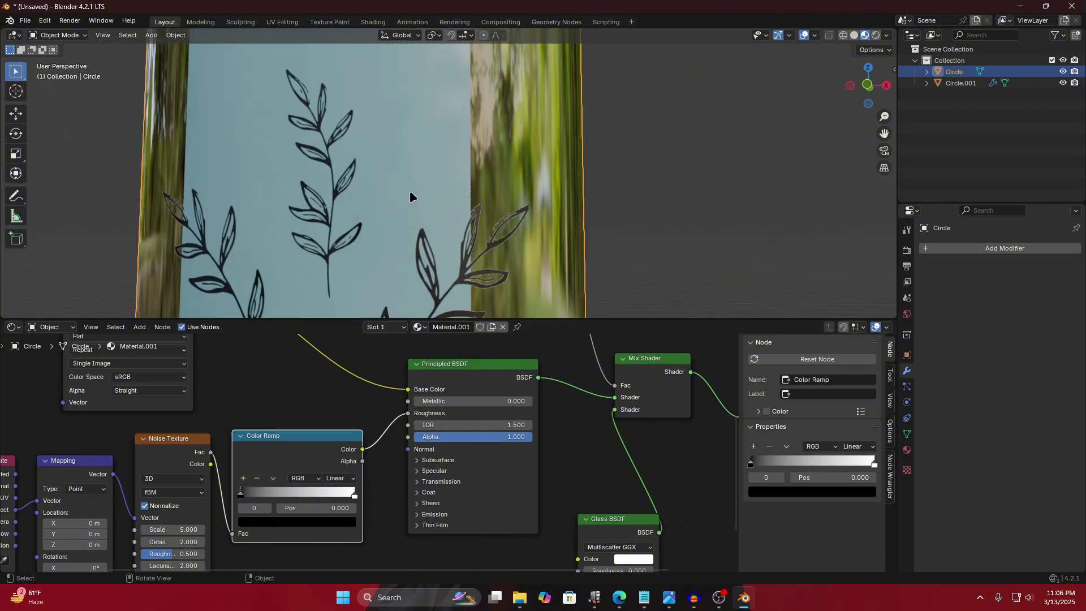
Tighten the Color Ramp driving the label's Roughness by moving the black stop to 0.468 and the white stop to 0.695.
mouse_move(409, 190)
middle_down()
mouse_move(406, 166)
mouse_move(399, 203)
mouse_move(419, 205)
mouse_move(419, 175)
middle_up()
middle_drag(288, 435, 285, 403)
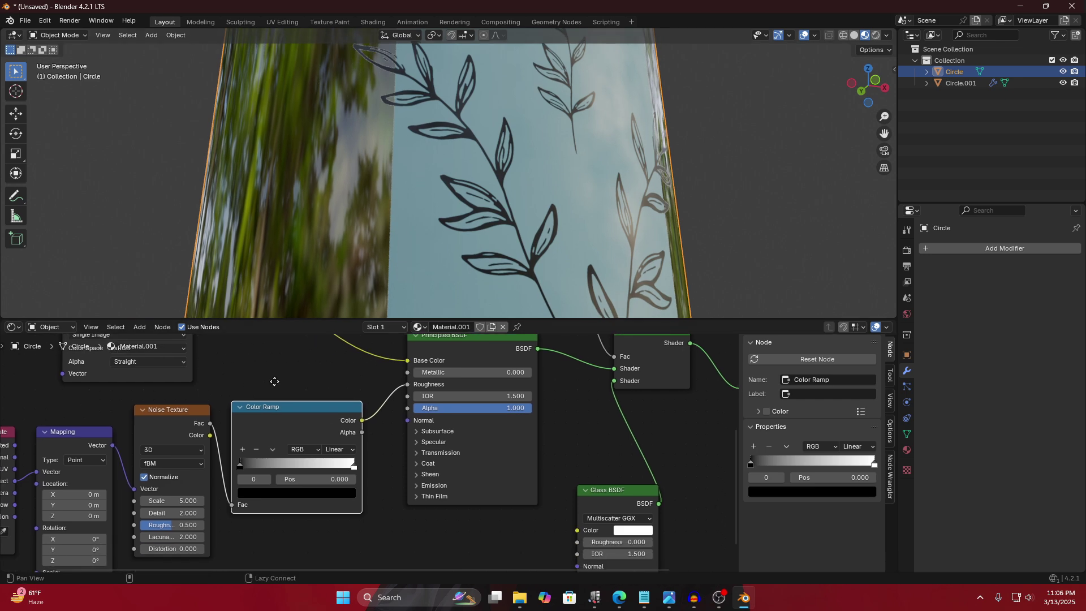
middle_drag(545, 167, 557, 170)
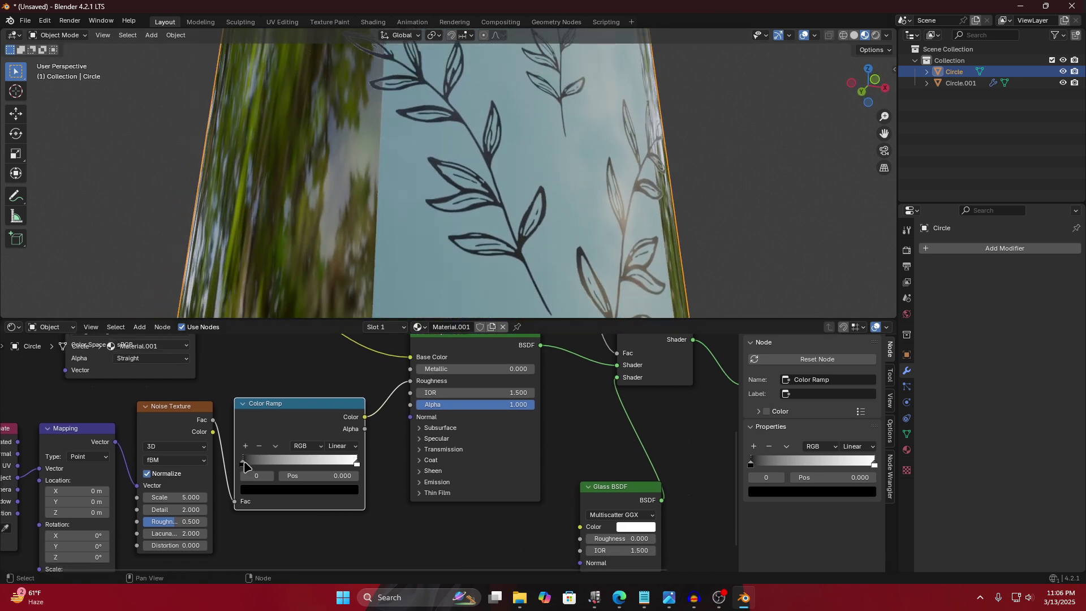
mouse_move(243, 464)
mouse_down()
mouse_move(303, 461)
mouse_move(294, 464)
mouse_up()
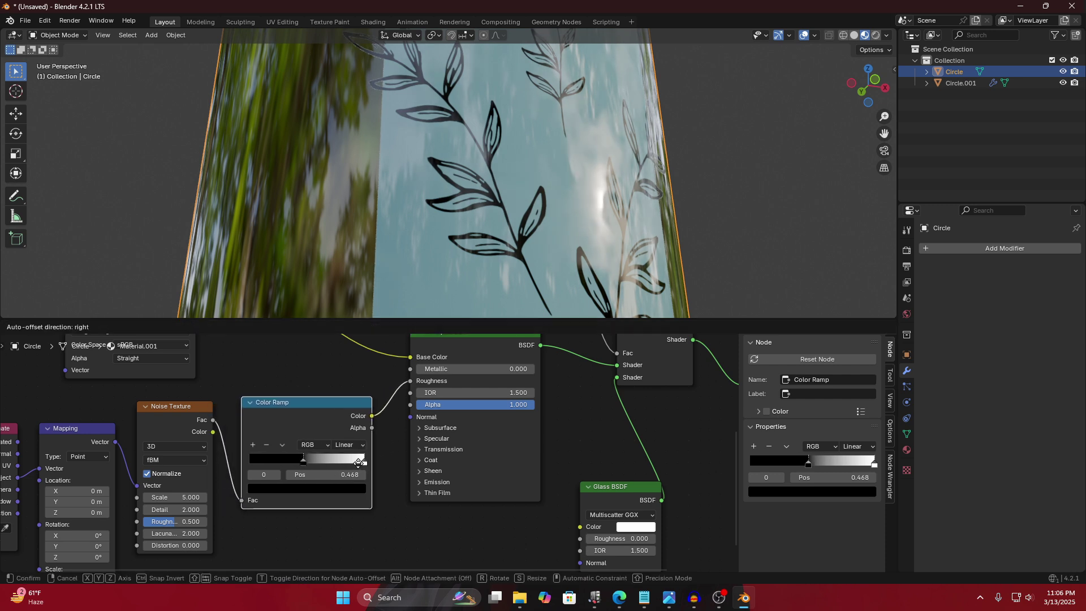
drag(362, 464, 333, 463)
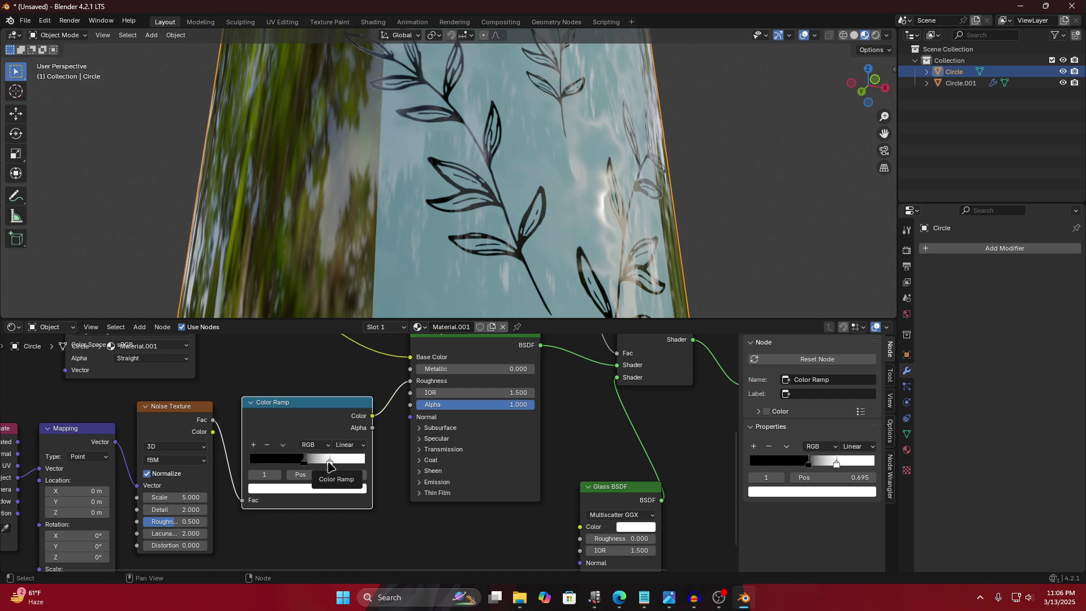
Try a Scale of 200 on the Noise Texture driving the label's Roughness.
click(187, 498)
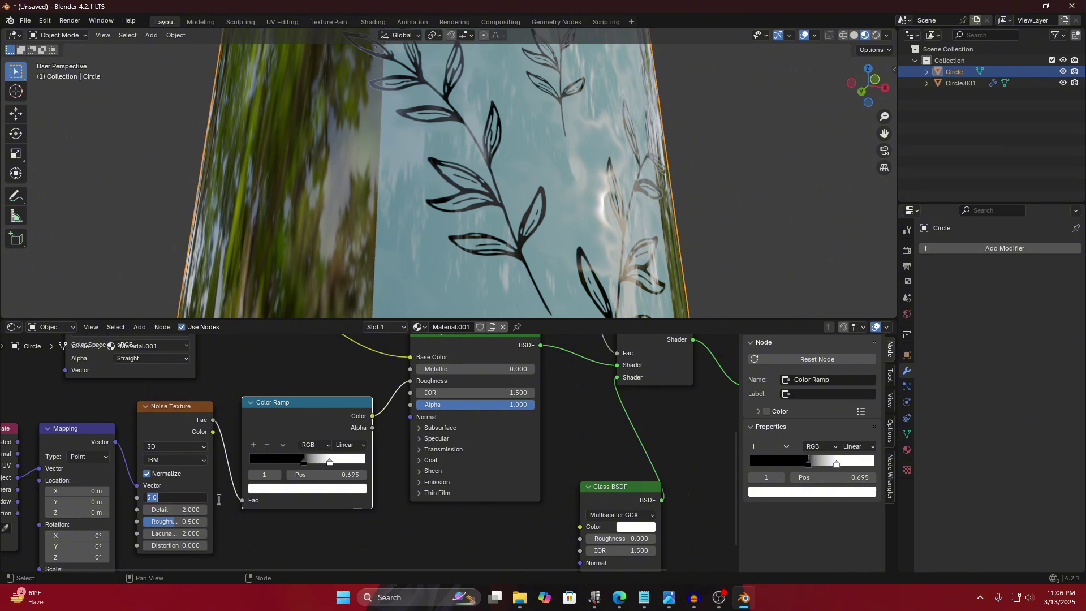
text(200)
key(Return)
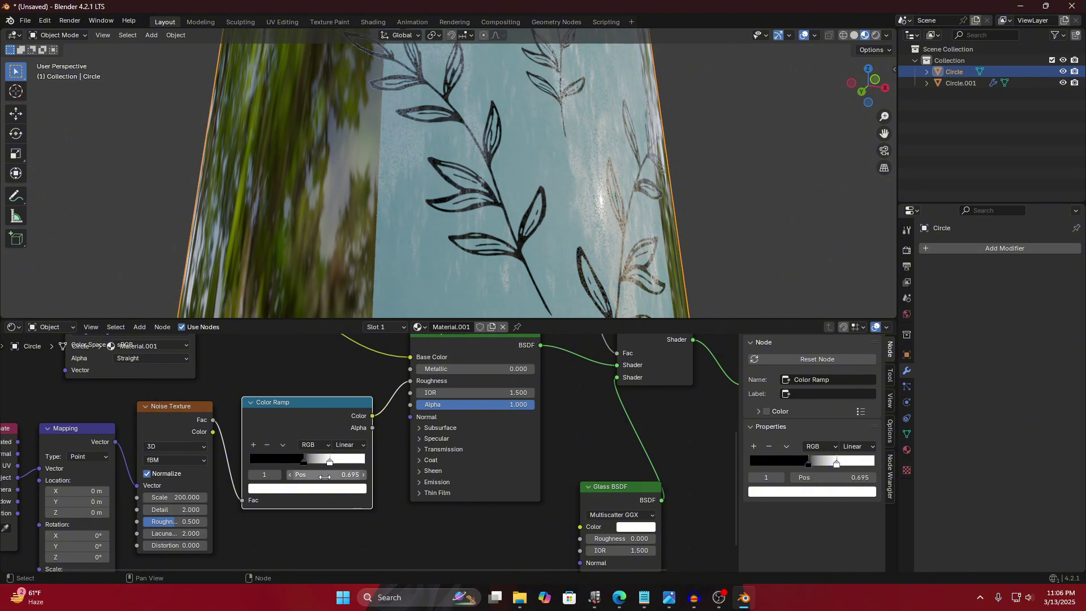
Set the Noise Texture's Scale to 50 and its Detail to 10.
click(190, 497)
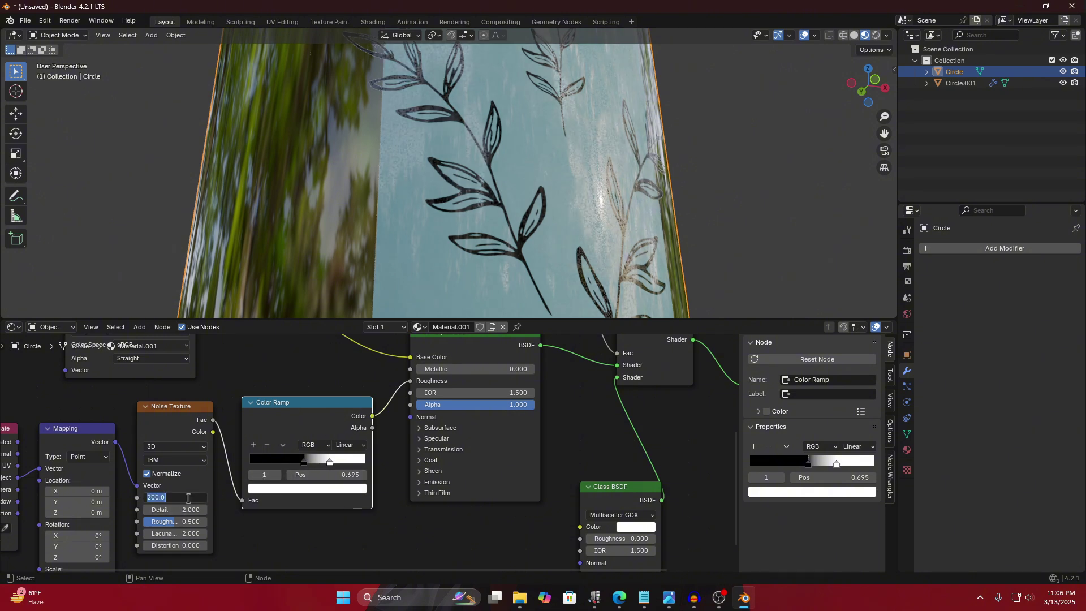
text(50)
key(Return)
drag(175, 510, 195, 509)
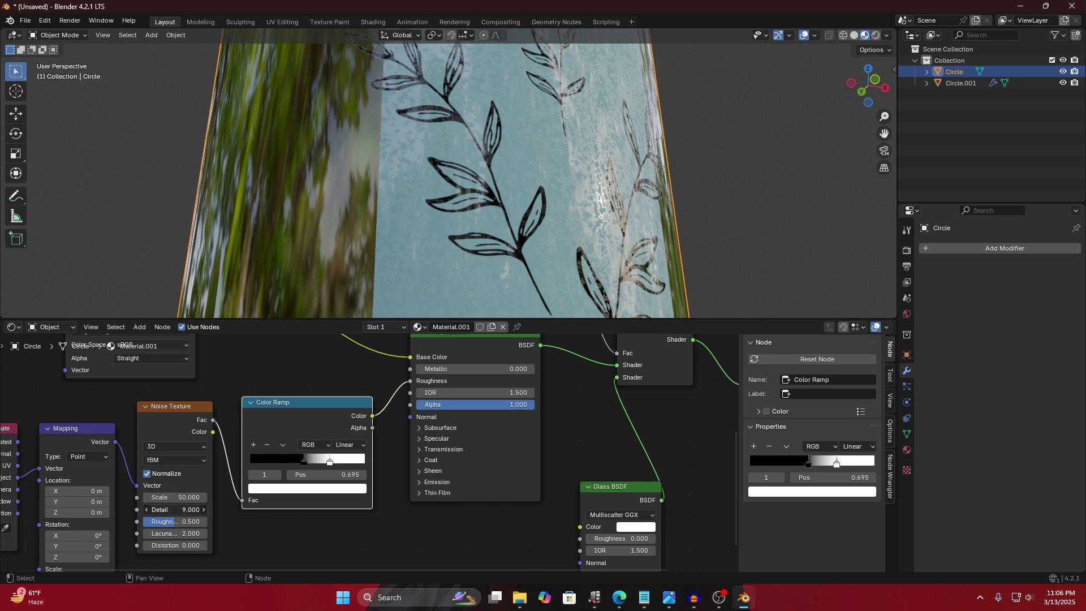
click(195, 509)
key(Return)
middle_drag(491, 288, 662, 142)
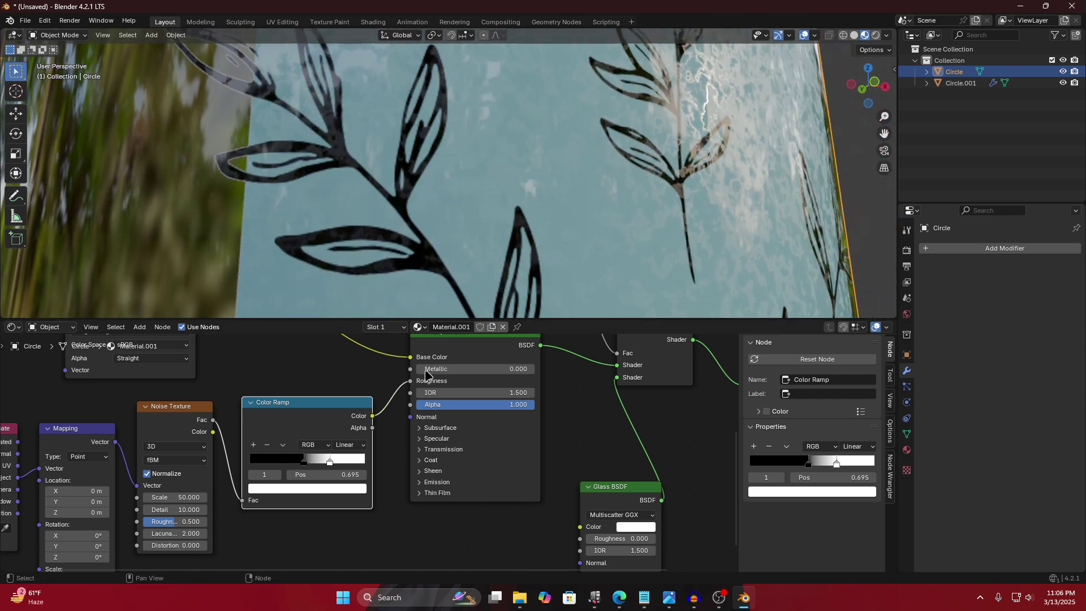
Move the roughness Color Ramp's black stop to position 0.359 and check the label's reflections on the bottle.
drag(308, 463, 291, 461)
scroll(340, 498, down, 1)
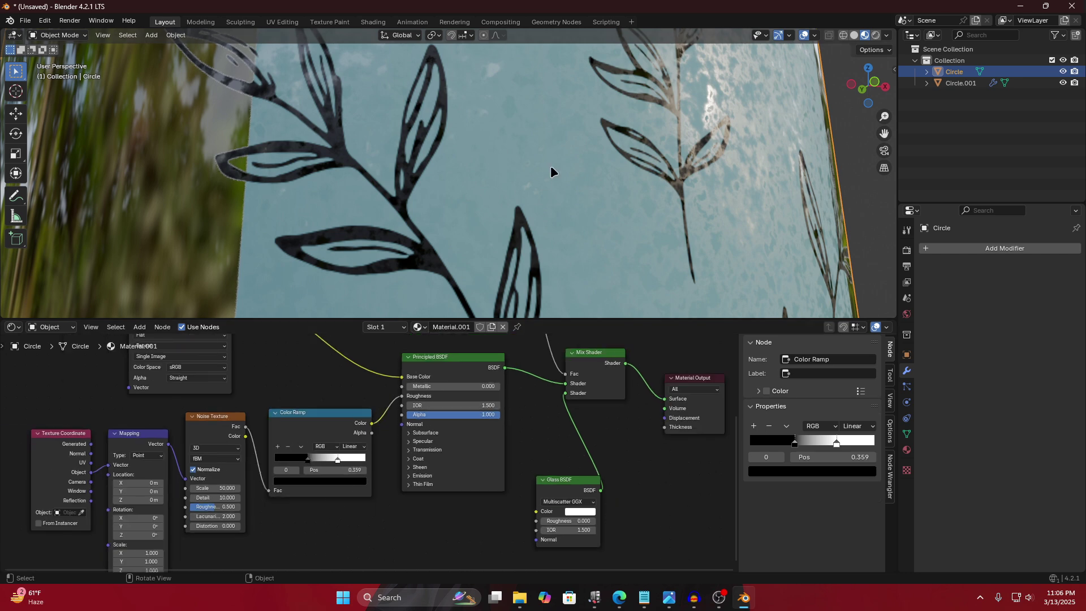
scroll(565, 161, down, 4)
mouse_move(569, 158)
middle_down()
mouse_move(580, 143)
mouse_move(579, 162)
middle_up()
mouse_move(582, 146)
middle_down()
mouse_move(536, 155)
mouse_move(553, 160)
mouse_move(571, 144)
middle_up()
scroll(421, 429, down, 1)
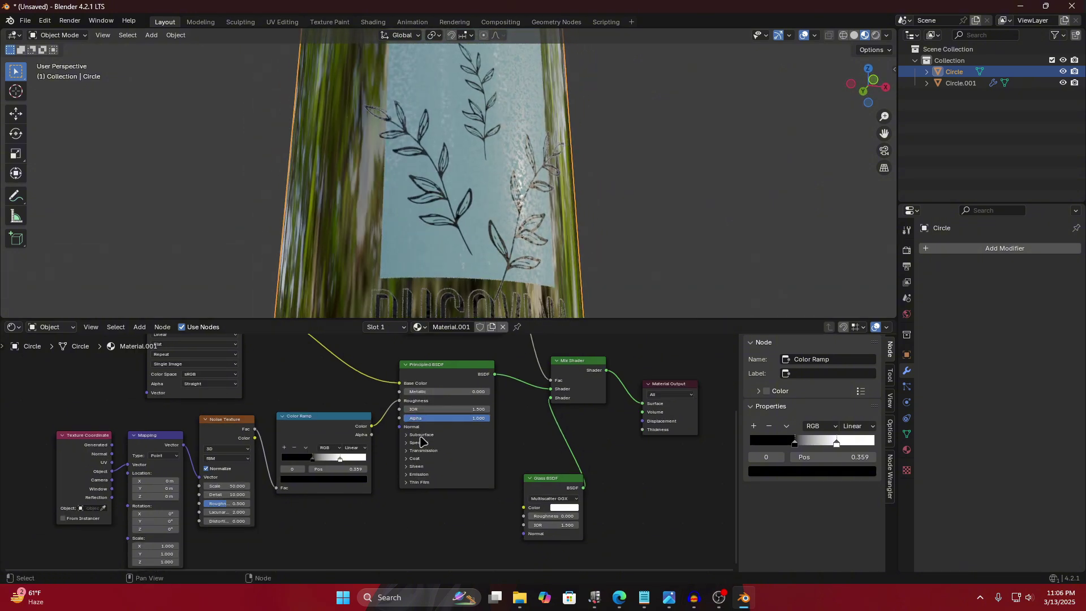
Move the Texture Coordinate, Mapping, Noise Texture and Color Ramp nodes together to reposition them beside the Principled BSDF.
middle_drag(406, 513, 395, 466)
drag(390, 497, 42, 405)
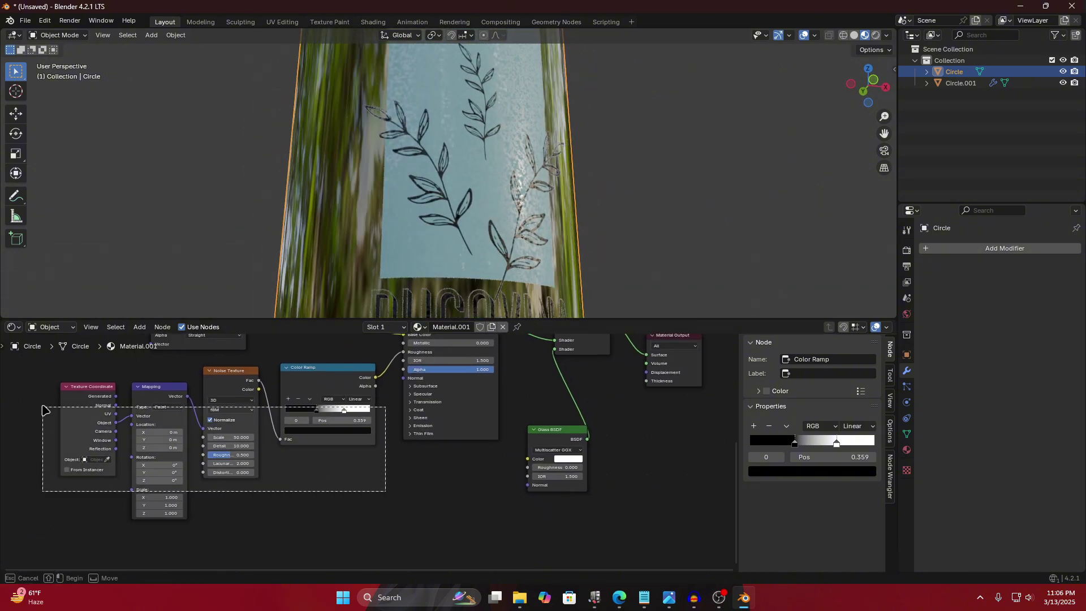
key(g)
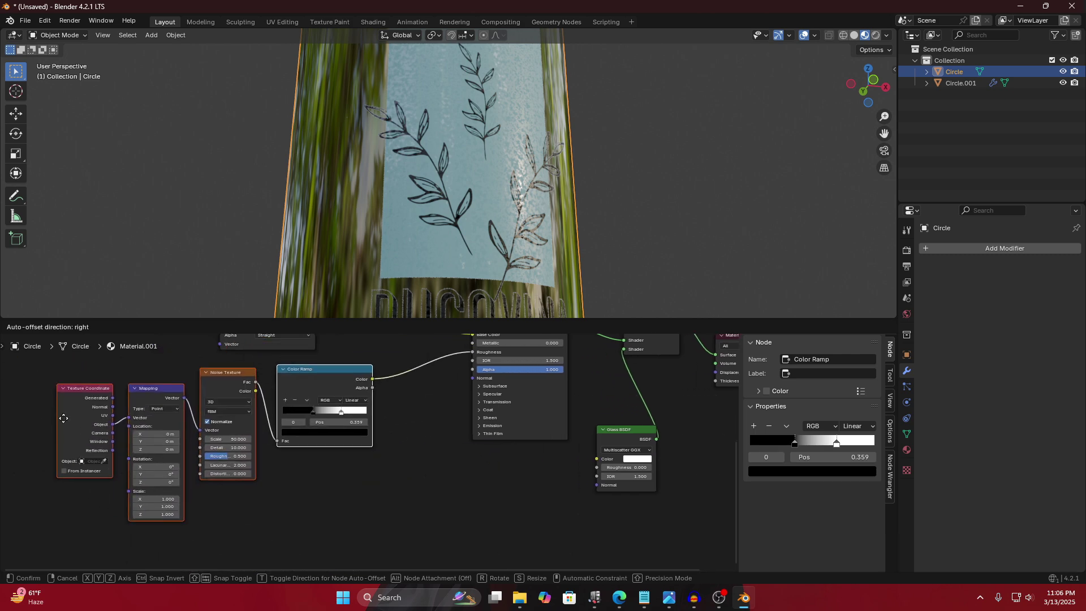
click(101, 403)
Expand the Principled BSDF's Coat and Sheen settings and set the Coat Weight to 1.000.
click(479, 417)
click(479, 409)
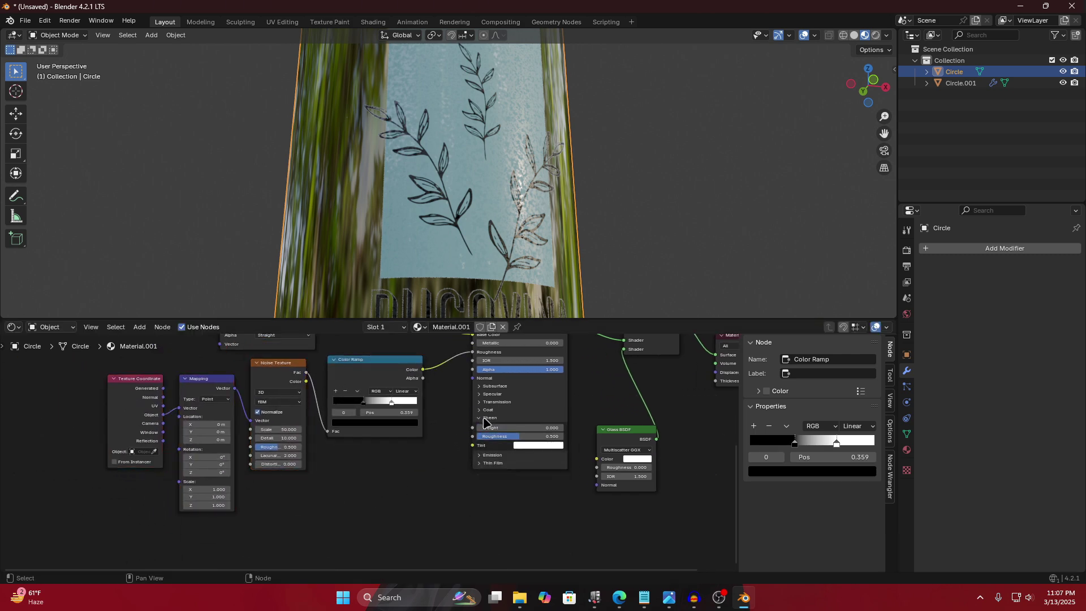
scroll(478, 423, up, 2)
middle_drag(478, 423, 330, 446)
drag(419, 427, 509, 428)
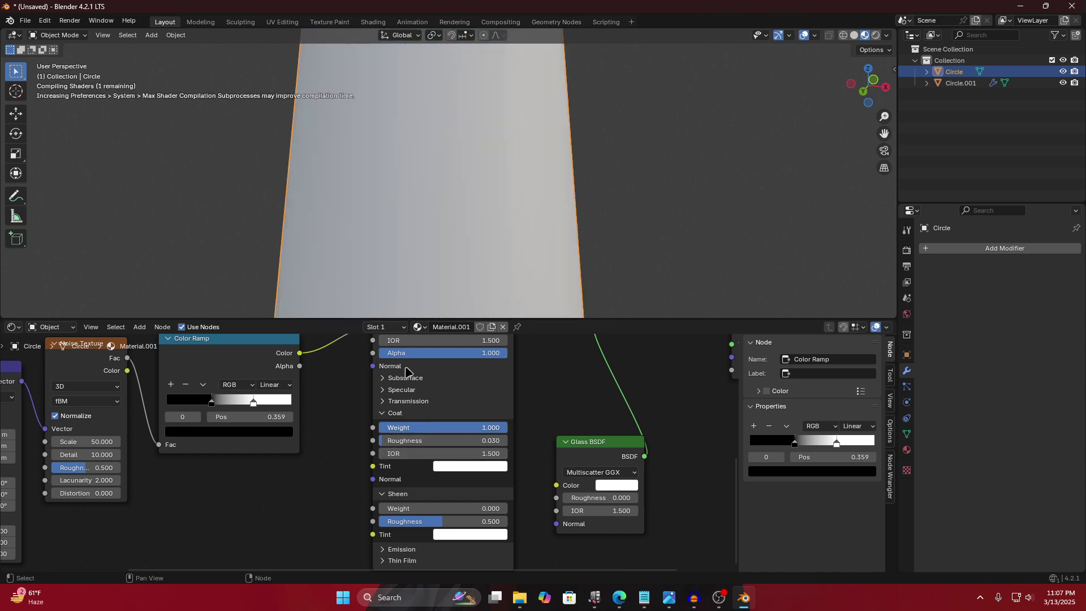
middle_drag(470, 121, 505, 168)
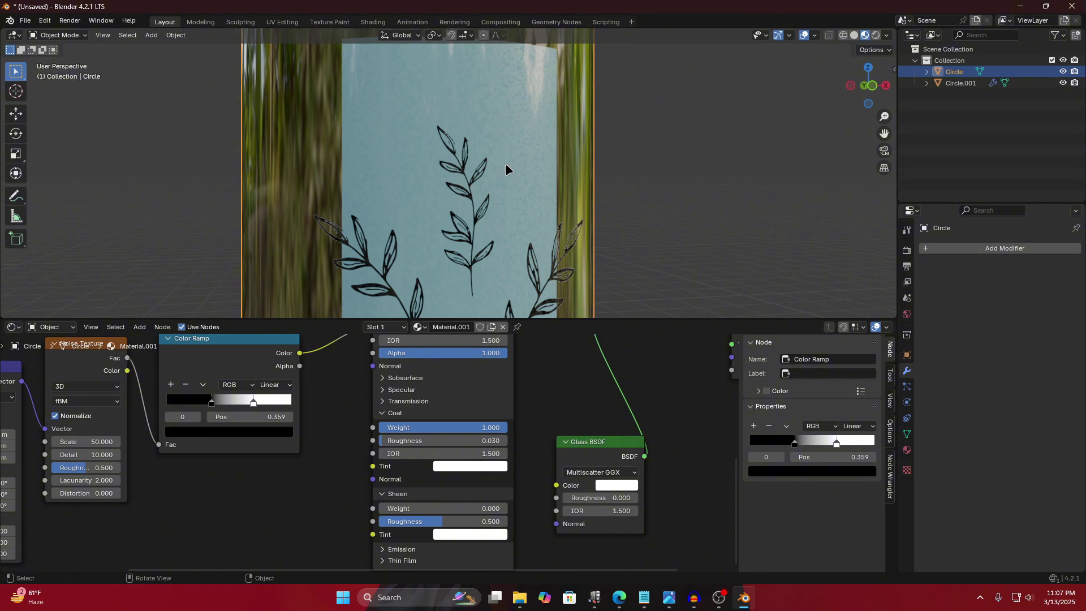
Add a second Noise Texture below the first and feed its Vector from the existing Mapping node.
middle_drag(340, 483, 380, 394)
key(shift+a)
text(noise)
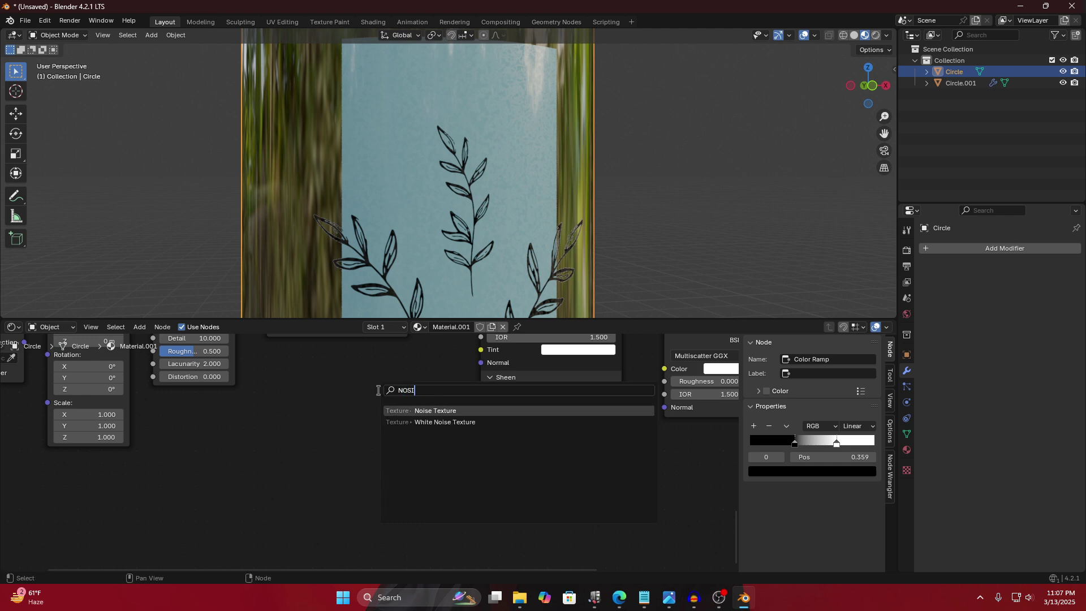
key(Return)
click(182, 422)
scroll(182, 421, down, 3)
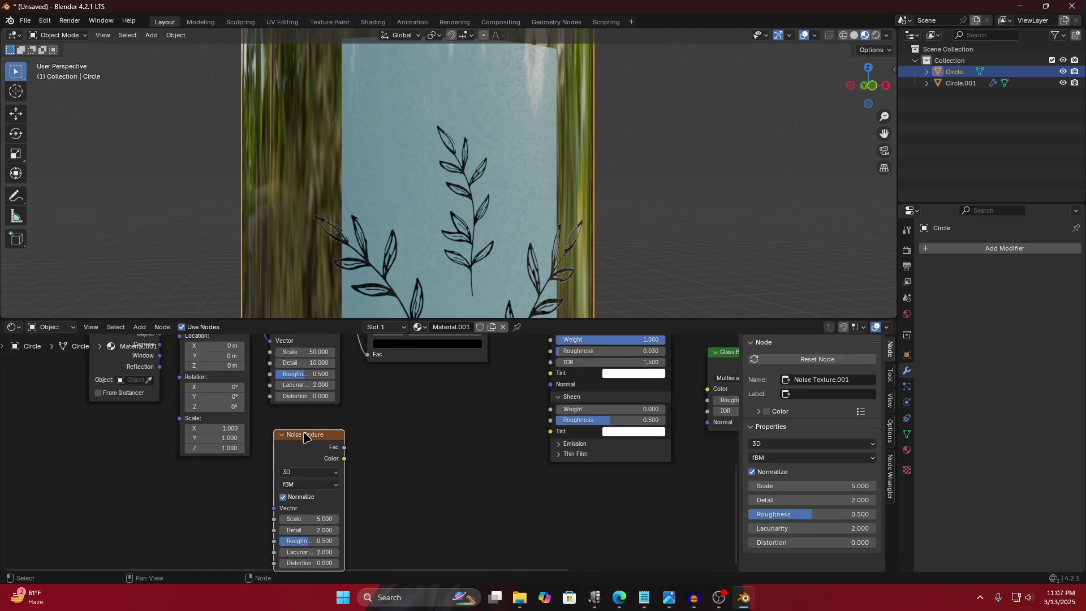
key(g)
click(175, 408)
scroll(175, 408, right, 3)
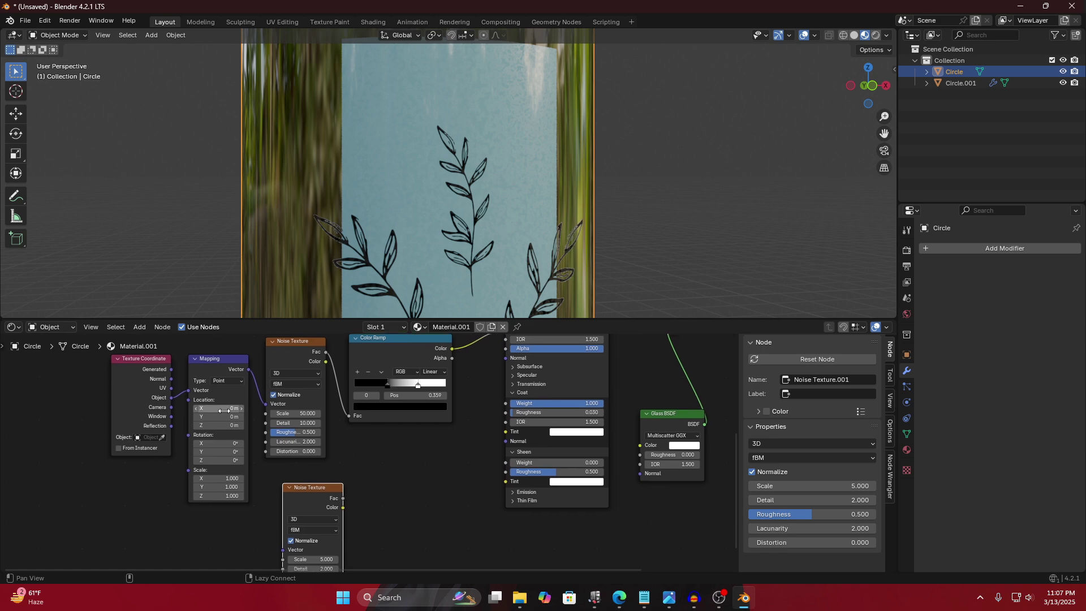
shift+scroll(190, 382, up, 2)
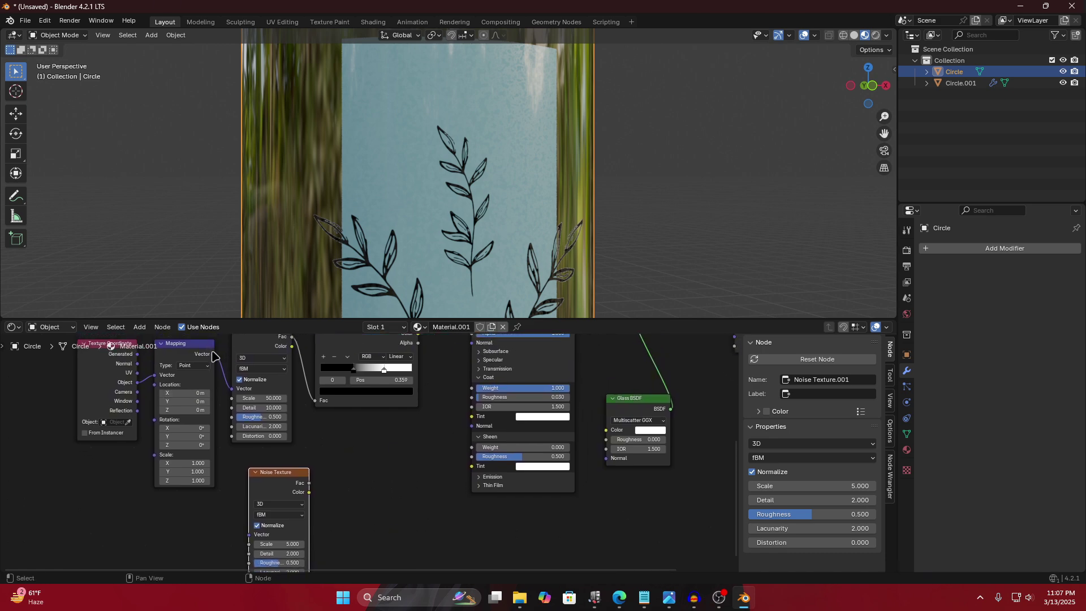
drag(215, 354, 249, 535)
Add a Color Ramp fed by the second Noise Texture's Fac and link its Color to the Coat Roughness.
middle_drag(372, 444, 321, 412)
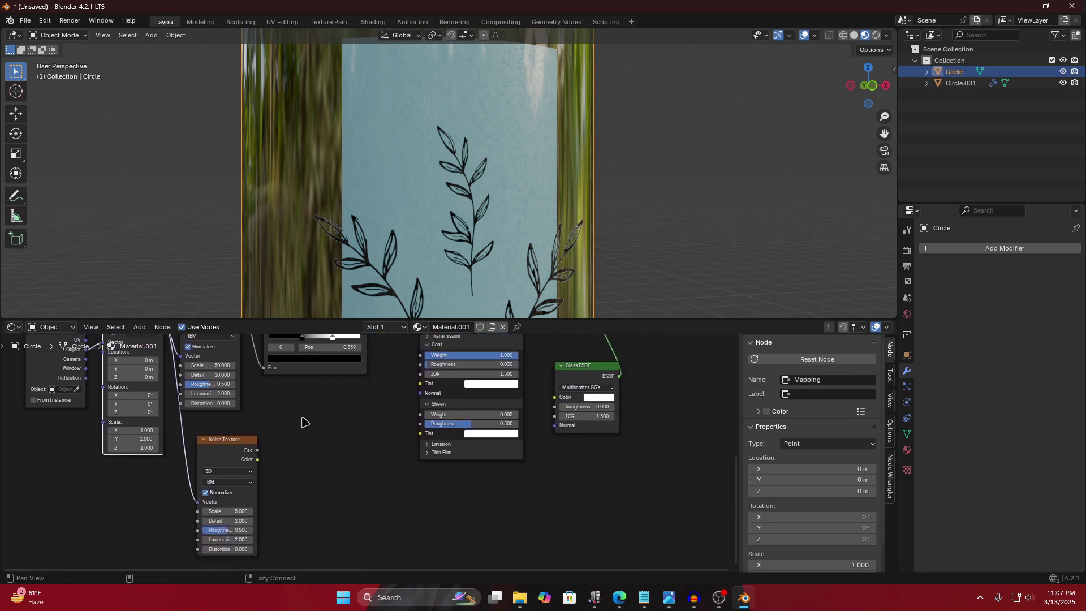
key(shift+a)
text(CR)
key(Return)
click(288, 455)
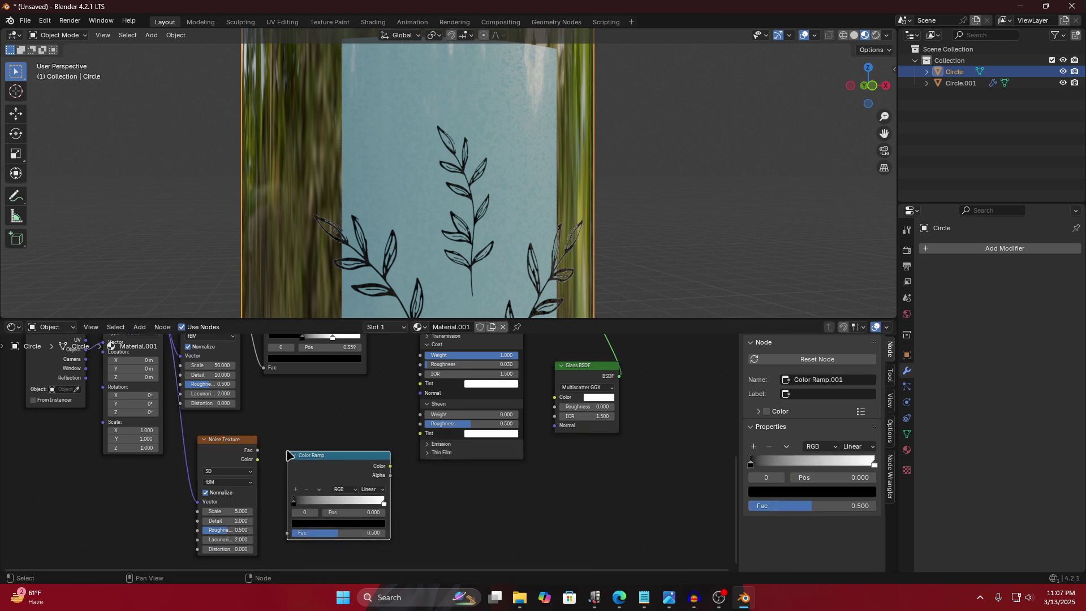
drag(258, 450, 288, 533)
drag(390, 465, 421, 364)
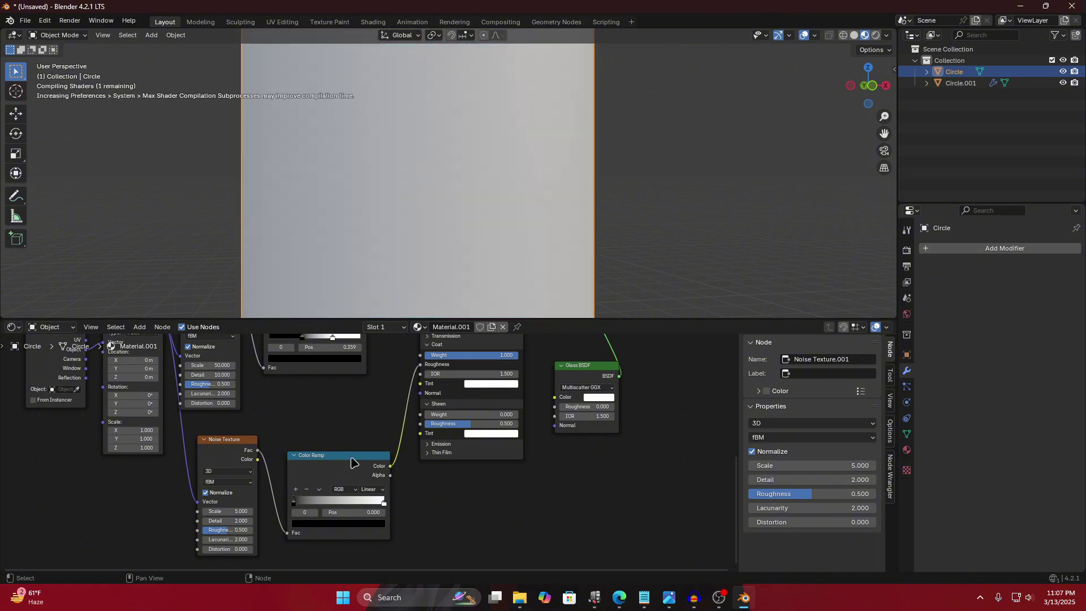
Preview the second Noise Texture on the bottle and set its Scale to 100.
ctrl+shift+click(228, 448)
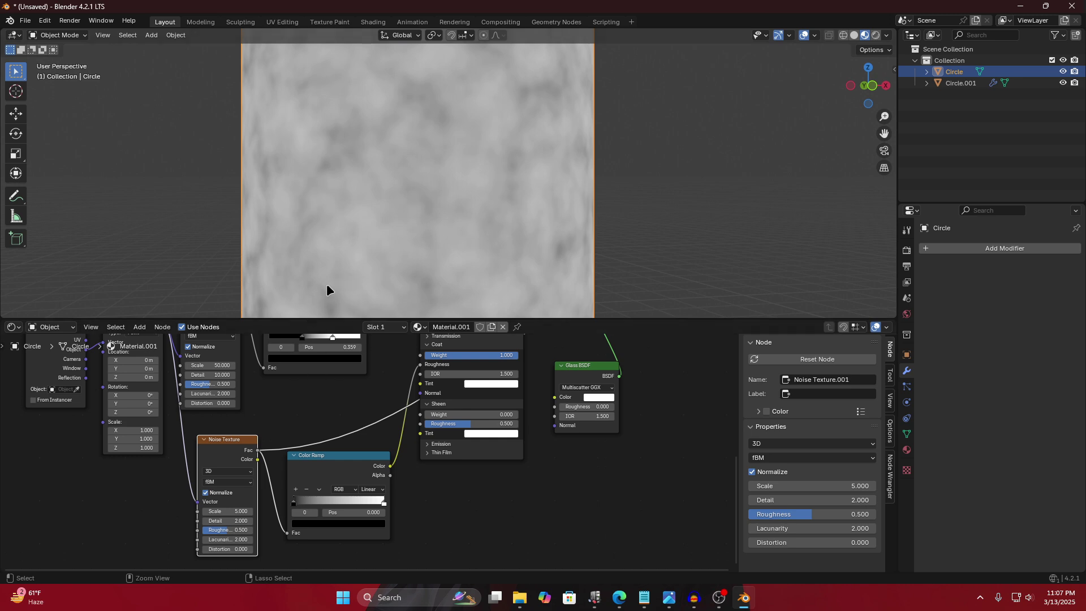
middle_drag(354, 269, 449, 176)
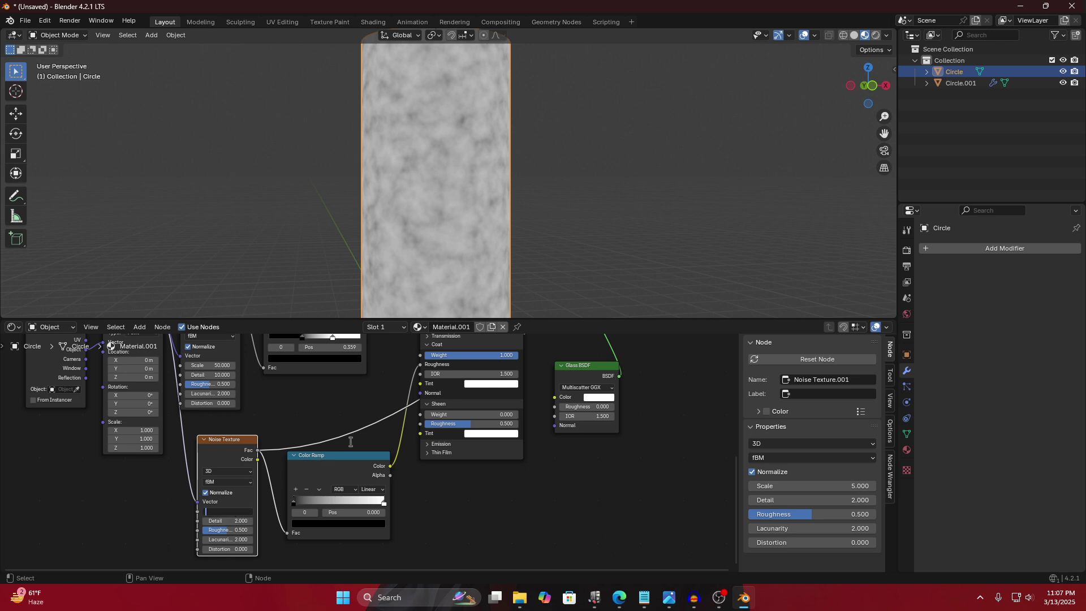
text(0)
key(Return)
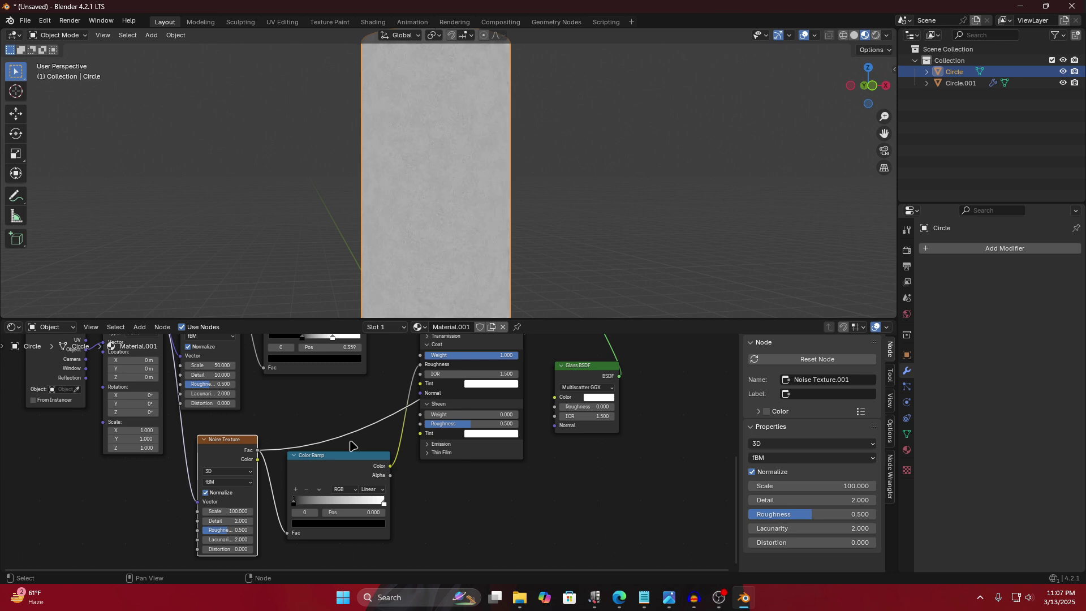
middle_drag(385, 237, 354, 492)
Preview the second Color Ramp on the bottle, moving its black stop to 0.432 and pulling its white stop inward.
drag(295, 507, 308, 503)
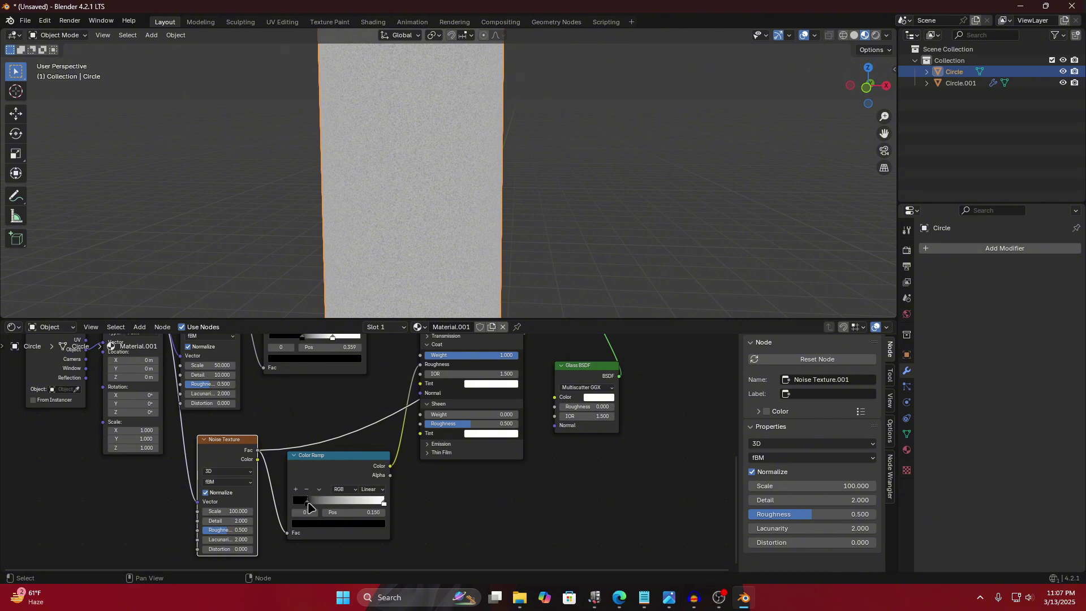
click(320, 462)
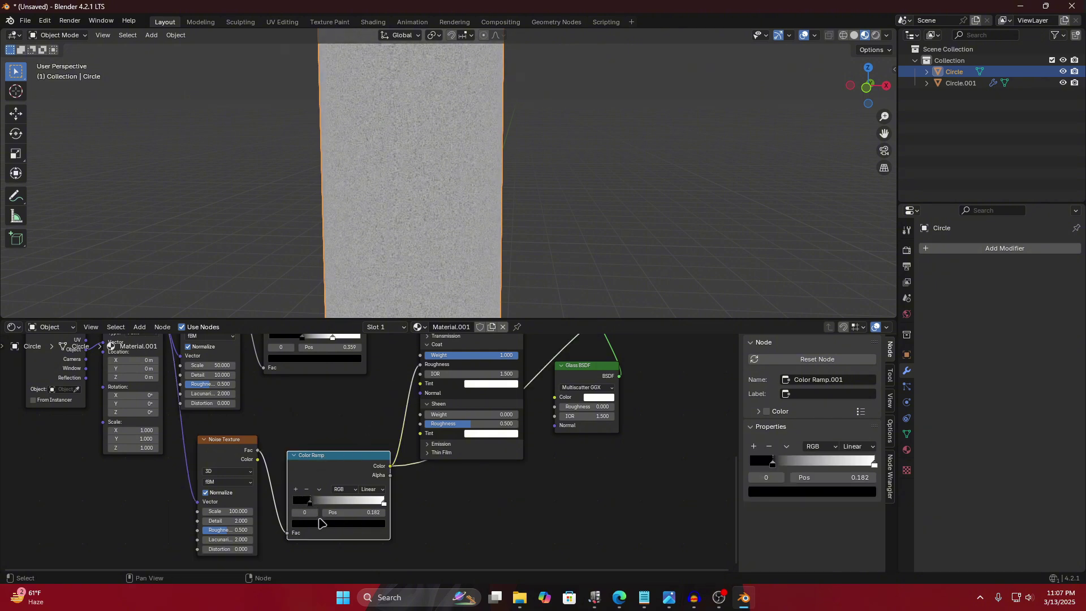
drag(310, 502, 360, 503)
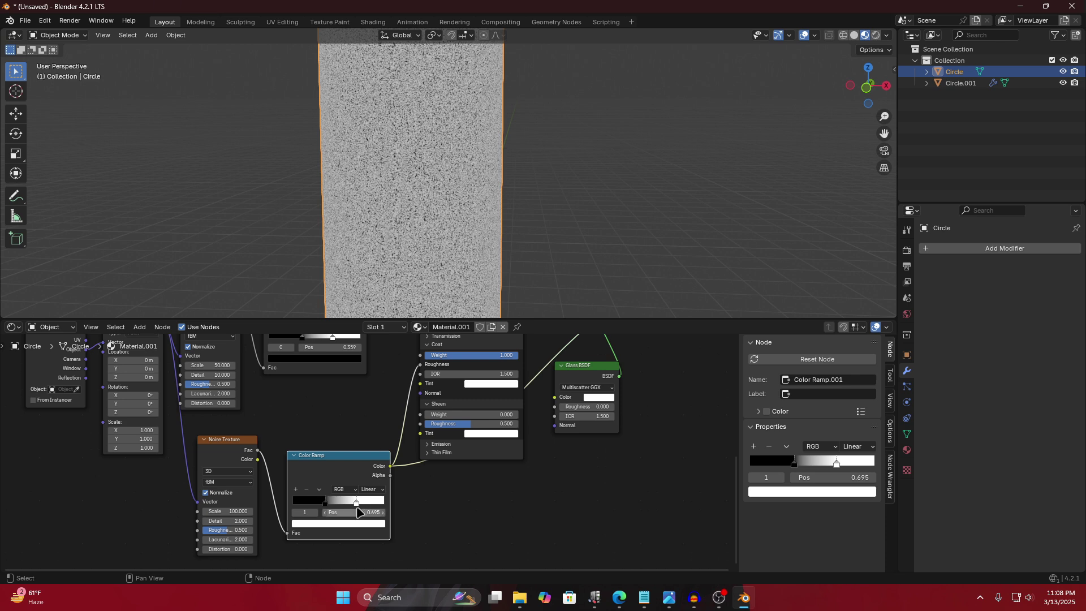
drag(357, 506, 335, 498)
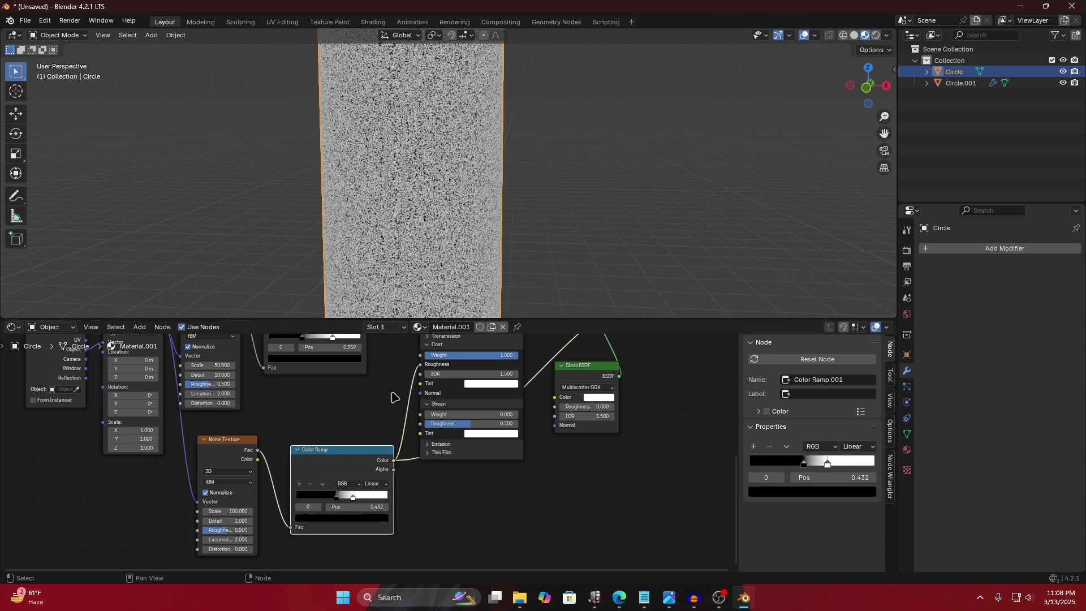
Reconnect the Mix Shader to the Material Output's Surface and check the coated label on the bottle.
middle_drag(393, 397, 363, 412)
scroll(364, 413, down, 2)
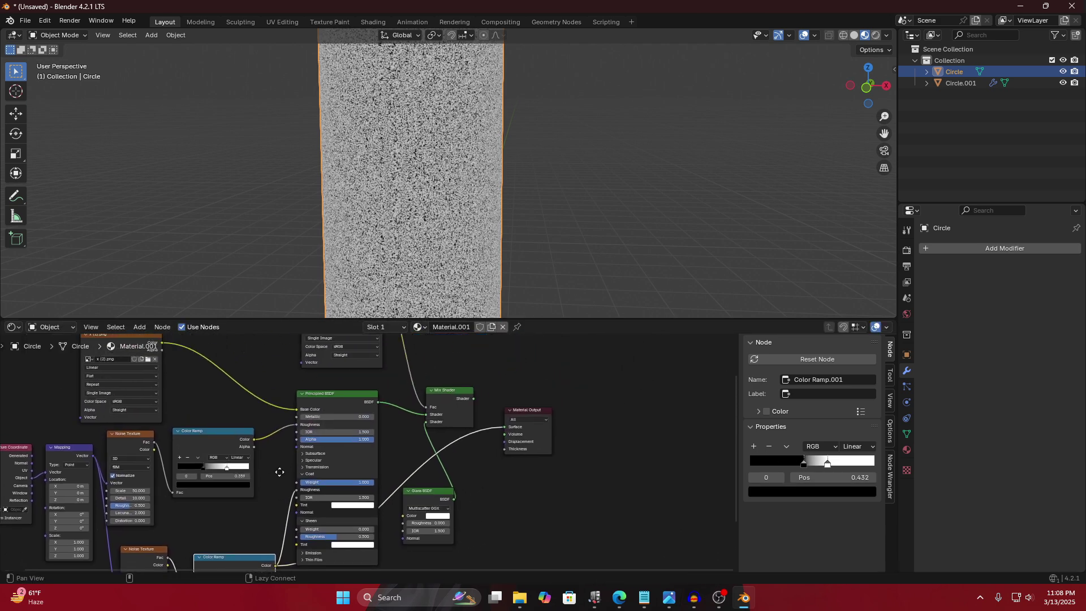
ctrl+shift+click(447, 387)
scroll(427, 200, up, 5)
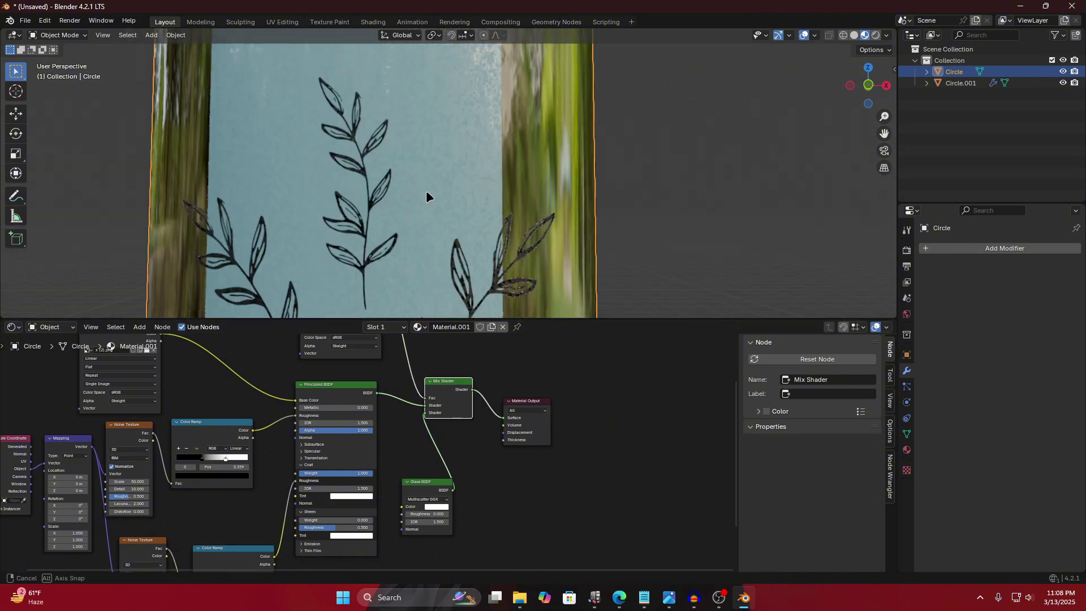
middle_drag(428, 199, 446, 170)
Soften the coat roughness Color Ramp by moving its black stop to 0.268 and spreading the white stop outward.
middle_drag(255, 551, 301, 409)
scroll(292, 433, up, 3)
scroll(283, 399, up, 4)
mouse_move(234, 490)
mouse_down()
mouse_move(219, 490)
mouse_move(292, 491)
mouse_move(204, 494)
mouse_up()
Set the Detail of the Noise Texture driving the Coat Roughness to 10.
middle_drag(62, 528, 148, 481)
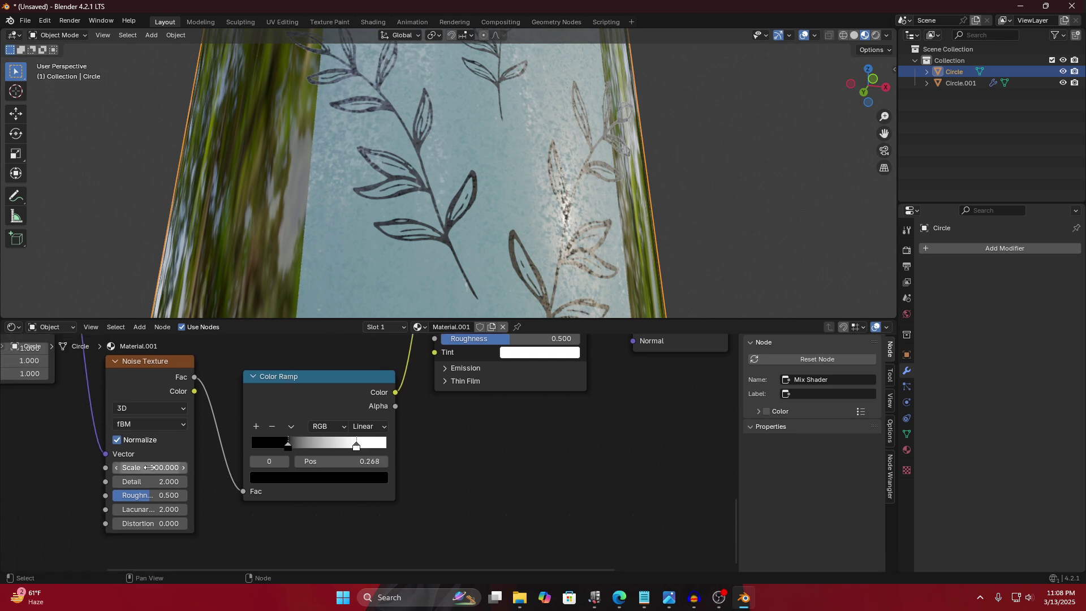
click(149, 481)
text(10)
key(Return)
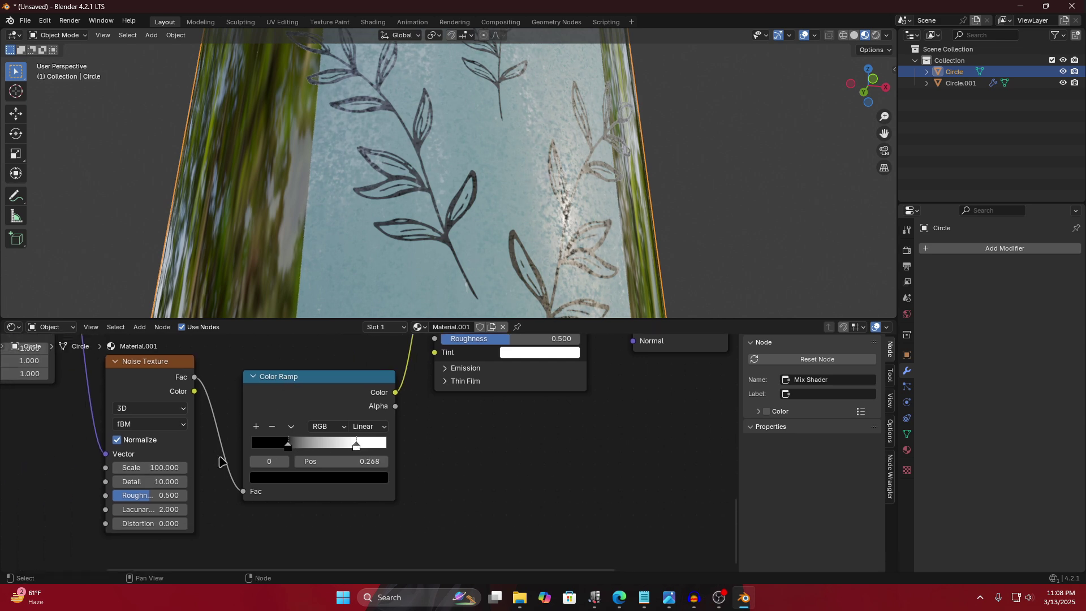
Set the Scale of the Noise Texture driving the Coat Roughness to 10.
middle_drag(491, 158, 525, 134)
click(150, 467)
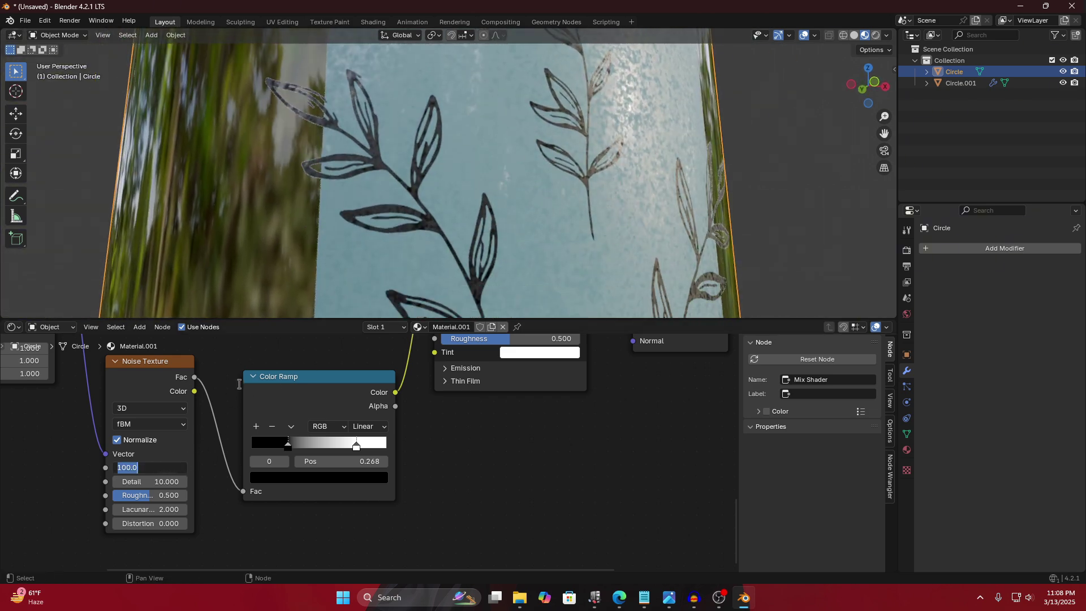
text(10)
key(Return)
middle_drag(611, 145, 498, 262)
Tighten the coat roughness Color Ramp by moving its black stop inward and its white stop to 0.709.
drag(289, 448, 349, 447)
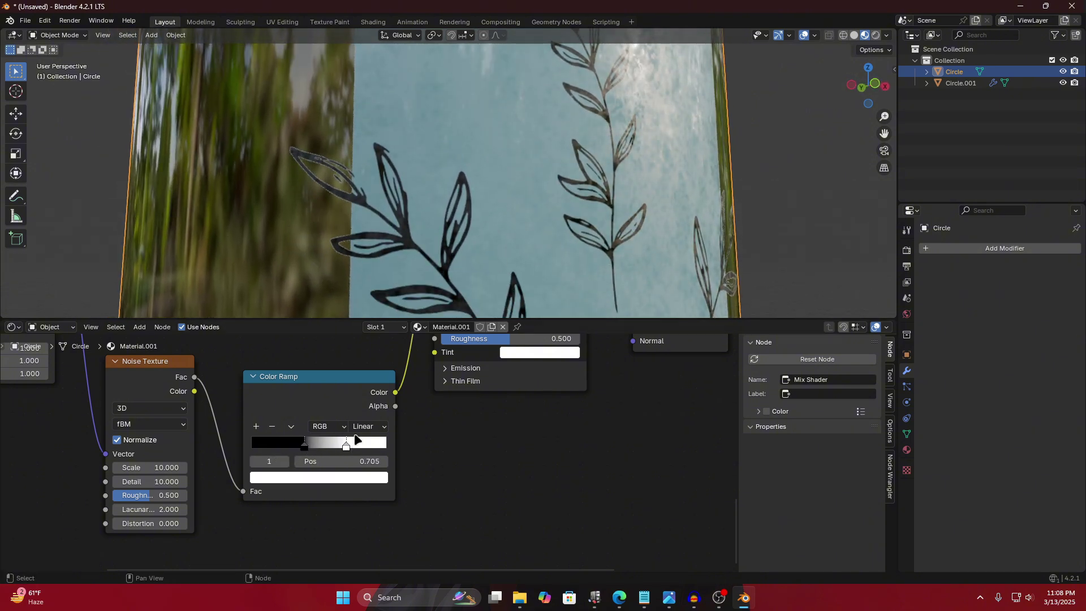
middle_drag(526, 153, 528, 136)
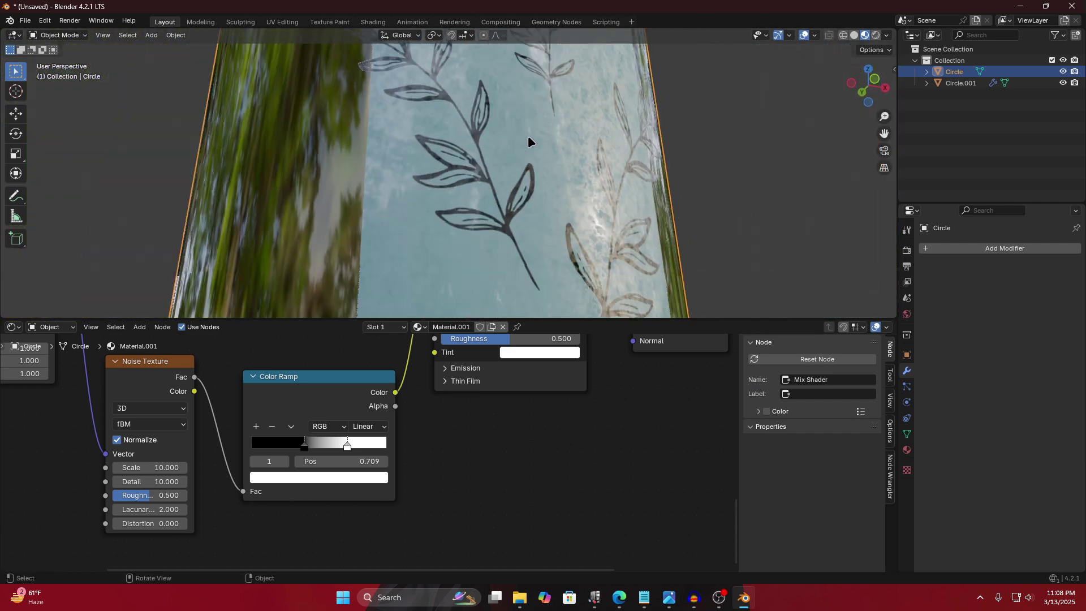
scroll(542, 144, up, 2)
scroll(563, 154, down, 2)
scroll(447, 416, down, 1)
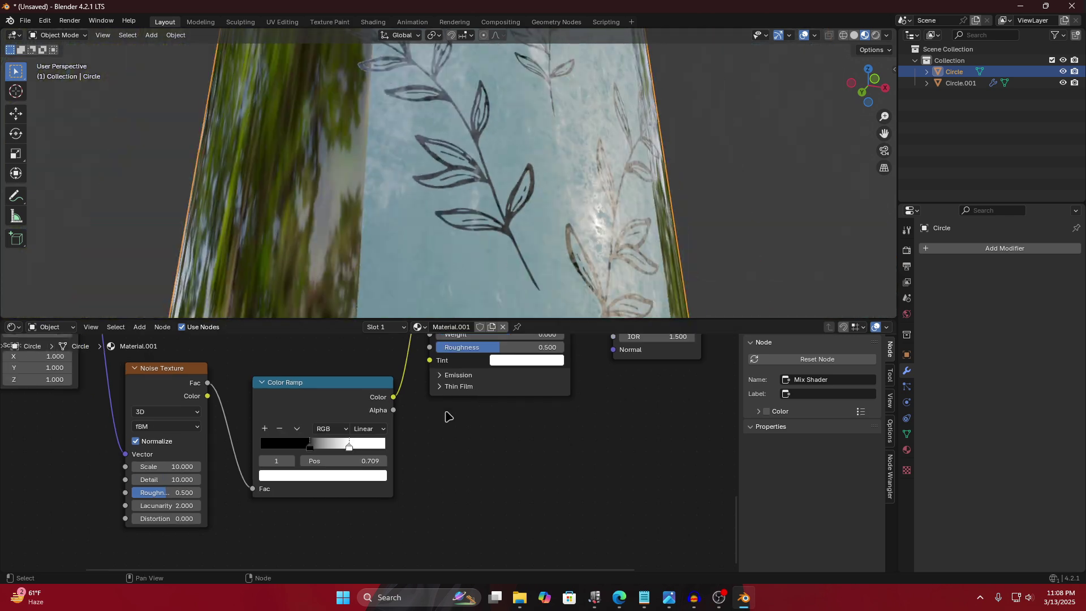
Add a third Noise Texture node in the free space above the coat roughness noise.
scroll(447, 417, down, 2)
middle_drag(346, 359, 422, 484)
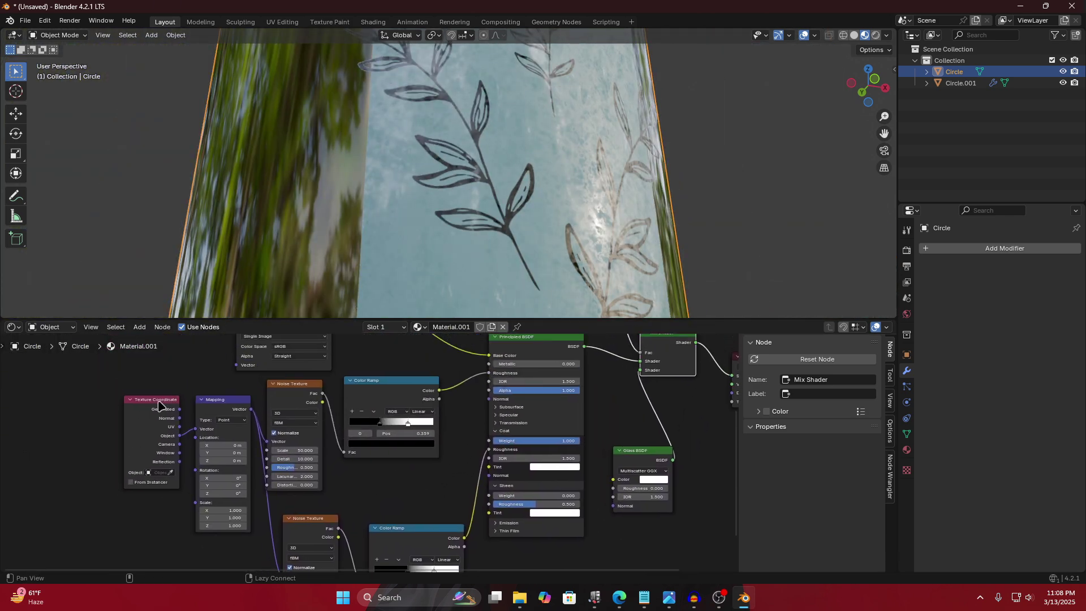
drag(89, 363, 420, 339)
key(shift+a)
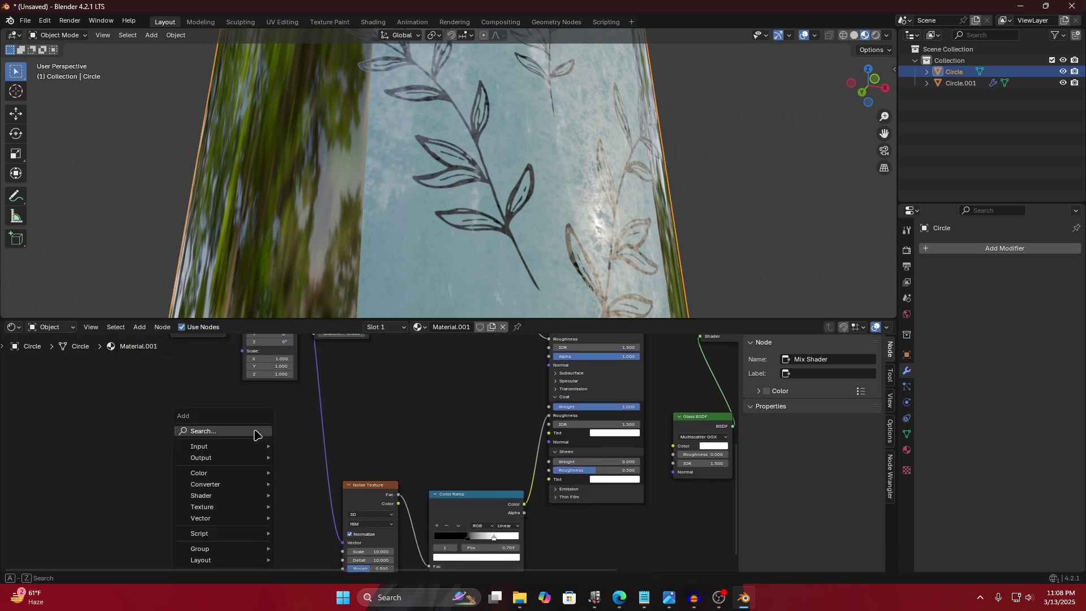
text(noise)
key(Return)
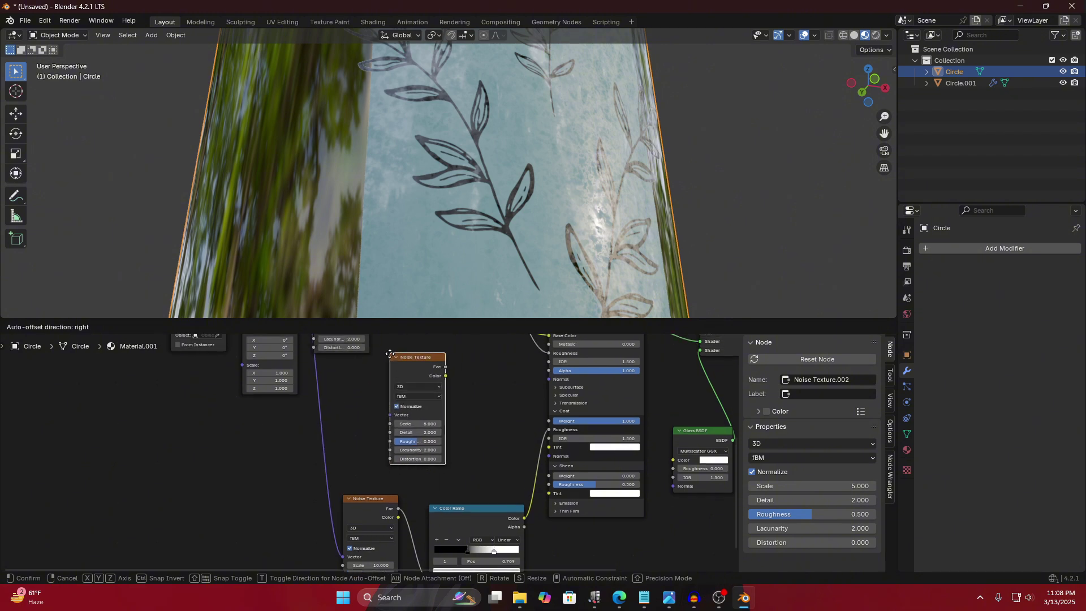
click(389, 355)
Add a Bump node beside the new Noise Texture and connect the noise's Fac output to the Bump Height.
key(shift+a)
text(bump)
key(Return)
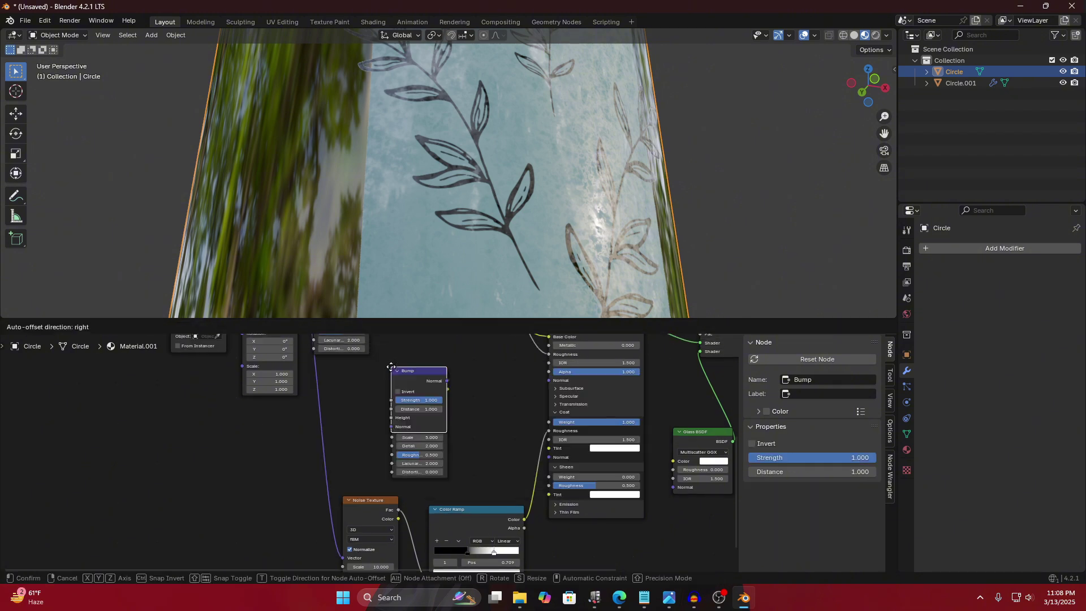
click(478, 379)
middle_drag(428, 380, 378, 361)
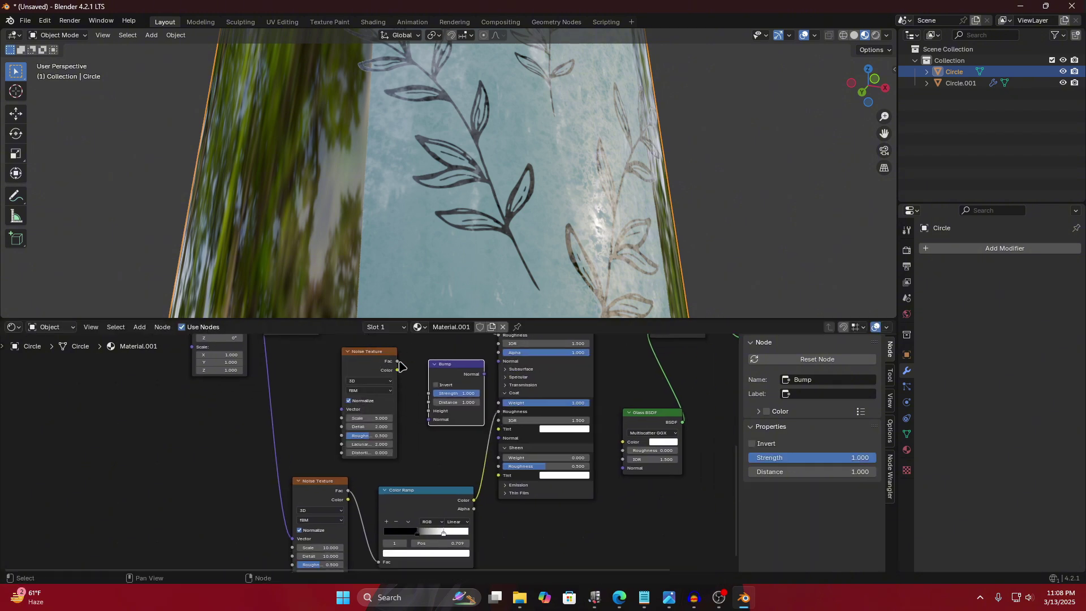
drag(399, 362, 410, 367)
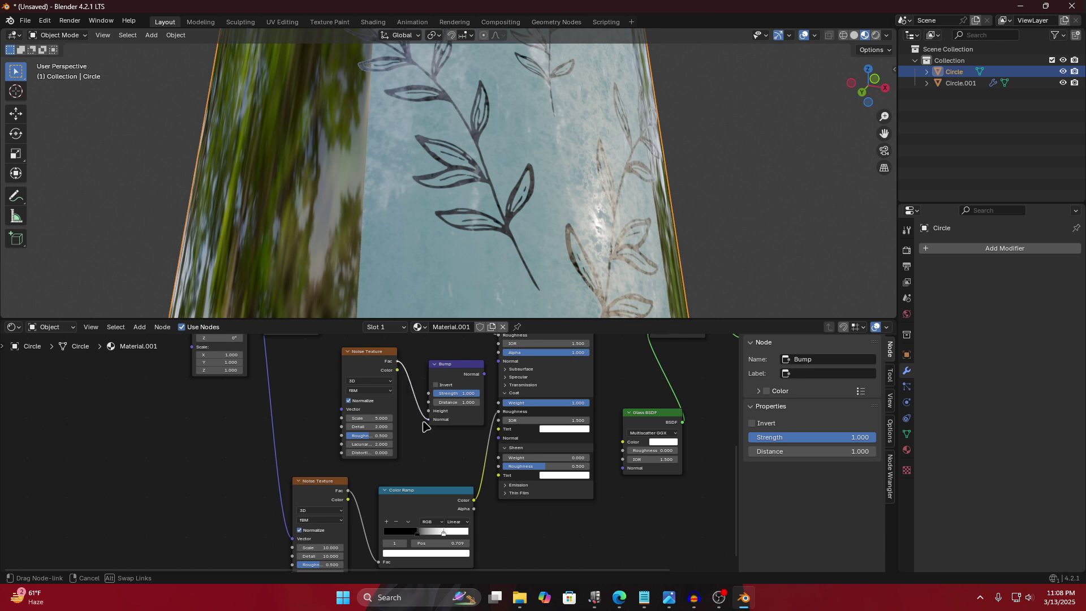
drag(426, 417, 428, 412)
Connect the Mapping Vector to the new Noise Texture and the Bump output to the Principled BSDF's Normal.
middle_drag(369, 361, 414, 462)
drag(292, 356, 385, 511)
middle_drag(385, 510, 342, 451)
drag(362, 448, 425, 426)
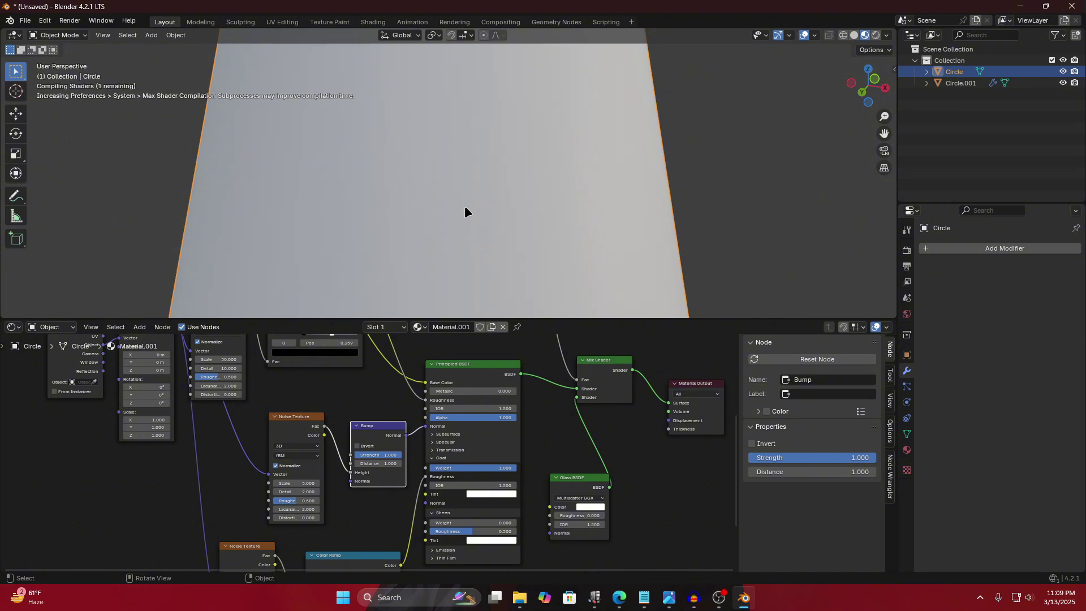
Lower the Bump node's Strength to 0.017 while checking the relief on the label.
middle_drag(528, 170, 453, 204)
scroll(500, 178, down, 3)
scroll(488, 180, up, 4)
scroll(369, 453, up, 4)
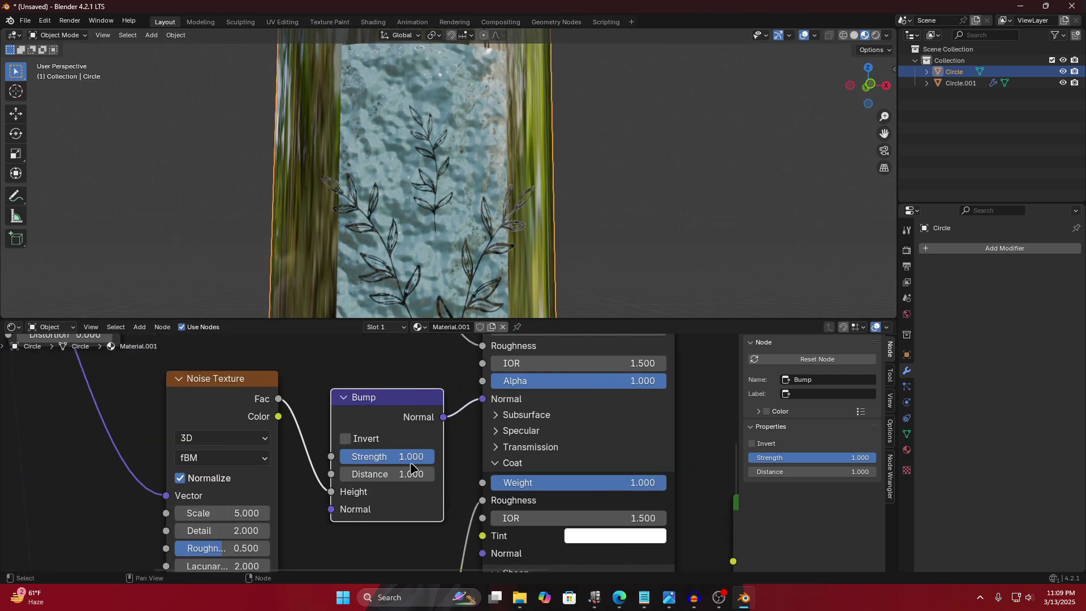
drag(428, 456, 340, 457)
scroll(498, 181, up, 10)
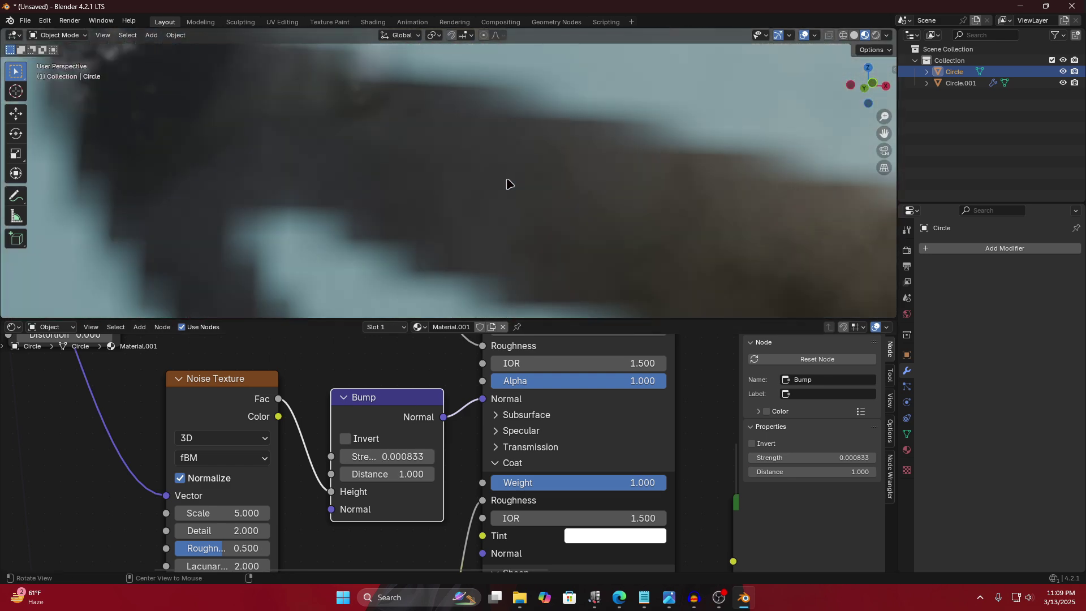
scroll(582, 187, down, 8)
middle_drag(582, 187, 591, 281)
shift+drag(373, 456, 390, 457)
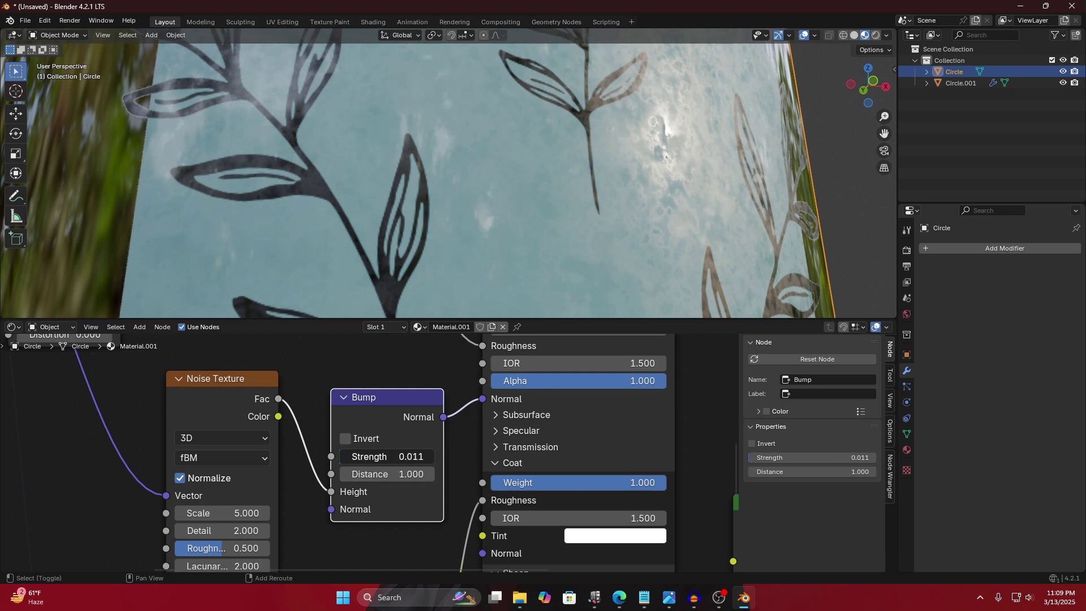
Set the Scale of the Noise Texture feeding the Bump to 10 and its Detail to 6.
click(238, 513)
text(1)
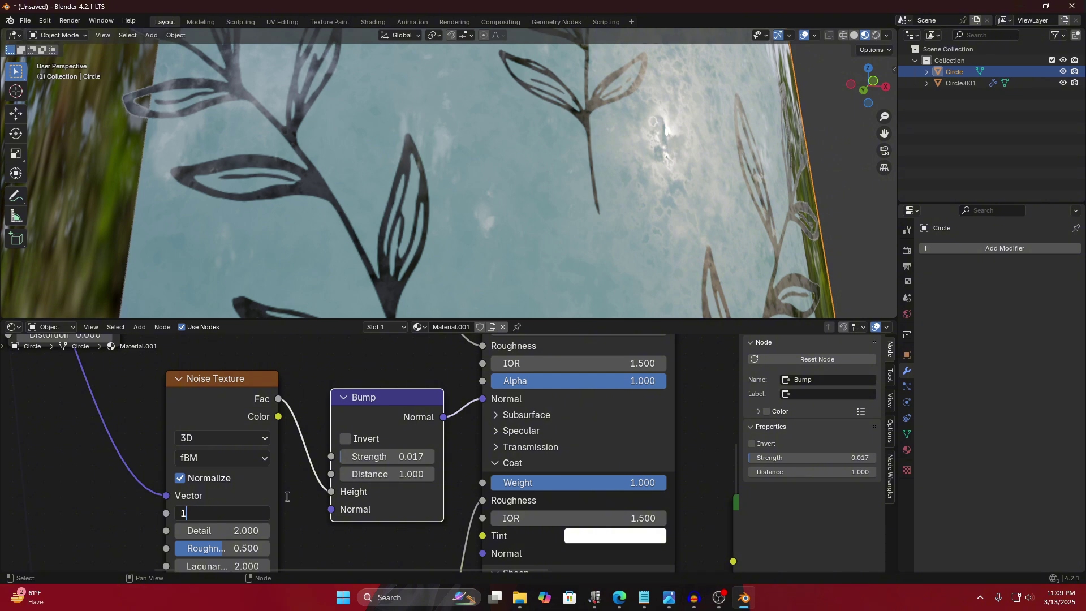
text(0)
key(Return)
drag(236, 532, 252, 532)
click(236, 533)
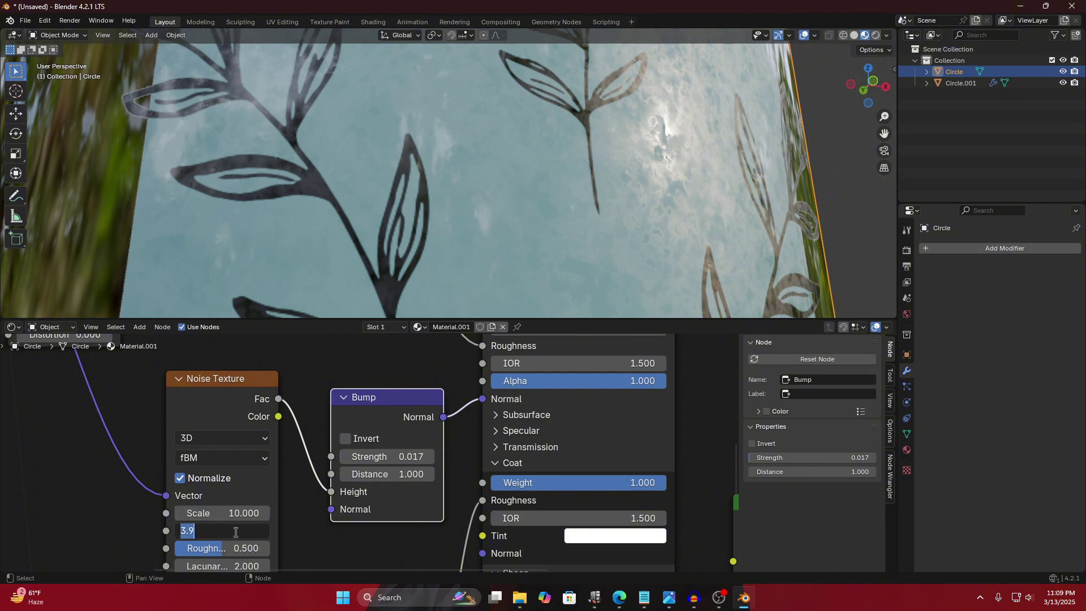
text(6)
key(Return)
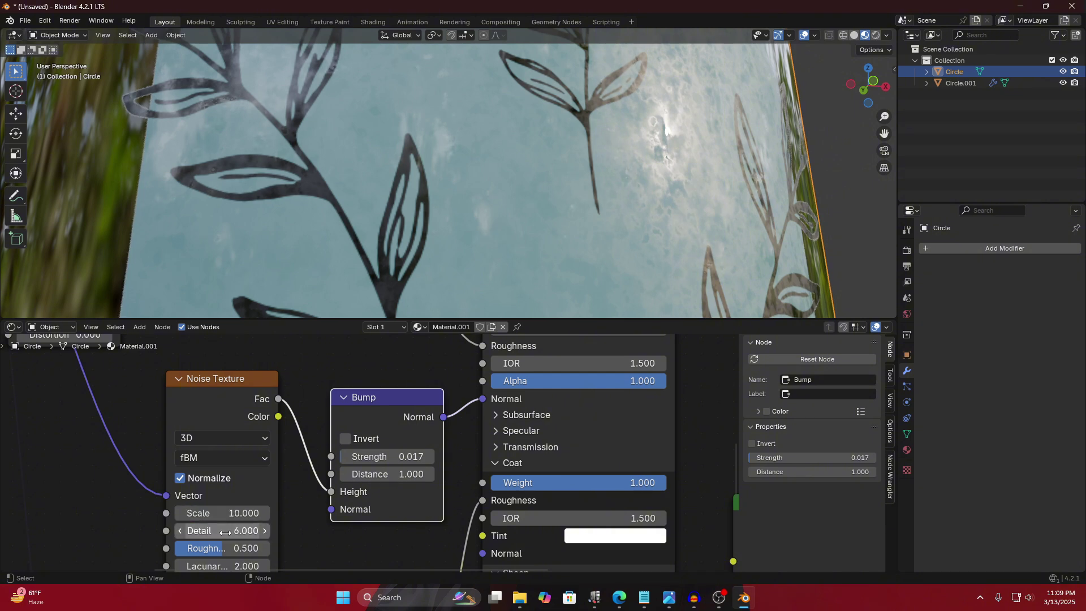
Preview the bump Noise Texture on the bottle, reduce its Scale to 8.3, and reconnect the Mix Shader to the Material Output.
ctrl+shift+click(265, 374)
scroll(402, 273, down, 7)
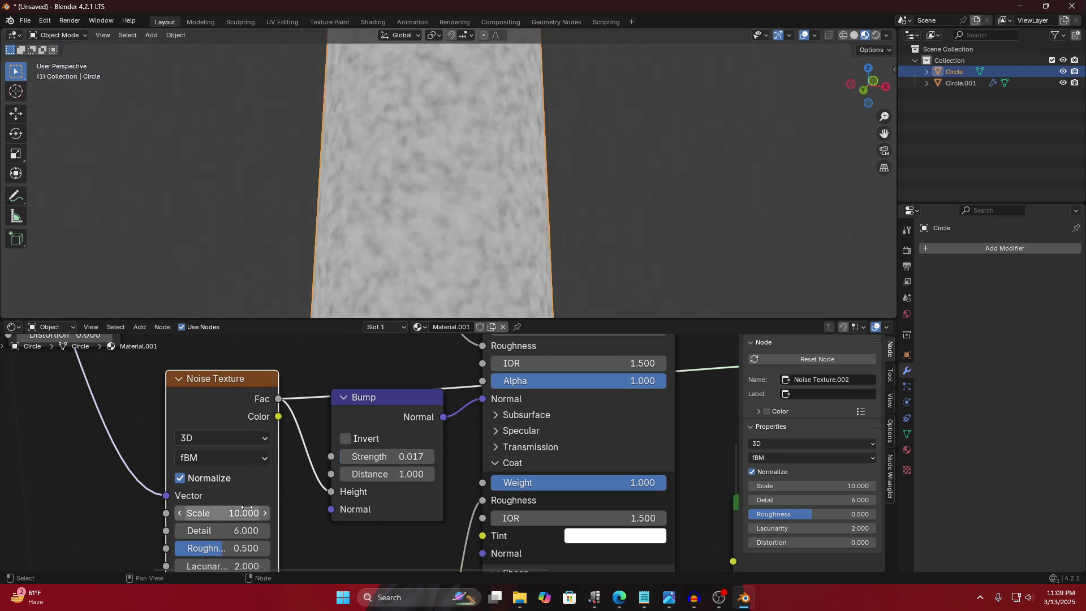
drag(247, 507, 227, 507)
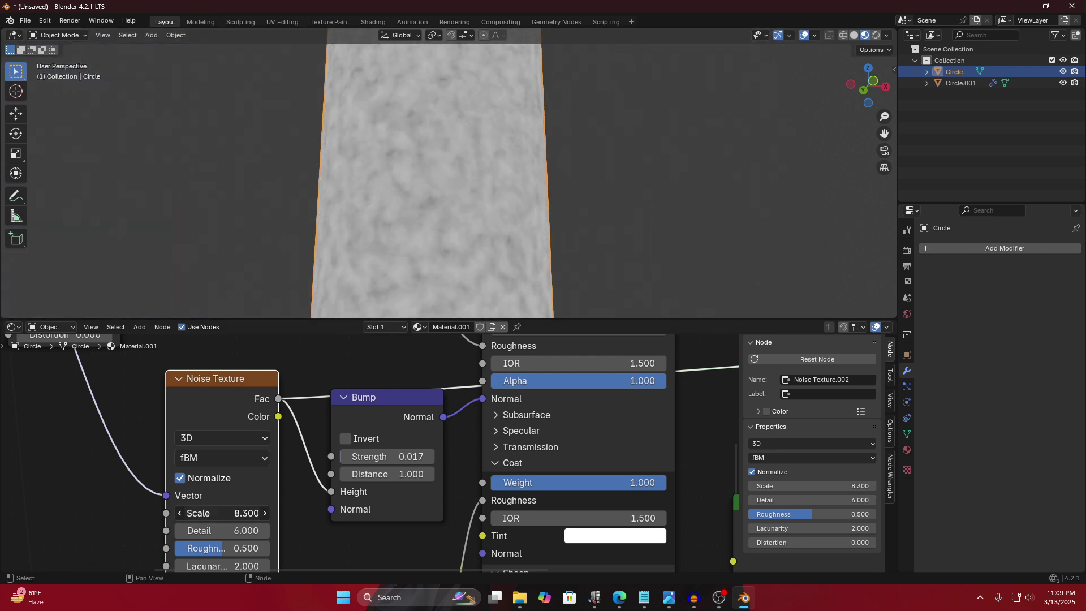
middle_drag(389, 402, 365, 405)
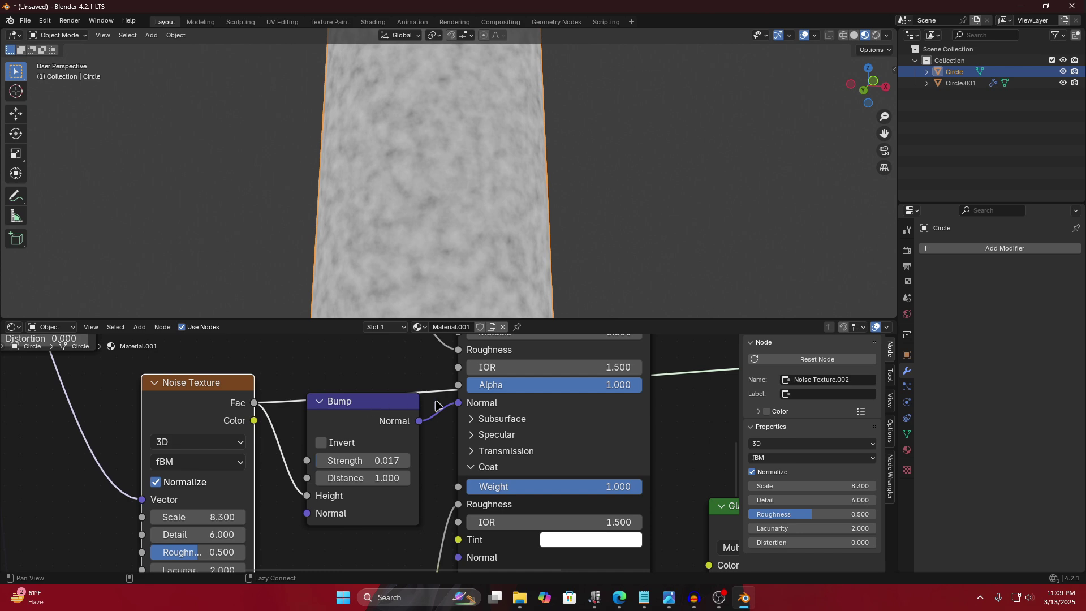
middle_drag(437, 405, 389, 360)
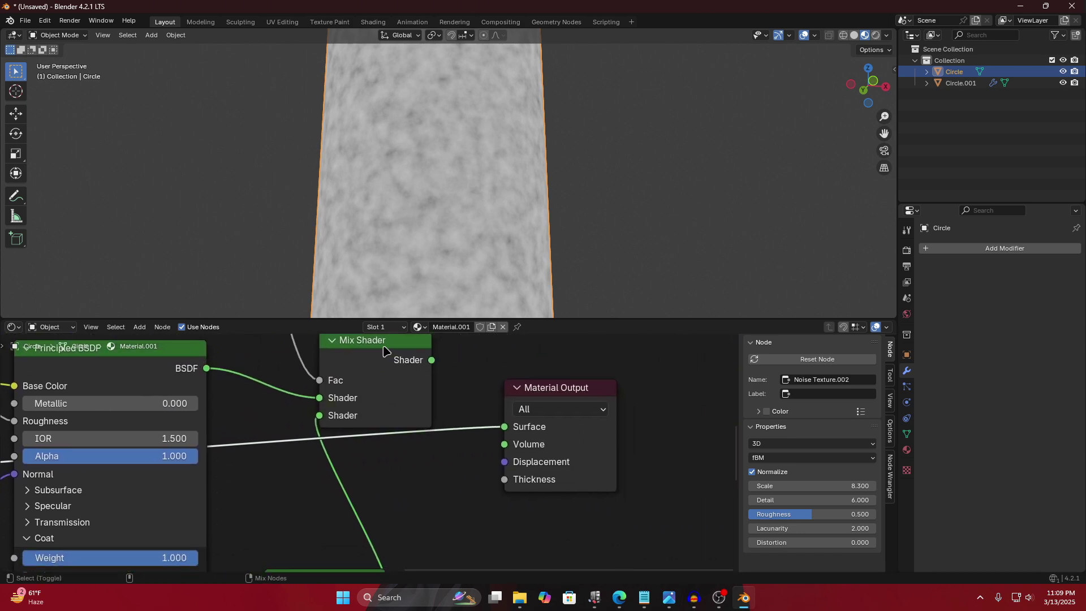
ctrl+shift+click(384, 350)
scroll(470, 170, up, 6)
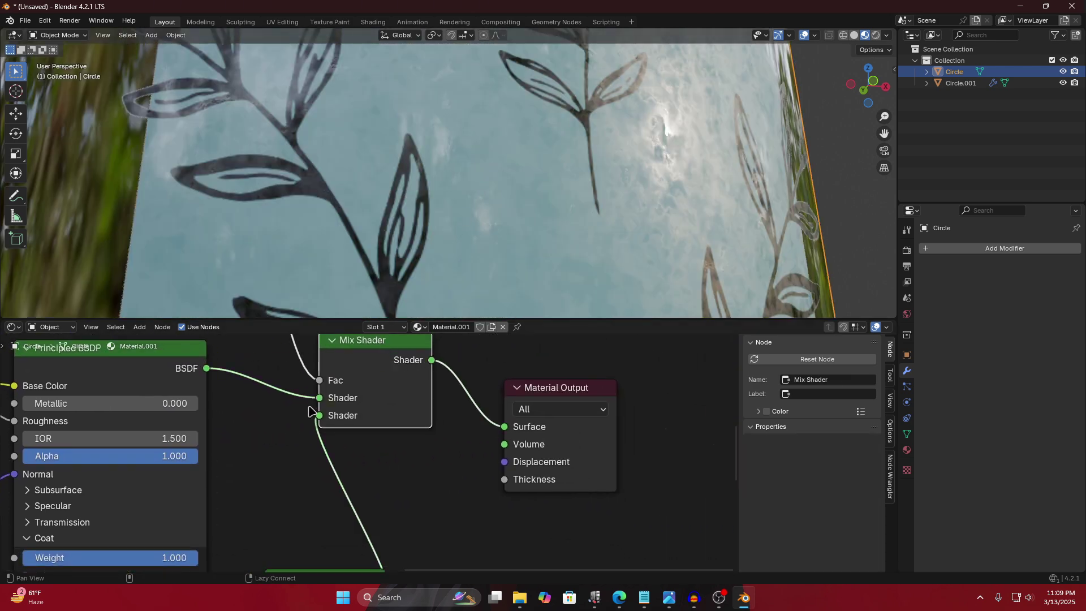
Raise the Bump Strength to 0.037 and inspect the label surface from several angles.
middle_drag(310, 411, 574, 356)
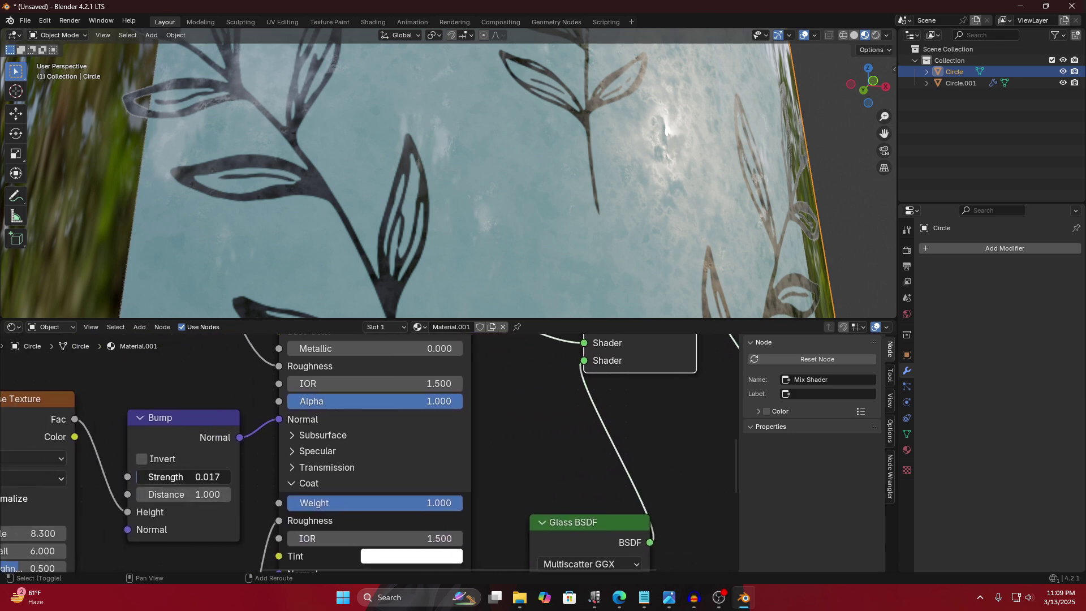
drag(184, 477, 188, 477)
scroll(544, 262, down, 5)
middle_drag(544, 261, 550, 212)
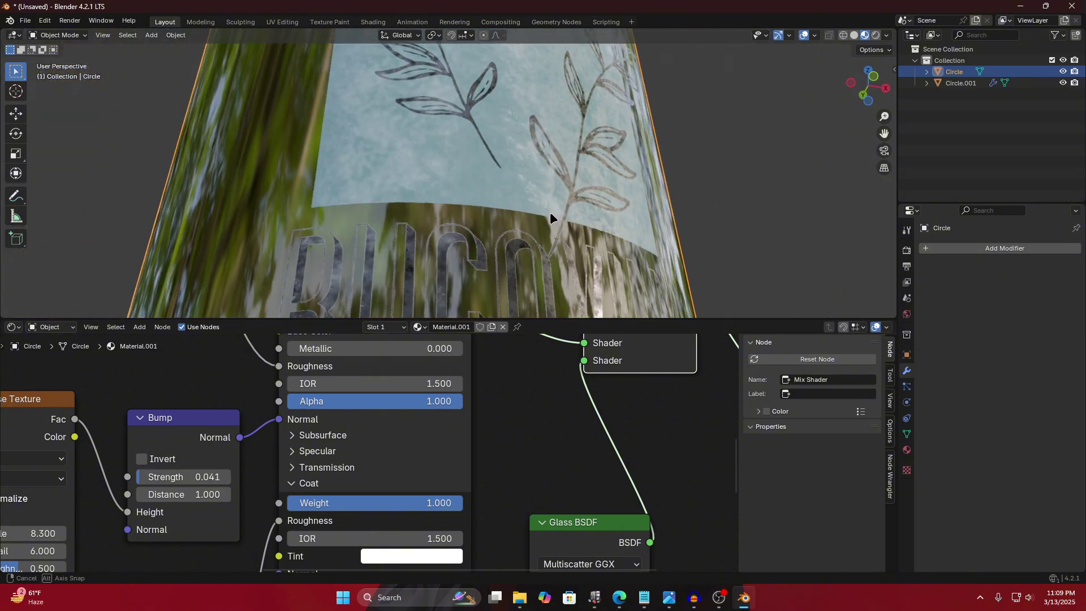
scroll(544, 209, up, 6)
drag(190, 477, 190, 477)
scroll(430, 244, down, 3)
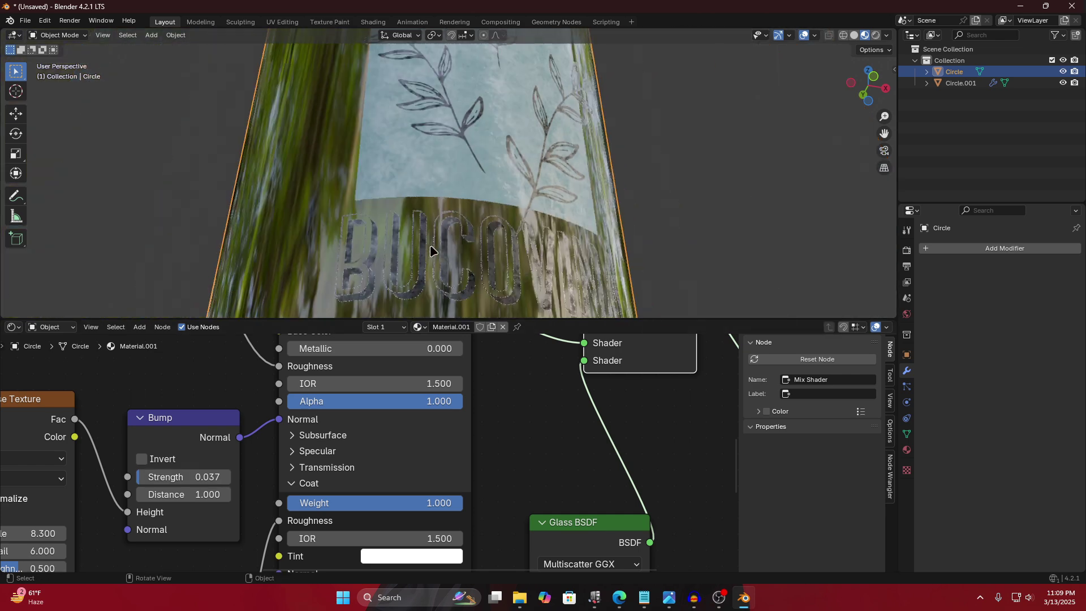
middle_drag(429, 245, 501, 250)
scroll(491, 205, up, 2)
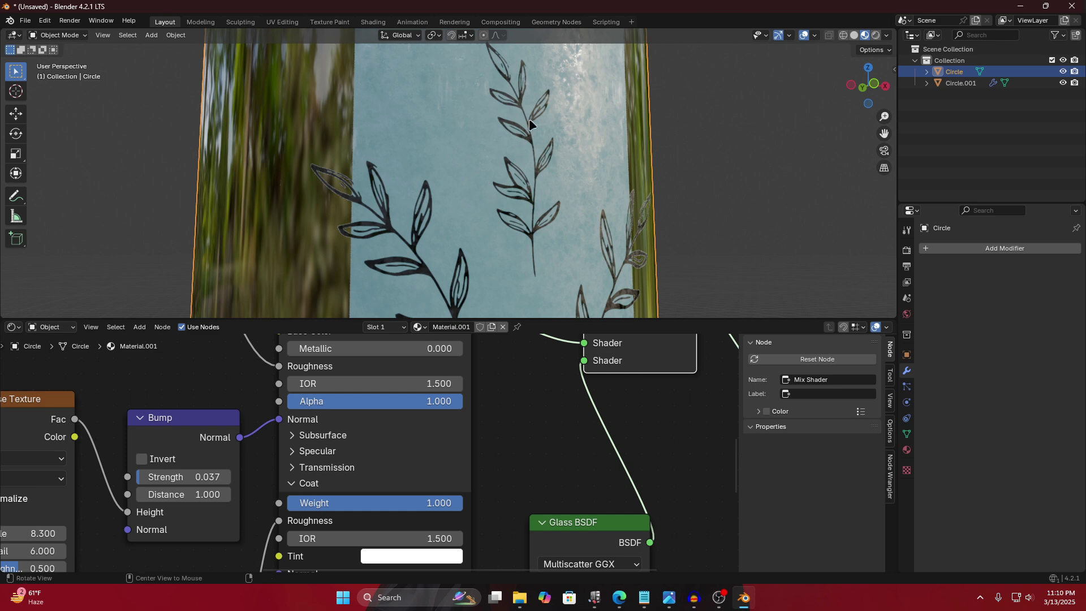
middle_drag(531, 124, 523, 201)
scroll(223, 390, up, 1)
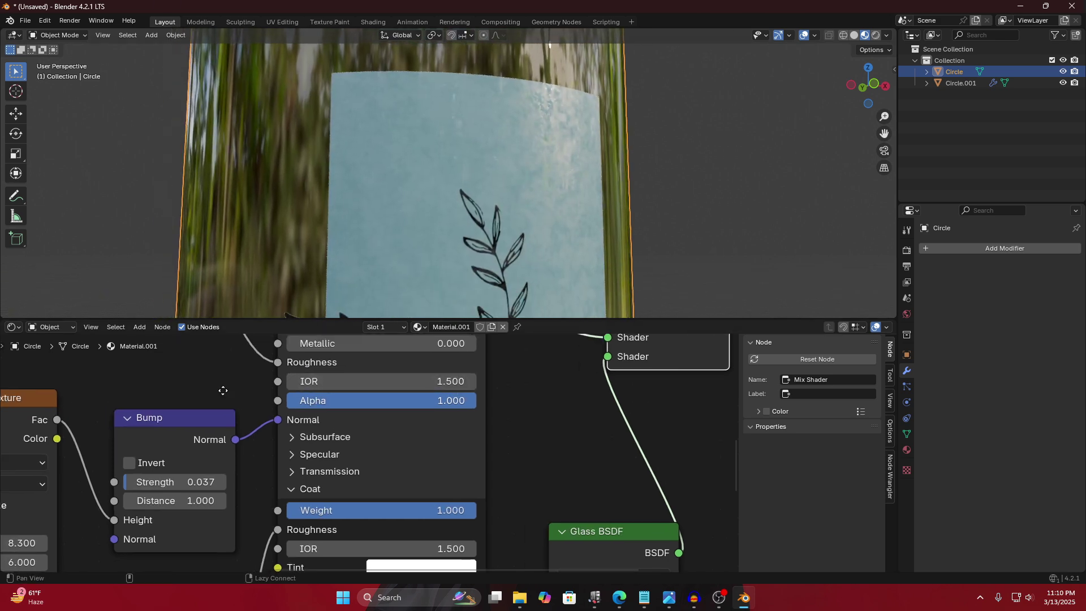
Move the base roughness Color Ramp's black stop to 0.414 and its white stop to 0.768.
middle_drag(223, 390, 294, 469)
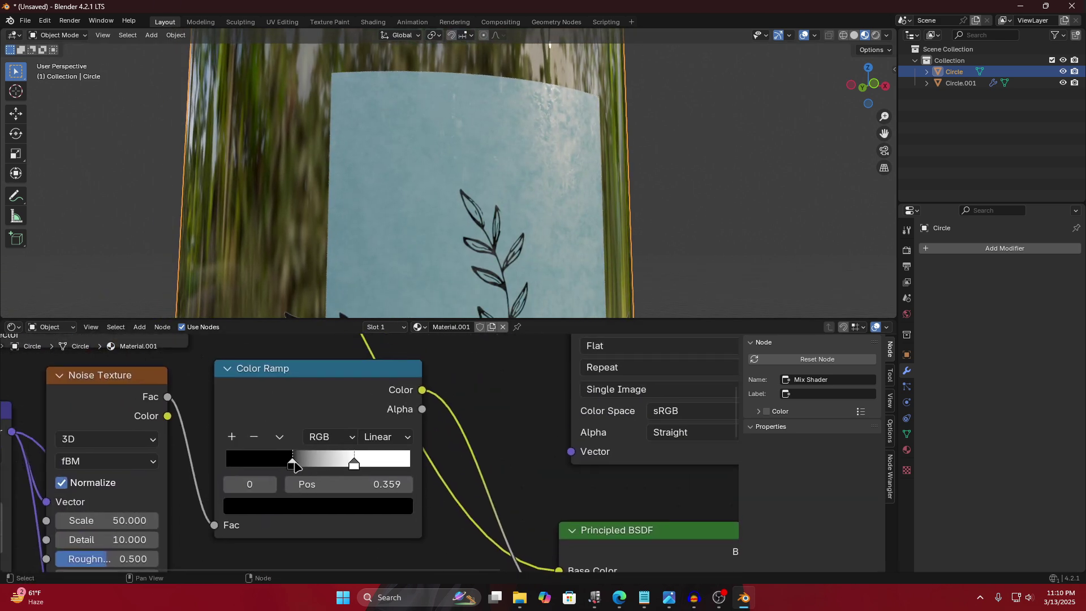
drag(294, 466, 367, 465)
click(303, 464)
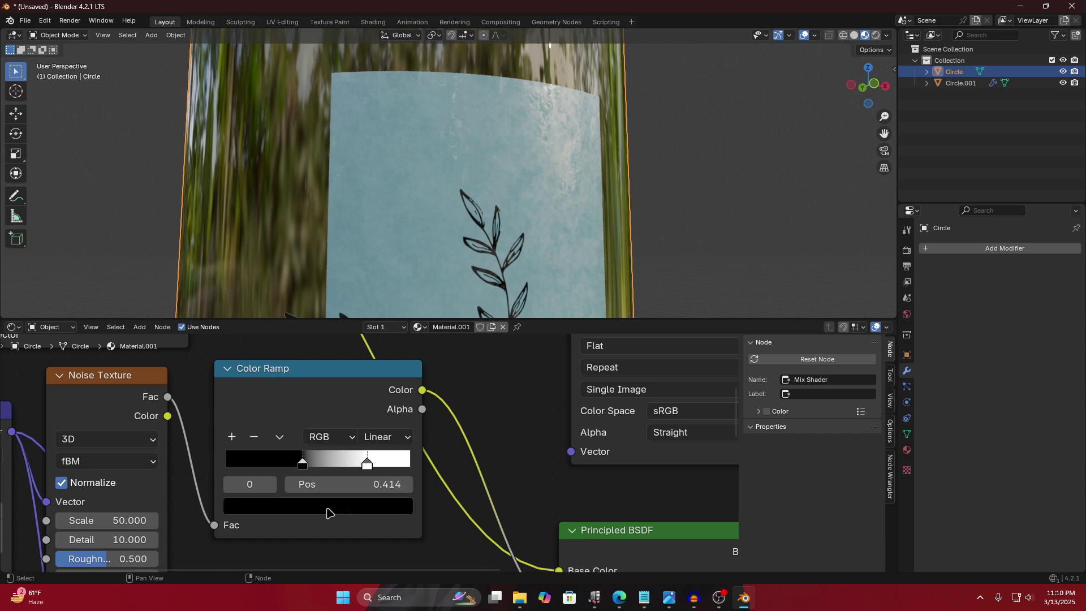
Lighten the base roughness Color Ramp's black stop to a very dark grey and darken its white stop to light grey.
click(328, 512)
drag(398, 364, 397, 373)
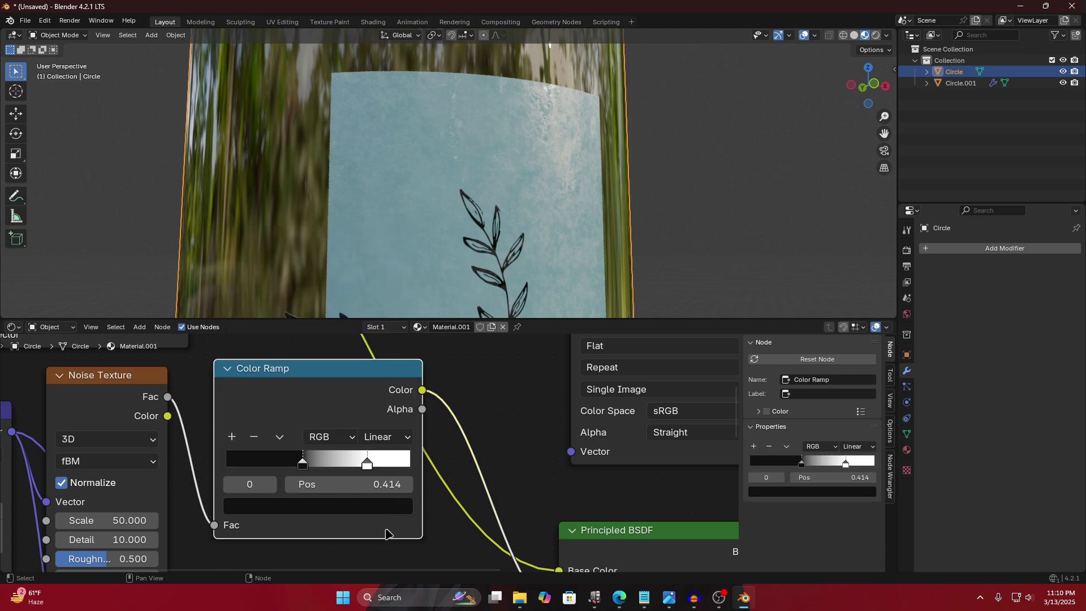
click(370, 464)
click(385, 508)
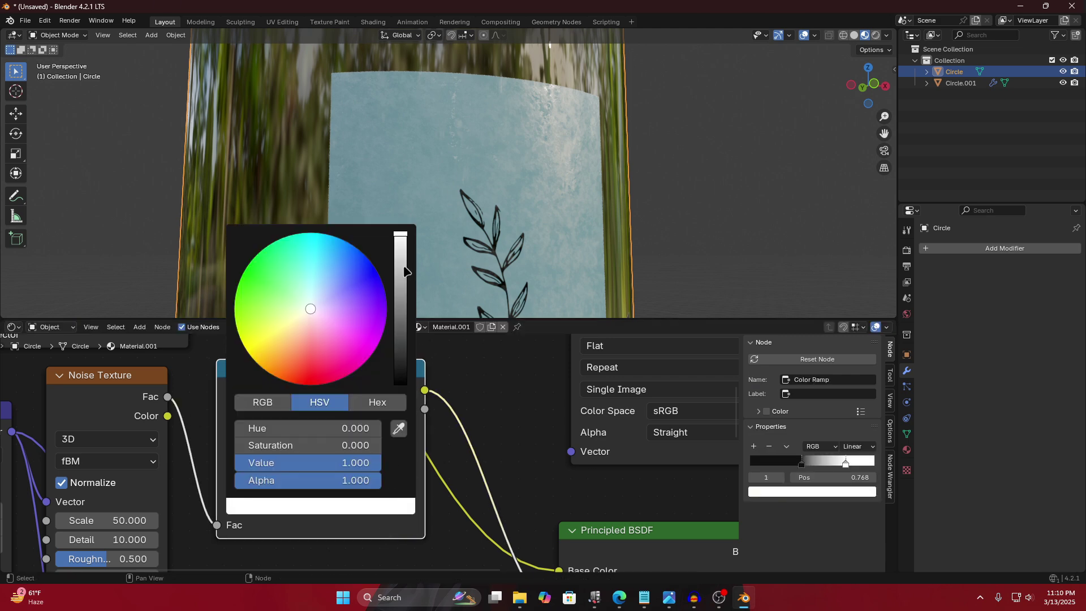
drag(403, 249, 403, 274)
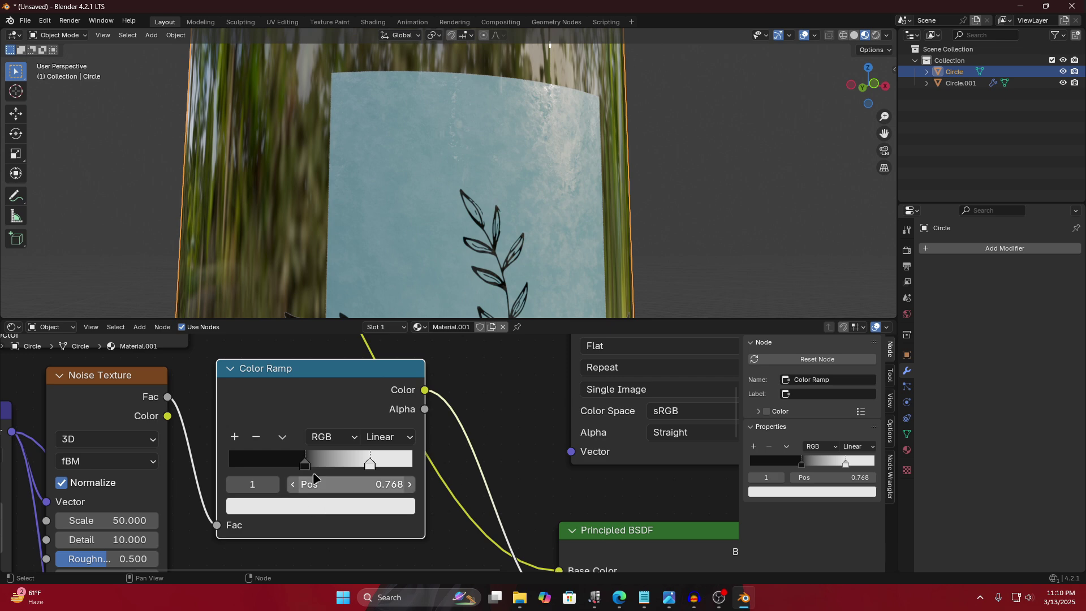
Reposition the base roughness Color Ramp's stops, moving the dark one to 0.286 and the light one inward.
mouse_move(305, 464)
mouse_down()
mouse_move(253, 463)
mouse_move(343, 462)
mouse_move(301, 453)
mouse_up()
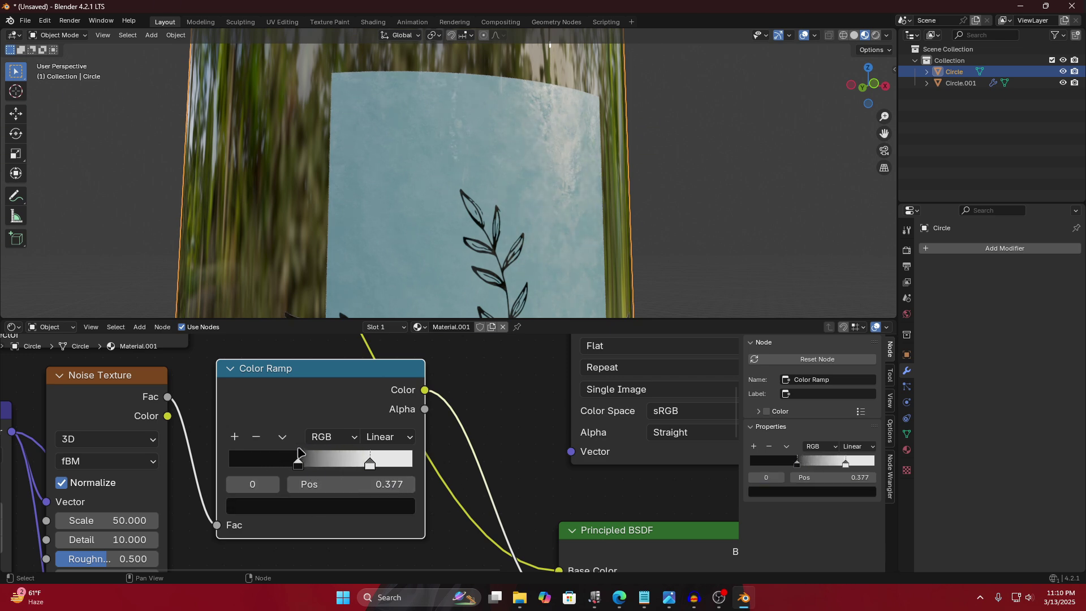
mouse_move(372, 462)
mouse_down()
mouse_move(340, 457)
mouse_move(391, 458)
mouse_move(351, 454)
mouse_up()
middle_drag(568, 208, 413, 328)
drag(298, 464, 281, 462)
scroll(282, 463, down, 1)
scroll(549, 197, up, 3)
scroll(550, 196, down, 2)
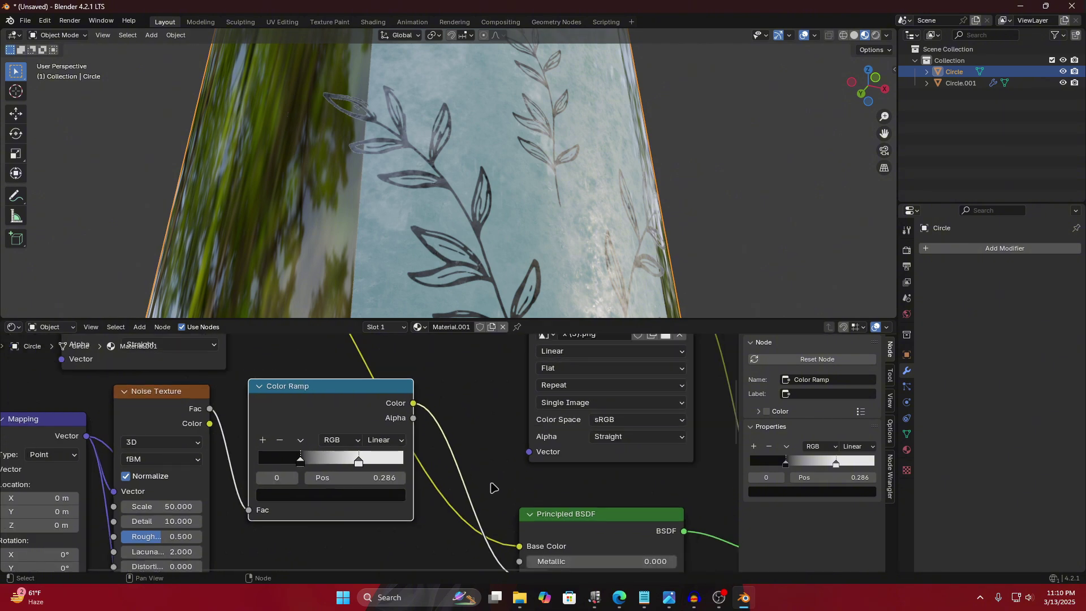
scroll(498, 490, down, 1)
shift+scroll(466, 467, down, 5)
ctrl+scroll(467, 467, right, 4)
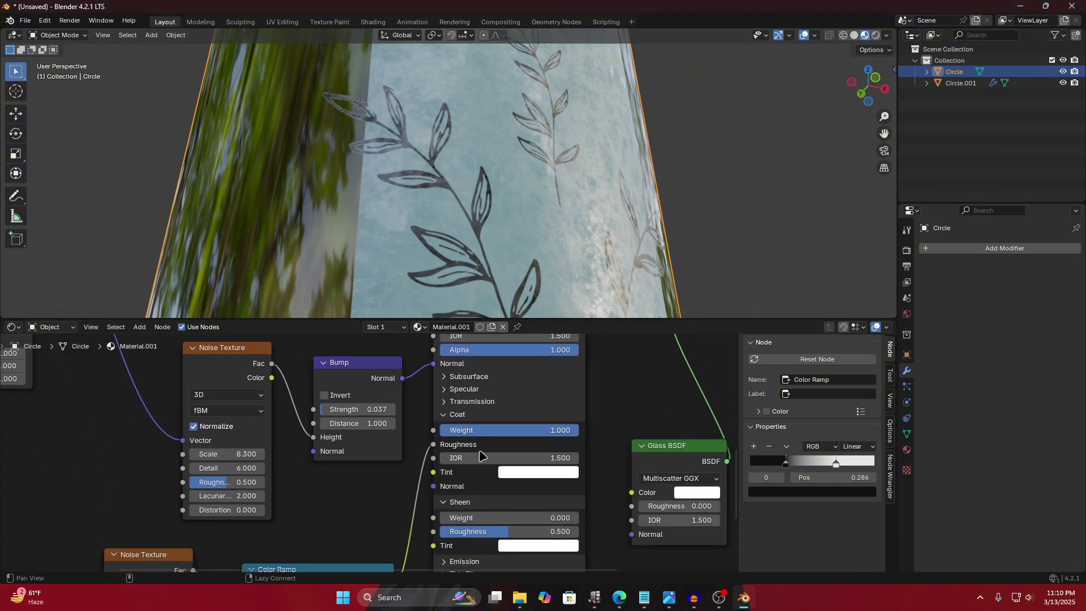
Move the coat roughness Color Ramp's stops to 0.432 and 0.732 and lighten its black stop to dark grey.
shift+scroll(351, 447, down, 4)
click(356, 399)
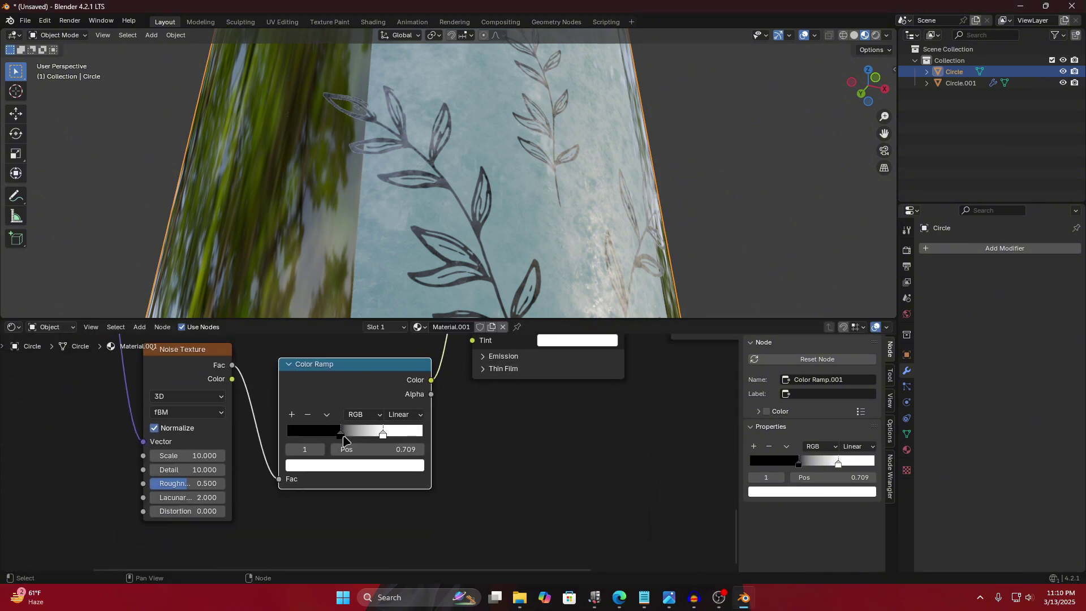
mouse_move(343, 433)
mouse_down()
mouse_move(320, 432)
mouse_move(357, 434)
mouse_move(348, 434)
mouse_up()
click(383, 434)
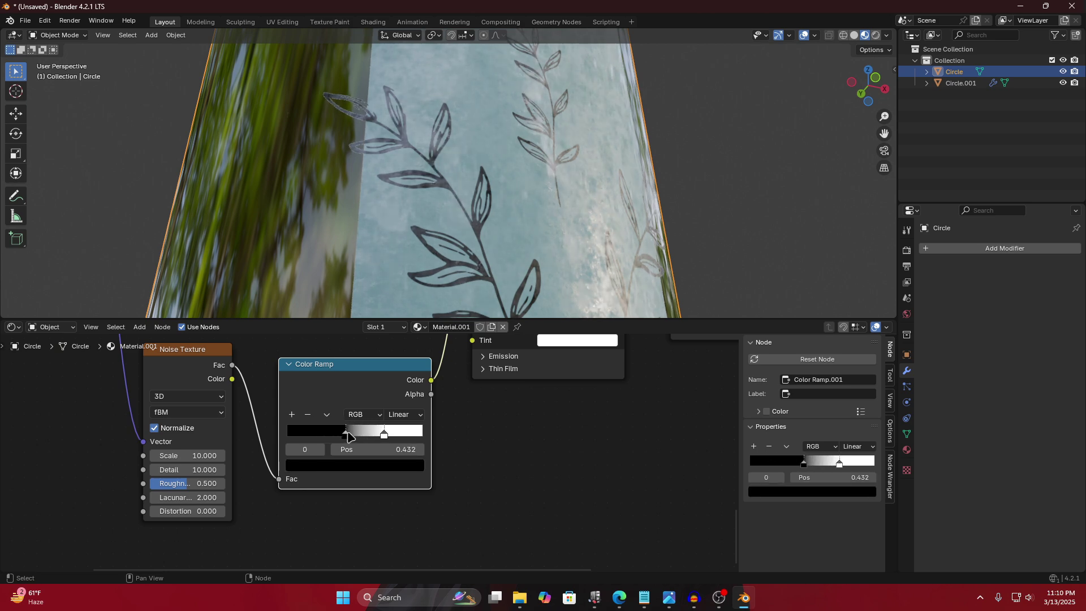
click(355, 465)
drag(414, 366, 413, 357)
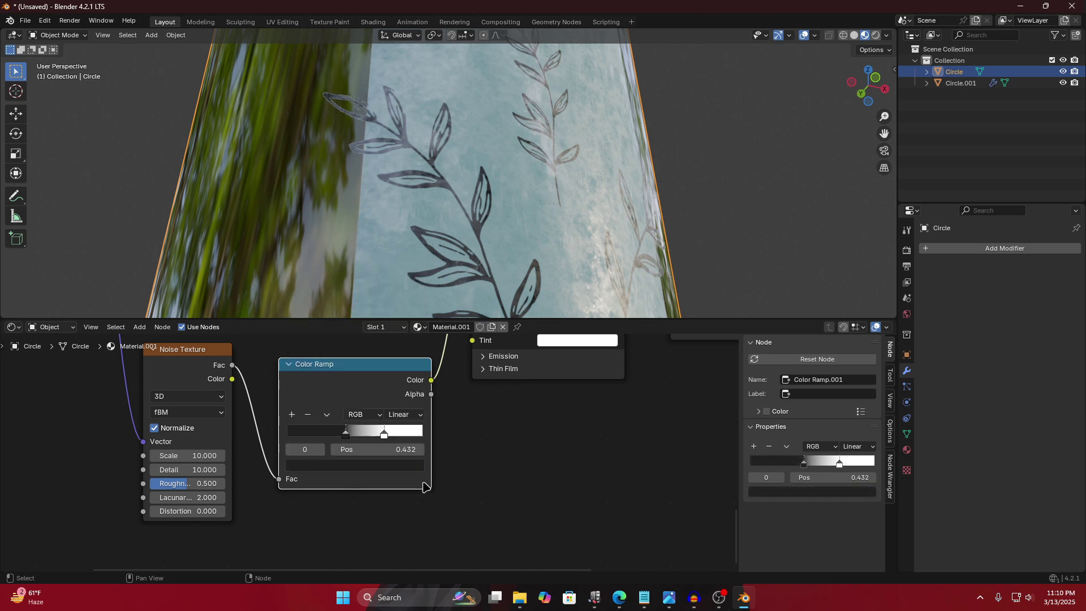
click(387, 433)
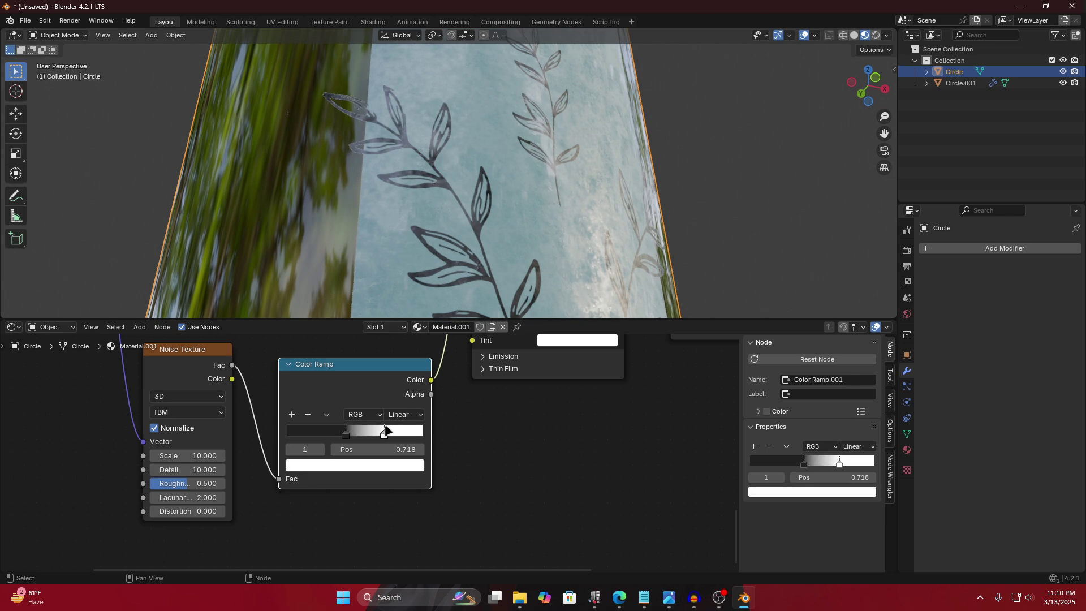
Lower the label's Bump Strength to 0.029 and check the effect on the whole bottle.
middle_drag(389, 419, 424, 566)
scroll(463, 395, up, 2)
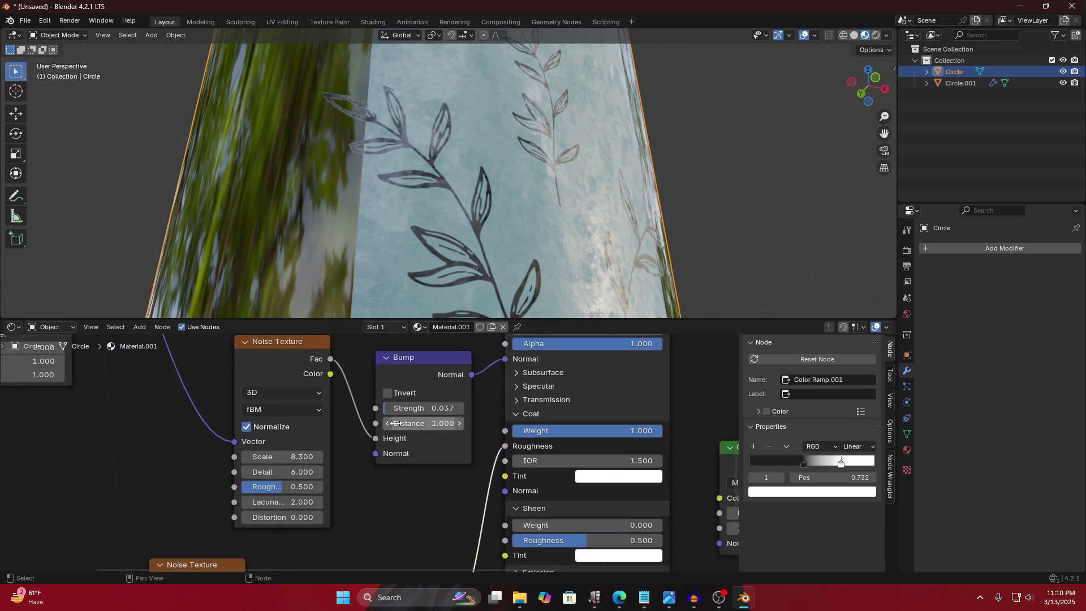
shift+drag(448, 404, 441, 404)
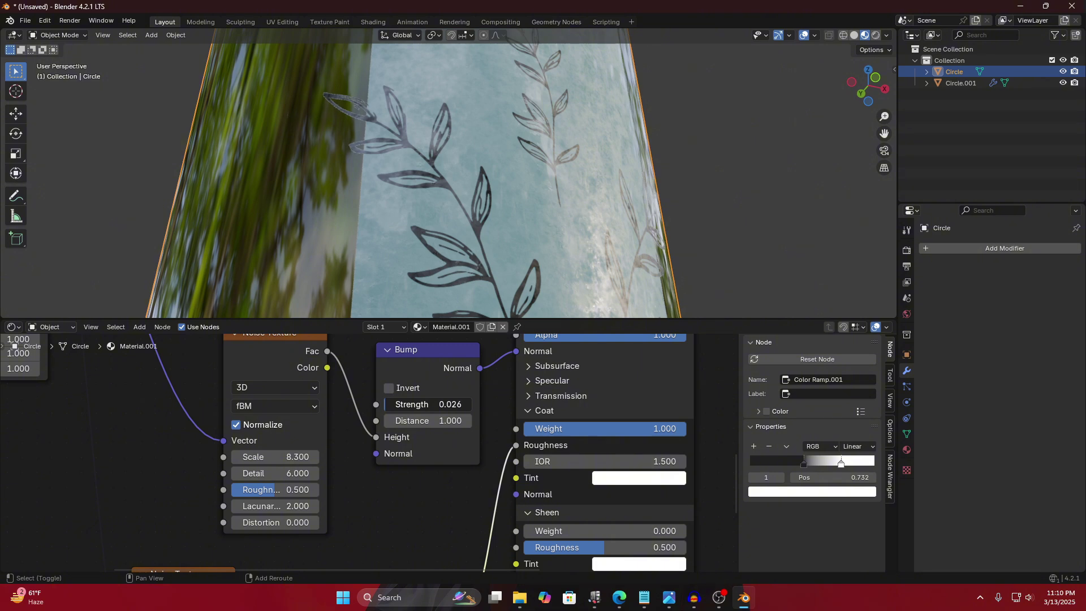
scroll(472, 291, down, 6)
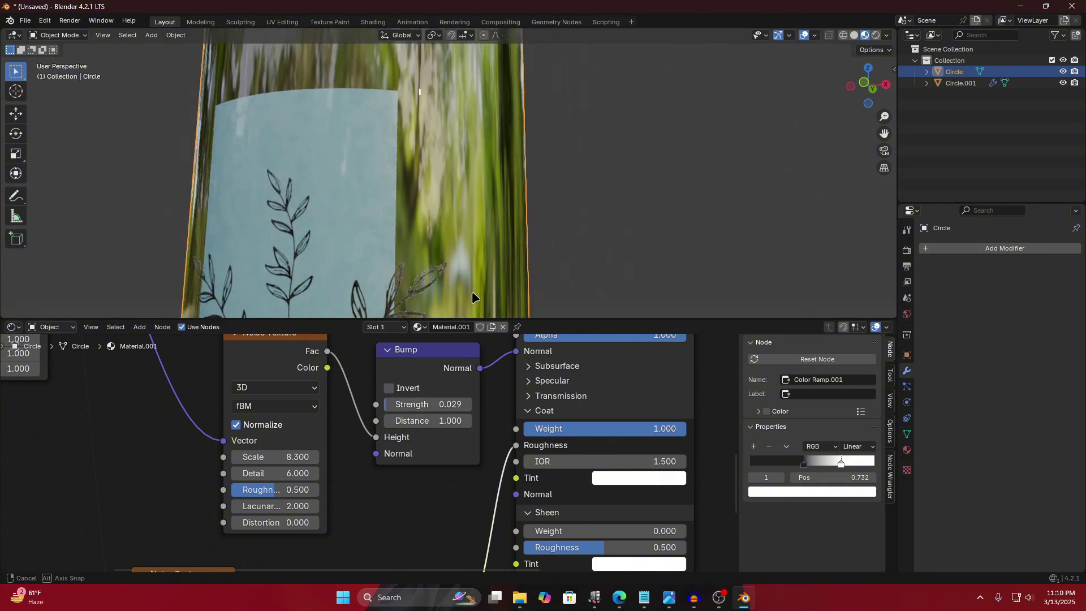
mouse_move(454, 236)
middle_down()
mouse_move(474, 199)
mouse_move(476, 216)
mouse_move(457, 208)
mouse_move(454, 223)
mouse_move(495, 209)
mouse_move(515, 224)
mouse_move(493, 236)
mouse_move(468, 219)
mouse_move(437, 223)
mouse_move(396, 166)
mouse_move(410, 221)
mouse_move(447, 249)
middle_up()
scroll(367, 193, down, 3)
scroll(409, 224, down, 3)
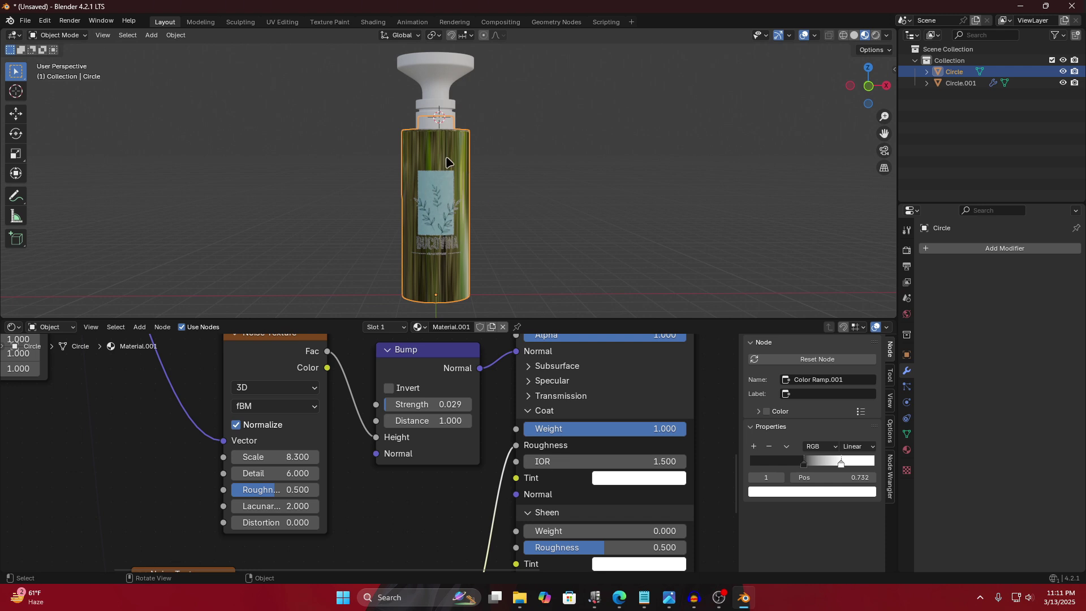
Create a new material for the bottle's cap and name it CAP.
click(435, 66)
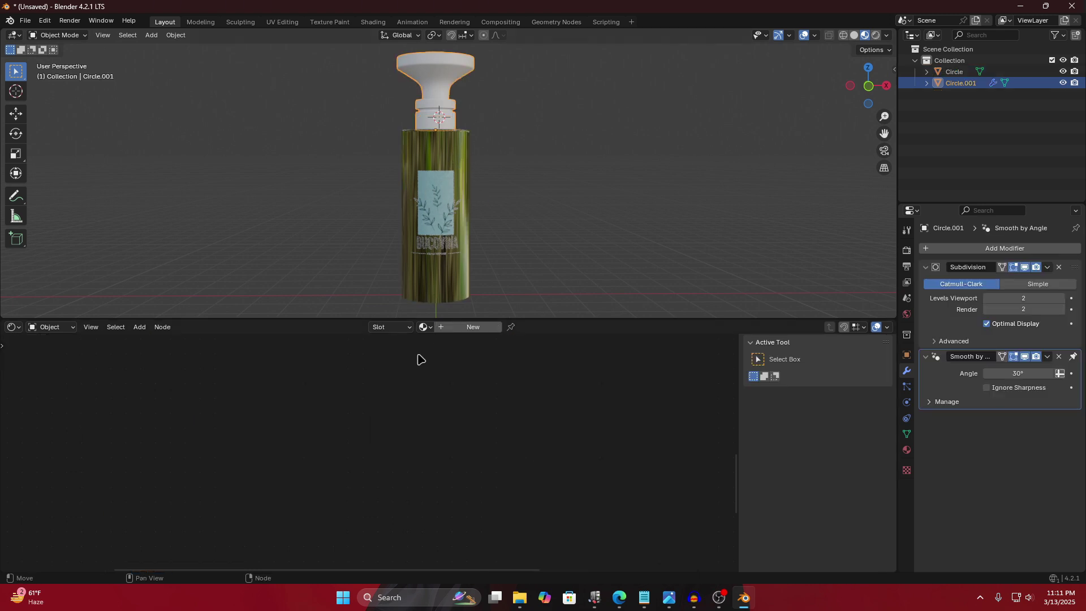
click(455, 329)
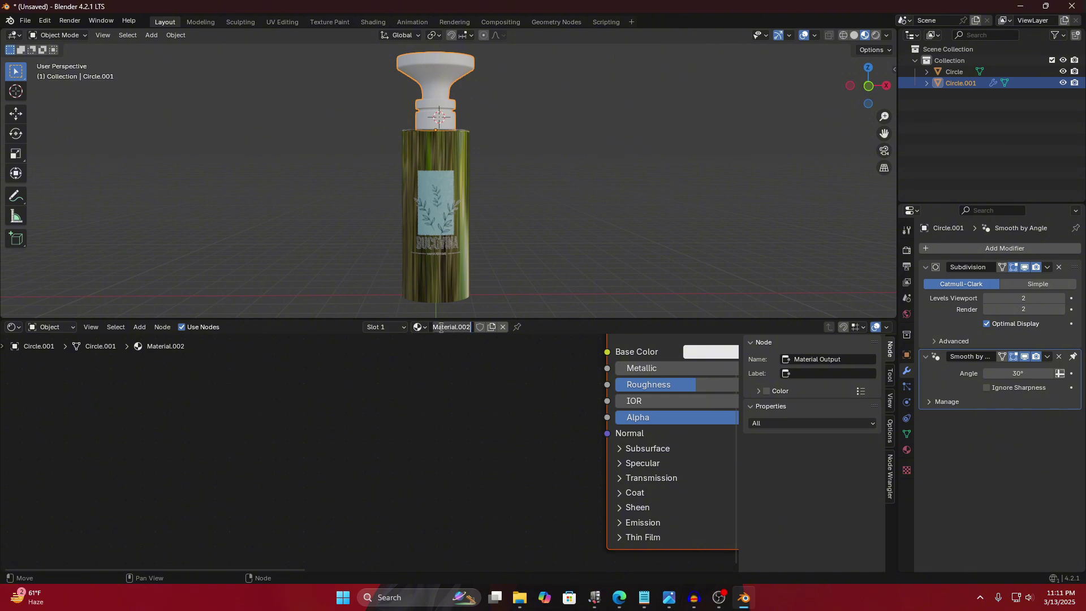
key(ctrl+a)
key(BackSpace)
text(CAP)
key(Return)
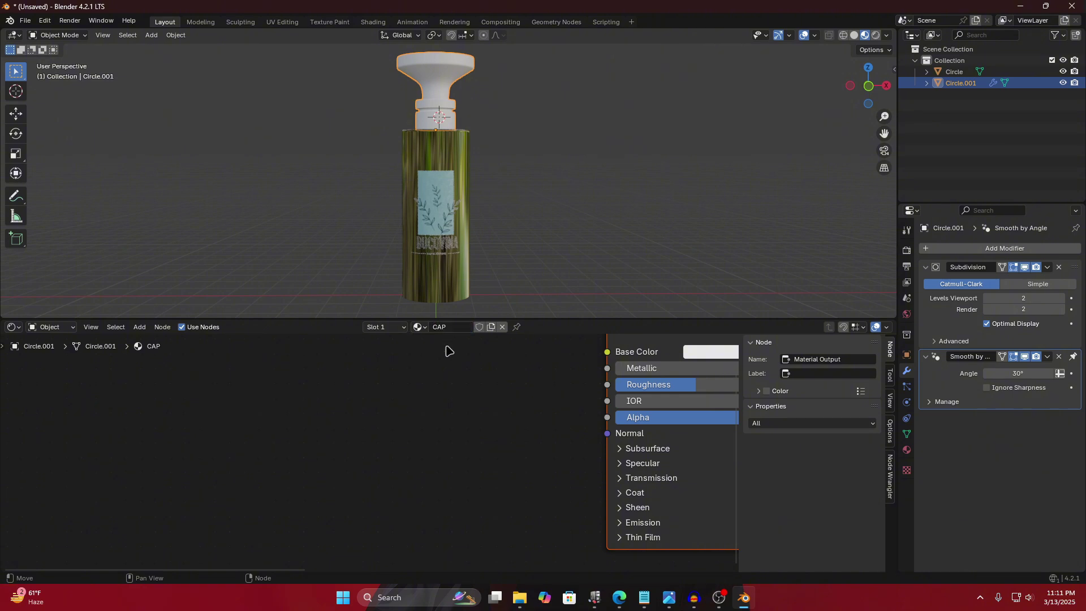
key(Home)
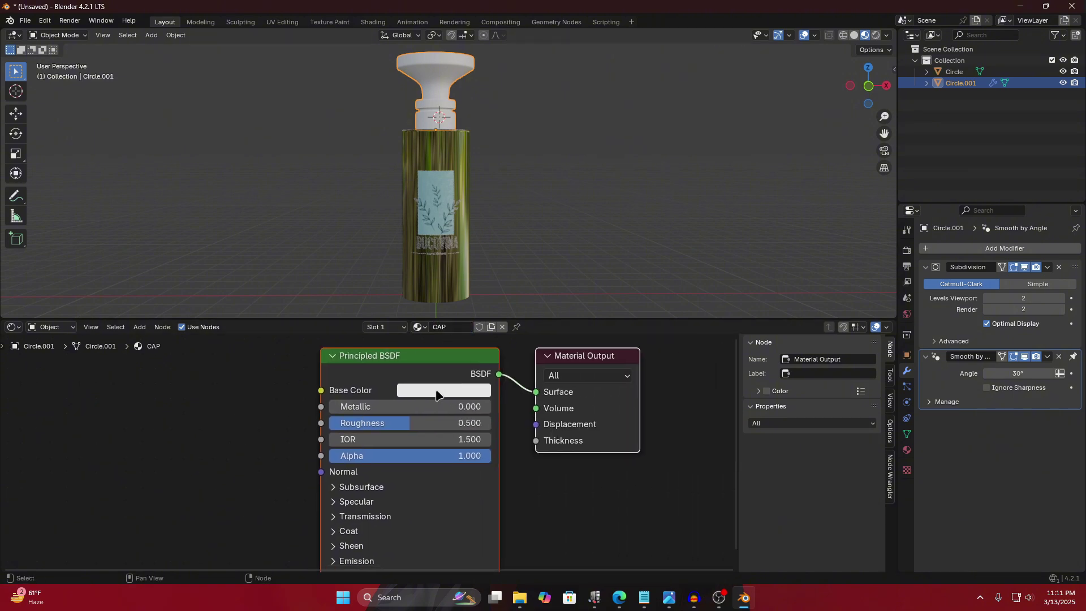
Tint the cap material's base color pale blue with hue 0.629 and saturation 0.357.
click(438, 392)
drag(475, 221, 477, 213)
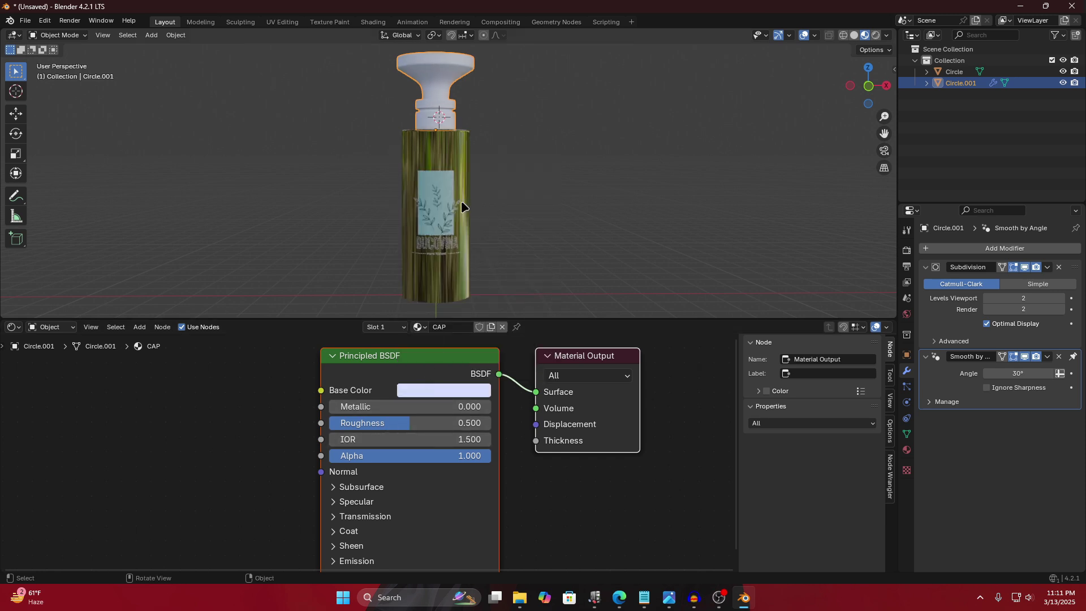
scroll(454, 115, up, 5)
middle_drag(453, 116, 430, 170)
Set the cap material's Metallic to 1.000 and its Roughness to 0.024.
drag(350, 406, 384, 405)
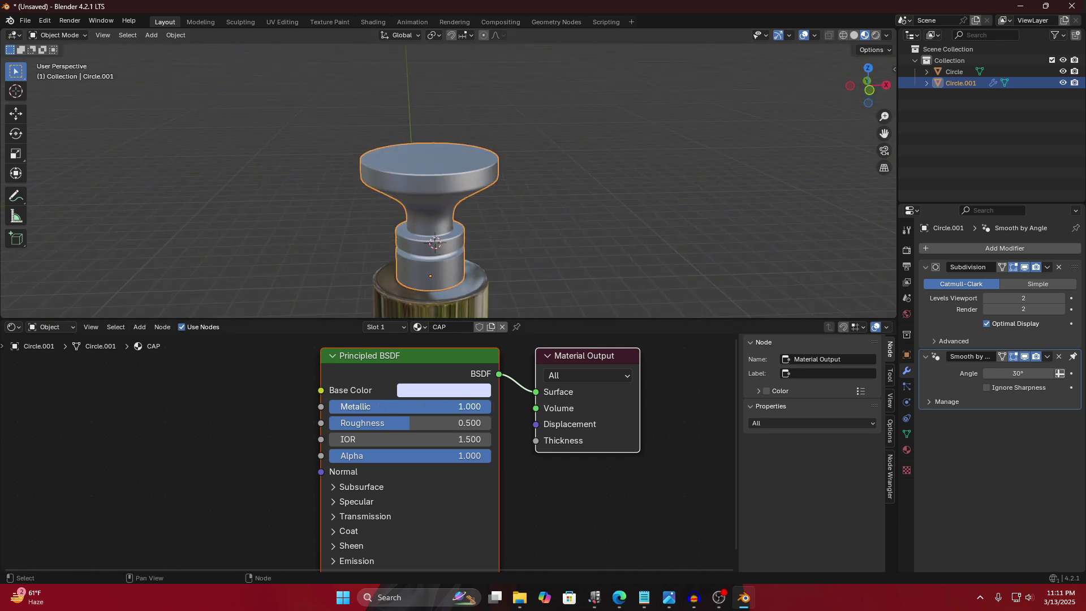
drag(484, 423, 396, 423)
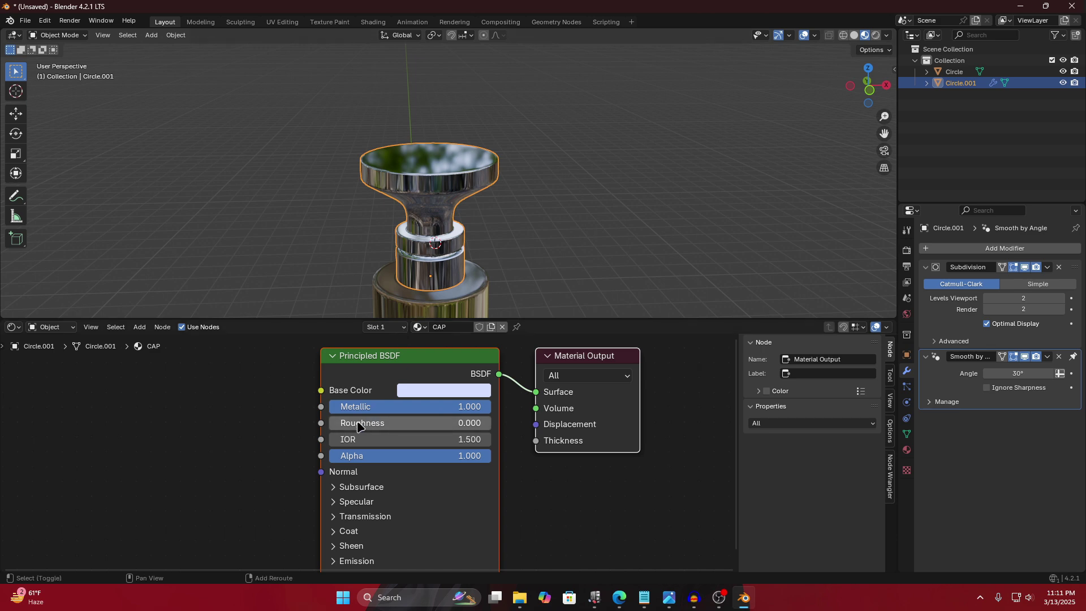
drag(360, 426, 360, 425)
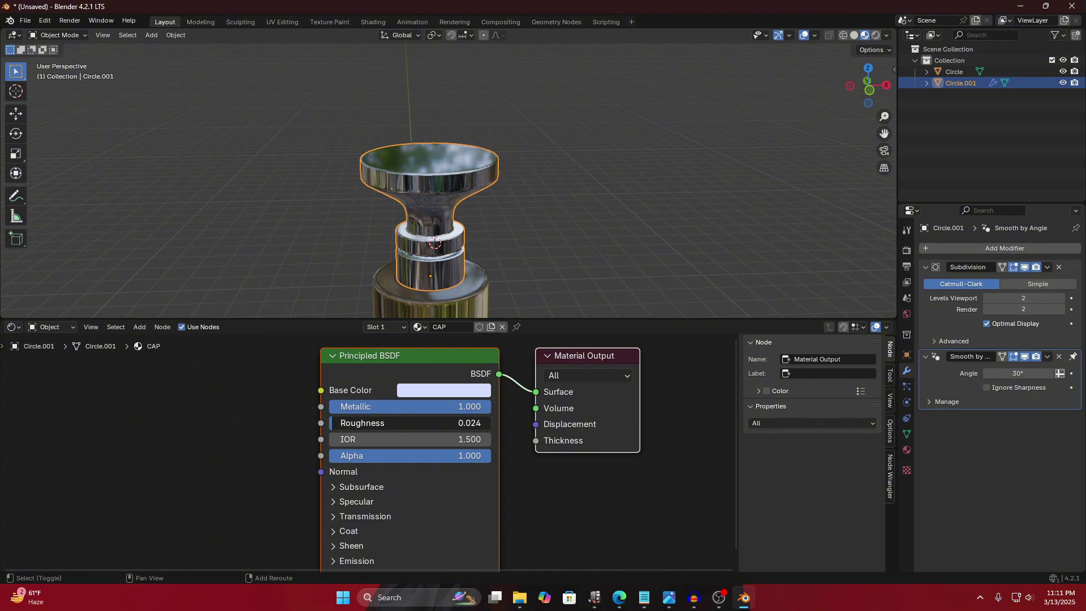
middle_drag(396, 210, 401, 170)
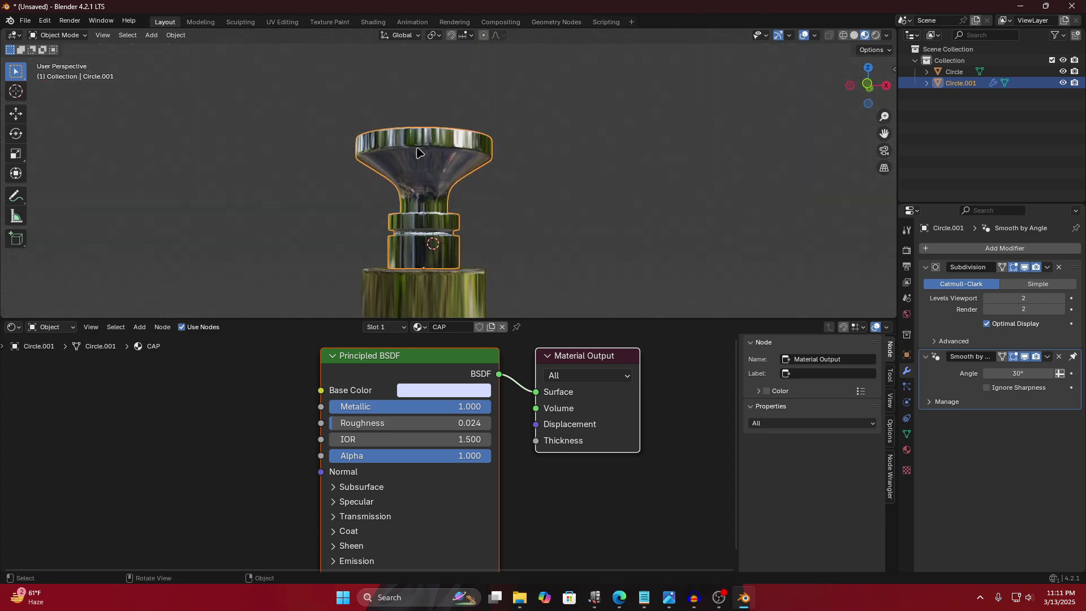
Change the cap's base color to pale violet with hue 0.667 and saturation 0.453, and inspect the cap from another angle.
click(440, 393)
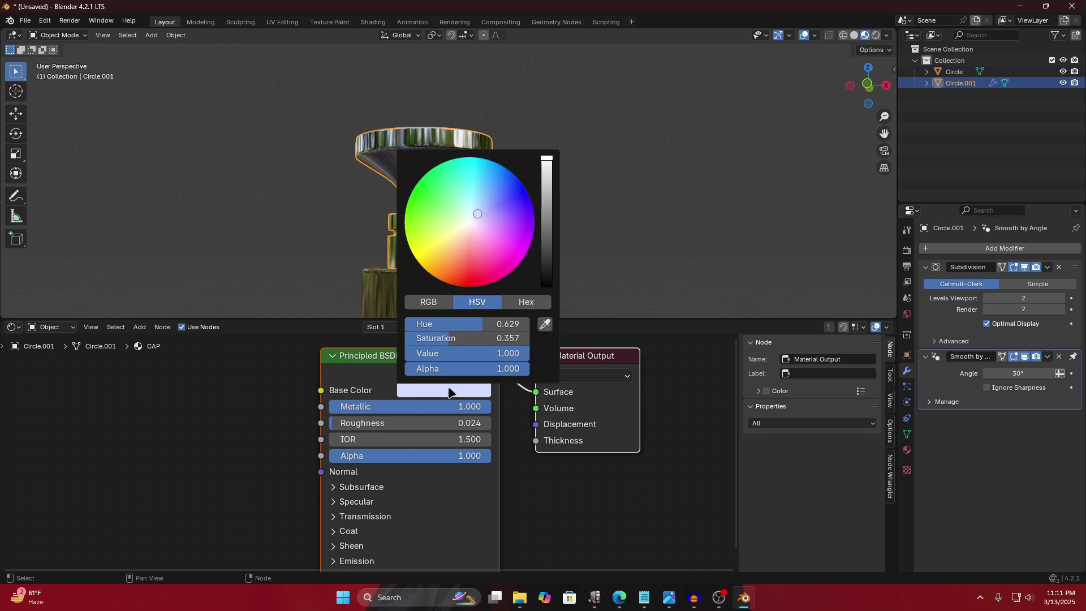
mouse_move(474, 216)
mouse_down()
mouse_move(460, 237)
mouse_move(482, 214)
mouse_up()
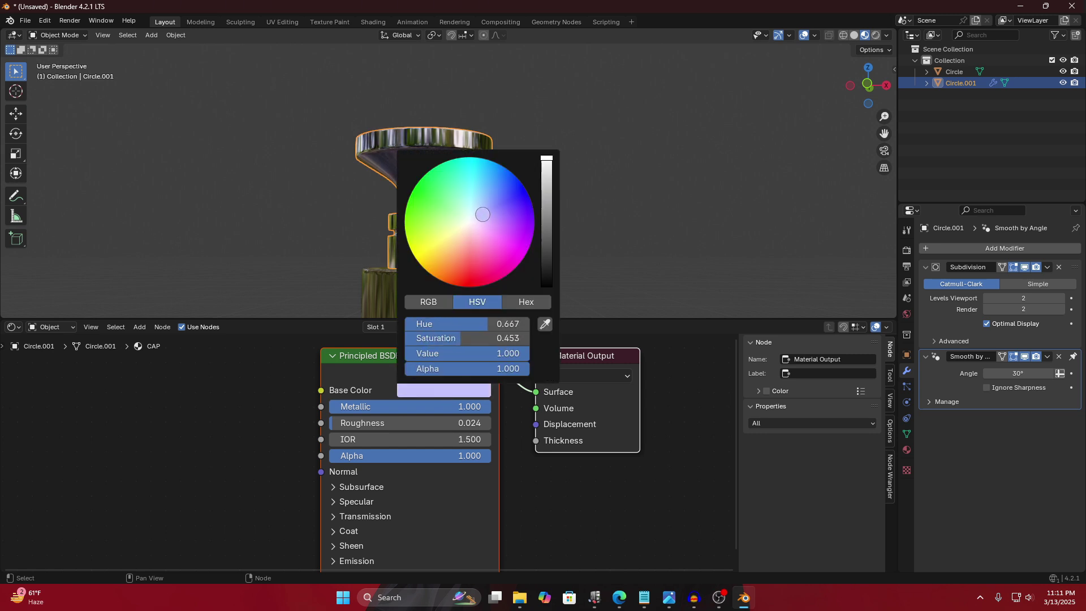
click(304, 230)
middle_drag(303, 230, 562, 219)
scroll(463, 232, down, 2)
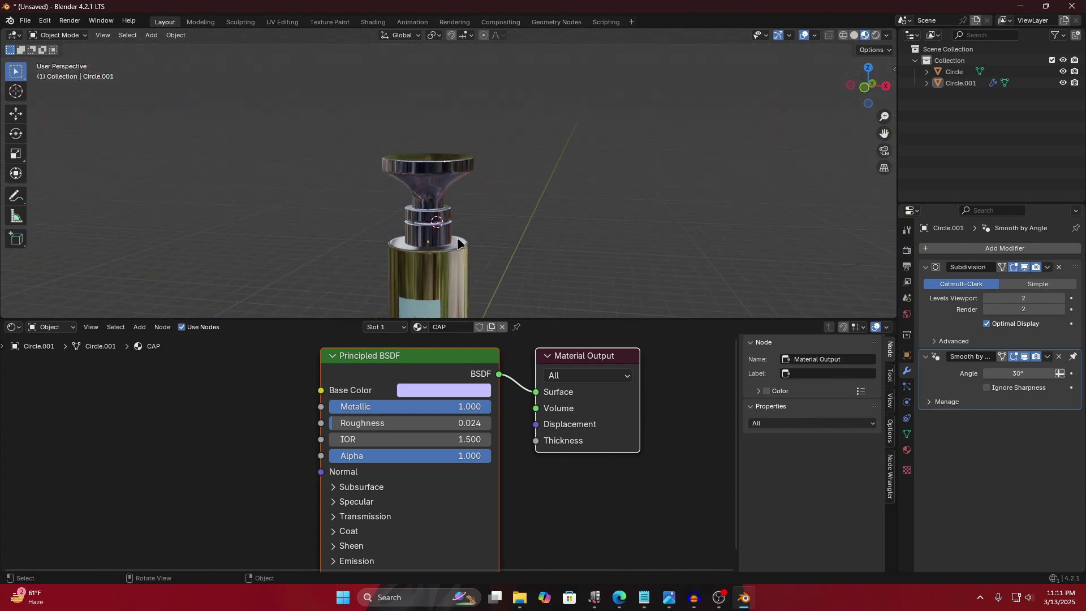
Switch the 3D viewport to solid shading and start the animation playback.
click(439, 269)
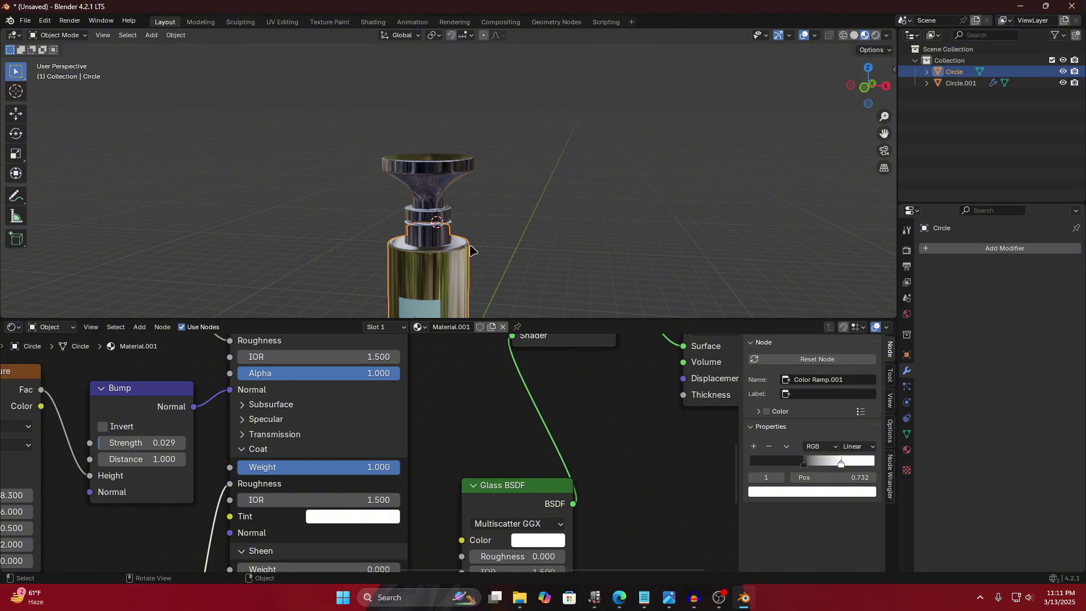
click(854, 35)
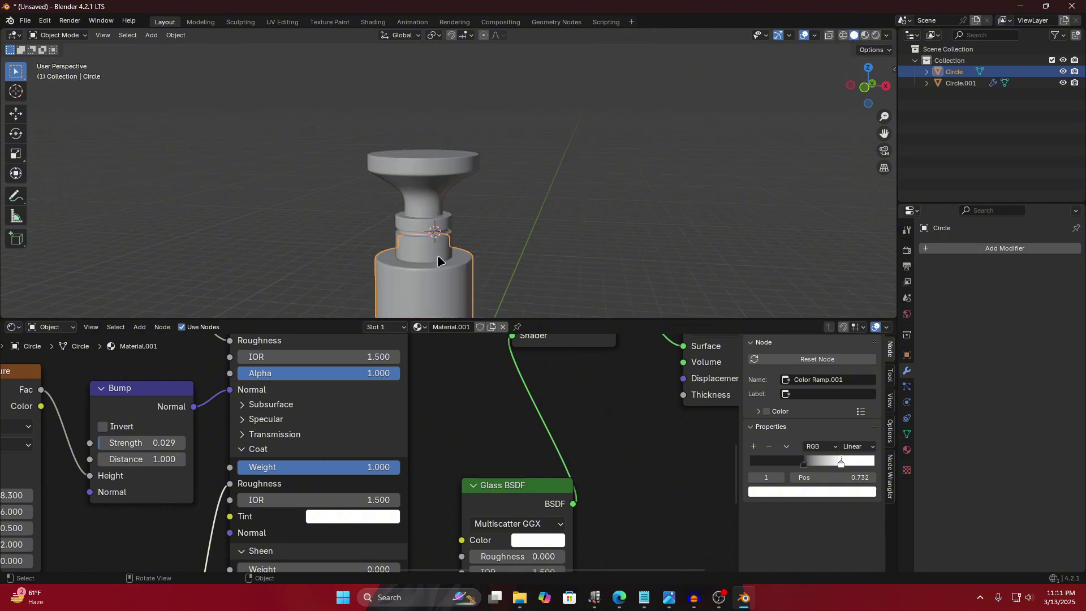
key(space)
click(487, 257)
shift+middle_drag(487, 257, 451, 143)
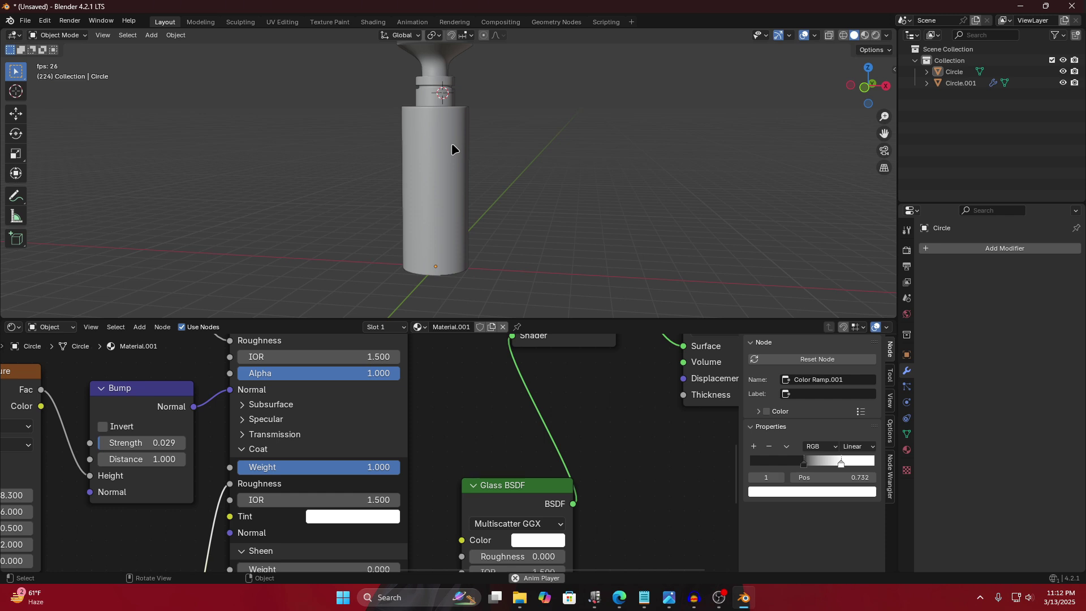
ctrl+middle_drag(467, 138, 482, 195)
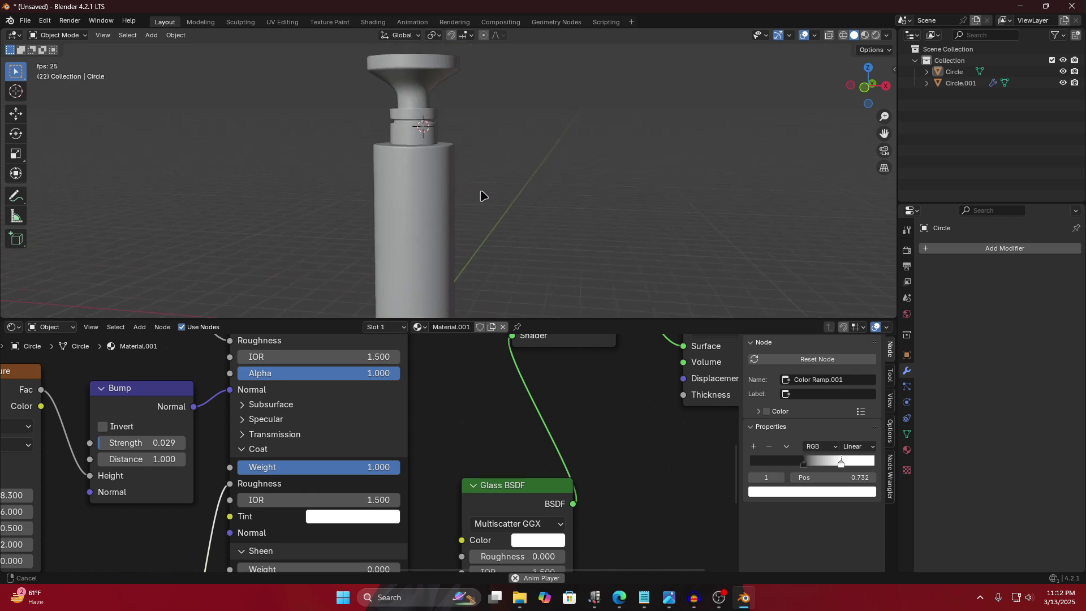
Enlarge the 3D viewport and raise the cap clear of the bottle's neck.
drag(582, 320, 566, 361)
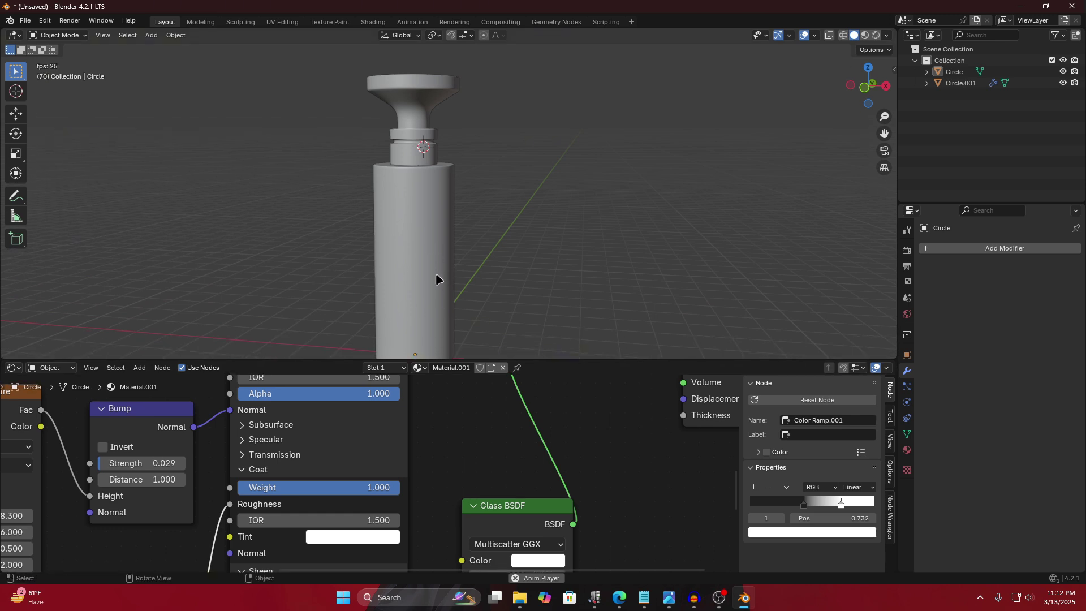
click(427, 165)
click(432, 226)
Display the scene in wireframe and add a Path curve at the 3D cursor beside the bottle's neck.
key(shift+z)
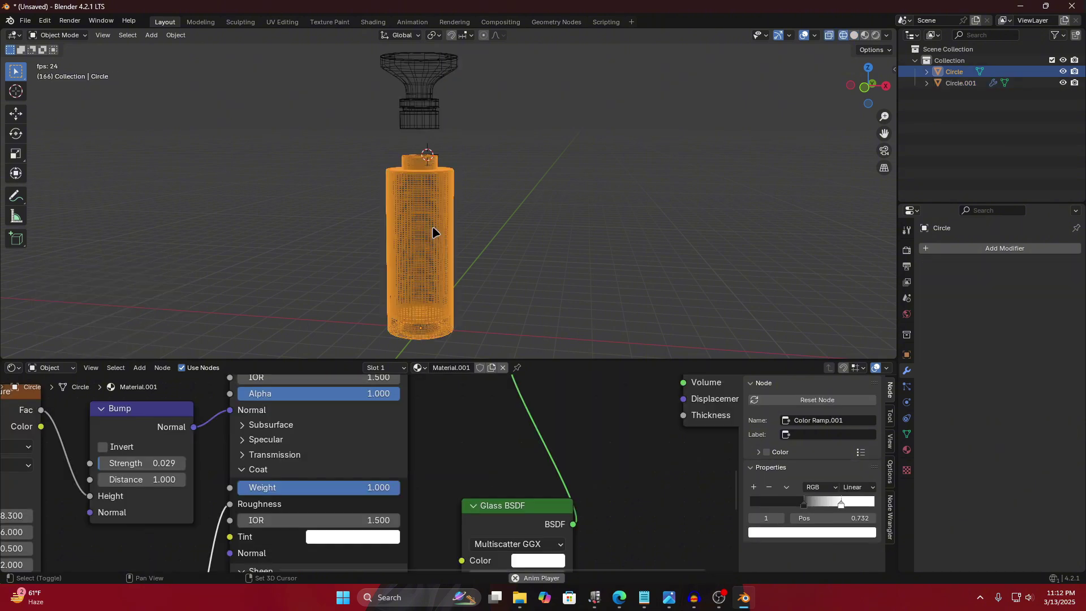
click(509, 214)
middle_drag(376, 228, 400, 150)
key(shift+a)
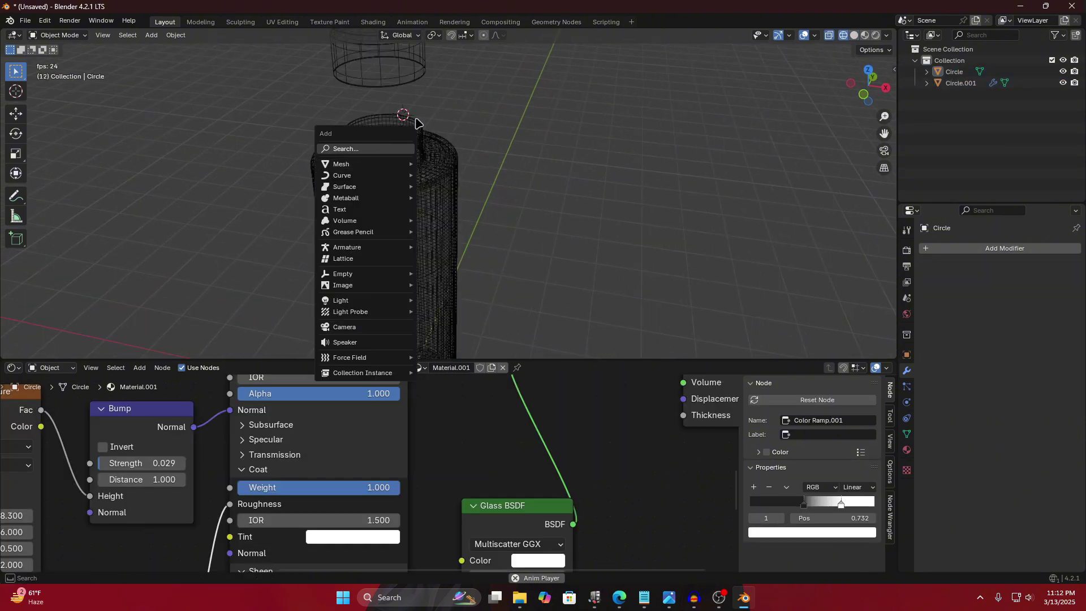
mouse_move(349, 165)
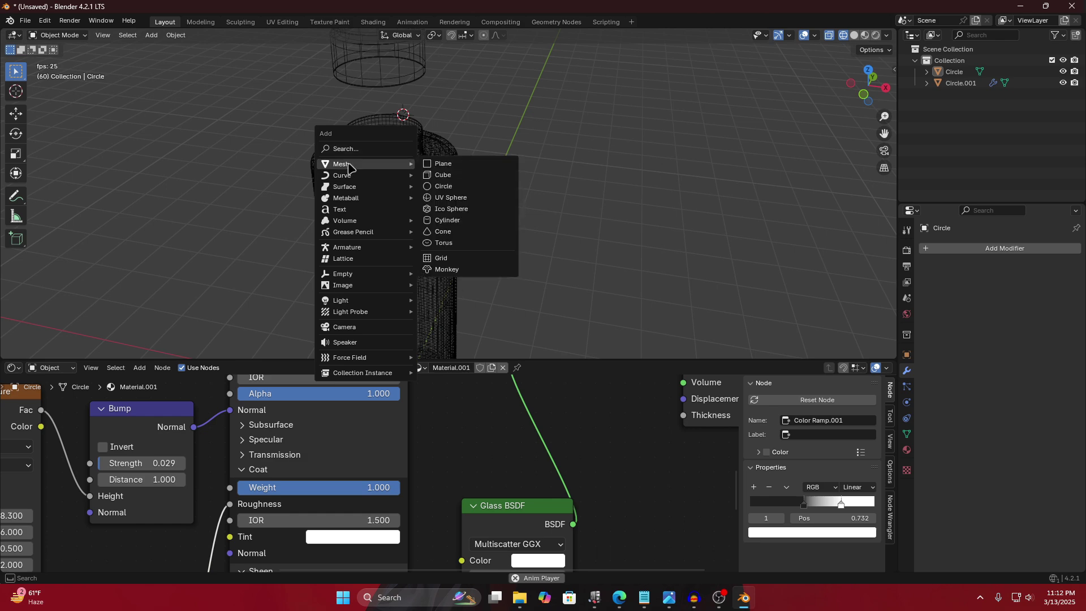
click(447, 227)
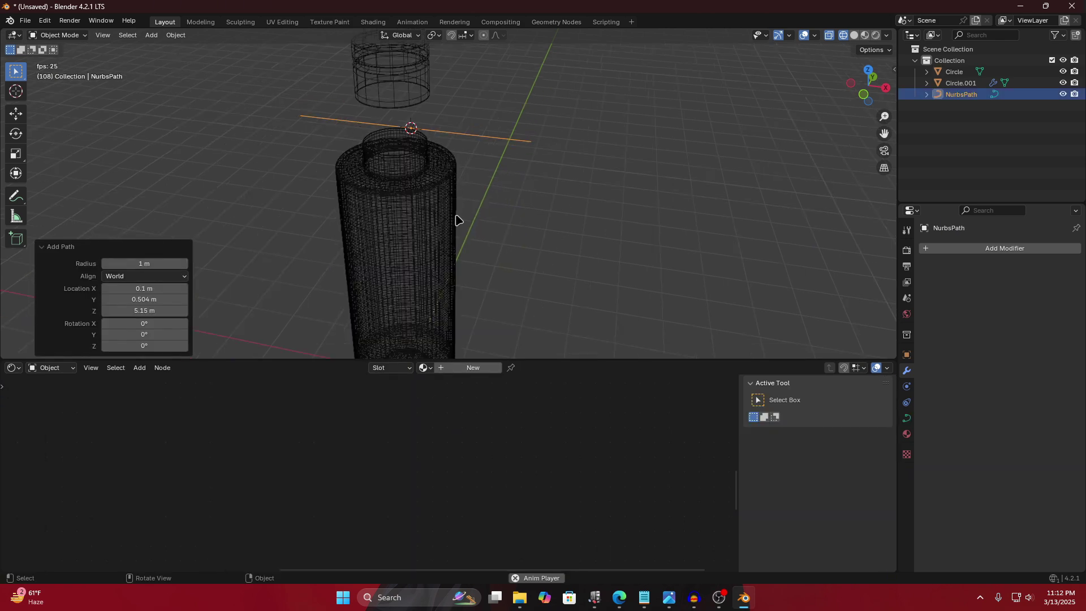
Rotate the path 90° around the global Y axis and raise it about 2.17 m along Z.
key(r)
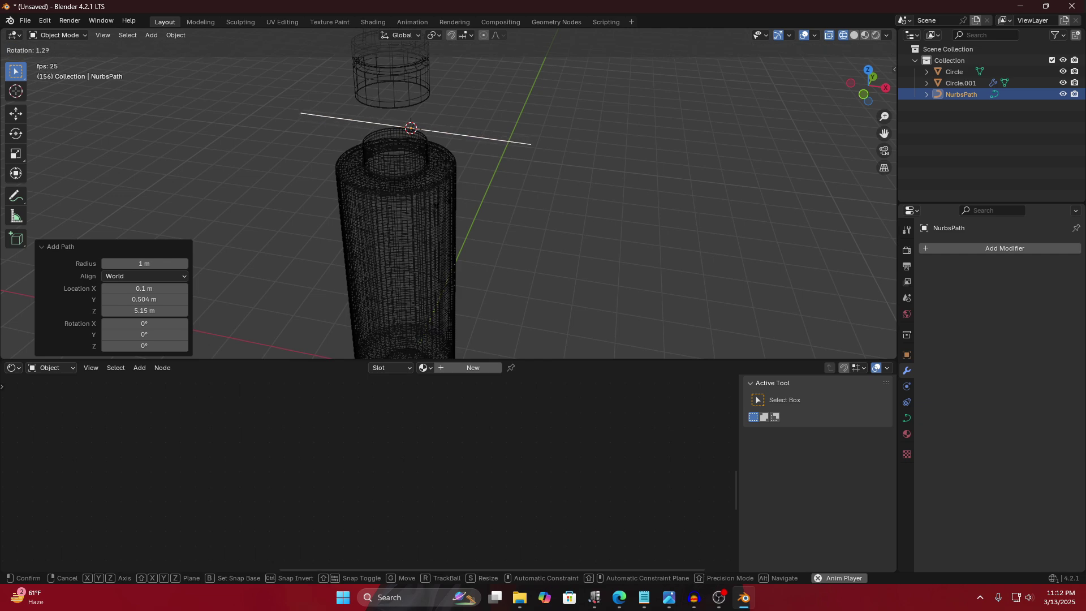
text(y)
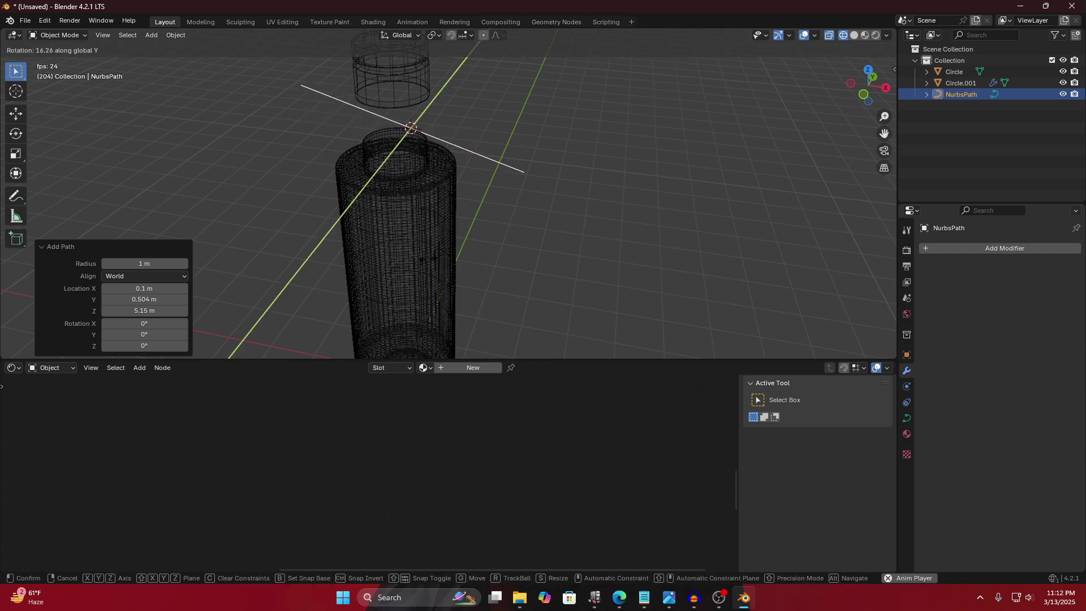
text(90)
key(Return)
scroll(445, 174, up, 2)
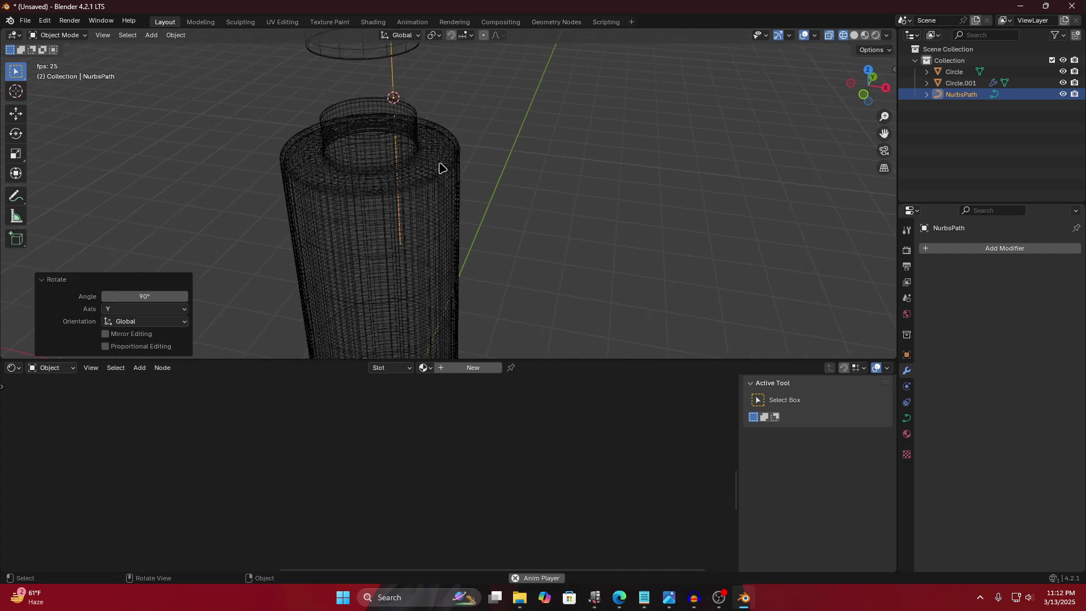
Center the path on the bottle's axis from the top view and lower it along Z until its upper end sits in the neck.
key(KP_7)
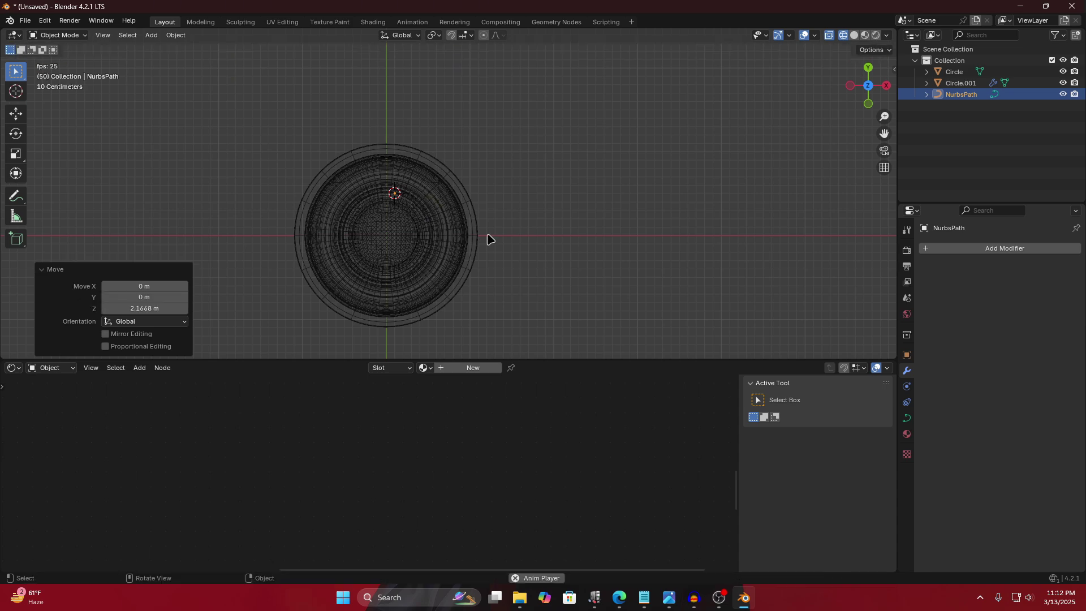
middle_drag(489, 238, 423, 142)
key(g)
click(364, 229)
key(g)
key(z)
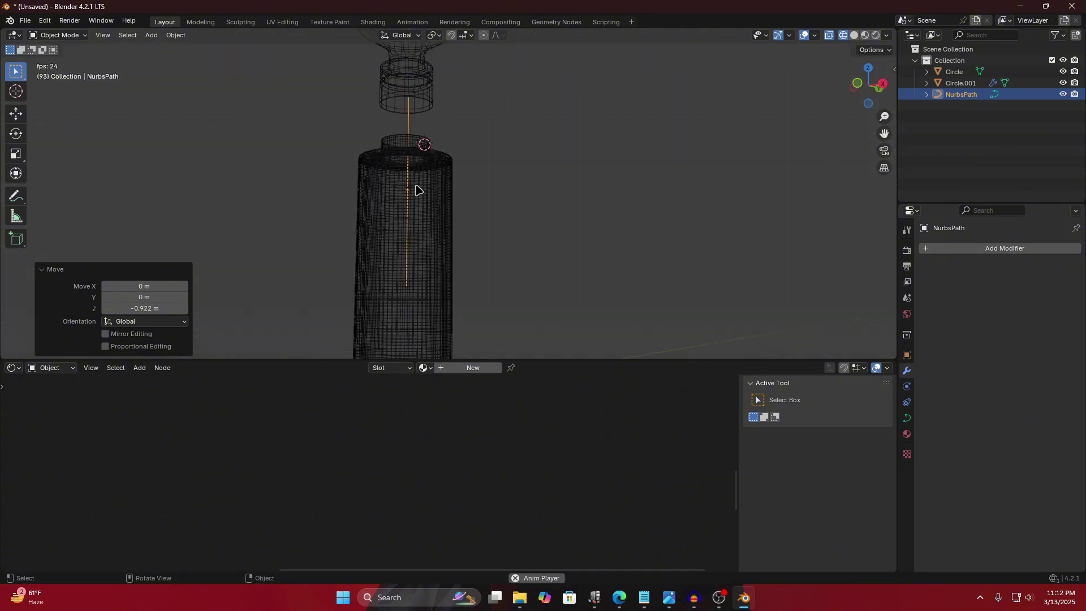
click(427, 213)
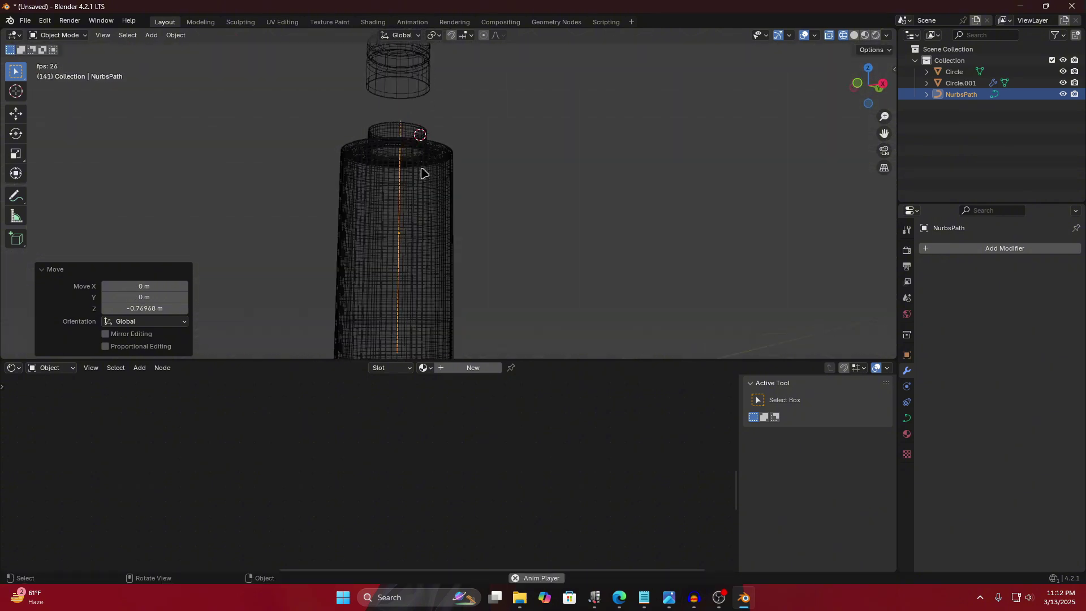
Delete the lower control points of the path inside the bottle, leaving a short straight segment at the neck.
key(Tab)
drag(424, 285, 399, 136)
key(x)
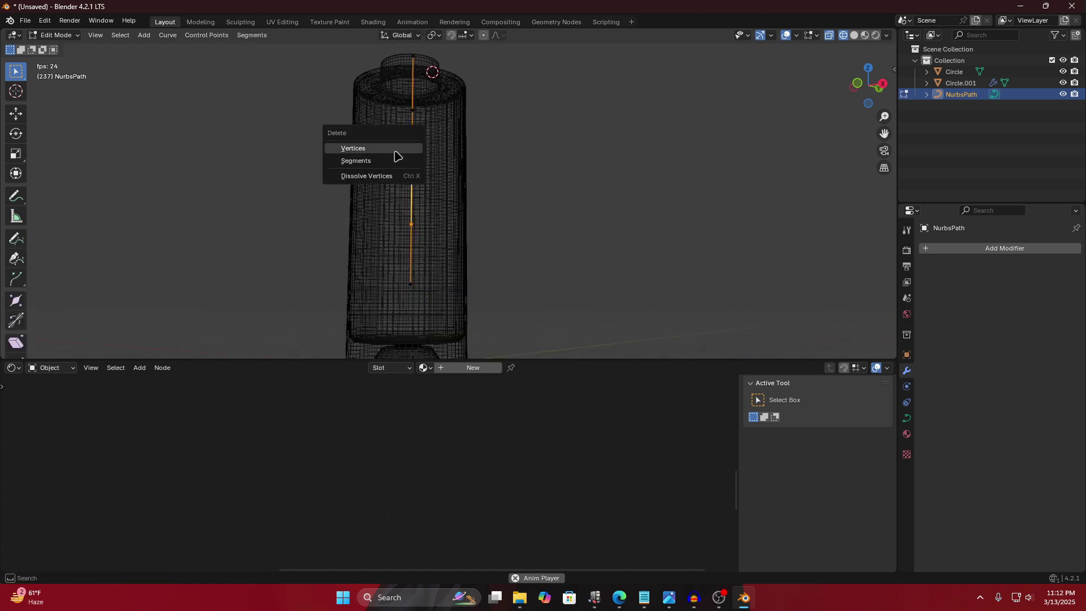
click(395, 150)
key(x)
drag(443, 269, 369, 302)
key(x)
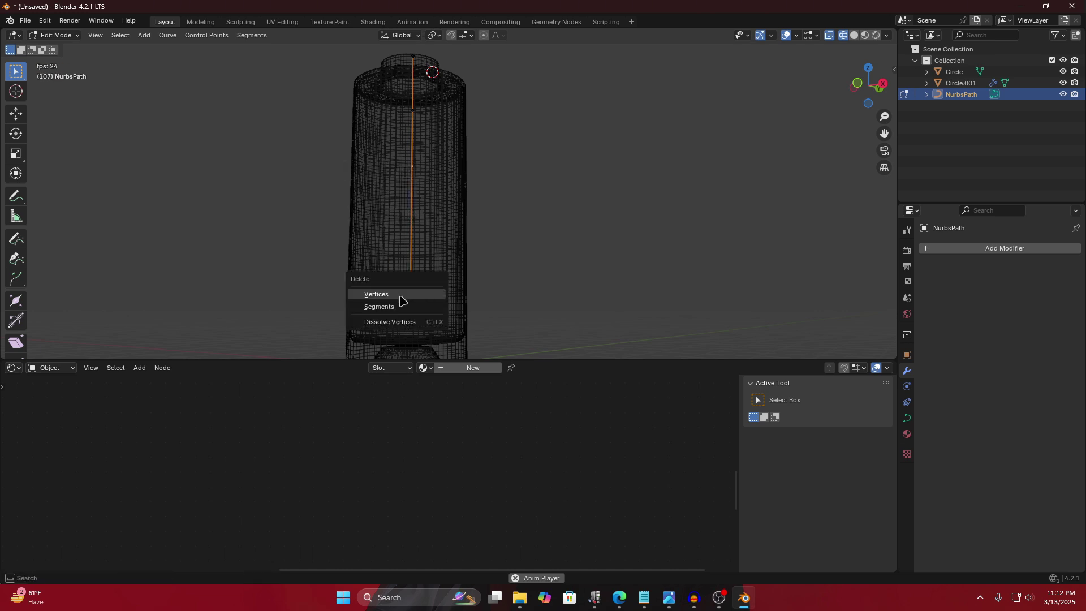
click(376, 294)
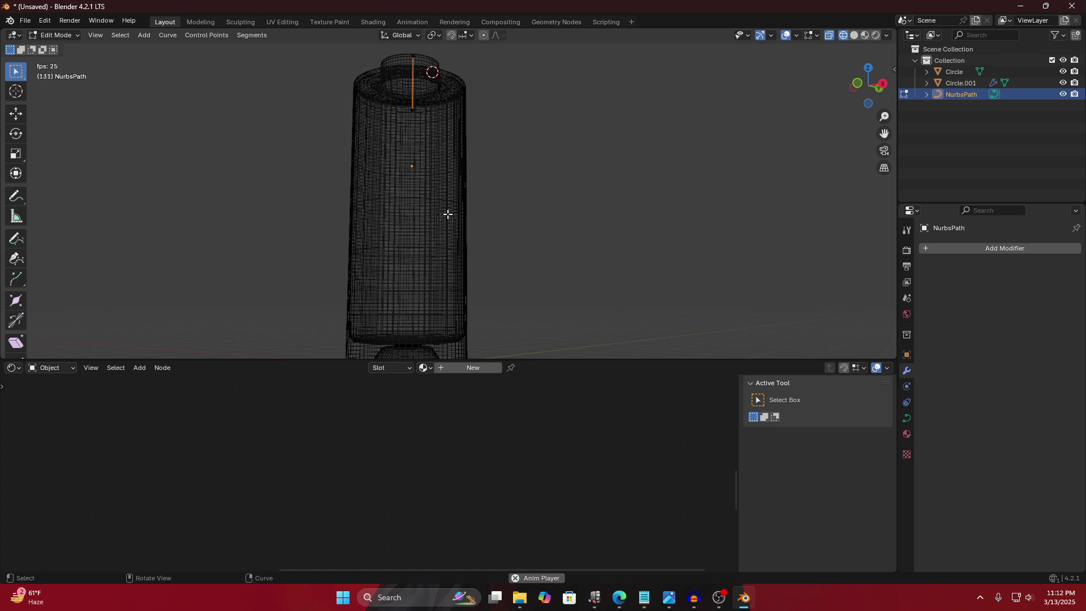
Shift the shortened path along Z, about 0.17 m down and about 0.14 m back up.
mouse_move(437, 159)
mouse_down()
mouse_move(374, 193)
mouse_move(430, 153)
mouse_up()
mouse_move(427, 145)
shift+middle_down()
mouse_move(416, 175)
mouse_move(419, 164)
shift+middle_up()
key(Tab)
click(397, 90)
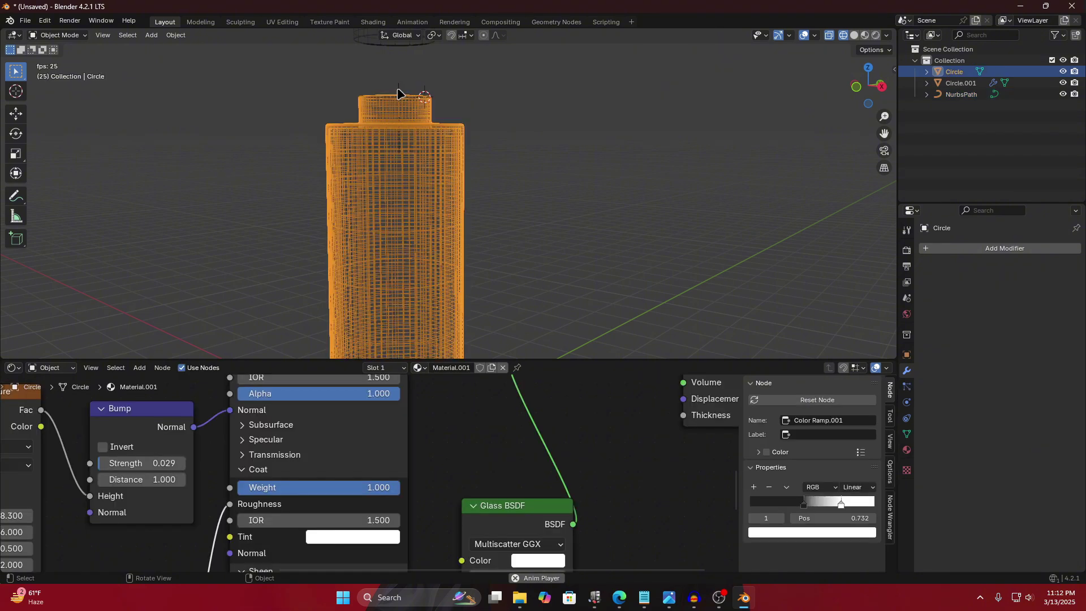
key(Tab)
click(401, 89)
key(Tab)
click(400, 85)
key(g)
key(z)
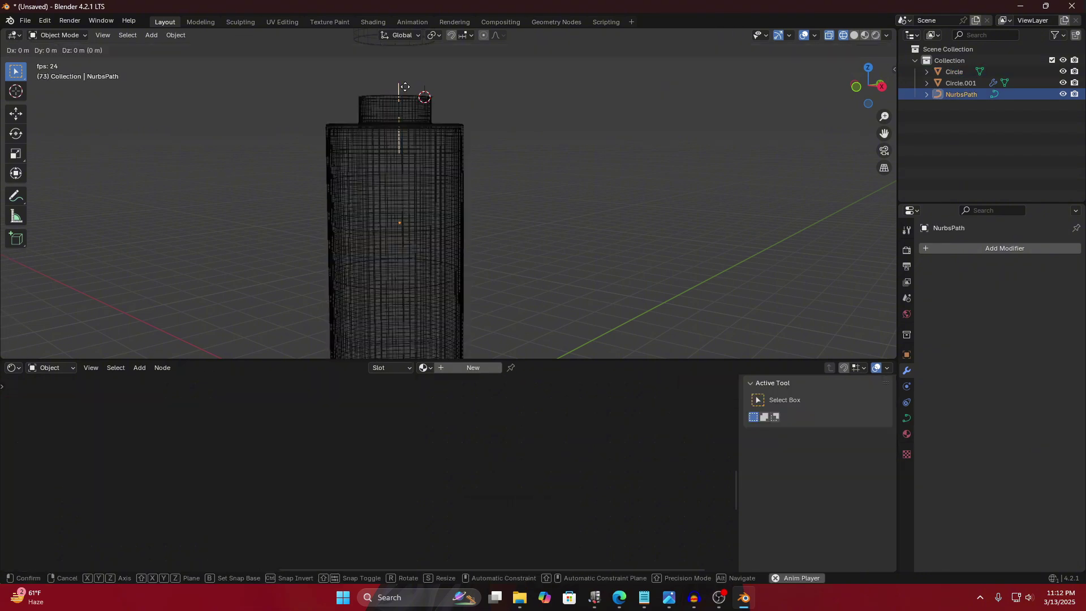
click(406, 104)
key(g)
key(z)
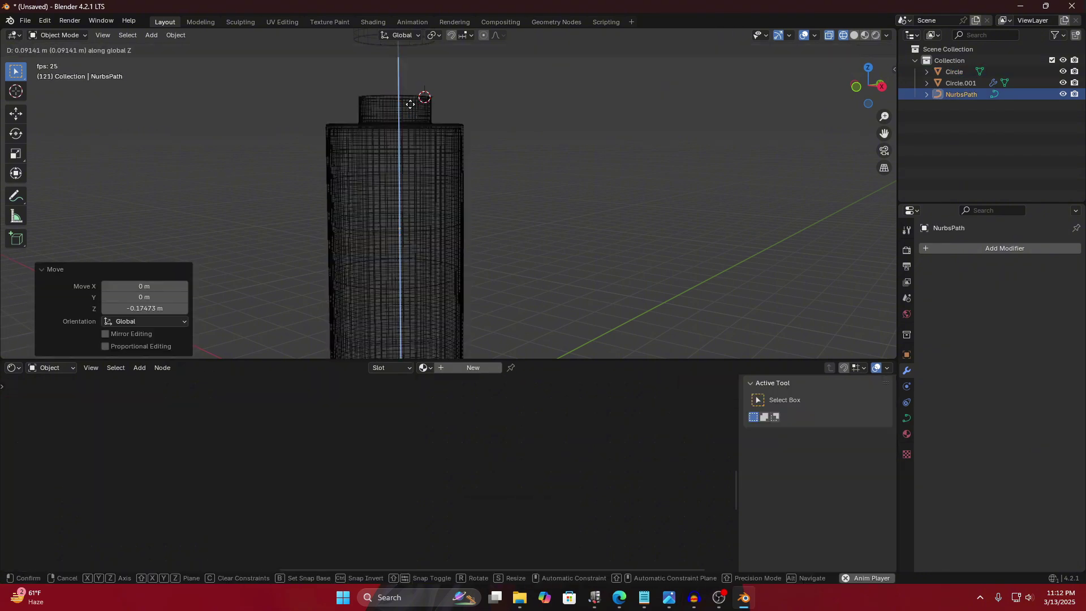
click(423, 105)
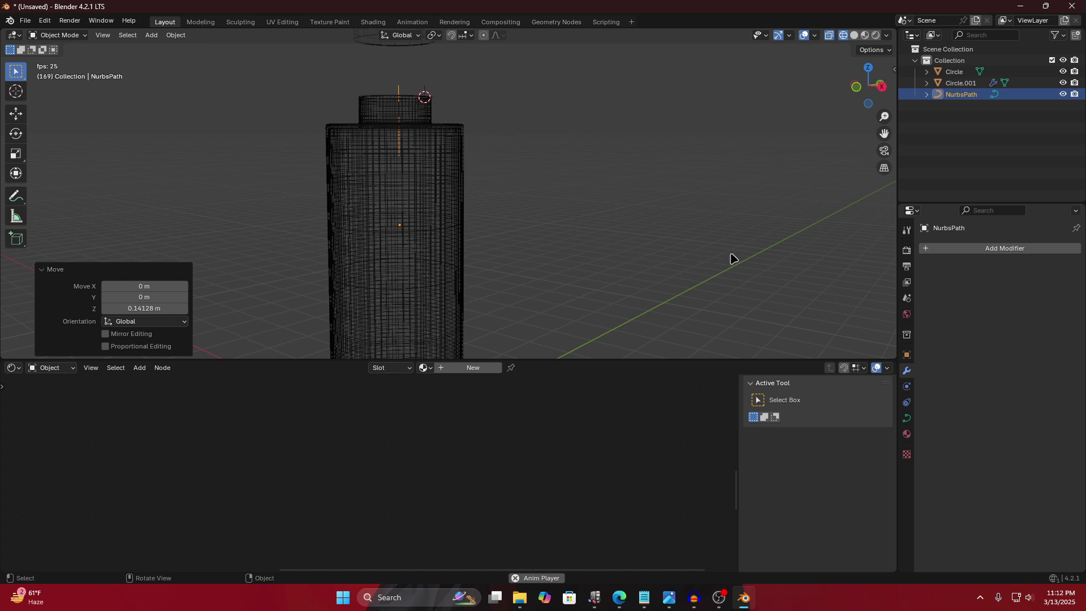
Try a round bevel depth of 0.03 m on the path and reset it to 0 m.
click(907, 418)
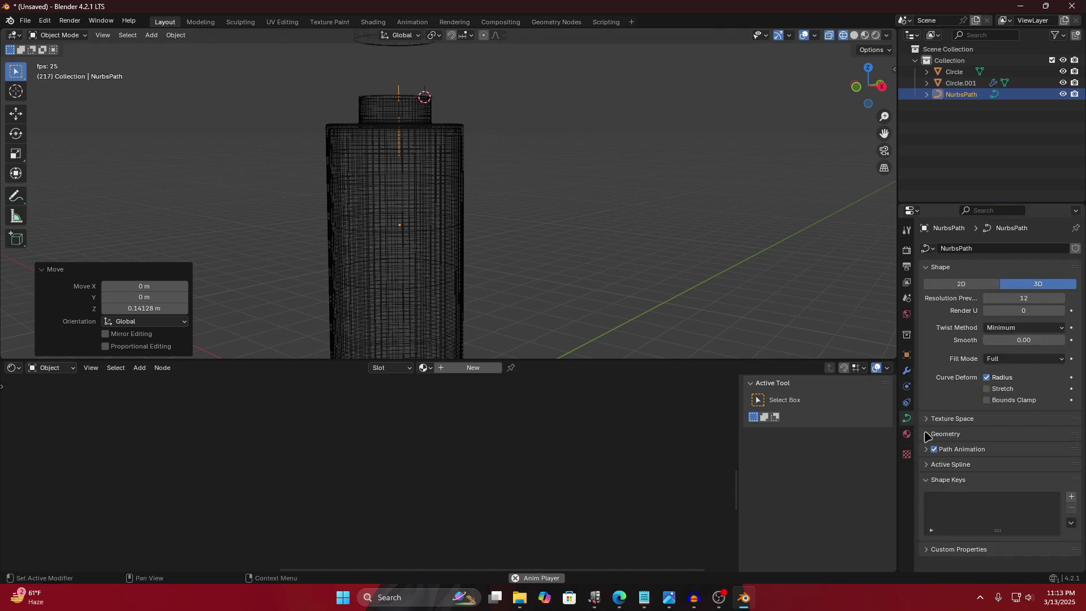
click(928, 434)
scroll(995, 452, down, 3)
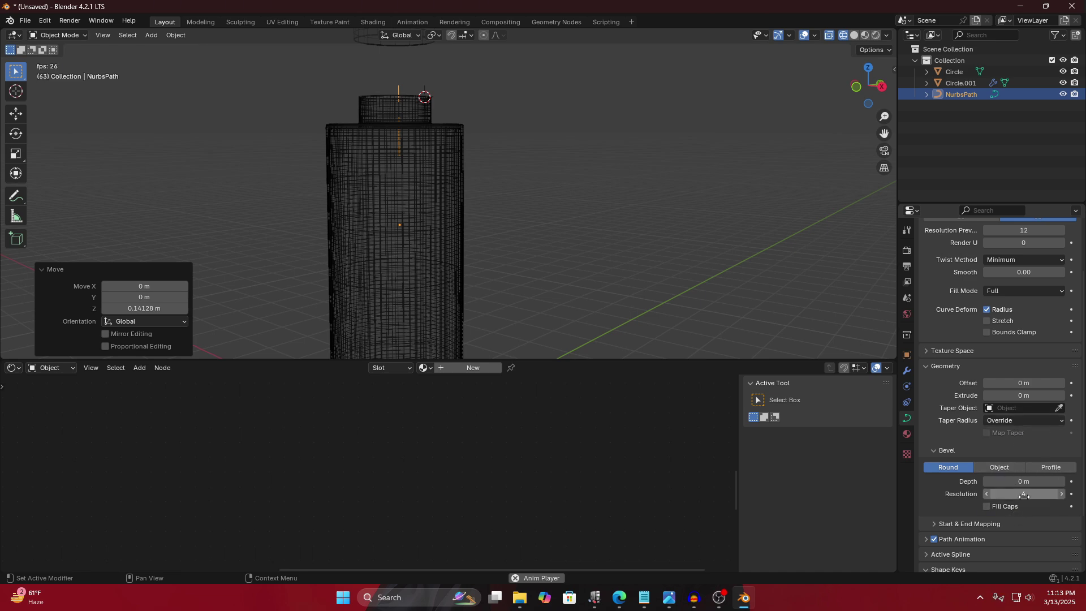
click(1016, 482)
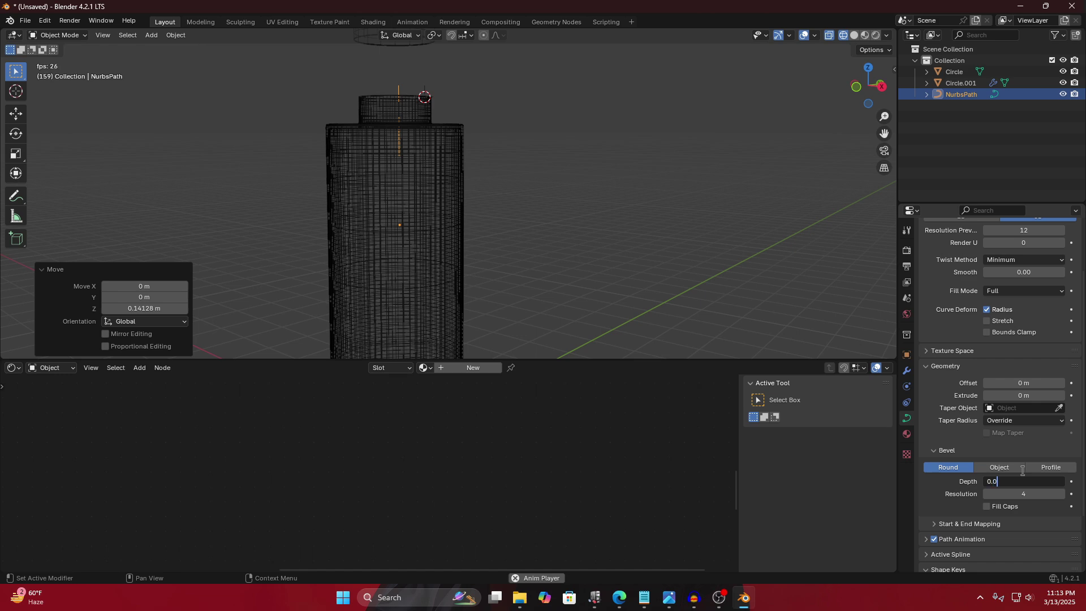
key(Return)
scroll(589, 201, up, 3)
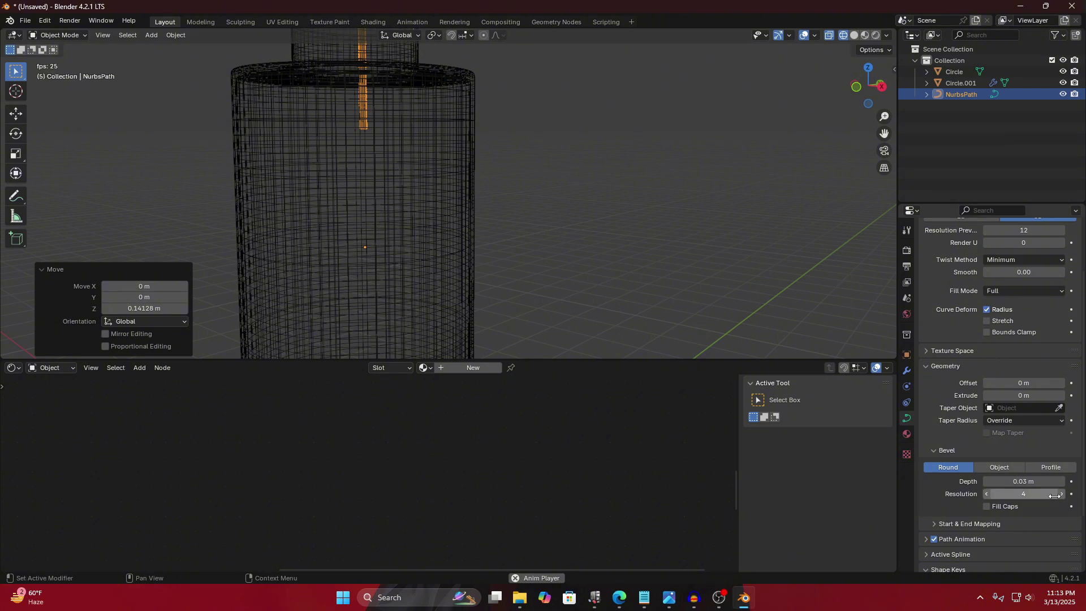
drag(1028, 485, 995, 485)
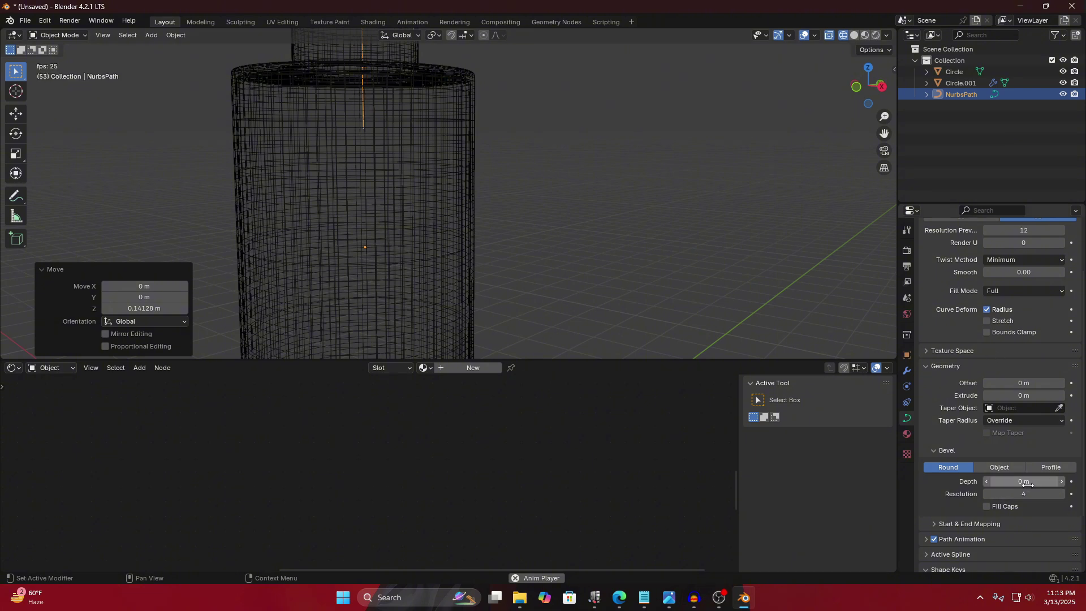
Extrude the path's lower end about 0.61 m downward, undo it, and return the display to wireframe.
scroll(380, 143, up, 2)
scroll(337, 142, down, 5)
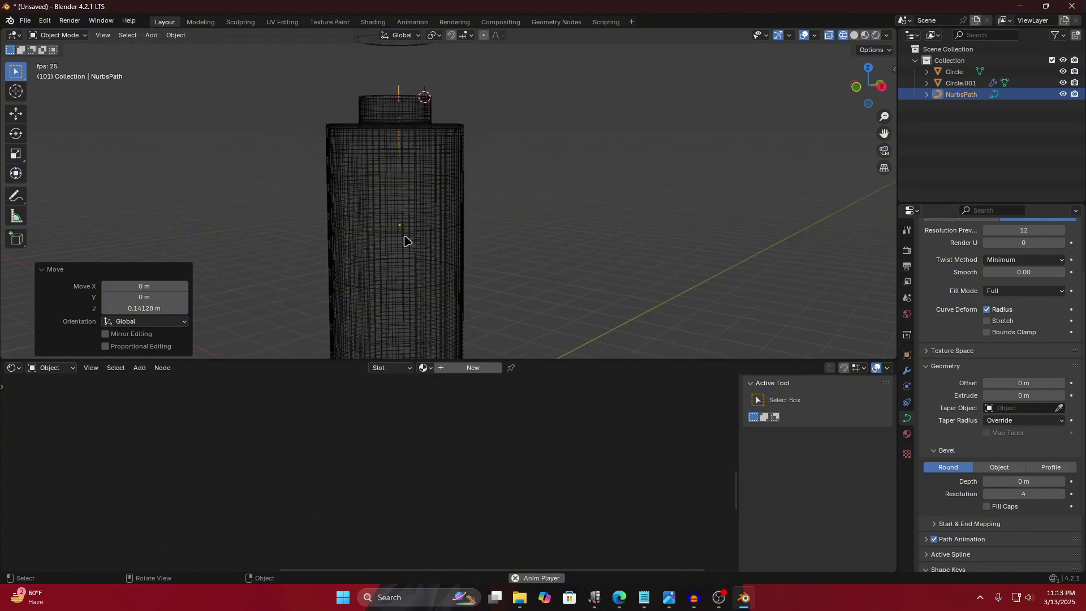
scroll(406, 242, up, 3)
key(Tab)
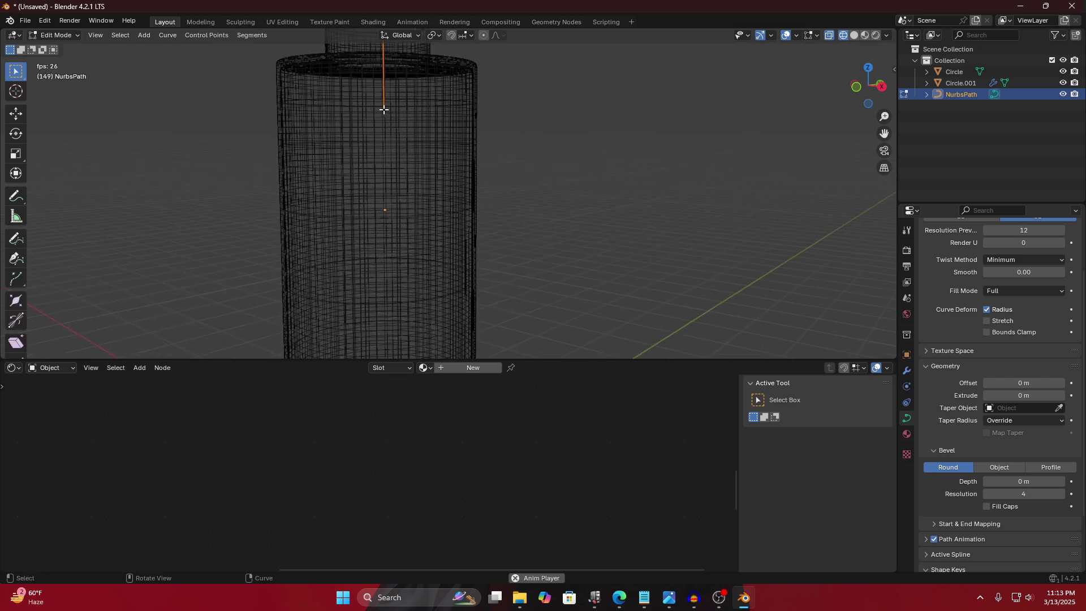
key(e)
click(391, 186)
key(z)
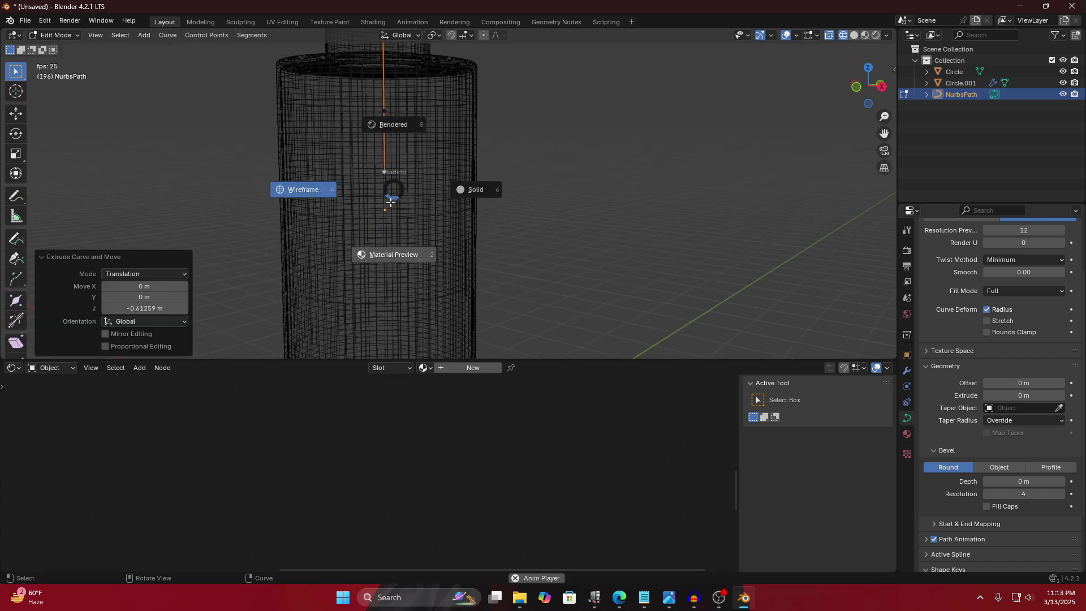
click(391, 202)
key(ctrl+z)
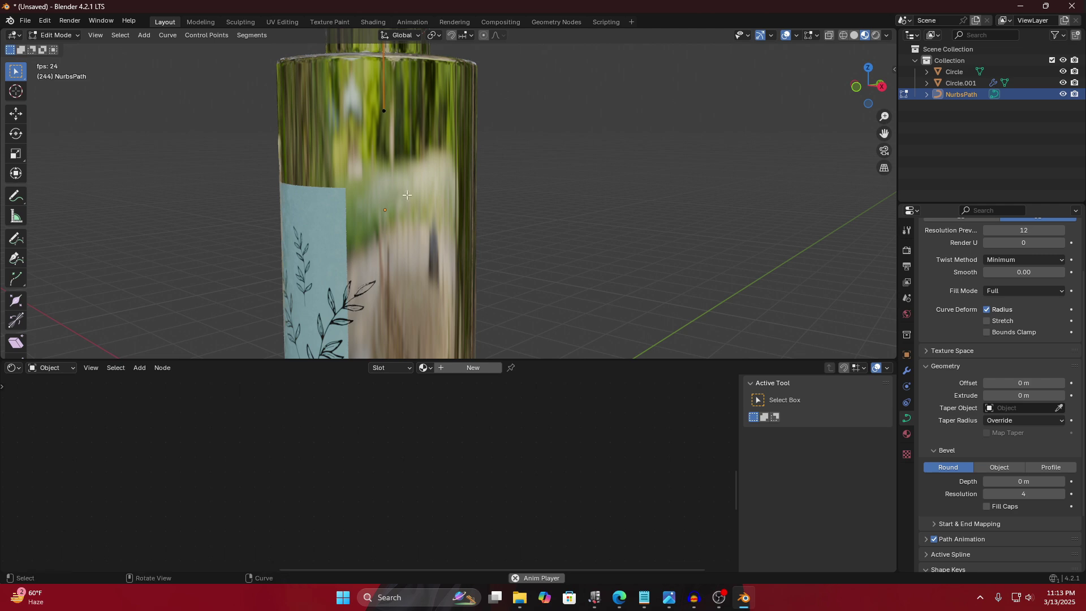
click(854, 35)
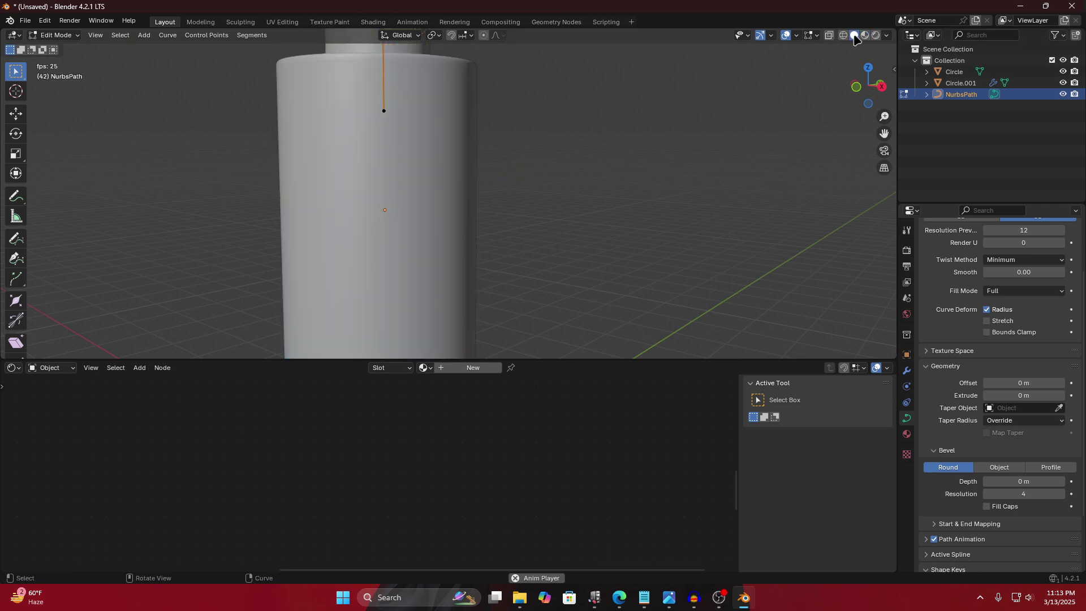
click(844, 35)
Extrude the path's lower control point about 0.49 m down along Z and lower it about 0.12 m more.
key(e)
click(385, 112)
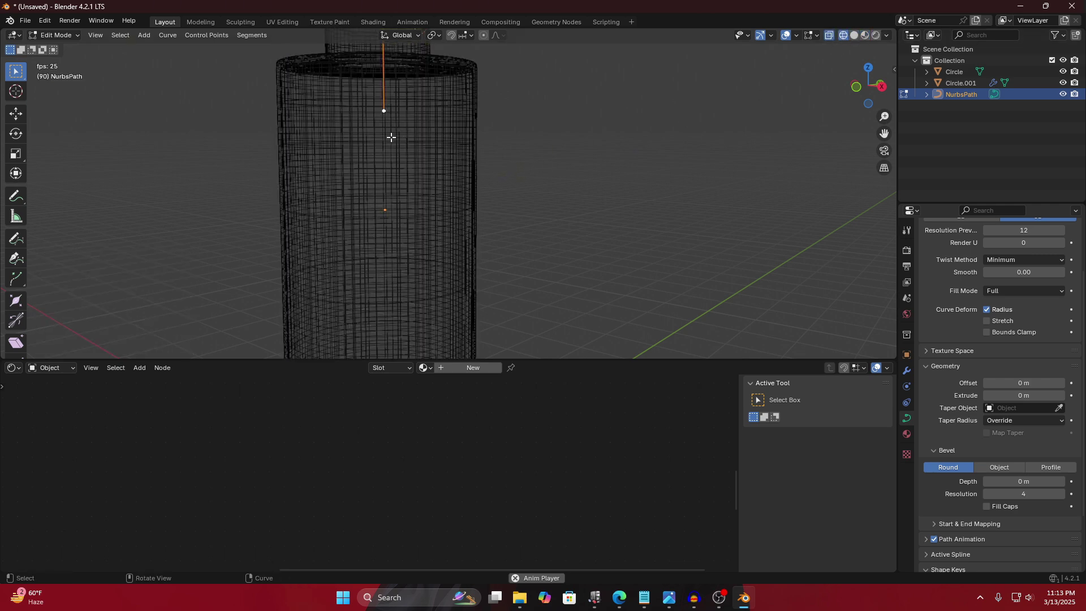
key(e)
key(z)
click(394, 187)
key(g)
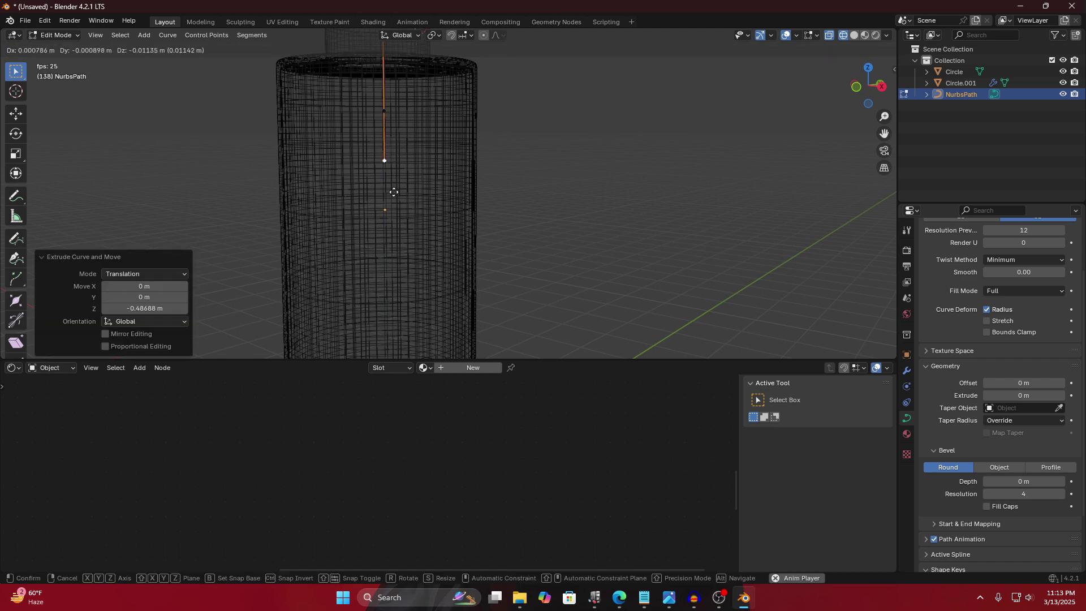
click(392, 201)
Extrude further control points down the bottle, curving the path sideways until its end nears the inner base.
scroll(393, 201, down, 3)
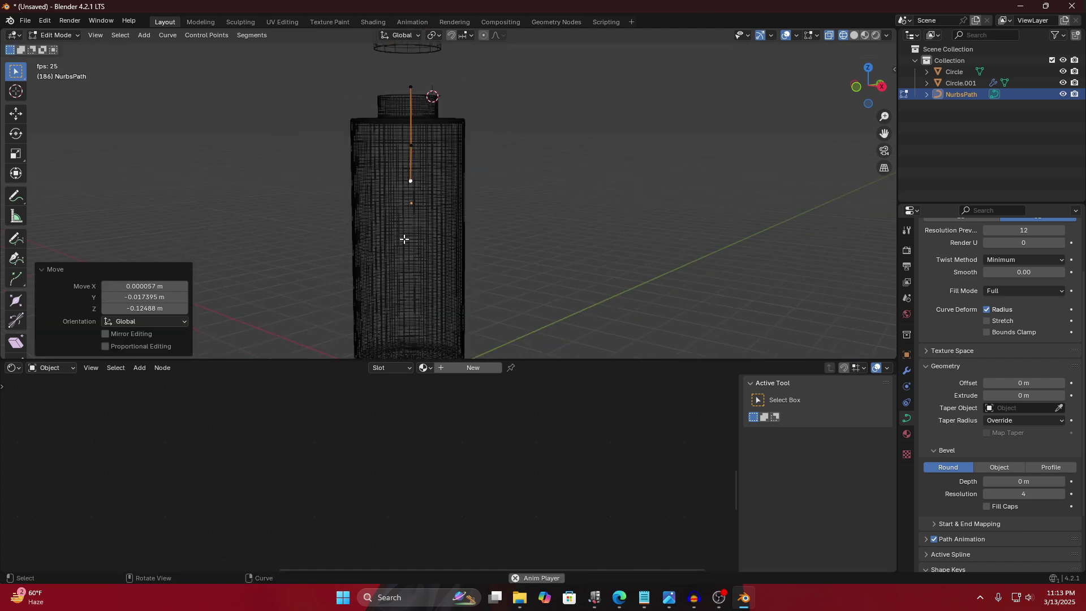
key(e)
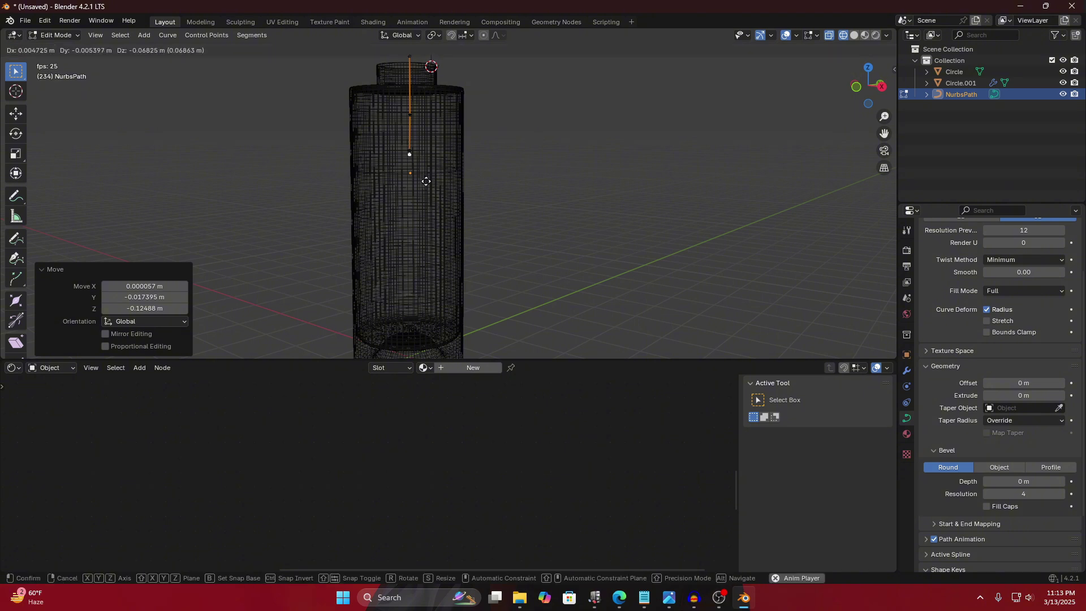
click(425, 223)
key(e)
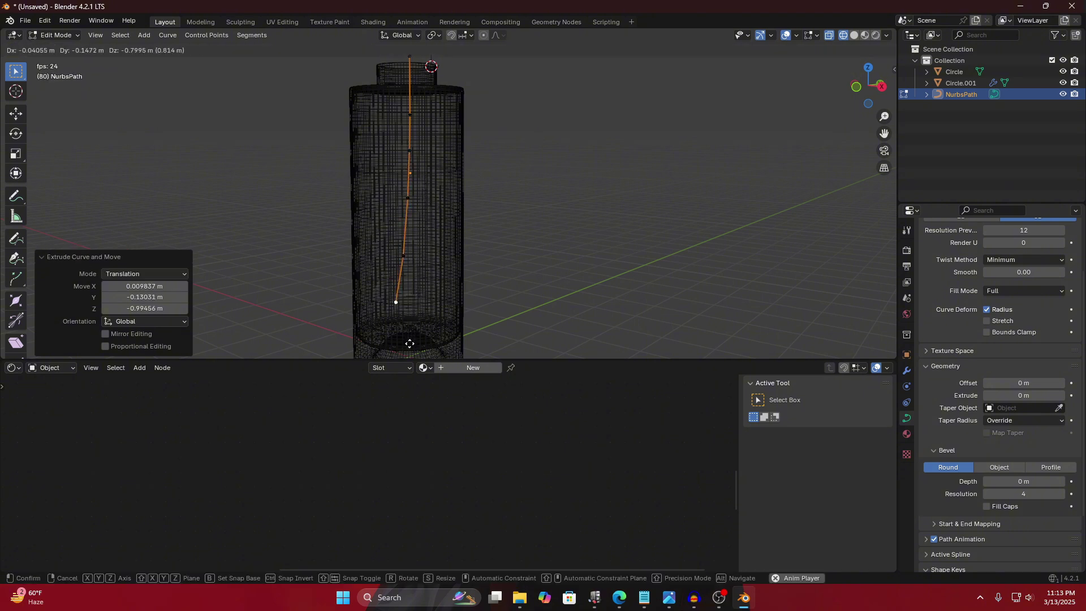
click(394, 47)
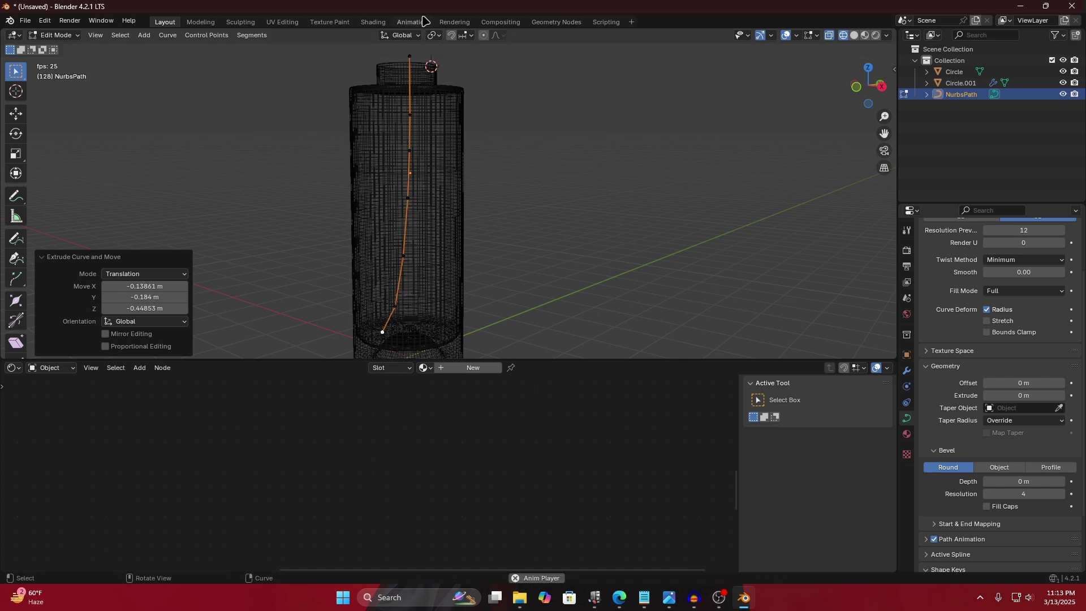
Lower the path's top control point about 0.37 m along Z so it sits inside the neck.
shift+middle_drag(396, 47, 422, 88)
key(g)
key(z)
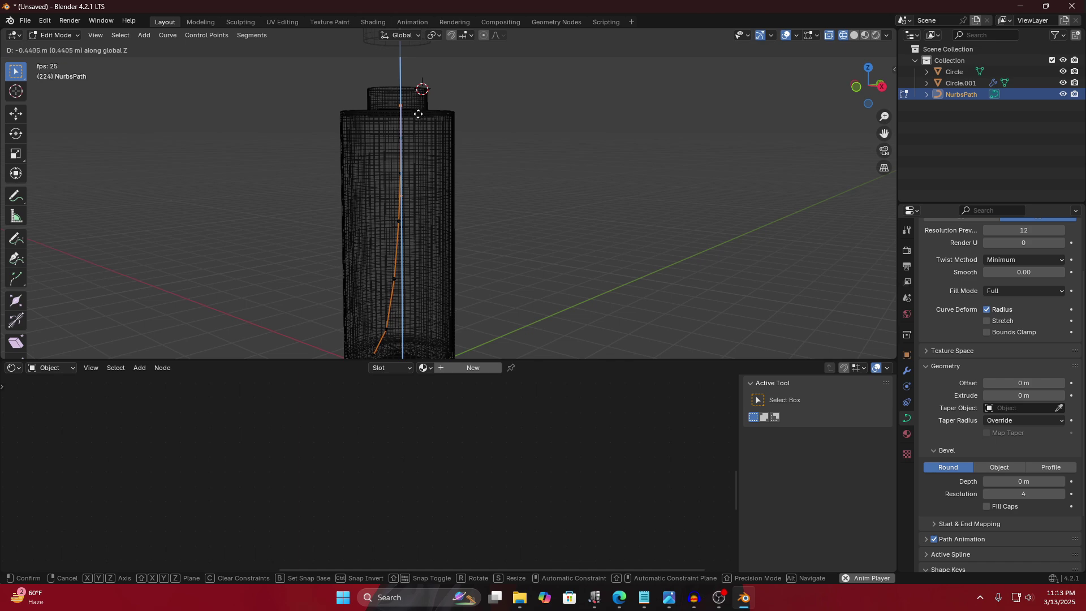
click(422, 108)
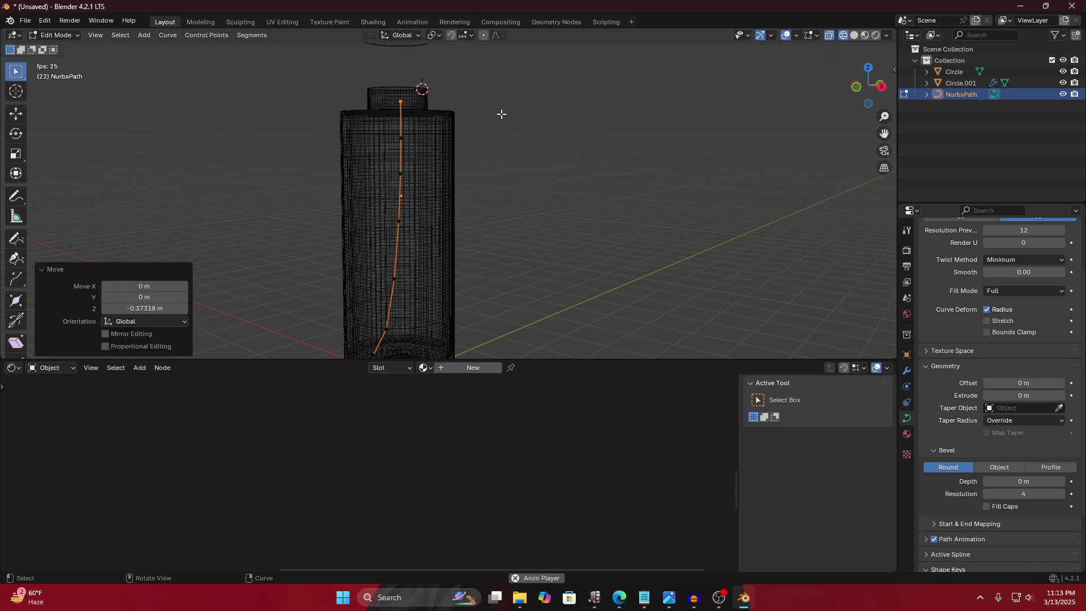
Move a control point near the path's lower end about 0.07 m in X and 0.15 m up.
middle_drag(467, 209, 453, 148)
click(385, 256)
key(g)
click(399, 253)
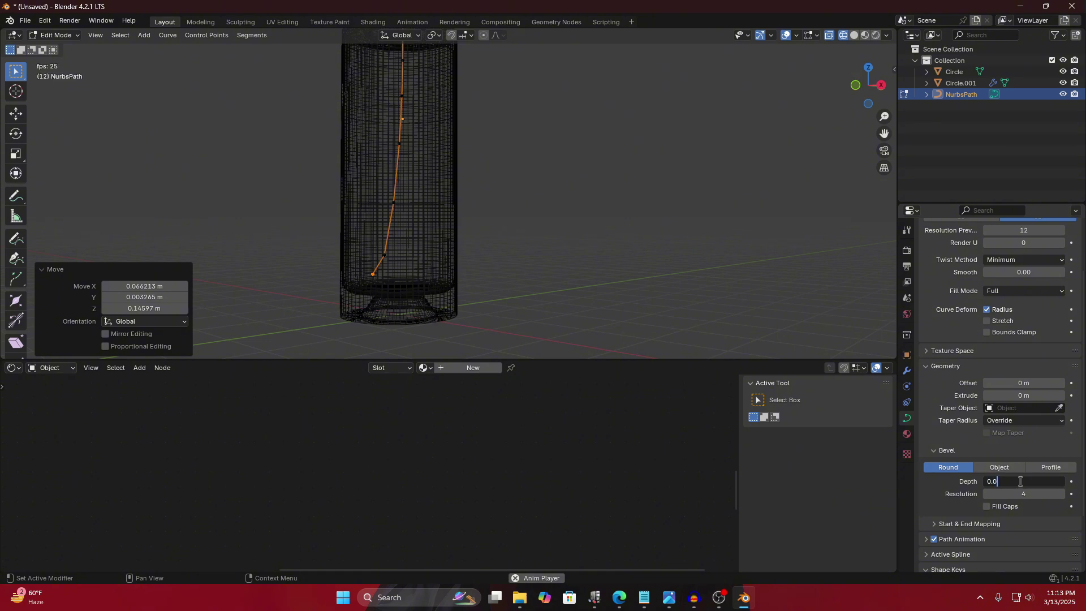
Set the path's round bevel depth to 0.03 m and check the resulting tube in Object Mode.
key(Return)
scroll(446, 245, up, 5)
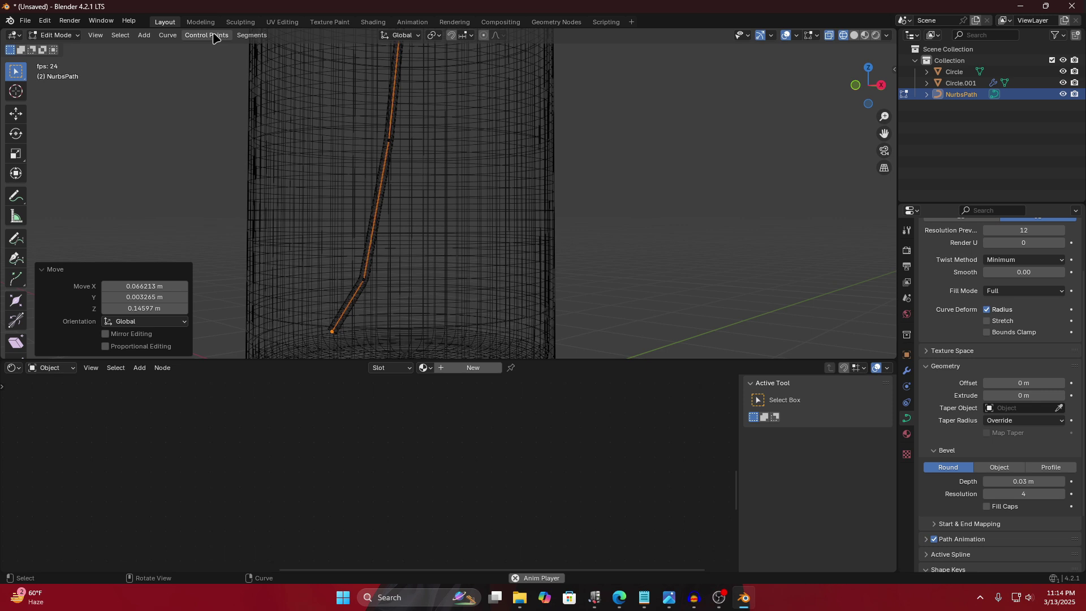
key(Tab)
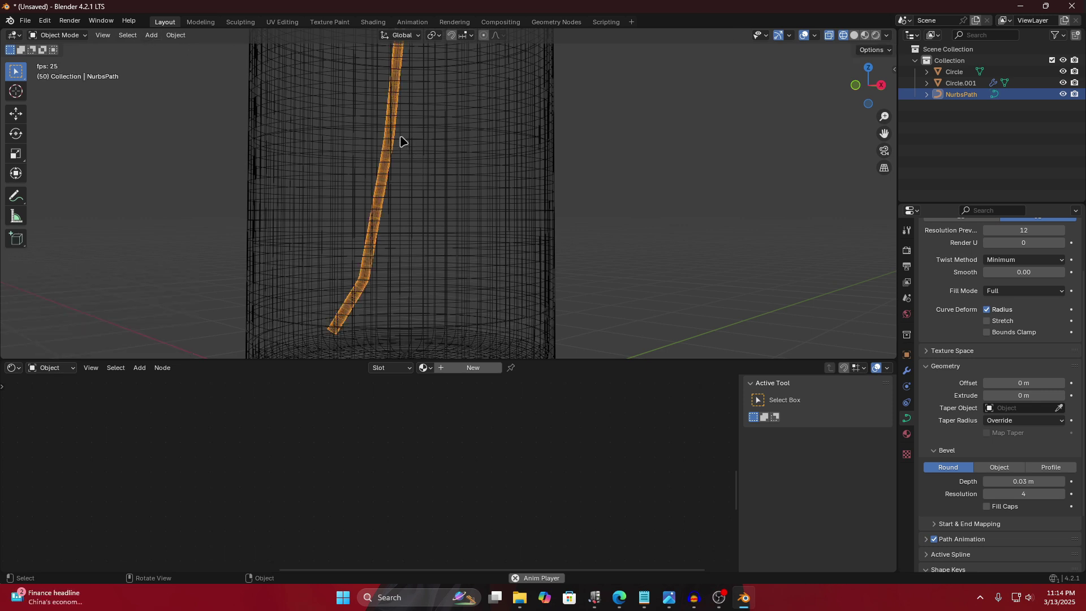
click(370, 230)
click(378, 215)
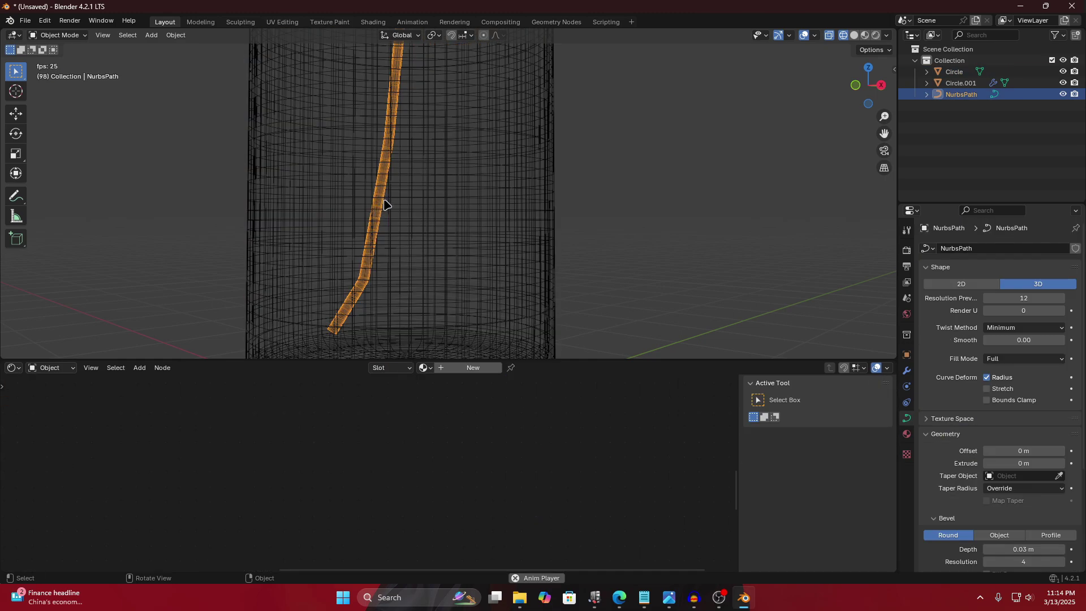
mouse_move(381, 206)
middle_down()
mouse_move(380, 187)
mouse_move(422, 198)
mouse_move(415, 163)
mouse_move(371, 199)
mouse_move(366, 230)
mouse_move(368, 202)
middle_up()
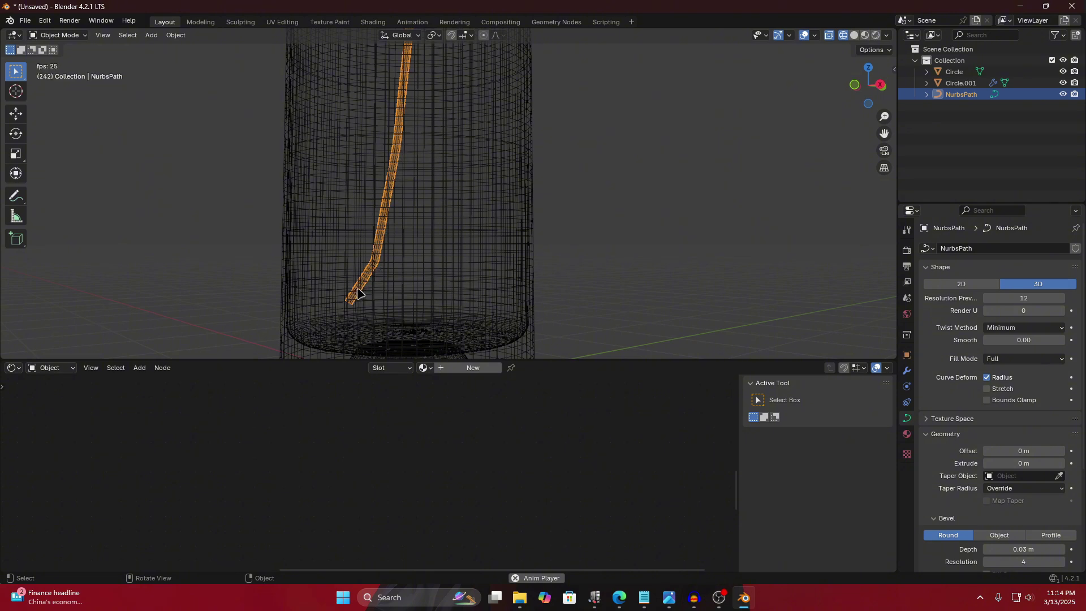
Nudge the tube's lower end and the two control points above it to soften the bend, and leave Edit Mode.
key(Tab)
key(g)
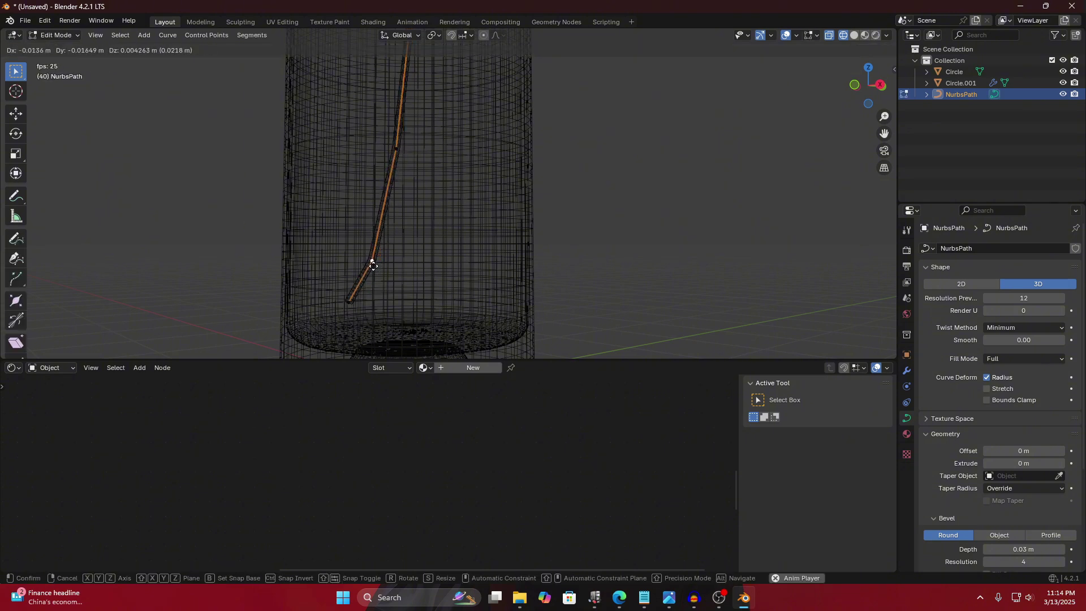
click(354, 298)
key(g)
click(352, 304)
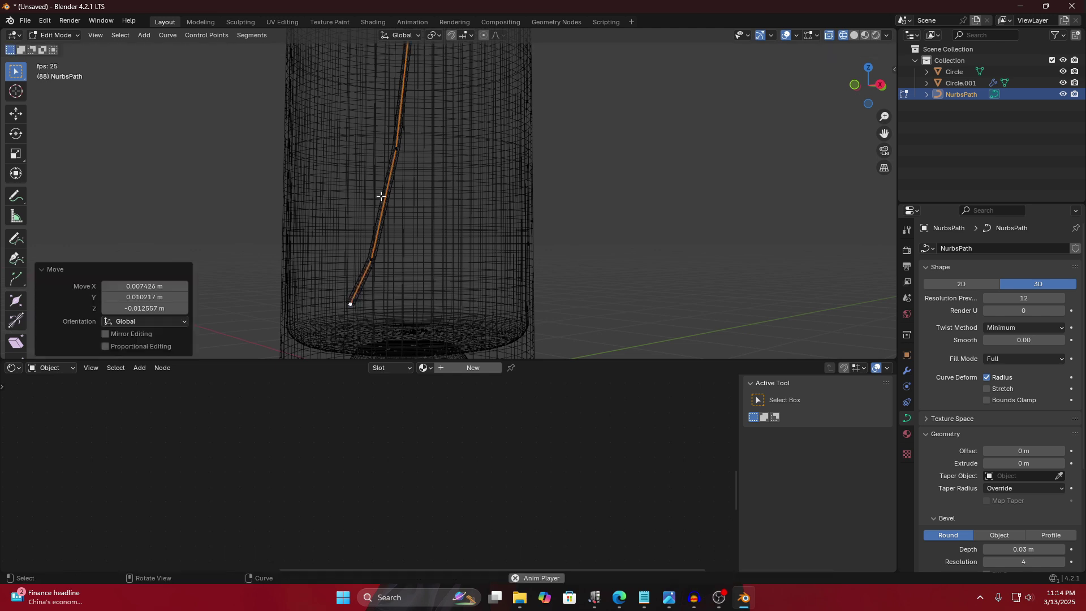
click(374, 258)
key(g)
click(371, 258)
click(398, 151)
key(g)
click(394, 148)
key(Tab)
Reselect the path curve and raise the control point above its lower bend about 0.015 m.
middle_drag(390, 254, 412, 198)
scroll(412, 198, up, 3)
click(376, 177)
click(376, 177)
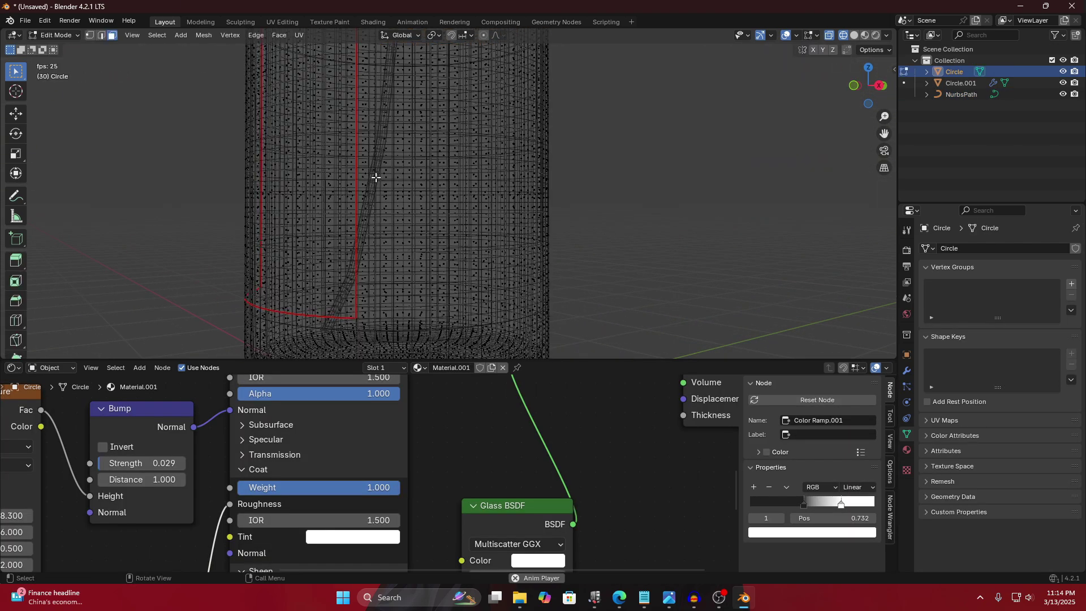
click(377, 181)
click(377, 183)
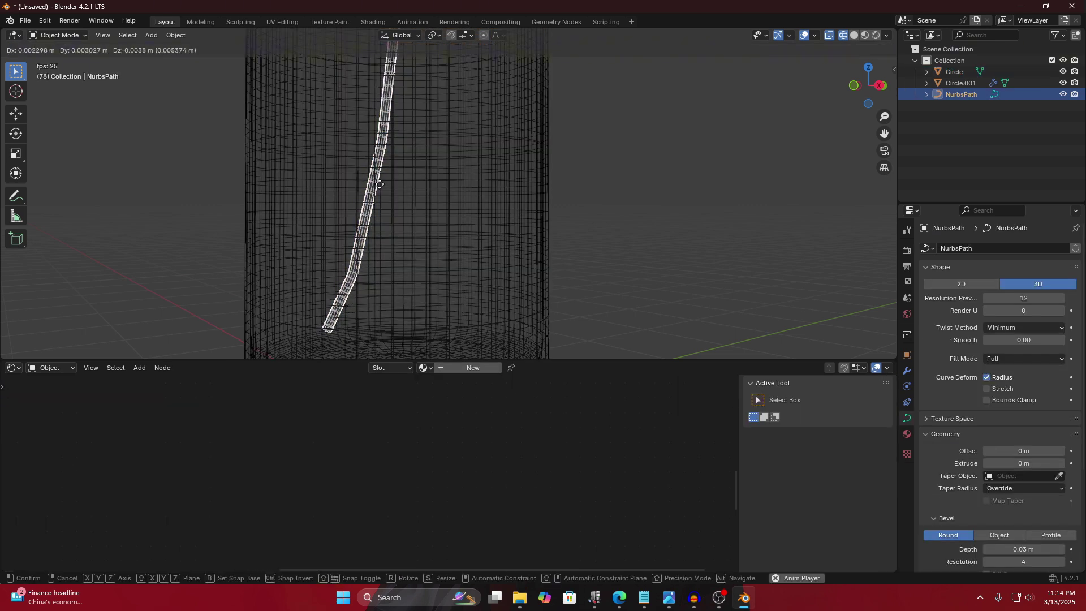
key(Tab)
key(g)
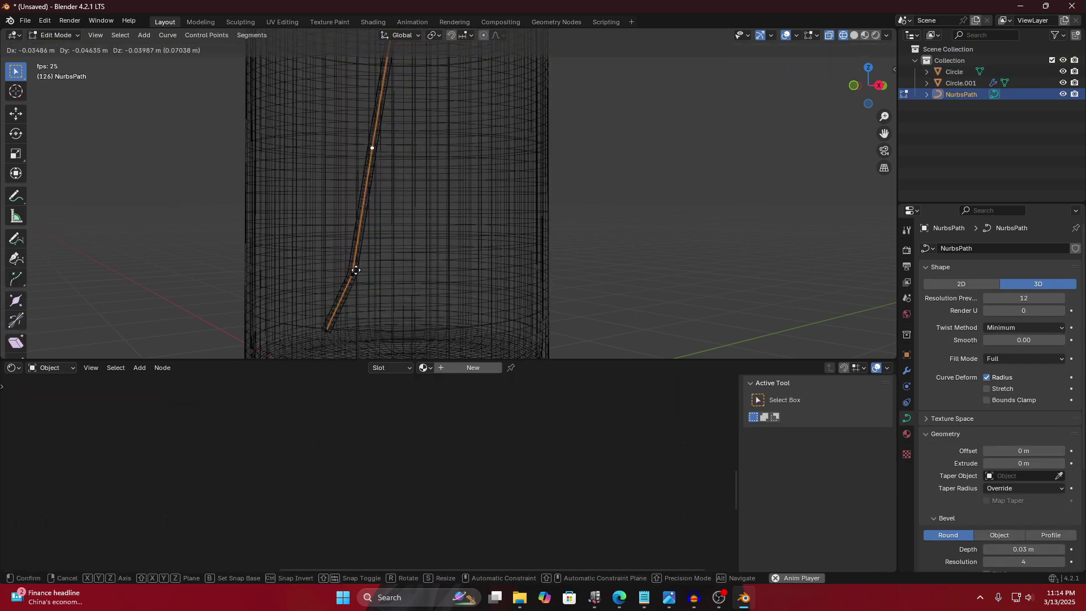
click(361, 201)
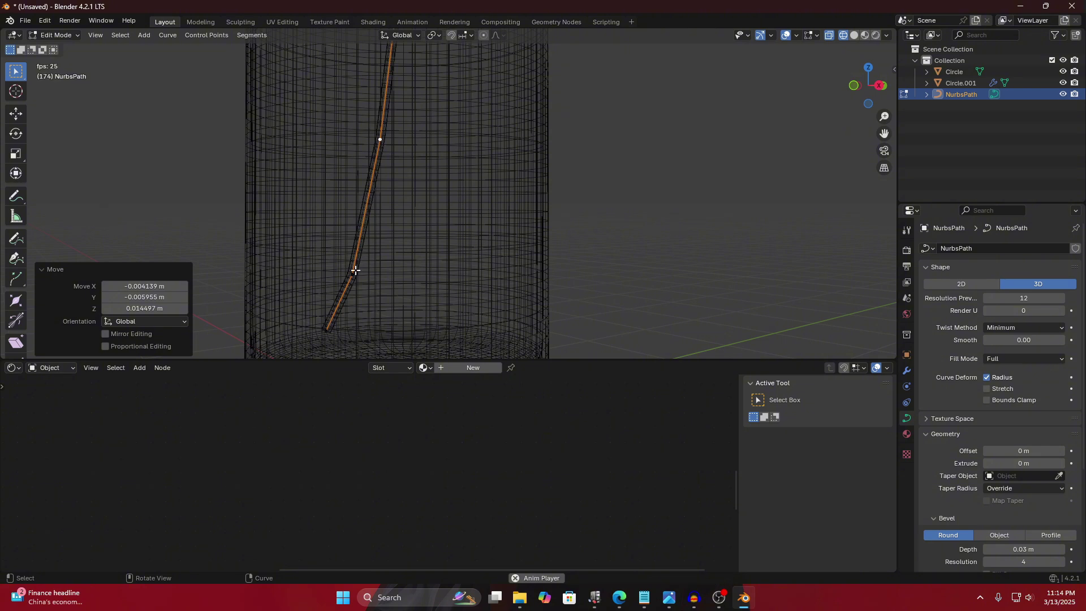
Move the path's second-lowest control point up and reposition its bottom end point to smooth the bend, leaving Edit Mode.
key(g)
click(359, 230)
click(330, 317)
key(g)
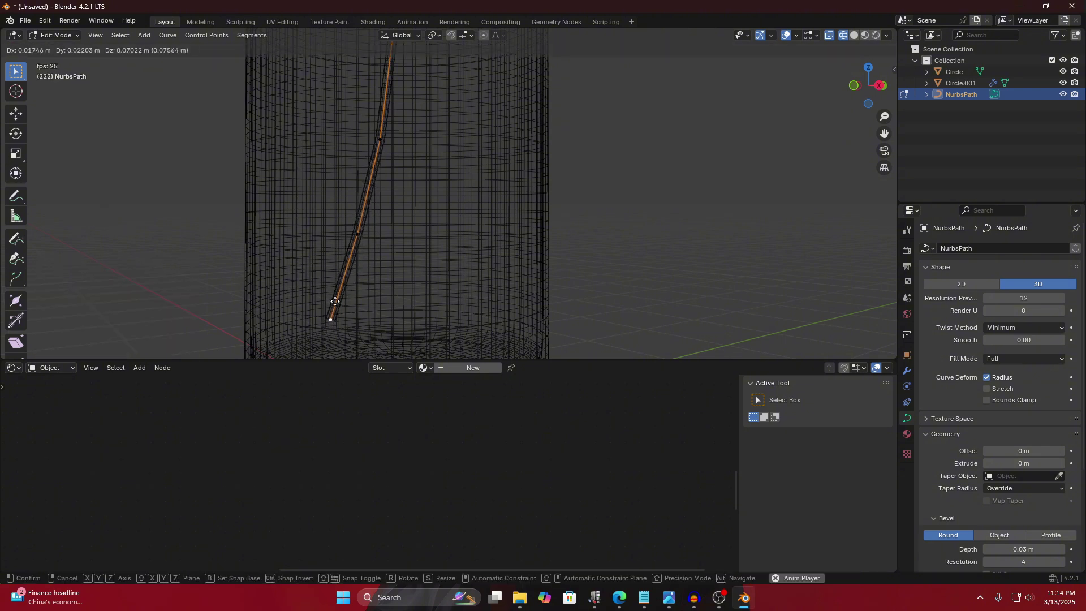
click(333, 308)
key(Tab)
scroll(432, 224, down, 3)
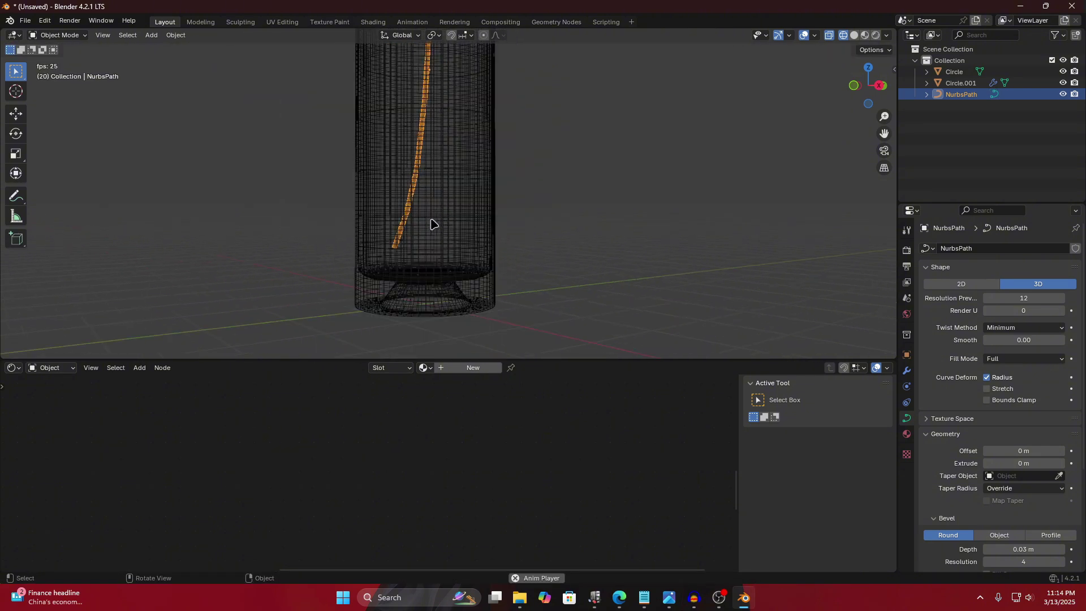
scroll(433, 213, up, 3)
middle_drag(434, 213, 411, 226)
Convert the beveled path to a mesh and check the geometry at its lower end in Edit Mode.
click(128, 35)
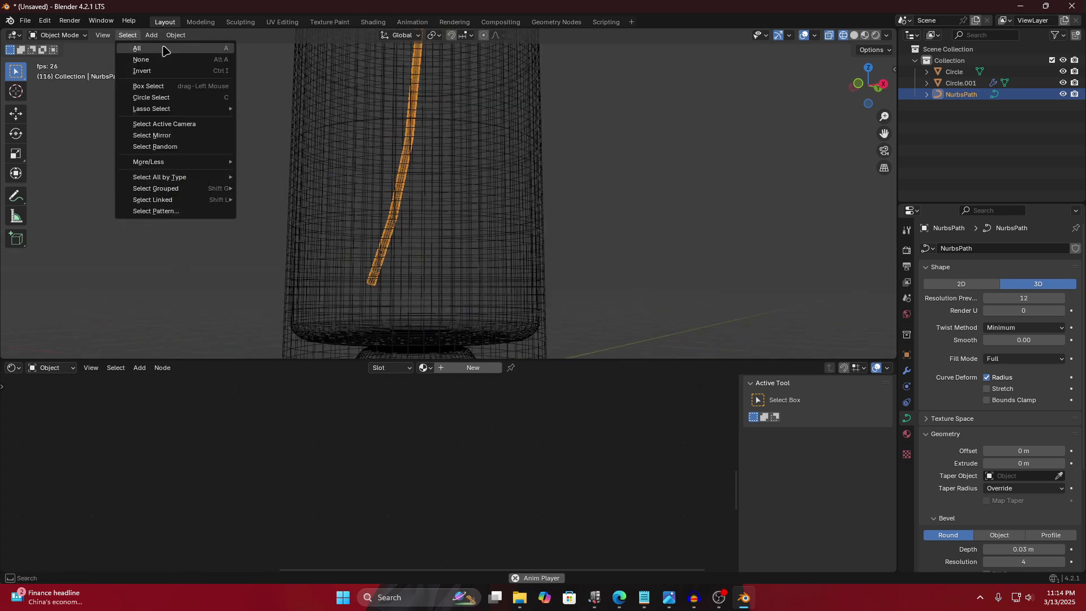
mouse_move(180, 36)
mouse_move(232, 365)
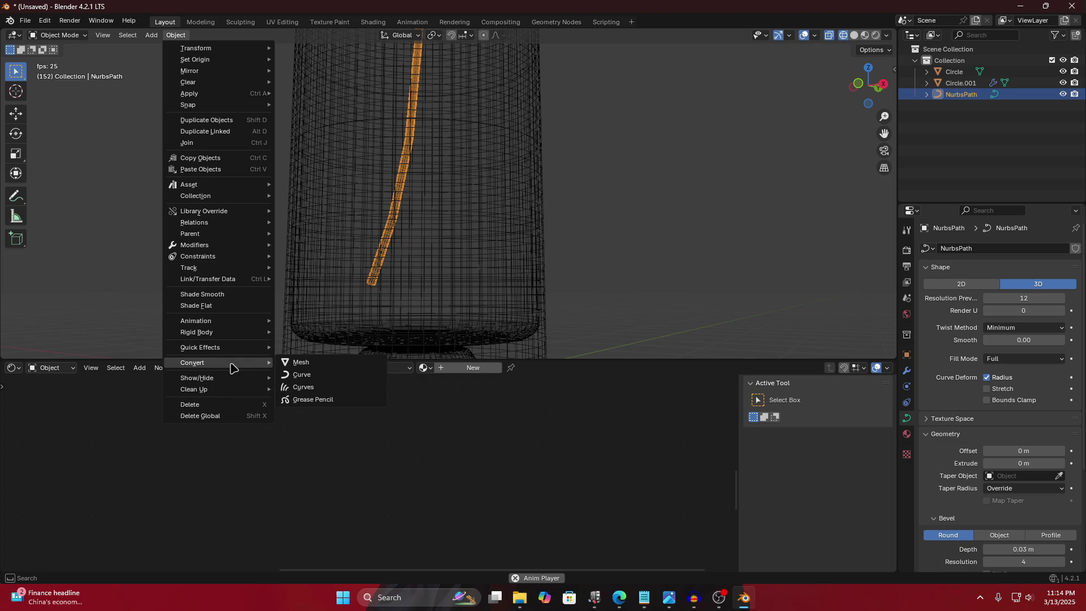
click(325, 365)
scroll(398, 270, up, 5)
middle_drag(349, 276, 351, 170)
scroll(342, 178, up, 3)
key(Tab)
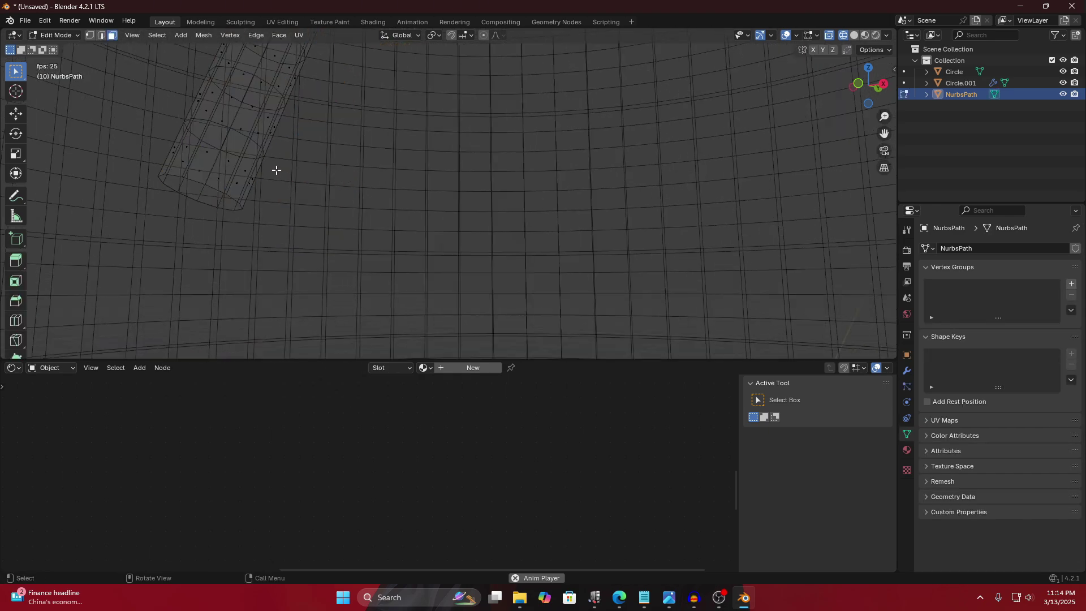
key(Tab)
middle_drag(237, 197, 291, 186)
Extrude all of the tube's faces inward along their normals by about 0.0141 m to give the wall thickness.
click(404, 243)
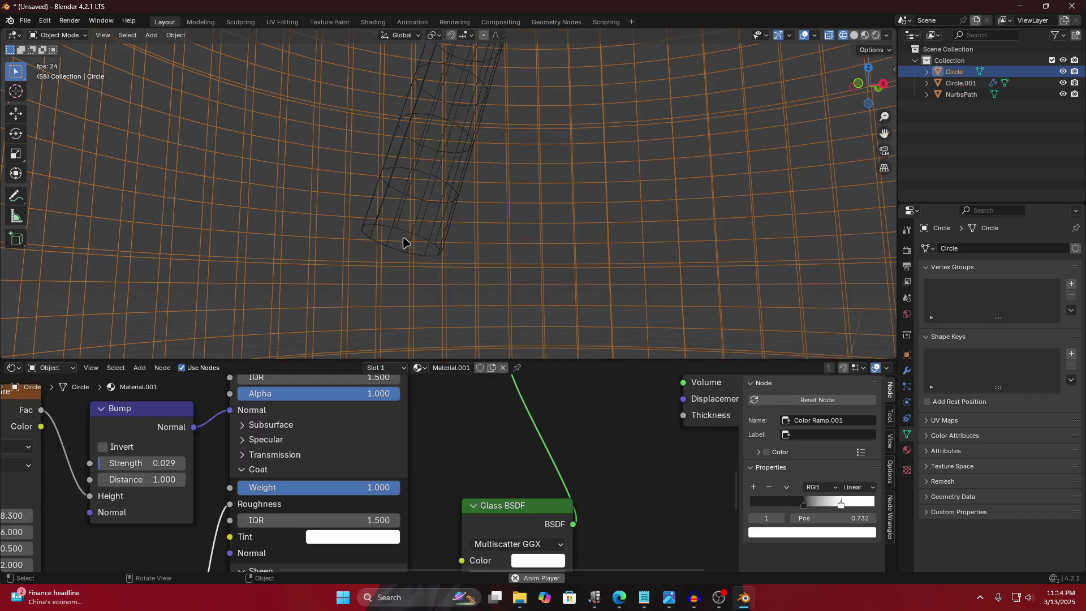
click(409, 229)
scroll(412, 226, down, 3)
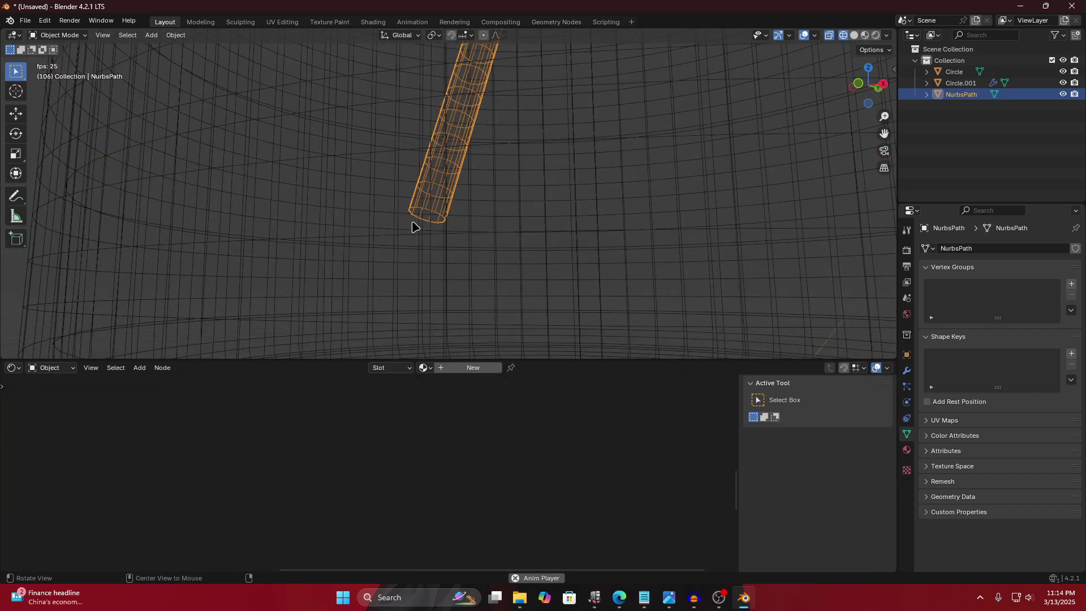
key(Tab)
key(a)
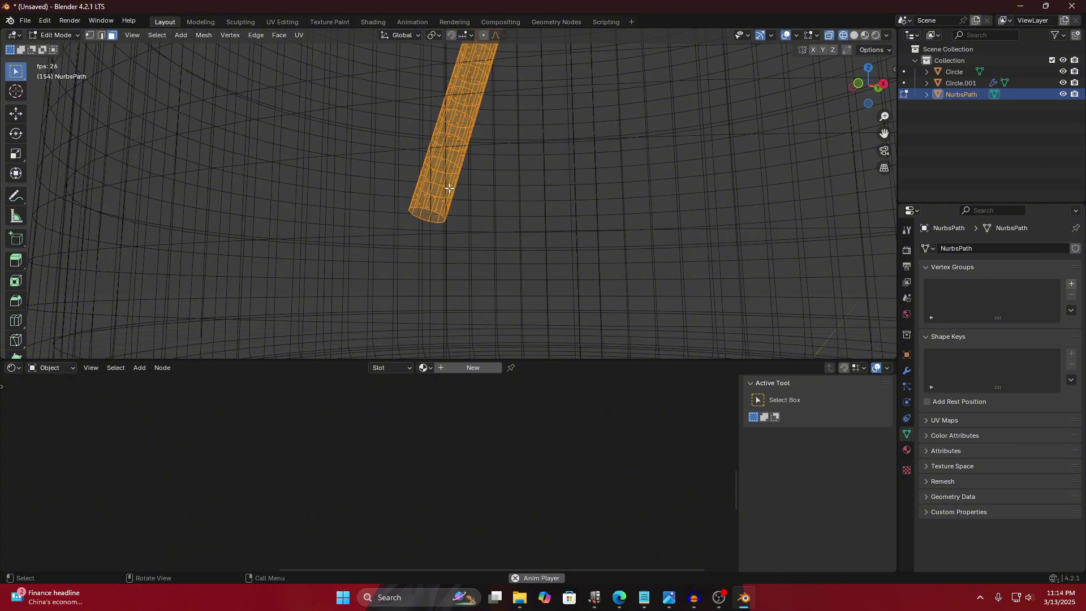
key(alt+e)
click(456, 190)
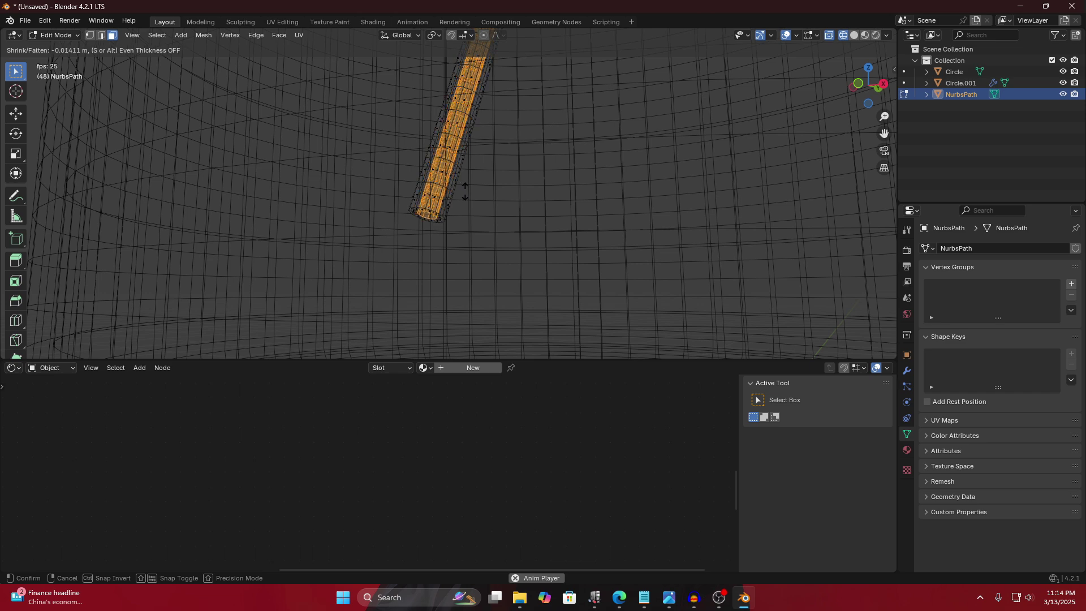
click(465, 191)
scroll(405, 223, up, 4)
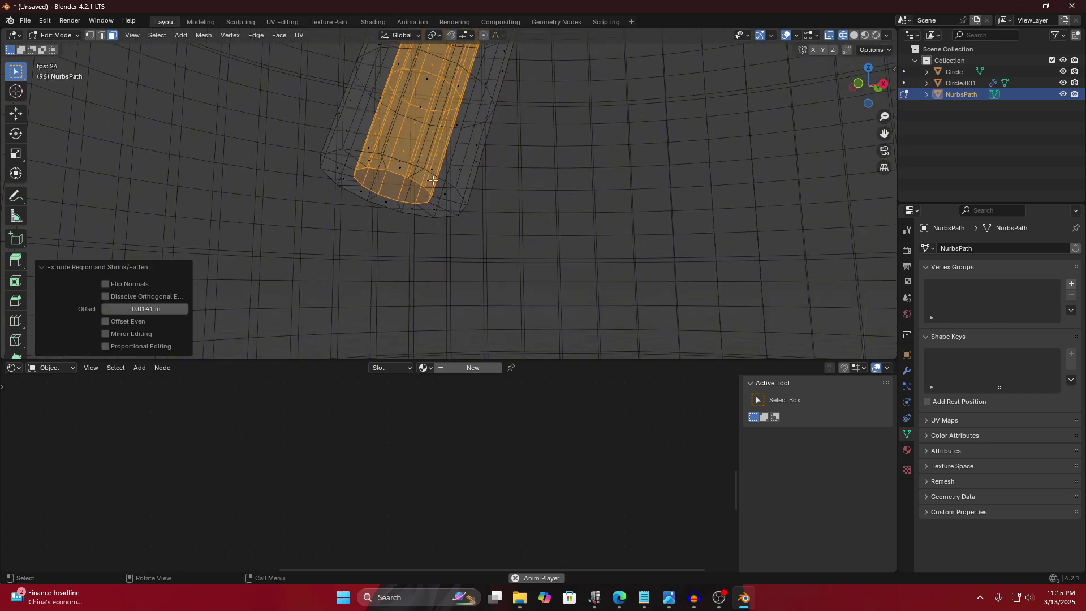
Select the tube's open-end rim edges using Select Similar by Face Angles and mark them sharp.
click(432, 180)
key(2)
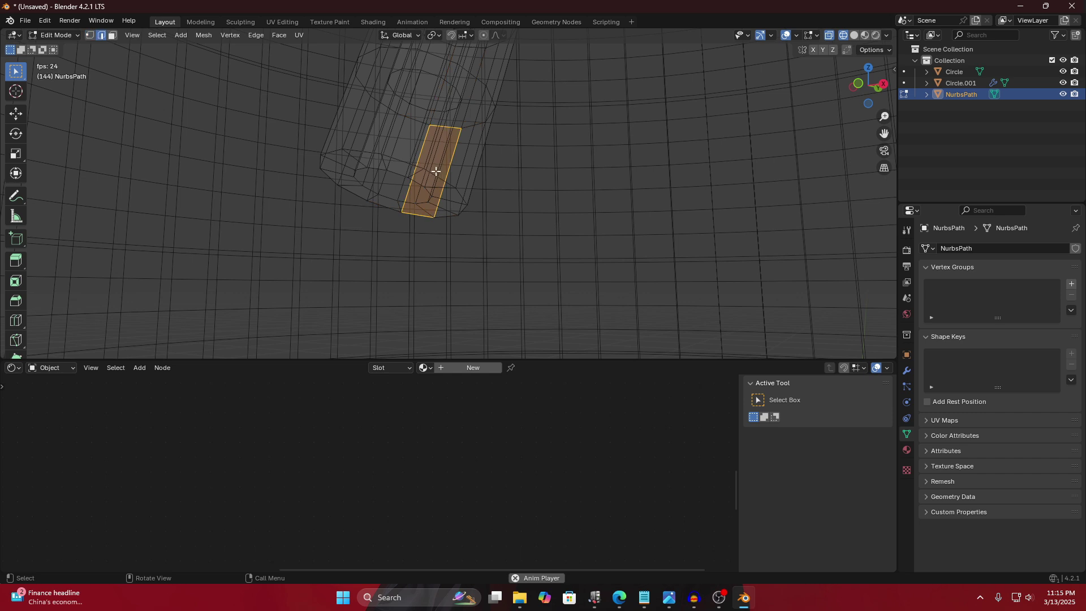
click(436, 176)
click(432, 172)
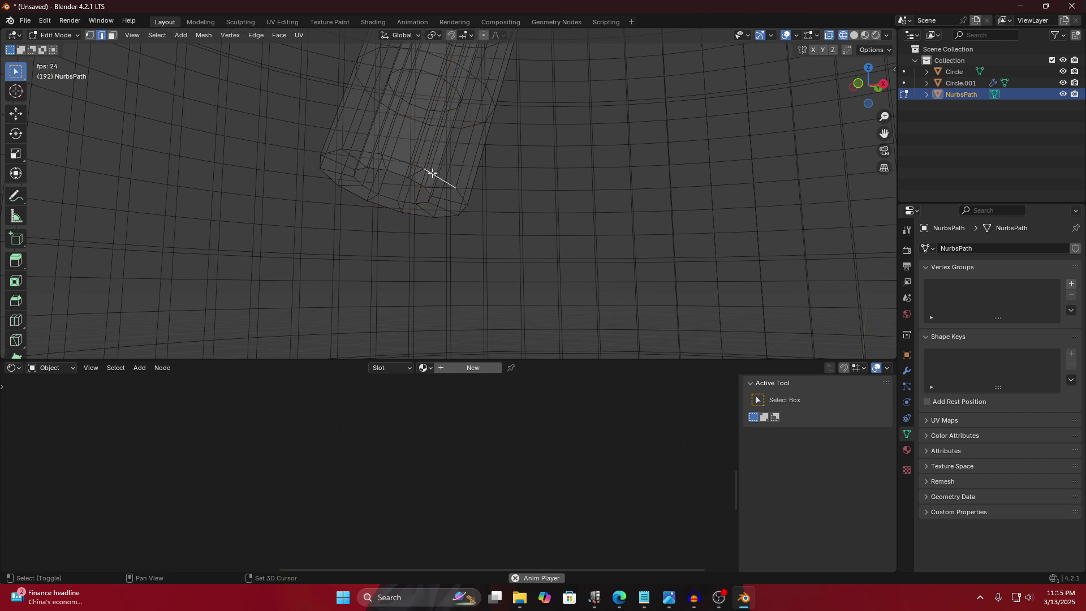
alt+click(432, 172)
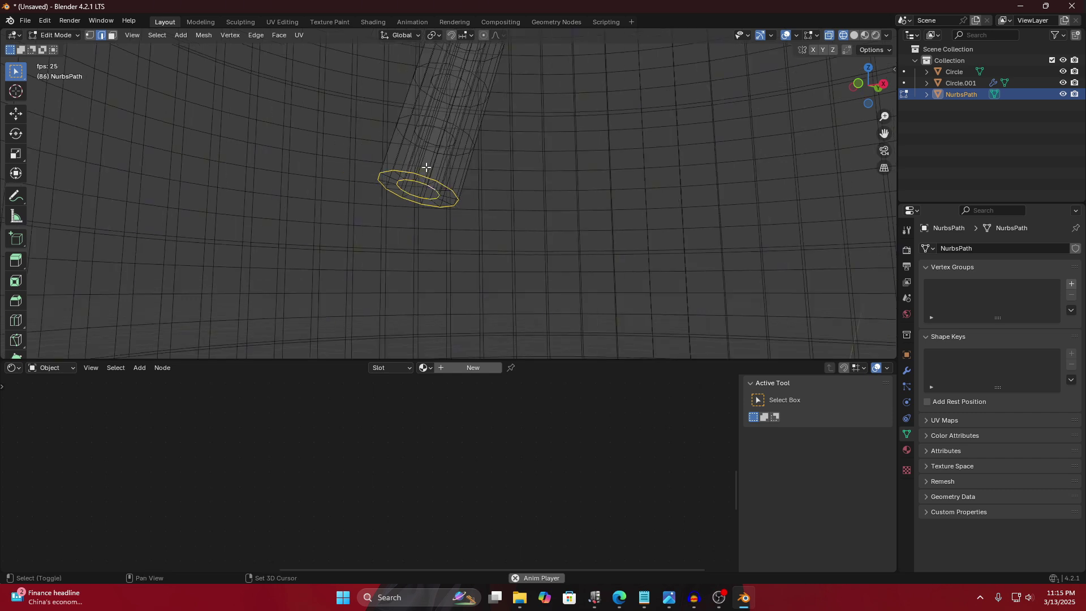
key(shift+g)
click(396, 170)
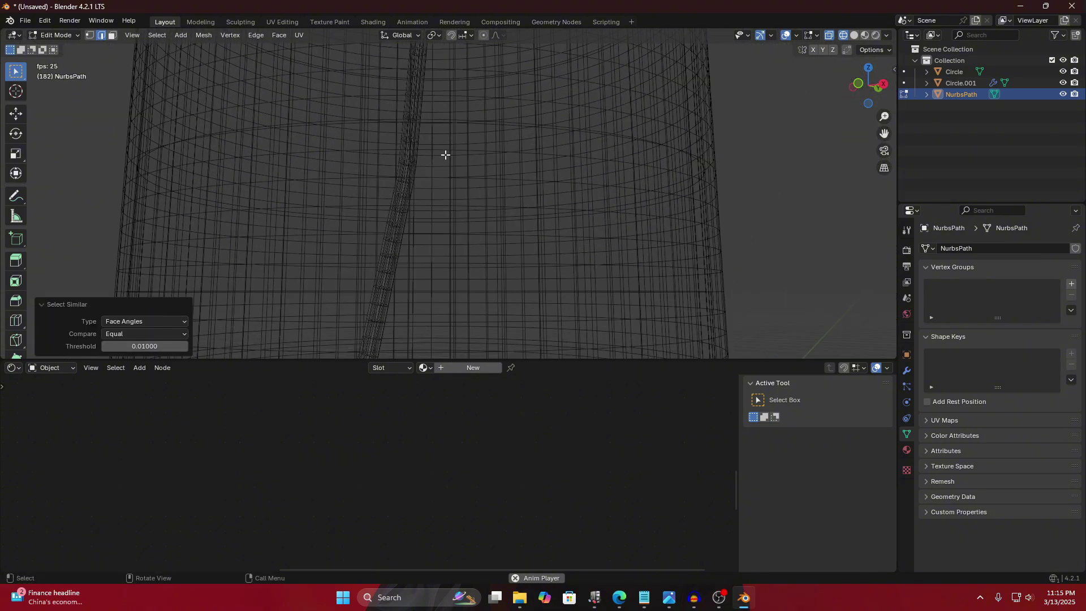
key(ctrl+e)
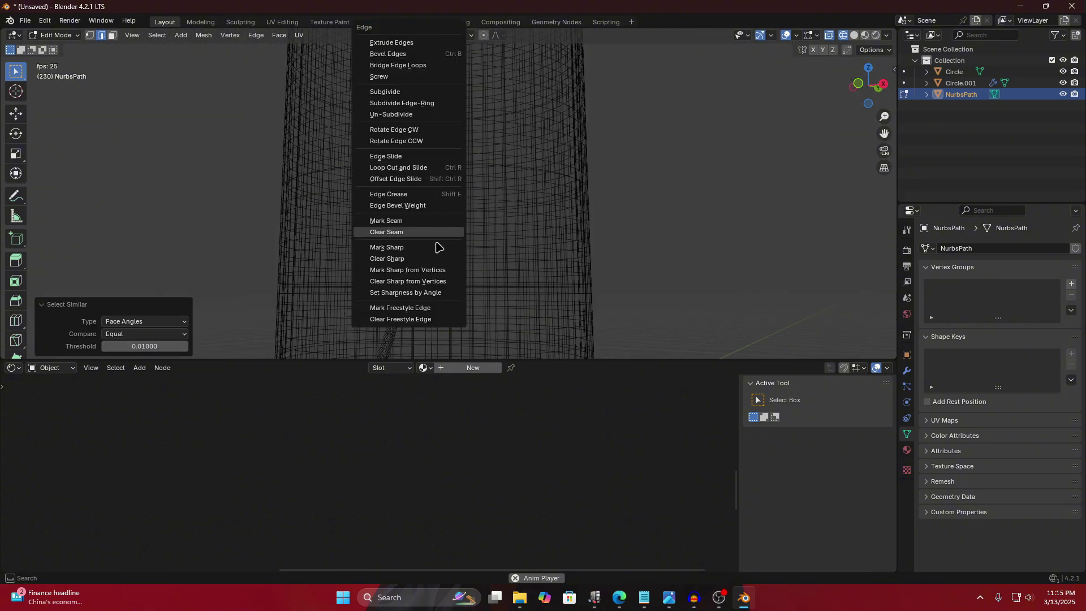
click(417, 246)
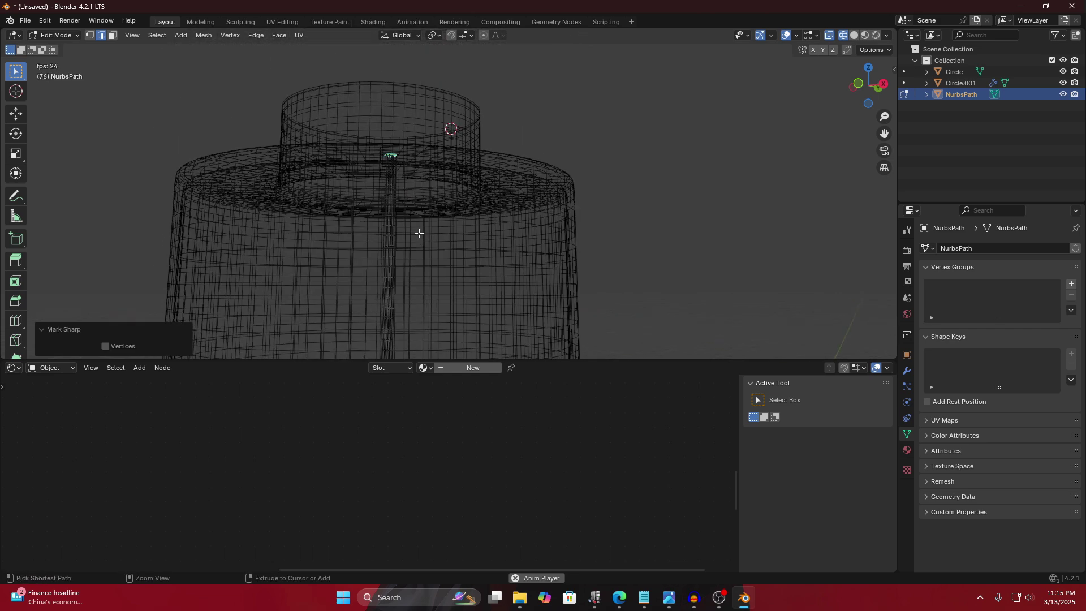
key(ctrl+e)
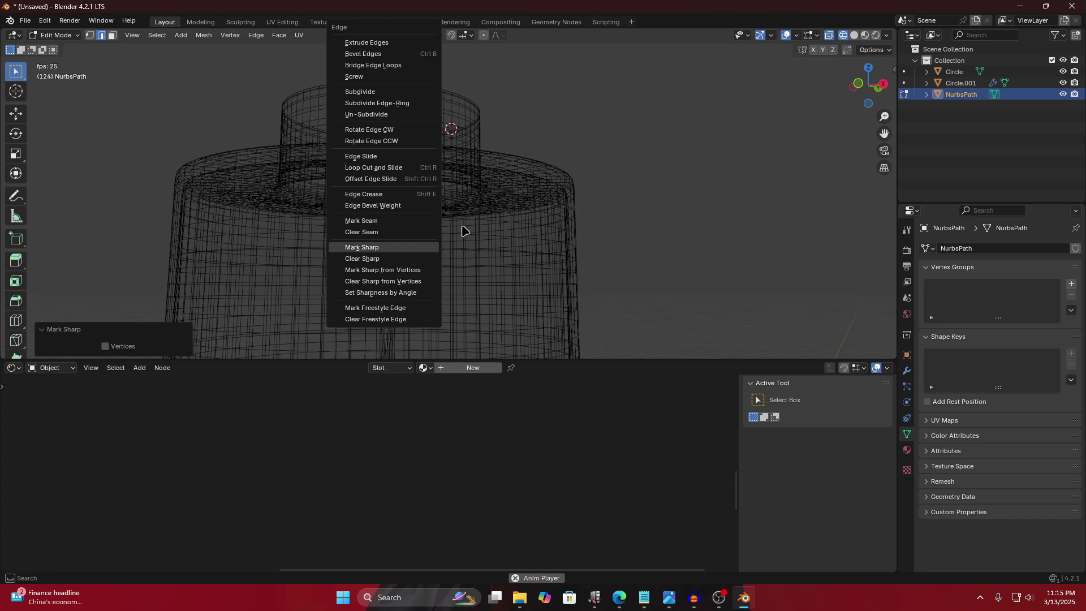
Examine the sharp rim at the tube's upper end and how the tube sits within the bottle's neck and body.
scroll(409, 196, up, 2)
middle_drag(409, 196, 390, 223)
scroll(367, 107, up, 3)
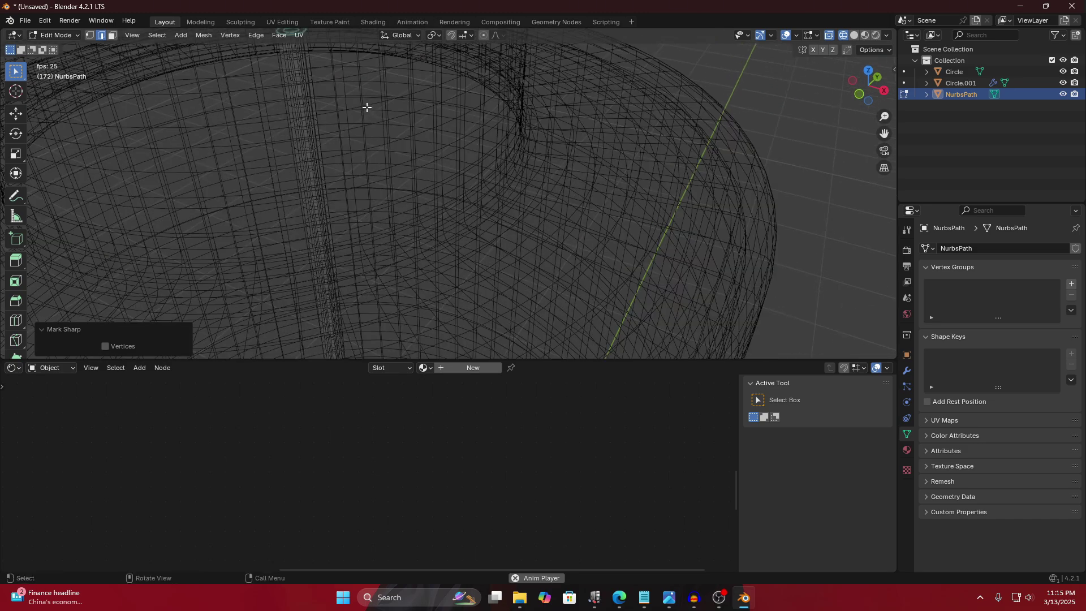
shift+middle_drag(367, 107, 393, 250)
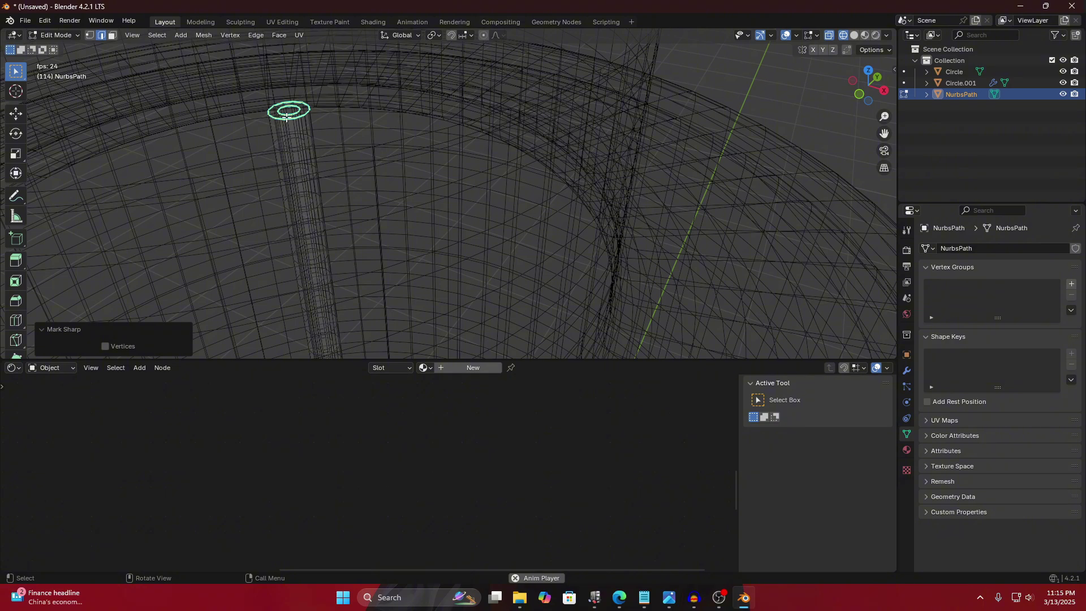
key(Tab)
click(315, 172)
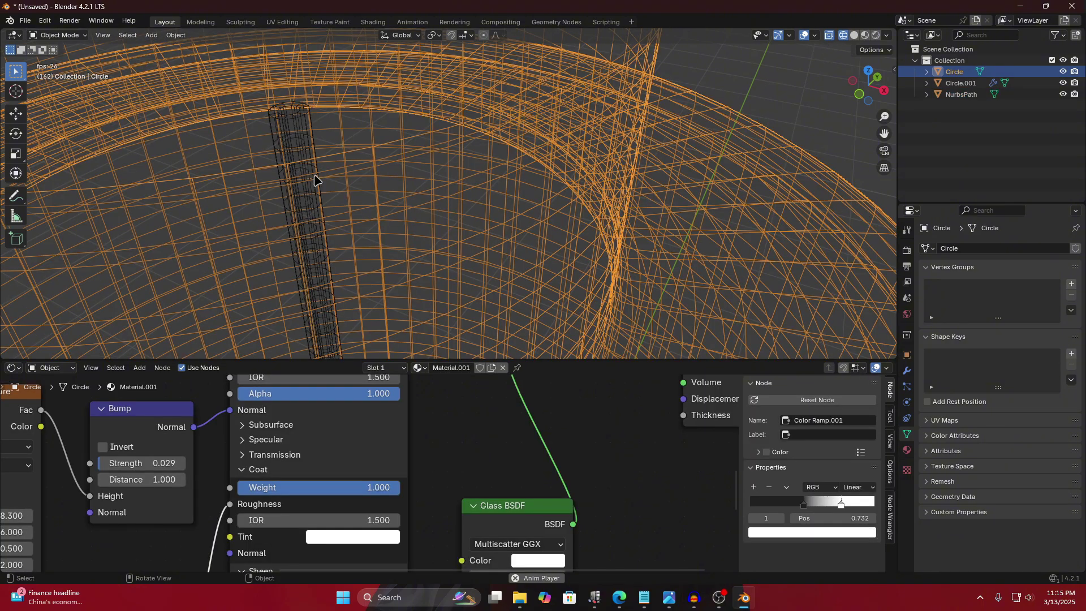
click(303, 124)
key(Home)
middle_drag(364, 173, 418, 130)
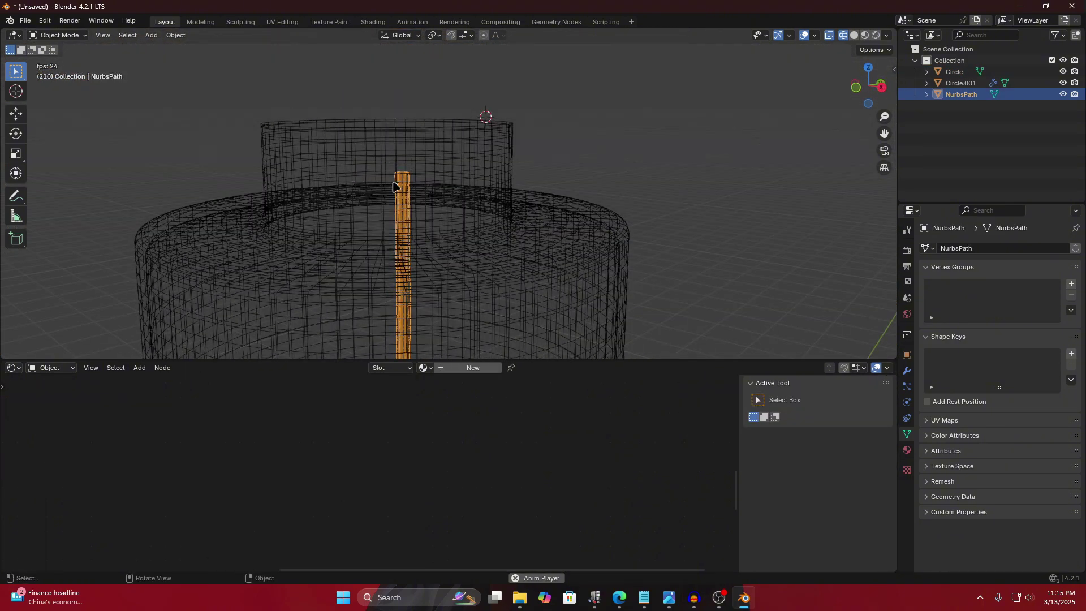
scroll(430, 122, up, 4)
scroll(440, 164, down, 4)
scroll(447, 198, up, 4)
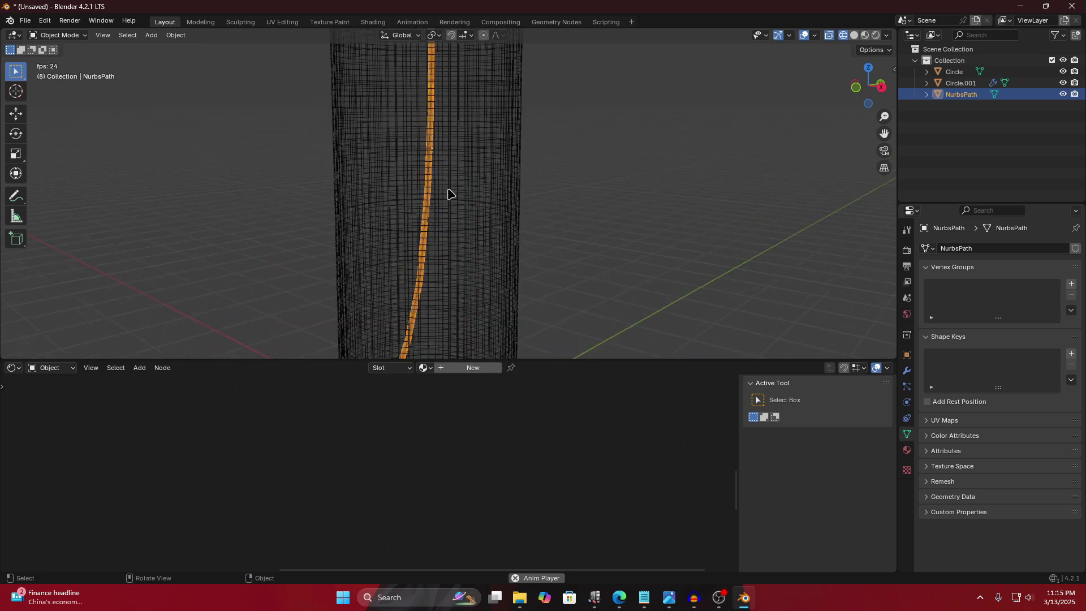
scroll(453, 184, down, 5)
scroll(455, 186, up, 2)
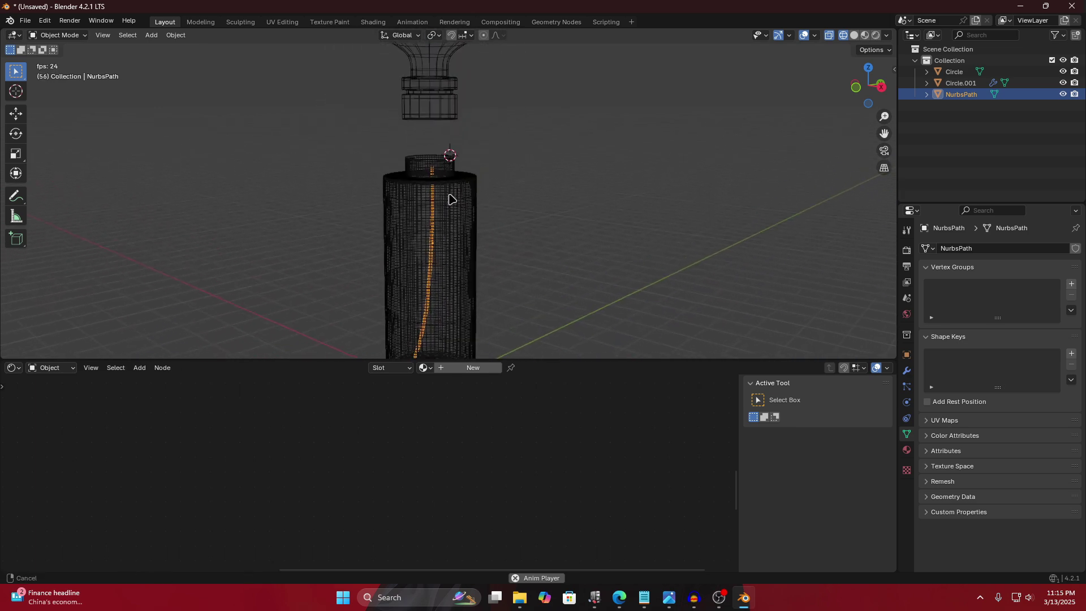
Switch the viewport to Material Preview and show the whole bottle with its label.
click(854, 35)
click(865, 35)
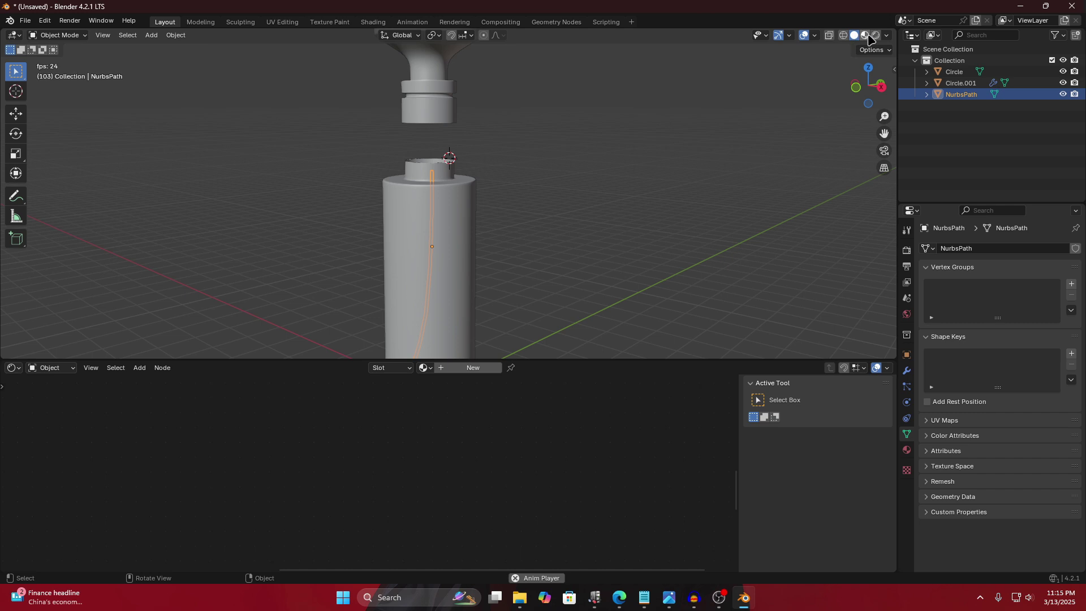
middle_drag(510, 196, 576, 167)
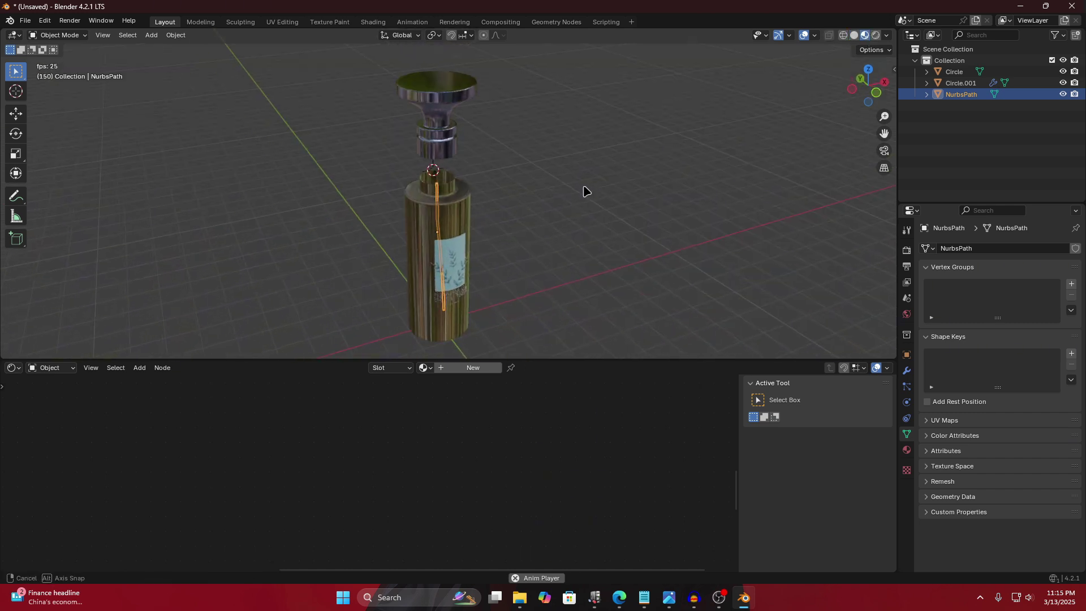
Lower the metallic cap about 1.17 m along Z onto the bottle's neck and check the fit in wireframe.
click(444, 99)
scroll(432, 138, up, 4)
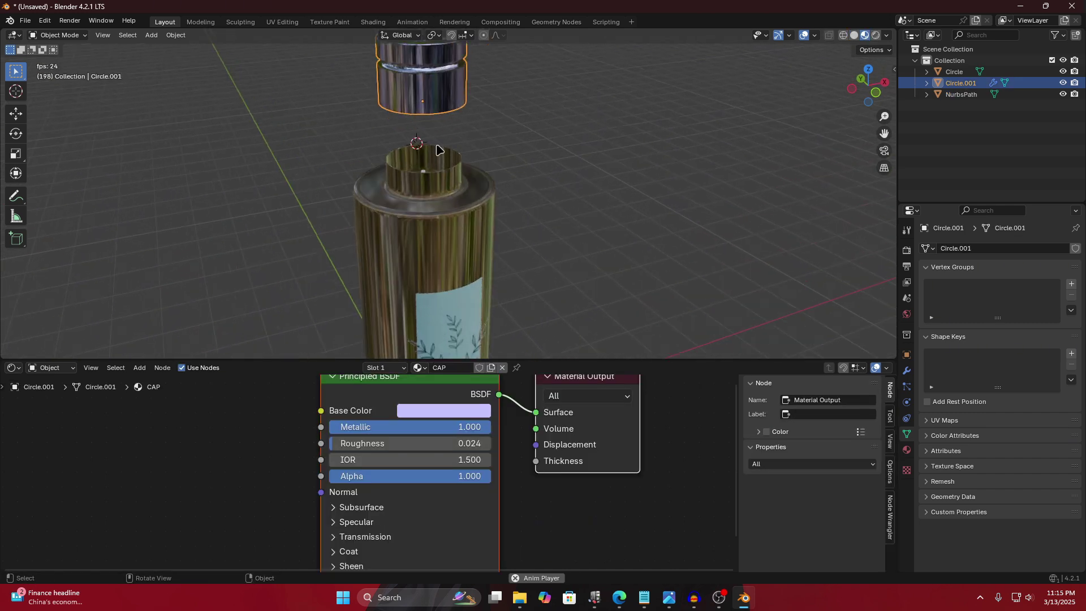
key(g)
key(z)
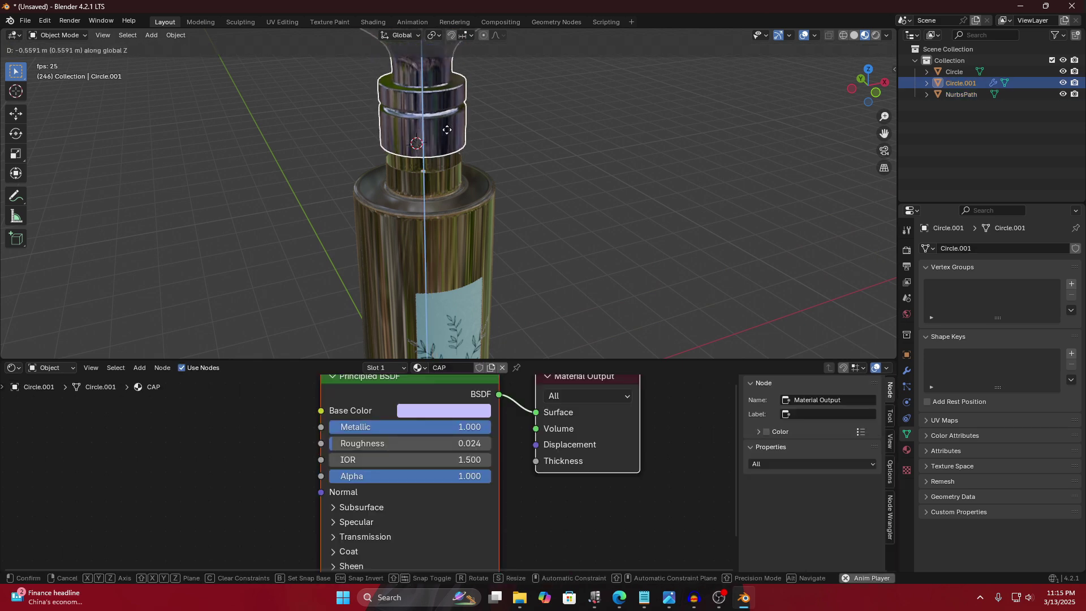
click(450, 166)
key(shift+z)
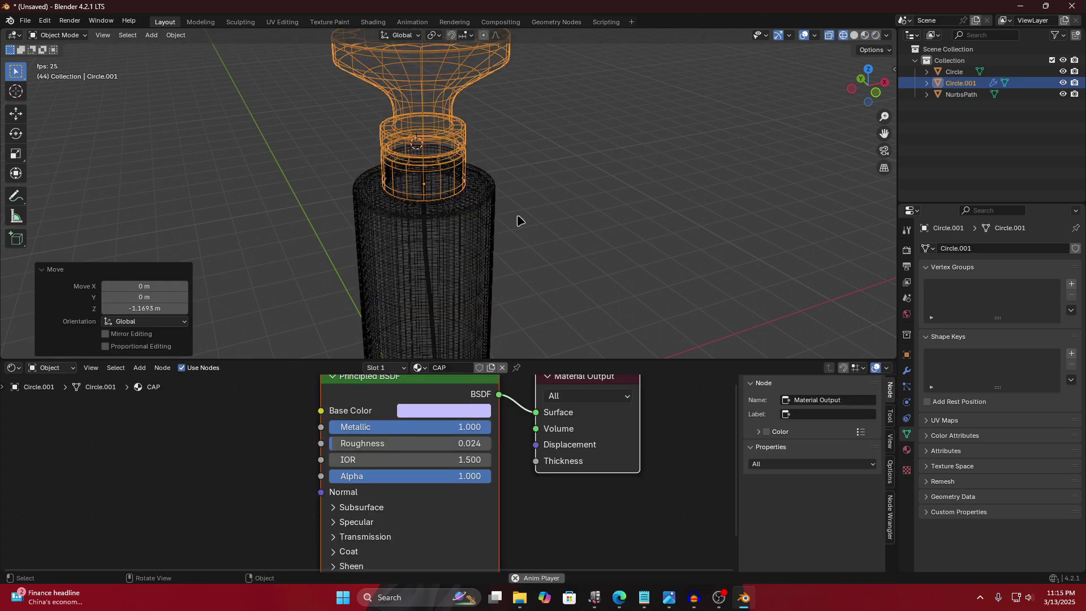
click(481, 234)
key(ctrl+z)
click(531, 175)
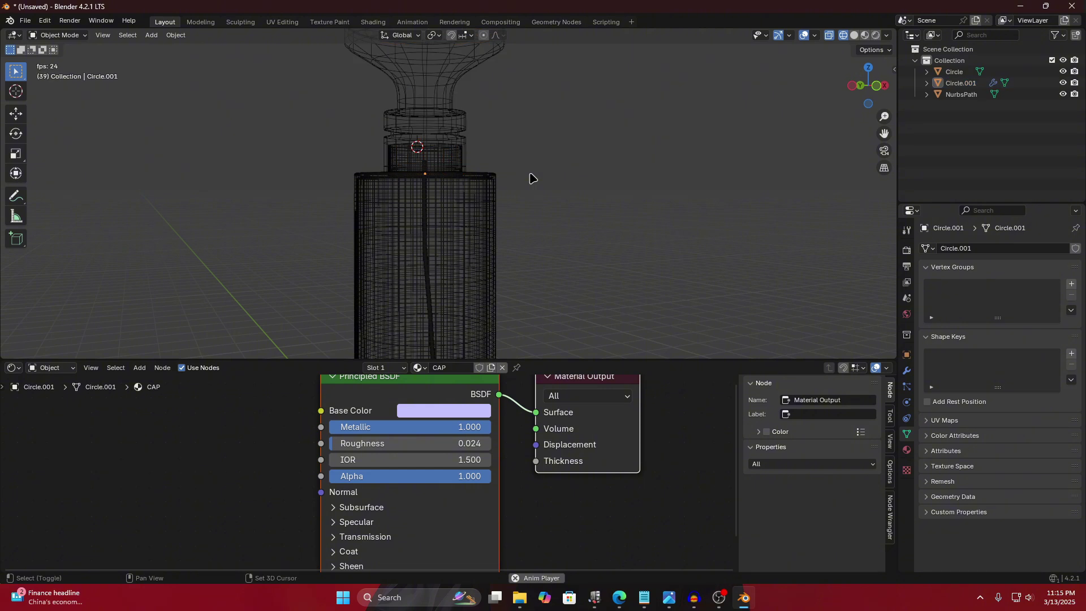
Lower the metallic cap about 0.017 m along Z against the bottle's shoulder, viewed straight on in Material Preview.
key(shift+z)
key(KP_1)
scroll(509, 146, up, 2)
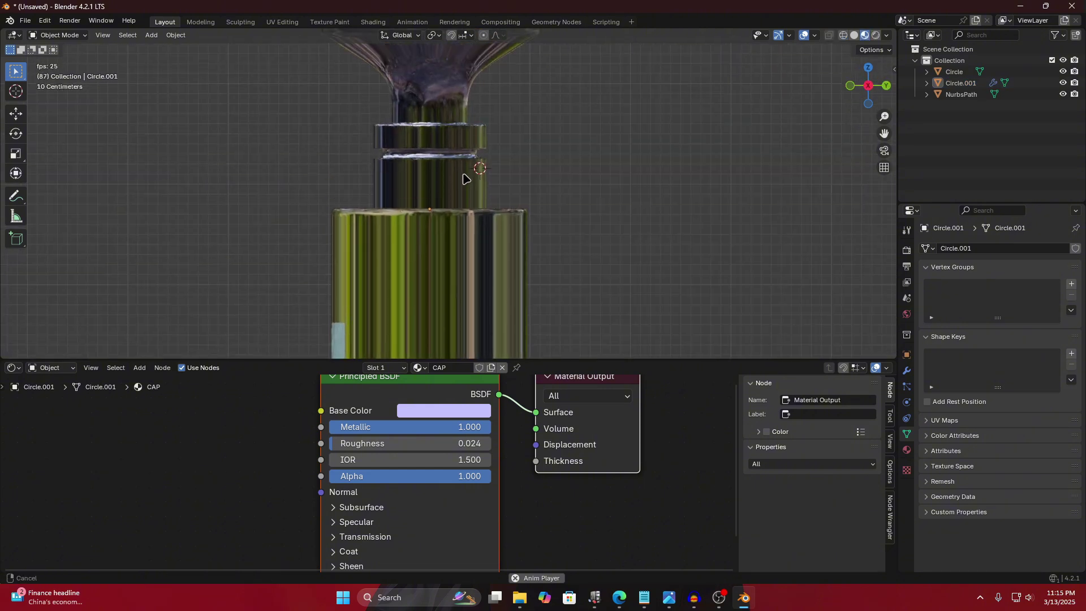
click(461, 177)
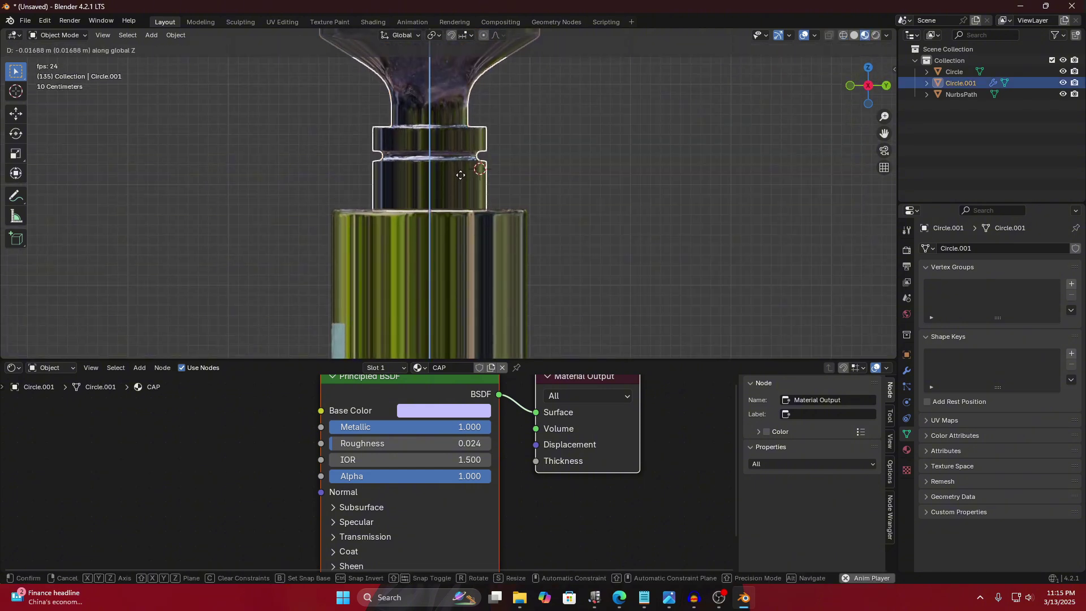
click(581, 175)
In wireframe, parent the dip tube and metallic cap to the bottle body with Object (Keep Transform).
key(shift+z)
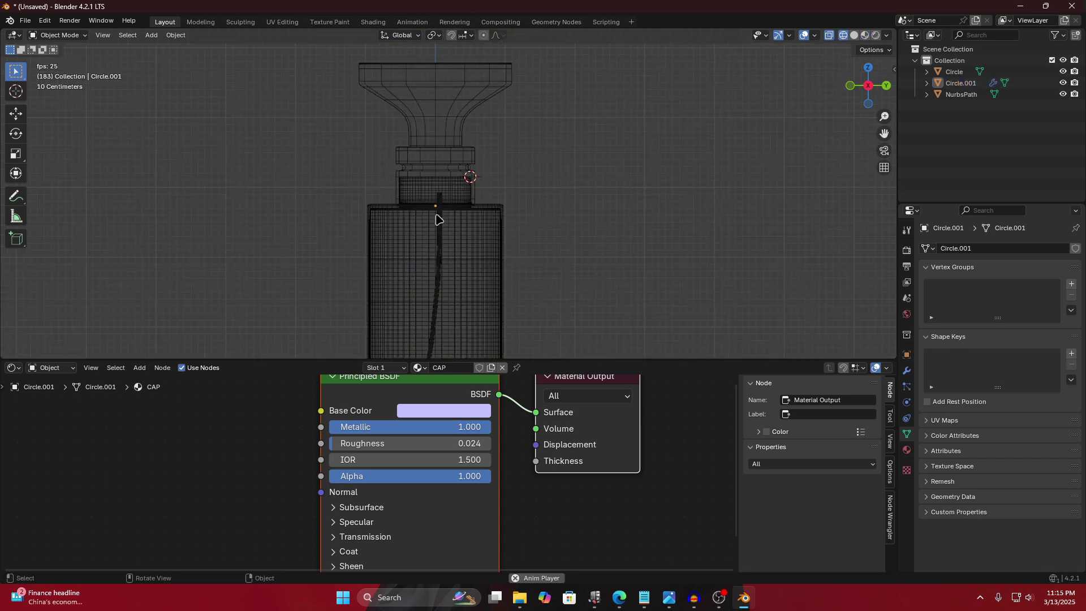
click(439, 193)
click(440, 209)
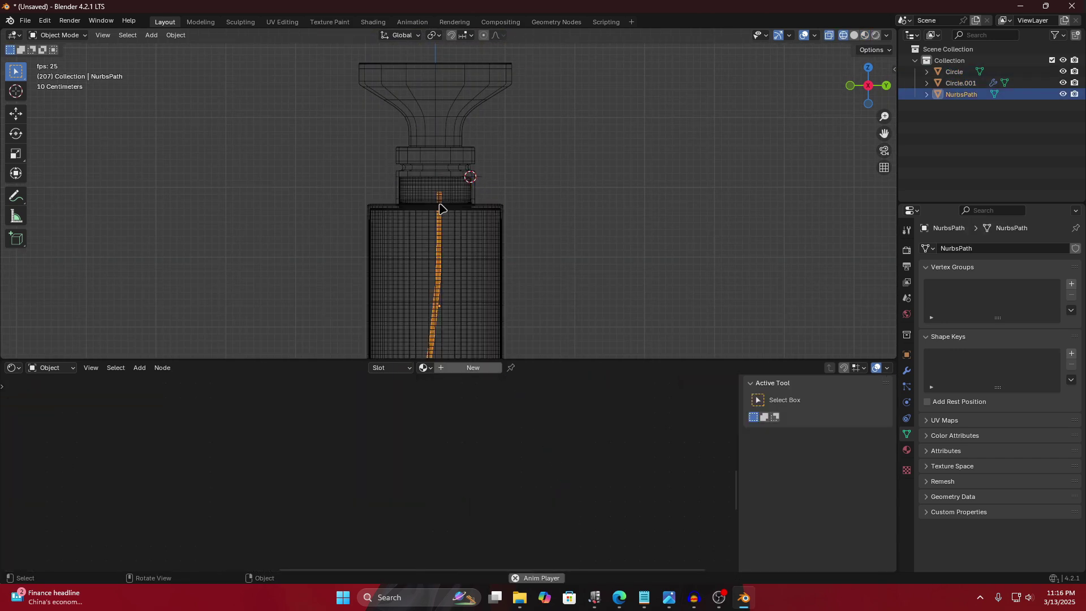
shift+click(439, 107)
shift+click(410, 238)
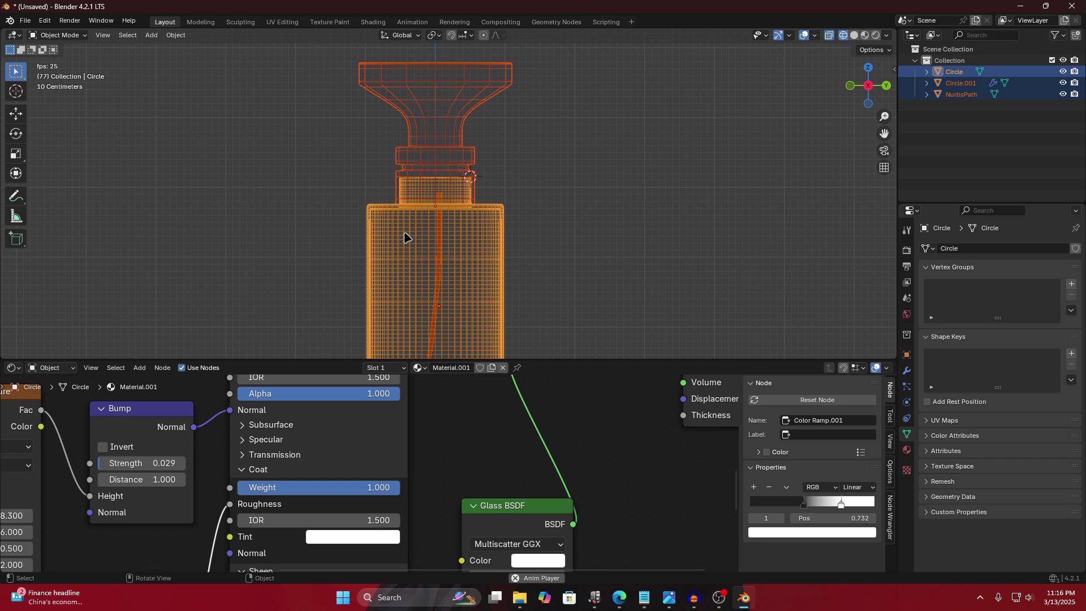
key(ctrl+p)
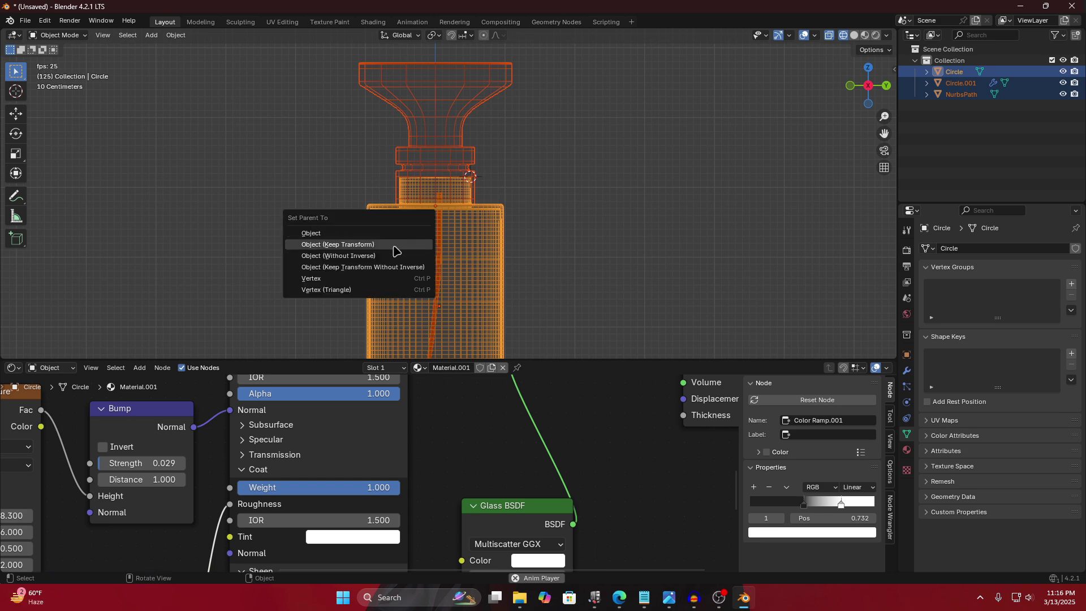
click(344, 245)
click(606, 204)
Test in Material Preview that the cap and tube follow the bottle with a trial move, and cancel that move.
scroll(564, 216, down, 6)
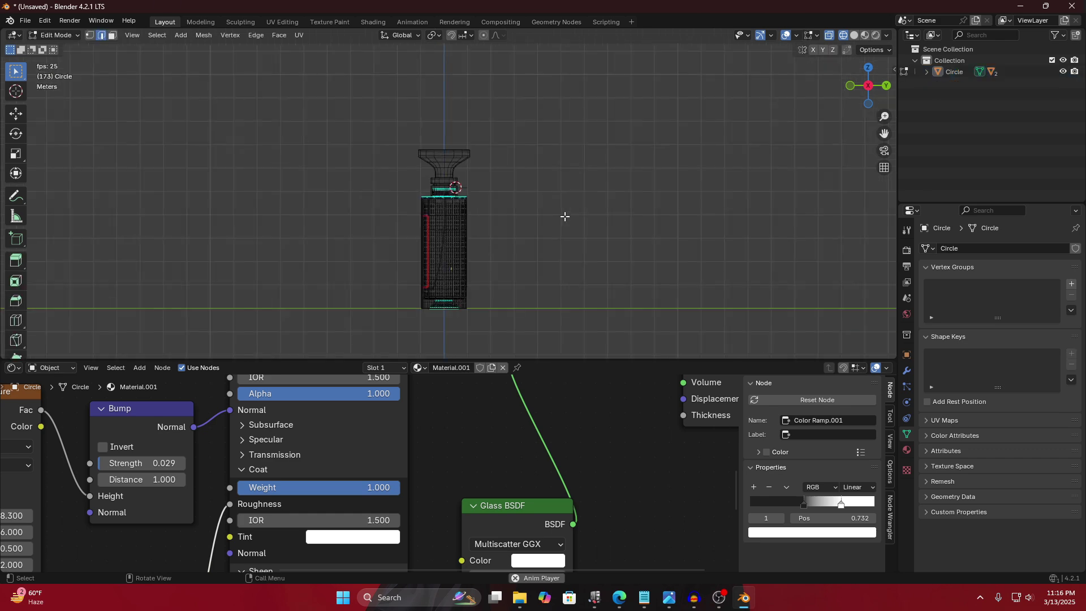
key(z)
click(459, 235)
key(g)
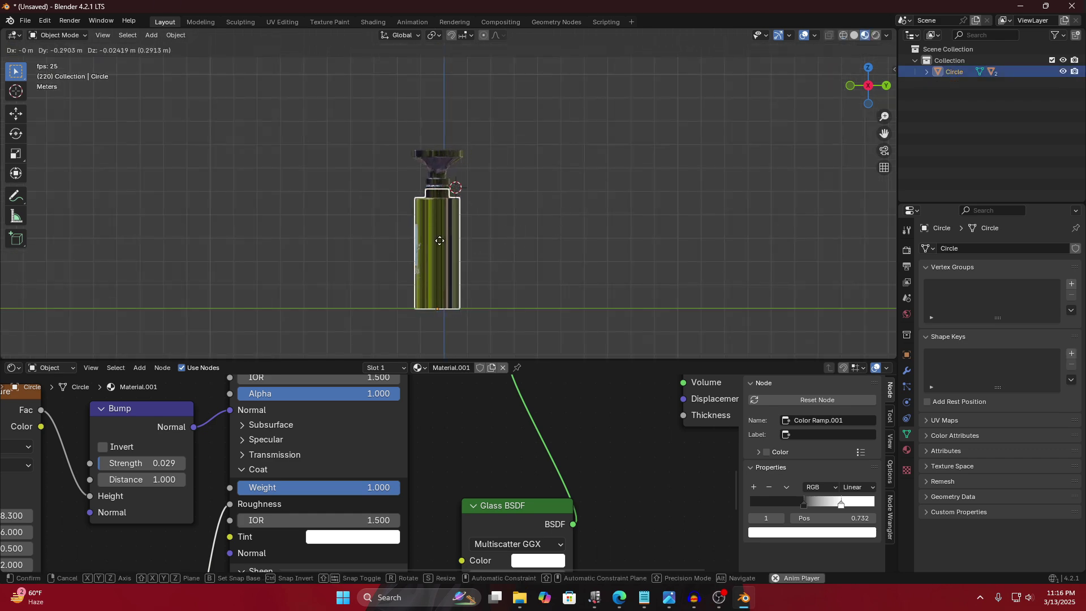
right_click(432, 188)
middle_drag(432, 188, 590, 226)
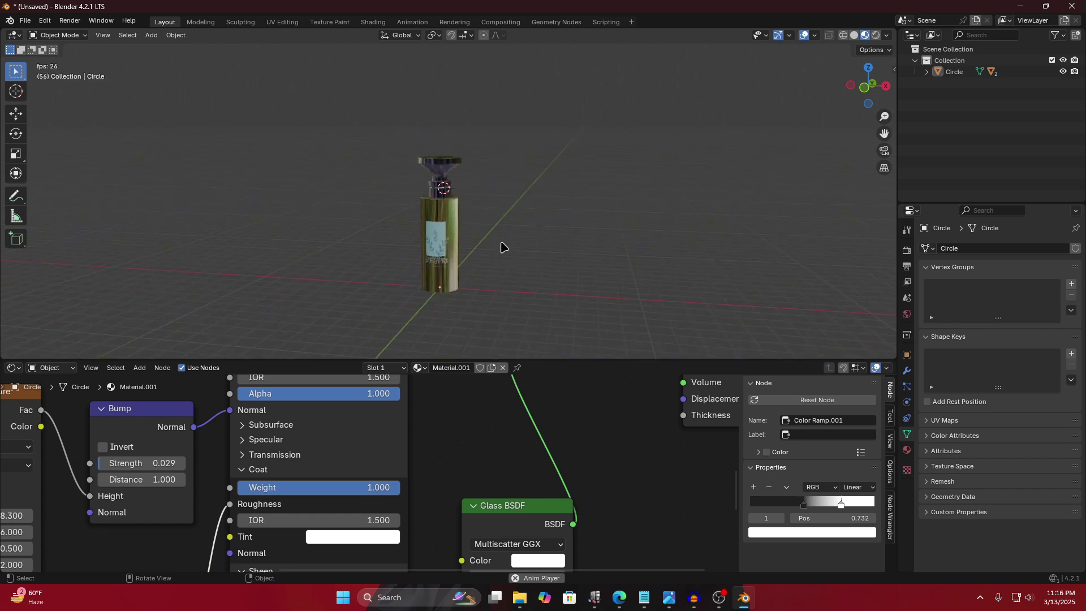
Compare the bottle's appearance in Rendered and Material Preview shading, ending in Material Preview.
click(875, 35)
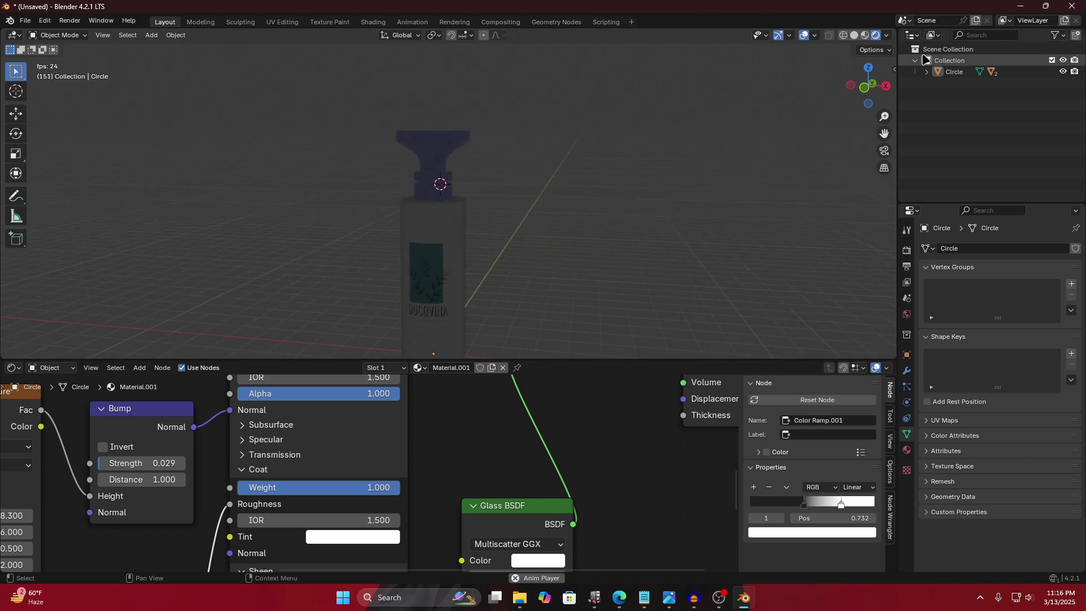
click(864, 36)
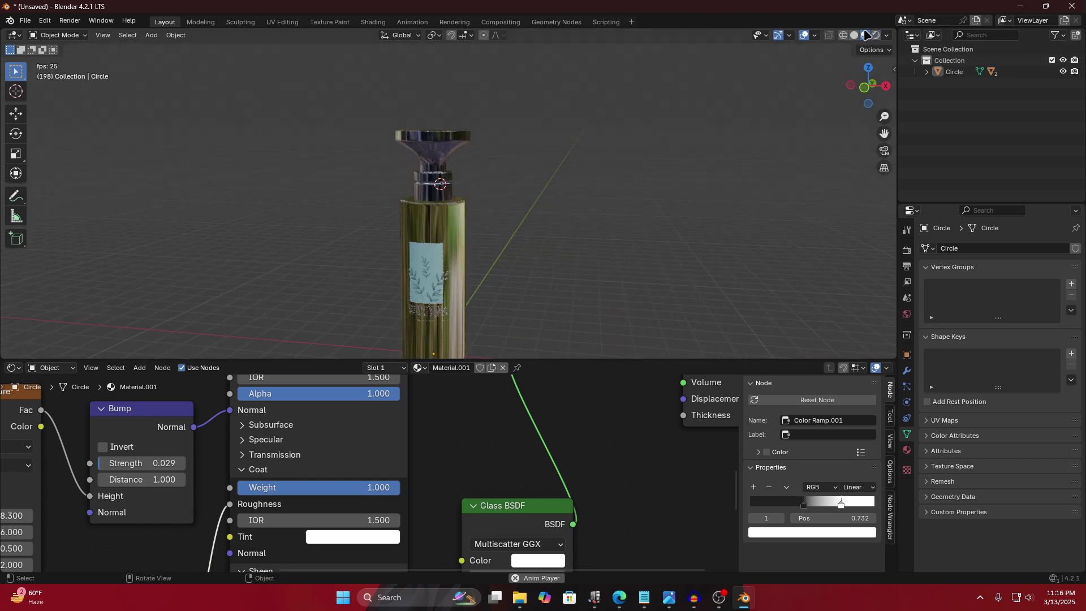
click(875, 36)
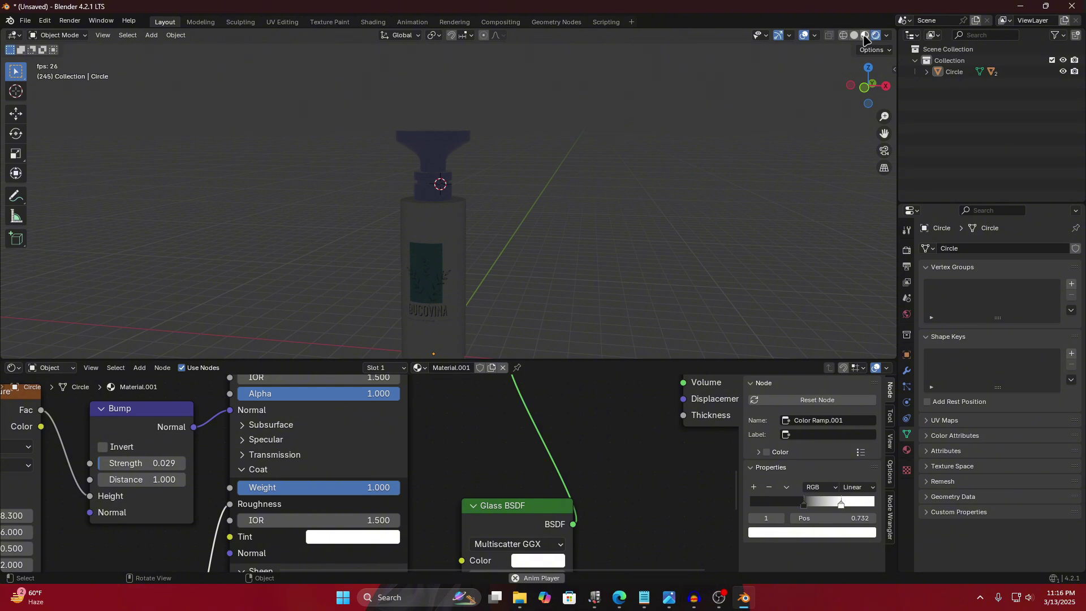
click(864, 36)
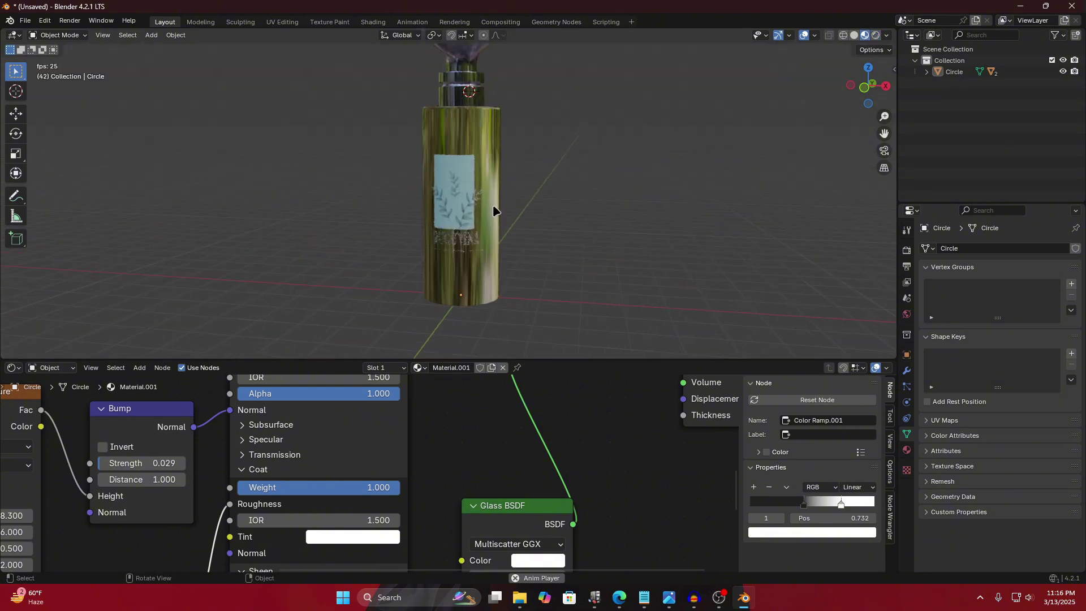
Show the viewport's View settings and scale the bottle with its cap and tube down uniformly to a small size.
middle_drag(492, 195, 488, 164)
click(486, 158)
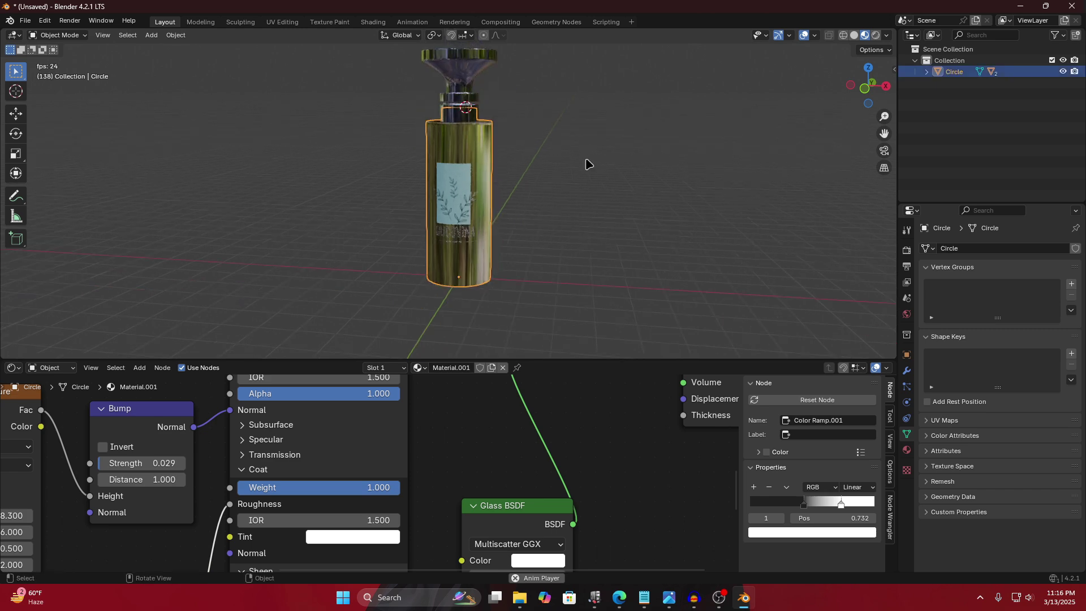
key(n)
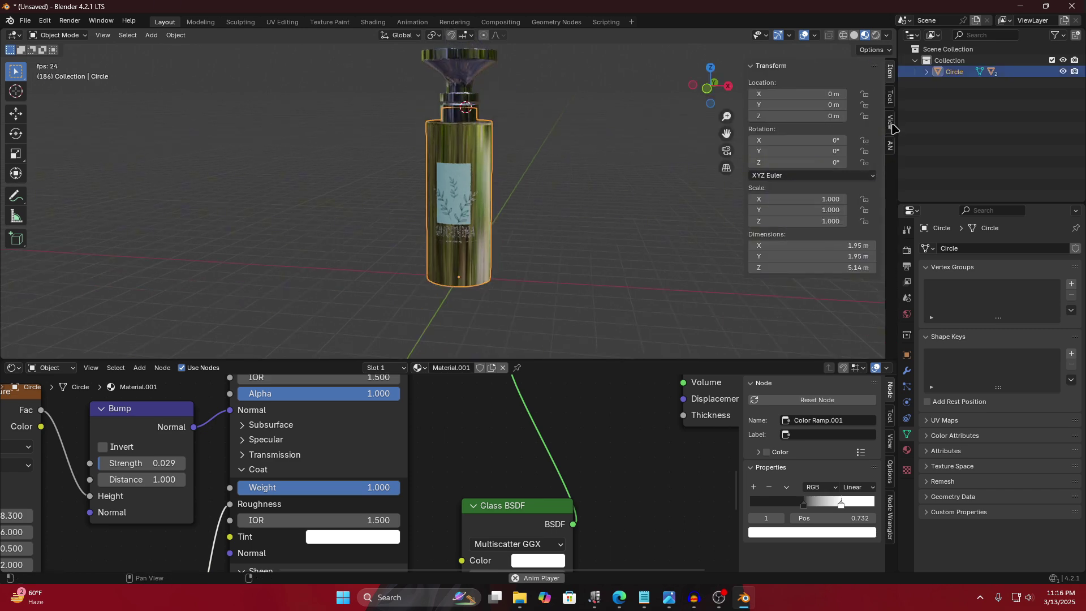
click(859, 177)
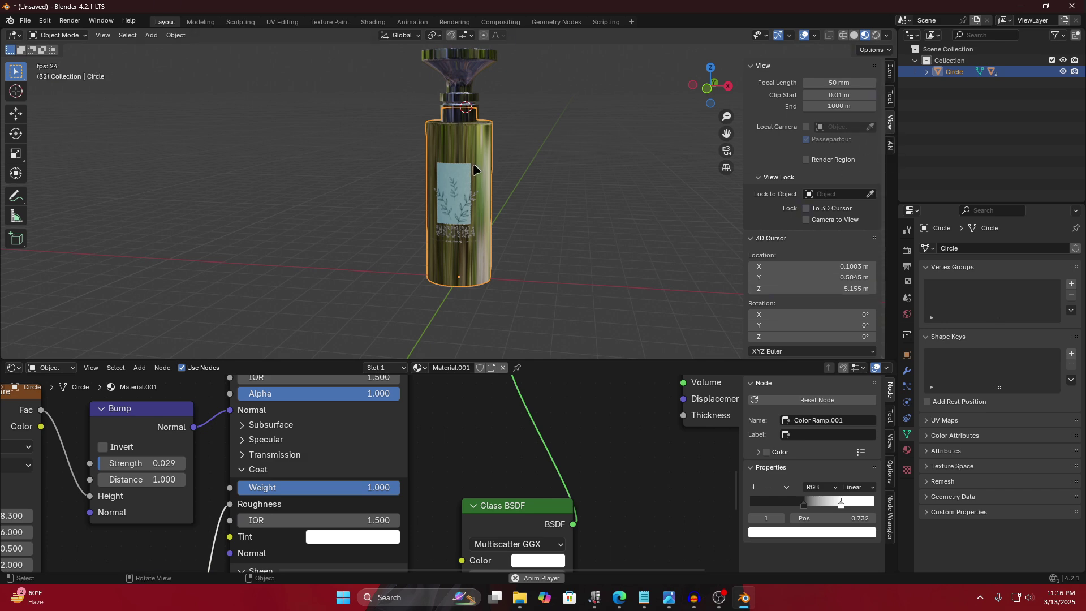
key(s)
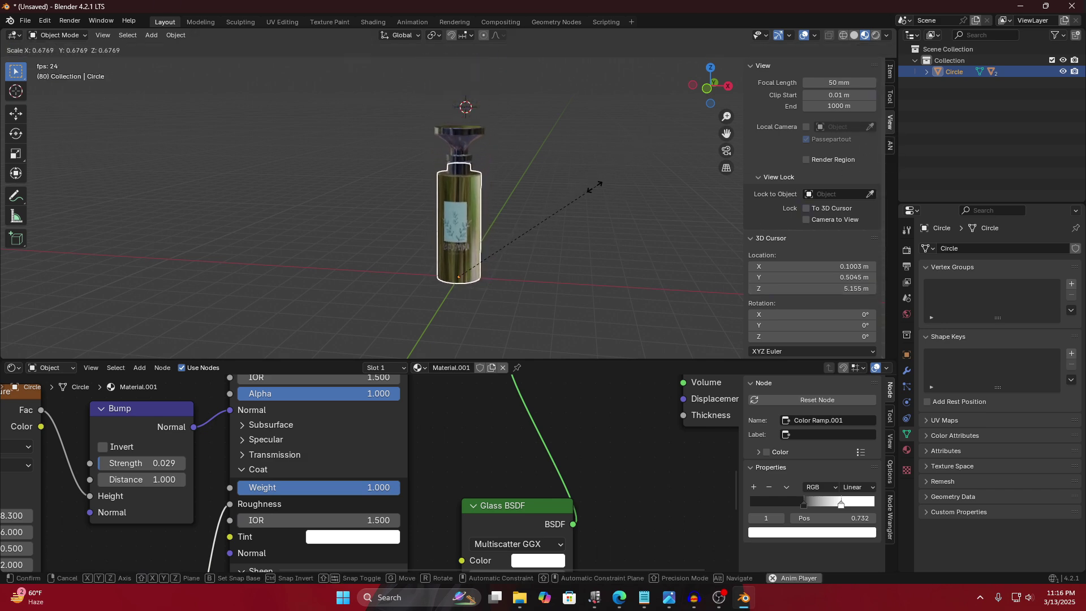
click(529, 275)
key(alt+a)
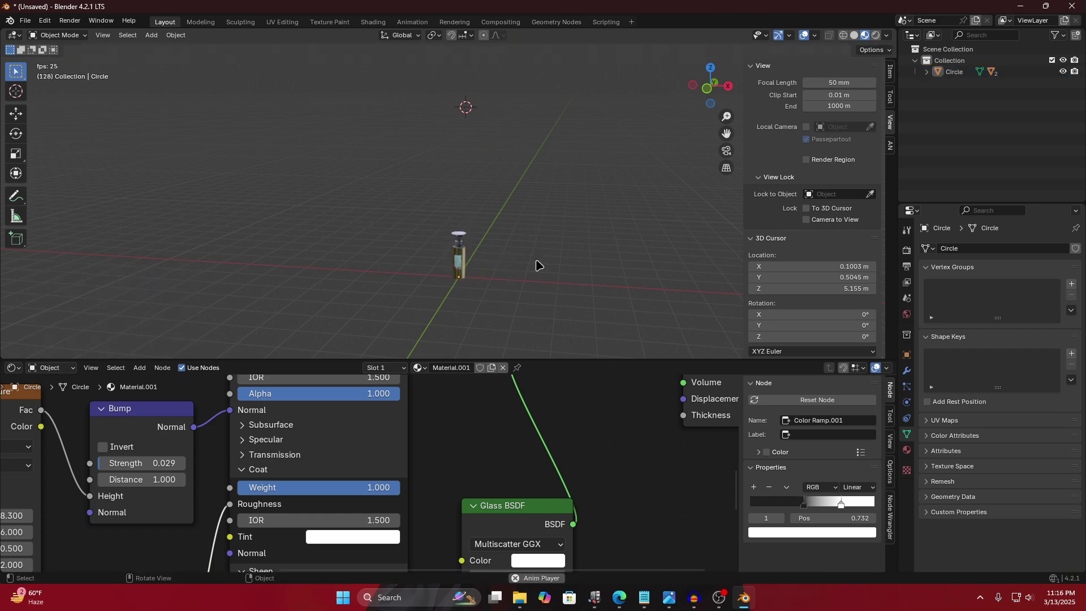
key(shift+a)
mouse_move(534, 267)
key(Escape)
key(shift+a)
mouse_move(492, 262)
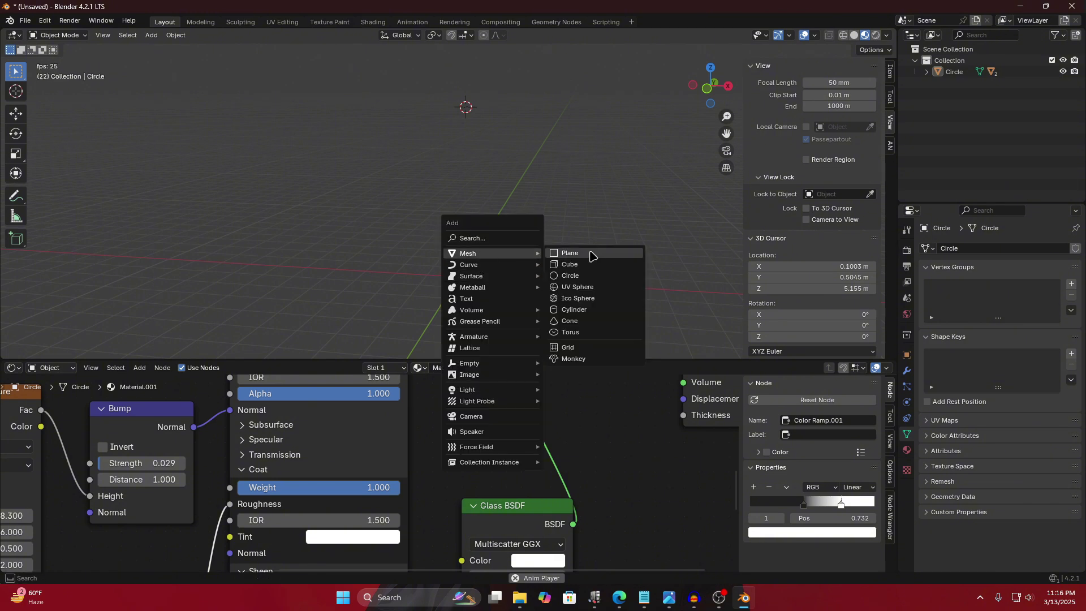
click(591, 260)
scroll(487, 268, down, 2)
key(ctrl+z)
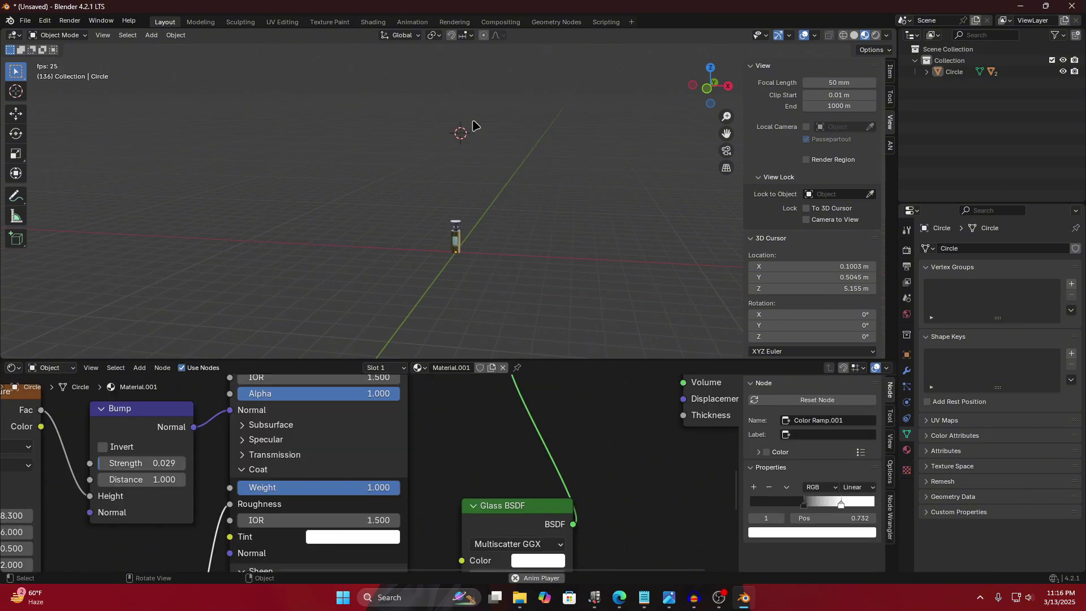
Reset the 3D cursor to the world origin and add a ground plane there, scaled up about 3.42 times.
key(ctrl+c)
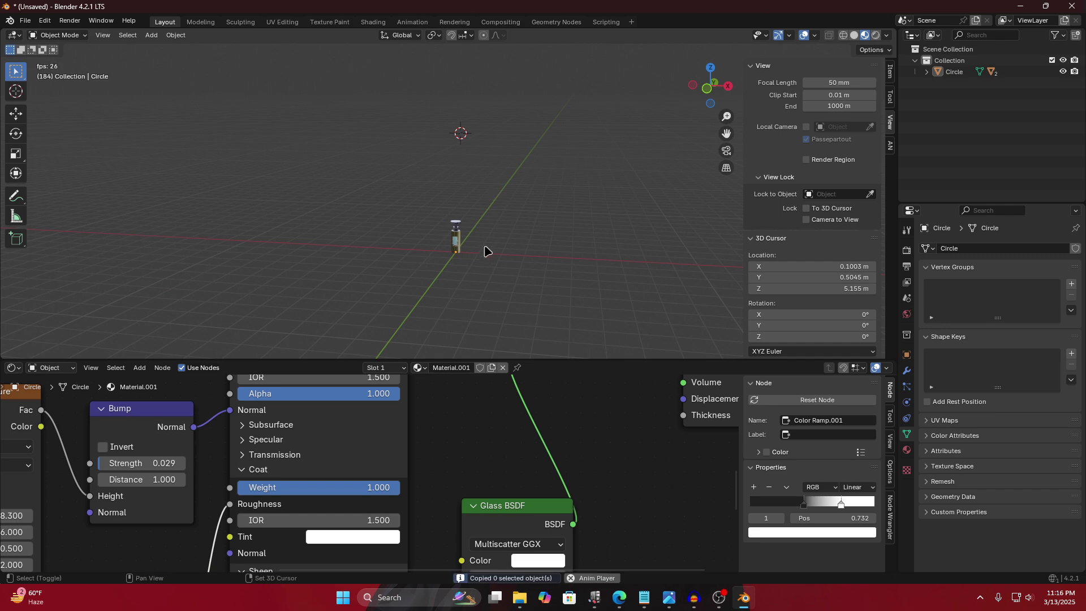
key(shift+c)
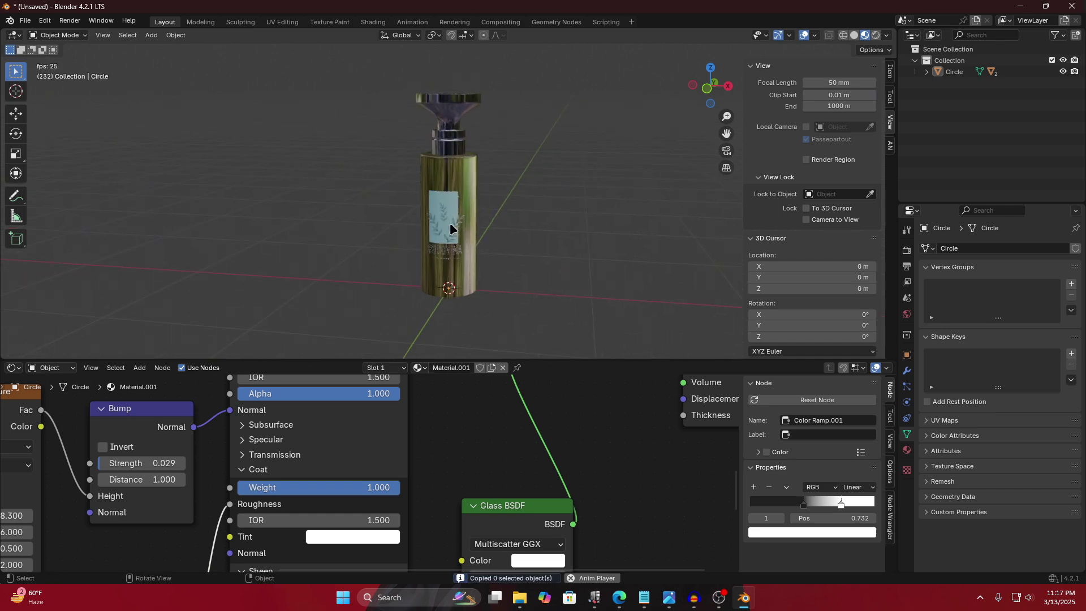
key(shift+a)
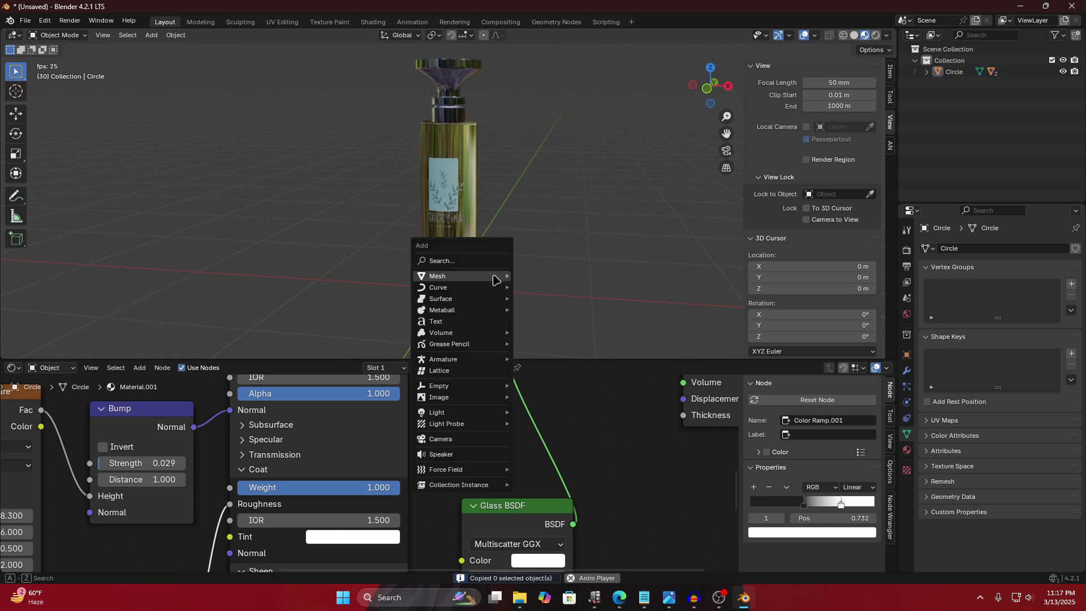
click(528, 277)
key(s)
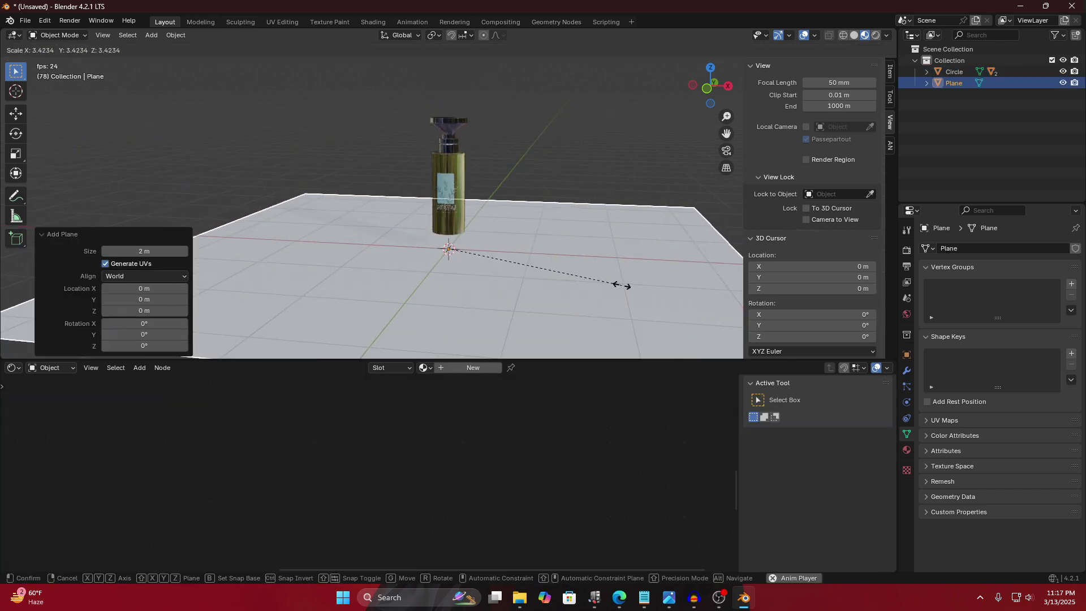
click(622, 284)
click(528, 179)
Switch the viewport to Rendered shading and set the render engine to Cycles with GPU Compute as the device.
click(875, 35)
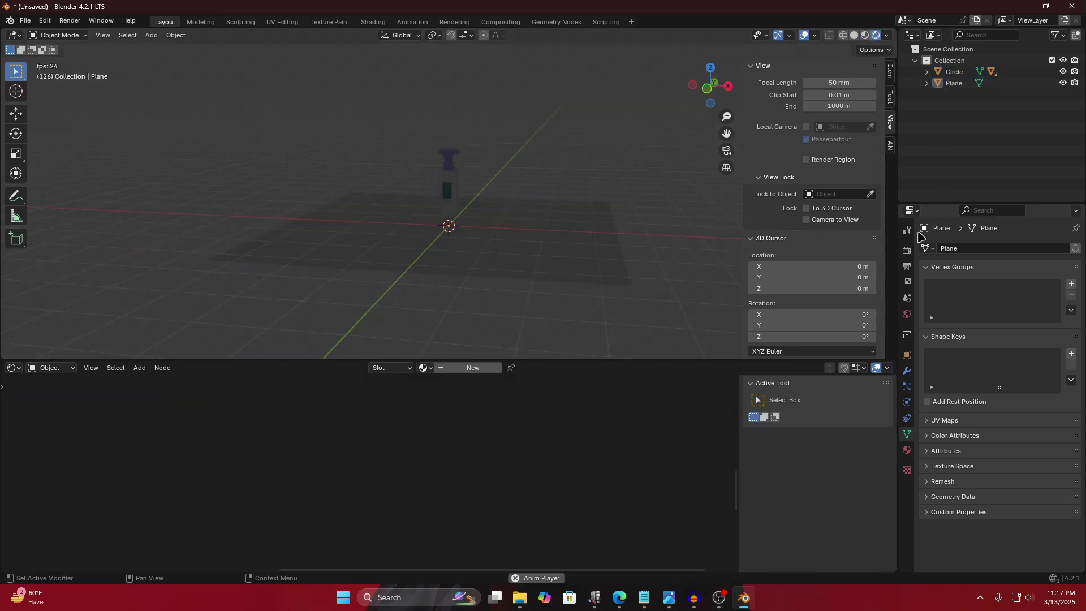
scroll(533, 203, up, 8)
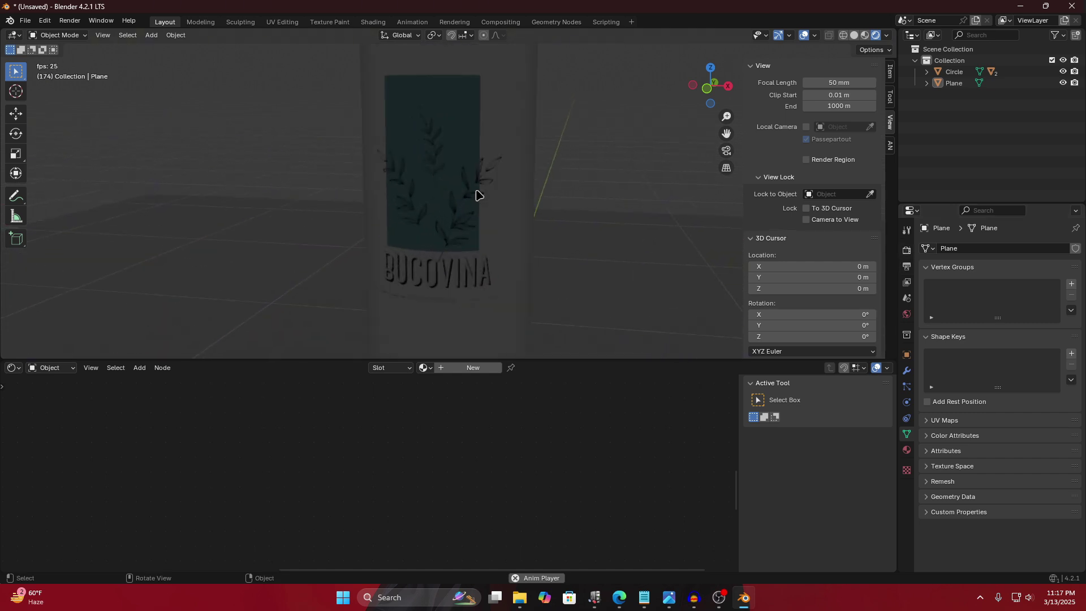
middle_drag(480, 187, 529, 176)
click(907, 250)
click(1032, 248)
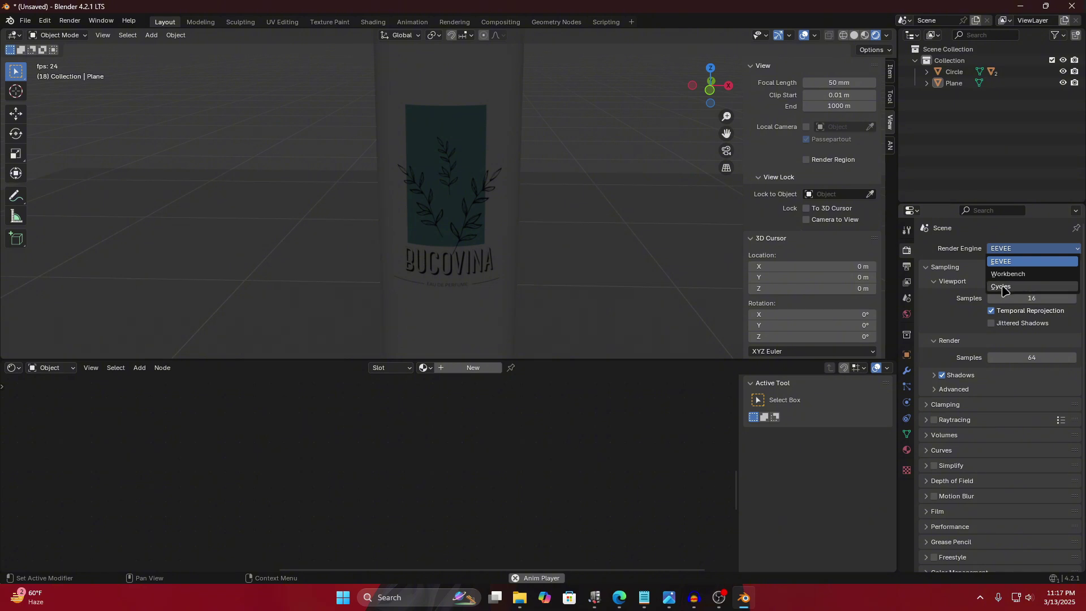
click(1002, 286)
click(1007, 277)
click(1008, 289)
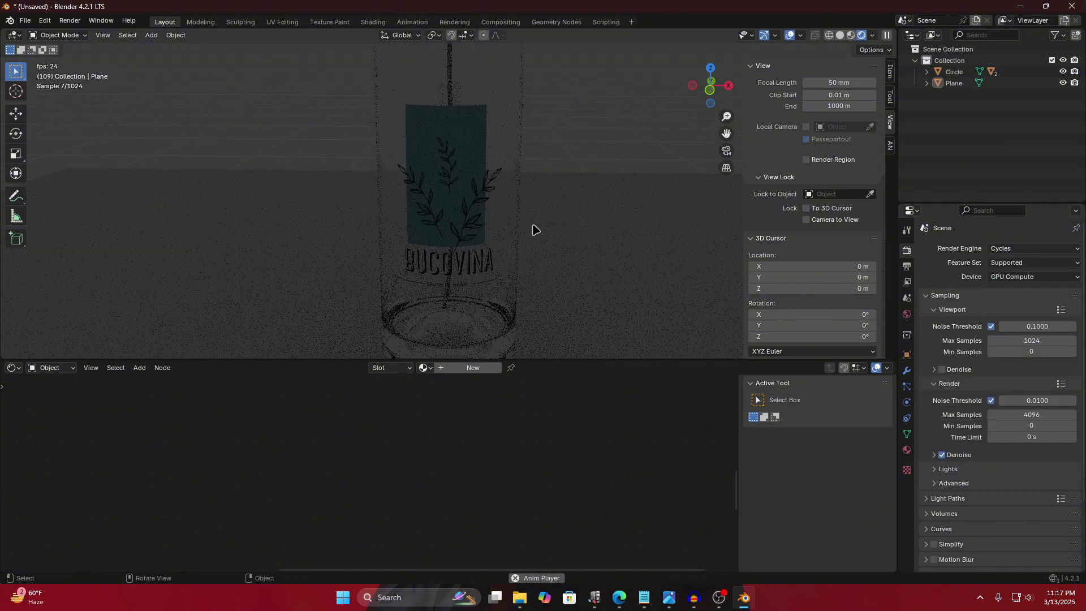
Snap the bottle to the 3D cursor at the world origin and check how it stands on the plane.
middle_drag(533, 240, 500, 203)
scroll(501, 204, down, 3)
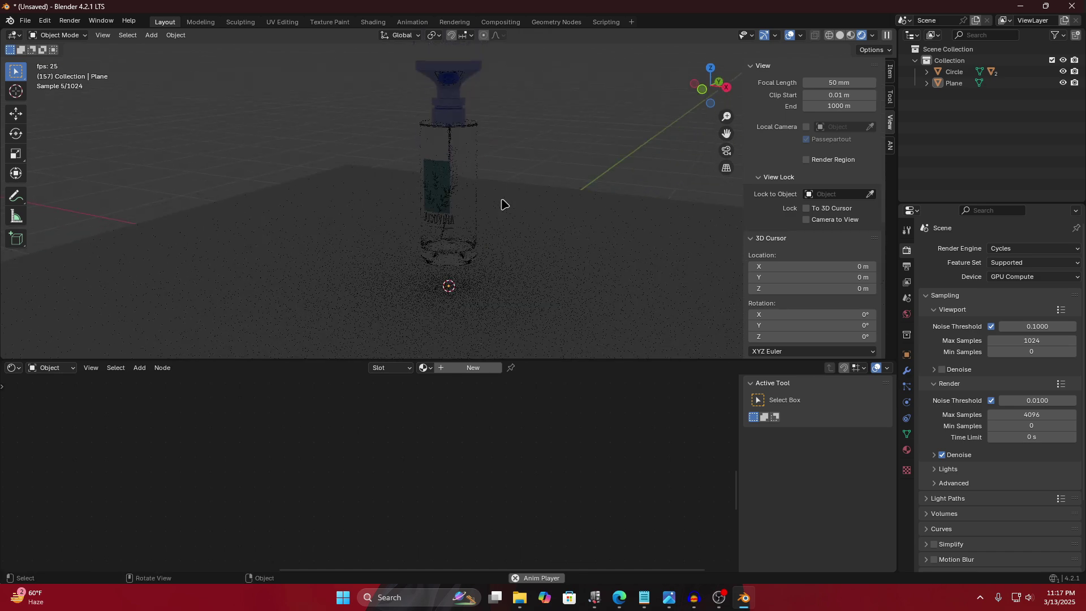
scroll(506, 203, down, 1)
click(451, 214)
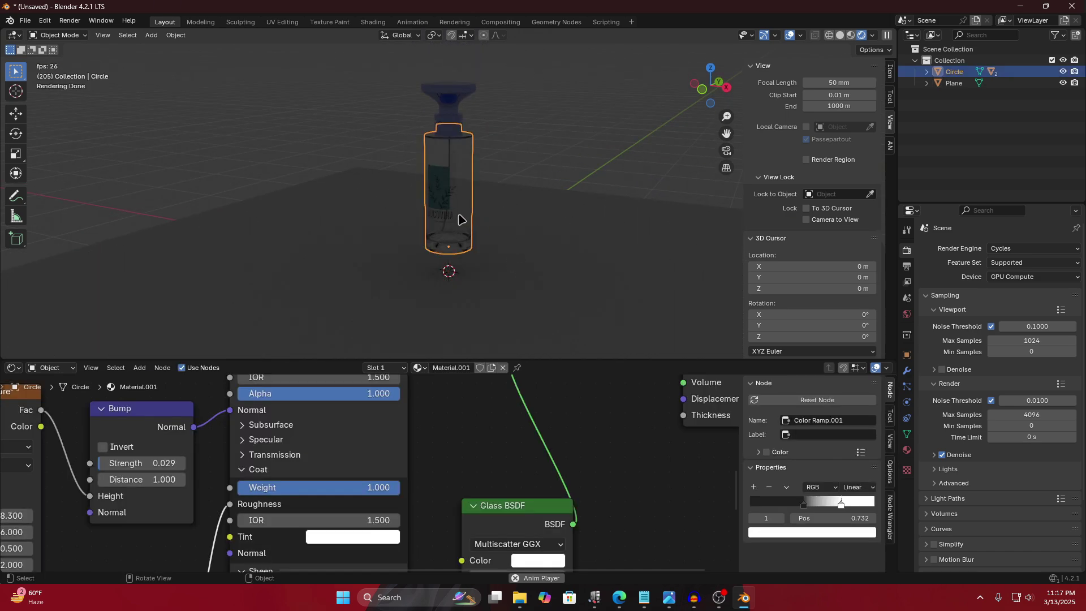
key(shift+s)
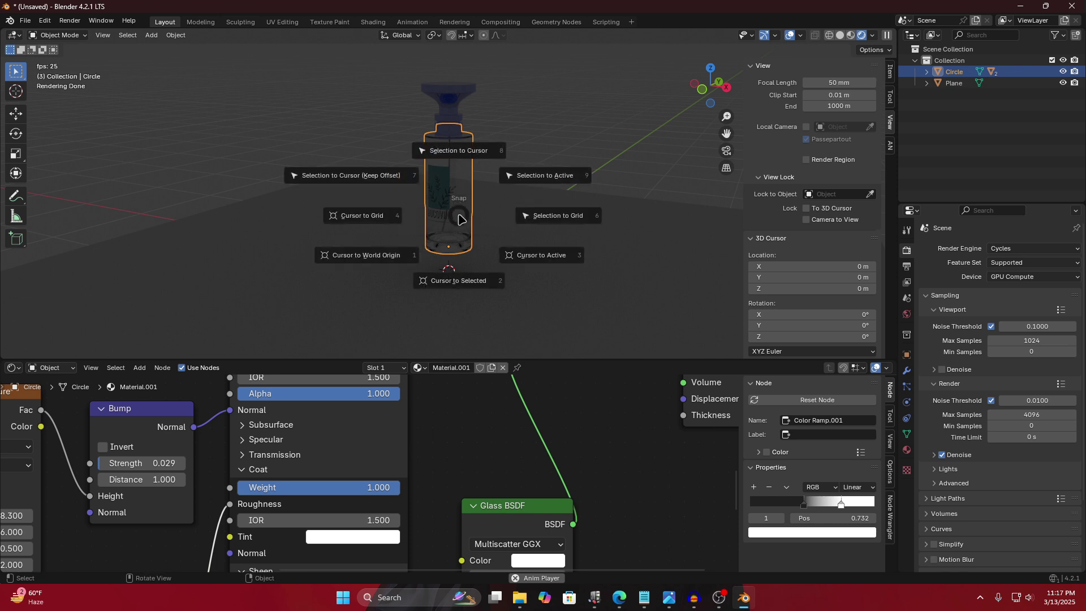
click(460, 153)
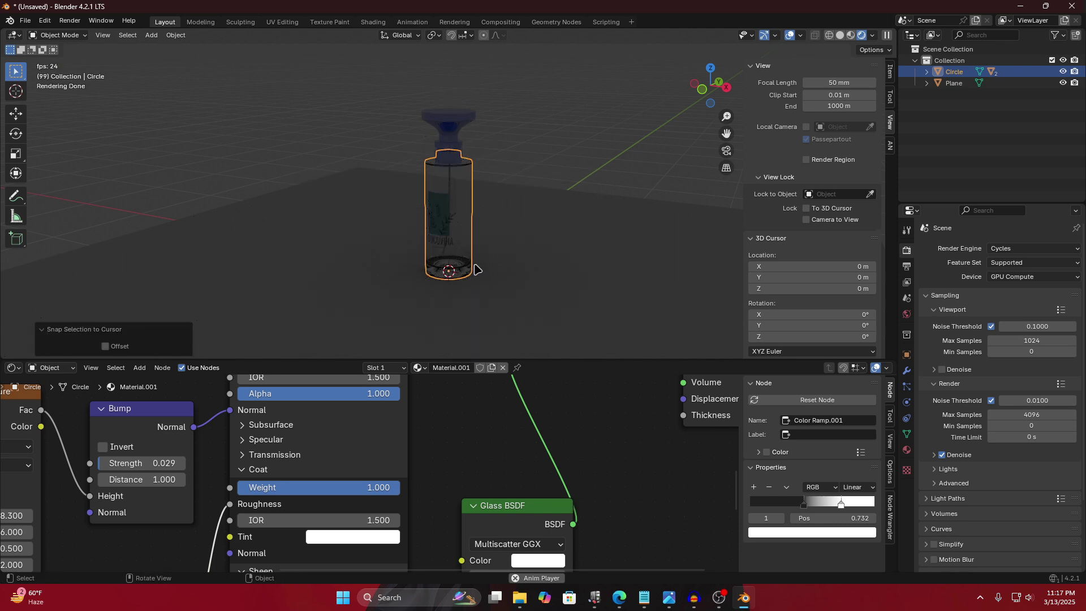
middle_drag(480, 245, 511, 250)
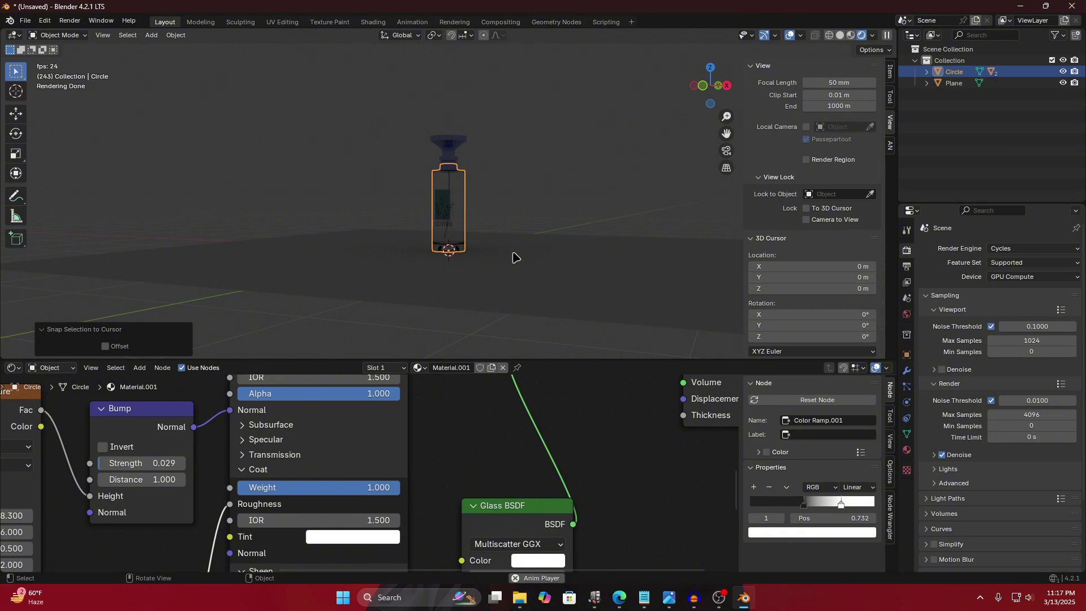
click(534, 159)
Add an area light at the world origin and raise it along Z above the bottle.
scroll(497, 223, up, 3)
scroll(497, 223, down, 3)
middle_drag(497, 223, 497, 198)
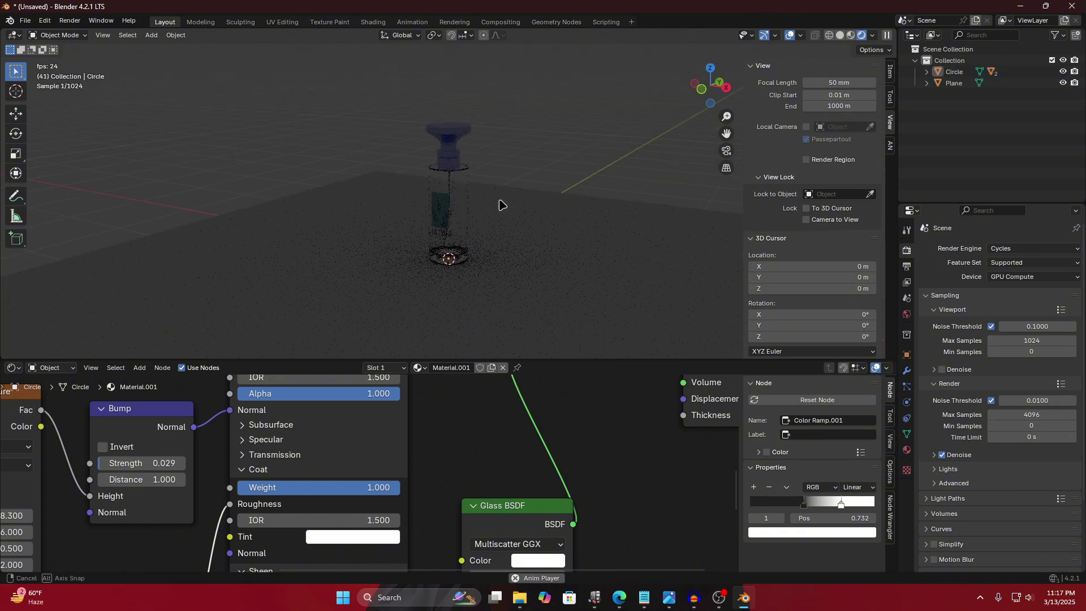
key(shift+a)
mouse_move(502, 205)
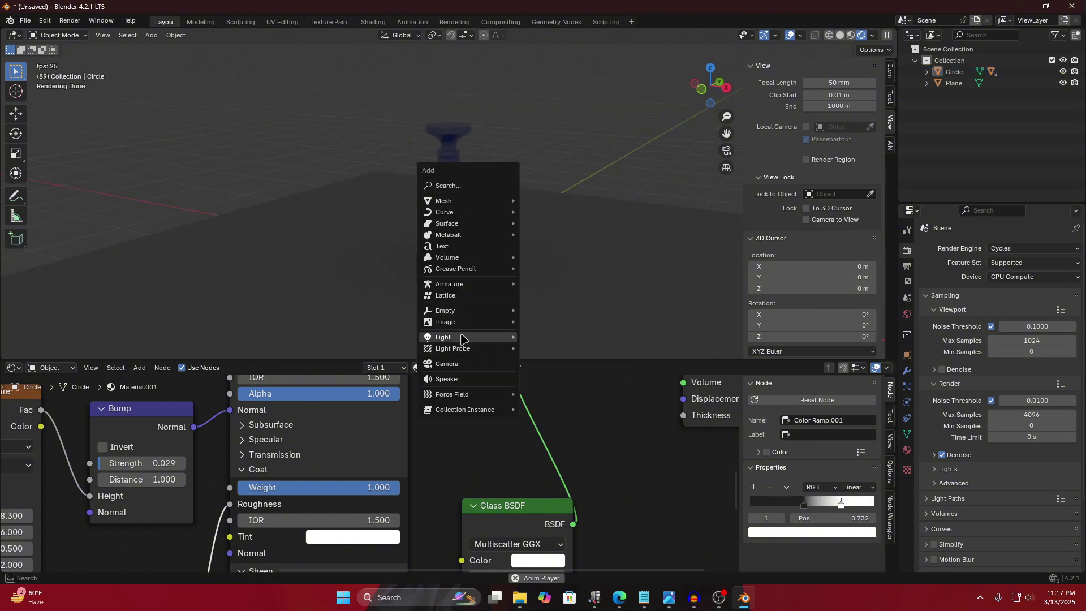
mouse_move(475, 337)
click(542, 374)
key(g)
key(z)
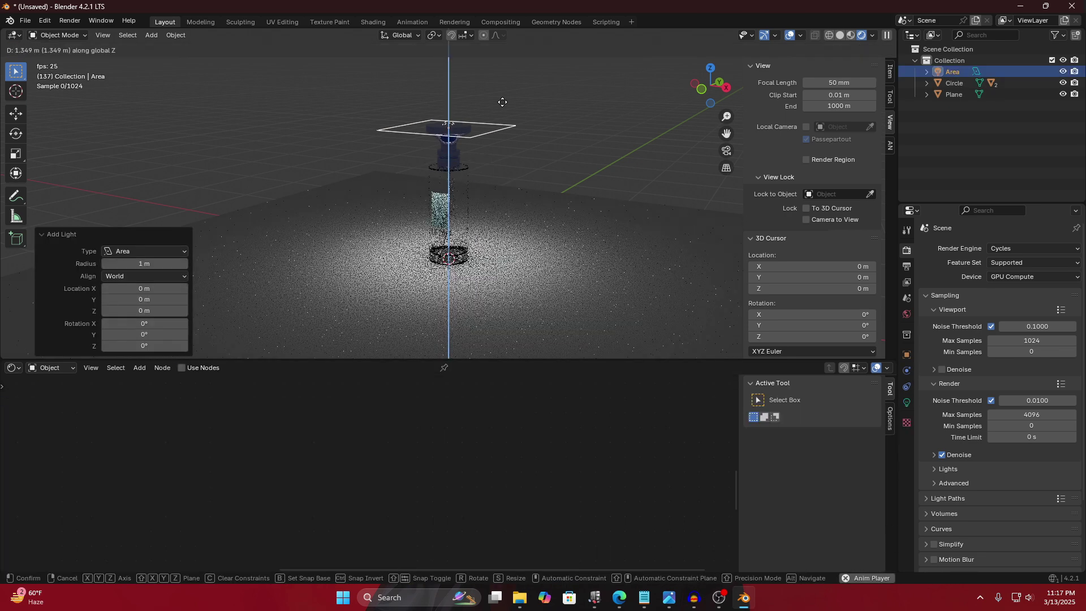
Raise the area light above the bottle along Z by about 1.85 m, plus another 0.35 m or so.
click(506, 54)
scroll(516, 151, down, 2)
key(g)
key(z)
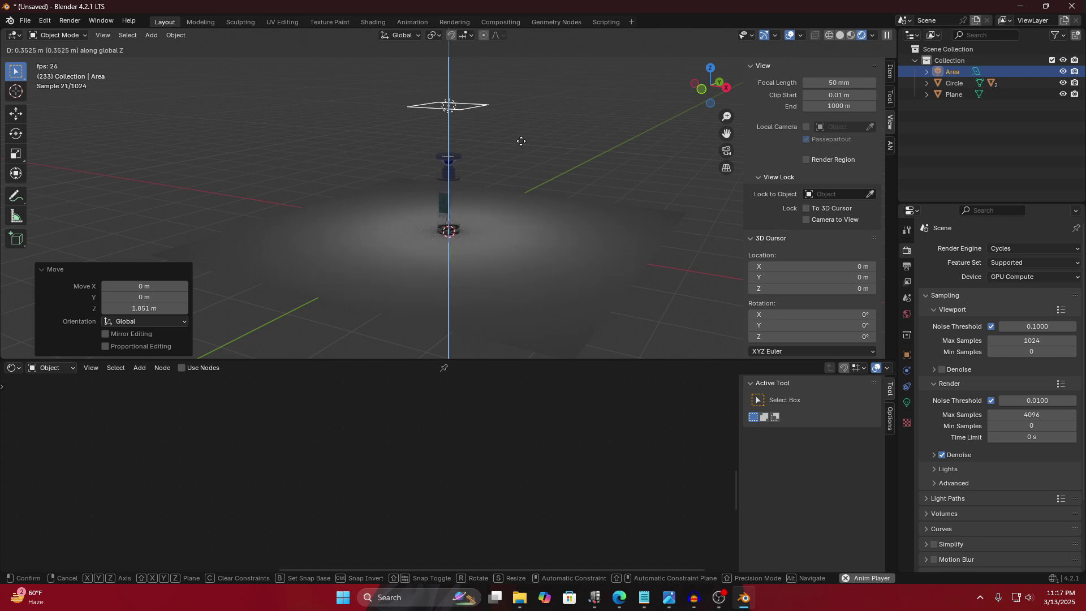
click(521, 145)
Scale the bottle down uniformly to less than half its size.
click(459, 198)
key(s)
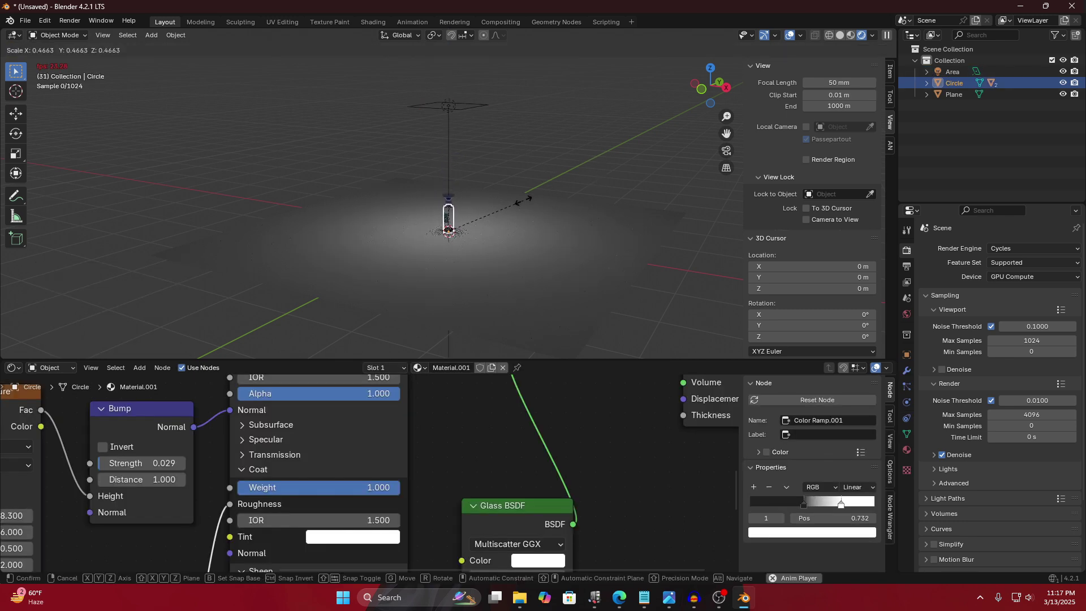
click(500, 226)
Delete the large floor plane under the bottle.
click(568, 231)
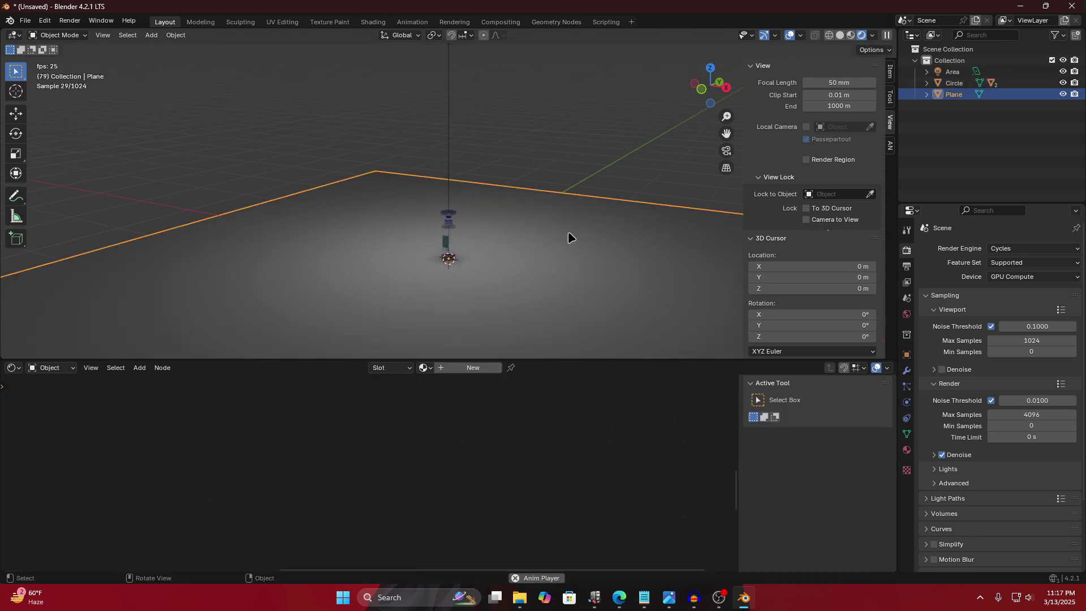
key(x)
click(543, 232)
Add a new mesh plane at the origin and scale it up to about 1.85 times.
key(shift+a)
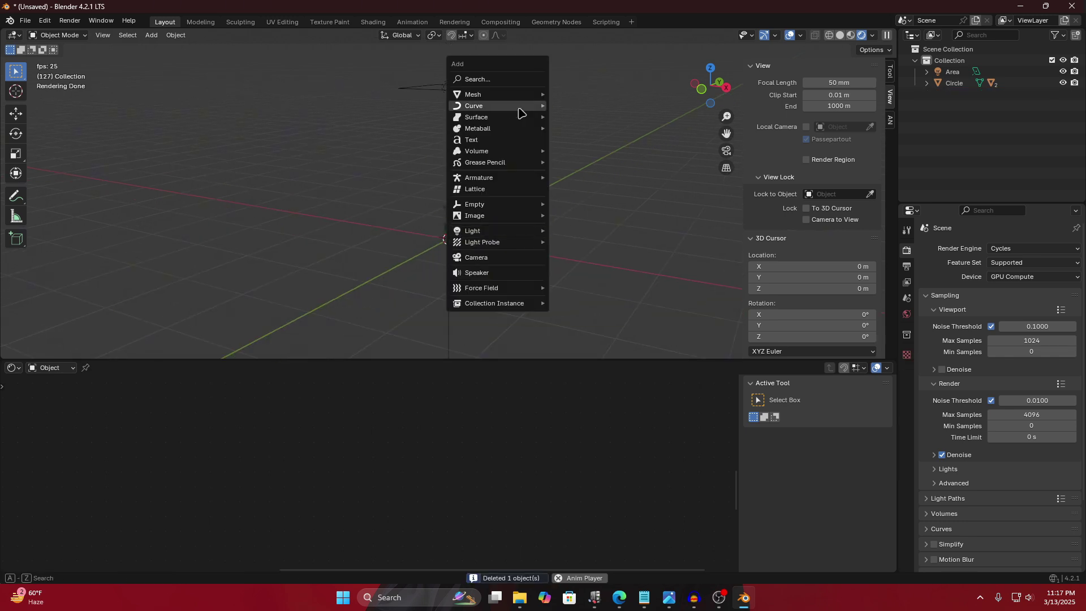
mouse_move(519, 107)
click(582, 93)
key(s)
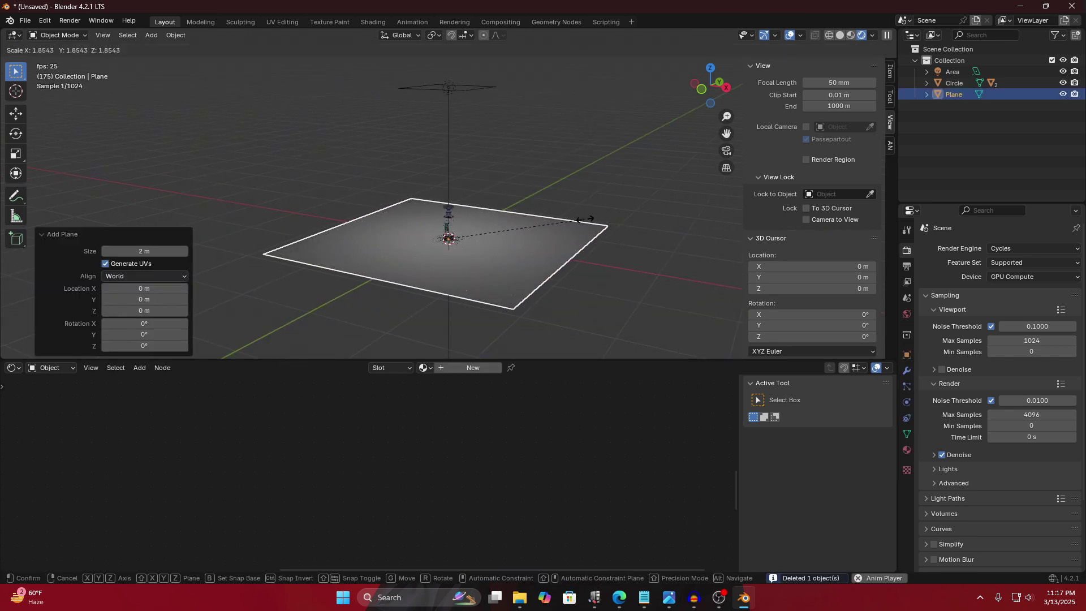
click(571, 189)
Lower the area light along Z by about 1.1 m toward the bottle and deselect it.
click(449, 89)
key(g)
key(z)
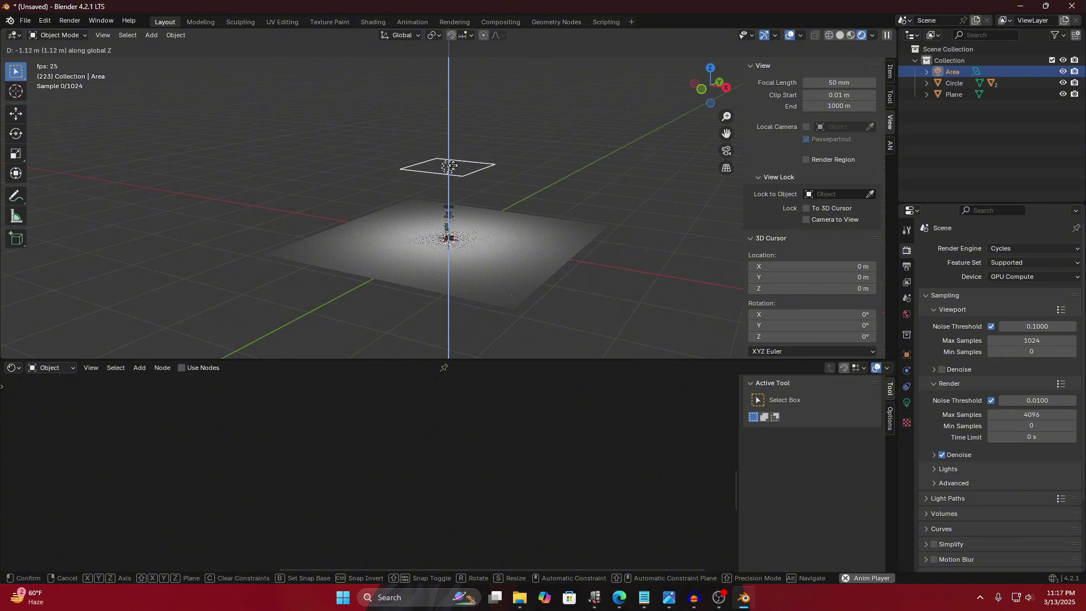
click(494, 181)
scroll(501, 181, up, 4)
click(601, 153)
middle_drag(510, 251, 547, 254)
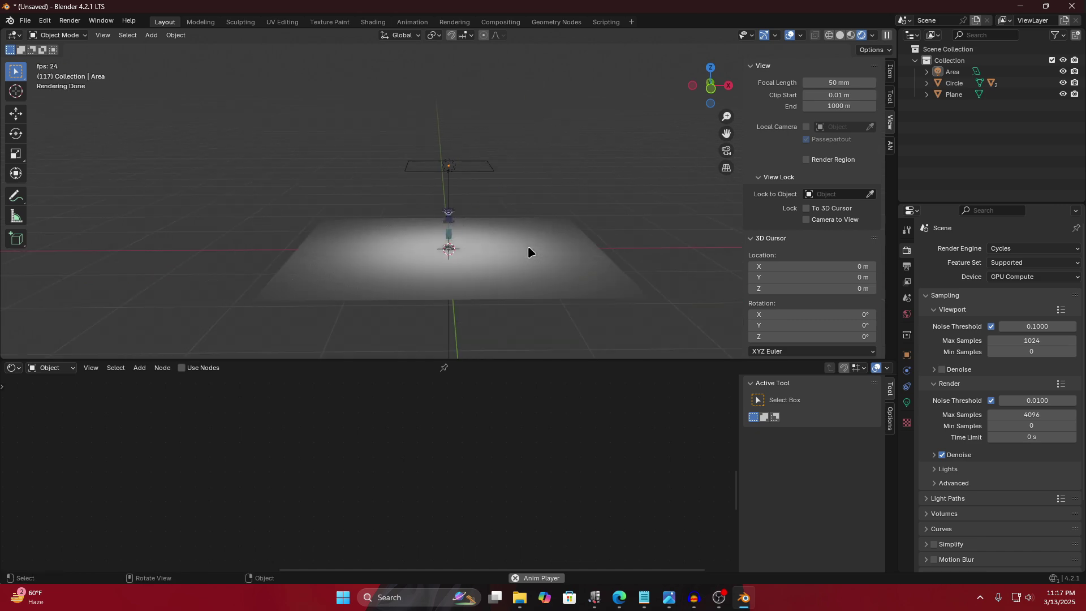
Switch the viewport to solid shading and select the plane's back edge, behind the bottle, in Edit Mode.
key(KP_1)
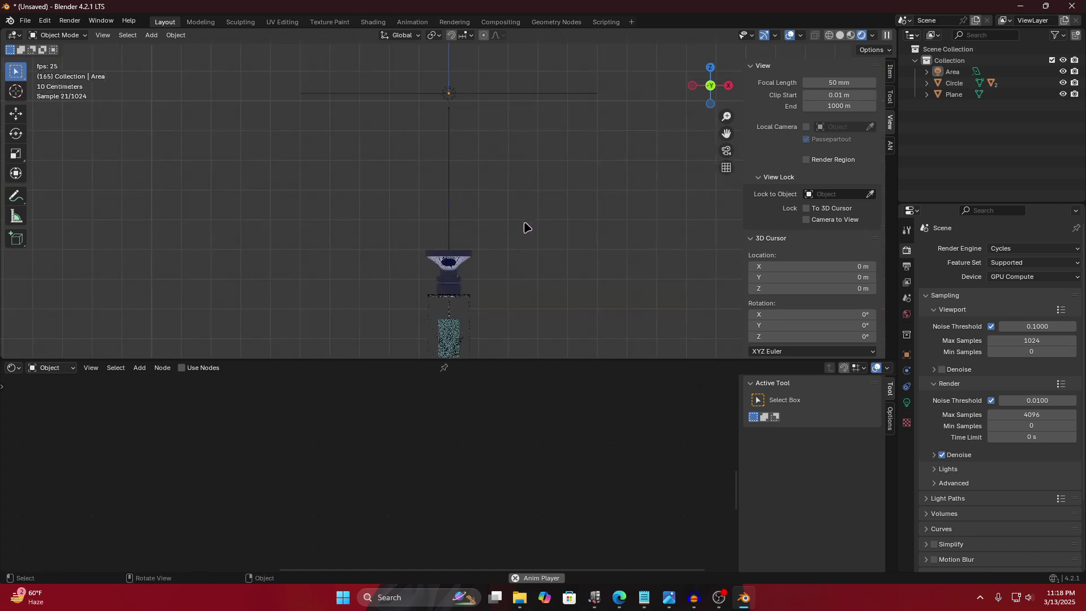
mouse_move(526, 227)
middle_down()
mouse_move(391, 261)
mouse_move(376, 252)
middle_up()
click(840, 35)
click(377, 252)
key(Tab)
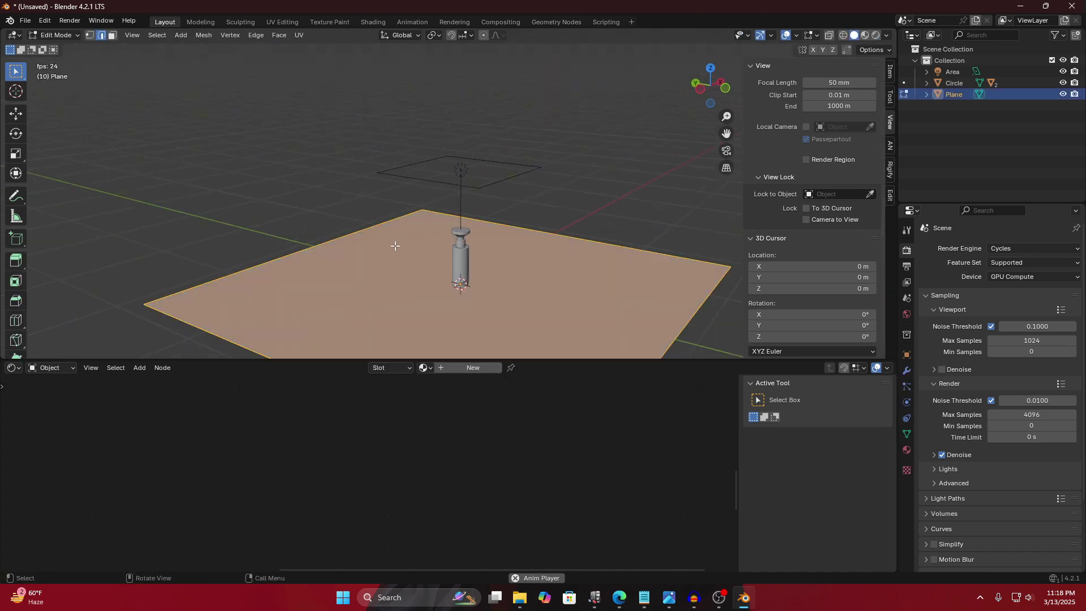
click(291, 246)
key(g)
key(z)
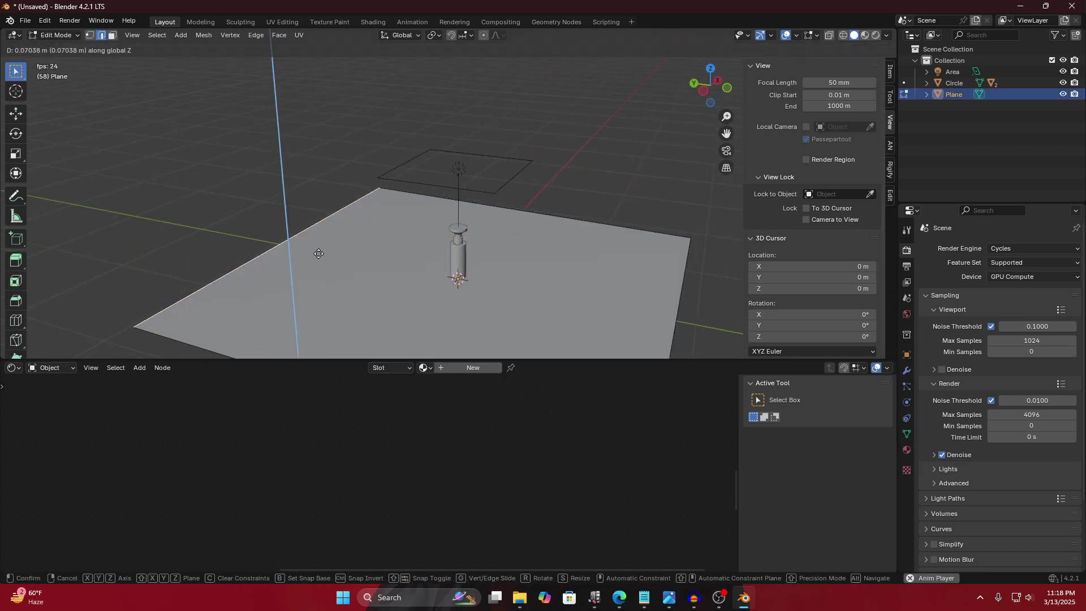
key(Escape)
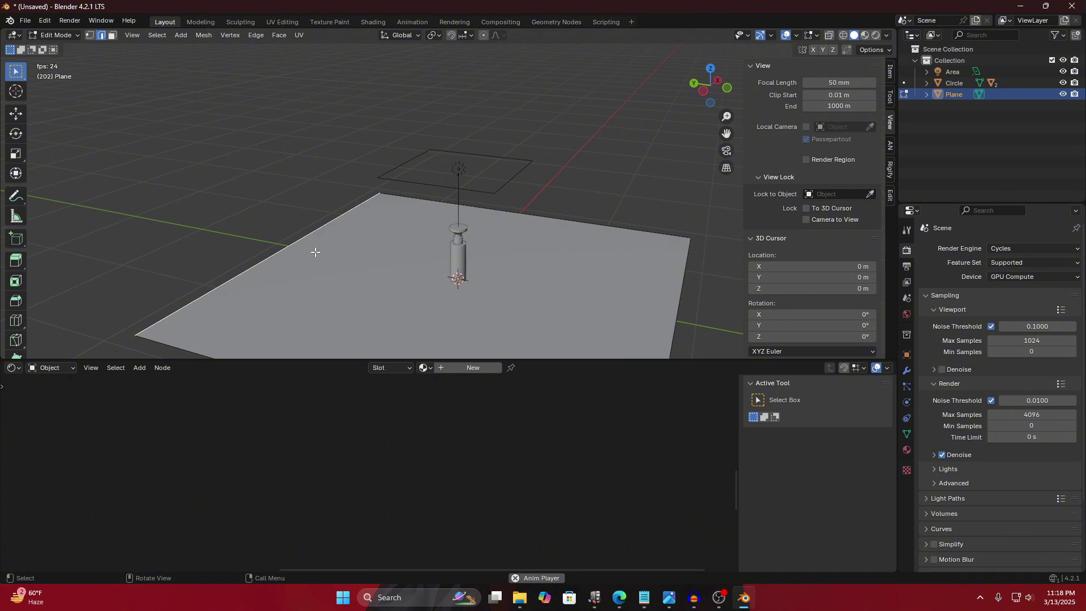
Extrude the back edge up about 2.17 m along Z to form a wall, and select the edge joining it to the floor.
key(e)
key(z)
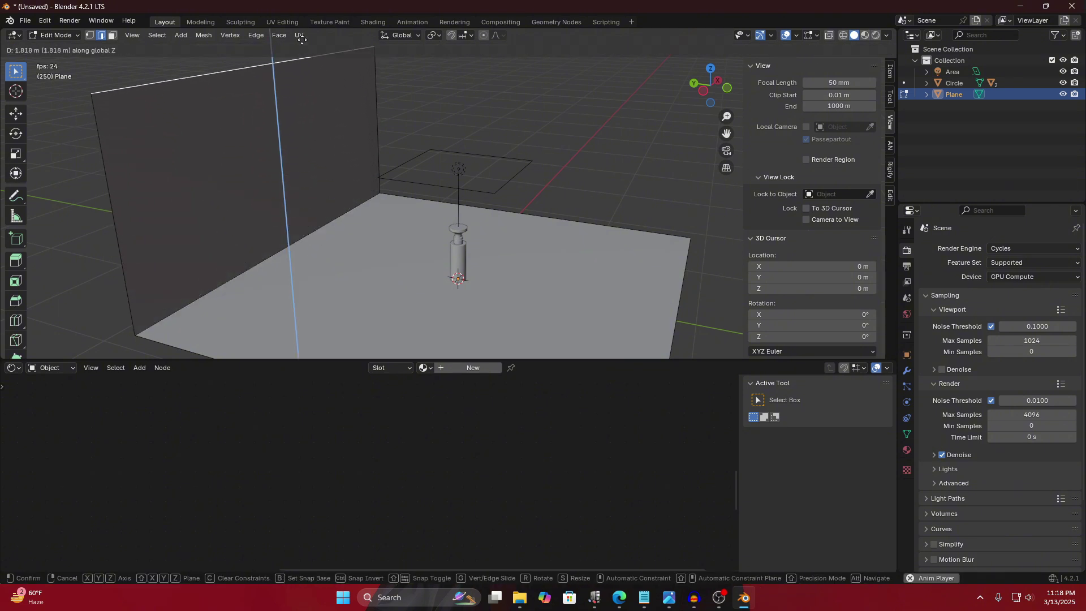
click(311, 337)
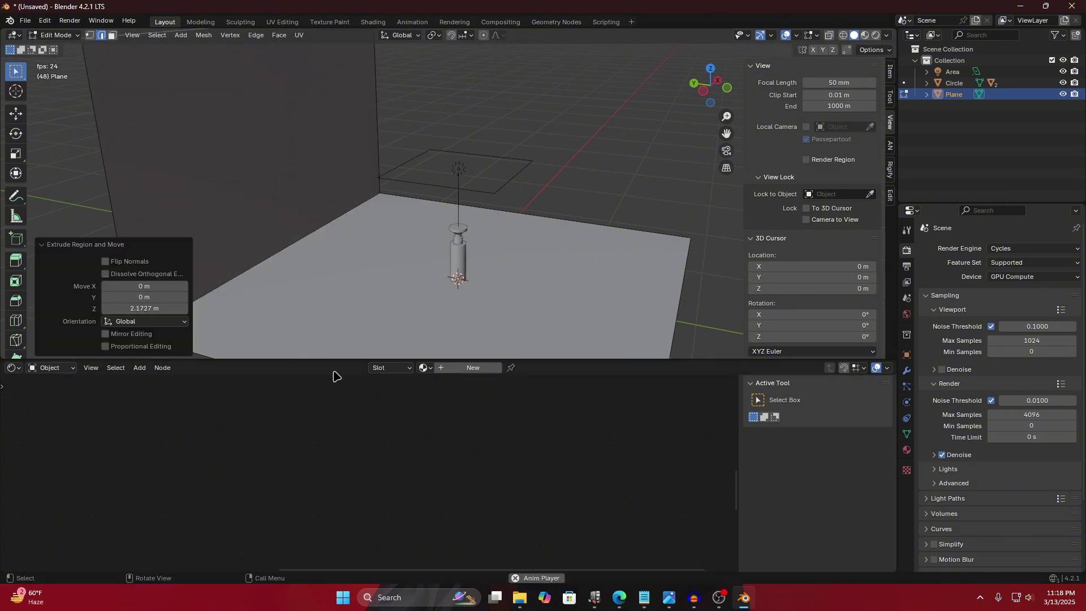
click(277, 254)
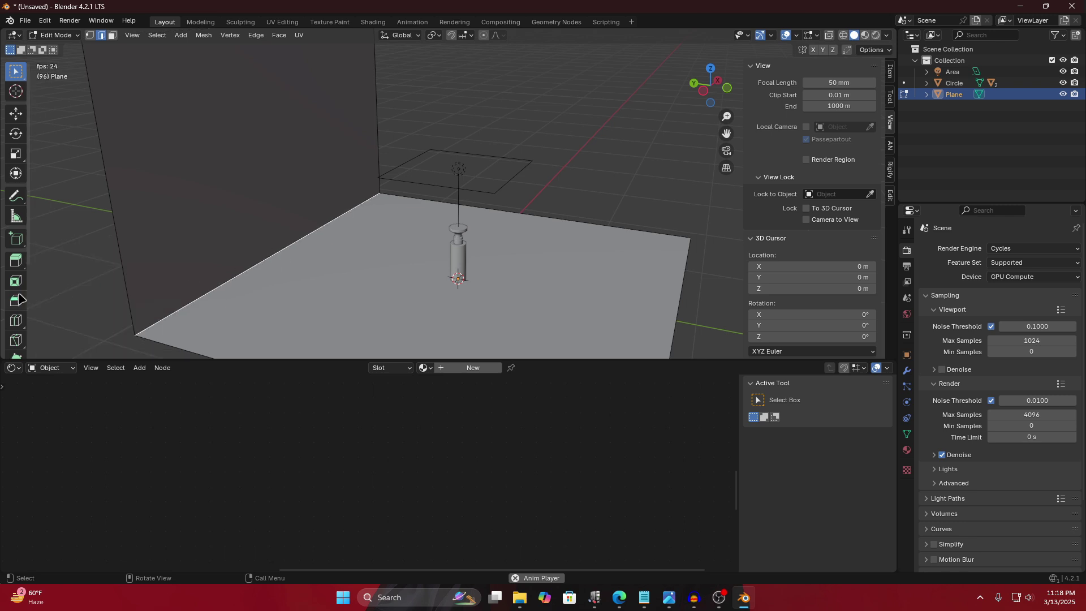
scroll(19, 294, down, 3)
scroll(18, 255, down, 3)
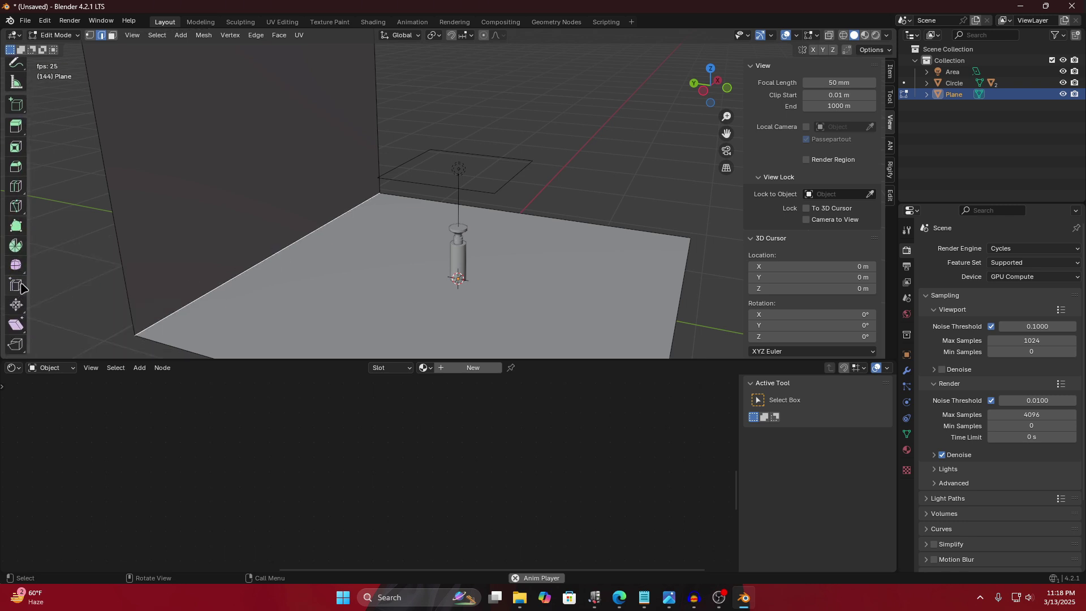
click(19, 168)
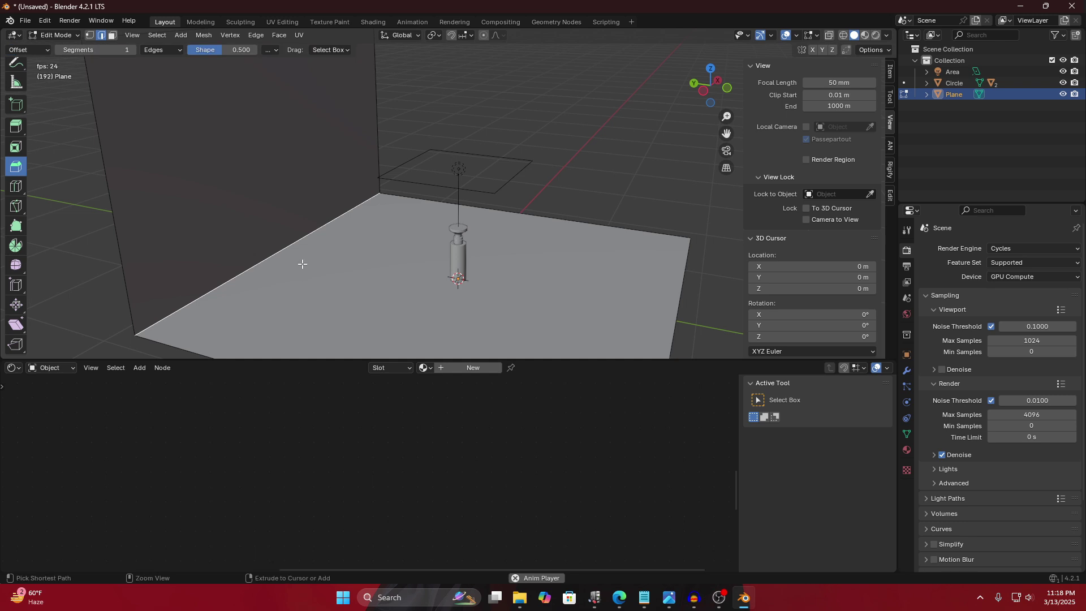
drag(301, 262, 382, 202)
key(Escape)
scroll(21, 90, up, 6)
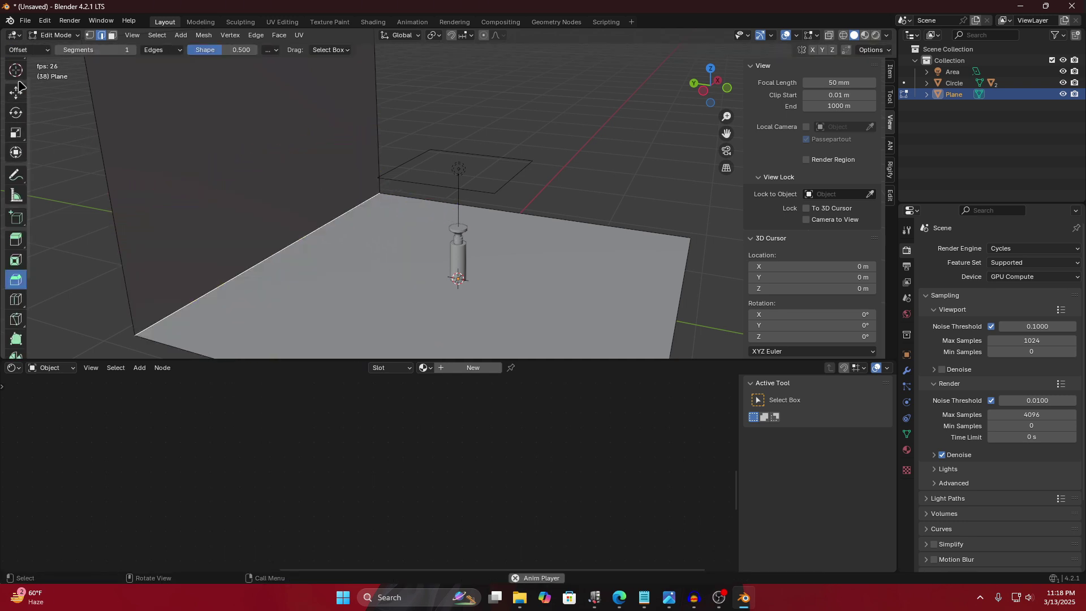
click(16, 71)
Bevel the edge between wall and floor by about 0.59 m, with 6 segments and a profile of about 0.52.
key(ctrl+b)
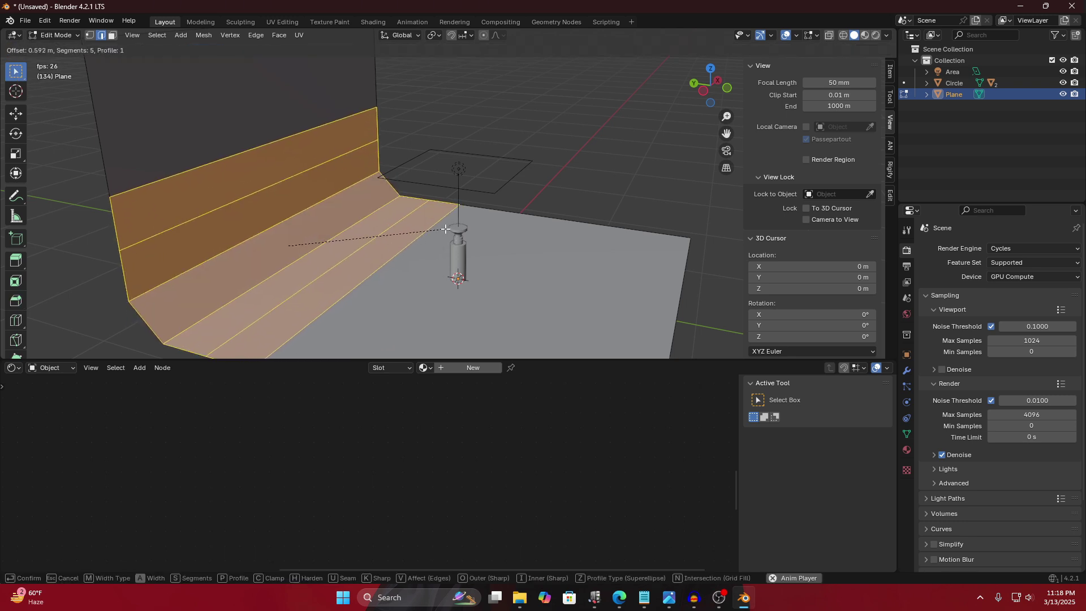
key(p)
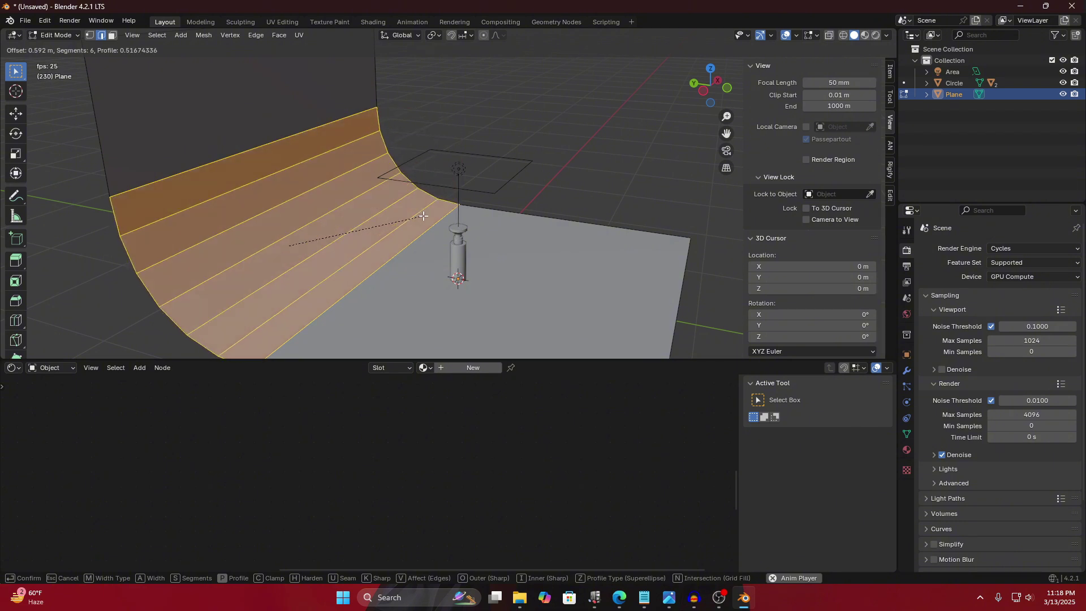
click(423, 216)
Return to Object Mode and apply Shade Auto Smooth to the curved backdrop.
key(Tab)
right_click(270, 197)
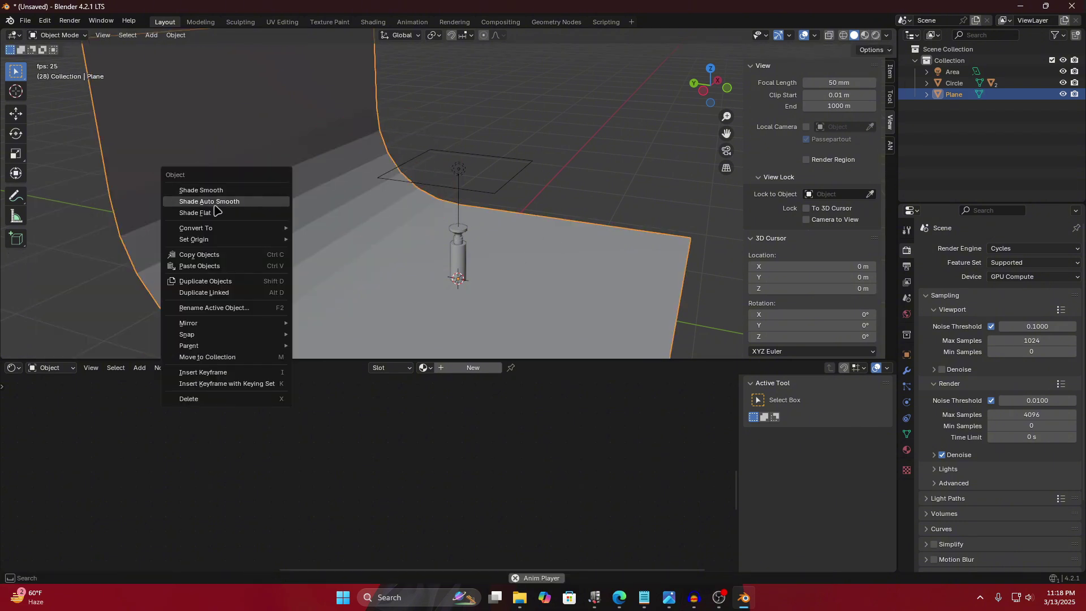
click(213, 210)
scroll(496, 245, up, 5)
middle_drag(496, 245, 537, 310)
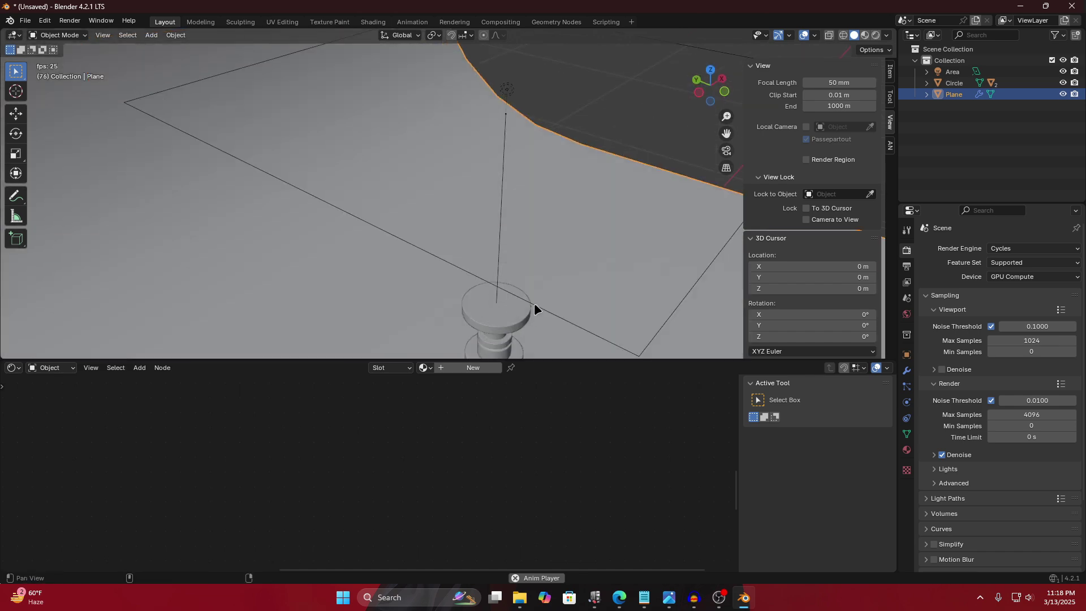
click(453, 240)
right_click(456, 243)
click(447, 252)
click(526, 249)
scroll(507, 257, down, 8)
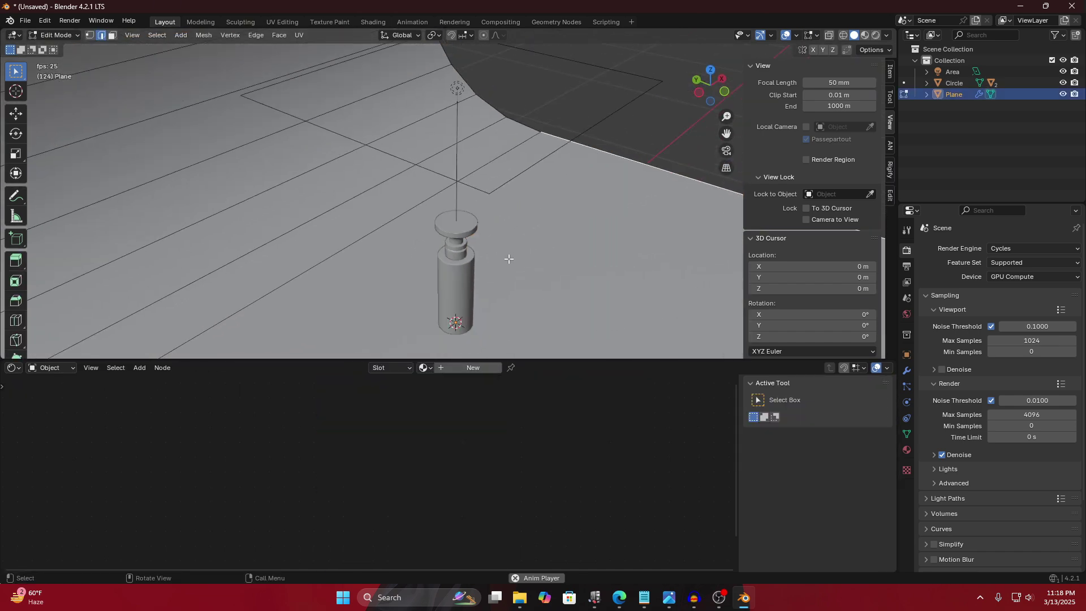
middle_drag(523, 223, 456, 215)
Switch the viewport to material preview and give the backdrop a new material named BG.
click(865, 35)
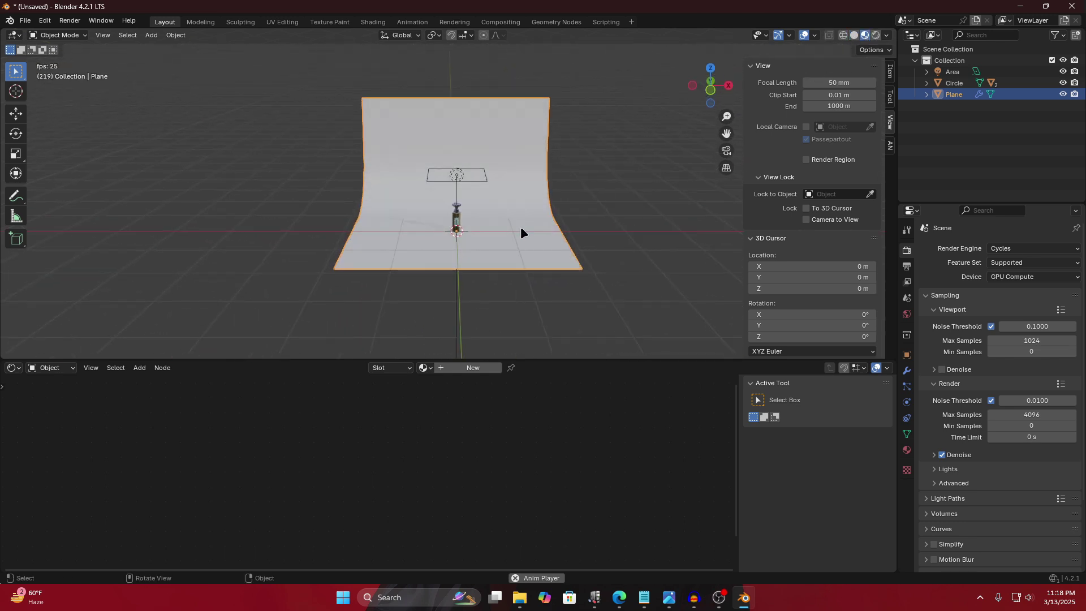
click(469, 368)
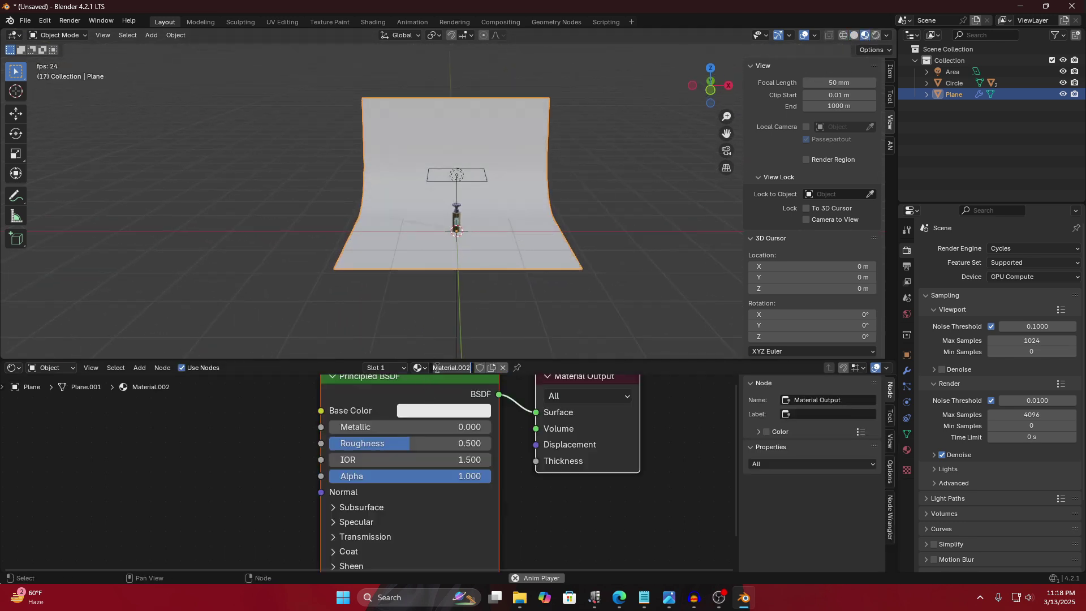
key(Return)
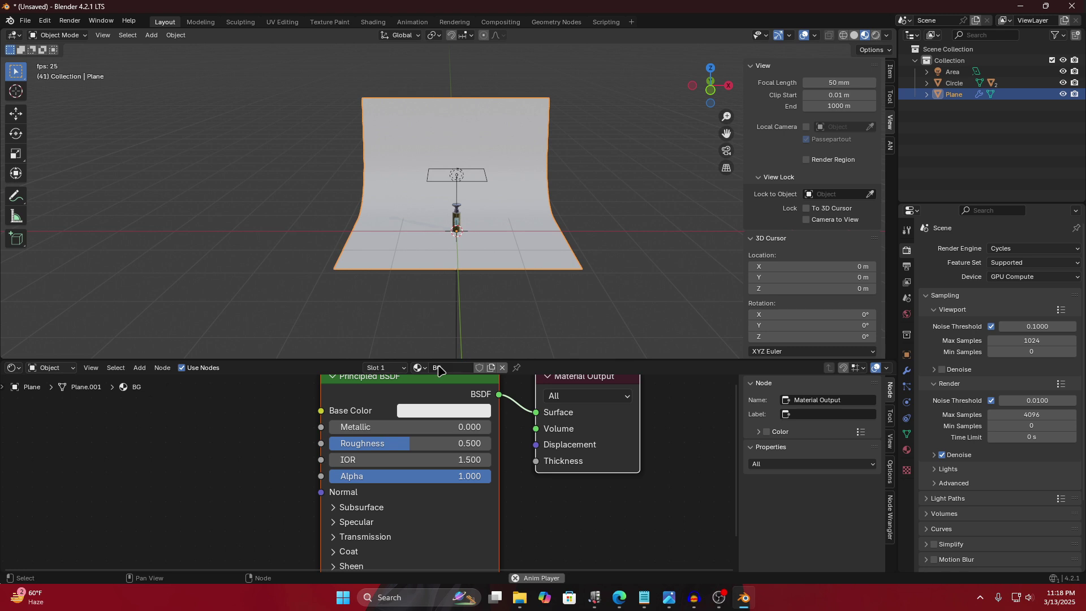
Consult the reference render asd.asd.png and set the BG material's base color to salmon pink.
click(424, 411)
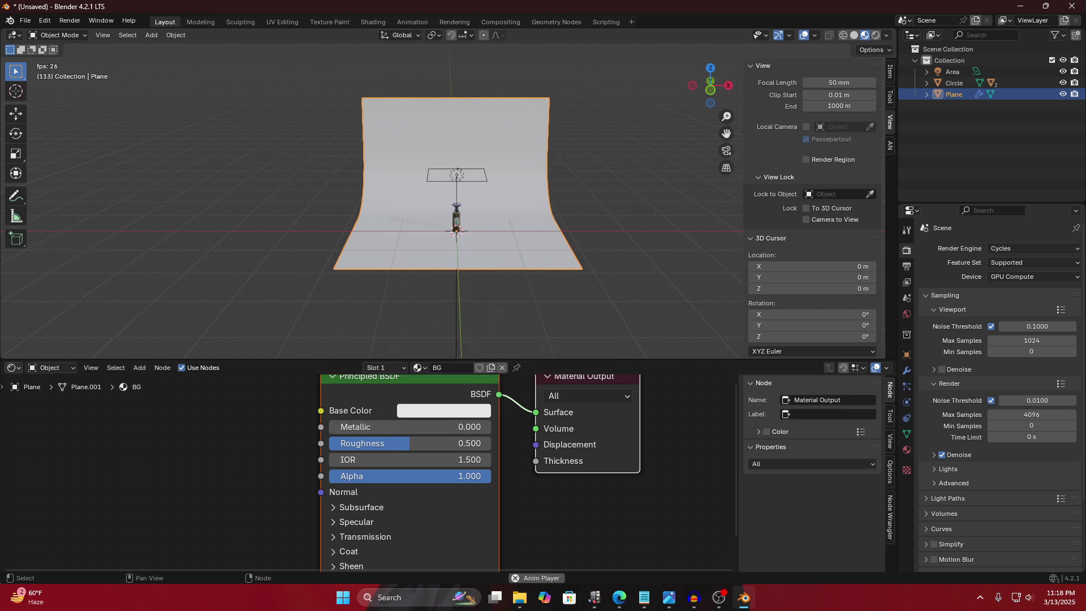
click(669, 597)
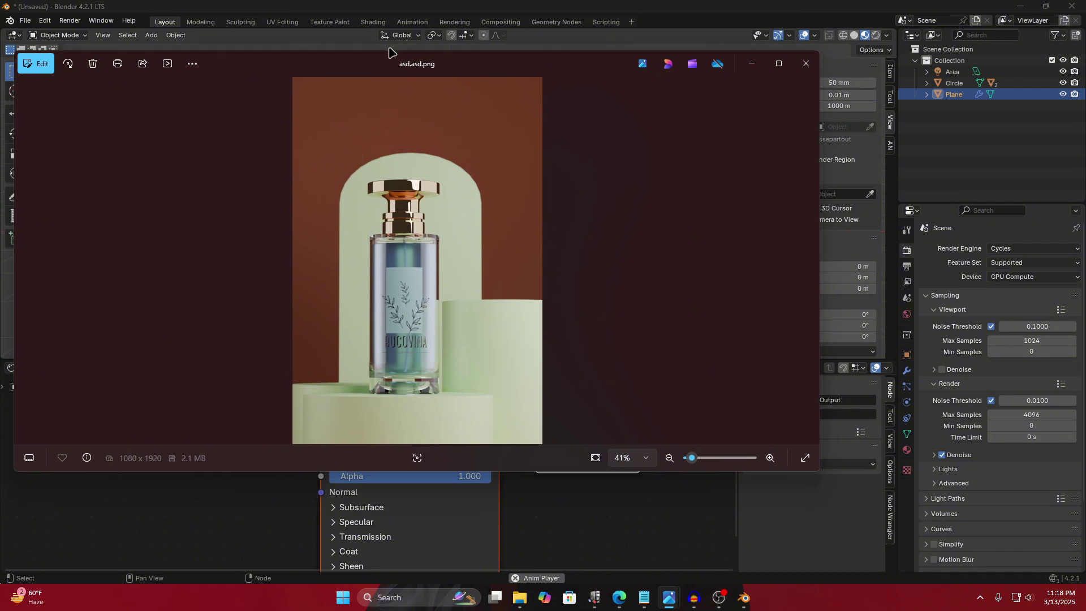
key(alt+F4)
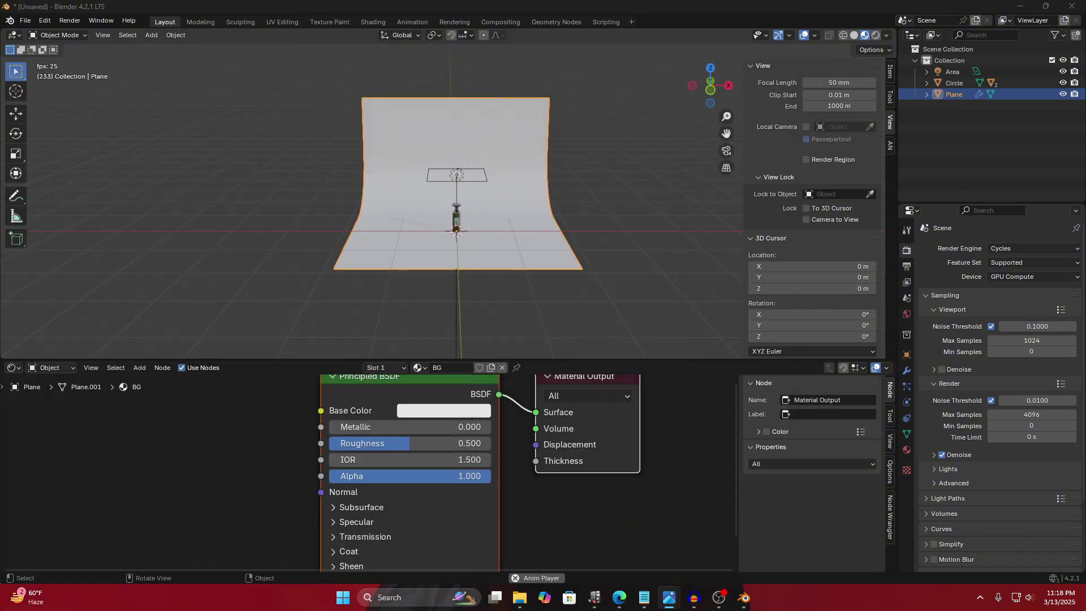
click(428, 422)
click(461, 413)
drag(470, 242, 463, 274)
scroll(478, 196, up, 4)
scroll(479, 196, up, 2)
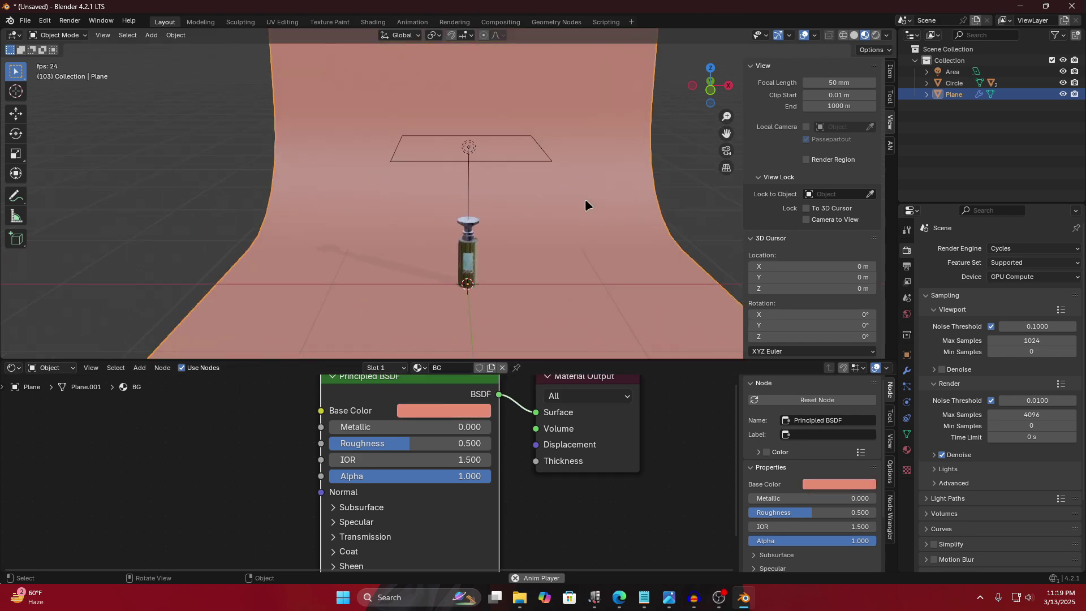
Examine the bottle and backdrop lighting in rendered shading, and return the viewport to material preview.
click(875, 37)
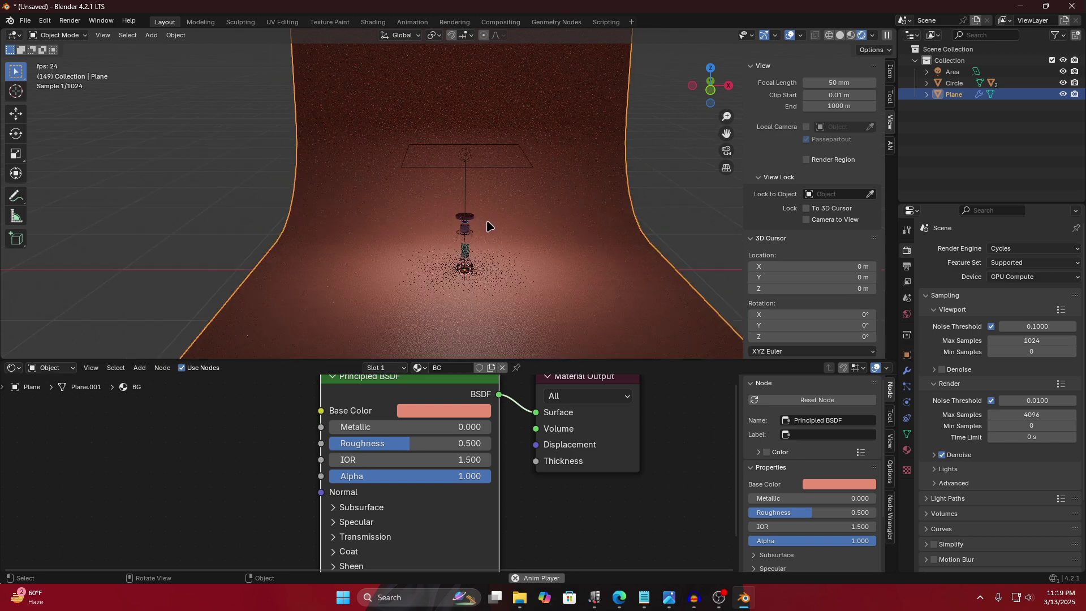
scroll(486, 219, up, 3)
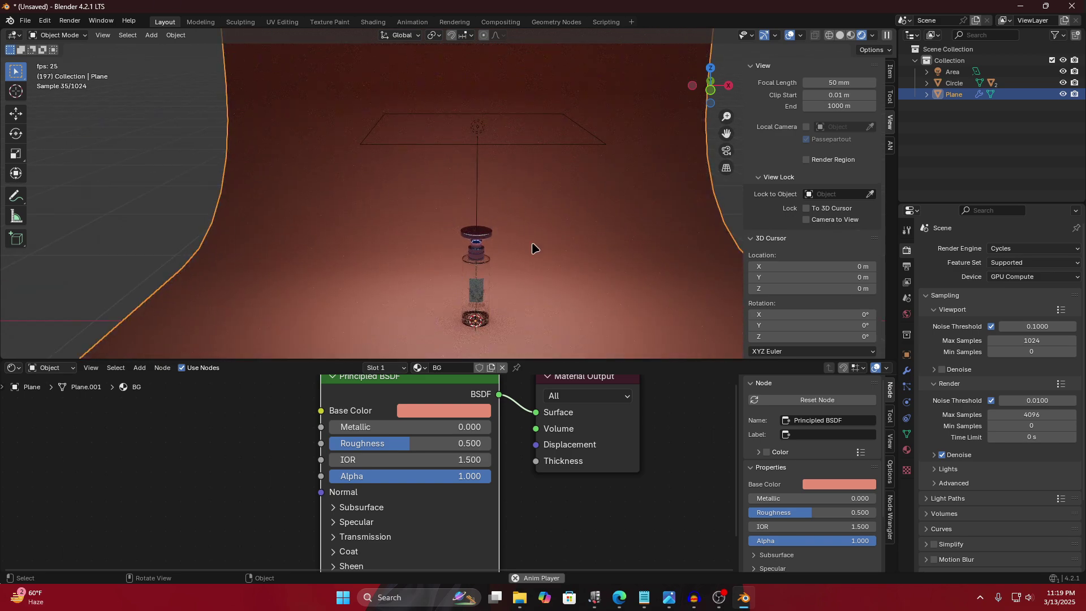
scroll(532, 256, down, 4)
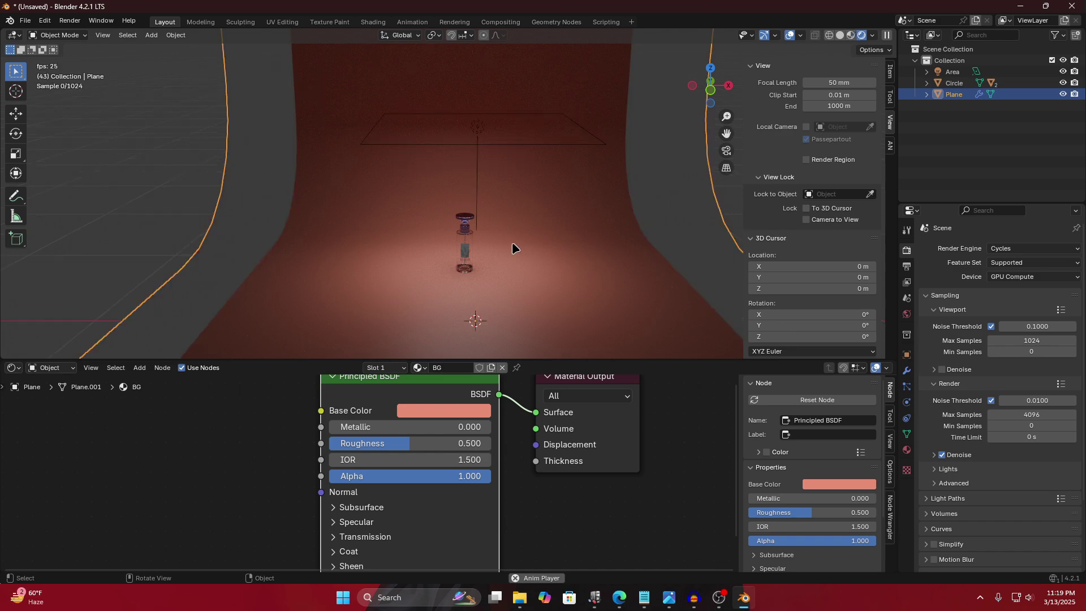
scroll(512, 244, up, 6)
scroll(512, 181, down, 3)
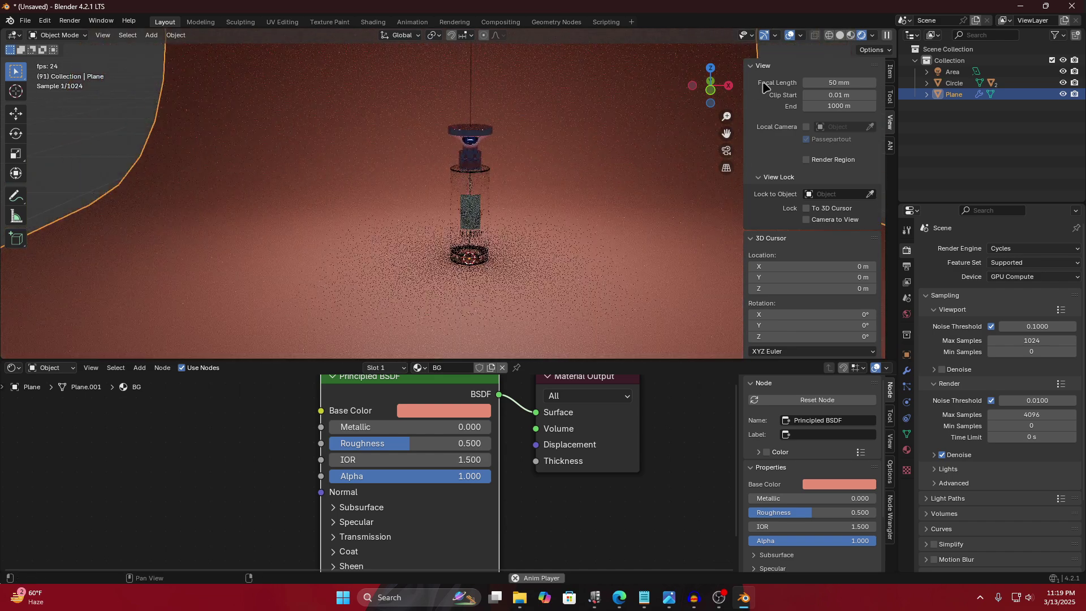
click(850, 35)
scroll(561, 186, down, 2)
scroll(561, 182, down, 2)
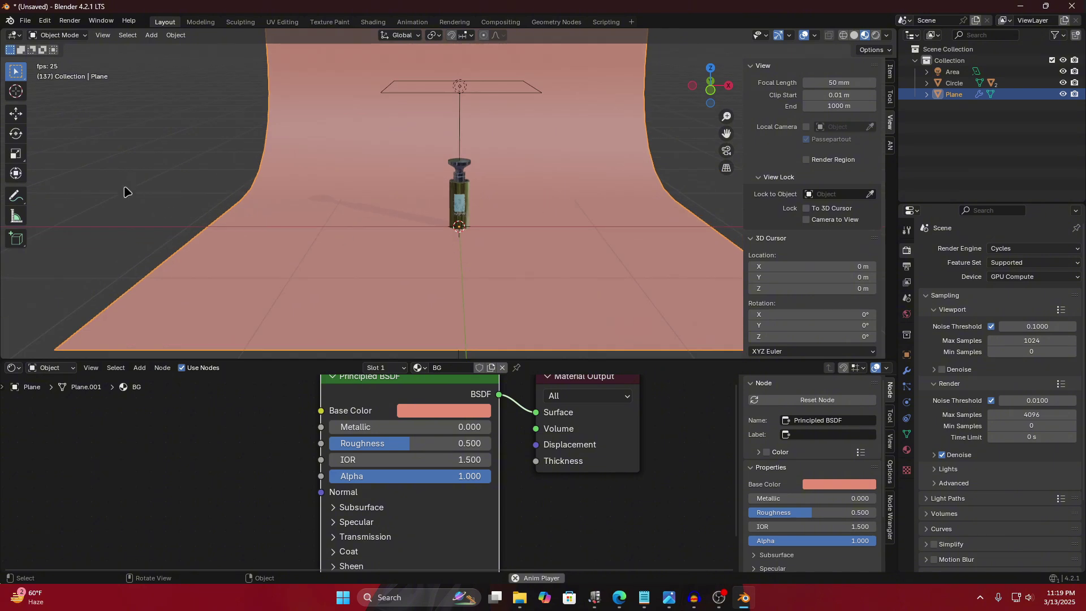
click(140, 189)
click(502, 256)
scroll(526, 202, up, 3)
scroll(521, 205, down, 3)
scroll(521, 209, up, 2)
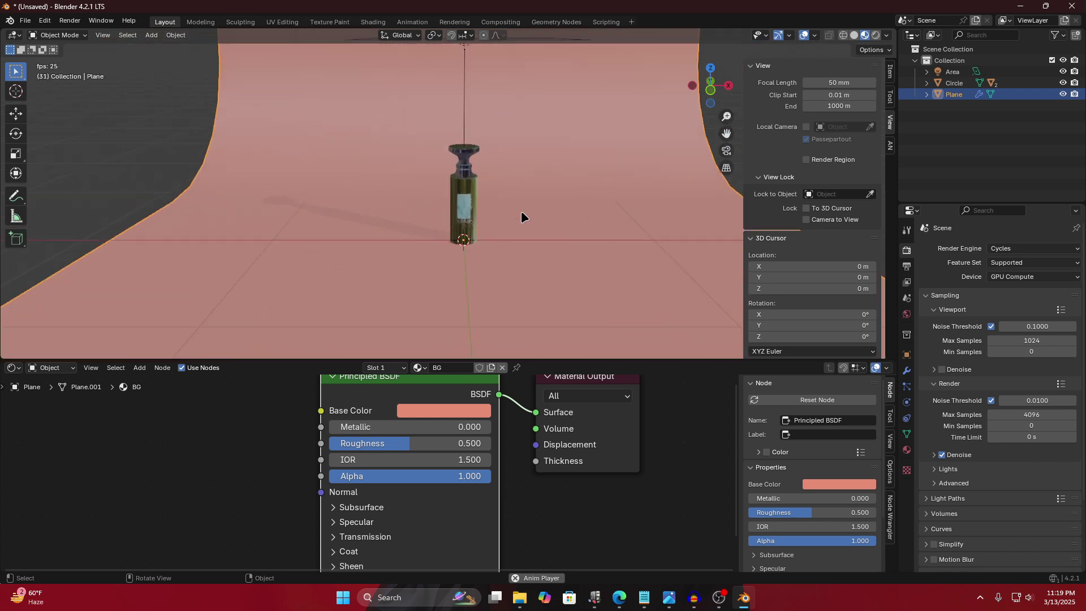
Add a camera to the scene from the front view and raise it about 0.857 m along Z.
scroll(509, 221, down, 3)
click(697, 188)
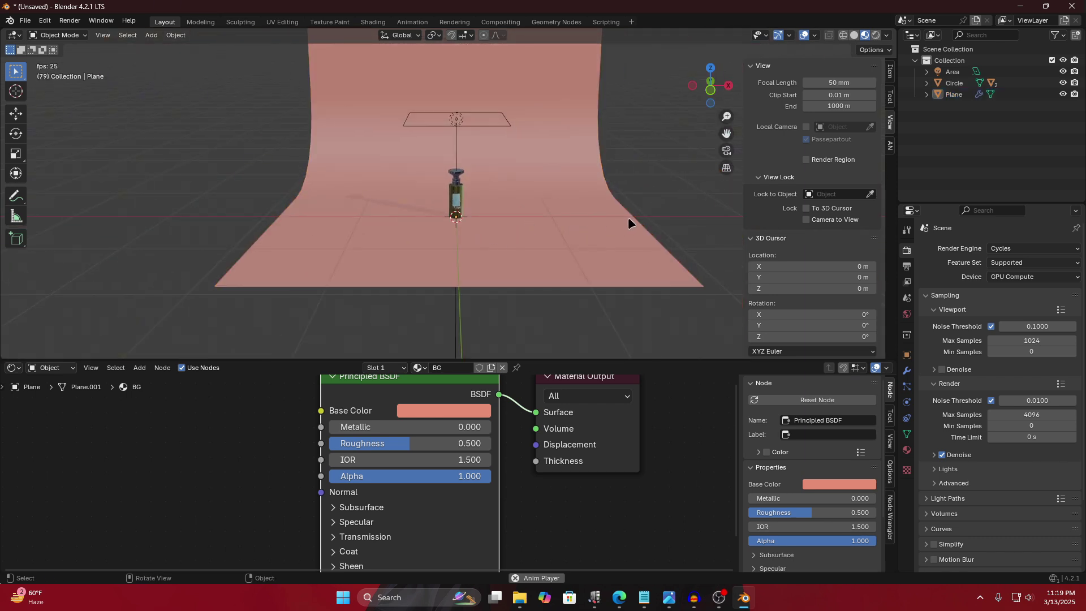
middle_drag(660, 203, 616, 199)
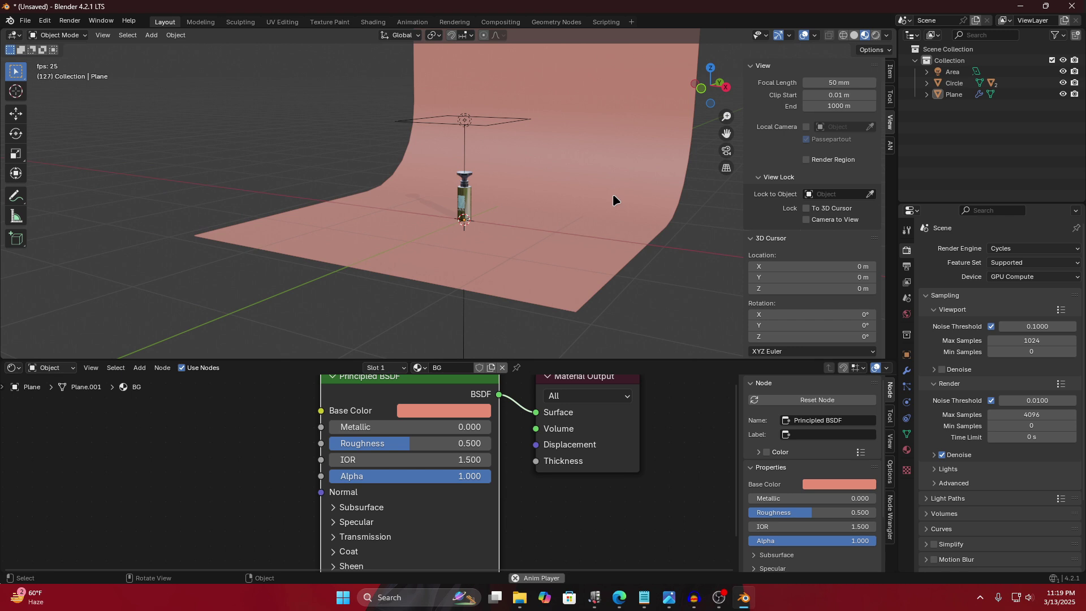
key(KP_1)
scroll(528, 222, up, 2)
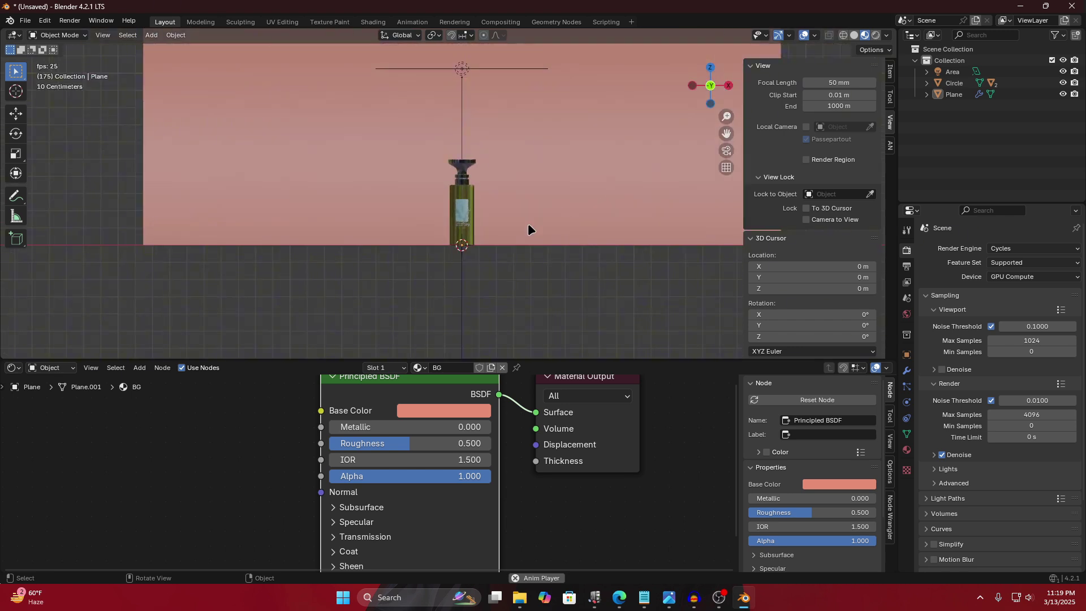
key(shift+a)
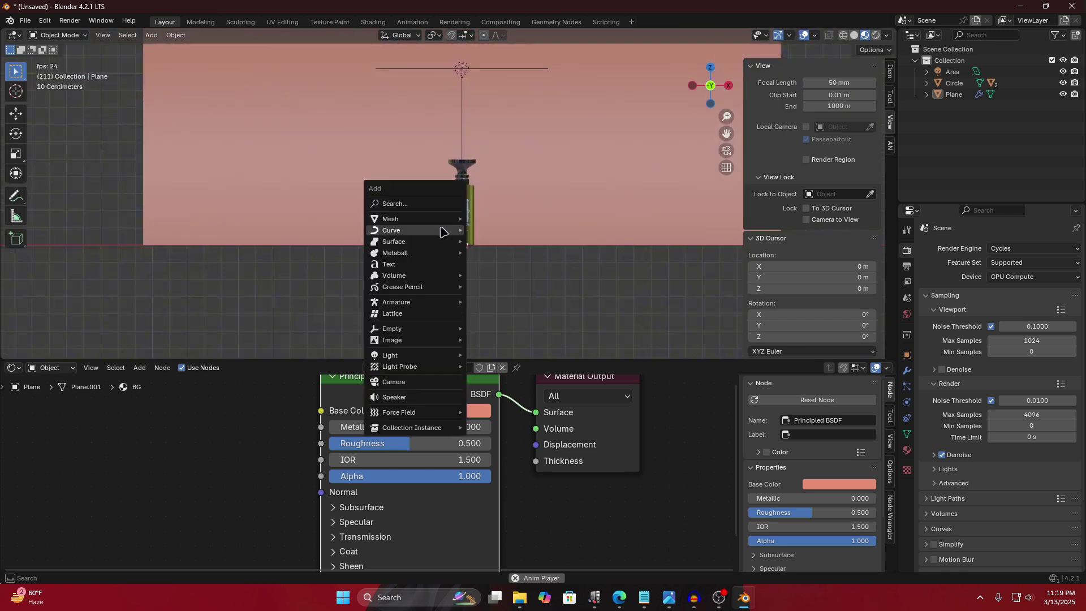
click(411, 382)
key(g)
key(z)
click(456, 136)
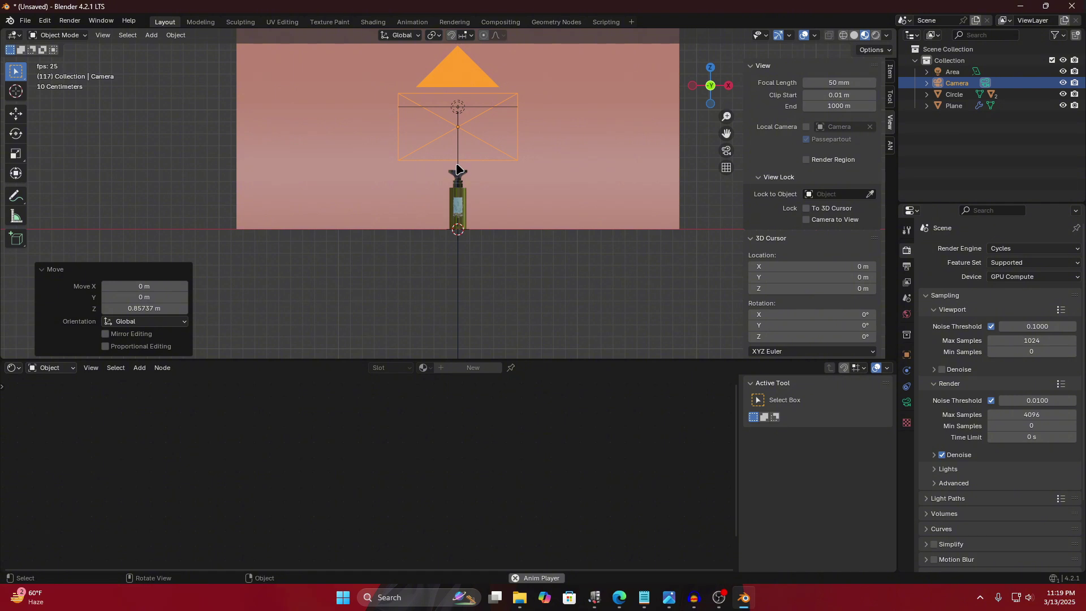
Look through the new camera with Camera to View locked, and frame it closer on the bottle.
key(ctrl+KP_0)
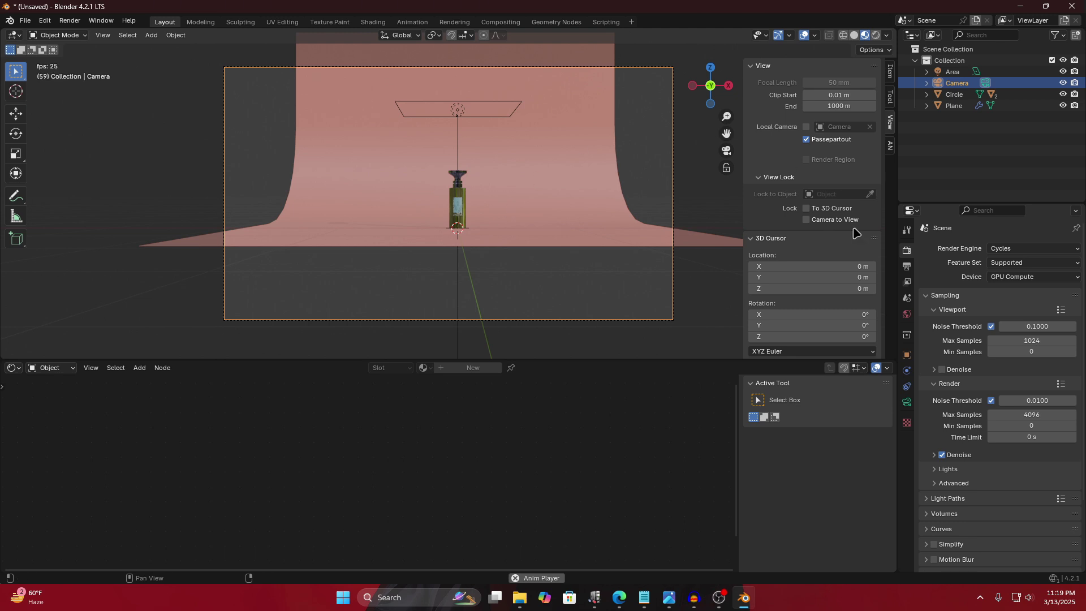
click(808, 220)
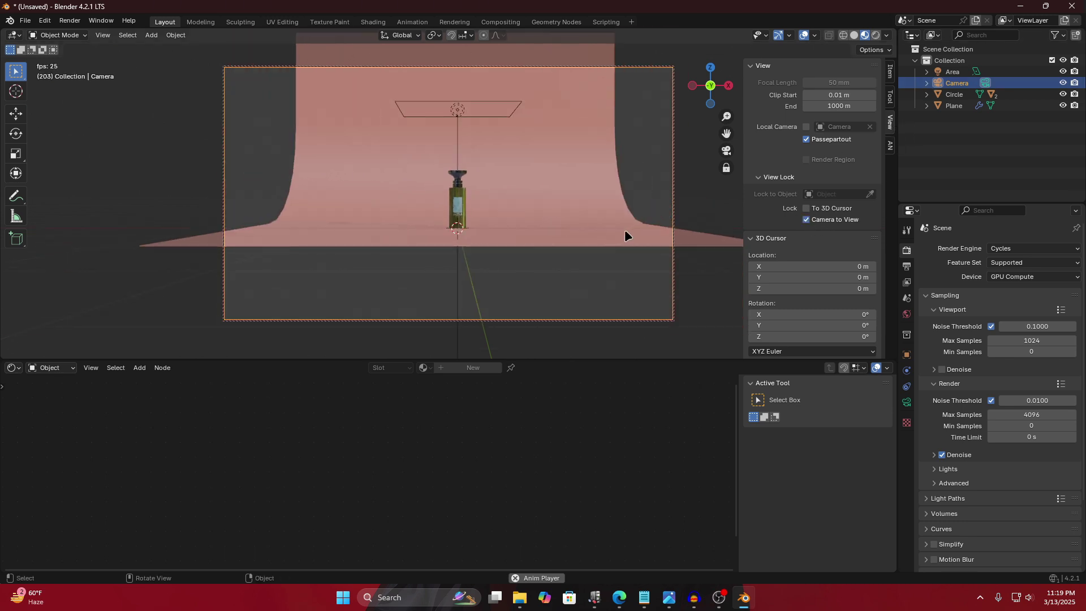
ctrl+middle_drag(624, 236, 597, 155)
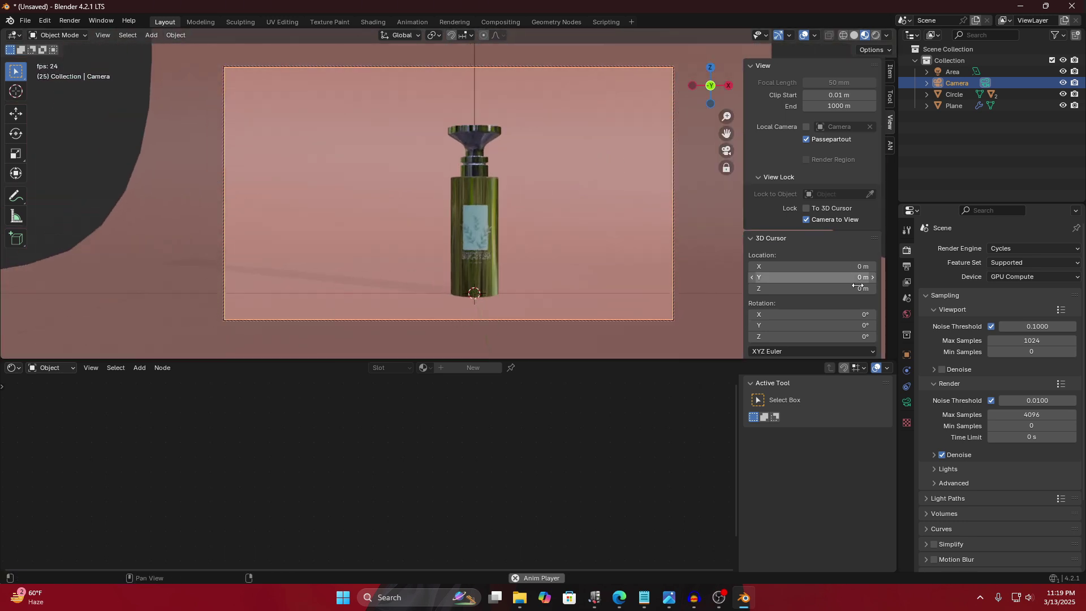
Set the render resolution to 1080 × 1920 px and enlarge the 3D viewport for the portrait frame.
click(906, 266)
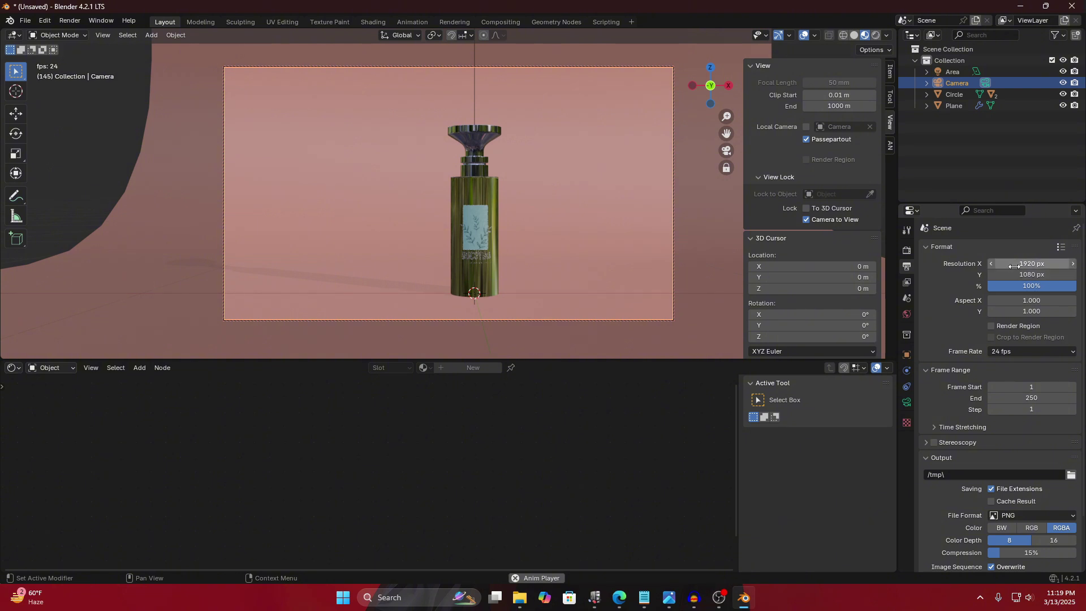
click(1016, 265)
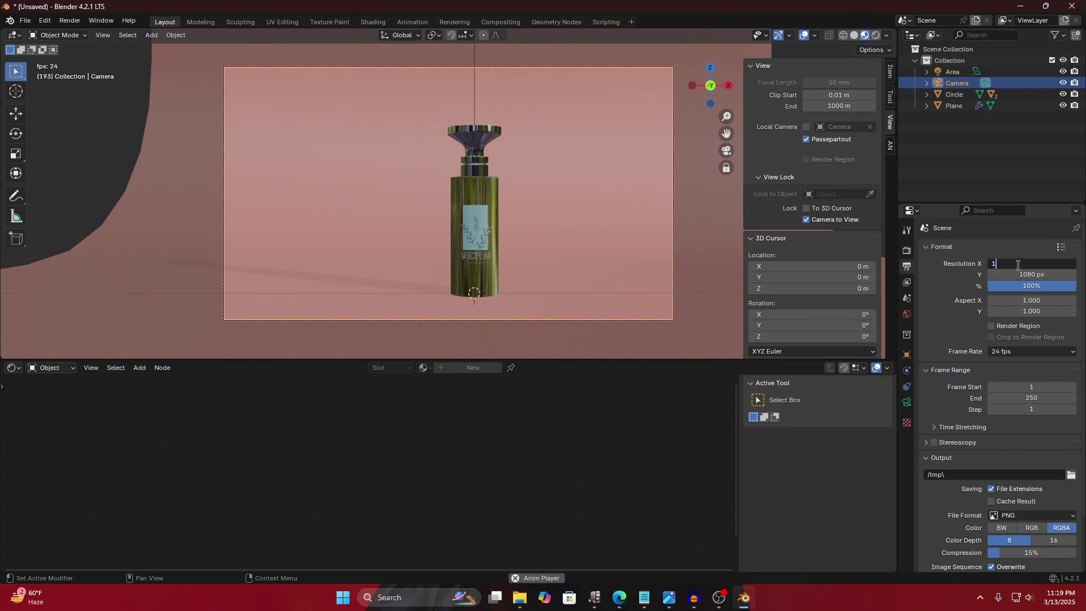
key(Return)
click(1022, 276)
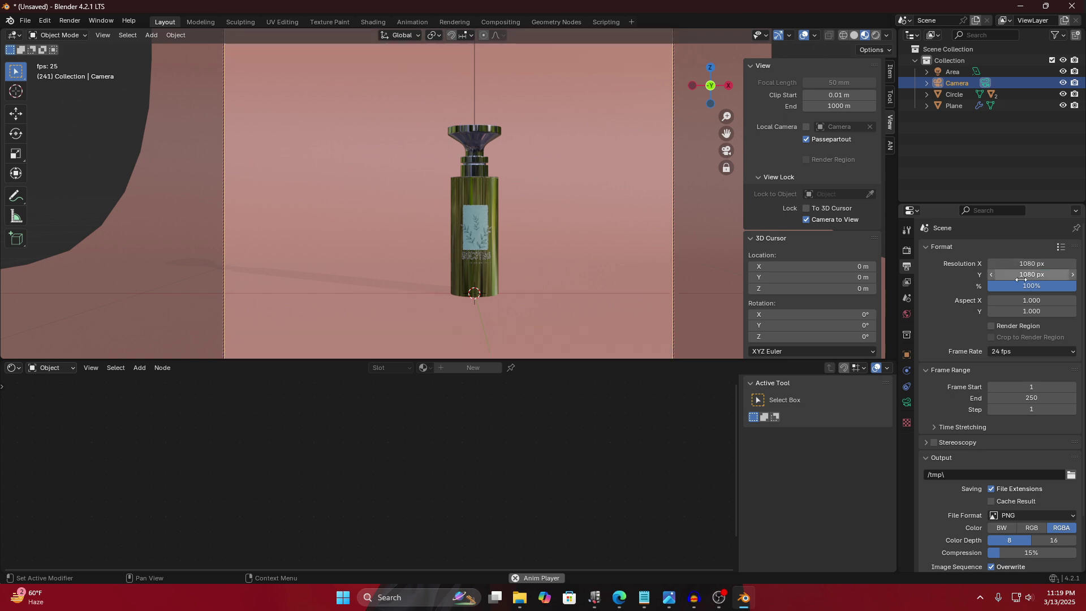
text(1920)
key(Return)
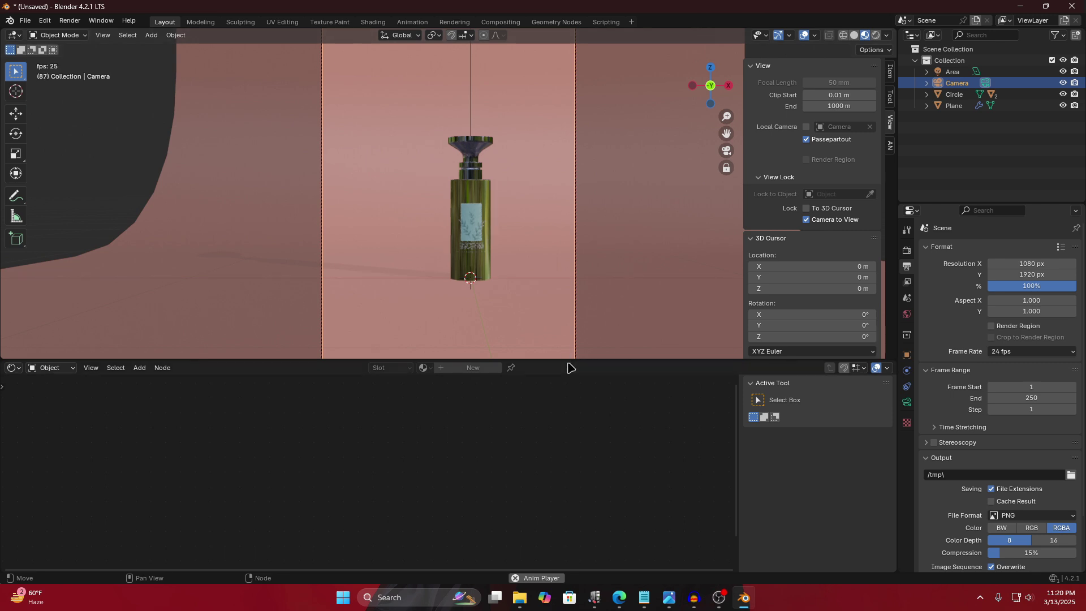
drag(568, 361, 568, 493)
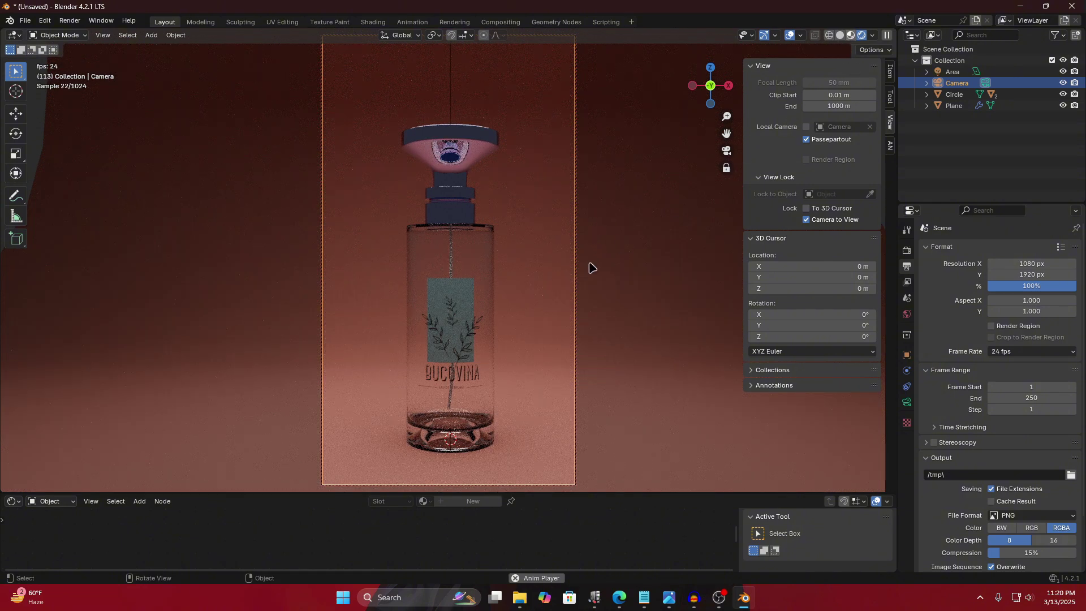
In material preview, bring the bottle forward away from the backdrop and shift the camera about 2.9 m along Y to frame it.
key(z)
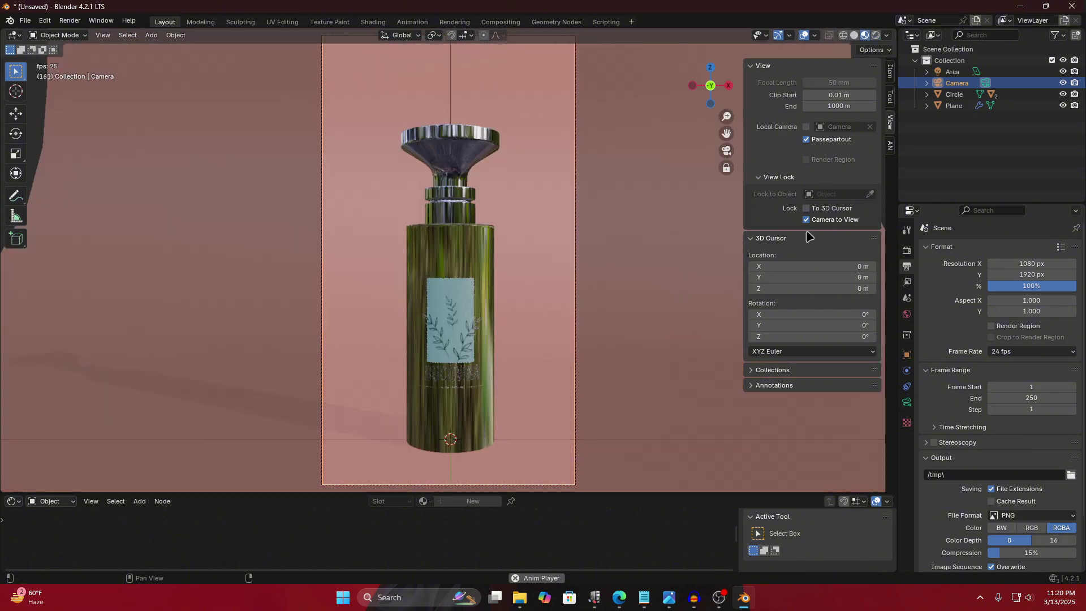
click(613, 273)
key(KP_1)
scroll(610, 274, down, 5)
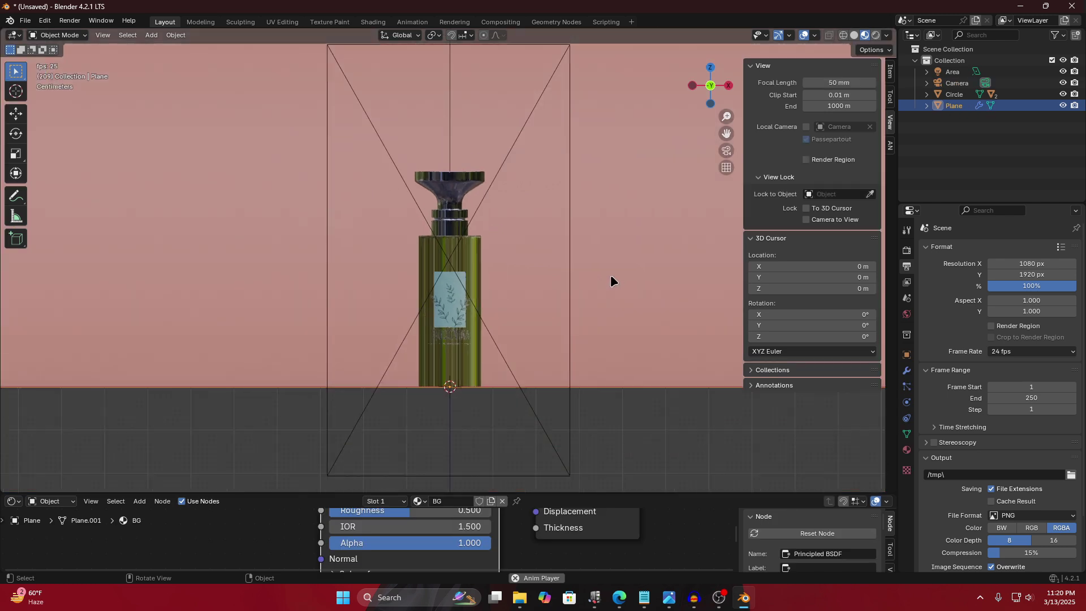
scroll(593, 280, up, 4)
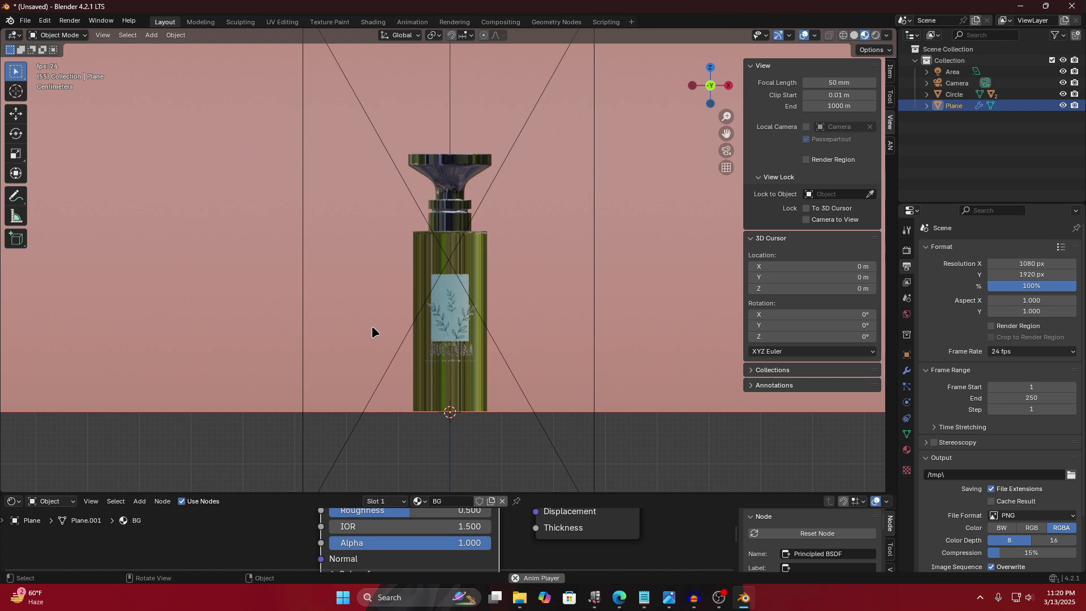
middle_drag(389, 426, 532, 371)
key(ctrl+z)
key(KP_0)
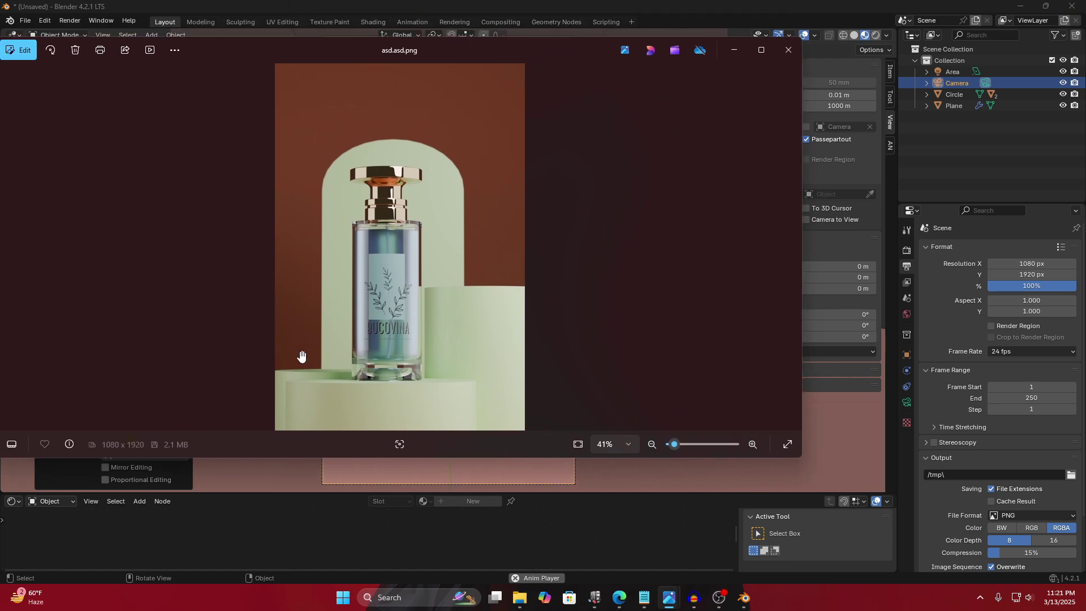
Consult the reference render asd.asd.png and add a mesh cylinder scaled uniformly to 0.265.
drag(474, 60, 124, 108)
key(alt+Tab)
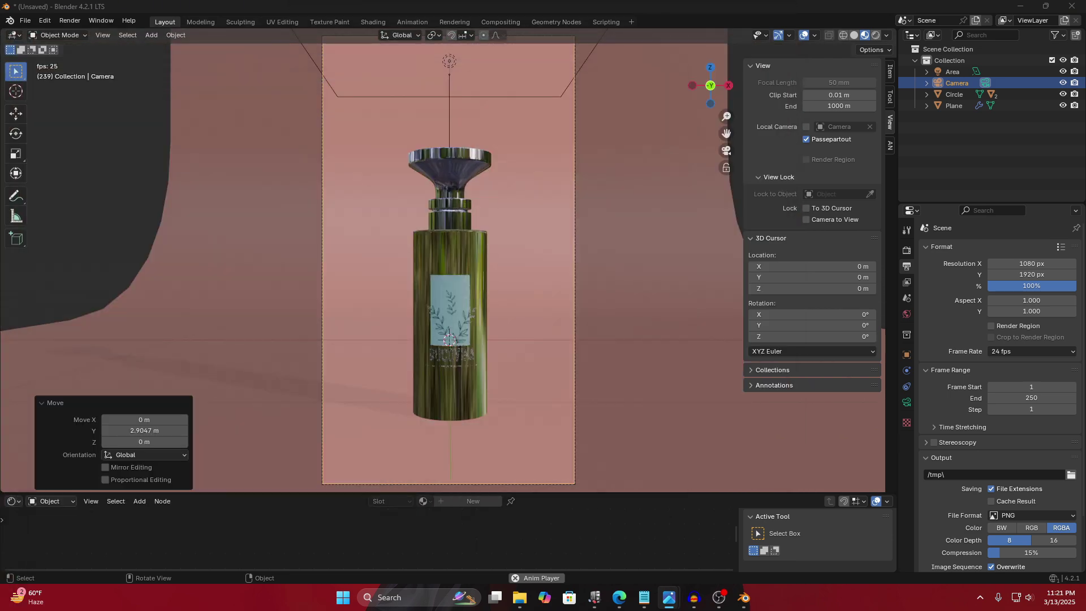
click(369, 177)
middle_drag(371, 176, 314, 269)
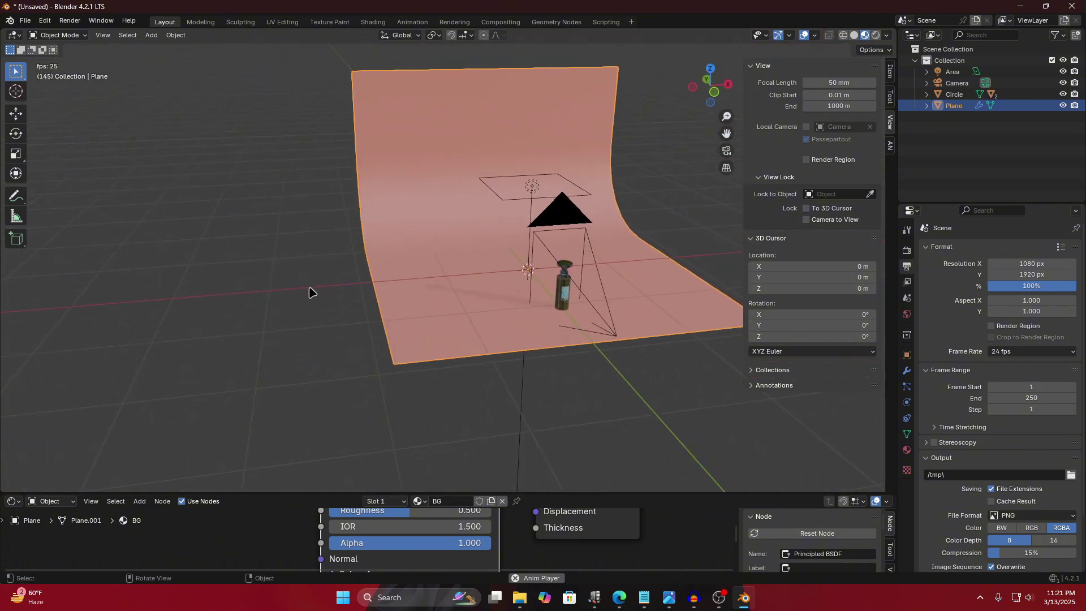
scroll(364, 289, up, 4)
key(shift+a)
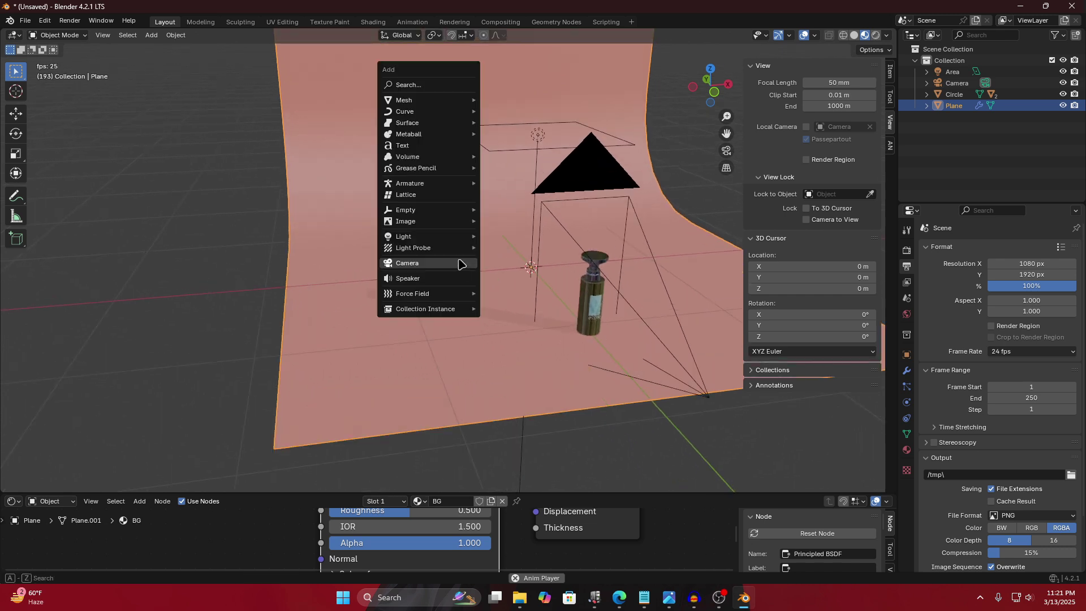
mouse_move(438, 101)
click(520, 160)
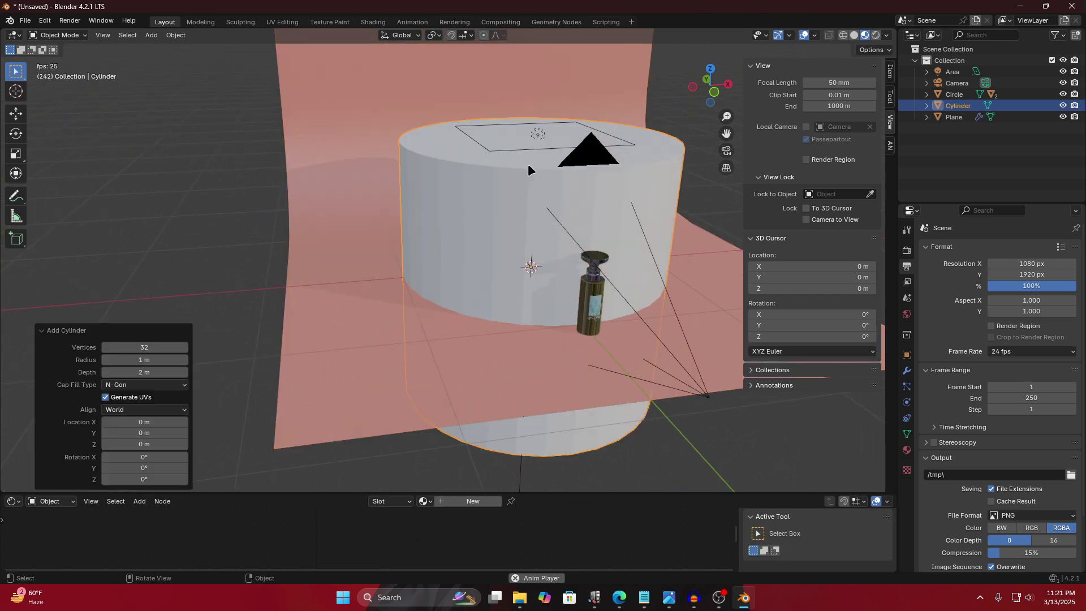
key(s)
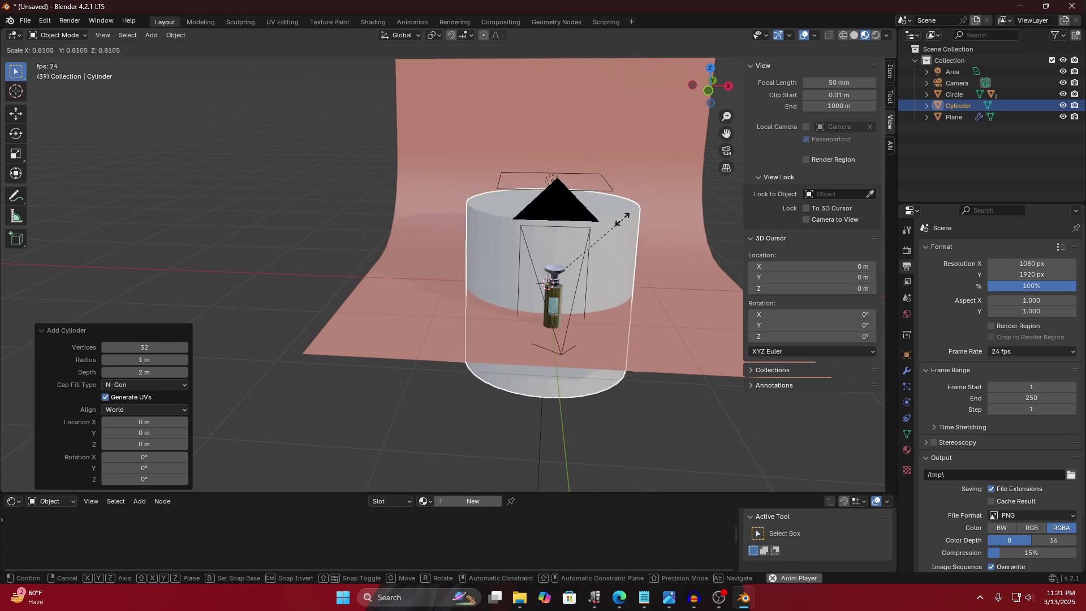
click(565, 261)
Raise the cylinder about 0.325 m along Z and scale its height to 0.876.
scroll(575, 263, up, 5)
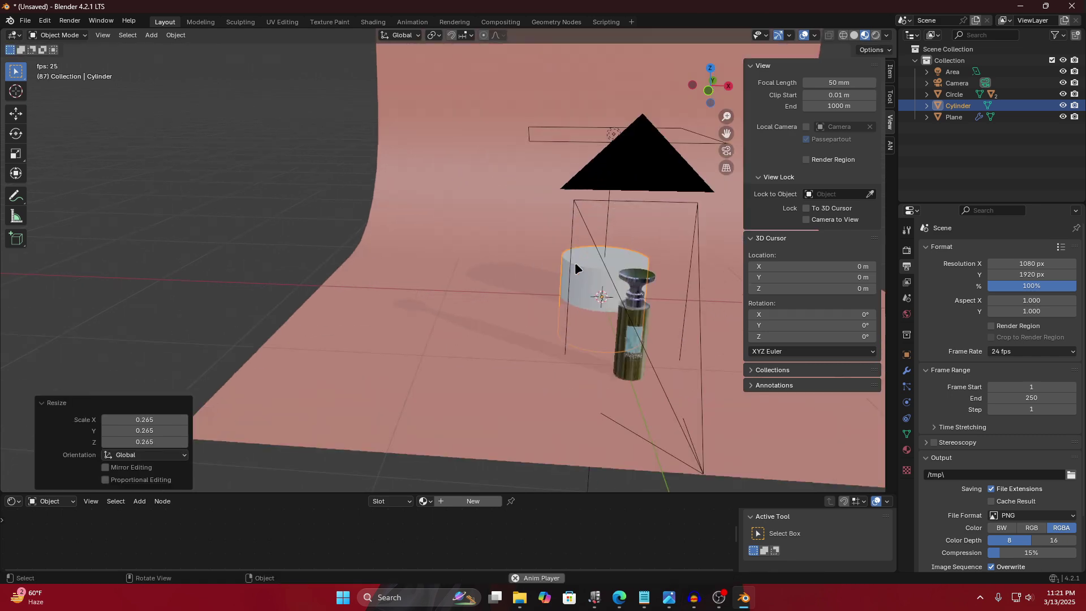
shift+middle_drag(565, 219, 468, 231)
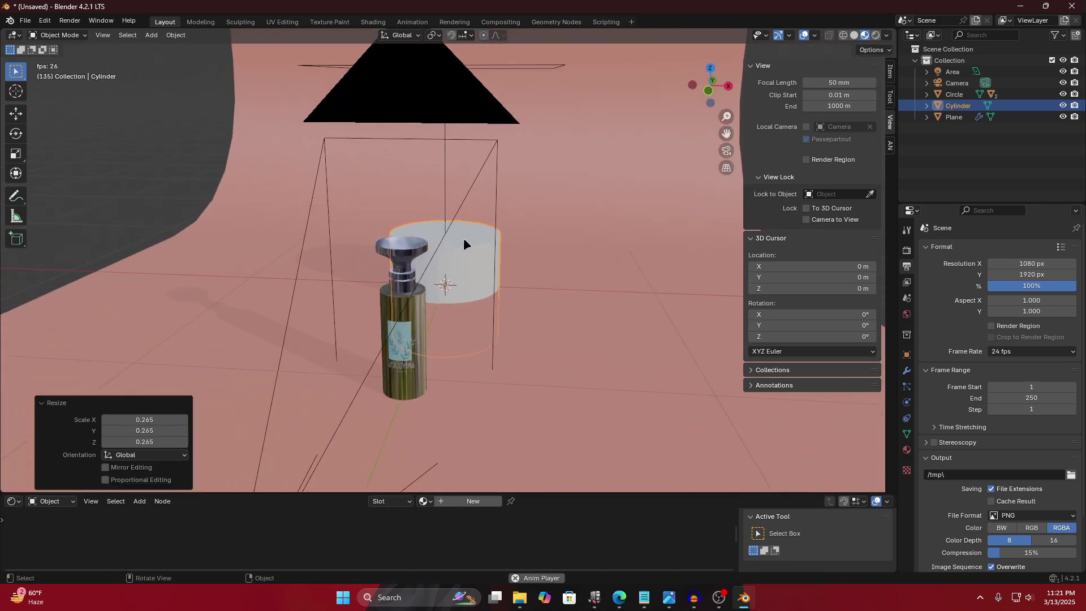
key(g)
key(z)
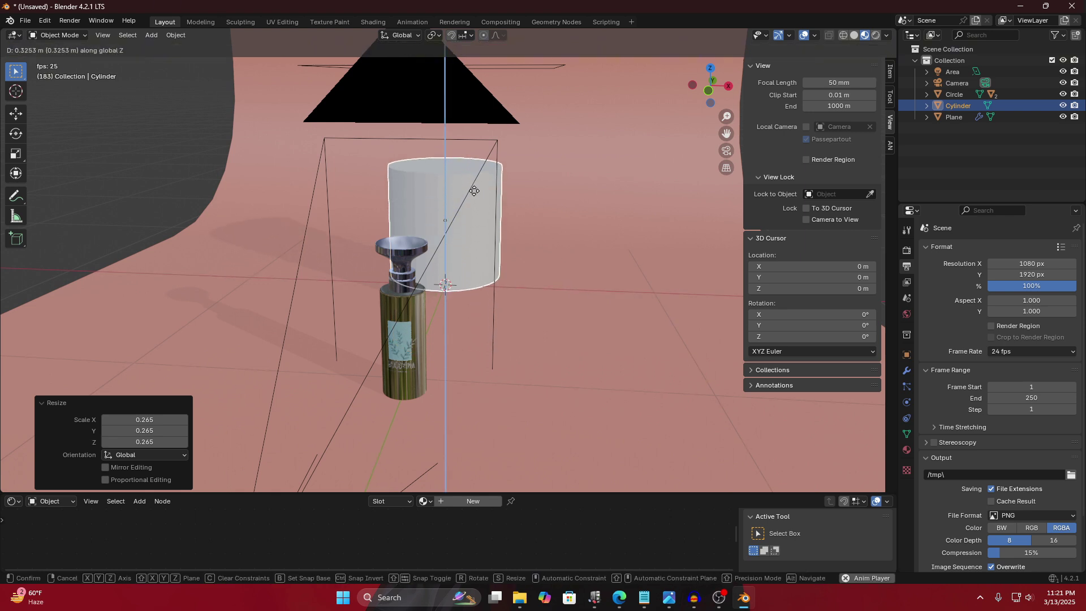
click(481, 235)
key(s)
key(z)
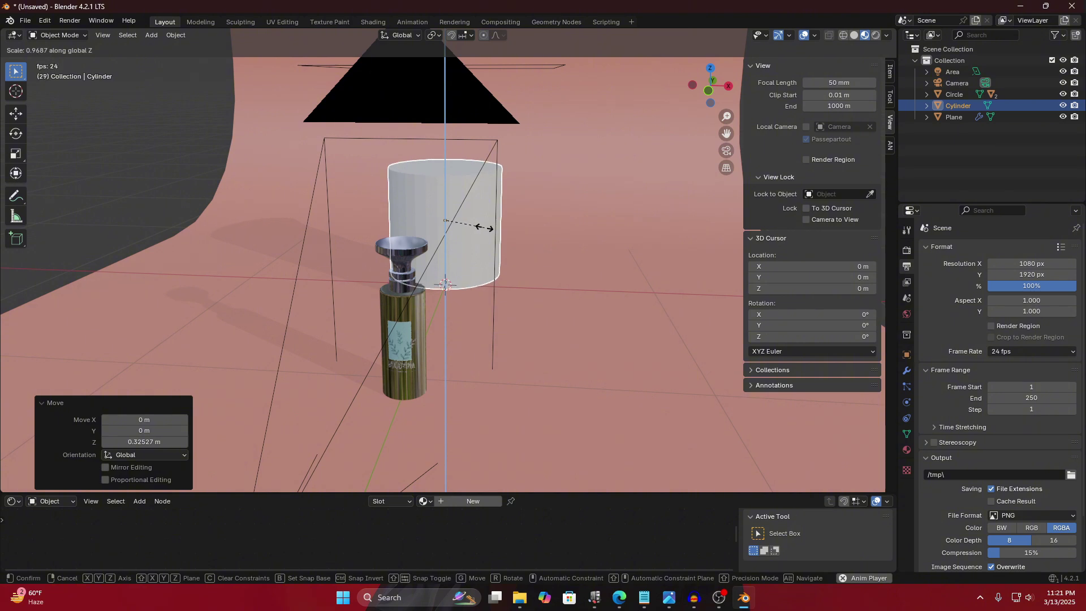
click(480, 225)
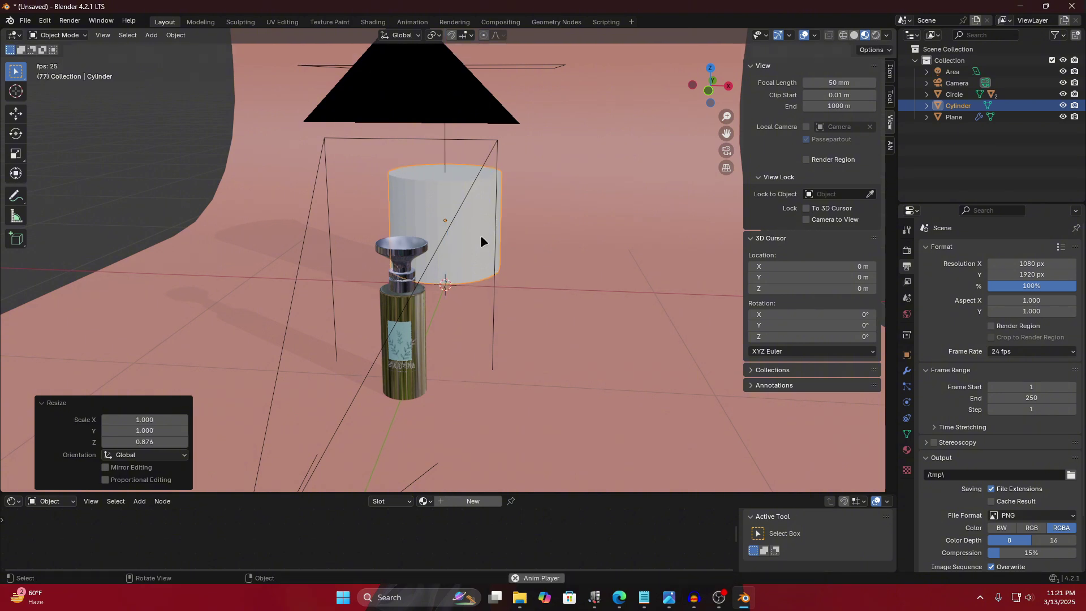
Lower the cylinder by 0.089 m along Z onto the backdrop floor.
middle_drag(480, 235, 477, 236)
key(g)
key(z)
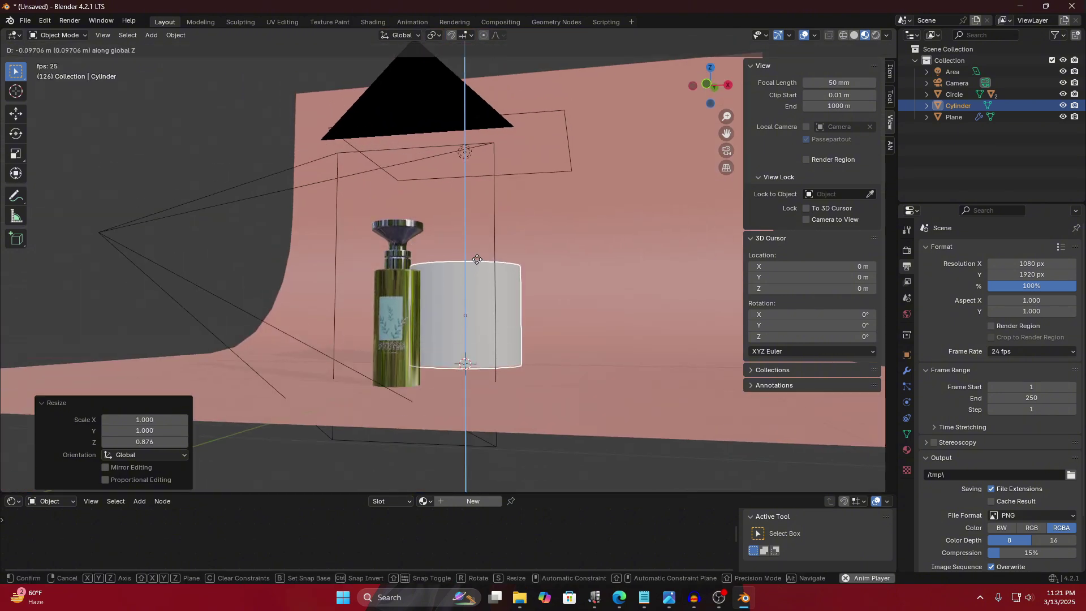
click(478, 255)
Move the cylinder back along Y behind the bottle and apply Shade Auto Smooth at 30°.
key(g)
key(y)
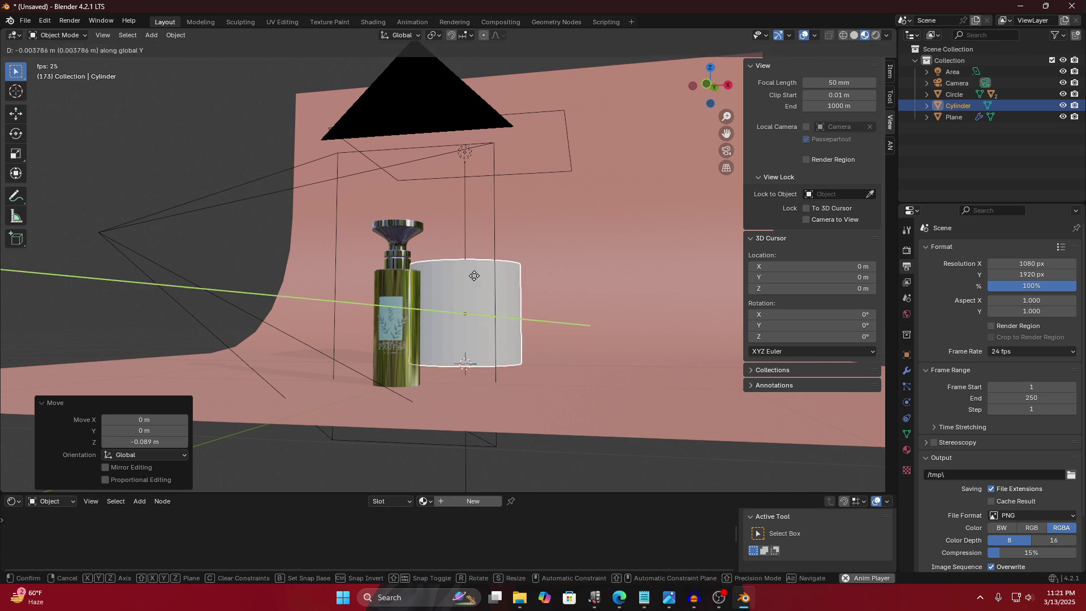
click(673, 302)
right_click(670, 299)
click(670, 298)
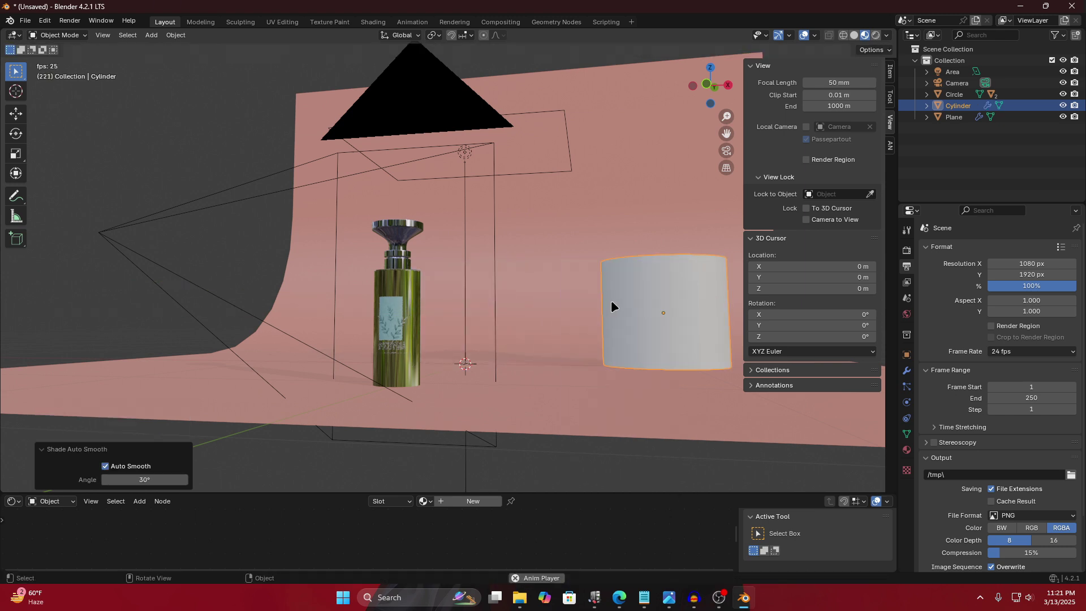
Duplicate the cylinder with an offset of about -0.645 m along X and scale the copy's height to 0.561.
middle_drag(612, 302, 557, 301)
key(shift+d)
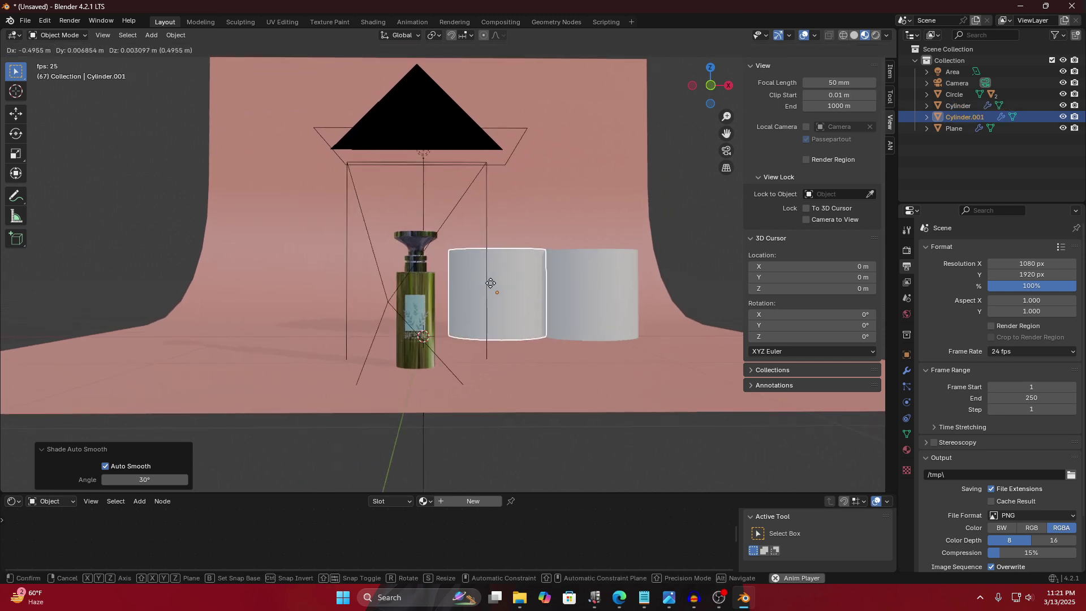
key(x)
click(527, 276)
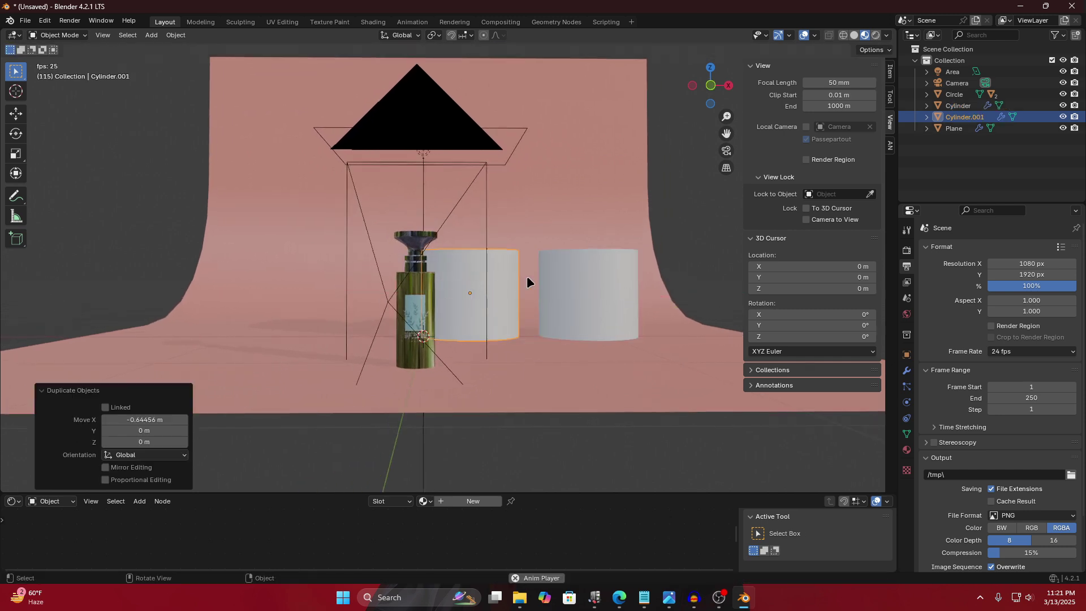
key(s)
key(z)
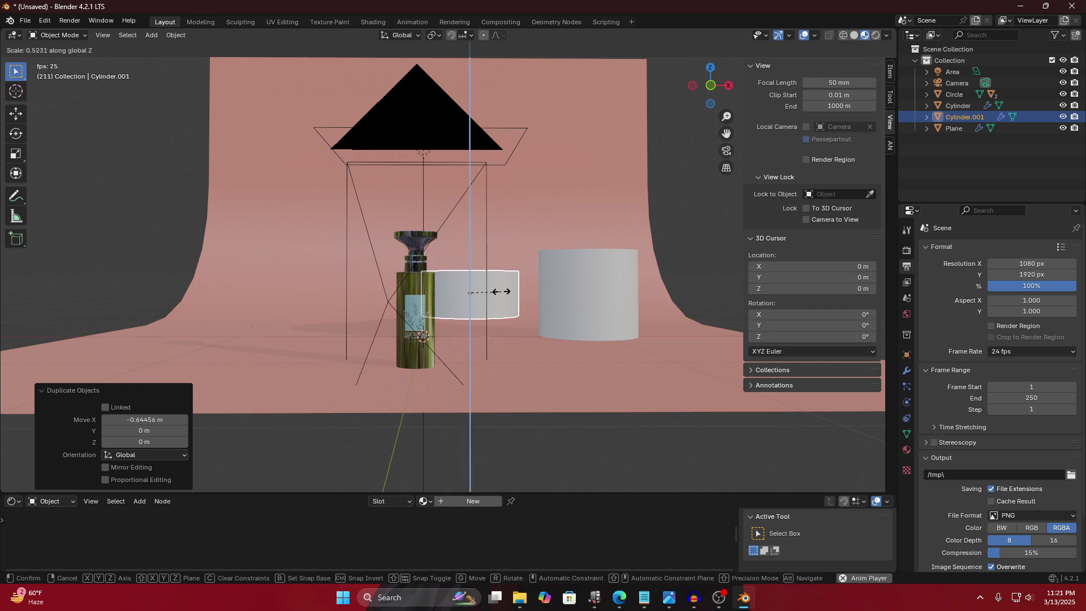
click(505, 291)
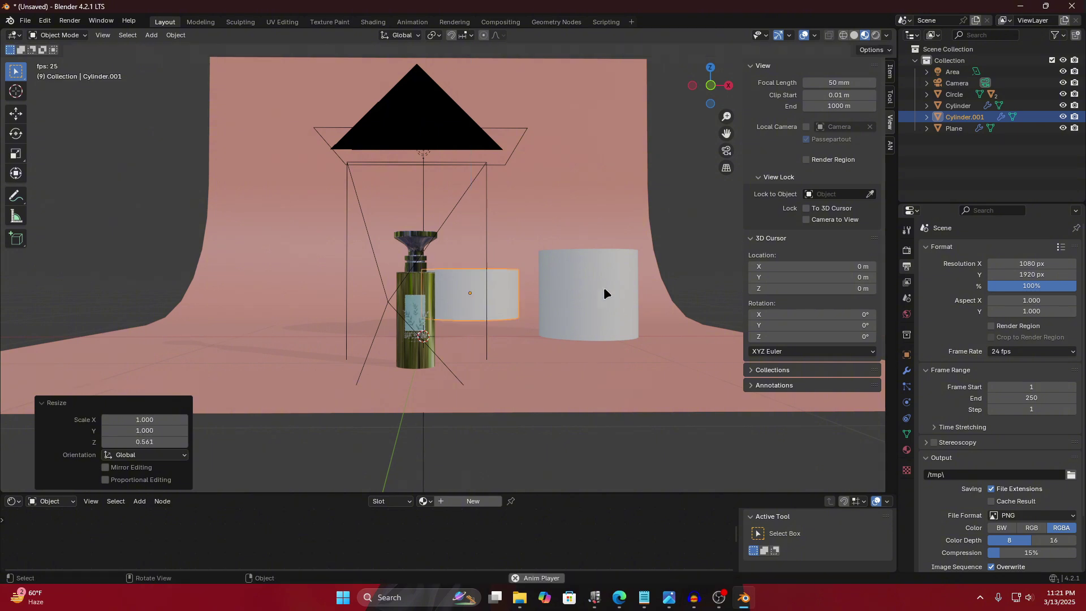
Duplicate the taller cylinder with an offset of about 0.607 m along X, placing the copy beside it.
click(608, 286)
key(shift+d)
key(y)
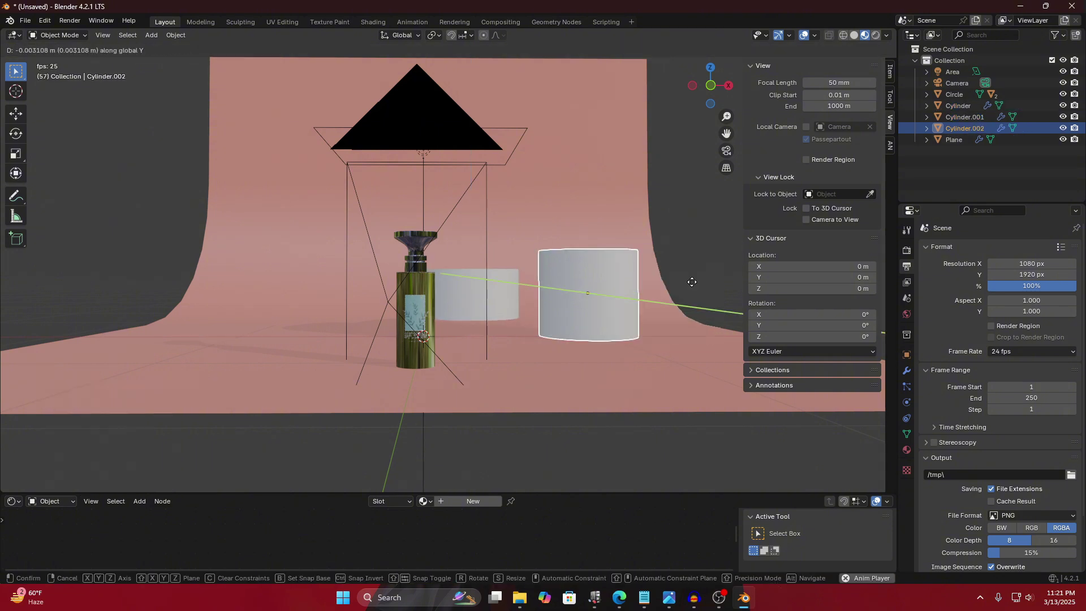
key(x)
click(673, 286)
middle_drag(673, 286, 500, 270)
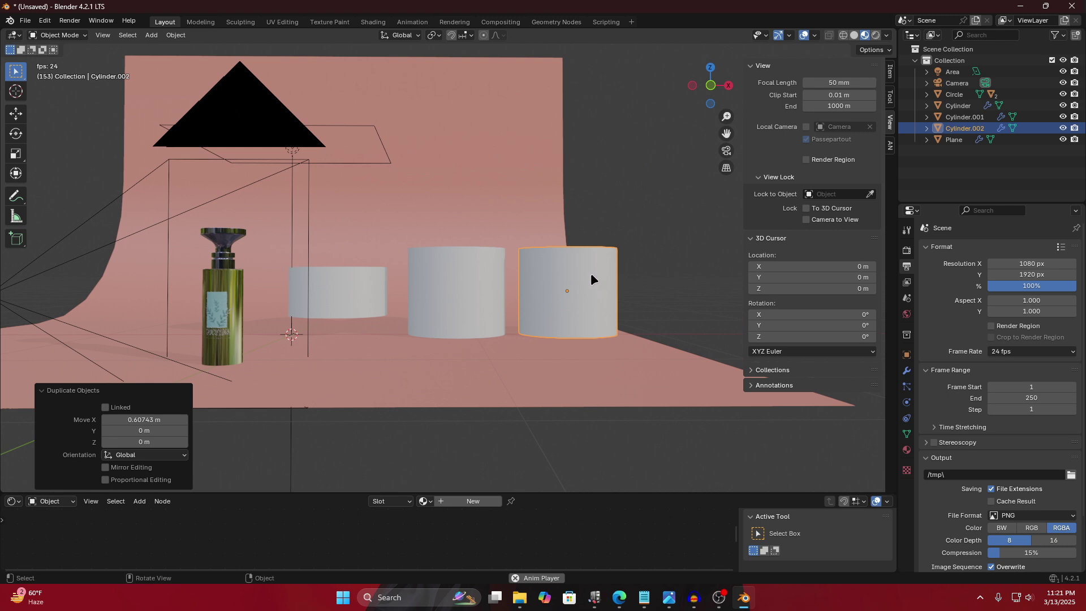
key(s)
key(y)
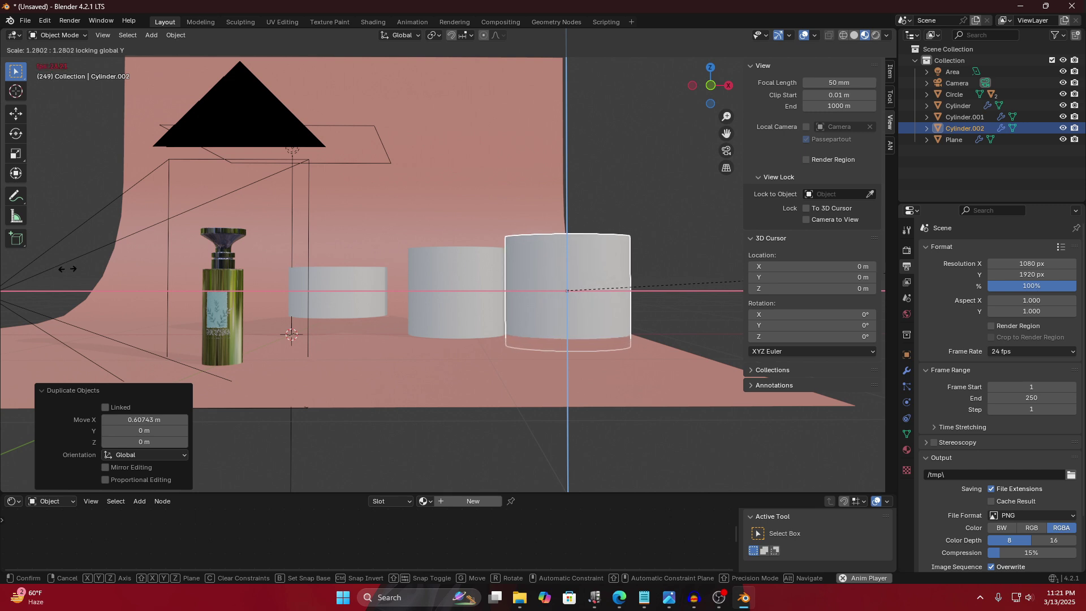
key(Escape)
scroll(455, 282, down, 2)
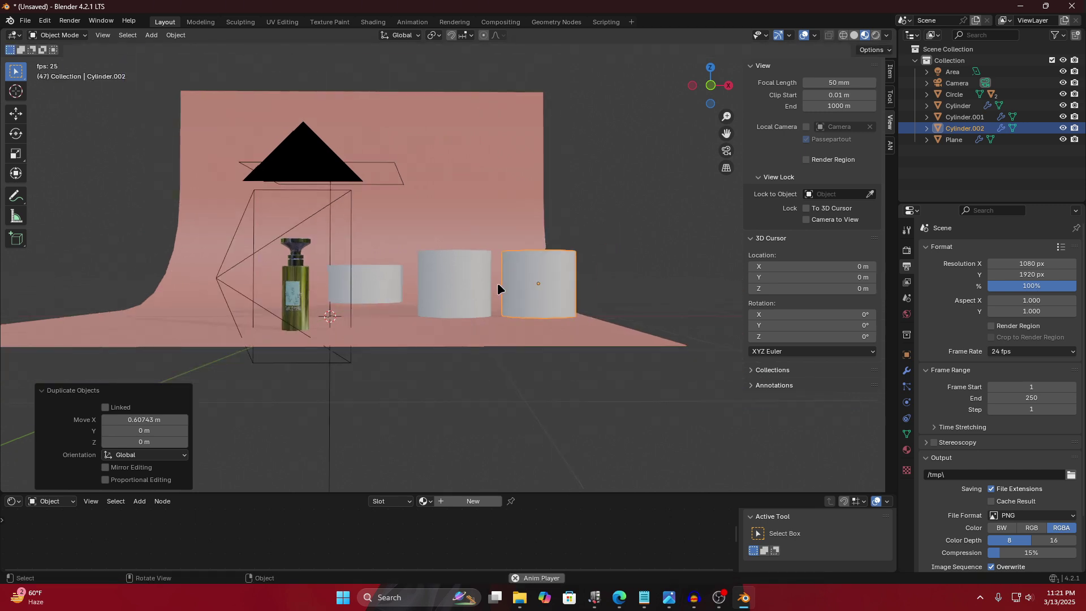
scroll(497, 289, up, 1)
Scale the middle cylinder by 1.517 along Z and raise it so its base rests on the backdrop floor.
click(467, 283)
key(s)
key(Escape)
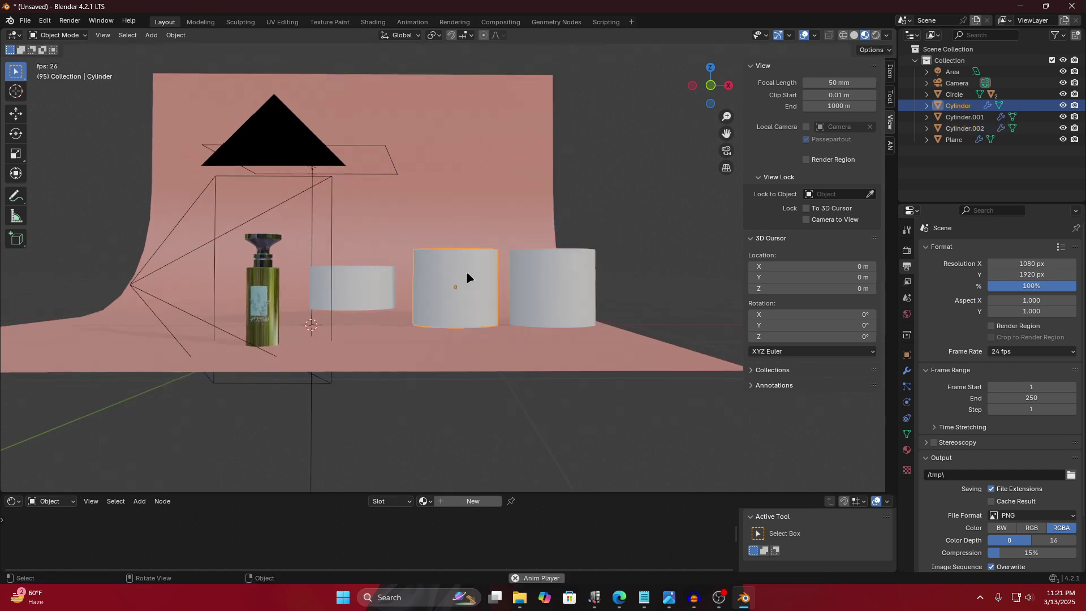
key(s)
key(z)
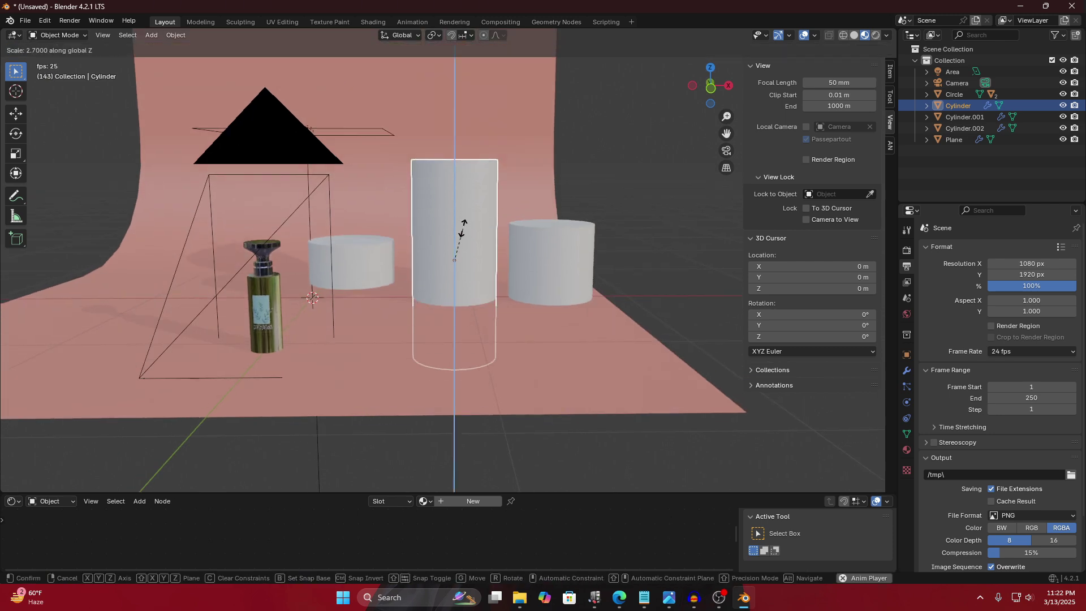
click(461, 235)
key(g)
key(z)
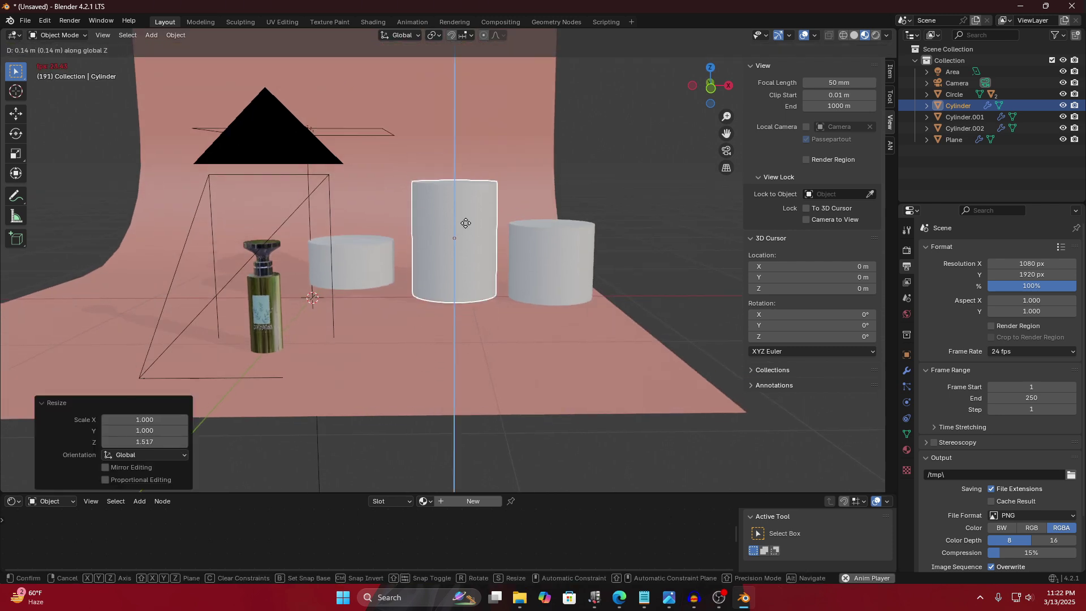
click(525, 237)
middle_drag(526, 237, 423, 295)
Lower the short cylinder behind the bottle along Z onto the backdrop floor.
click(381, 276)
key(g)
key(z)
click(385, 292)
Add a 2 m plane at the world origin and raise it about 1.023 m along Z.
key(shift+a)
mouse_move(433, 279)
click(478, 278)
key(g)
key(z)
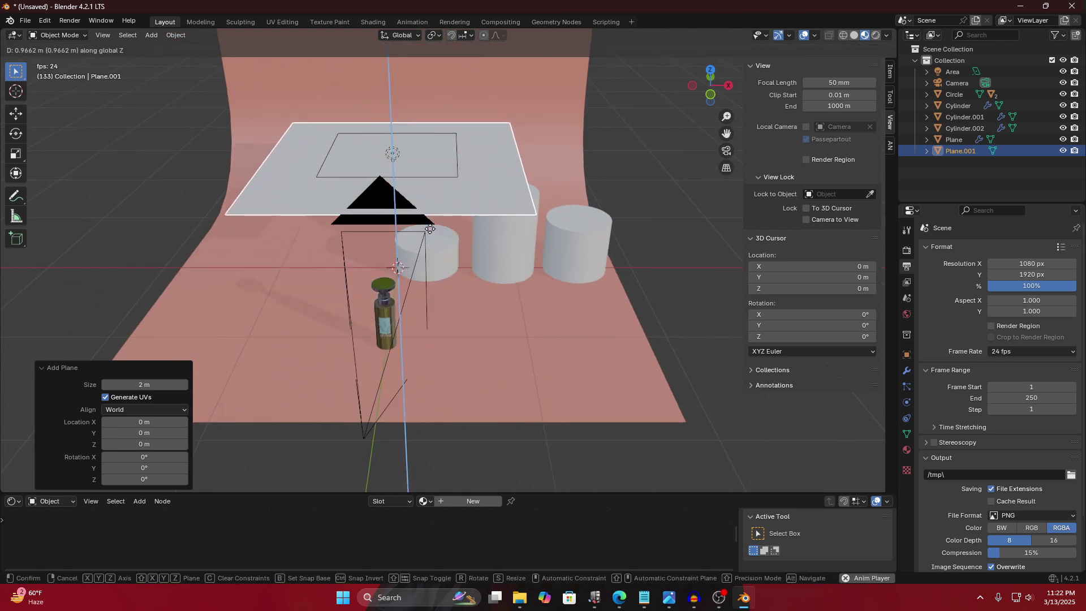
click(440, 219)
Scale the new plane to 0.505 along X.
middle_drag(441, 218, 408, 154)
scroll(412, 204, down, 3)
shift+middle_drag(416, 249, 452, 260)
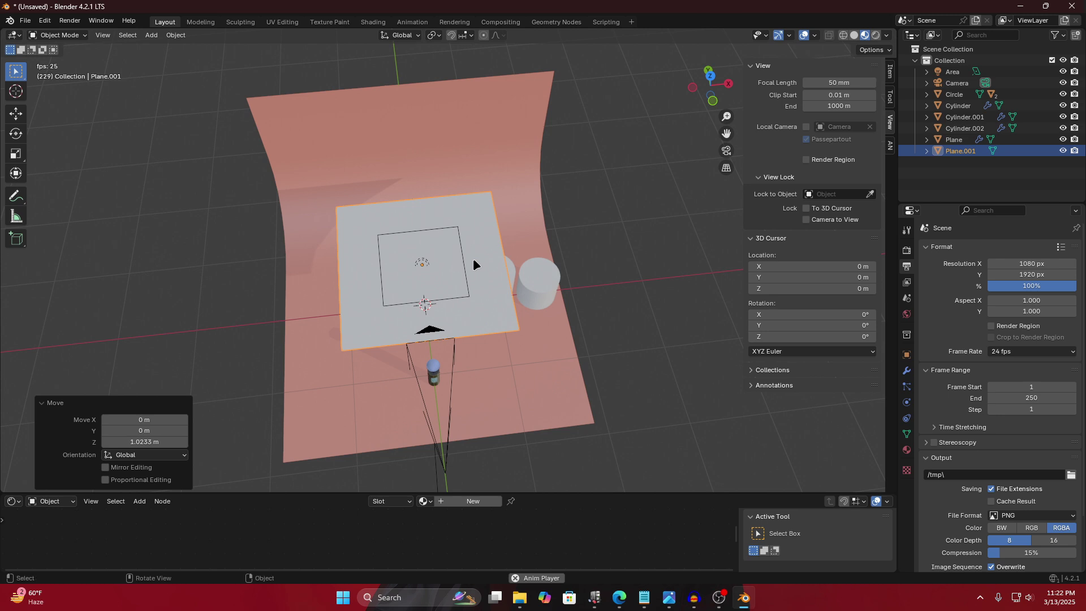
key(s)
key(x)
click(446, 254)
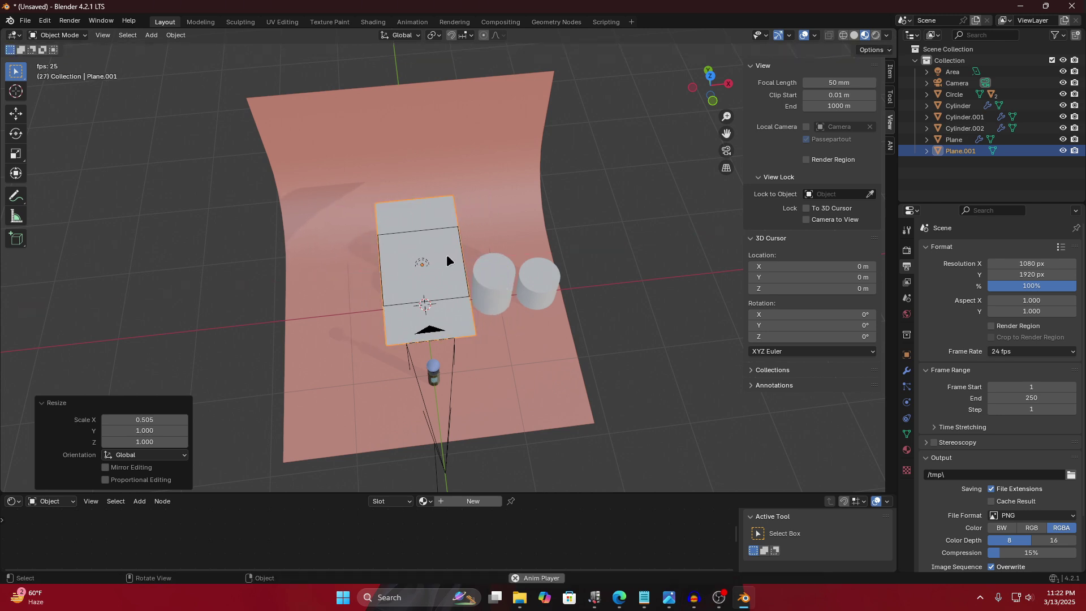
Rotate the plane 90° about X to stand it upright, and enter Edit Mode with its two top vertices selected.
key(r)
key(x)
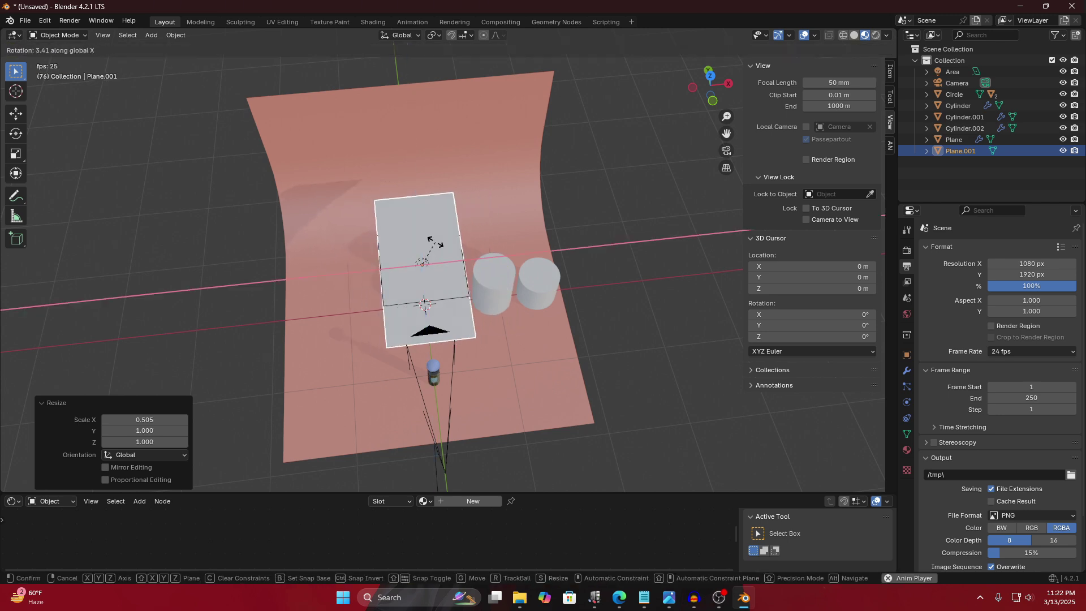
key(9)
key(0)
key(Return)
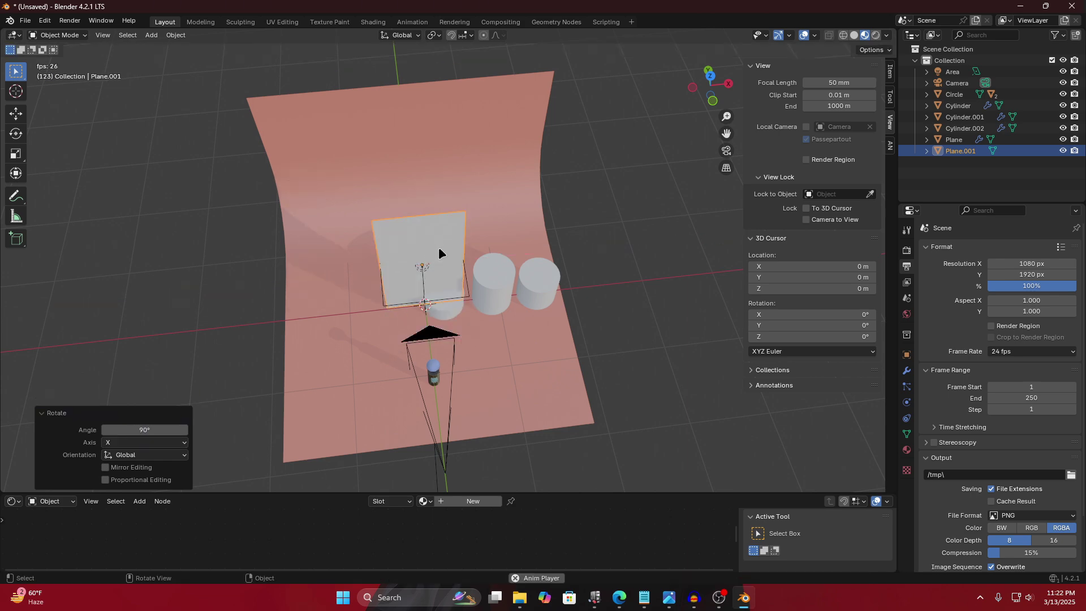
scroll(438, 247, up, 3)
middle_drag(419, 274, 413, 205)
scroll(399, 167, down, 2)
key(Tab)
scroll(399, 203, up, 2)
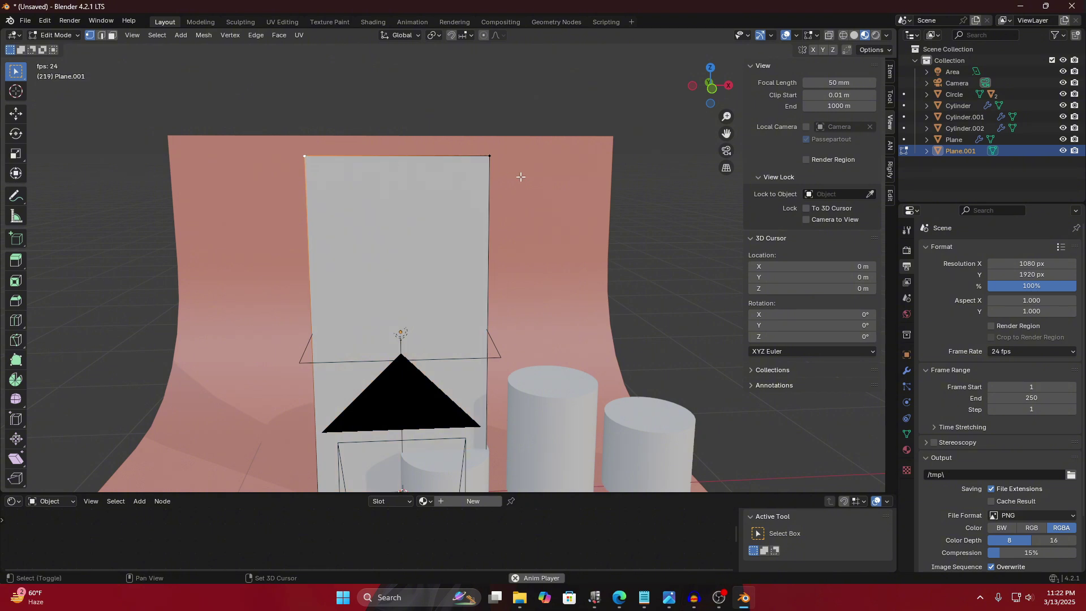
key(ctrl+b)
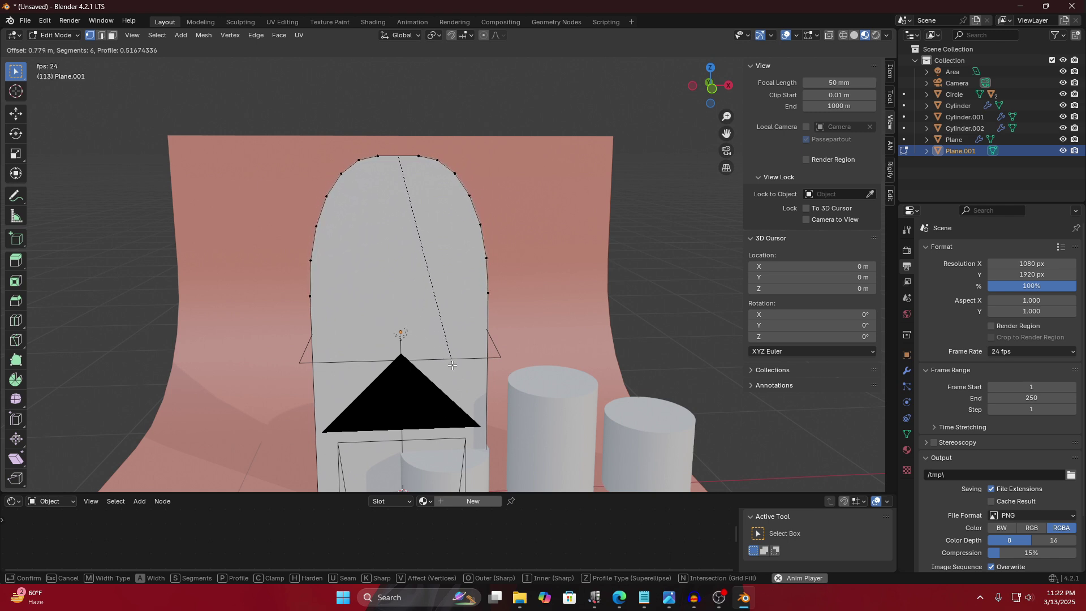
key(Escape)
key(s)
key(x)
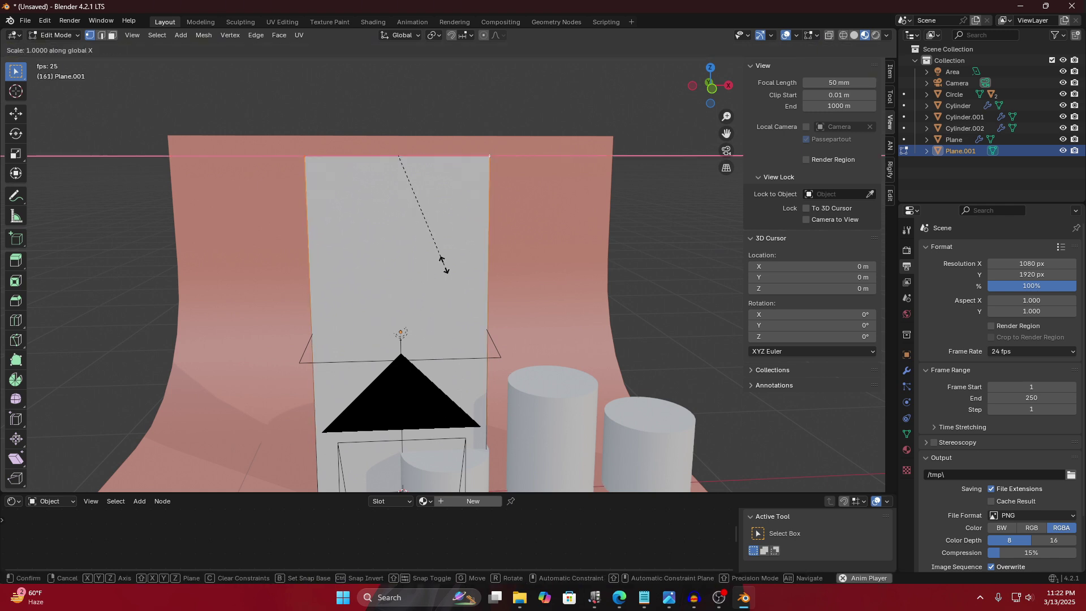
key(Escape)
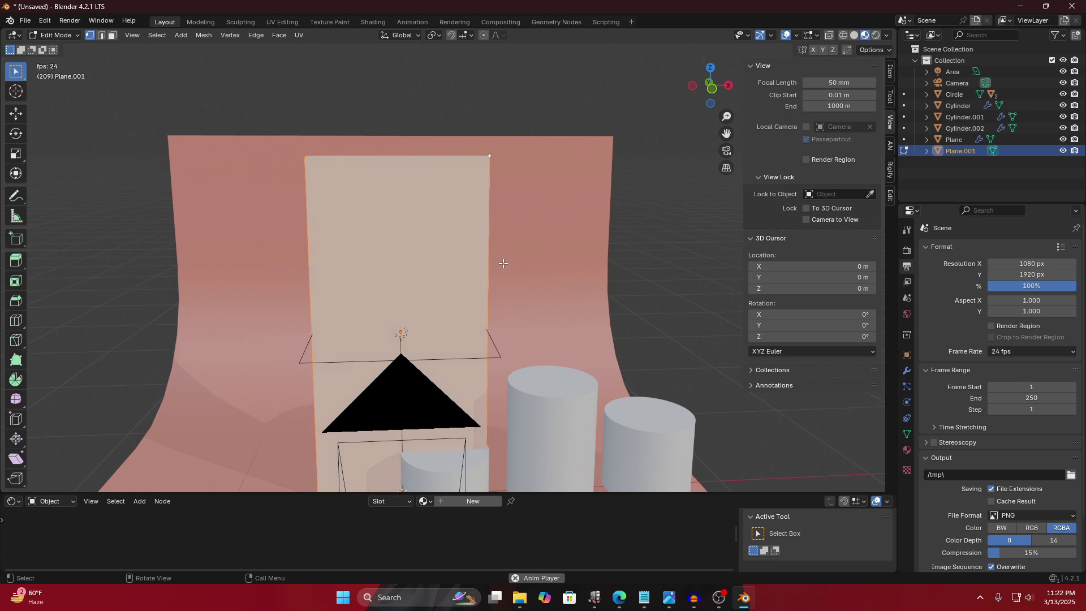
Widen the whole upright plane along X in Edit Mode.
key(s)
key(x)
click(541, 267)
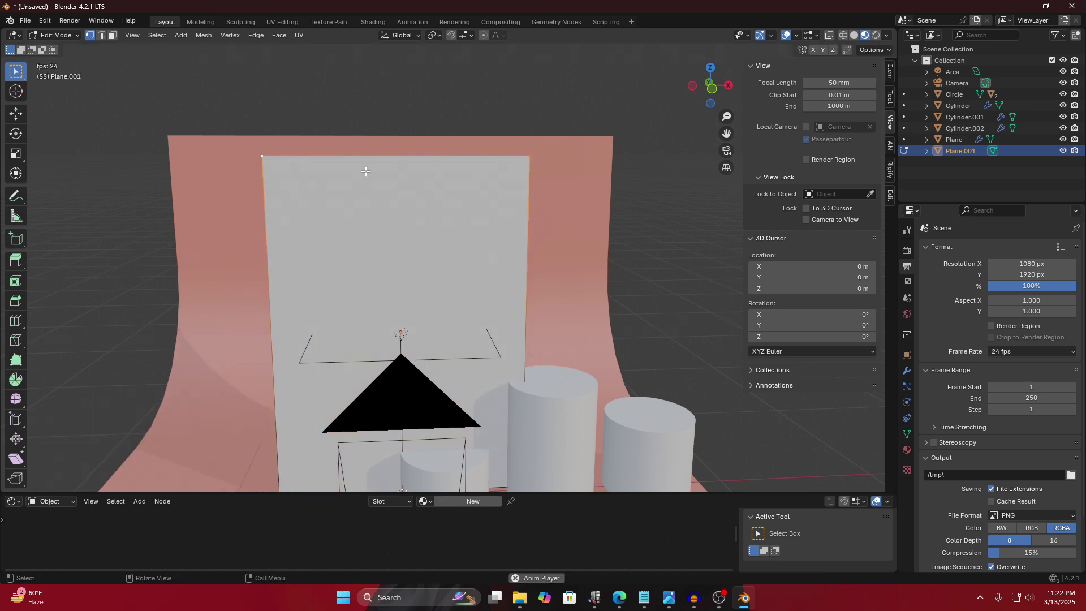
Bevel the plane's two top vertices with 10 segments into a rounded arch, return to Object Mode and deselect it.
key(ctrl+shift+b)
scroll(444, 242, up, 5)
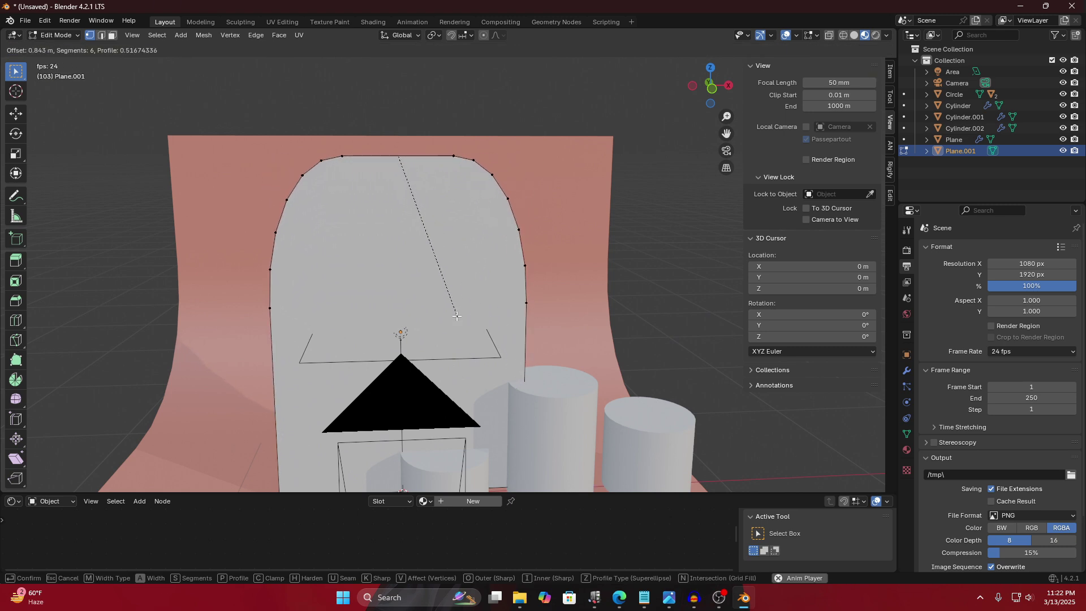
scroll(473, 318, up, 1)
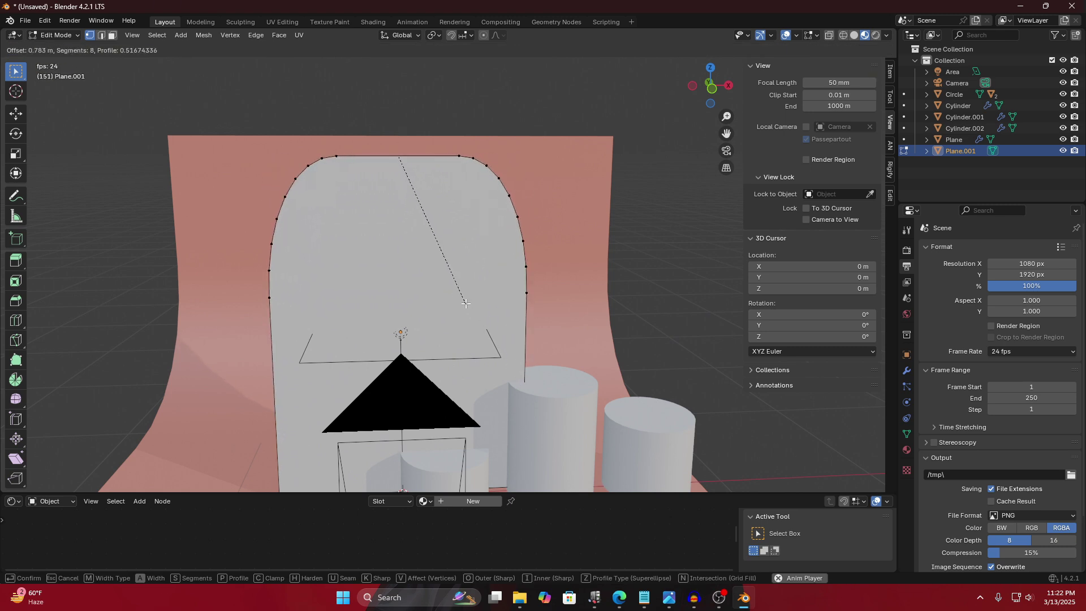
scroll(486, 339, up, 1)
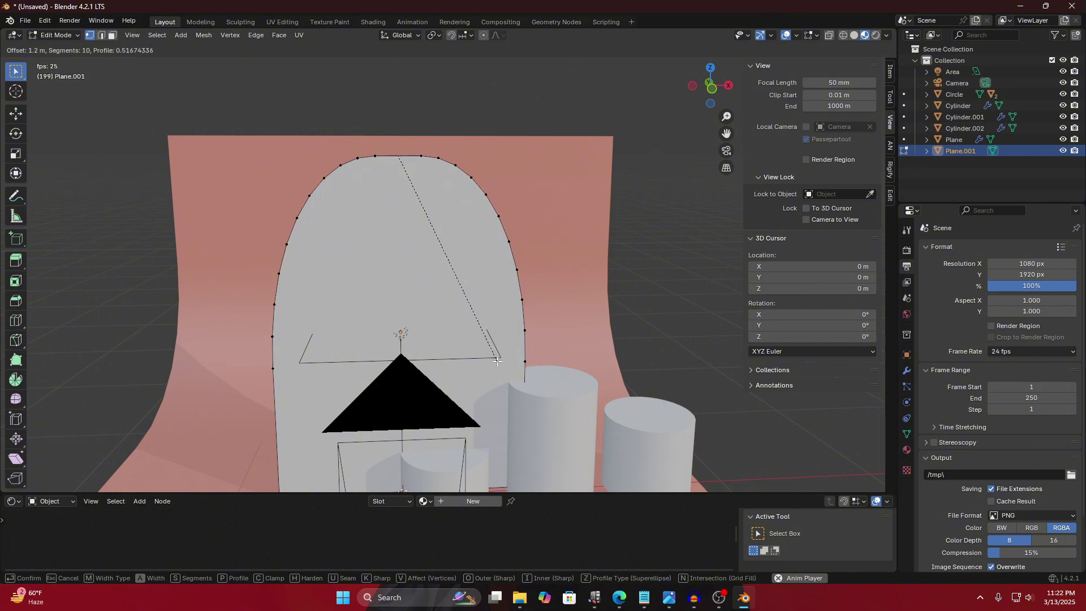
click(482, 334)
key(Tab)
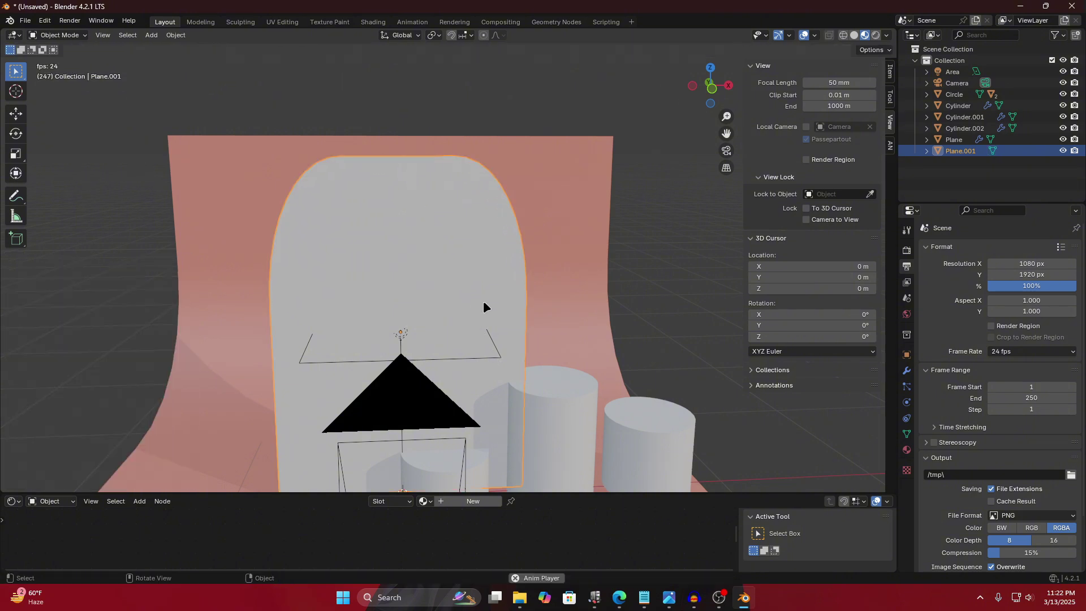
scroll(566, 271, down, 2)
click(704, 238)
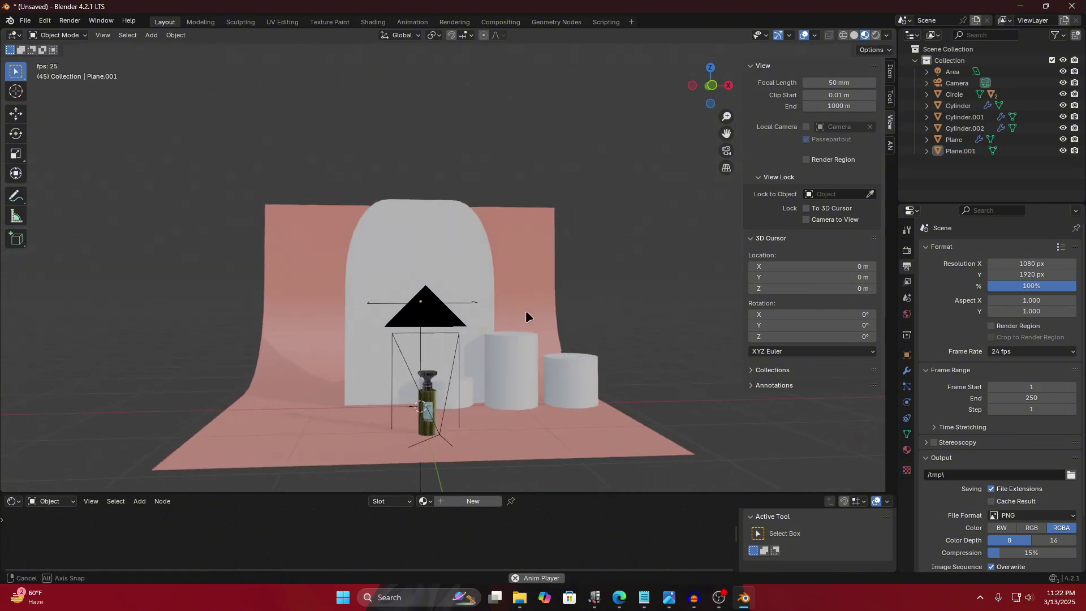
Give the arch panel a new material named BG1 with a light green base color.
click(430, 236)
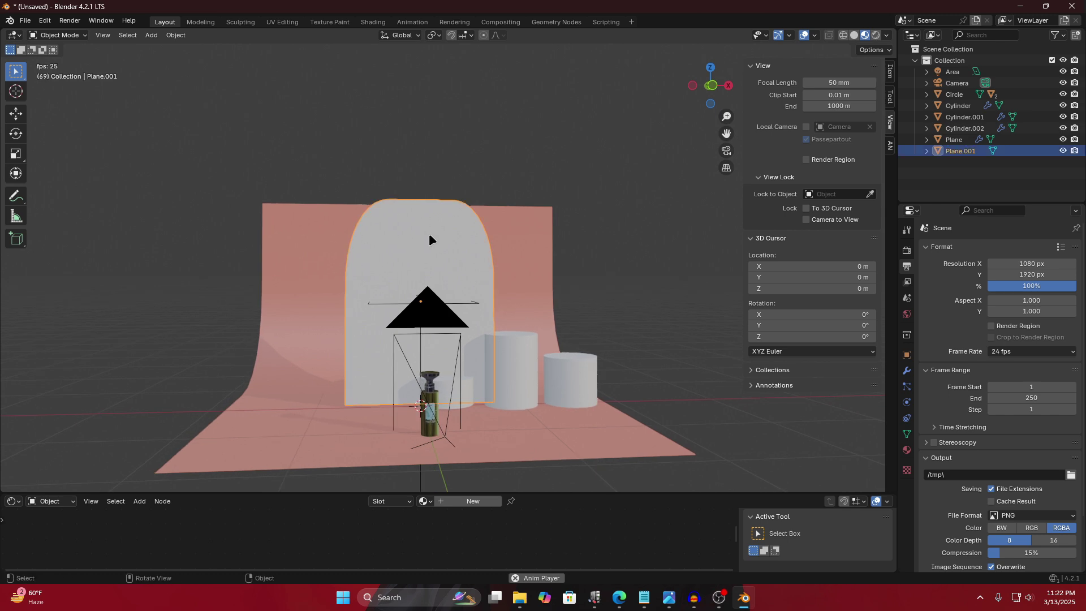
click(473, 501)
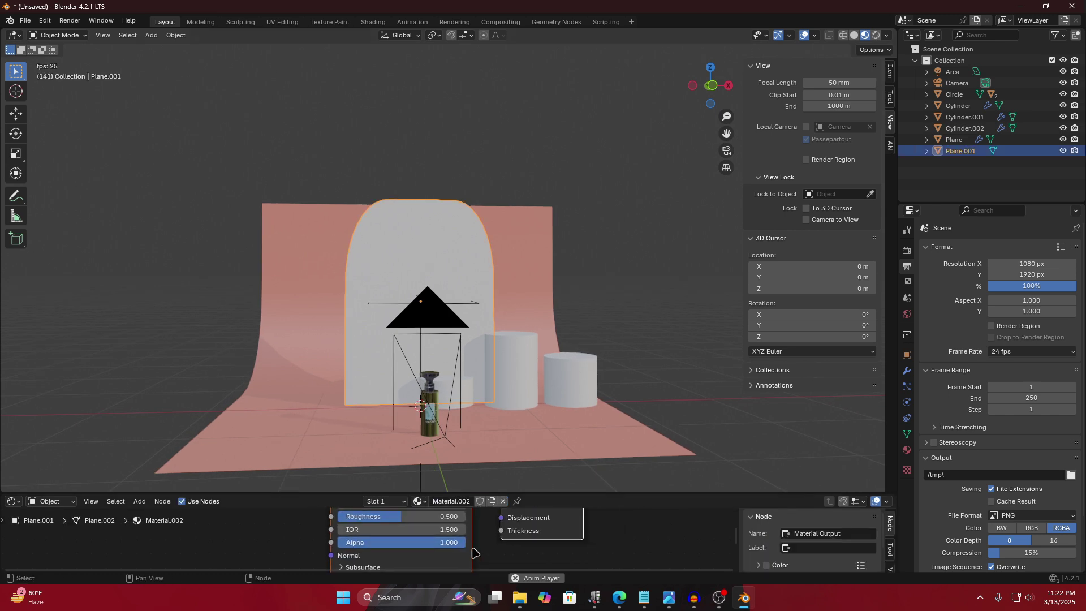
drag(354, 479, 359, 299)
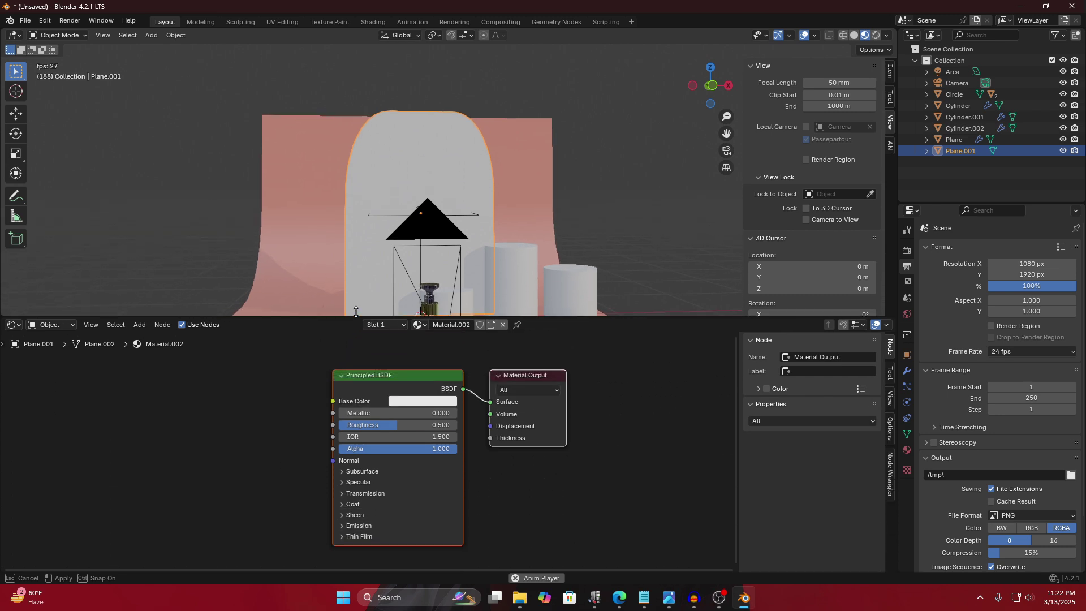
click(430, 403)
drag(451, 277, 431, 269)
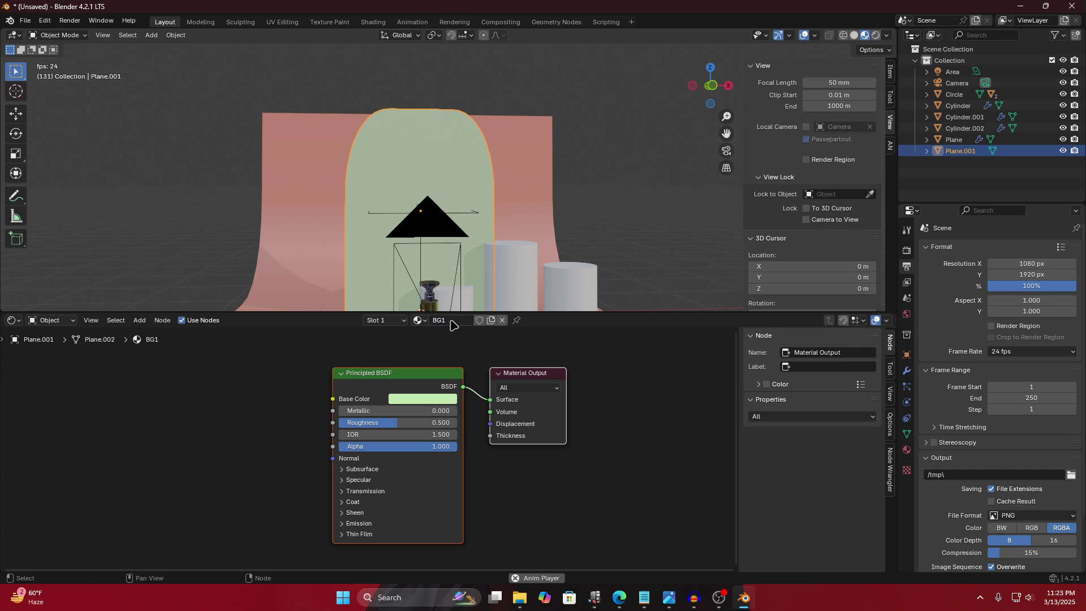
Assign the existing BG1 material to all three cylinders, then deselect.
click(518, 283)
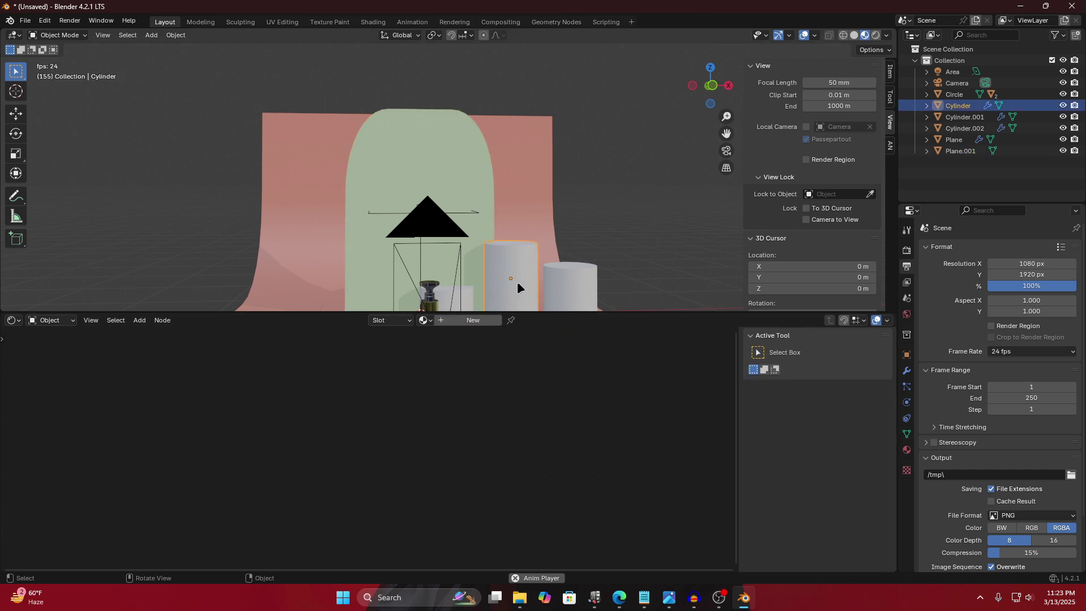
click(421, 320)
click(458, 348)
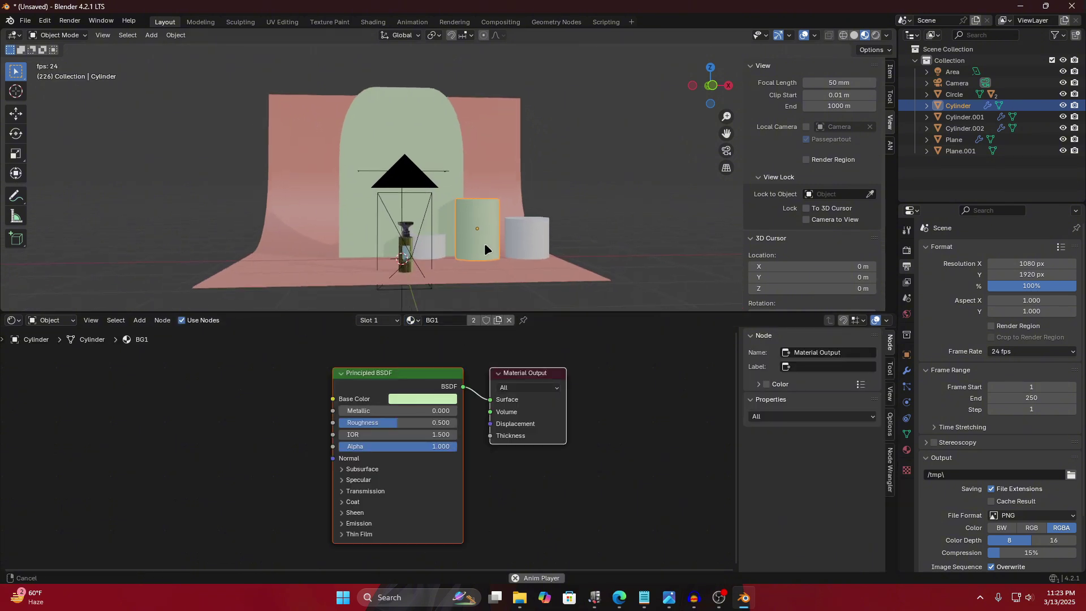
click(438, 244)
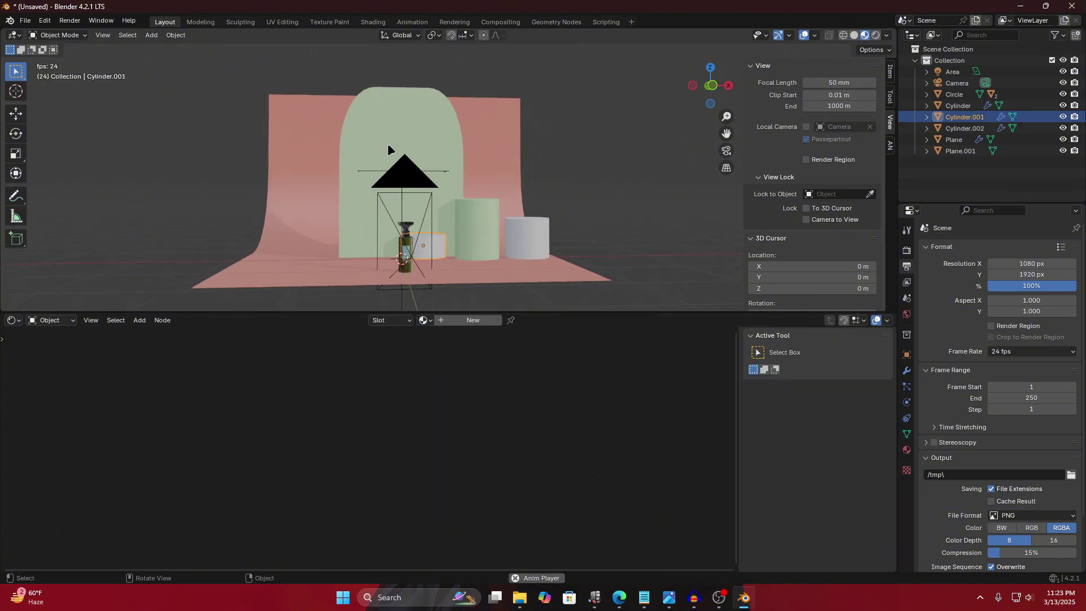
click(423, 320)
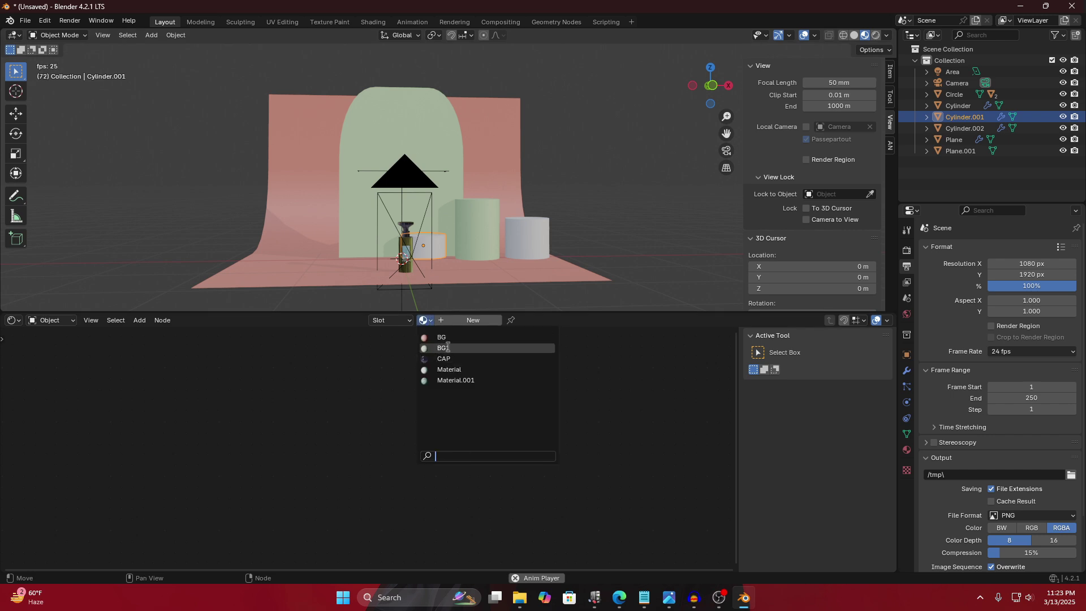
click(444, 348)
click(528, 233)
click(424, 320)
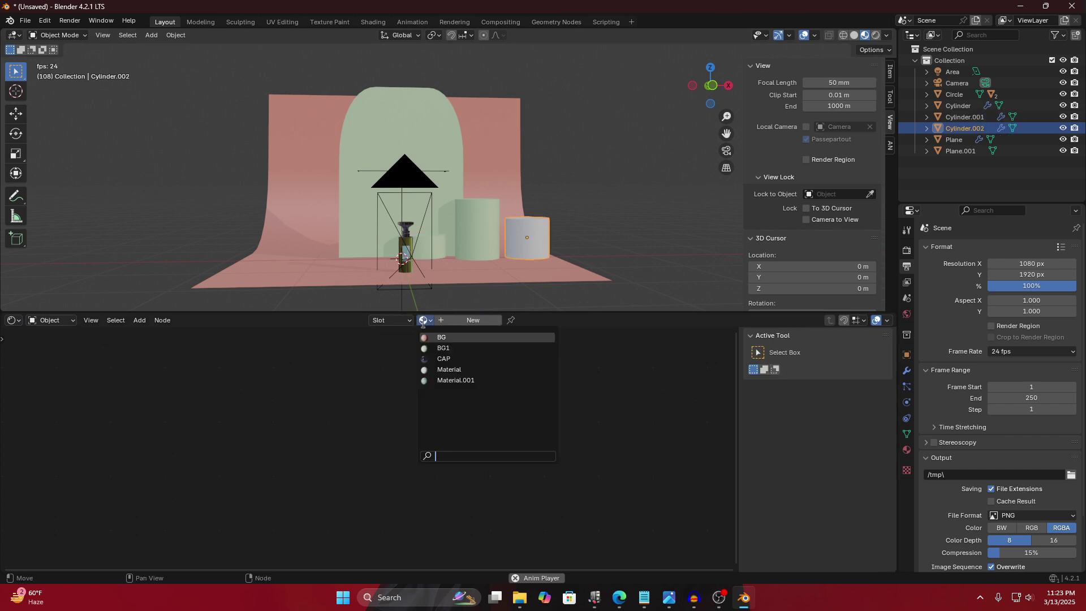
click(443, 348)
scroll(440, 250, up, 1)
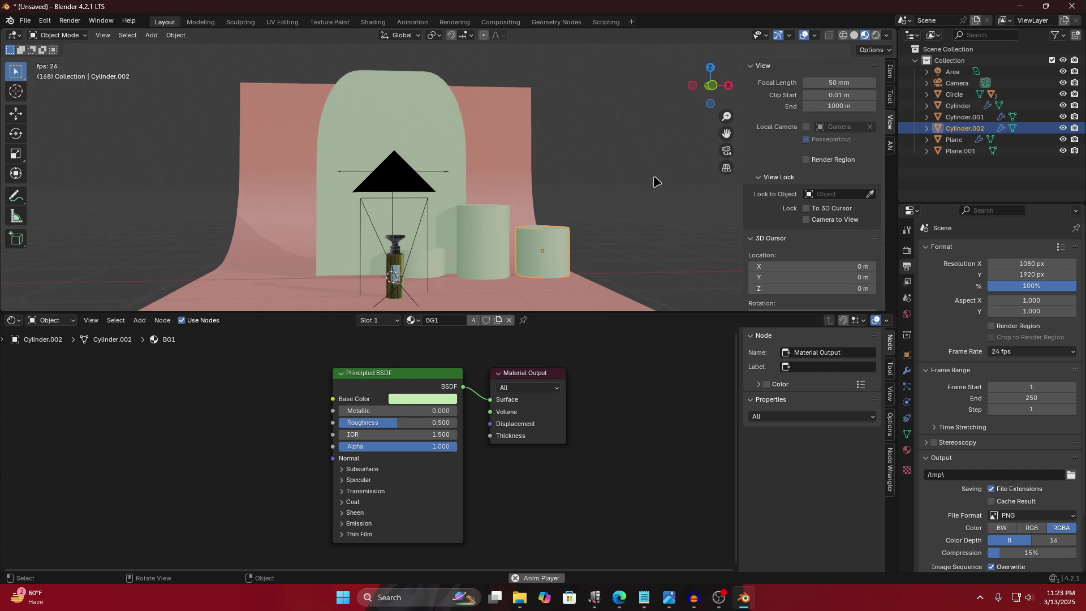
click(653, 179)
Move the arch panel about -0.672 m along Y, toward the bottle.
scroll(395, 284, up, 1)
shift+middle_drag(394, 271, 434, 224)
click(368, 190)
click(368, 192)
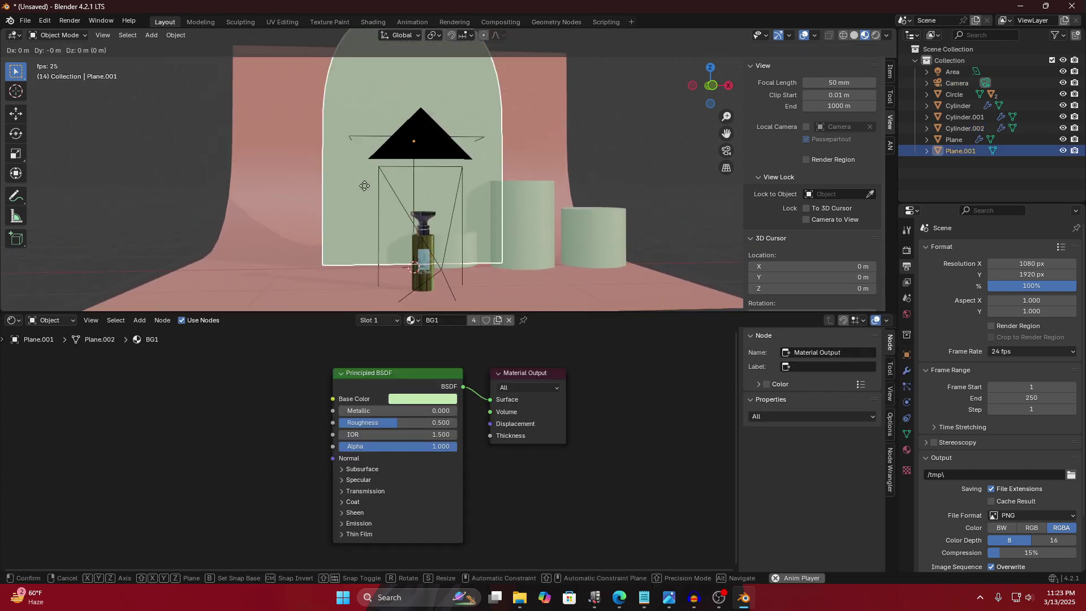
key(g)
key(y)
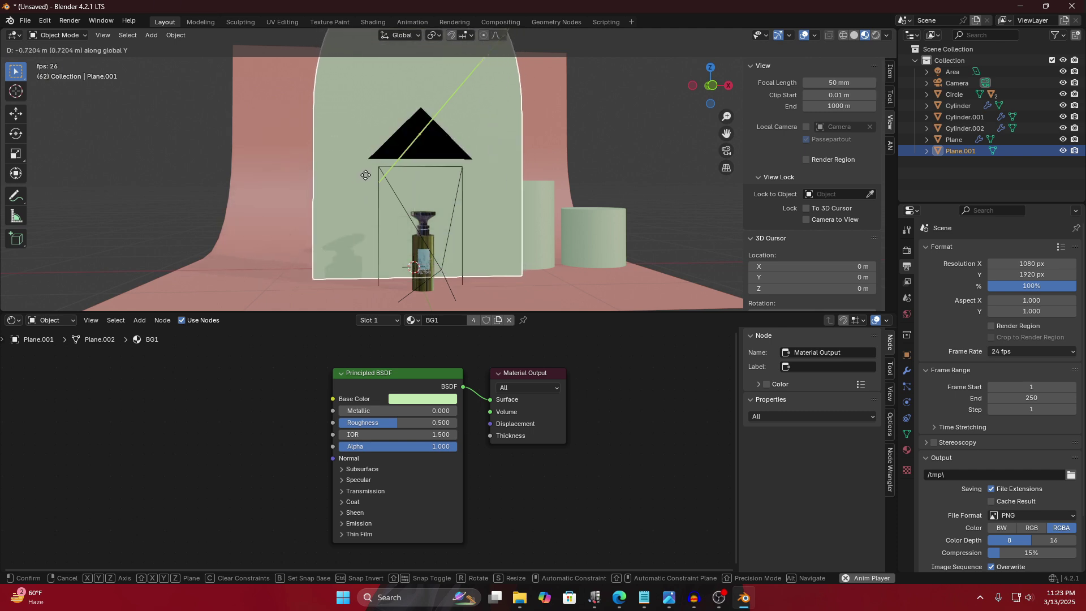
click(367, 175)
middle_drag(368, 177, 365, 215)
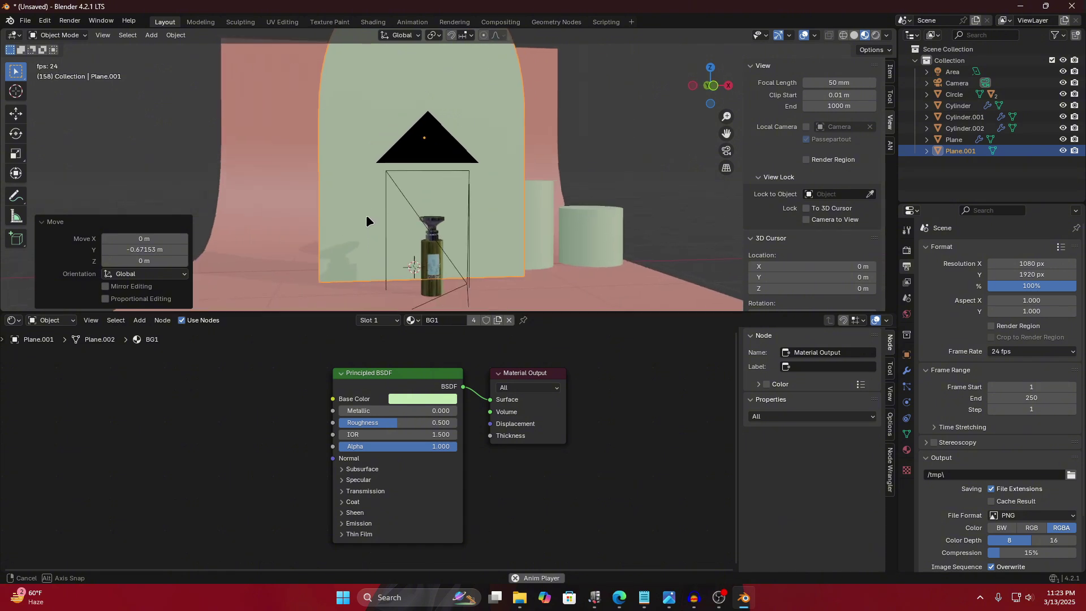
Move the arch panel back about 1.196 m along Y, away from the bottle.
click(385, 210)
click(384, 216)
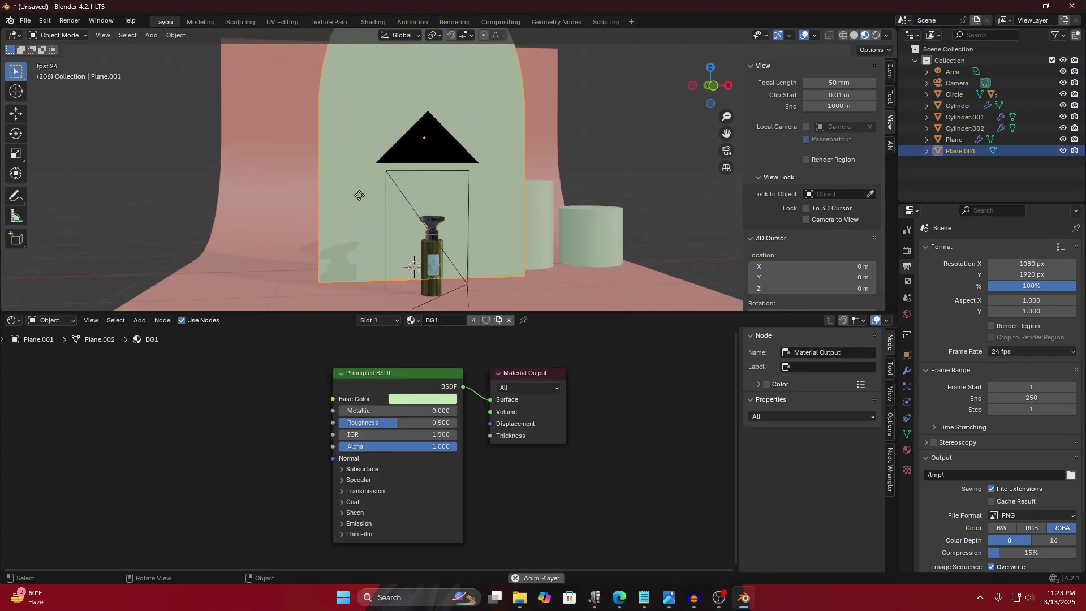
key(g)
key(y)
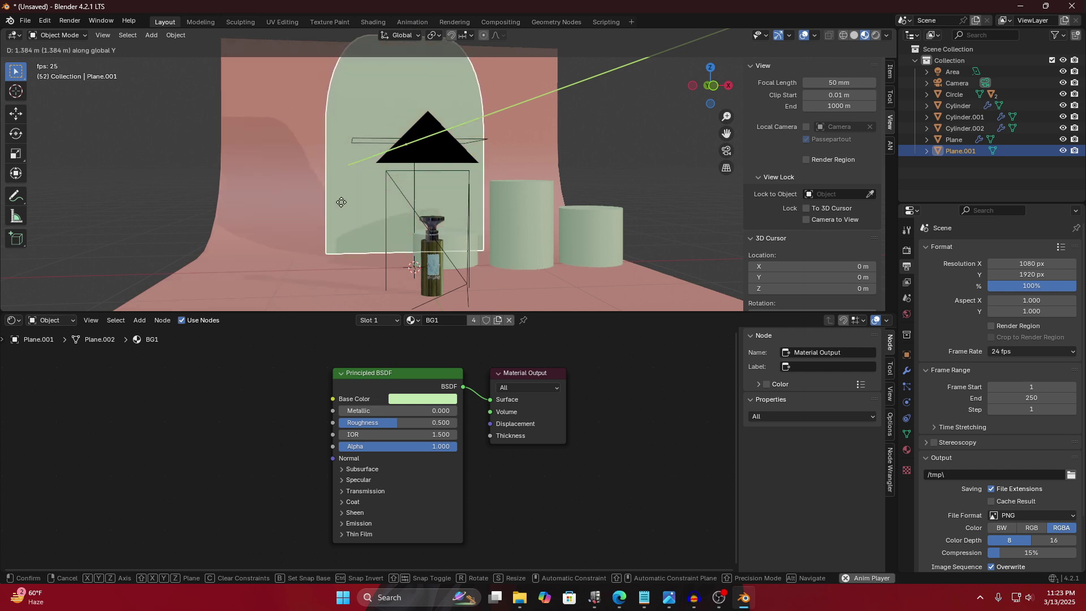
click(535, 268)
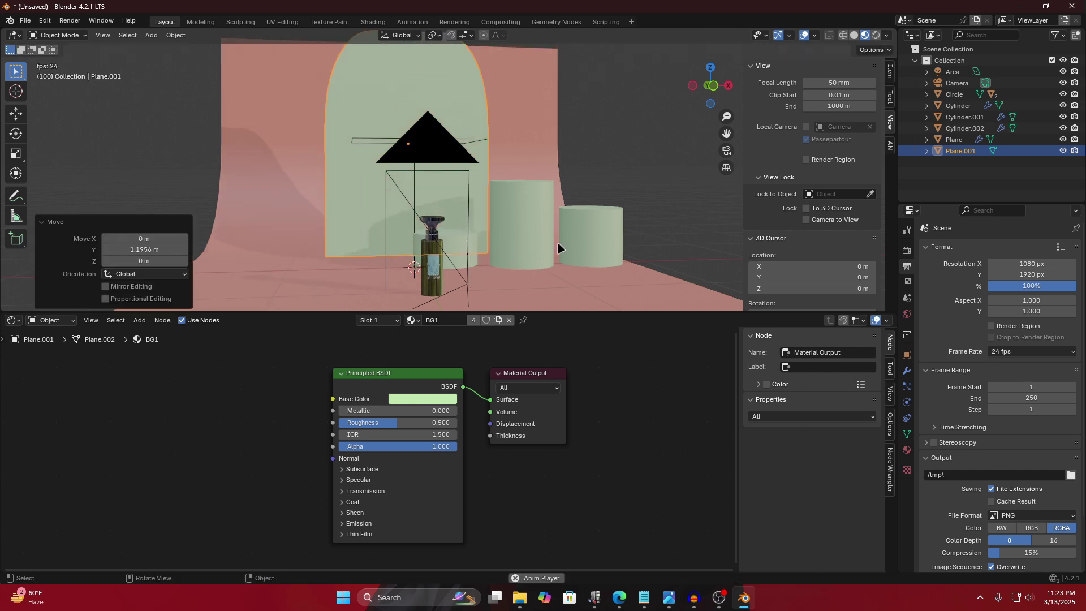
Move the tall cylinder about -0.609 m along X, and bring it forward along negative Y to just behind the bottle.
click(518, 237)
key(g)
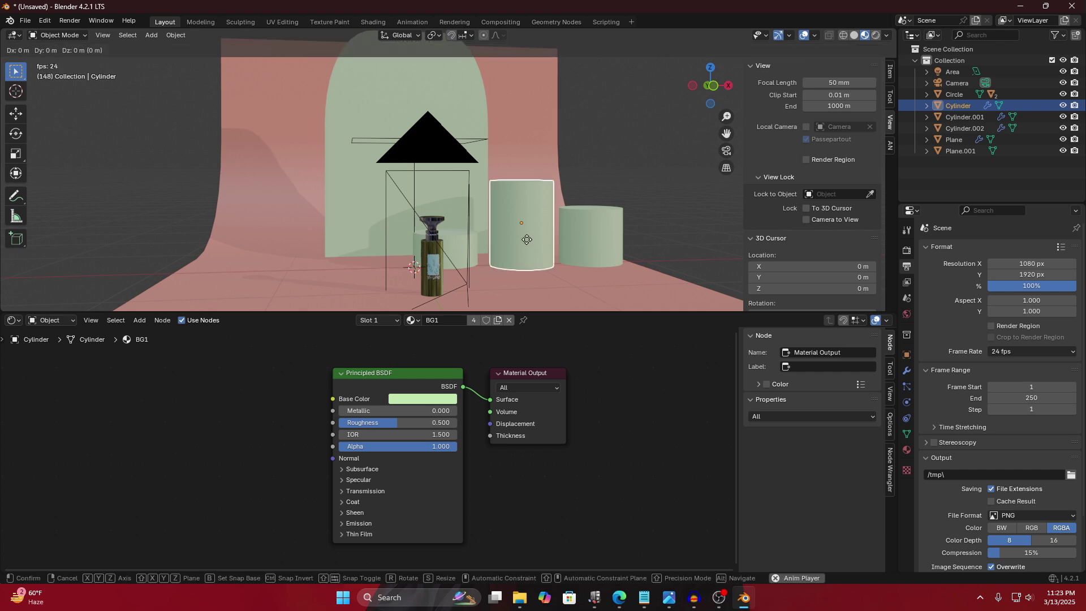
key(x)
click(477, 249)
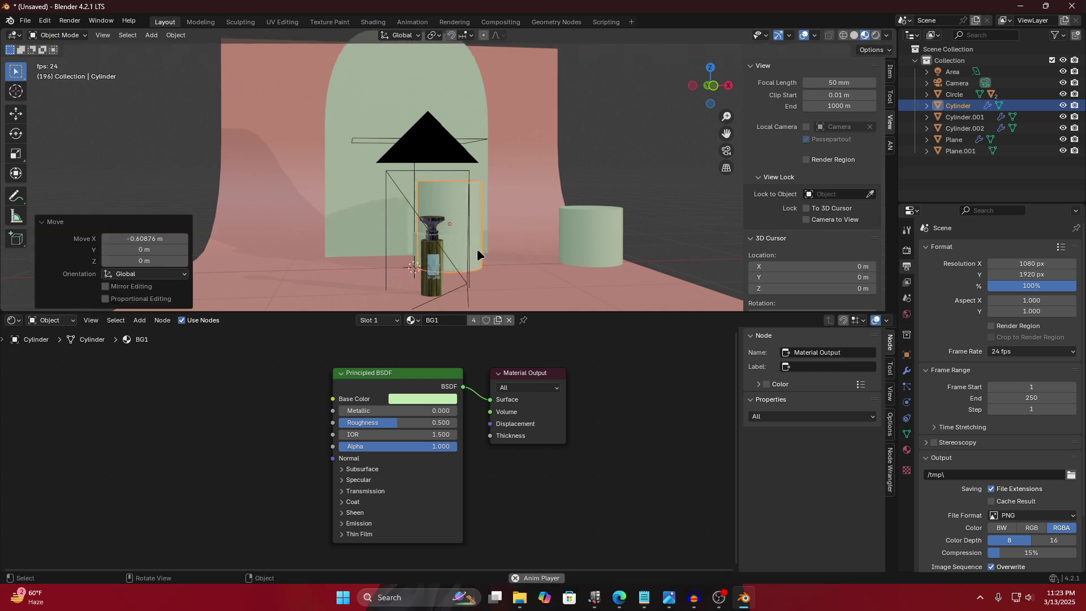
middle_drag(477, 249, 375, 260)
key(g)
key(y)
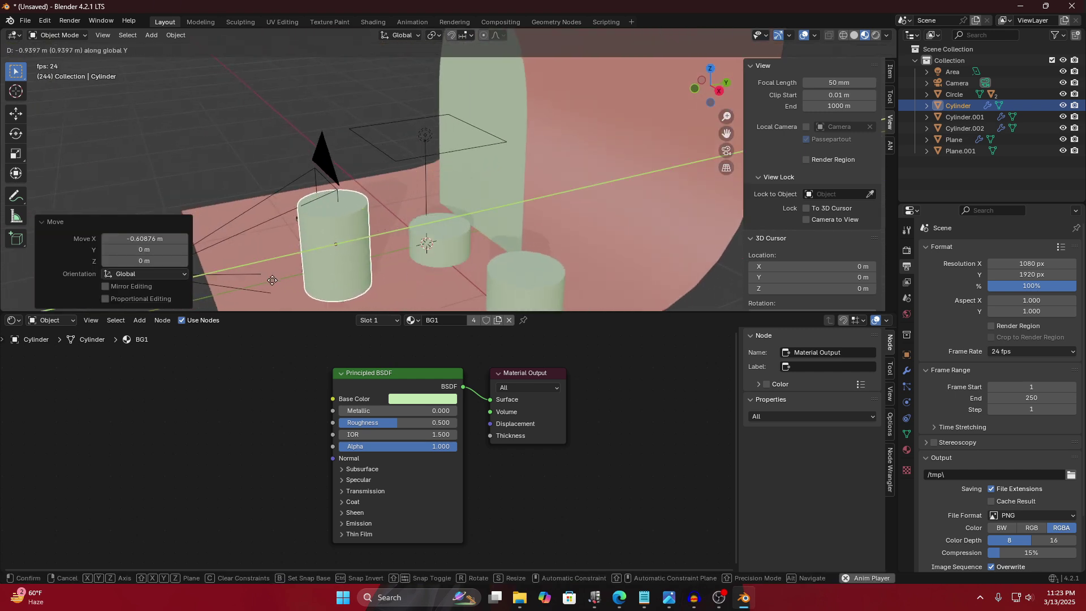
click(295, 265)
Shift the short cylinder in the negative X direction, partly behind the tall cylinder.
click(441, 252)
key(g)
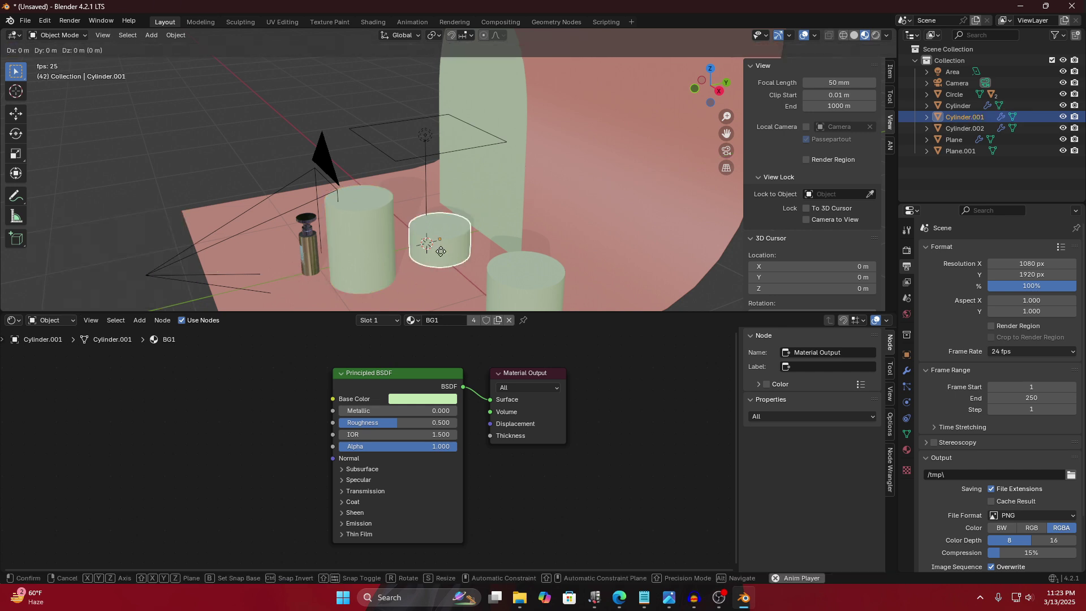
key(x)
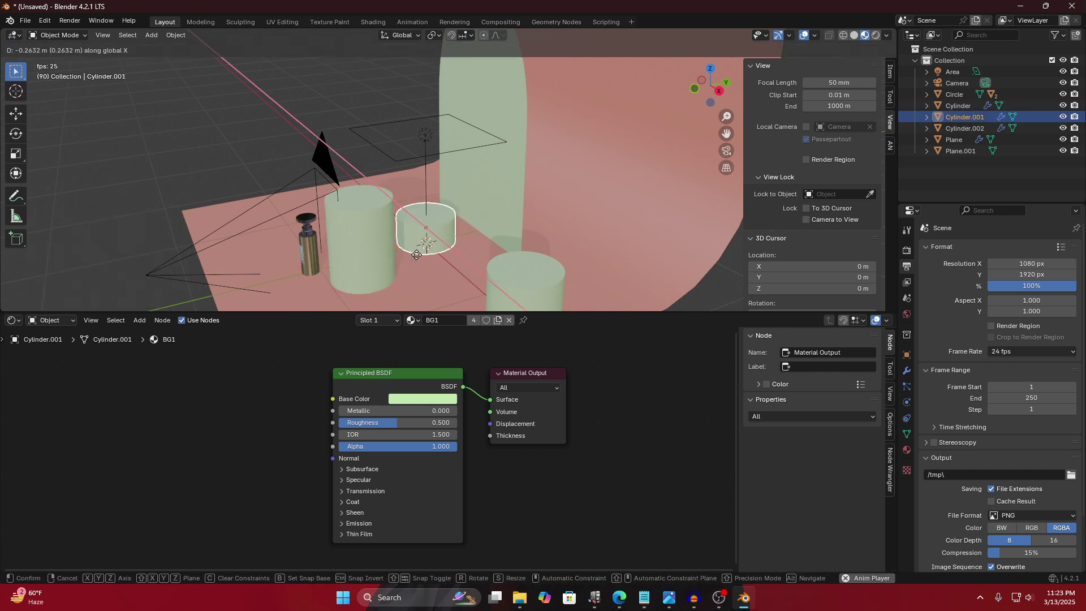
click(422, 247)
Move the medium cylinder about -1.484 m along X and forward along negative Y to the bottle's position.
click(526, 284)
key(g)
key(x)
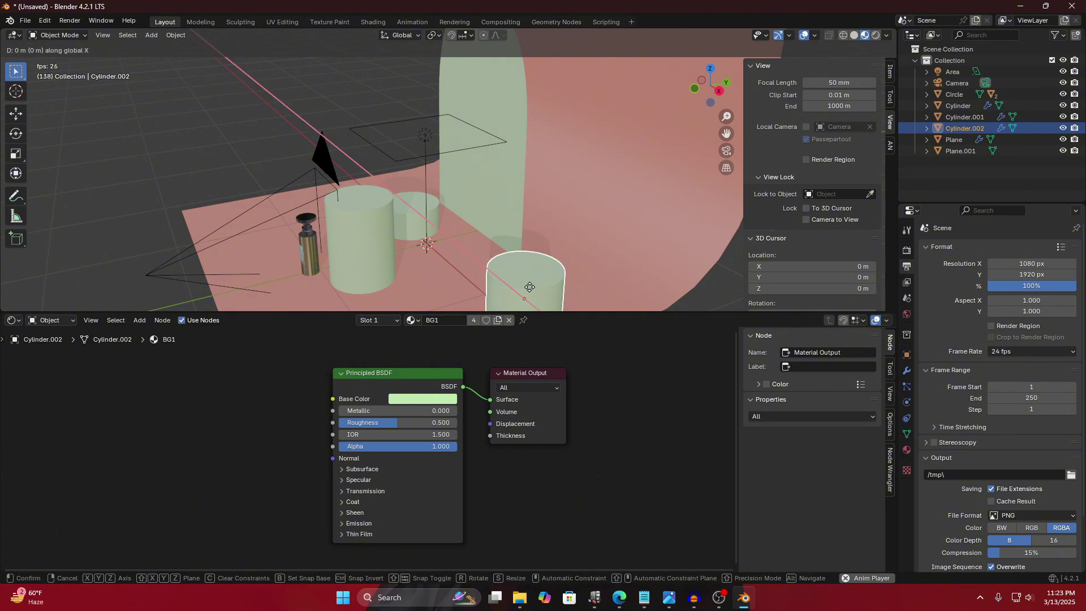
click(425, 220)
key(g)
key(y)
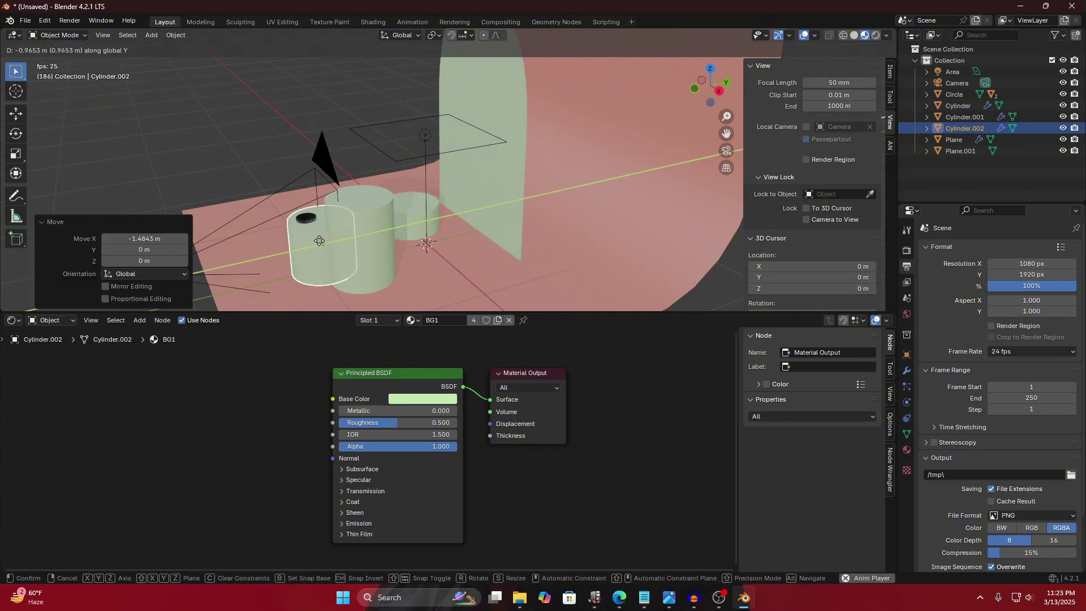
click(314, 237)
Move the medium cylinder back along Y so it clears the bottle.
click(307, 220)
click(313, 244)
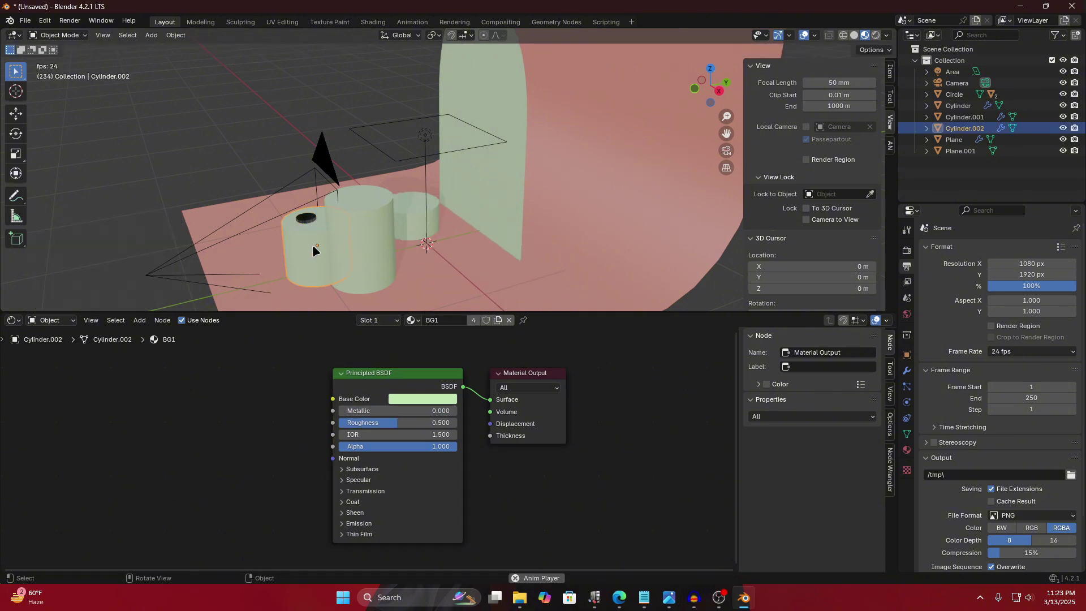
key(g)
key(y)
click(313, 258)
Raise the perfume bottle along Z to about the height of the tall cylinder's top.
click(312, 258)
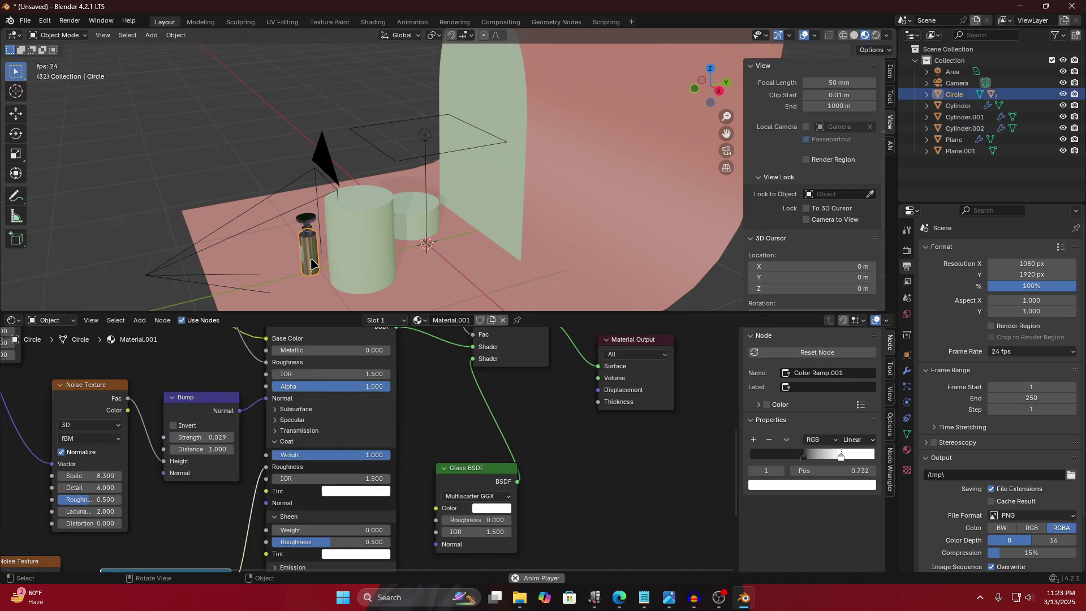
key(g)
key(z)
click(313, 196)
Move the medium cylinder about -0.395 m along Y so it stands beneath the raised bottle.
click(393, 218)
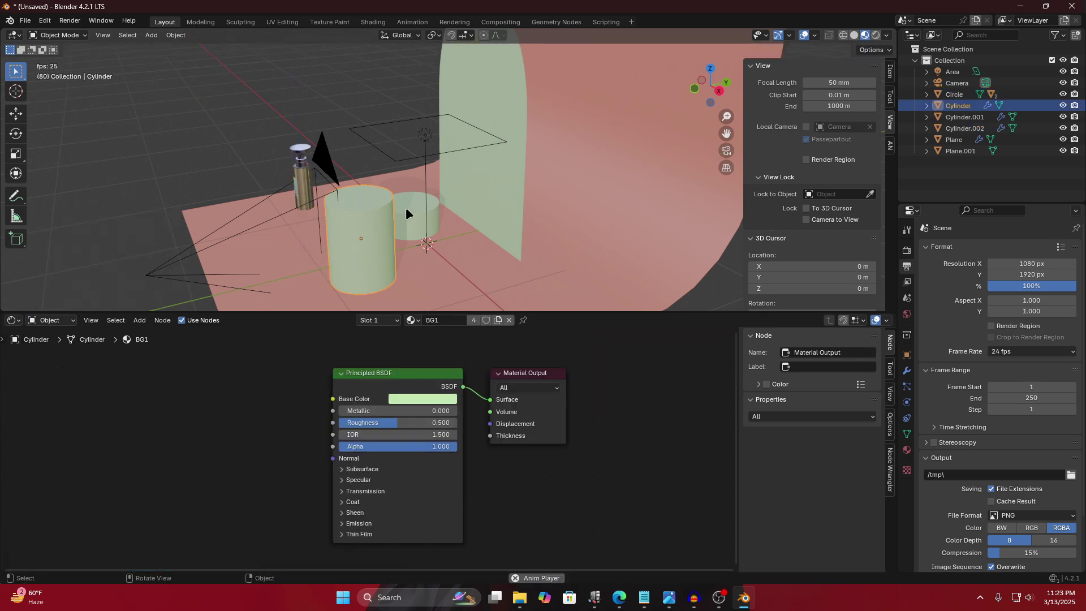
middle_drag(406, 207, 387, 242)
click(357, 212)
key(g)
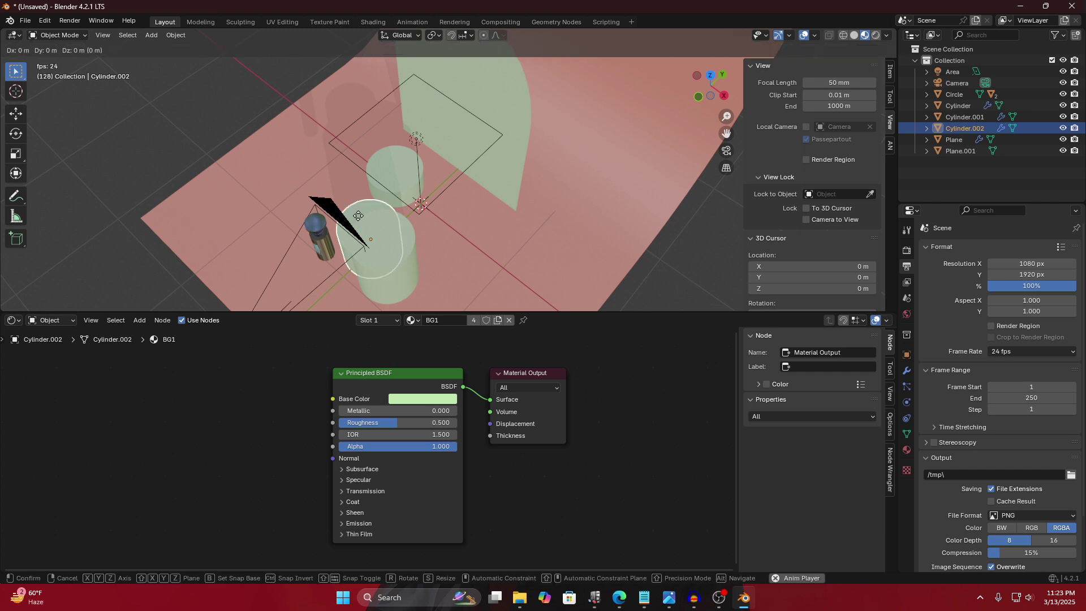
key(y)
click(341, 284)
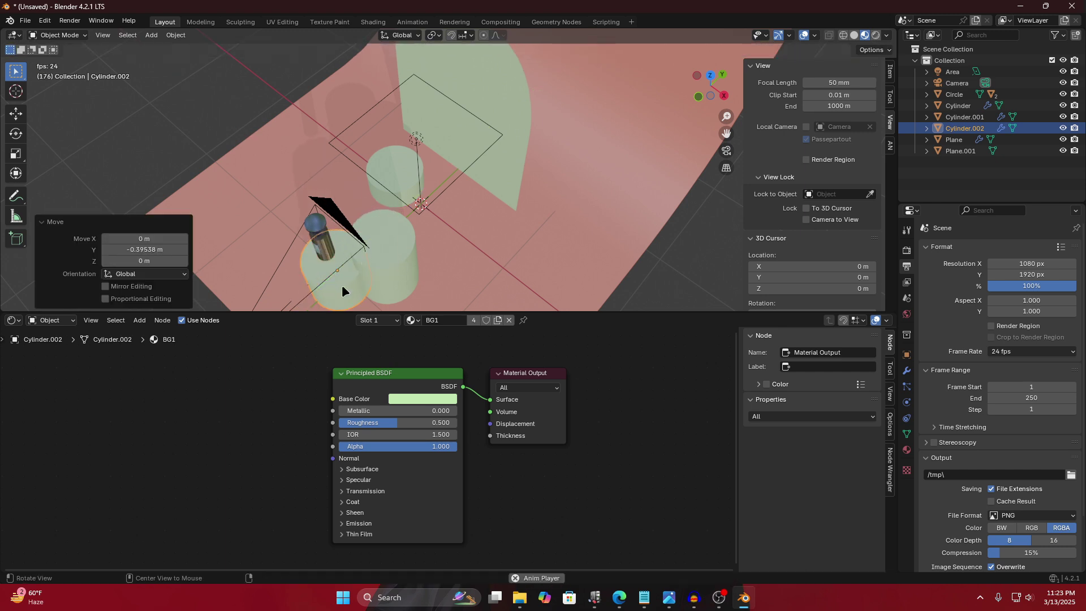
Lower the bottle slightly along Z toward the top of the medium cylinder.
middle_drag(342, 284, 473, 199)
click(434, 98)
key(g)
key(z)
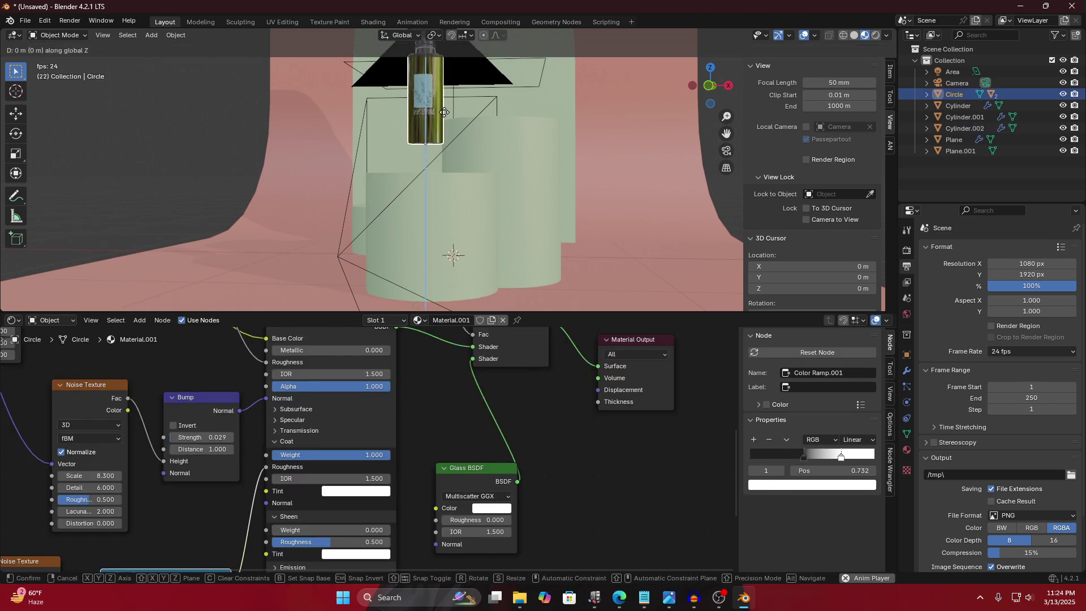
click(452, 141)
Scale the medium cylinder to 0.586 and lower it along Z to the floor.
click(442, 242)
key(s)
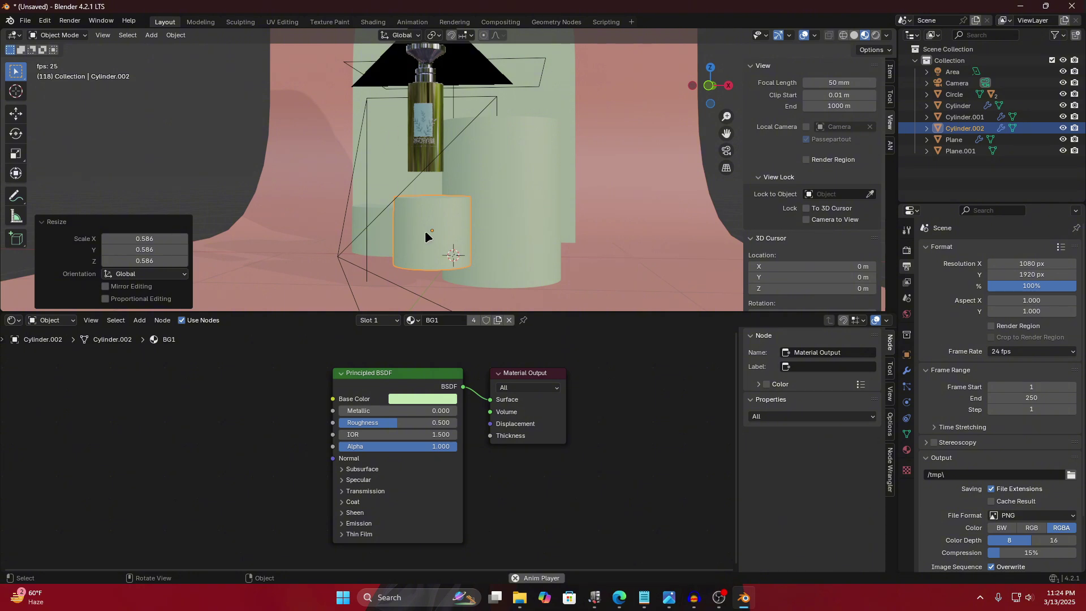
key(g)
key(z)
click(427, 261)
Lower the bottle along Z until it rests on top of the scaled-down cylinder.
click(428, 147)
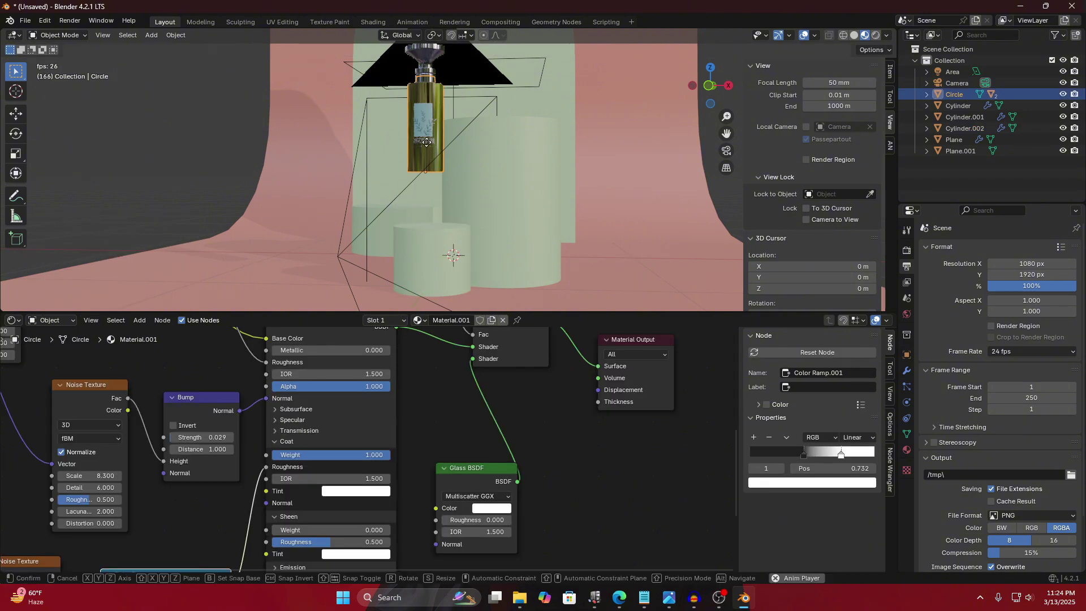
key(g)
key(z)
click(428, 195)
Scale the tall cylinder to about 0.53 and lower it about 0.16 m along Z to the floor.
click(550, 179)
key(g)
key(z)
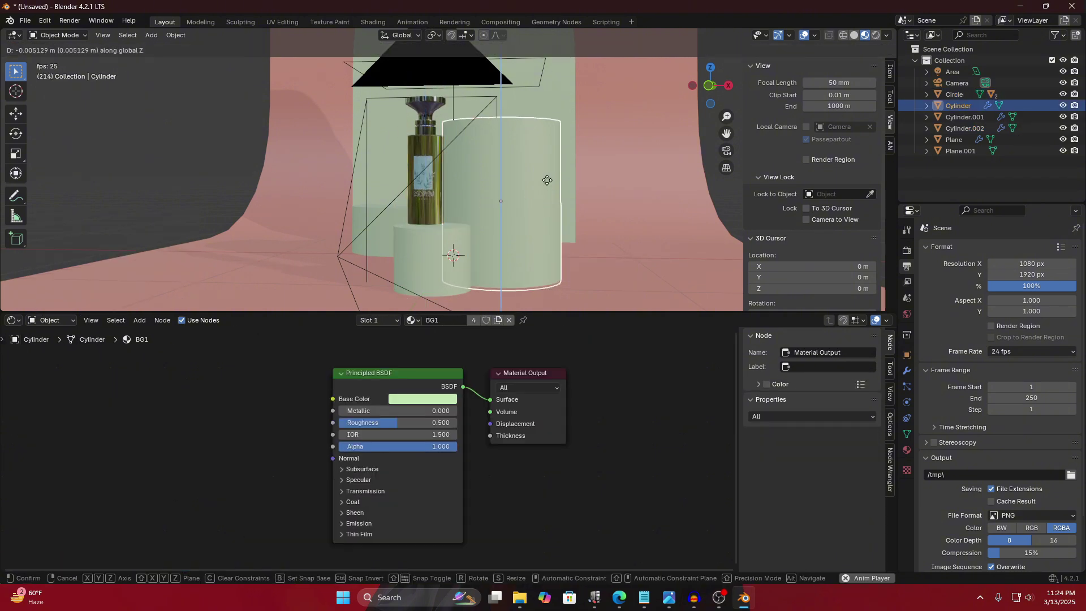
right_click(547, 175)
key(s)
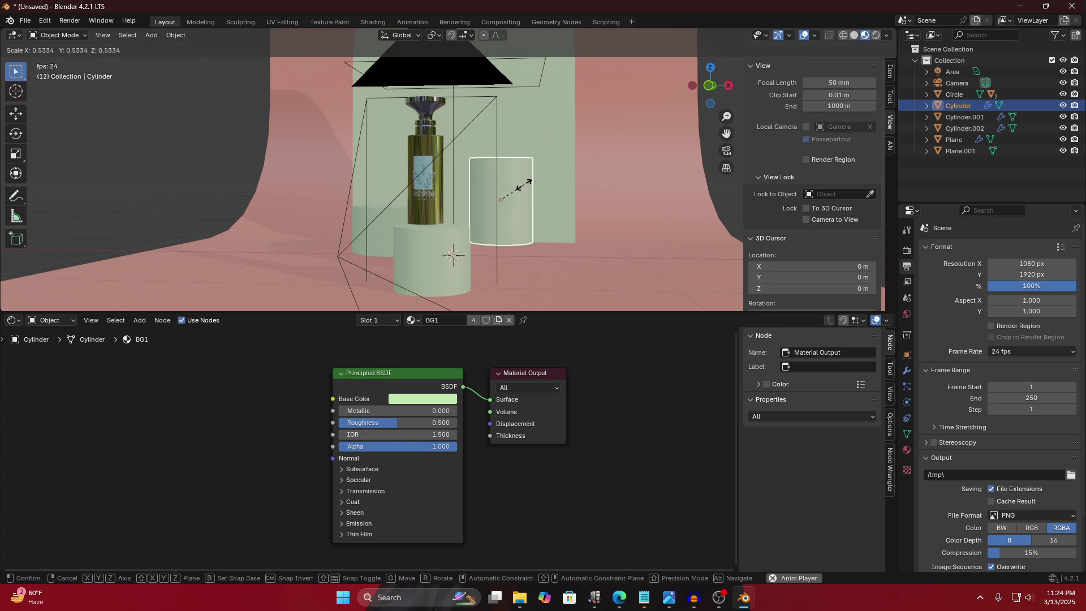
click(521, 184)
key(g)
key(z)
click(524, 219)
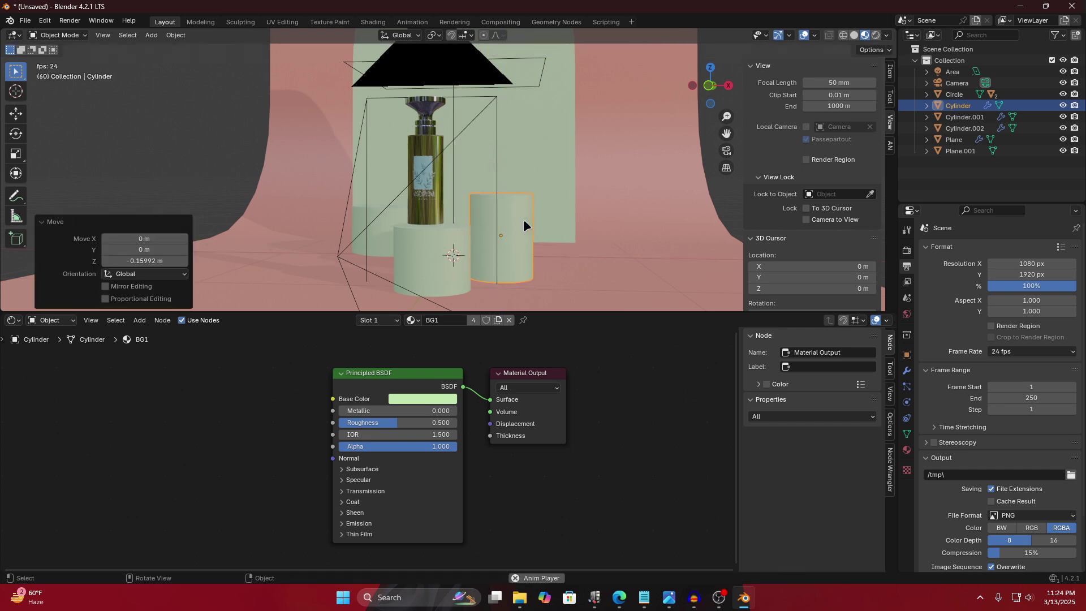
Move the short cylinder about -0.608 m along Y, toward the bottle's podium.
click(374, 217)
shift+middle_drag(374, 217, 402, 221)
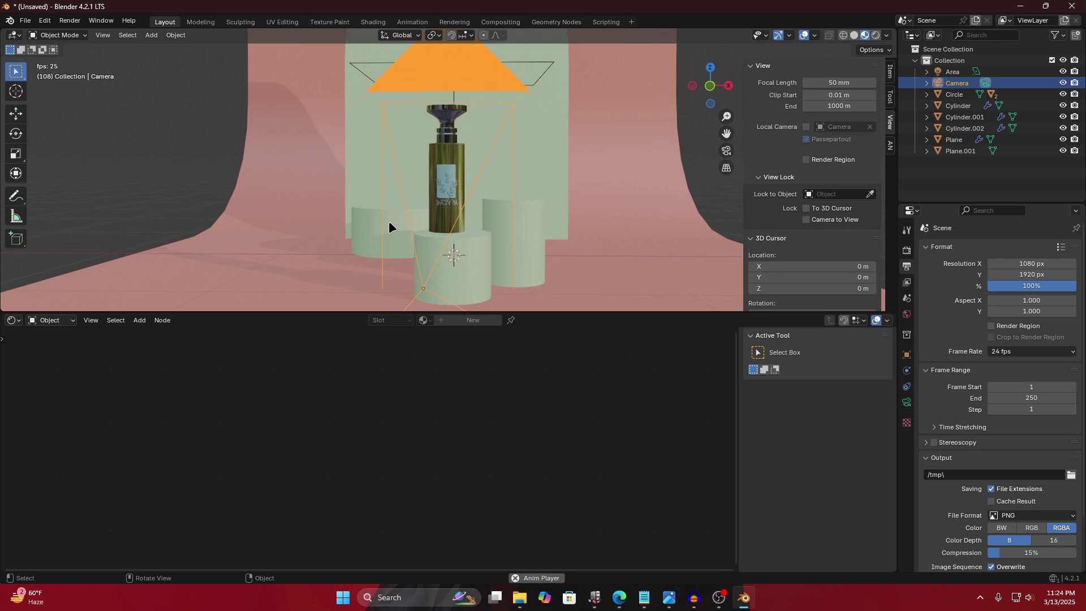
click(388, 221)
key(g)
key(x)
key(y)
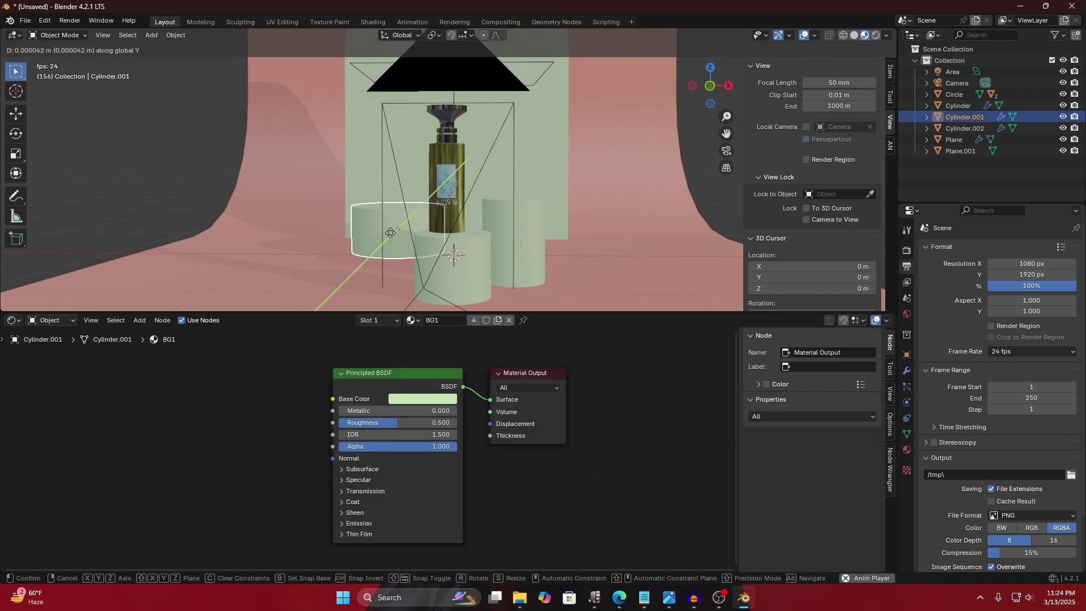
click(418, 158)
Scale the short cylinder to 0.848, then shift it about 0.065 m along X and -0.177 m along Y.
key(s)
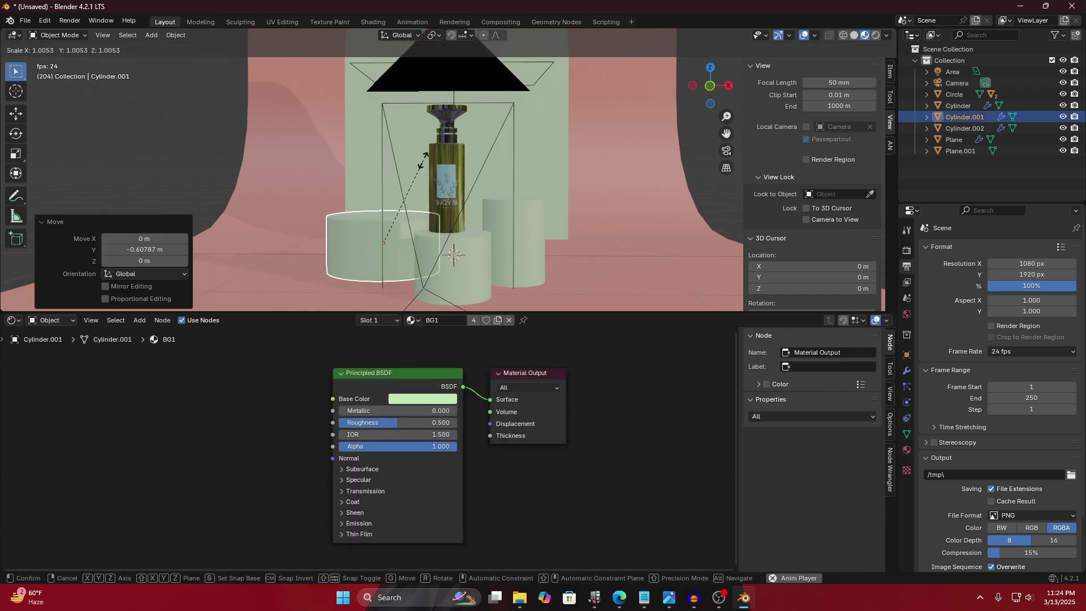
click(405, 166)
key(g)
key(x)
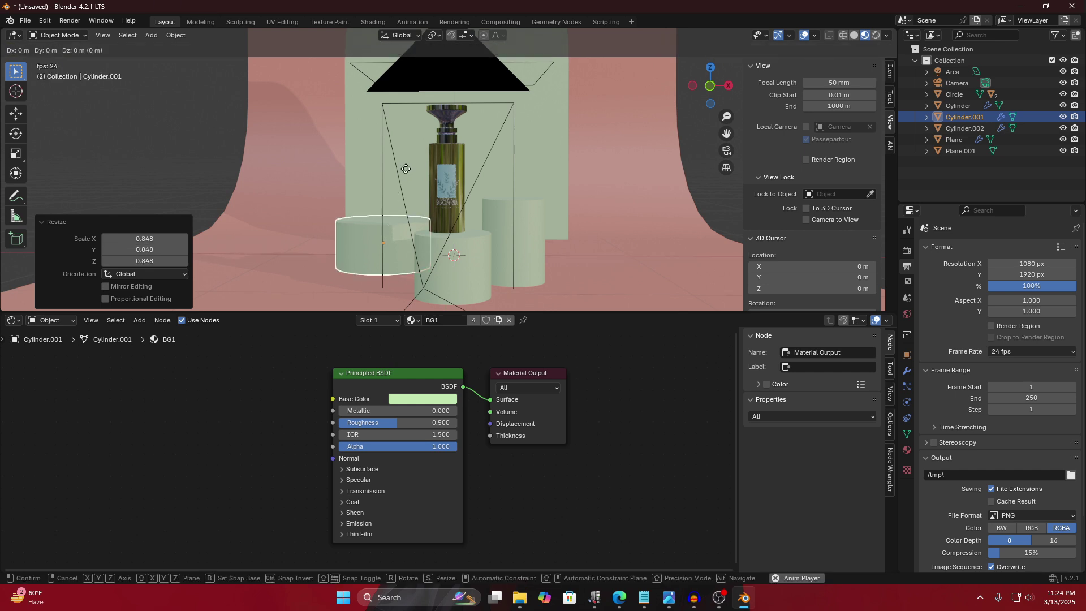
click(419, 168)
key(g)
key(y)
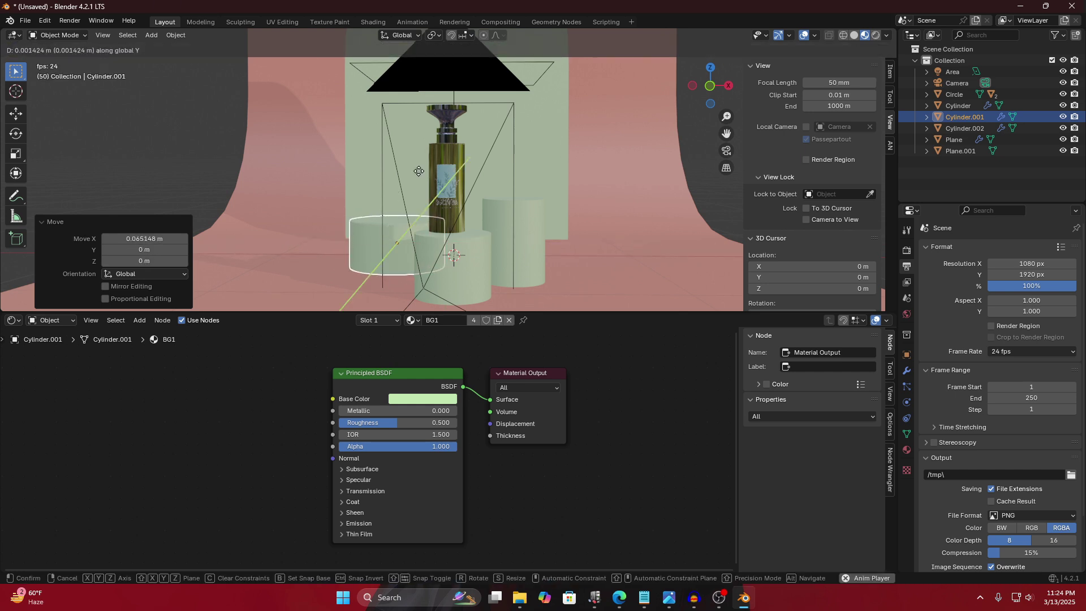
click(405, 182)
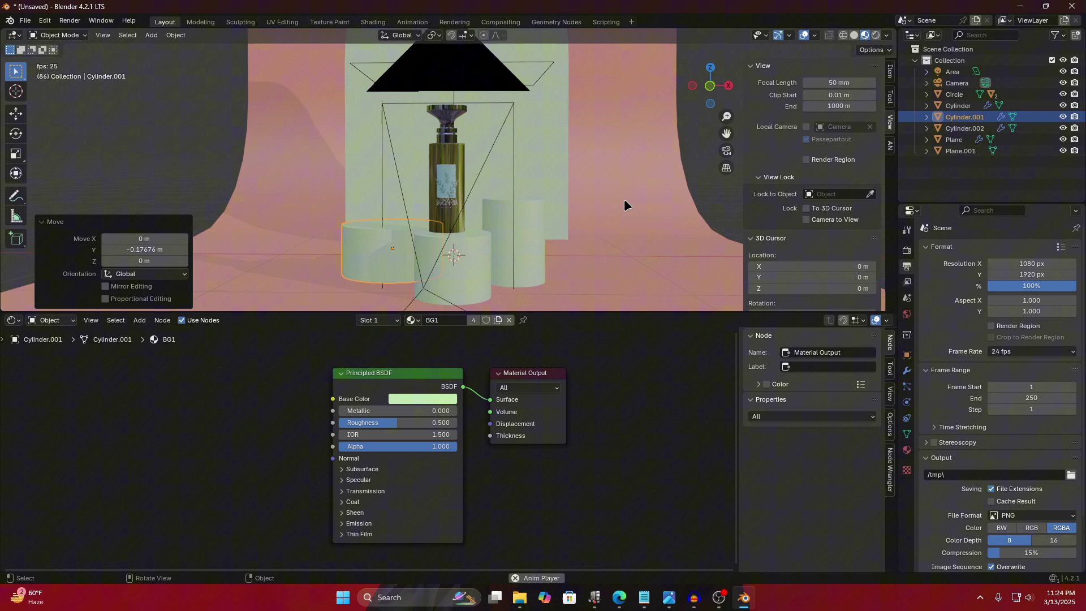
Move the tall cylinder about -0.169 m along Y, closer to the front podium.
click(508, 224)
key(g)
key(y)
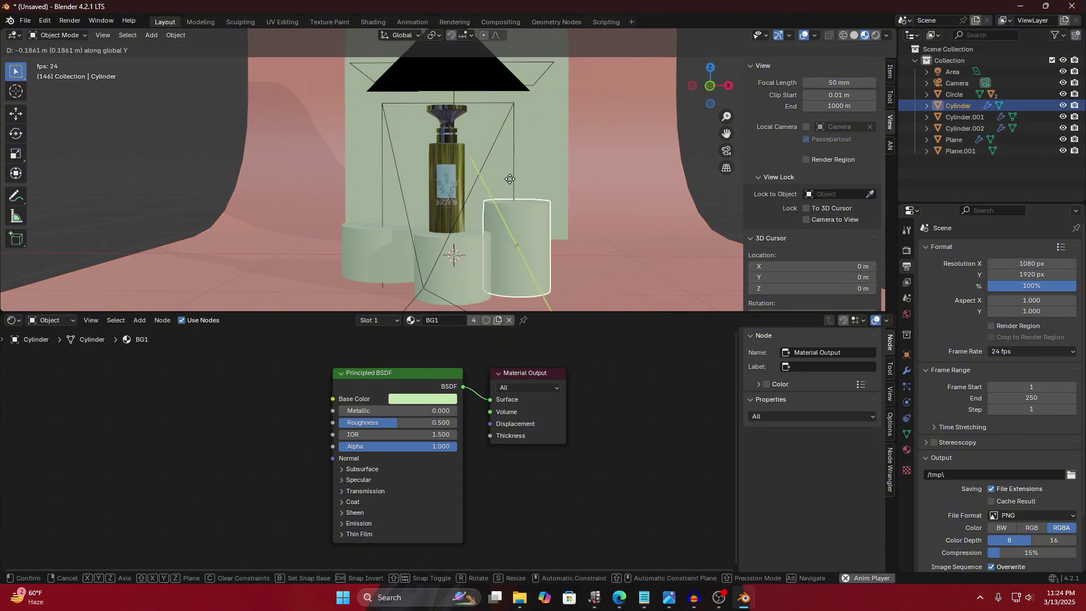
click(512, 181)
Bring the arch panel forward about -0.502 m along Y behind the podiums and deselect it.
scroll(508, 194, down, 3)
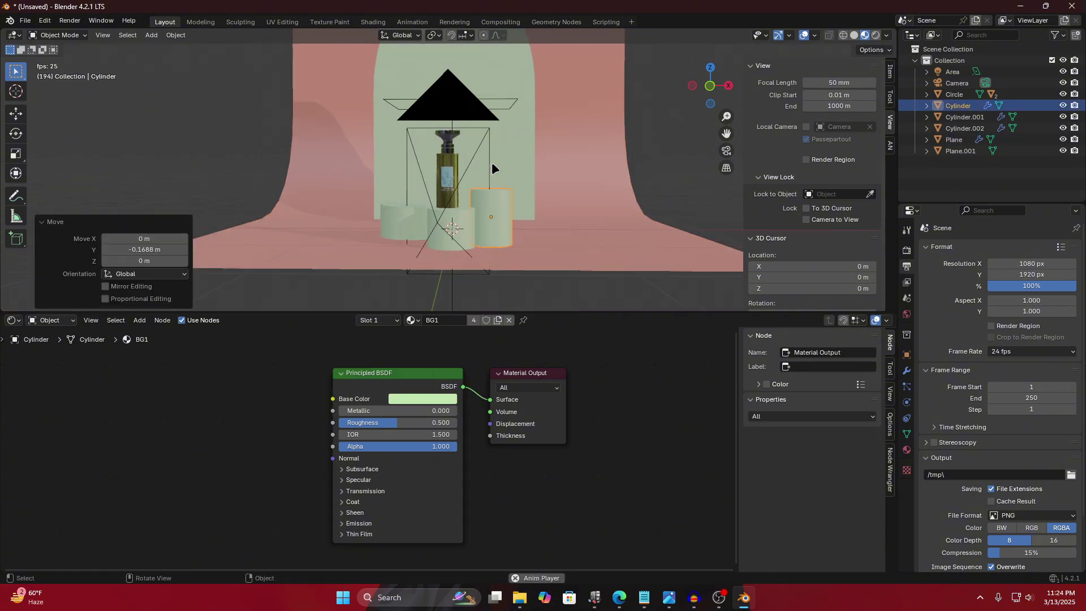
click(490, 151)
key(g)
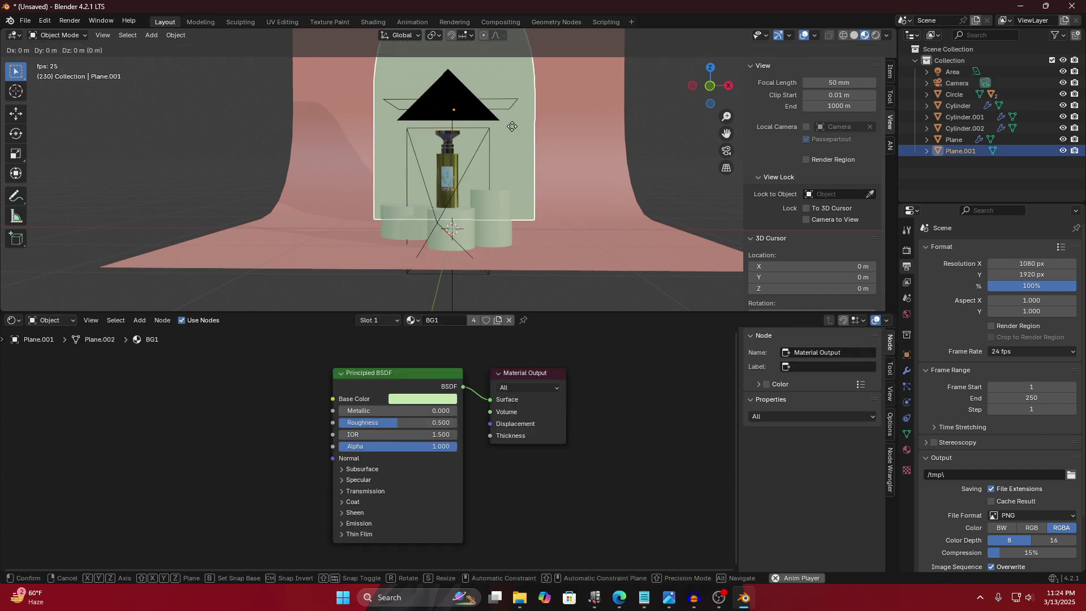
key(y)
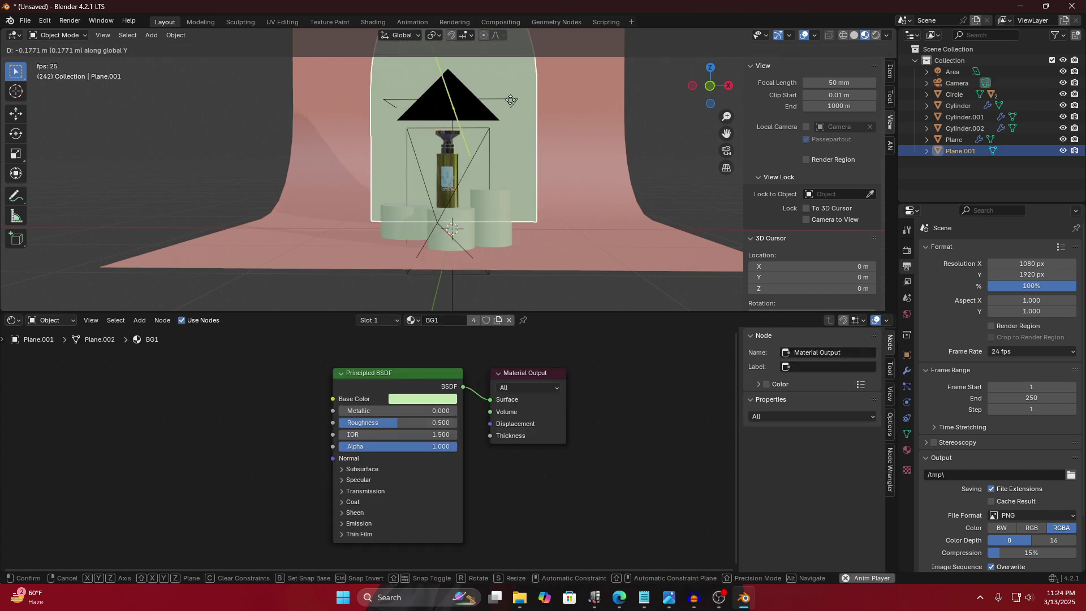
click(509, 90)
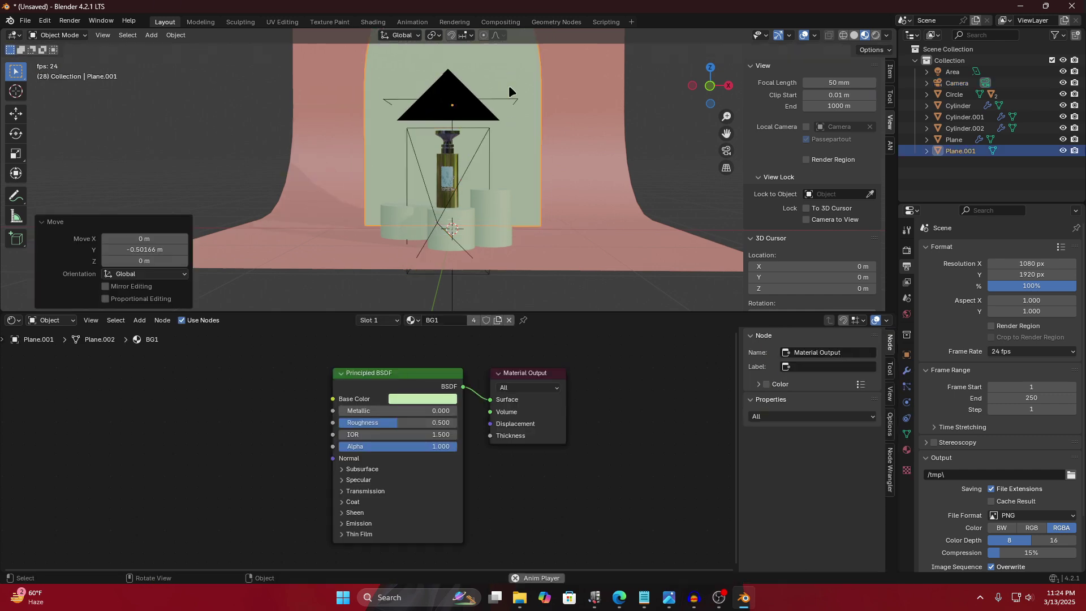
click(689, 169)
Switch the viewport to rendered shading to preview the bottle and podiums.
scroll(444, 165, up, 8)
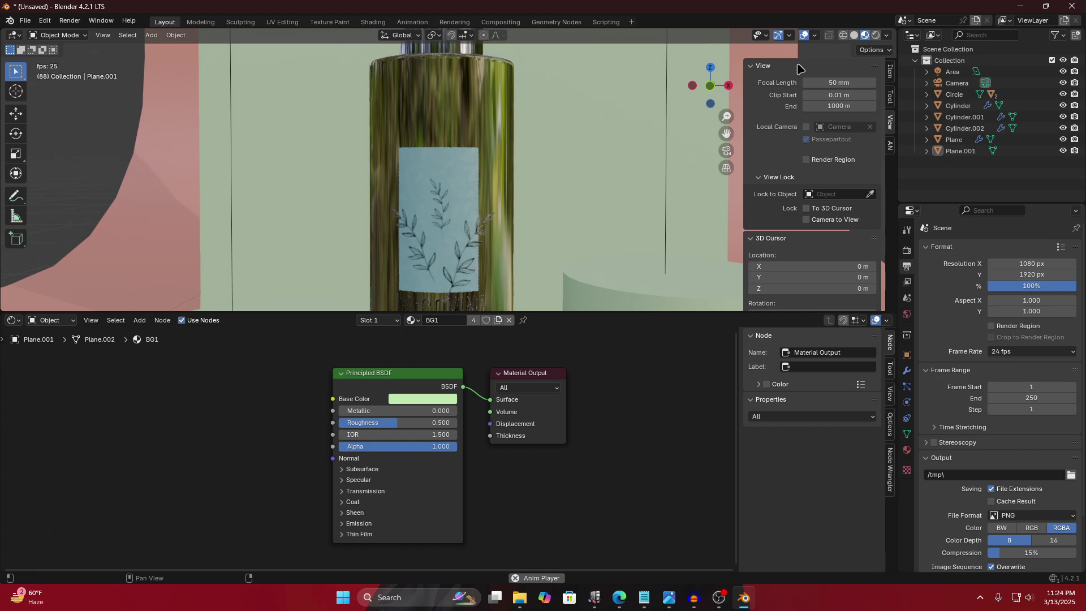
click(875, 35)
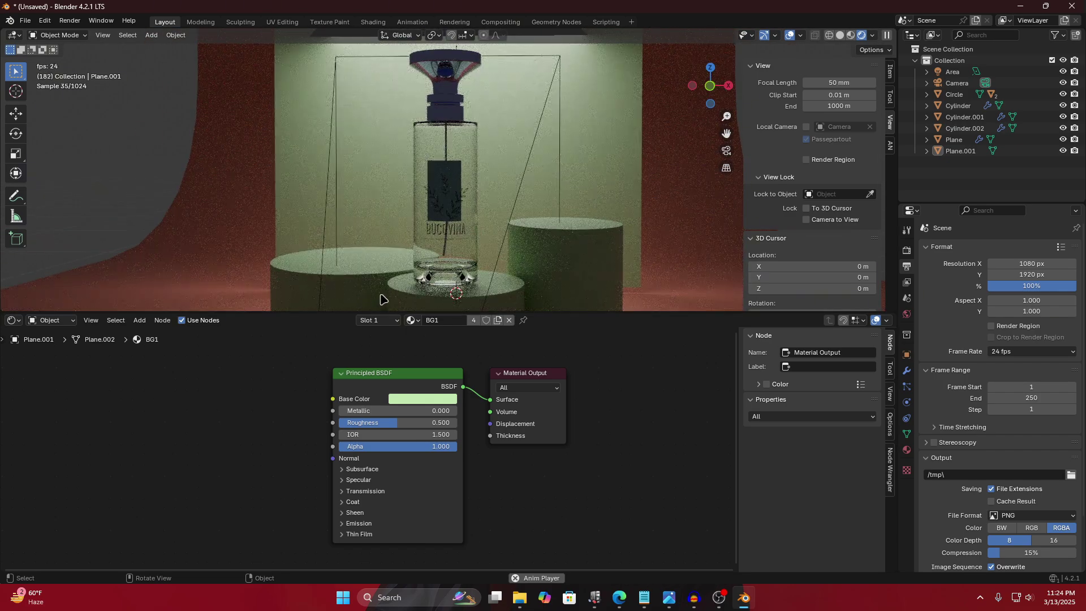
Scale the left cylinder to about 0.76 along X and stretch it to 1.252 along Z.
click(405, 259)
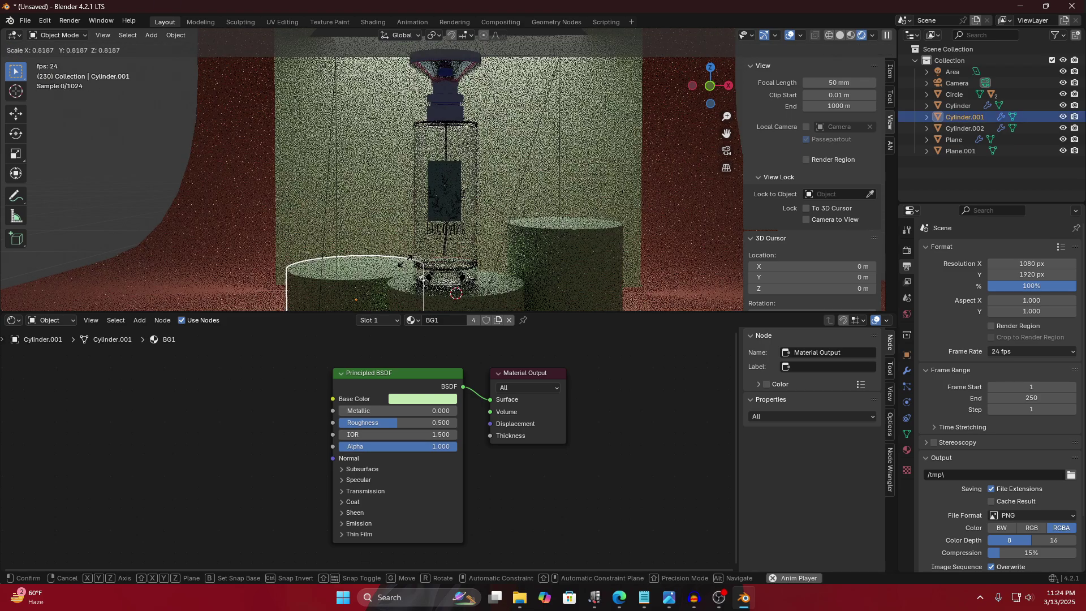
text(sx.75)
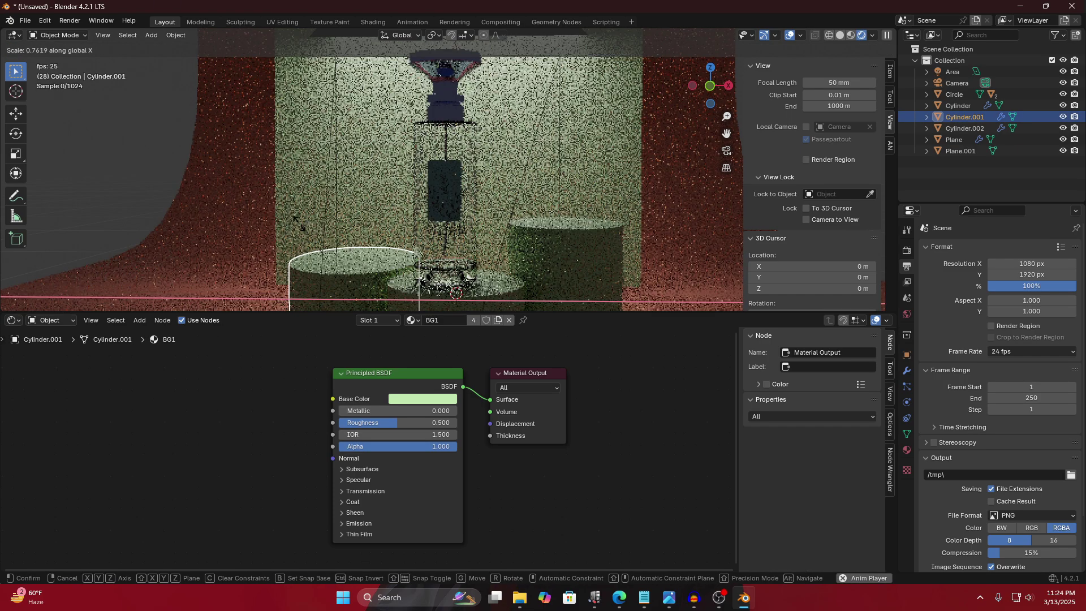
key(Return)
key(s)
key(z)
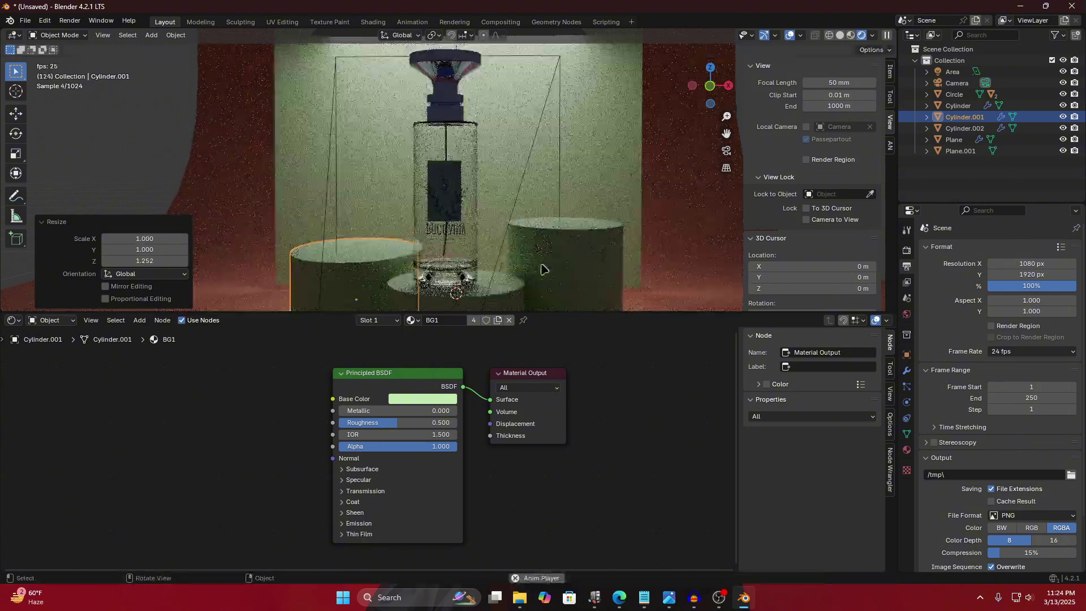
Shift the left cylinder about 0.021 m along X and about -0.03 m along Y.
click(369, 278)
key(g)
key(x)
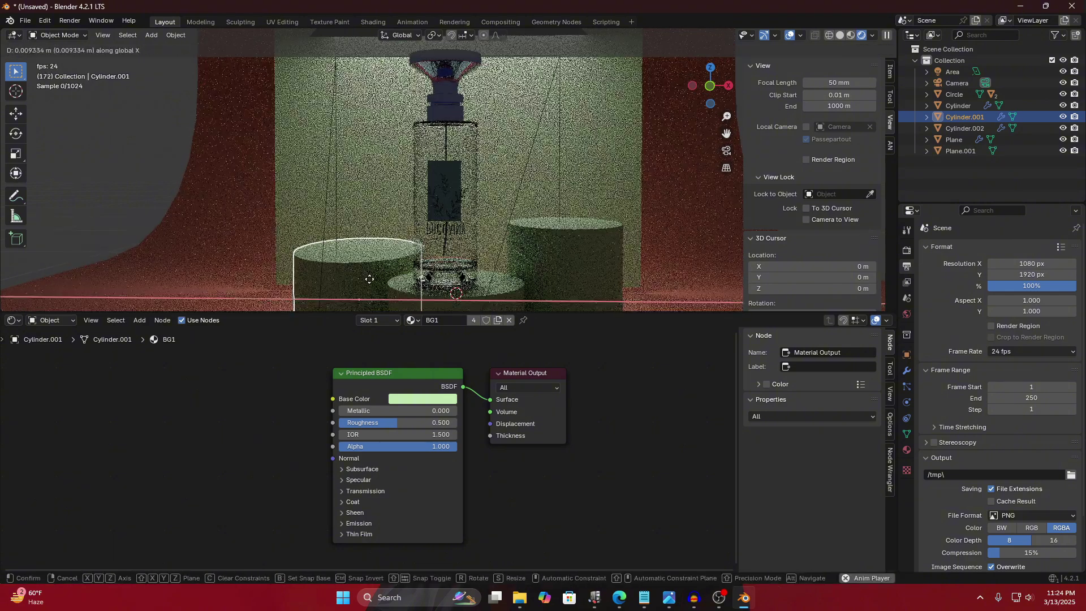
click(374, 287)
key(g)
key(y)
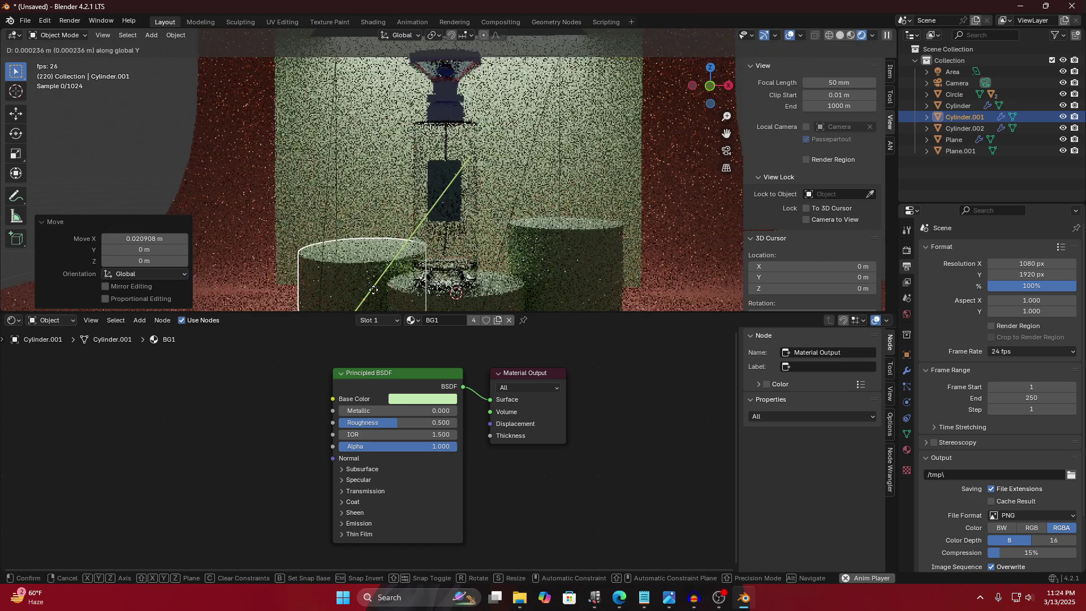
click(383, 258)
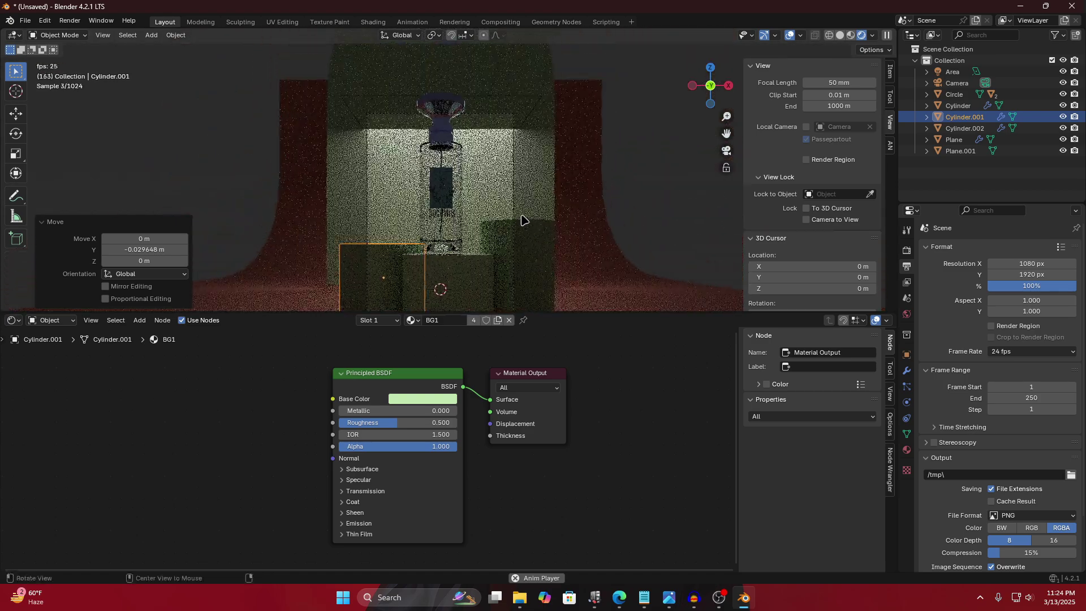
key(g)
key(z)
key(Escape)
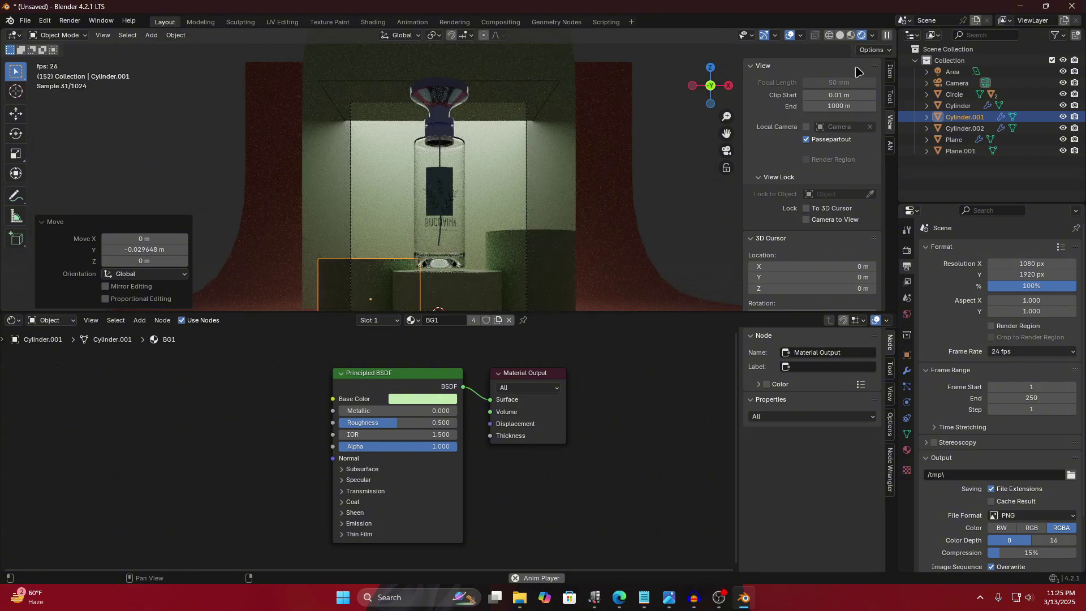
Switch the viewport to solid shading and leave the camera view.
click(851, 35)
click(843, 35)
click(864, 35)
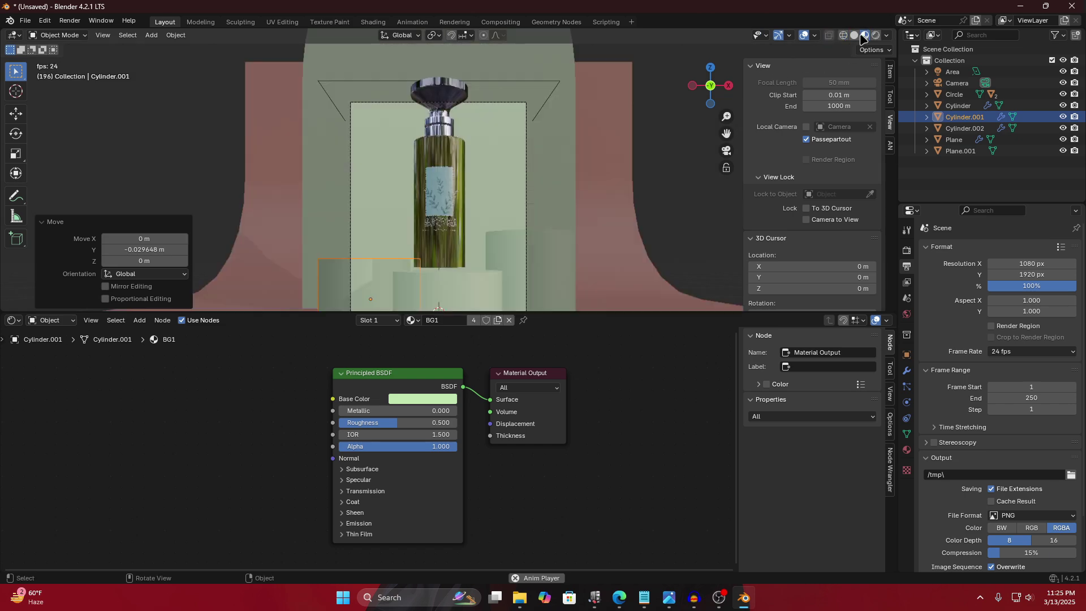
click(854, 35)
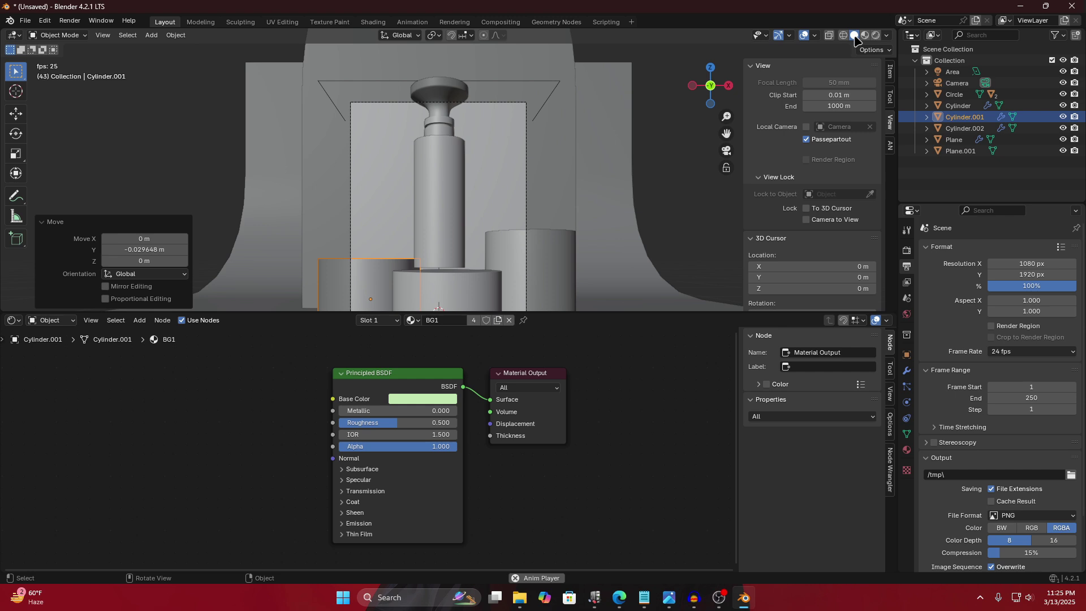
click(615, 150)
key(KP_0)
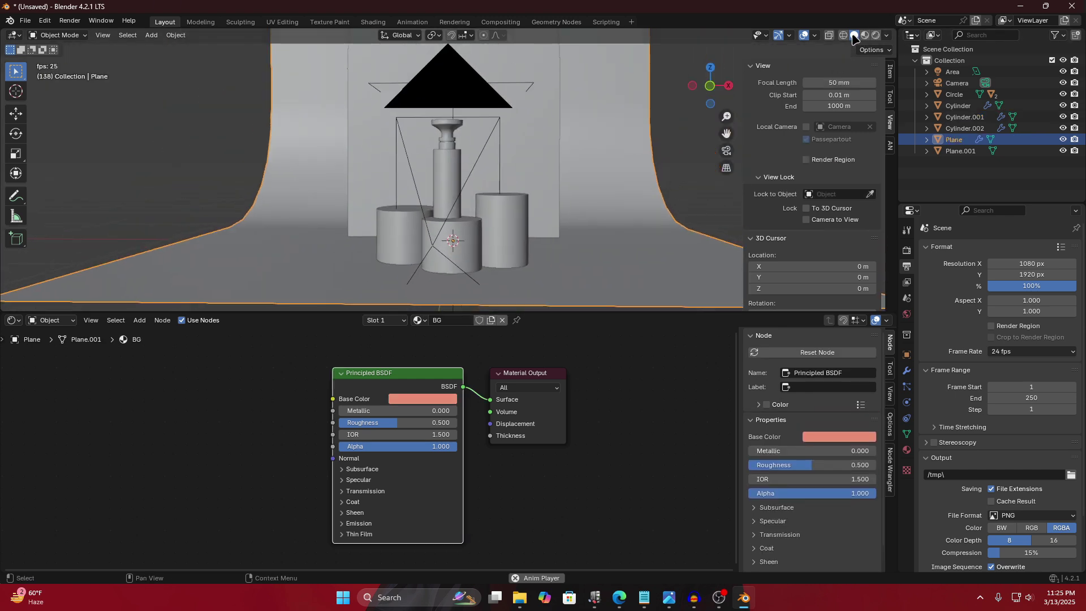
Select the bottle's glass body and open its mesh in Edit Mode.
scroll(566, 190, up, 2)
scroll(513, 164, down, 3)
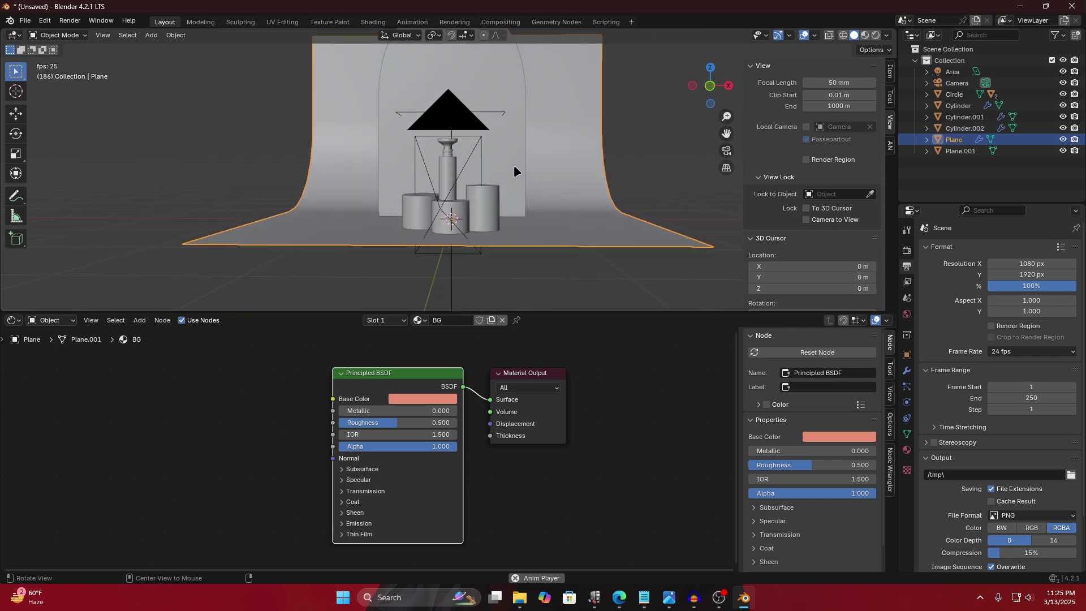
scroll(456, 177, up, 6)
scroll(460, 168, down, 6)
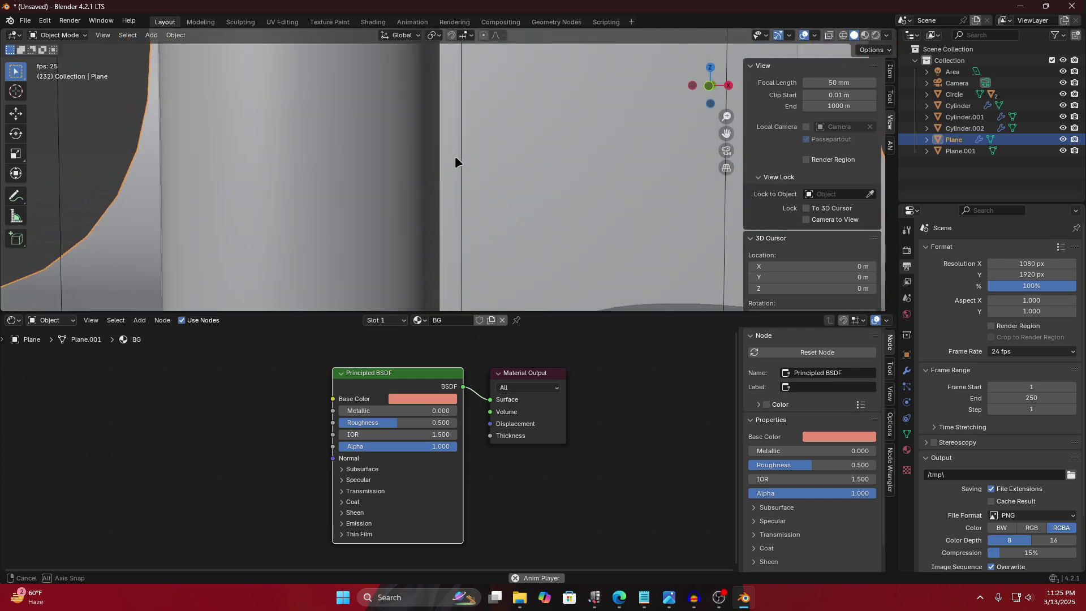
scroll(455, 172, up, 2)
click(431, 159)
key(Tab)
scroll(432, 153, up, 5)
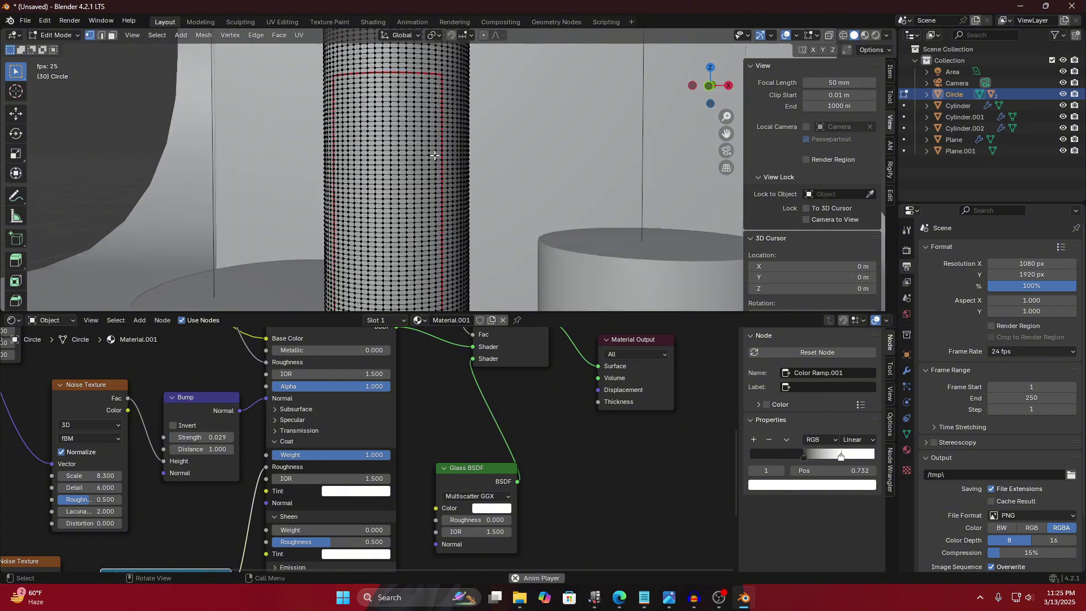
Slide the horizontal edge loop on the bottle's inner wall by a factor of -0.416 towards the shoulder and mark it as a seam.
scroll(432, 148, down, 2)
scroll(432, 148, up, 6)
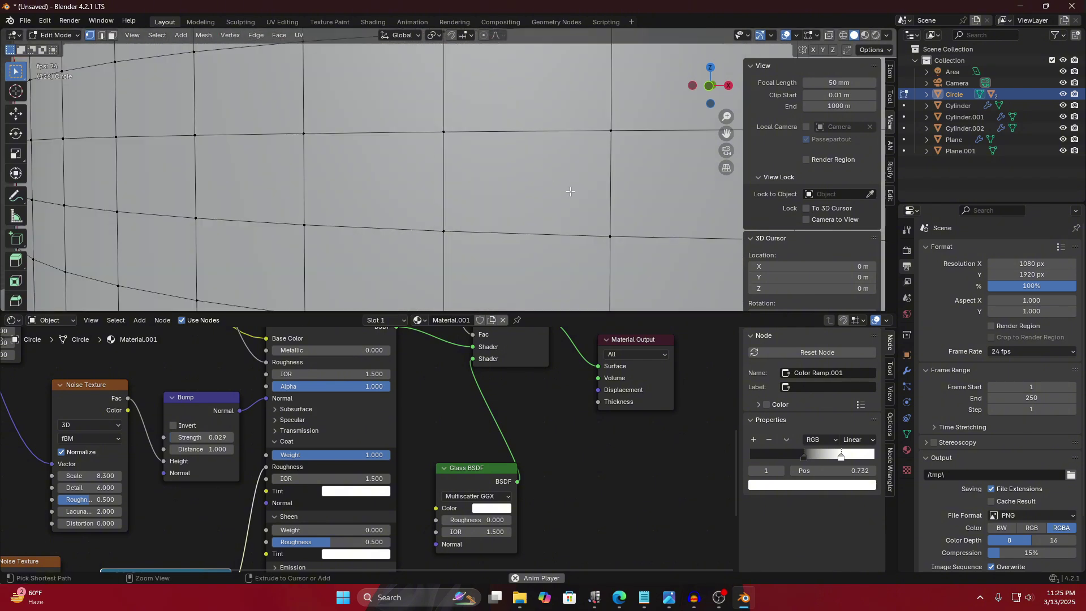
scroll(570, 190, down, 2)
scroll(571, 181, down, 3)
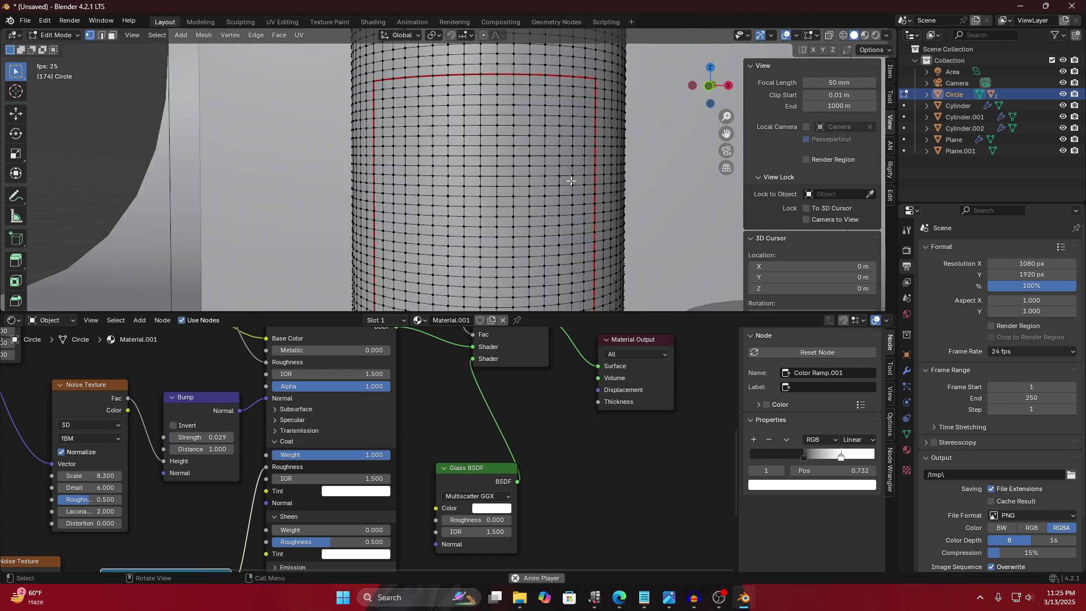
scroll(572, 181, up, 5)
ctrl+middle_drag(572, 180, 463, 229)
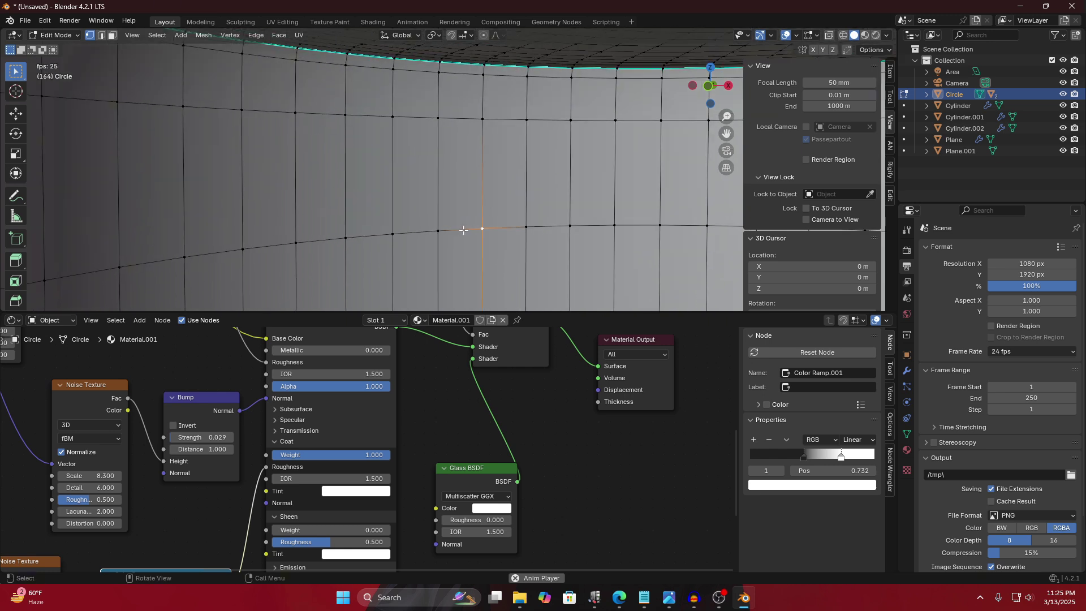
alt+click(459, 230)
key(g)
key(g)
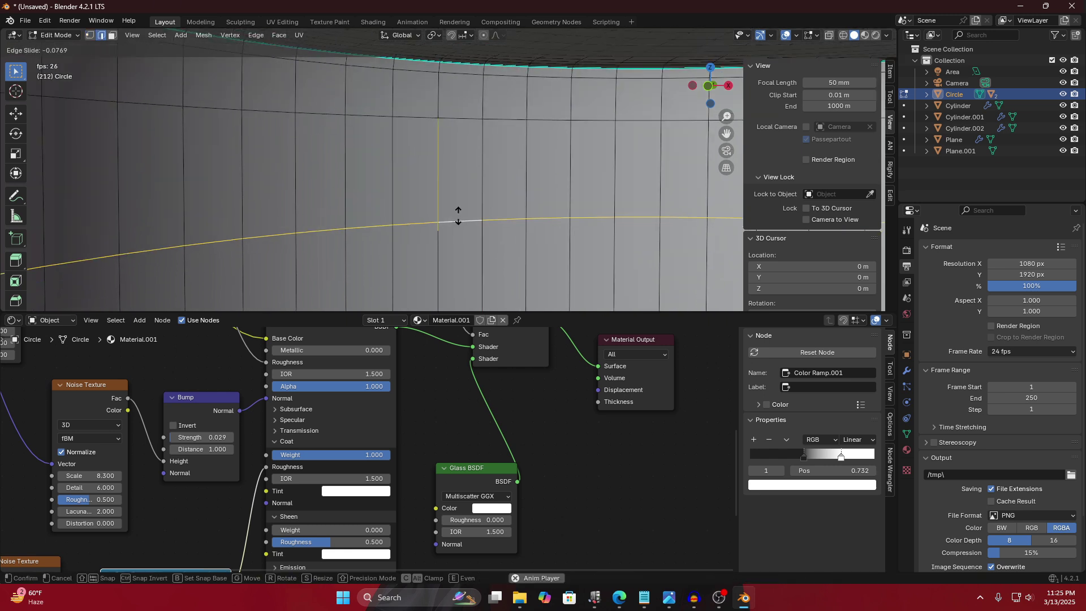
click(468, 186)
key(u)
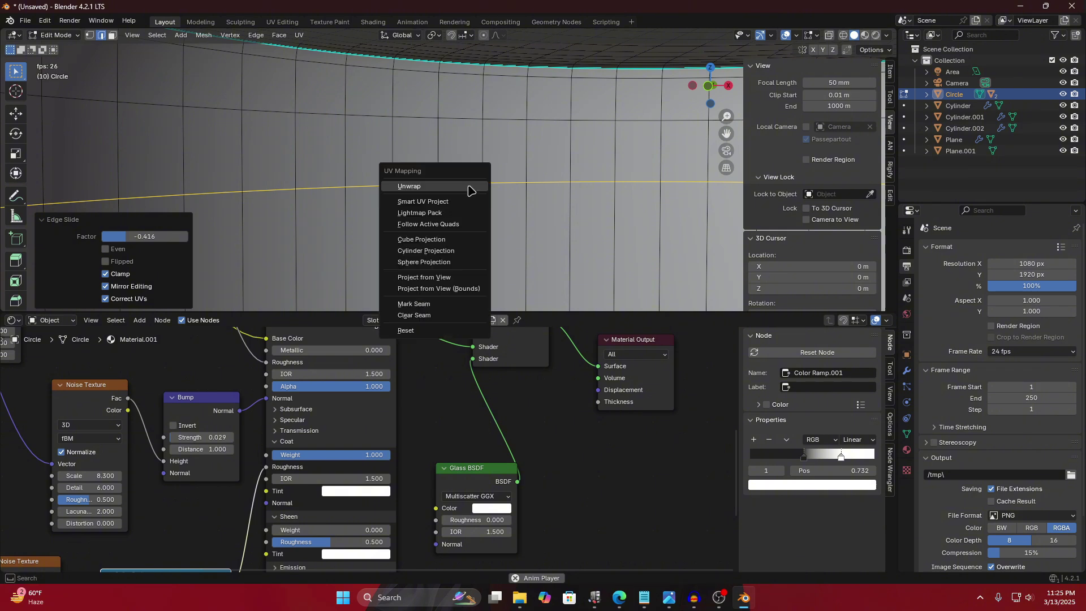
click(453, 304)
Select the linked inner-wall faces below the new seam, delimited by seam, and separate them into their own object.
scroll(480, 226, down, 5)
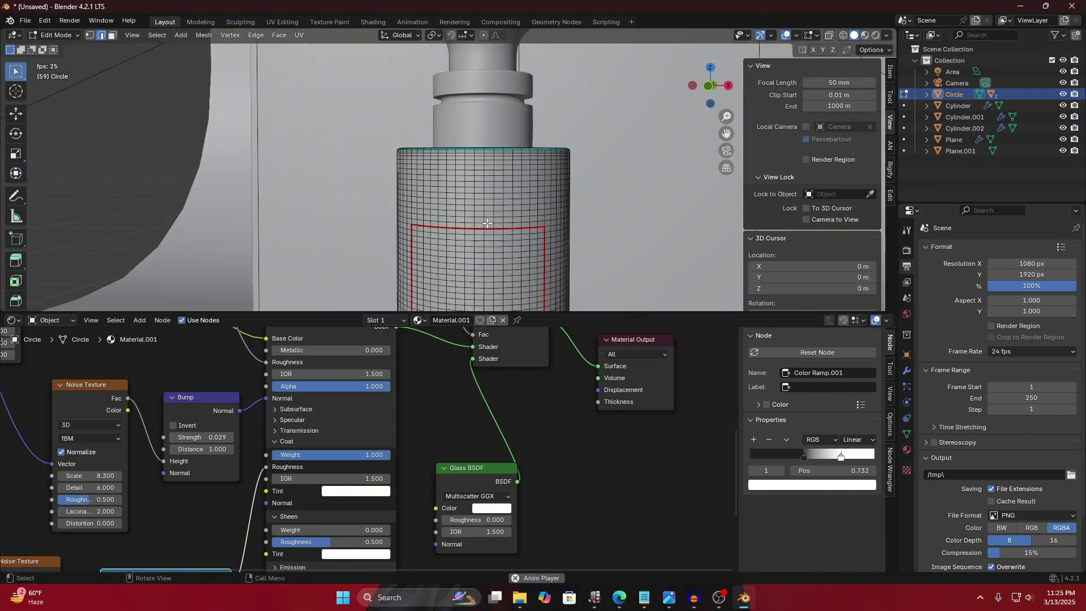
scroll(485, 218, up, 5)
middle_drag(485, 218, 443, 214)
click(447, 212)
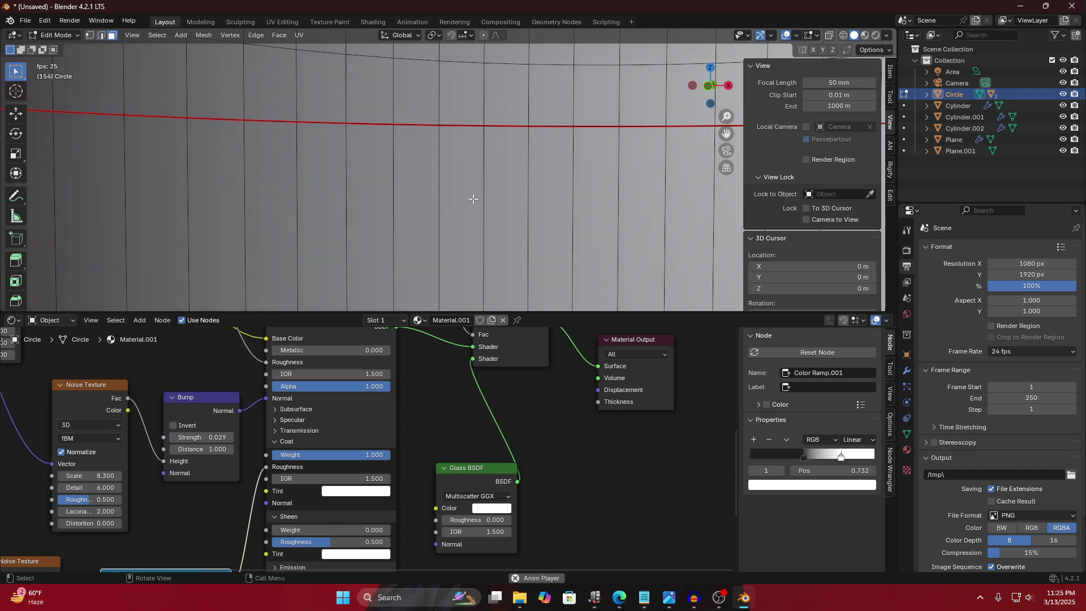
click(473, 199)
key(ctrl+l)
scroll(479, 199, down, 4)
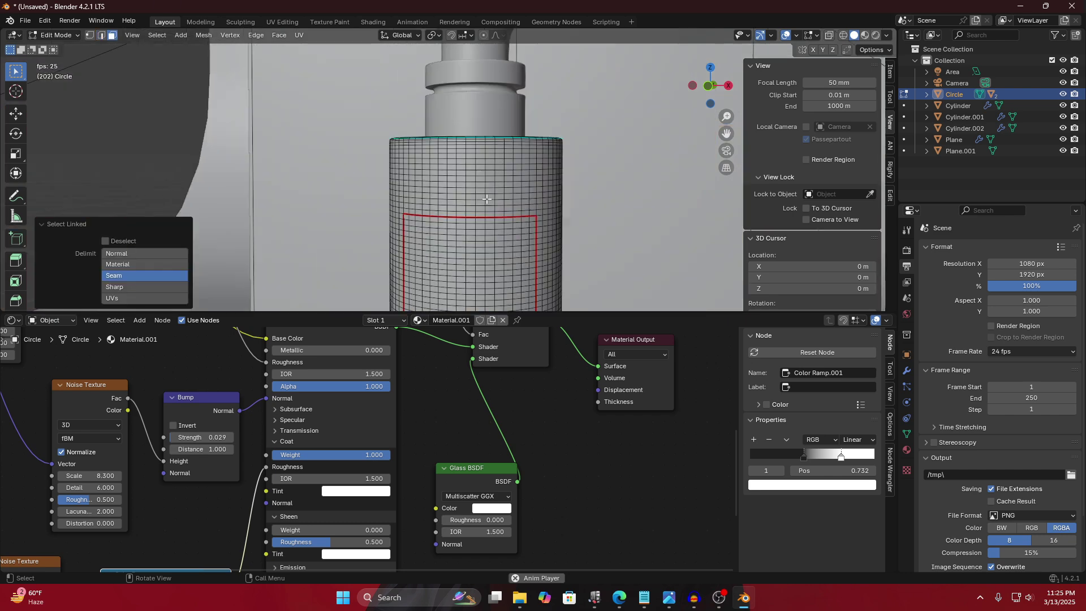
scroll(486, 197, up, 4)
middle_drag(521, 212, 454, 151)
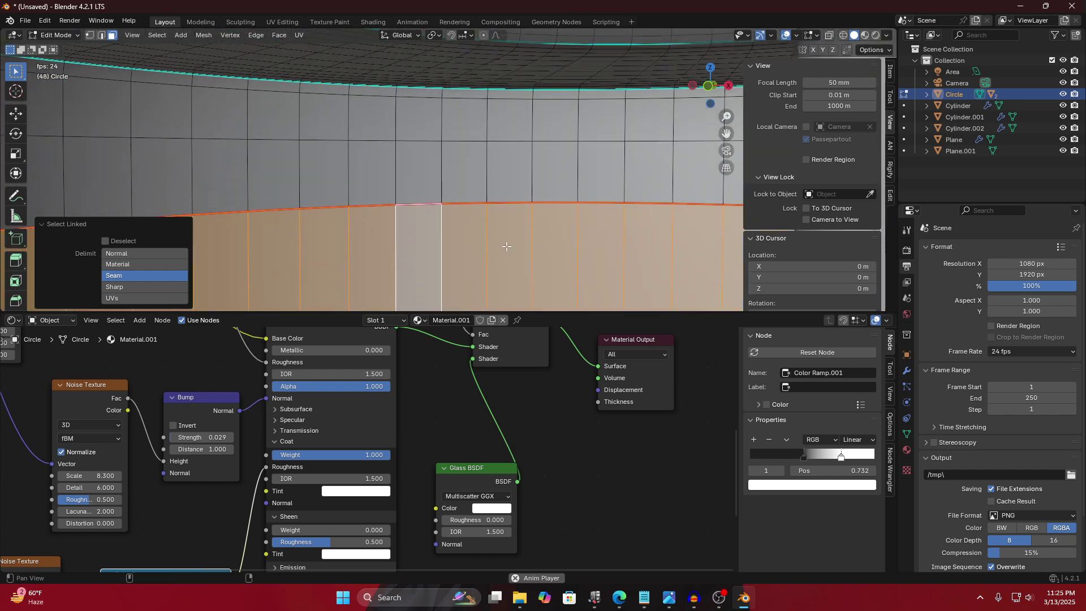
shift+middle_drag(507, 247, 473, 194)
scroll(481, 160, up, 4)
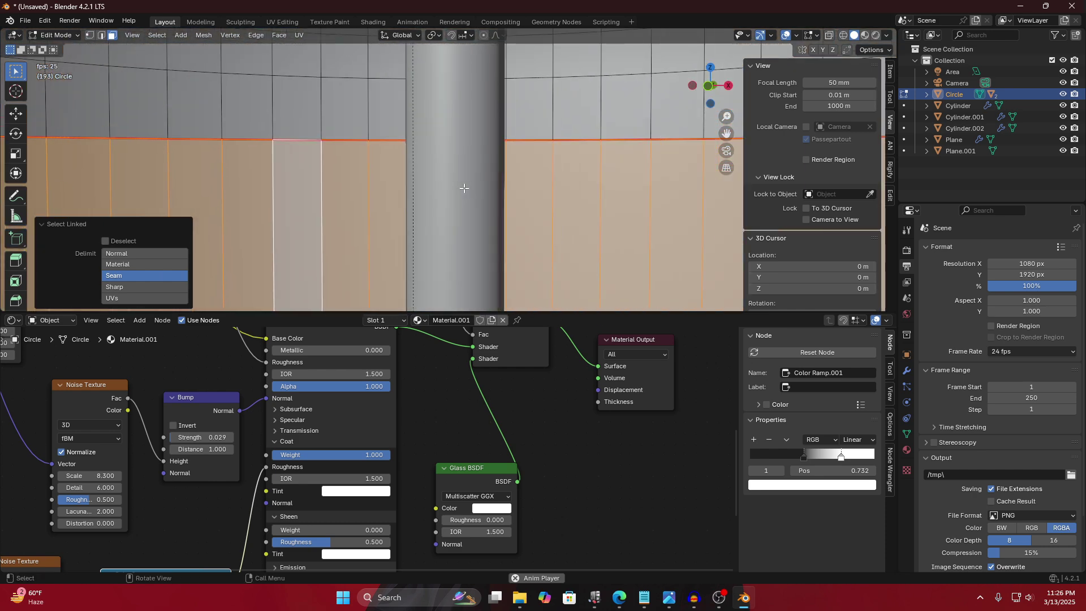
key(p)
click(456, 193)
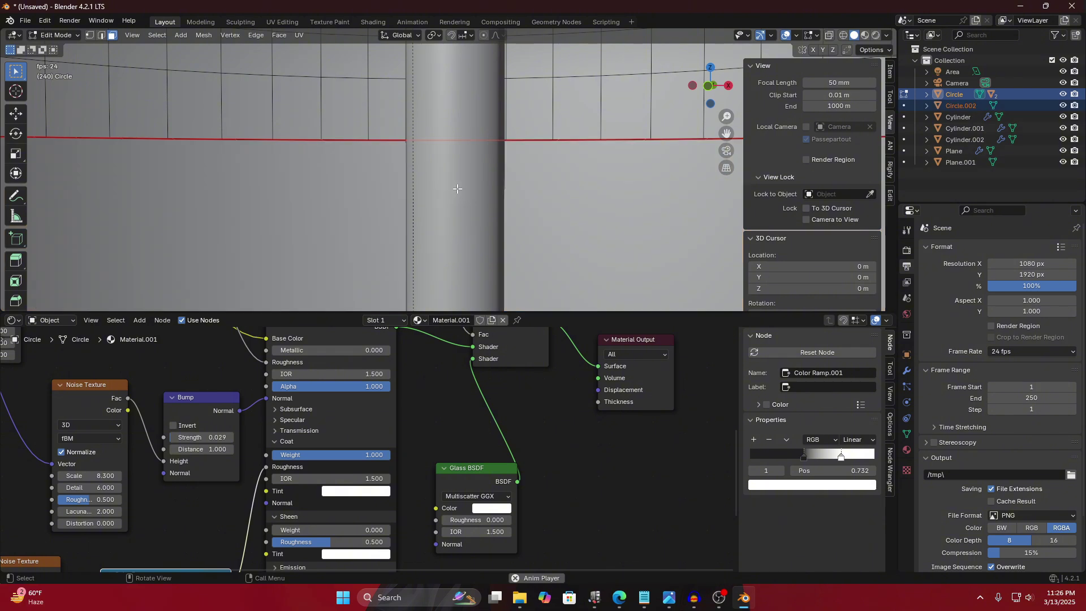
middle_drag(497, 195, 489, 198)
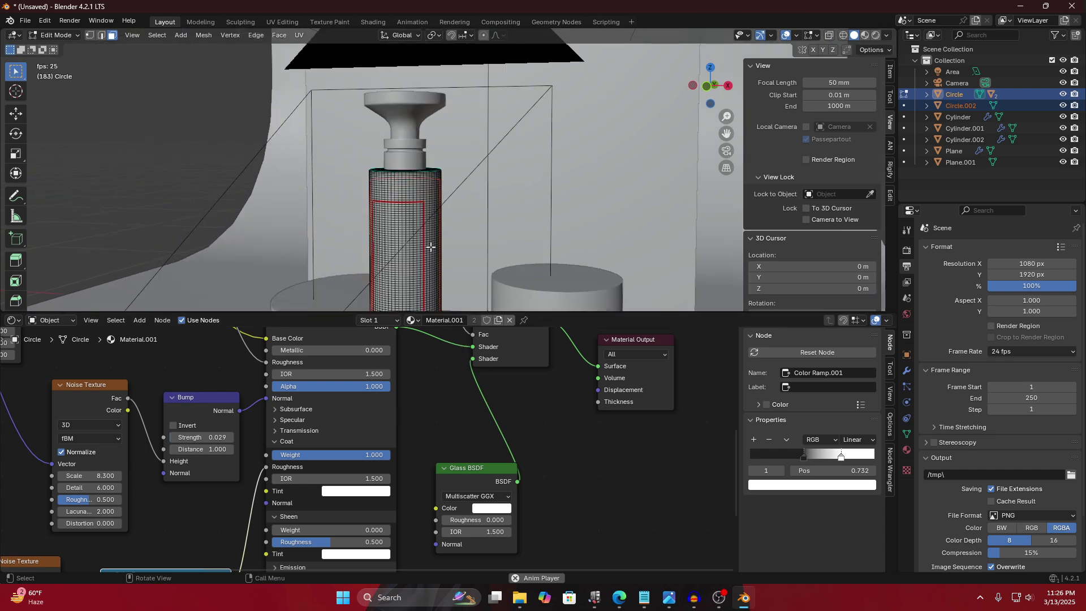
Return to Object Mode, select only the outer glass bottle and hide it.
scroll(390, 429, down, 5)
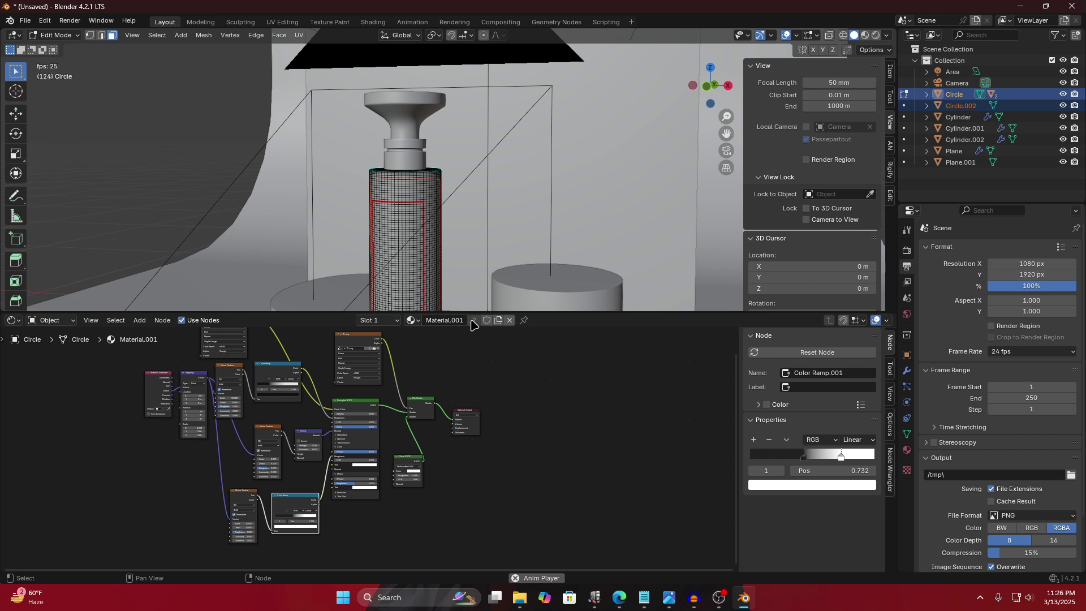
key(Tab)
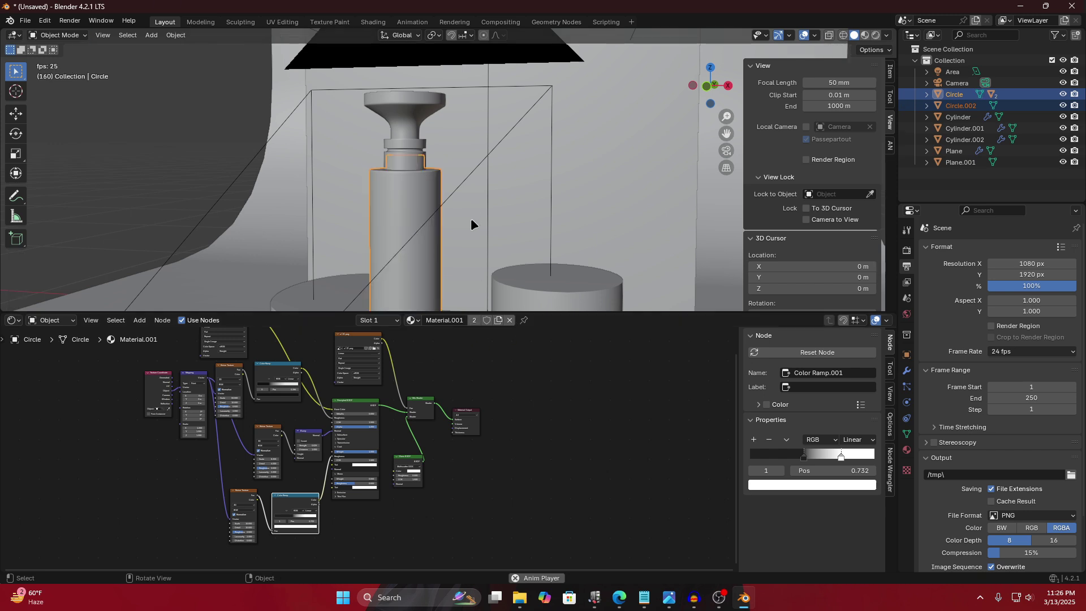
click(414, 182)
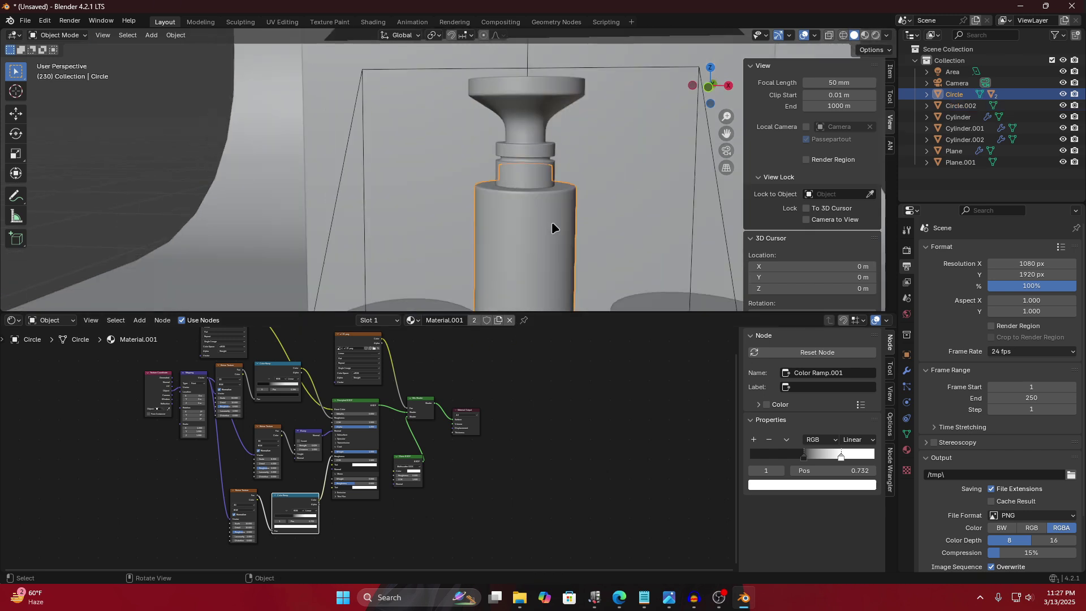
middle_drag(552, 222, 507, 221)
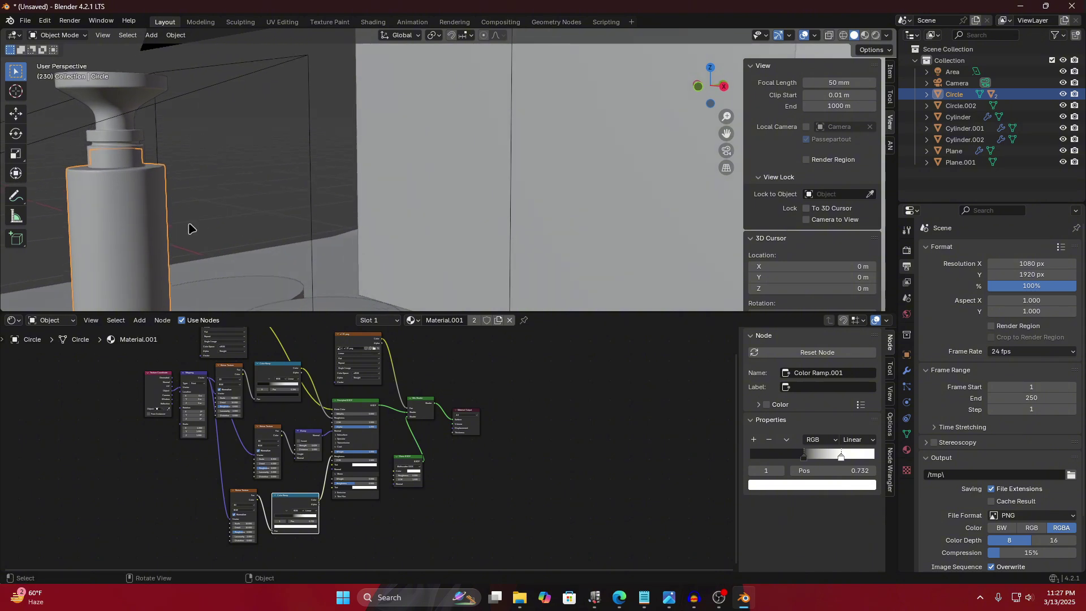
click(120, 155)
click(113, 251)
middle_drag(113, 251, 119, 217)
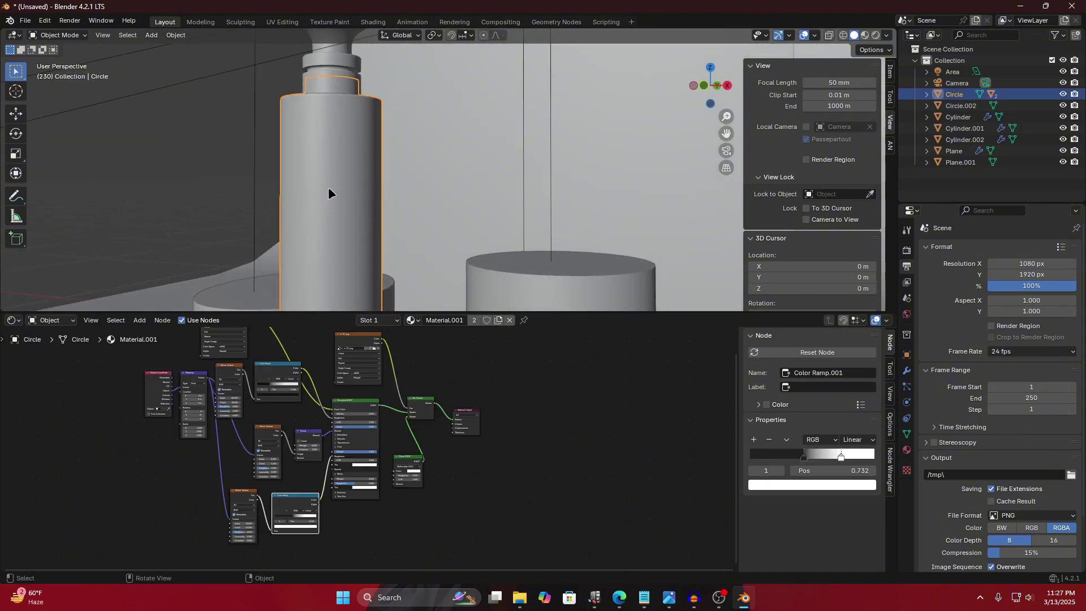
key(h)
Select the separated inner bottle mesh and make its material a single-user copy.
click(336, 171)
middle_drag(336, 170, 390, 187)
click(474, 320)
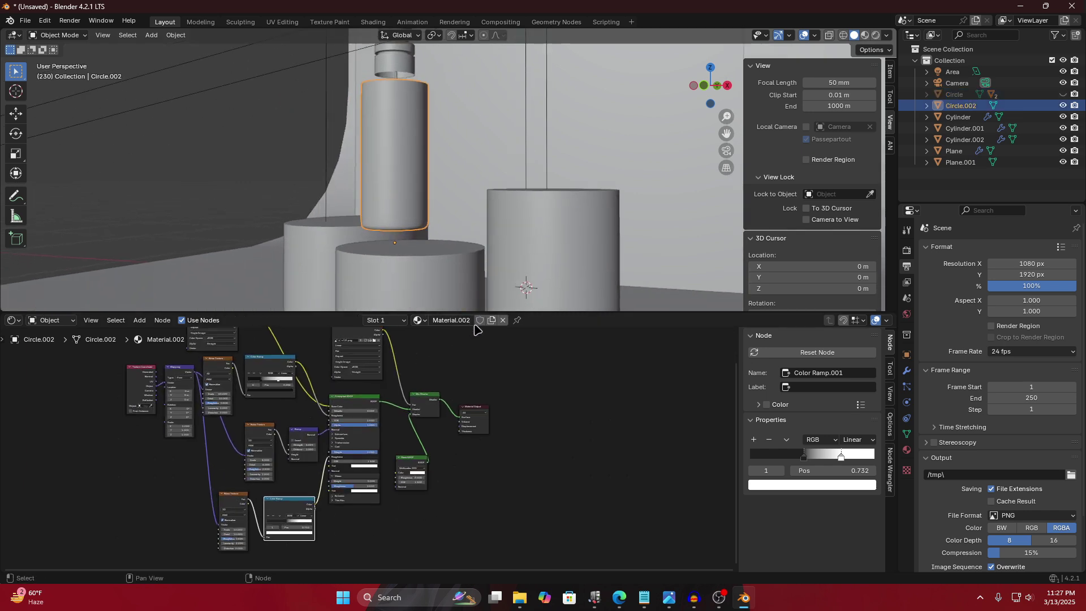
Delete the texture coordinate, mapping, noise, color ramp and bump nodes from the inner mesh's material.
scroll(406, 390, down, 1)
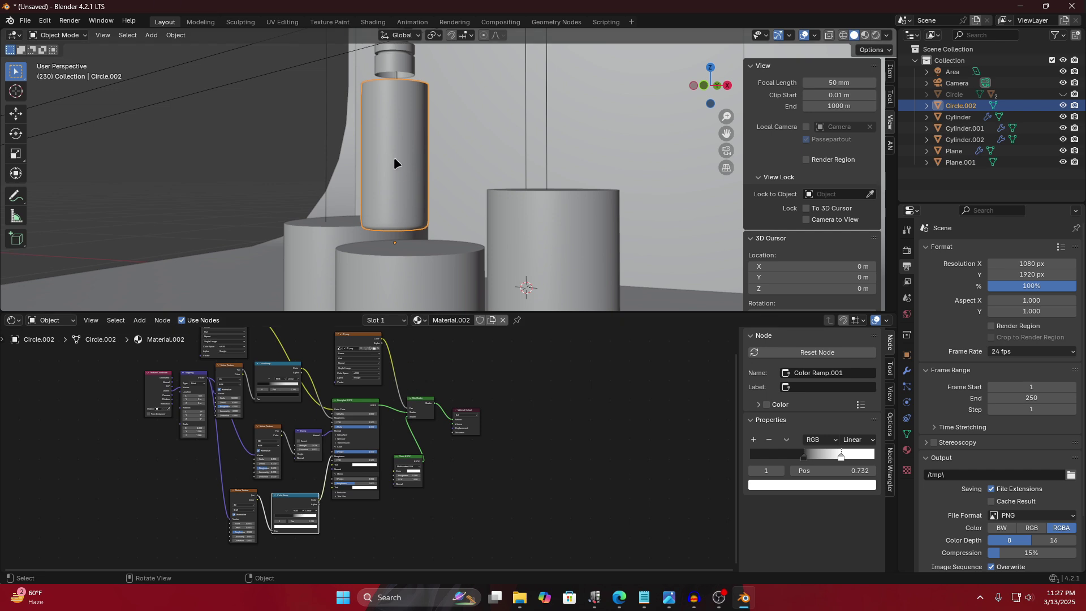
scroll(375, 418, up, 2)
scroll(375, 418, down, 2)
middle_drag(320, 392, 369, 412)
scroll(354, 398, up, 1)
scroll(368, 413, down, 2)
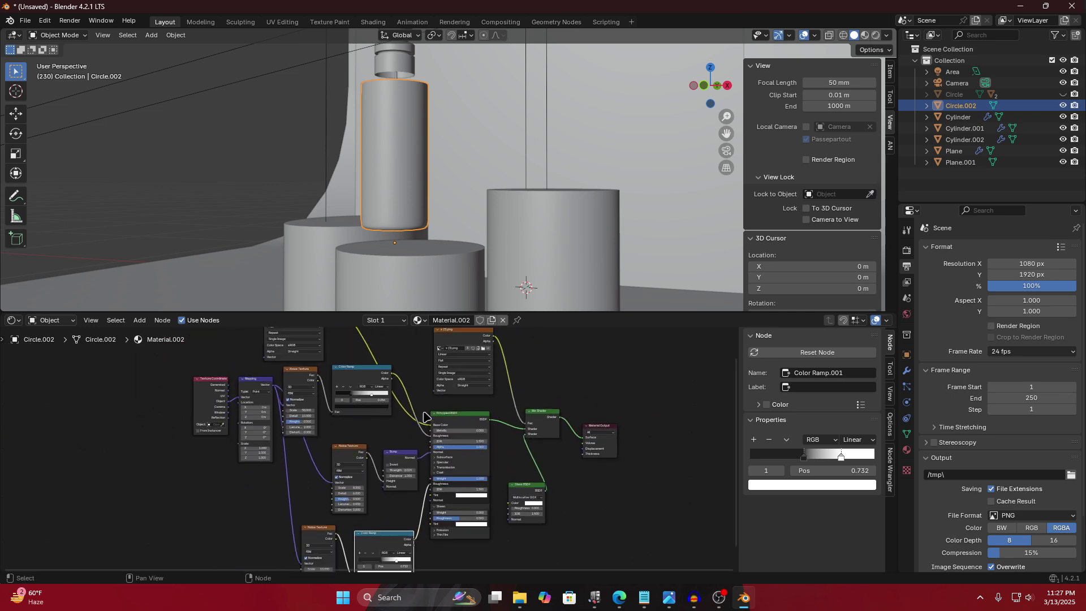
drag(256, 355, 404, 553)
key(x)
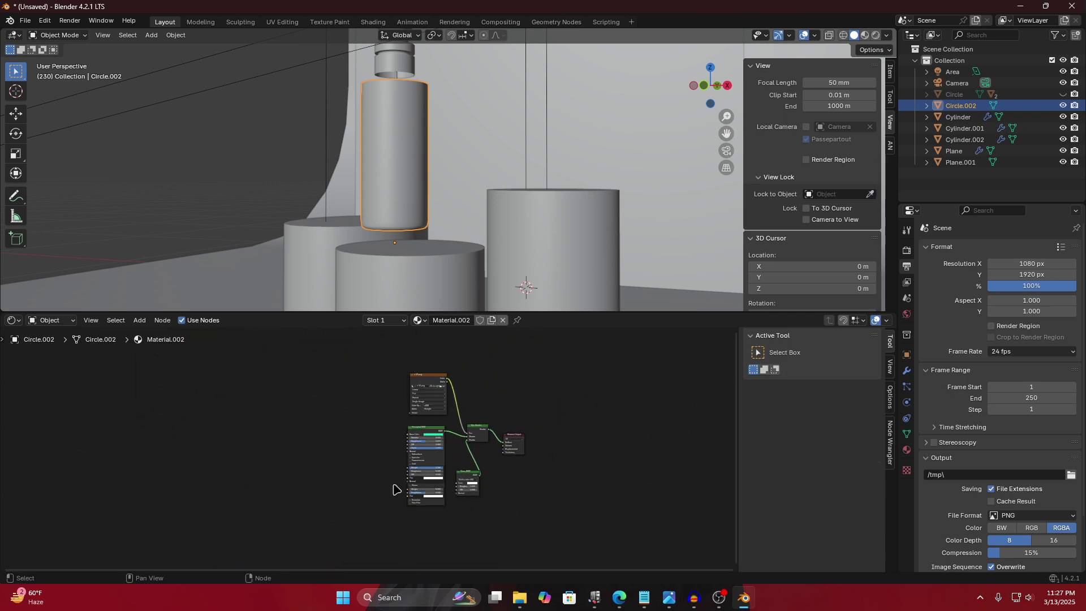
Delete the Principled BSDF and the remaining image texture node, keeping the Glass BSDF, Mix Shader and Material Output.
scroll(388, 446, up, 2)
scroll(388, 447, up, 1)
middle_drag(388, 446, 244, 436)
drag(211, 392, 358, 560)
key(x)
middle_drag(306, 402, 285, 483)
click(310, 468)
key(x)
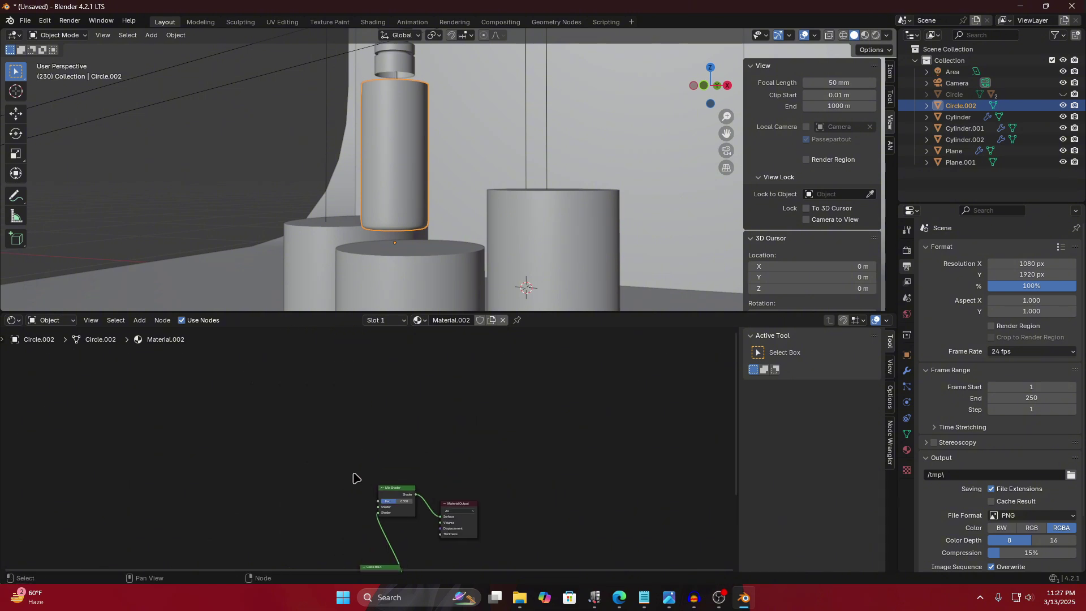
Delete the Mix Shader and connect the Glass BSDF directly to the Material Output's surface.
middle_drag(357, 478, 334, 387)
click(346, 396)
key(x)
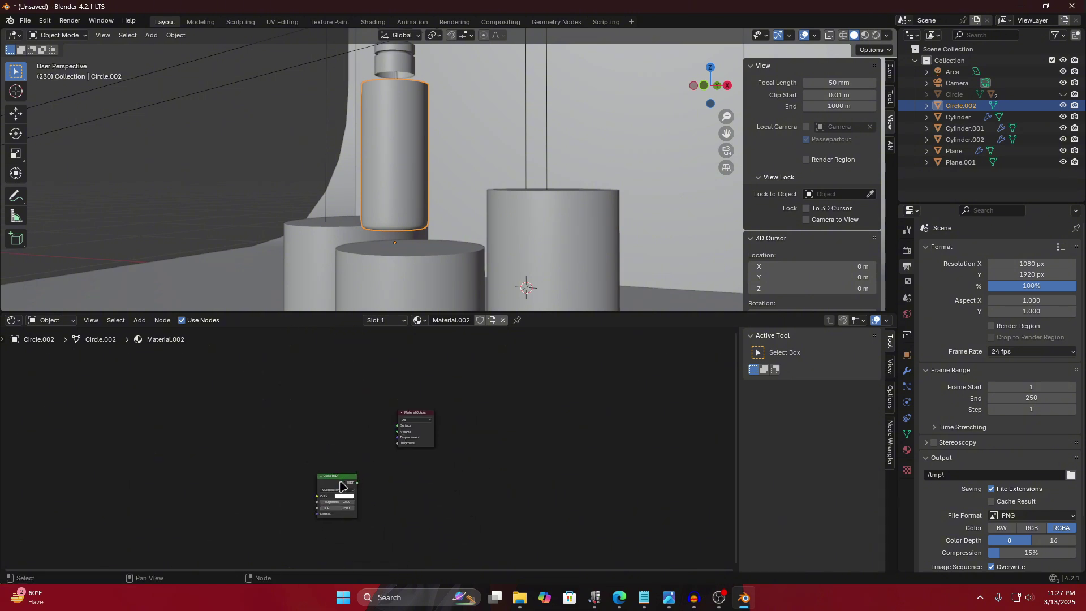
mouse_move(342, 479)
mouse_down()
mouse_move(326, 401)
mouse_move(422, 440)
mouse_move(390, 431)
mouse_up()
Preview the materials in the viewport and set the inner liquid's Glass BSDF color to a pale lavender.
click(865, 35)
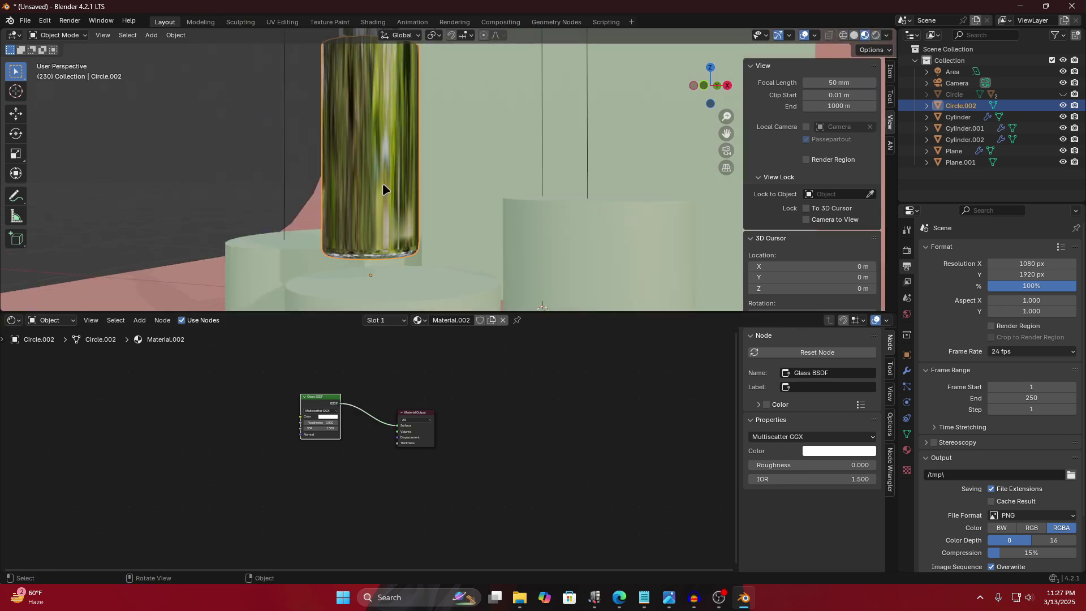
scroll(339, 422, up, 5)
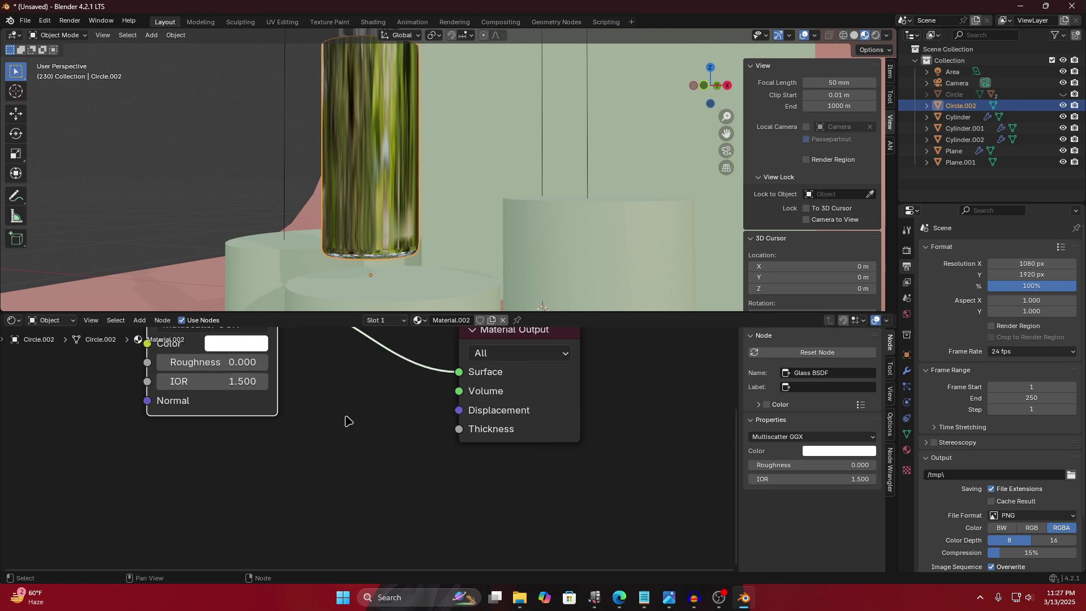
middle_drag(346, 419, 375, 422)
click(311, 396)
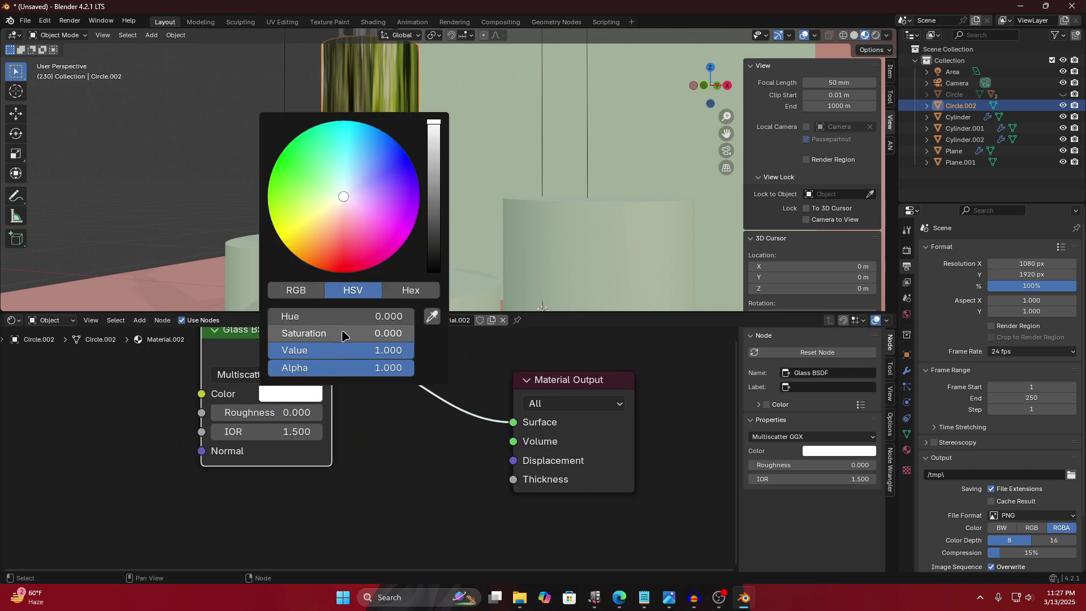
click(350, 192)
drag(350, 192, 352, 191)
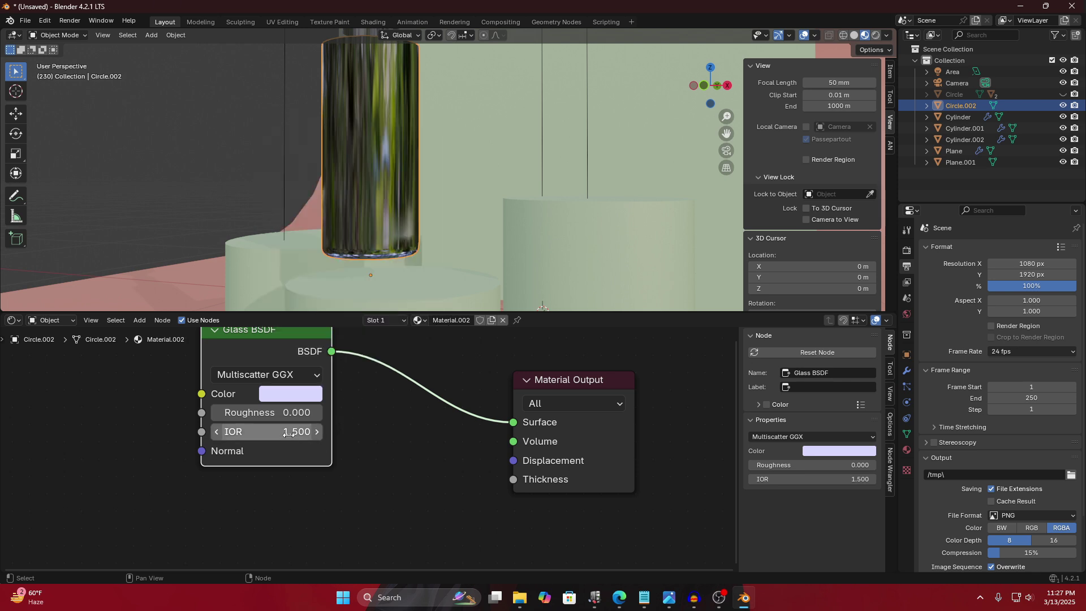
Set the IOR of the liquid's Glass BSDF to 1.333, keeping its roughness at 0.
click(288, 413)
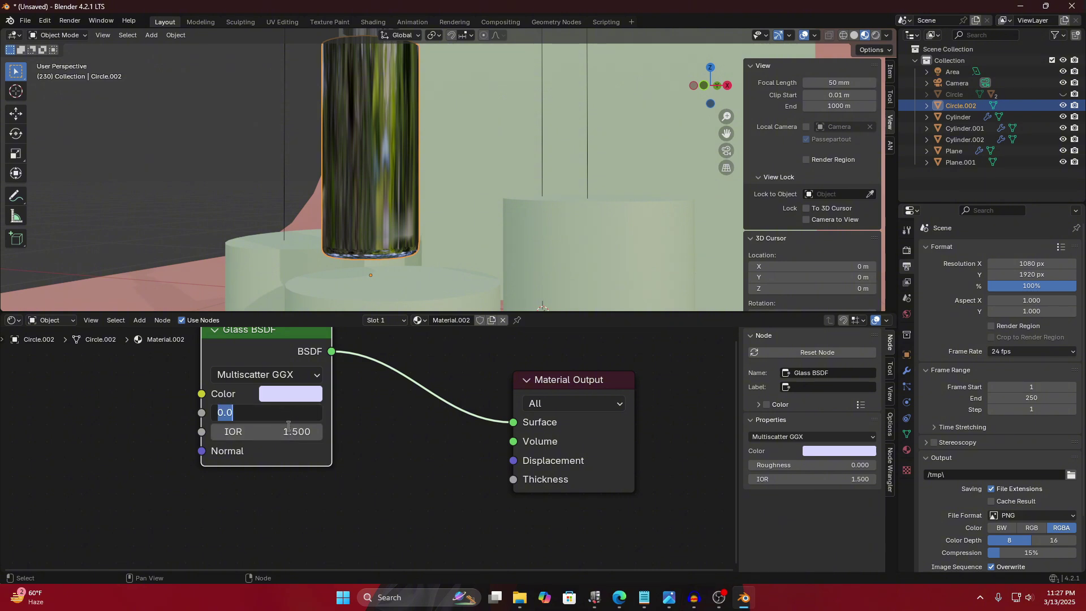
key(Return)
click(292, 433)
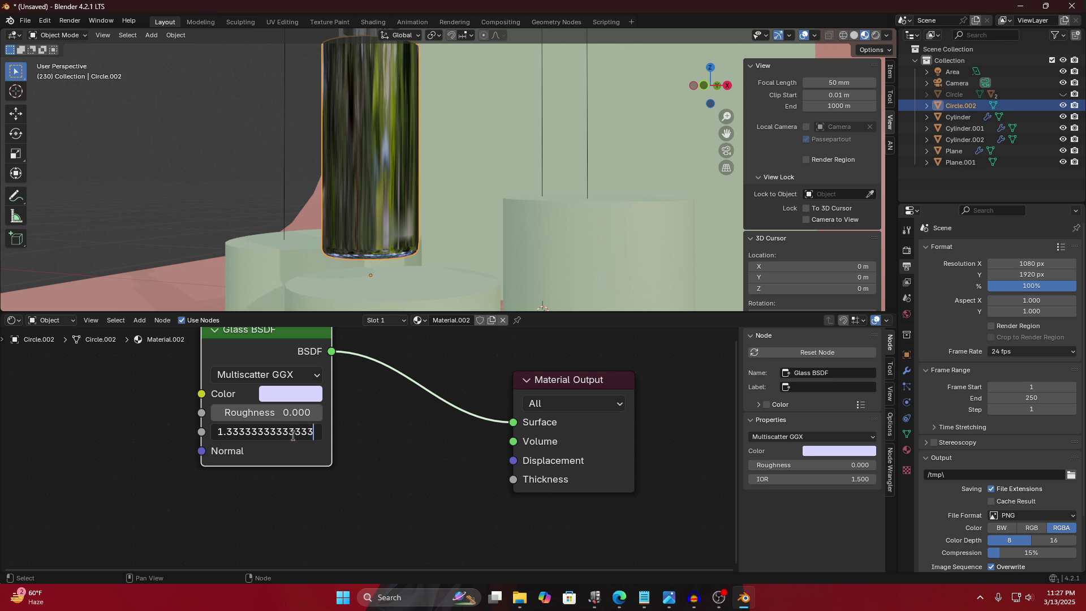
key(Return)
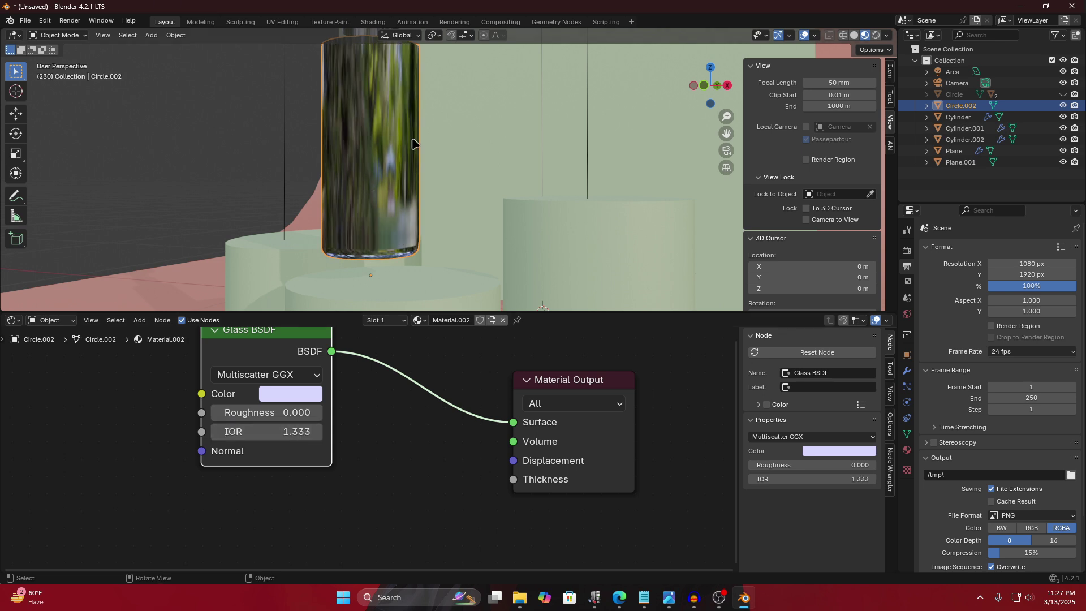
click(281, 411)
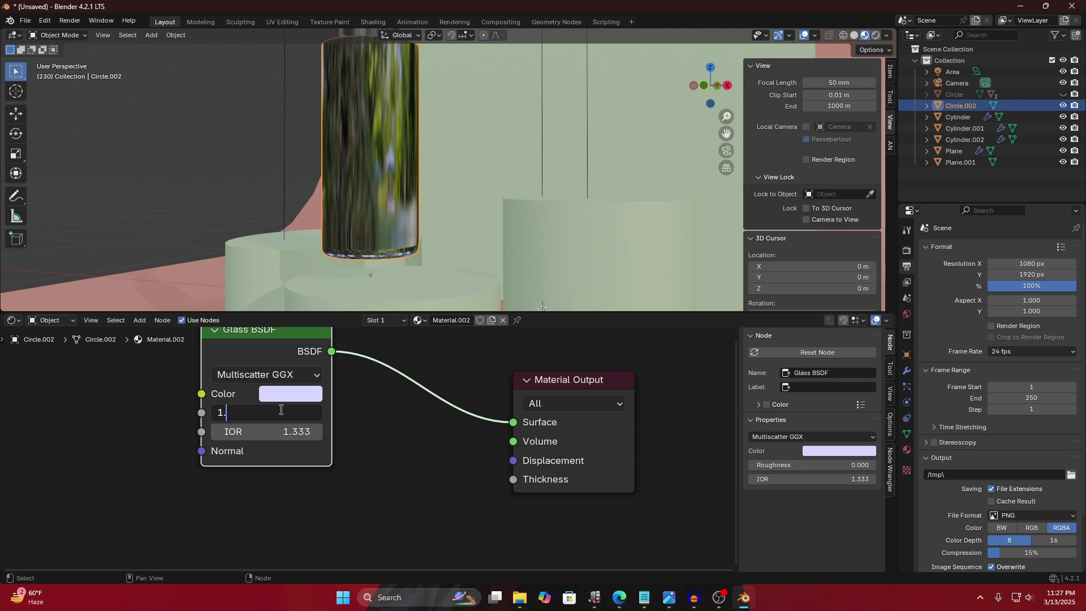
text(1.3333333)
key(Return)
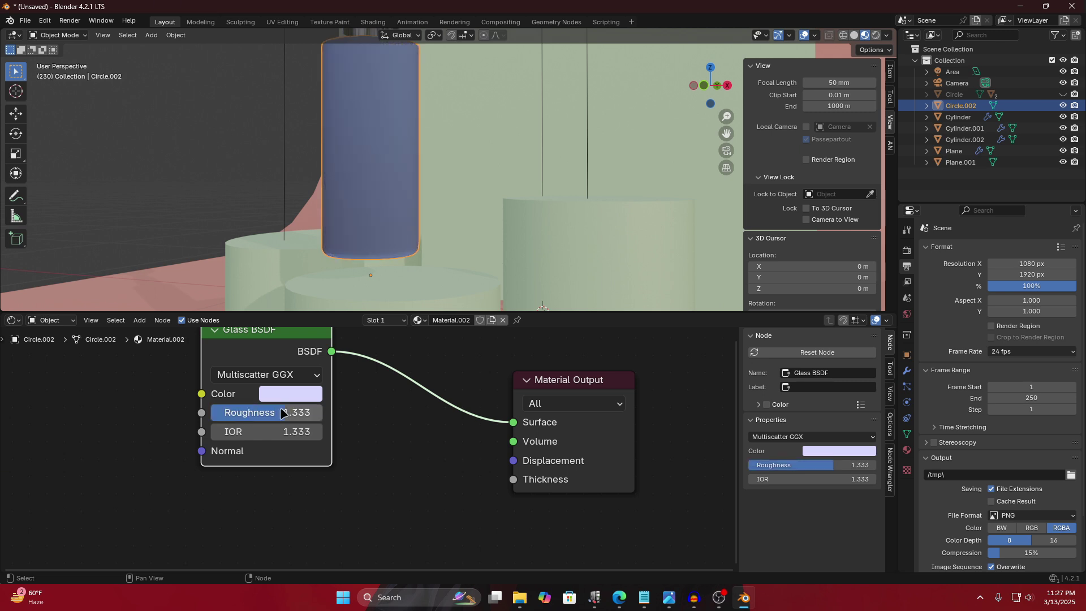
key(ctrl+z)
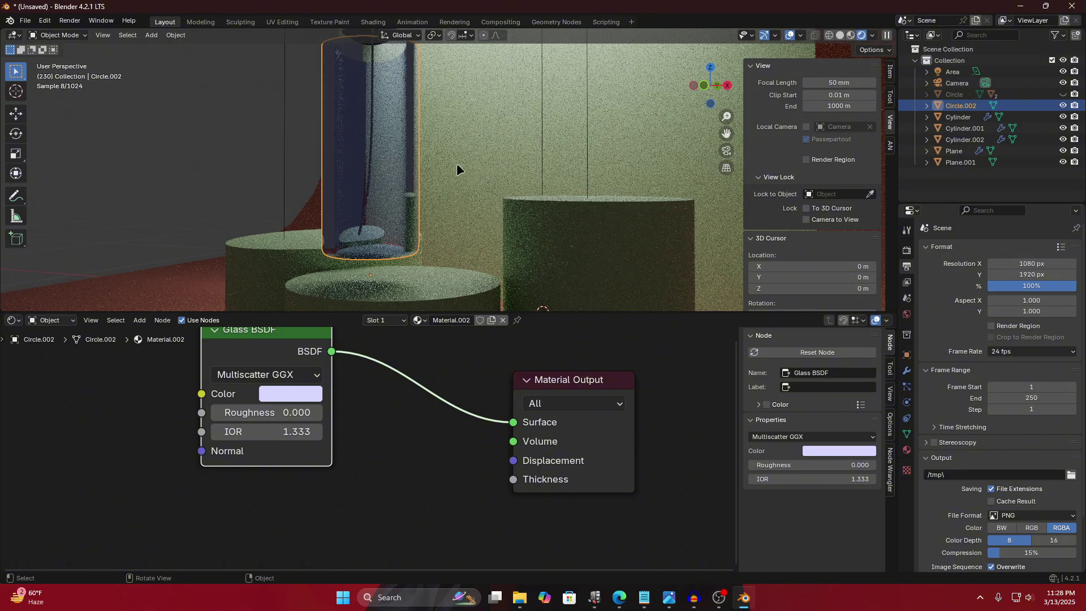
Examine the liquid in the rendered view and unhide the outer glass bottle.
middle_drag(380, 165, 563, 180)
scroll(563, 180, up, 4)
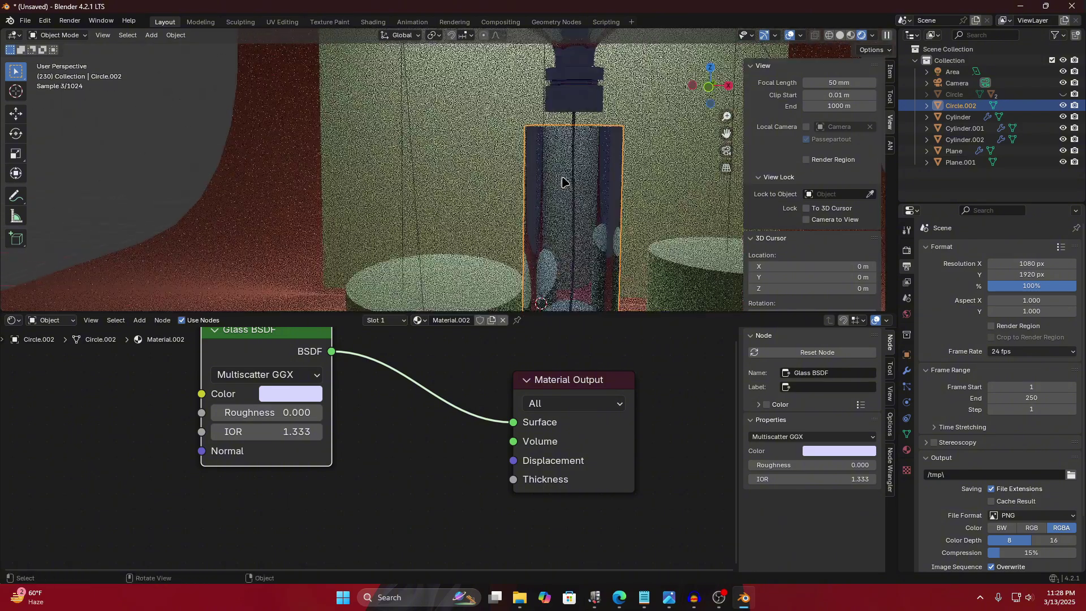
scroll(596, 152, down, 3)
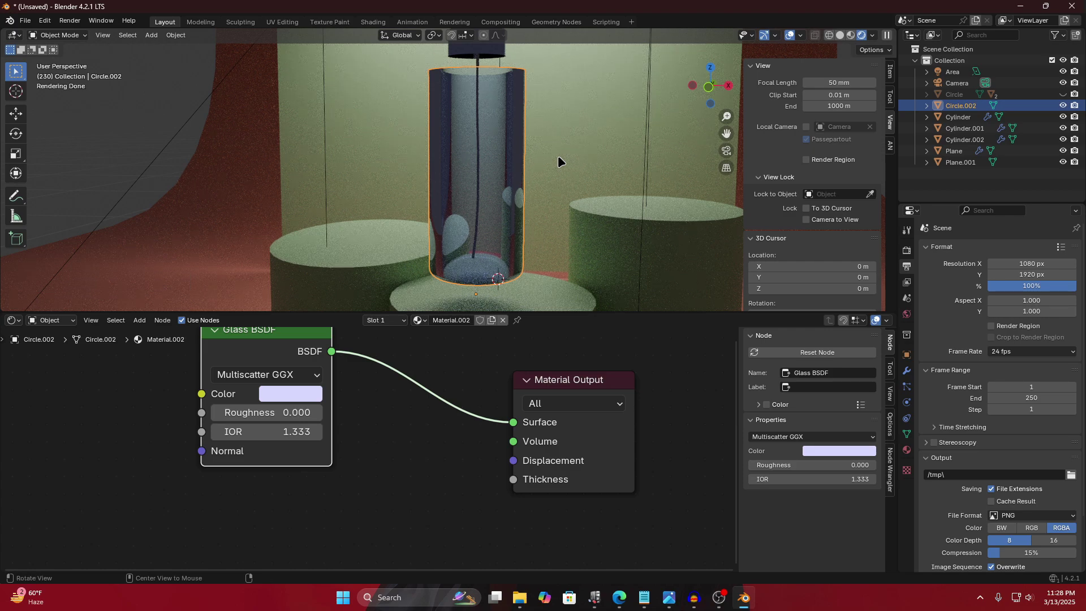
key(alt+h)
scroll(558, 155, down, 2)
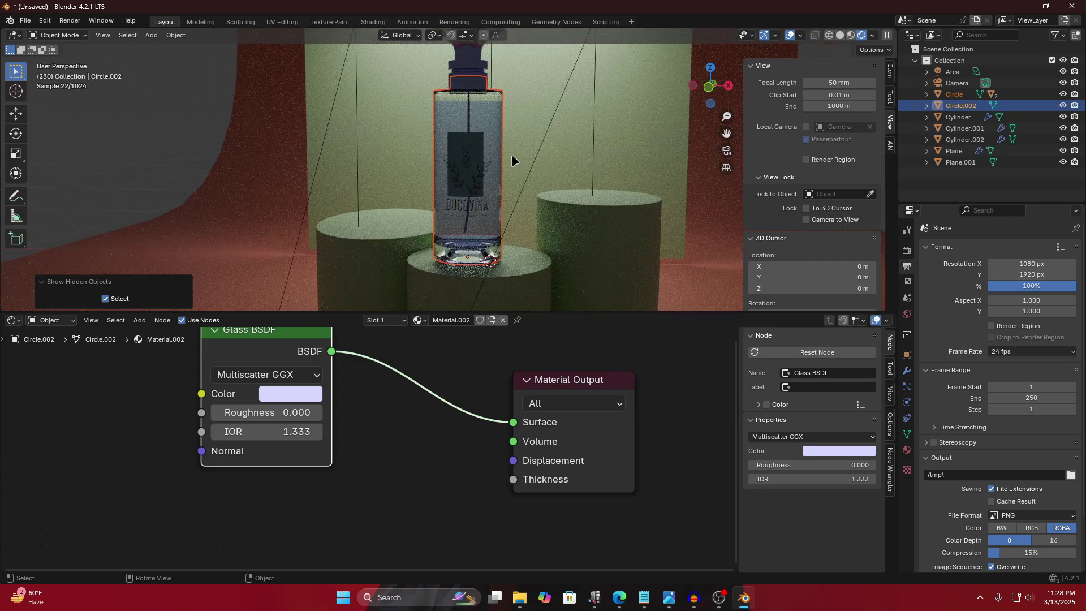
Change the liquid's glass color to a slightly stronger light blue and view the scene through the camera.
click(290, 394)
drag(355, 186, 357, 186)
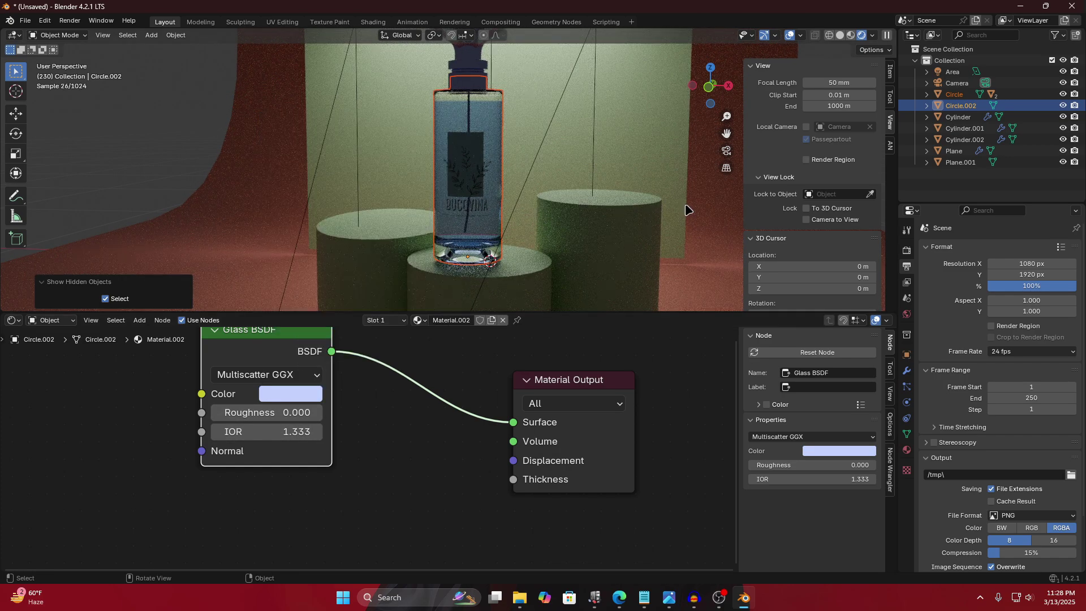
scroll(586, 208, down, 2)
key(KP_0)
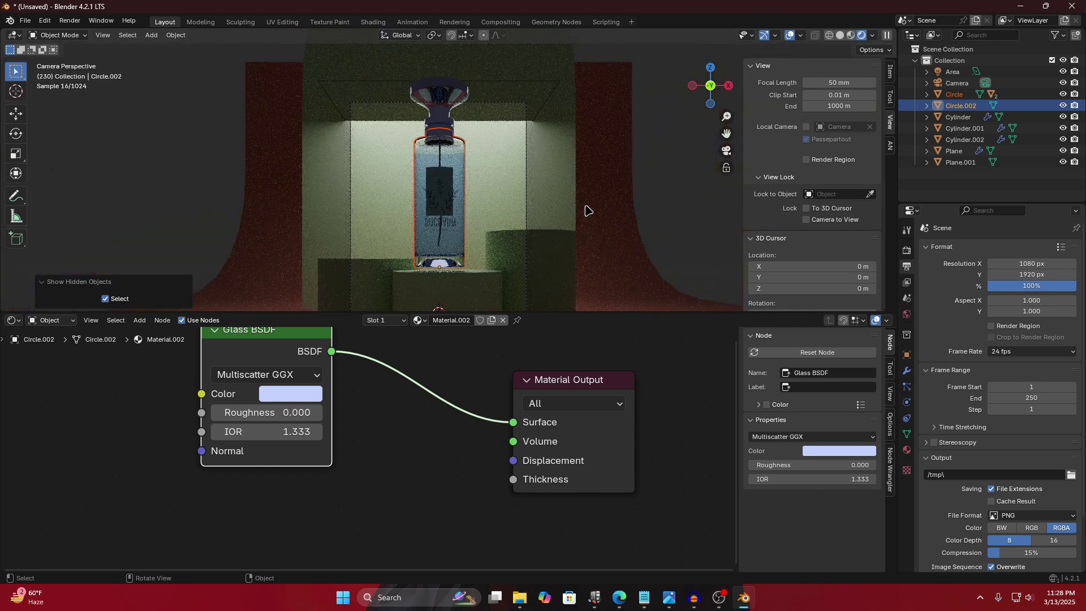
Raise the area light above the bottle about 0.61 m along Z.
scroll(487, 218, up, 3)
click(500, 110)
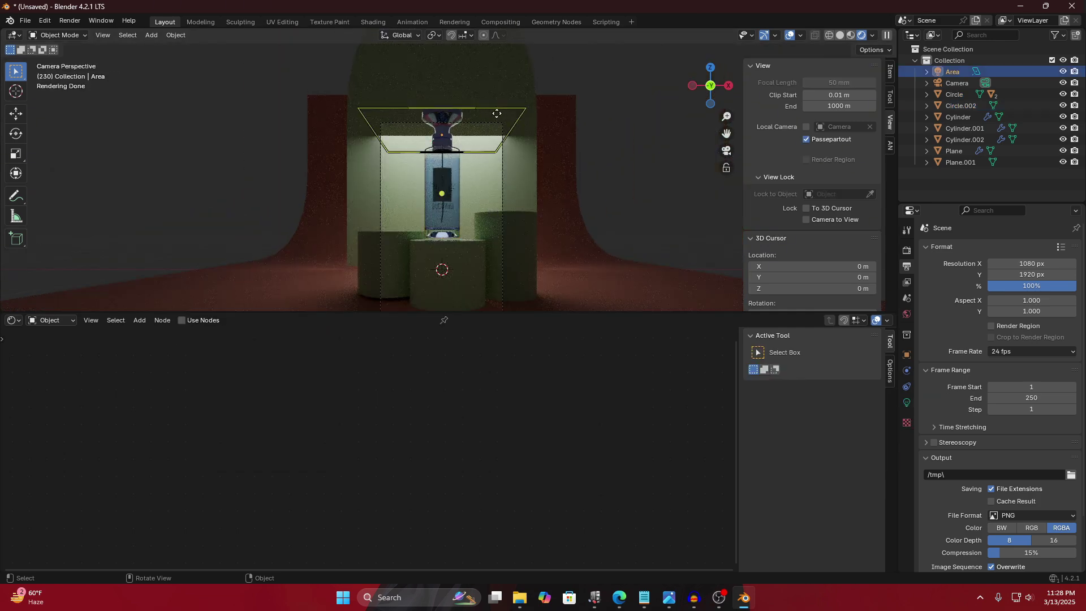
key(g)
key(z)
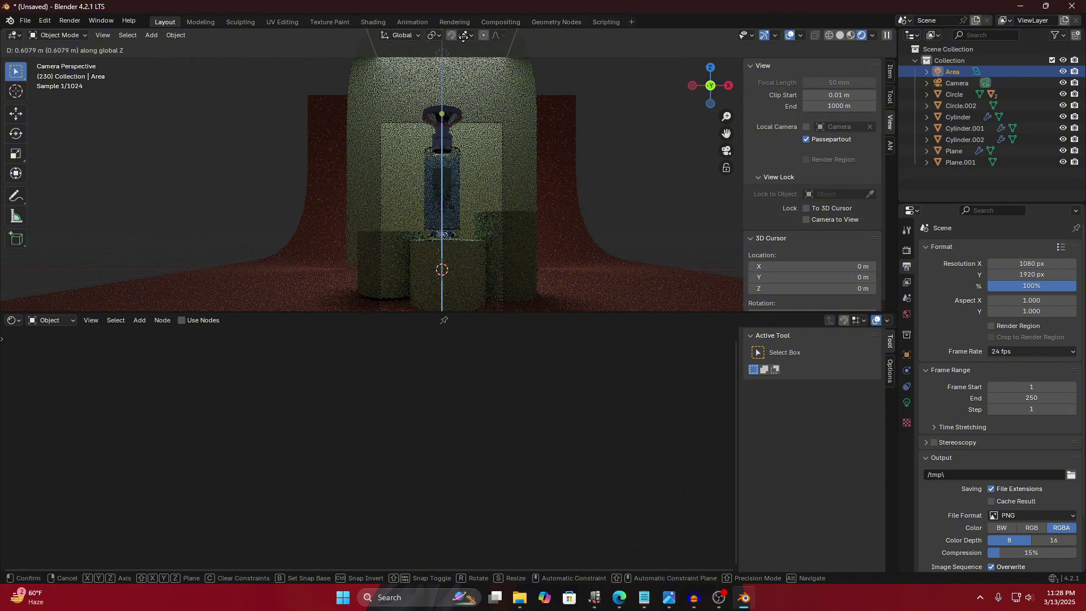
click(463, 303)
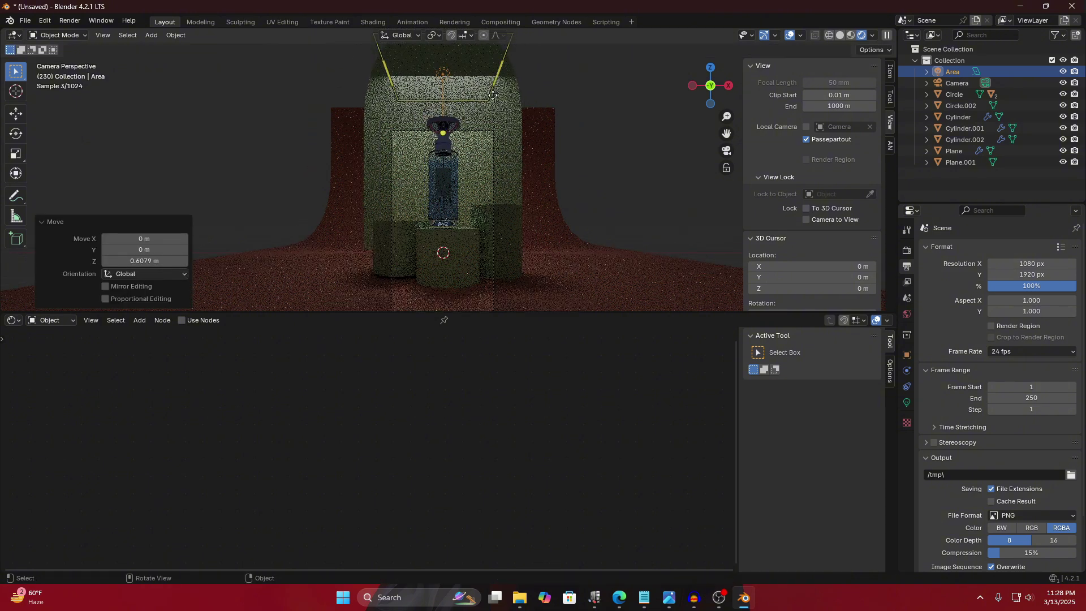
Select the camera and open its lens and depth of field settings, then reselect the glass bottle.
click(488, 188)
click(487, 208)
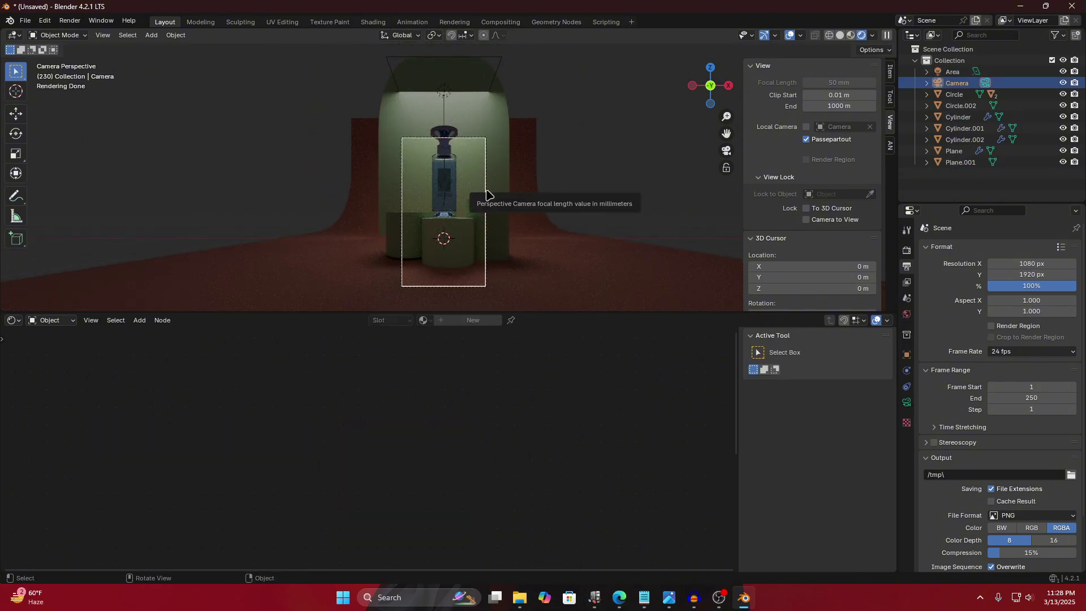
click(907, 402)
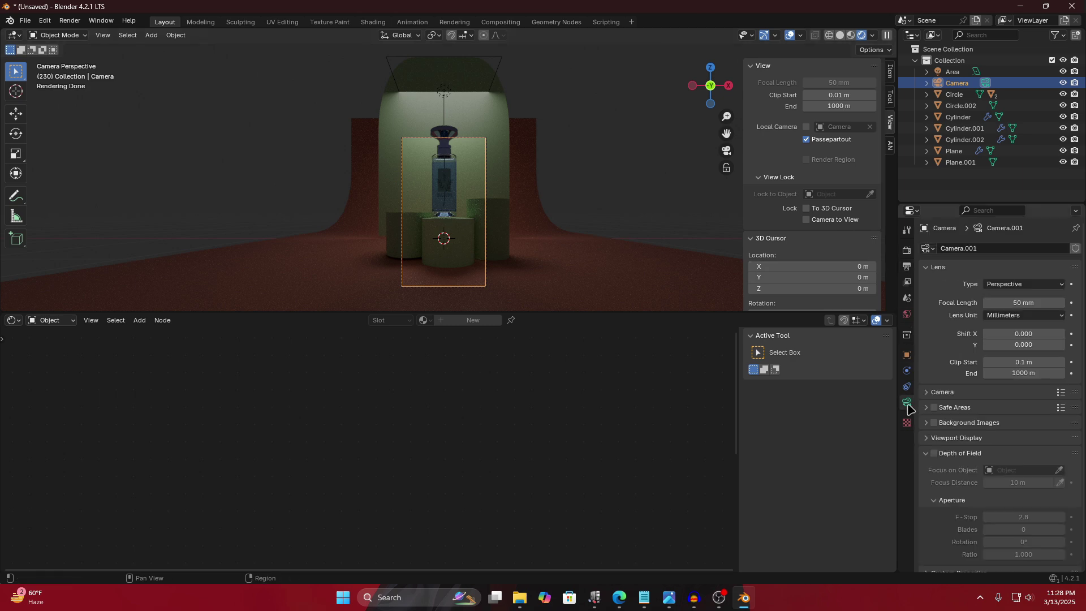
click(448, 181)
scroll(452, 198, up, 2)
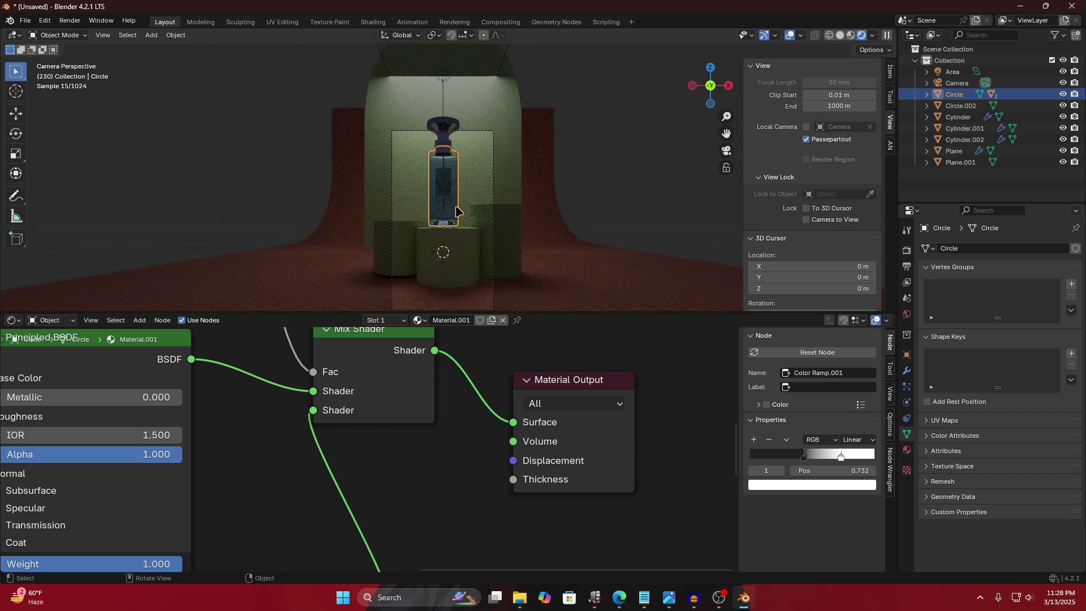
Raise the area light about 0.39 m further along Z and scale it up by 1.78.
click(459, 101)
click(458, 100)
key(g)
key(z)
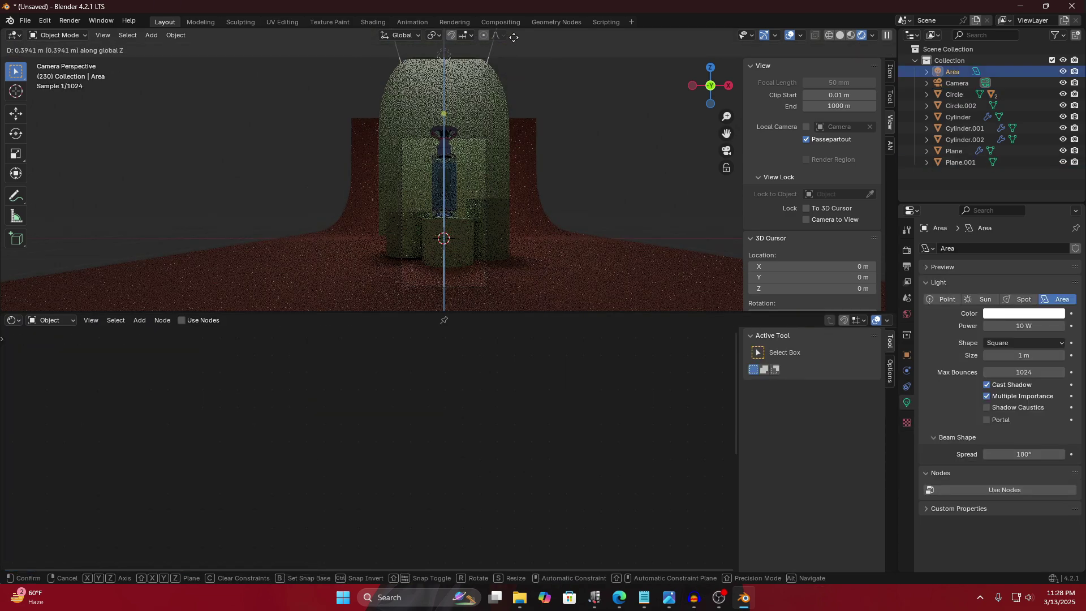
click(513, 45)
key(s)
click(588, 68)
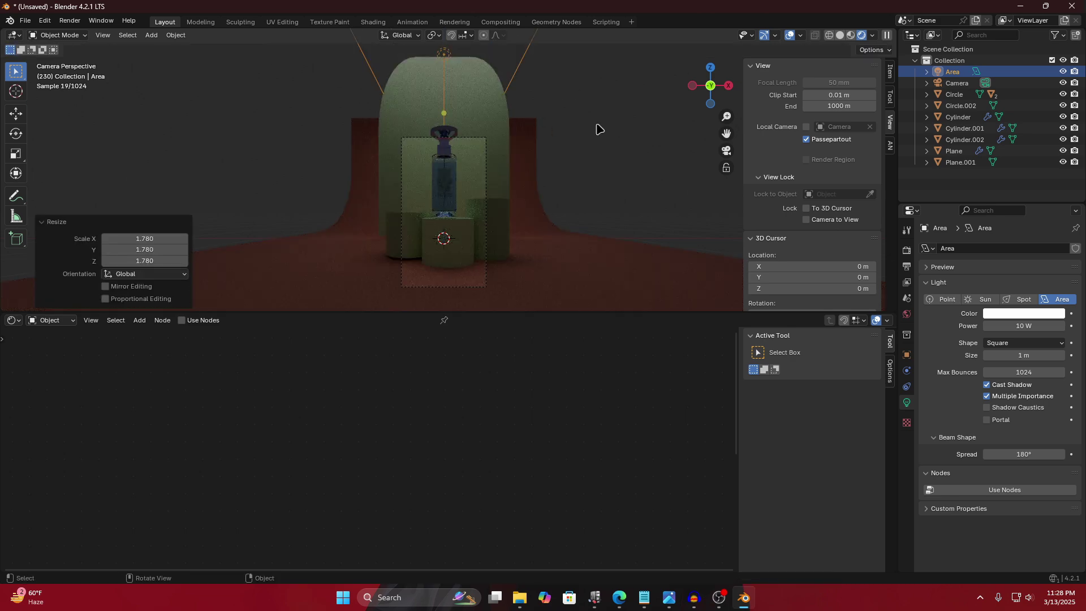
Set the area light's power to 50 W.
click(1019, 327)
text(50)
key(Return)
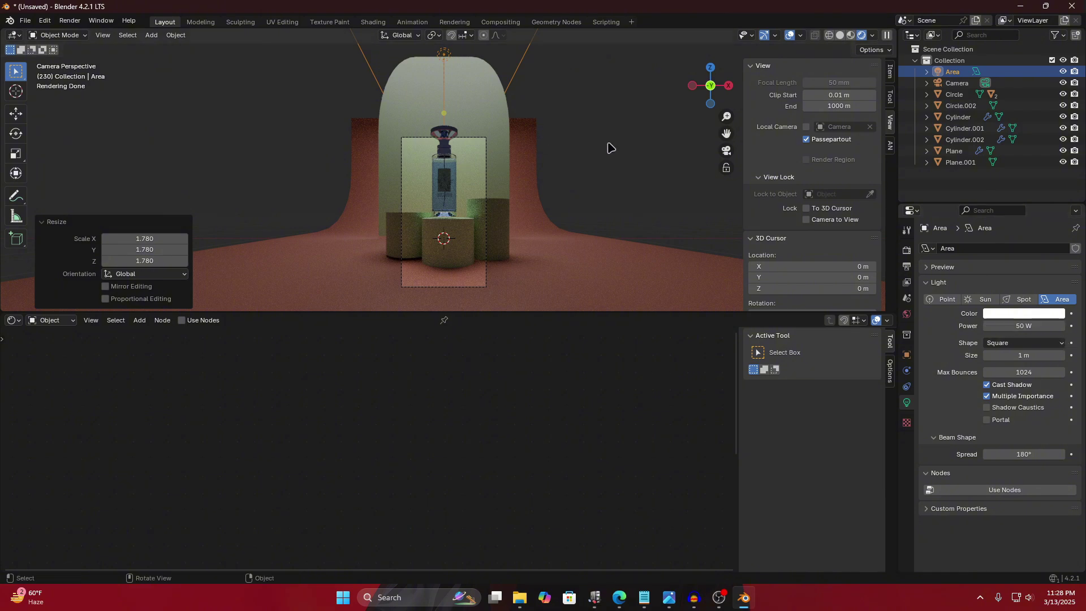
Duplicate the overhead area light and move the copy about 1.5 m along X.
click(630, 160)
middle_drag(630, 161, 521, 157)
click(557, 63)
key(shift+d)
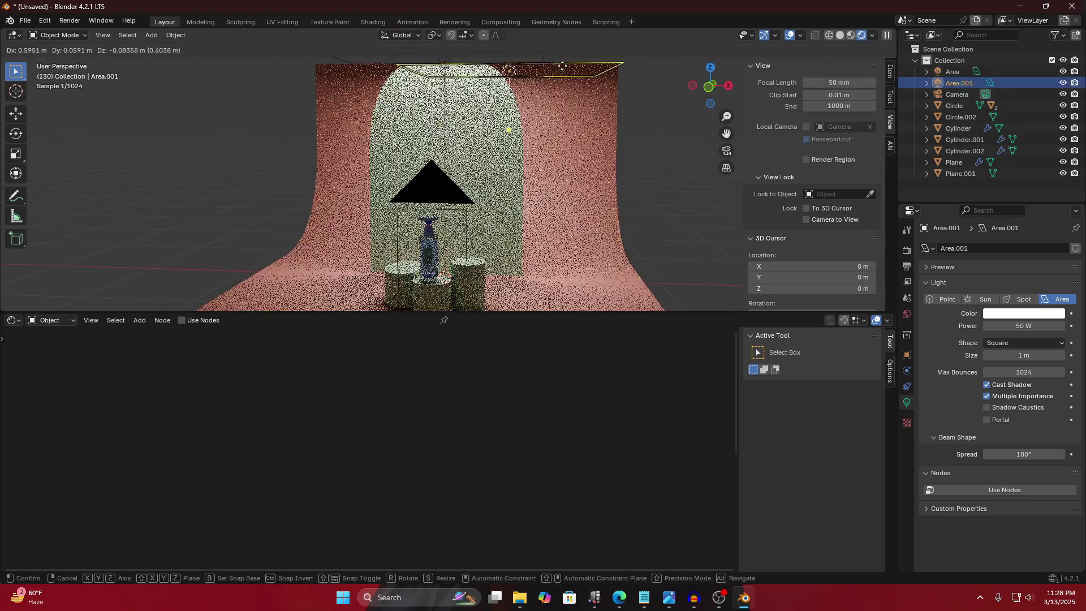
key(x)
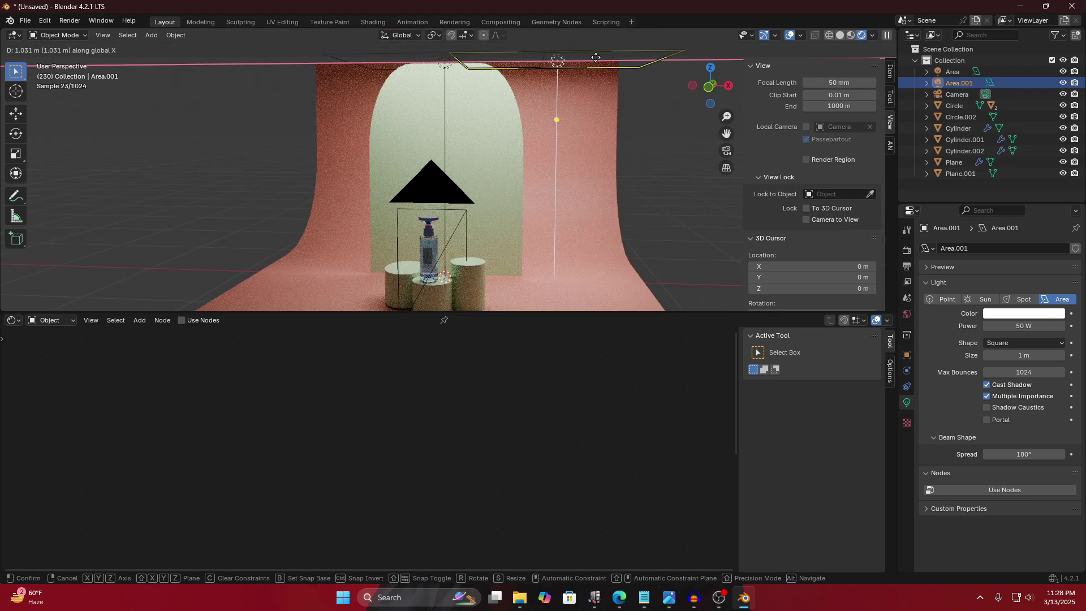
right_click(586, 60)
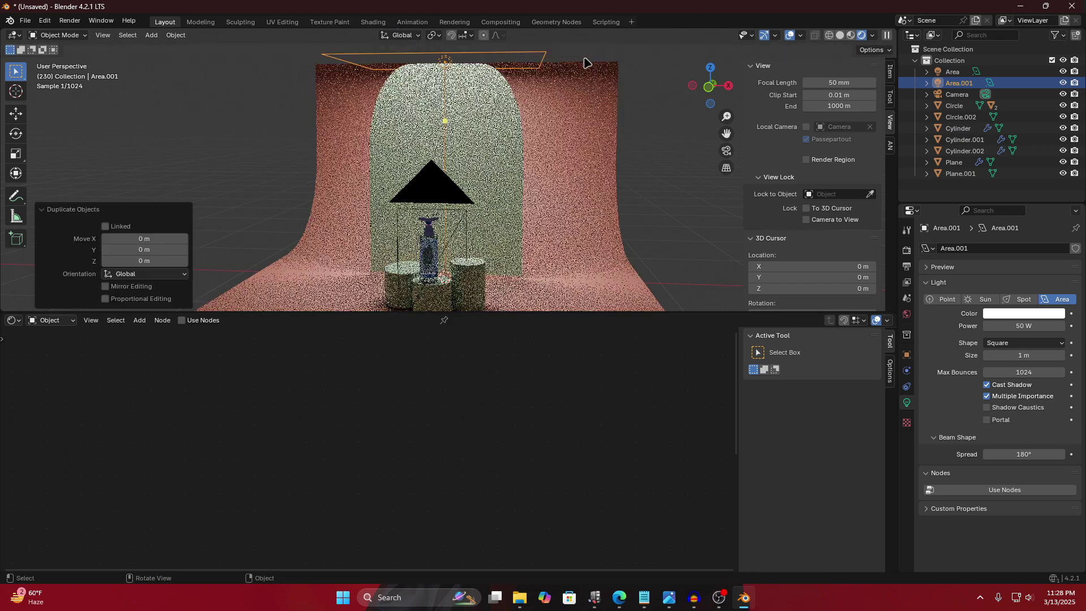
key(g)
key(x)
click(662, 56)
Rotate the duplicated light about 90° around Y to face the bottle and lower it about 1.1 m along Z.
key(r)
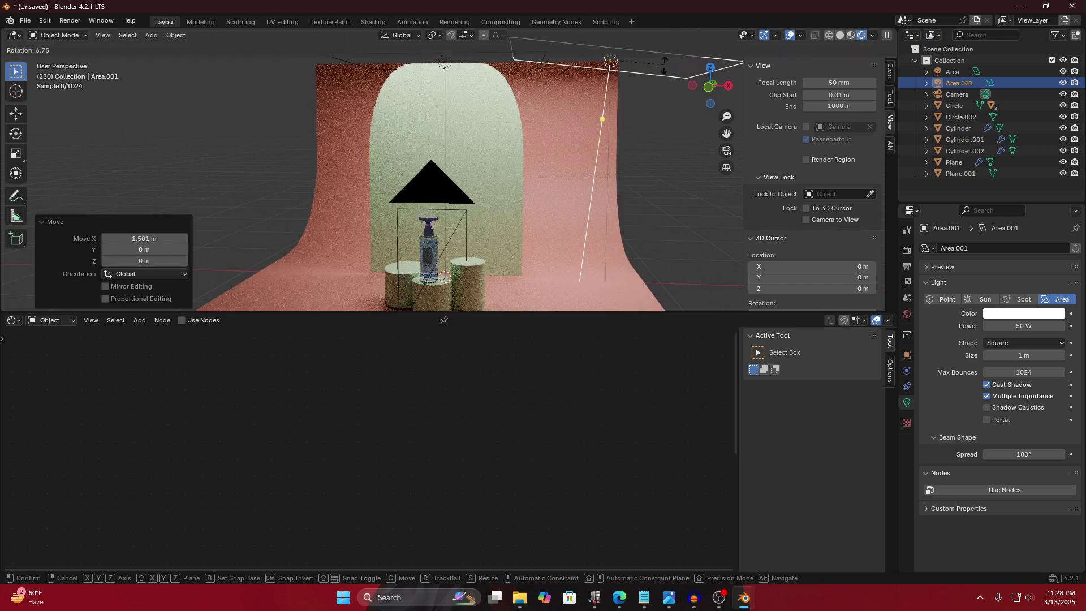
key(x)
key(y)
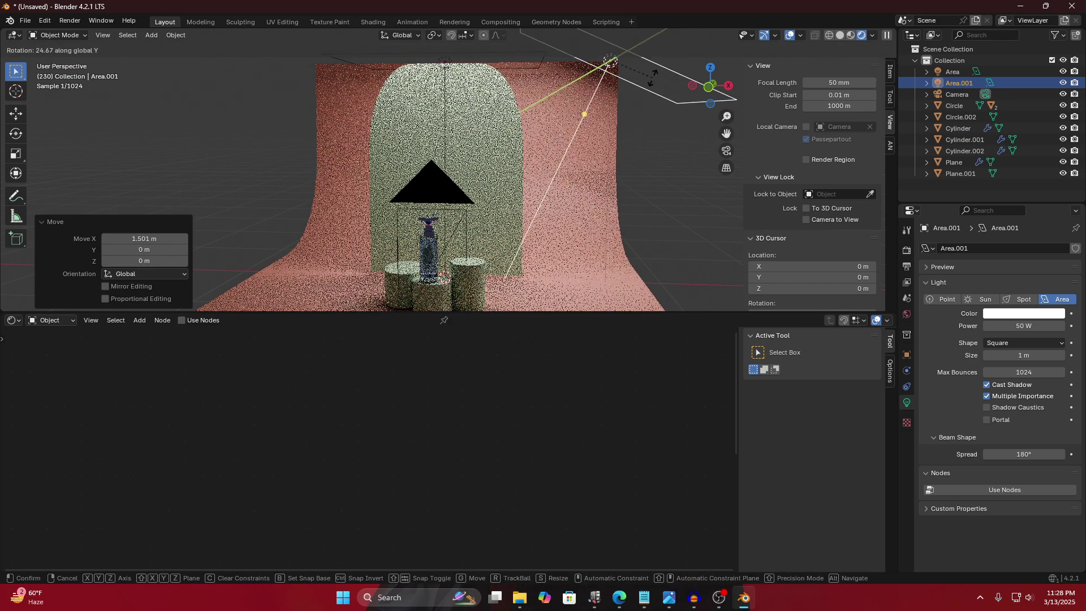
click(614, 108)
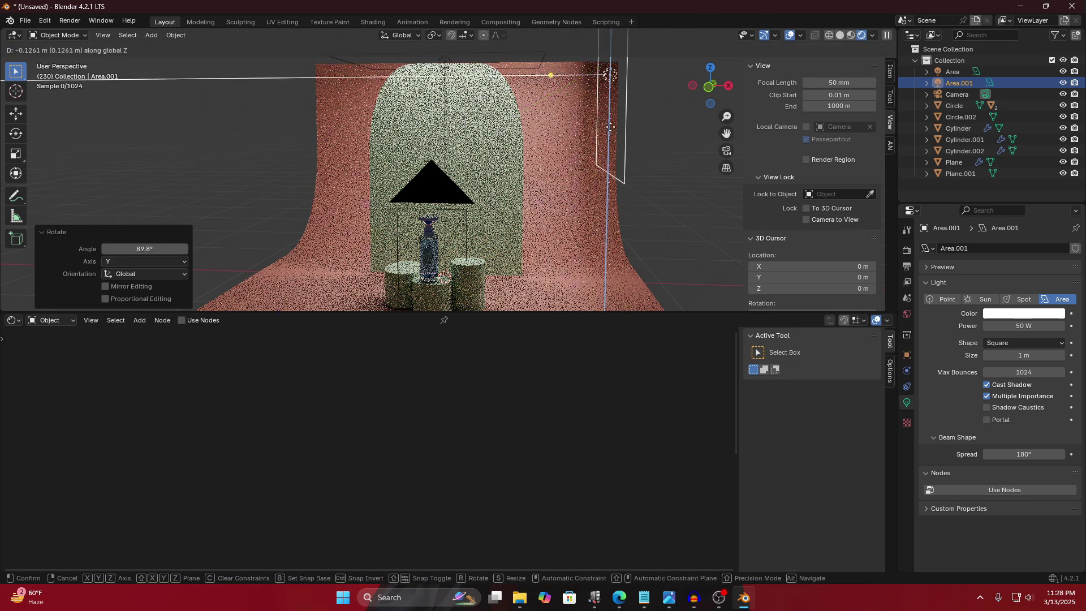
key(g)
key(z)
click(608, 225)
Duplicate the side light to the backdrop's opposite side, rotate the copy about 184° to face the bottle and tilt it about 8.4° around X.
key(shift+d)
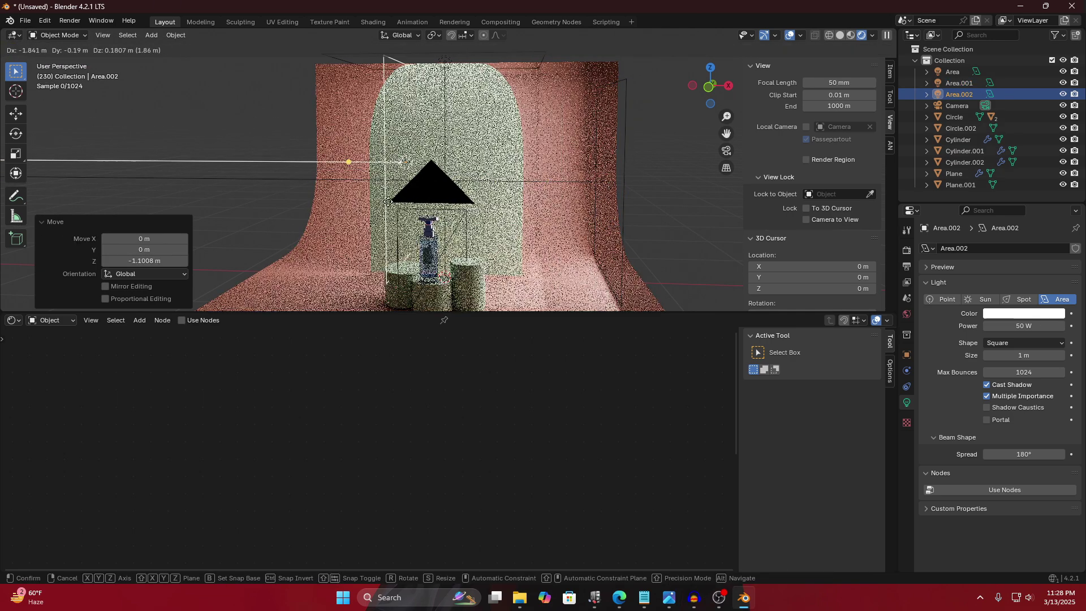
click(273, 204)
key(r)
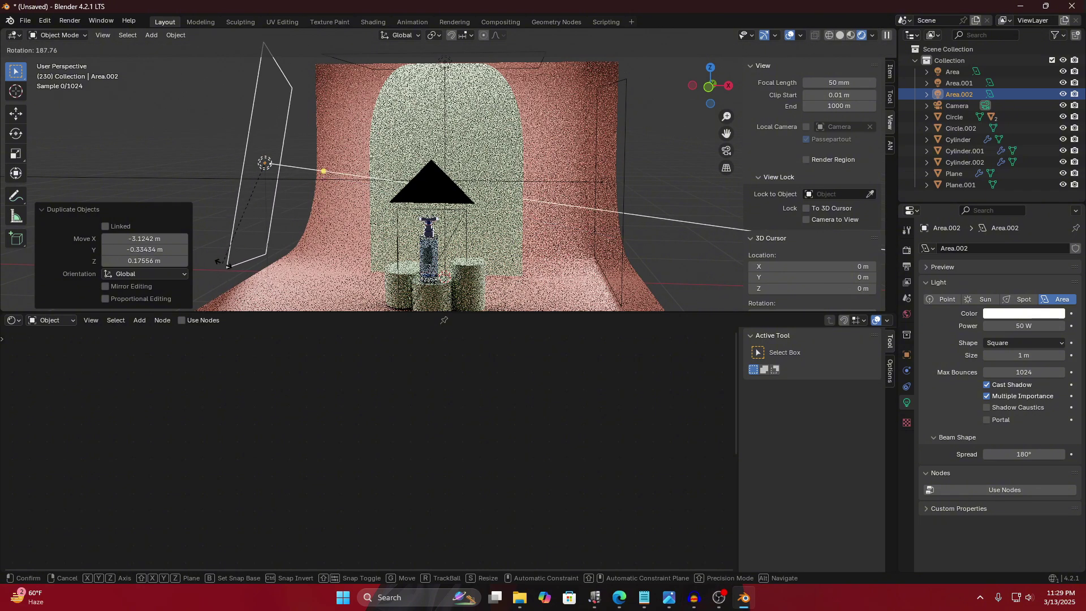
click(226, 263)
key(r)
key(x)
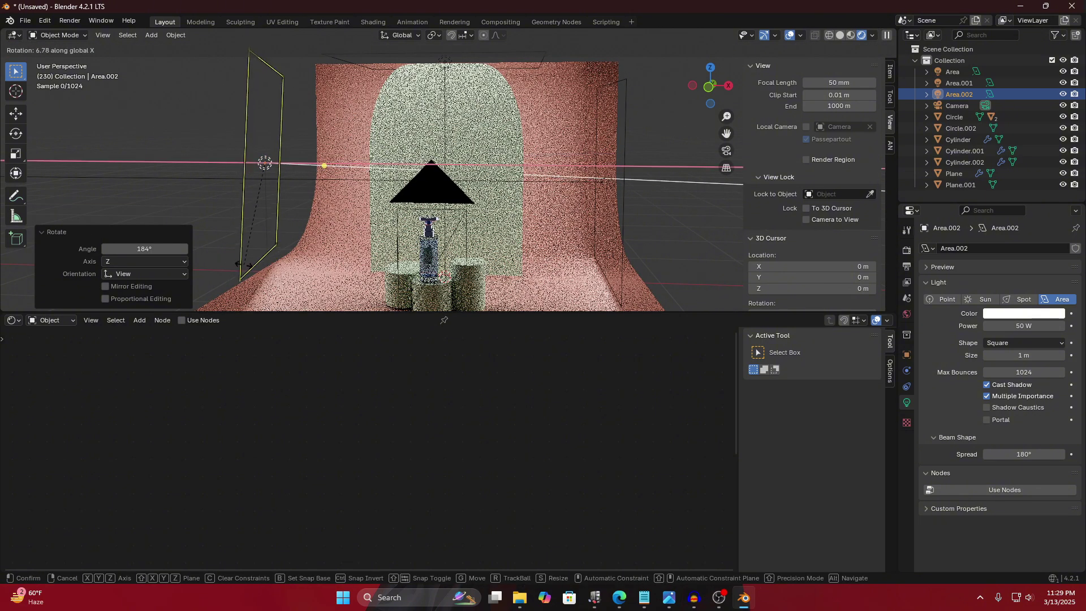
click(330, 223)
scroll(370, 226, down, 2)
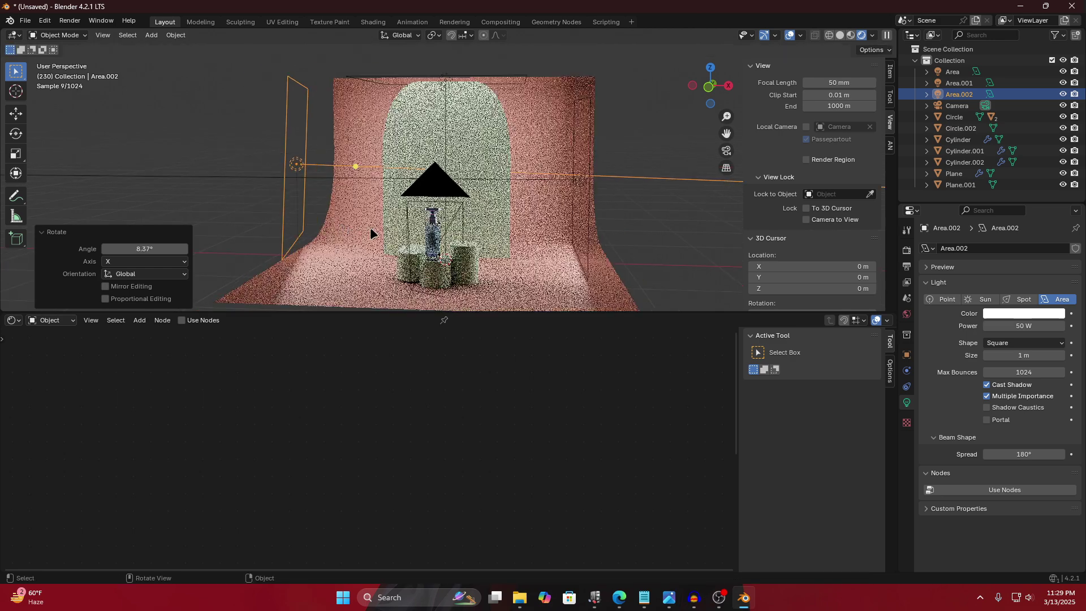
Lower the opposite side light about 0.17 m along Z and trackball-rotate it about -5.7° and -3.4°.
key(g)
key(z)
click(333, 221)
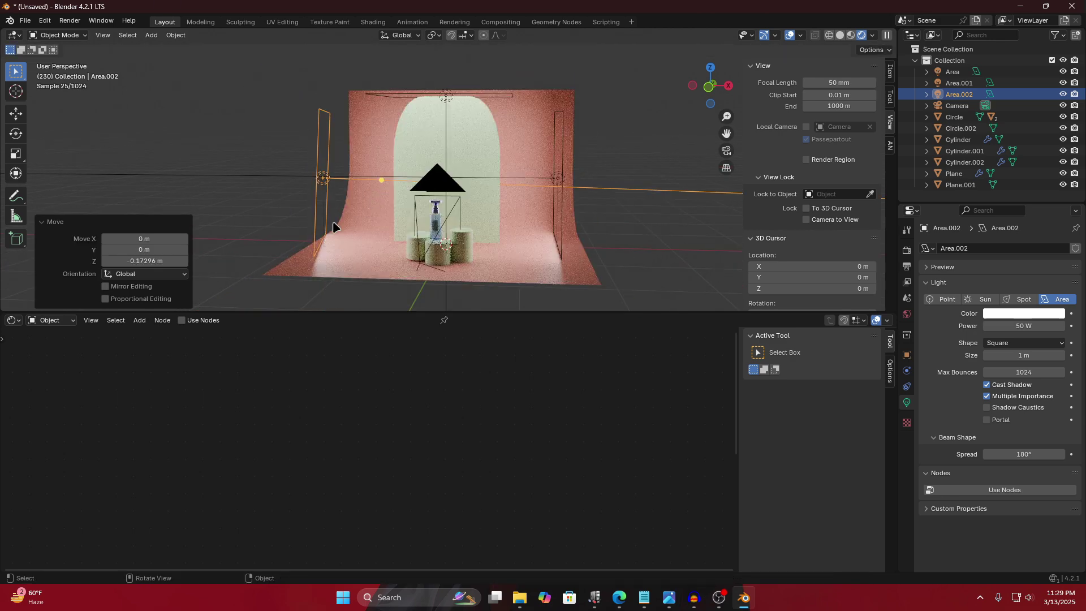
middle_drag(333, 221, 540, 229)
key(r)
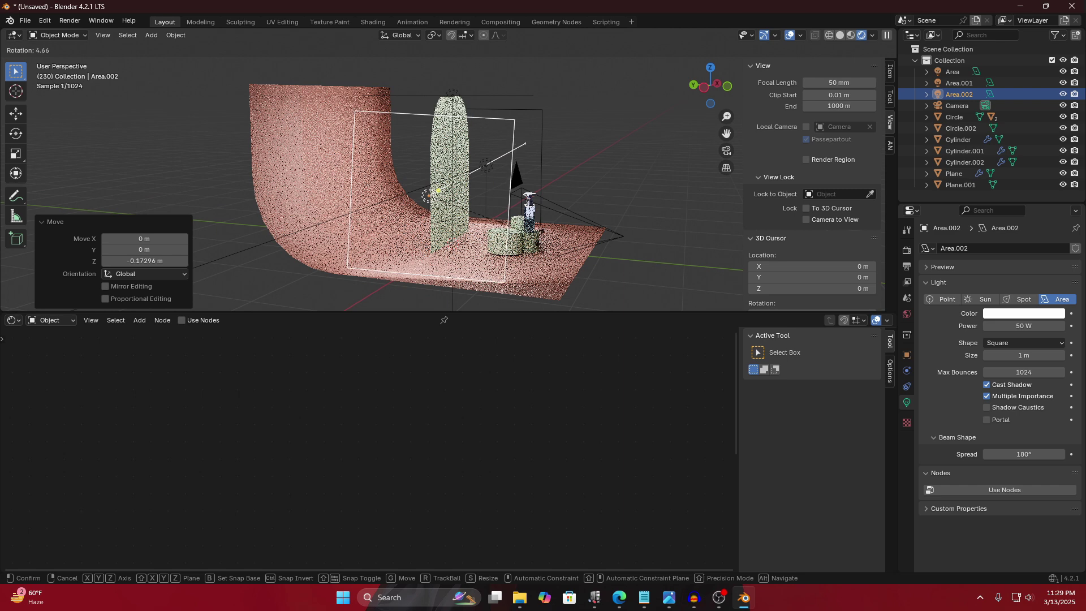
key(r)
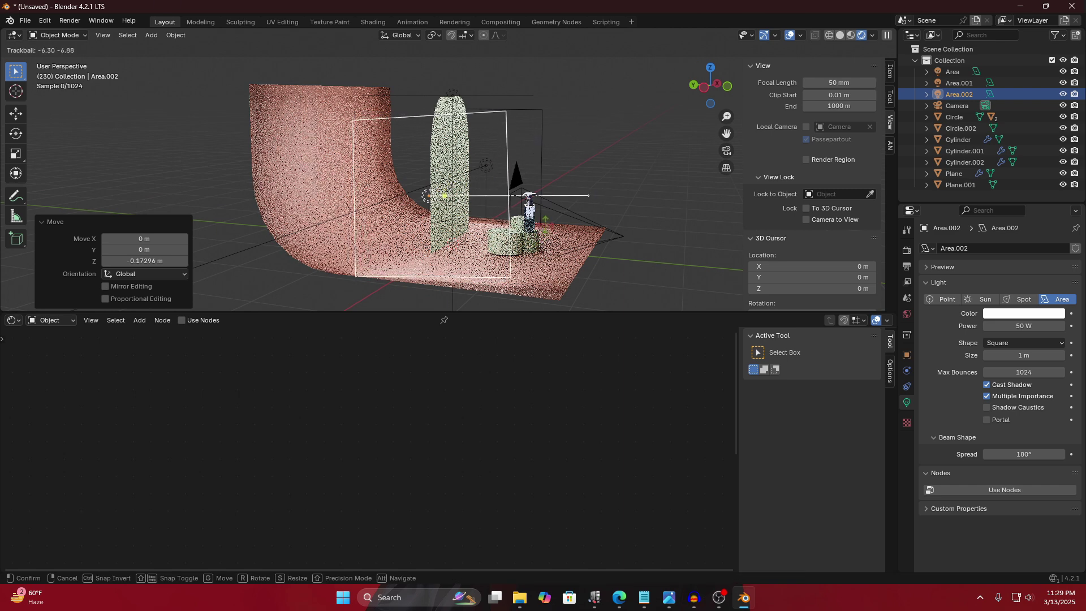
click(622, 245)
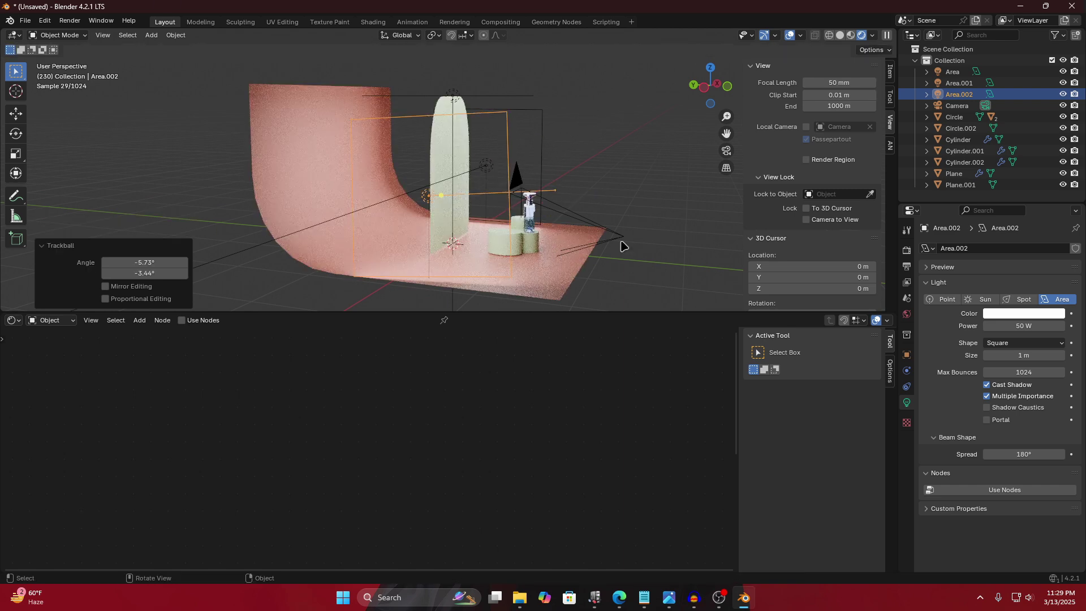
middle_drag(623, 245, 505, 236)
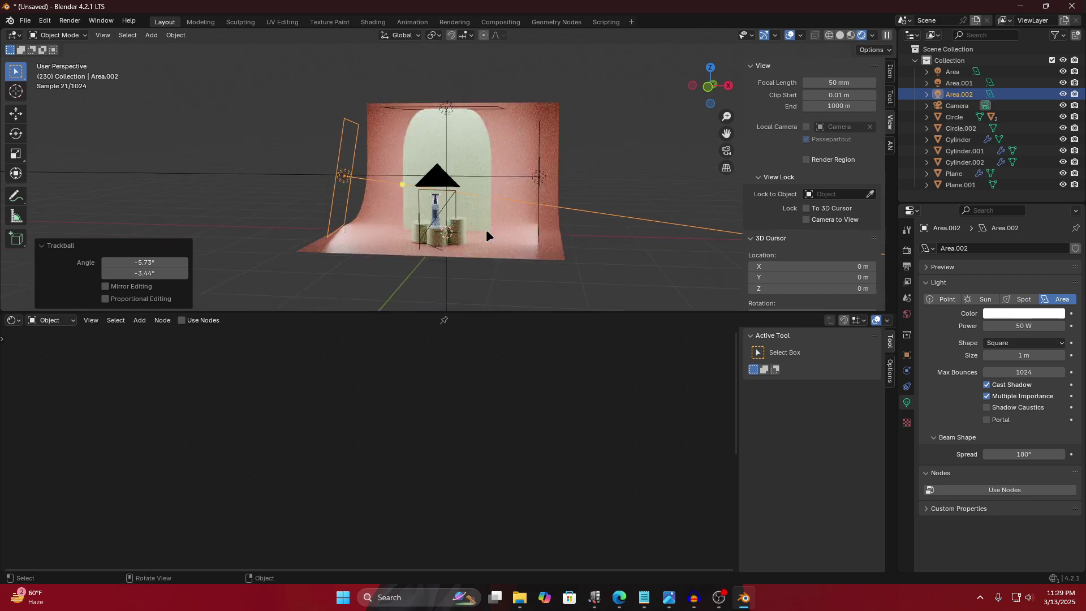
View the scene through the camera, lock the camera to the view and reframe the bottle and podiums.
key(KP_0)
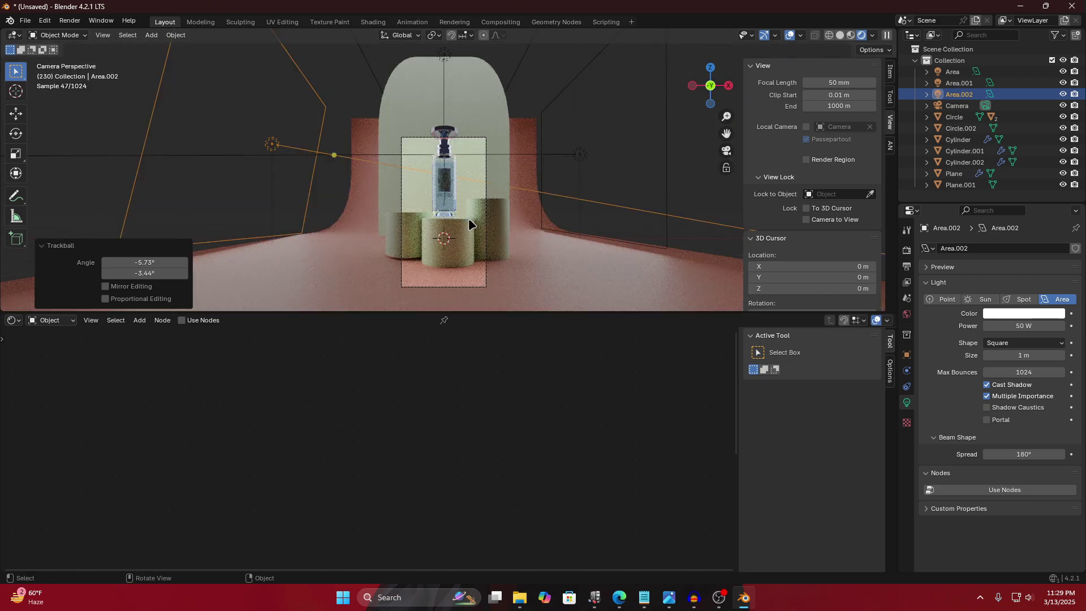
ctrl+middle_drag(469, 225, 462, 229)
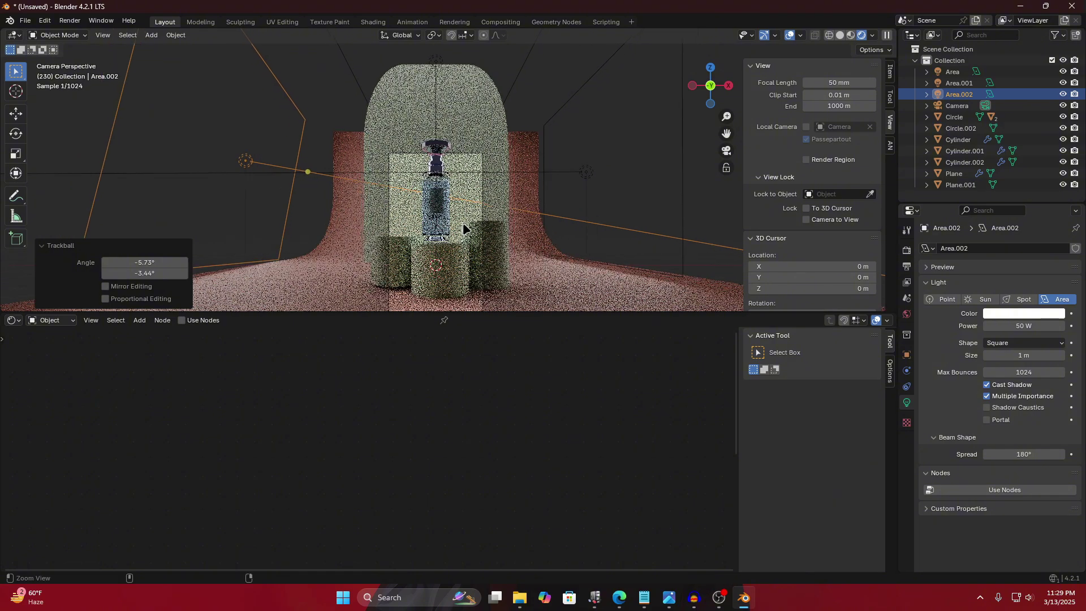
click(807, 219)
ctrl+middle_drag(396, 212, 459, 232)
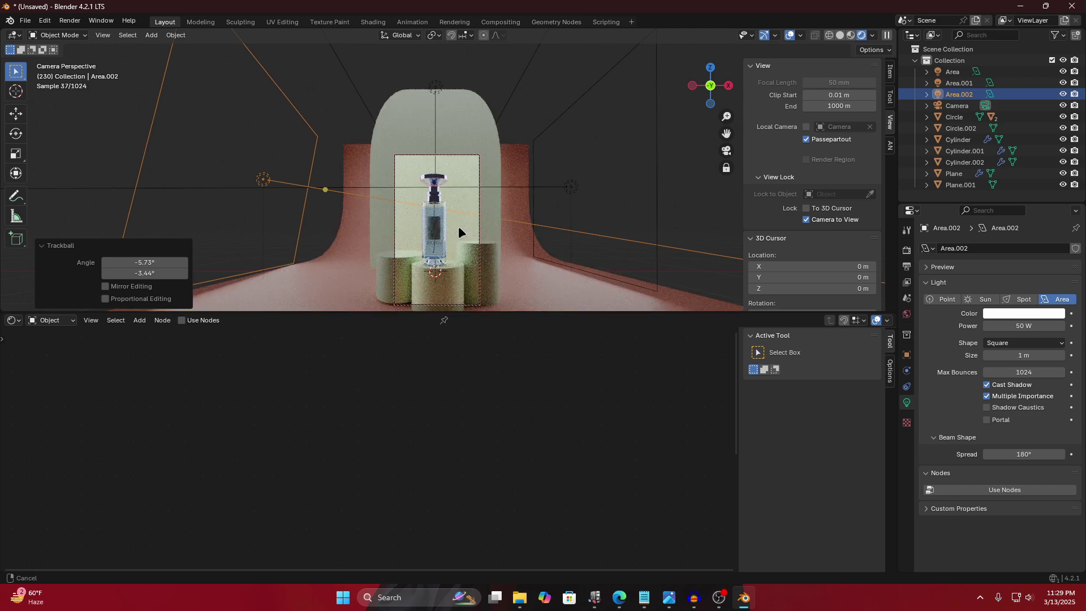
Scale the arch panel behind the bottle to about 0.634 and lower it about 0.62 m along Z.
click(464, 138)
key(s)
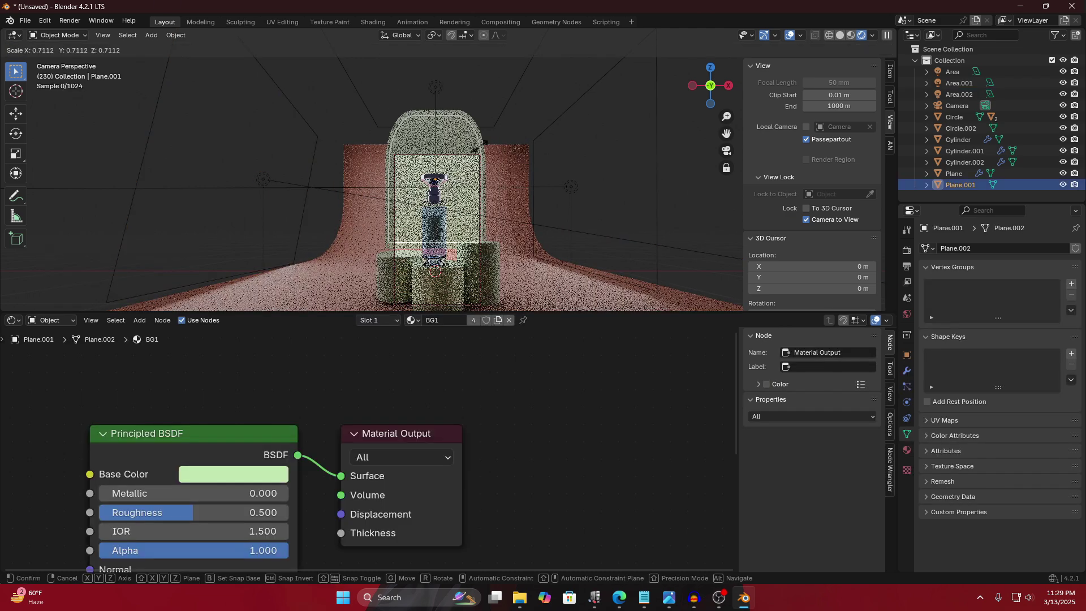
click(472, 153)
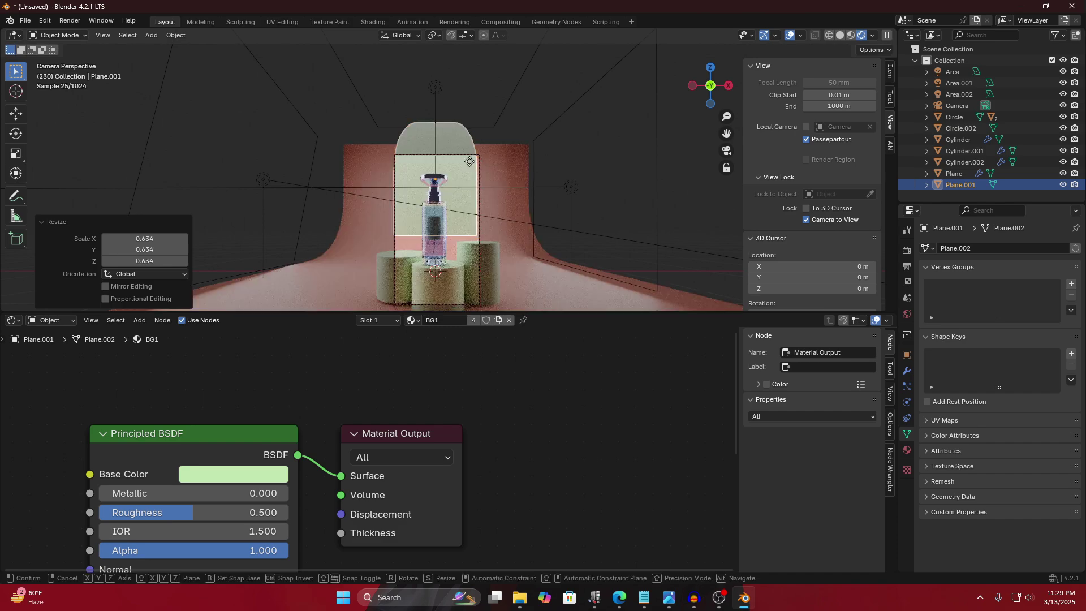
key(g)
key(z)
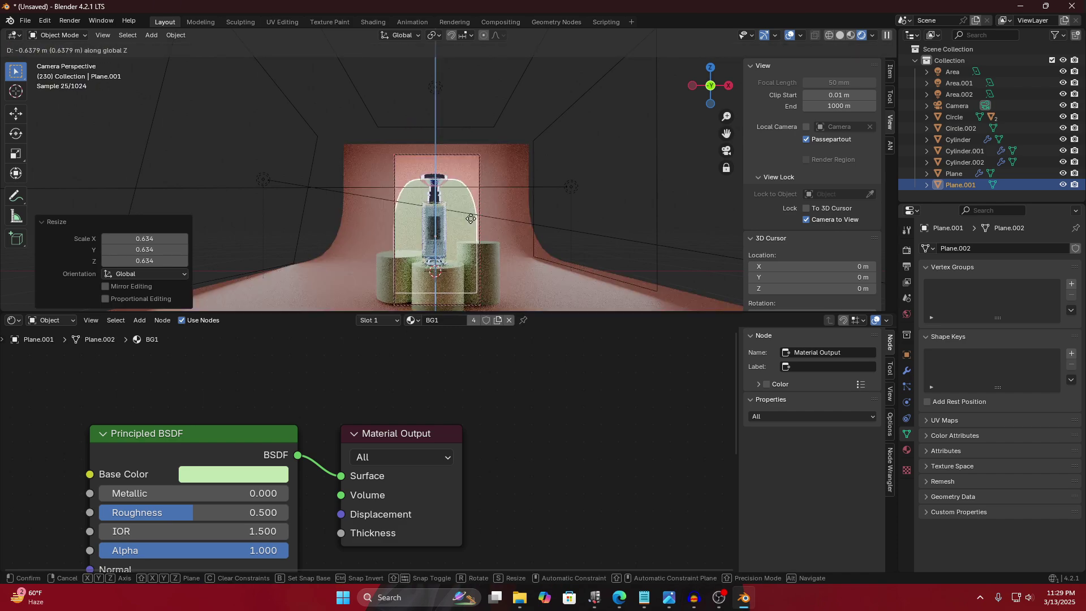
click(471, 220)
Scale the arch panel by a further 0.851 and shift it about 0.057 m along X.
key(s)
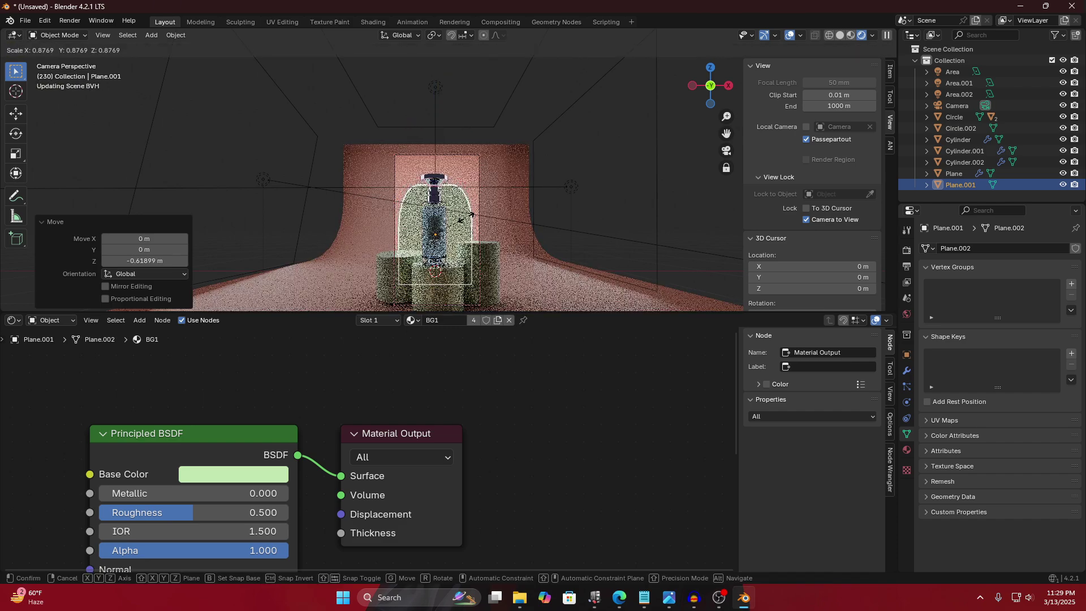
click(472, 219)
key(g)
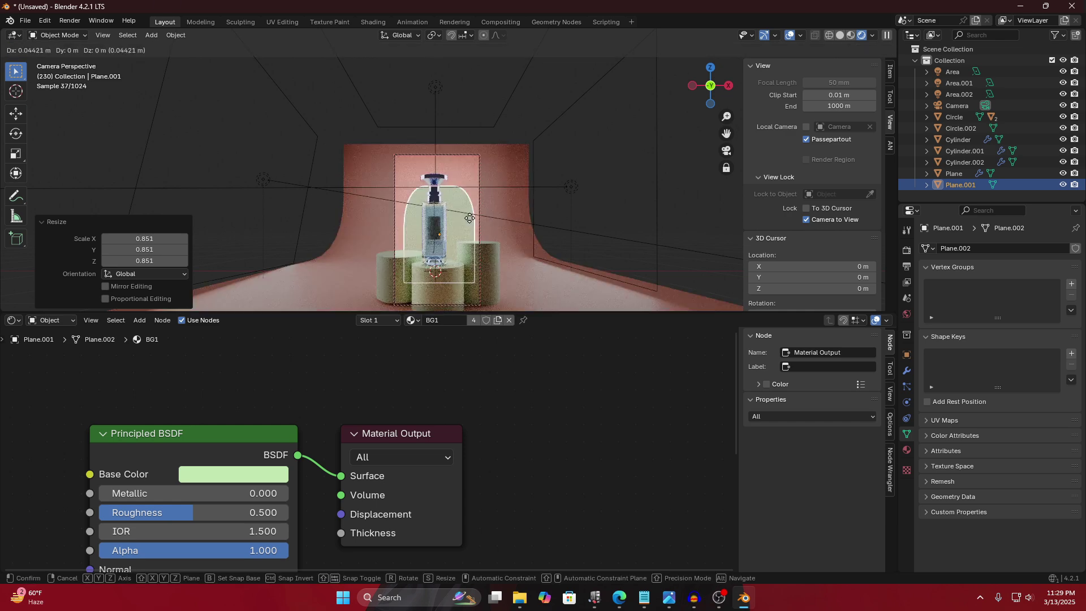
click(476, 219)
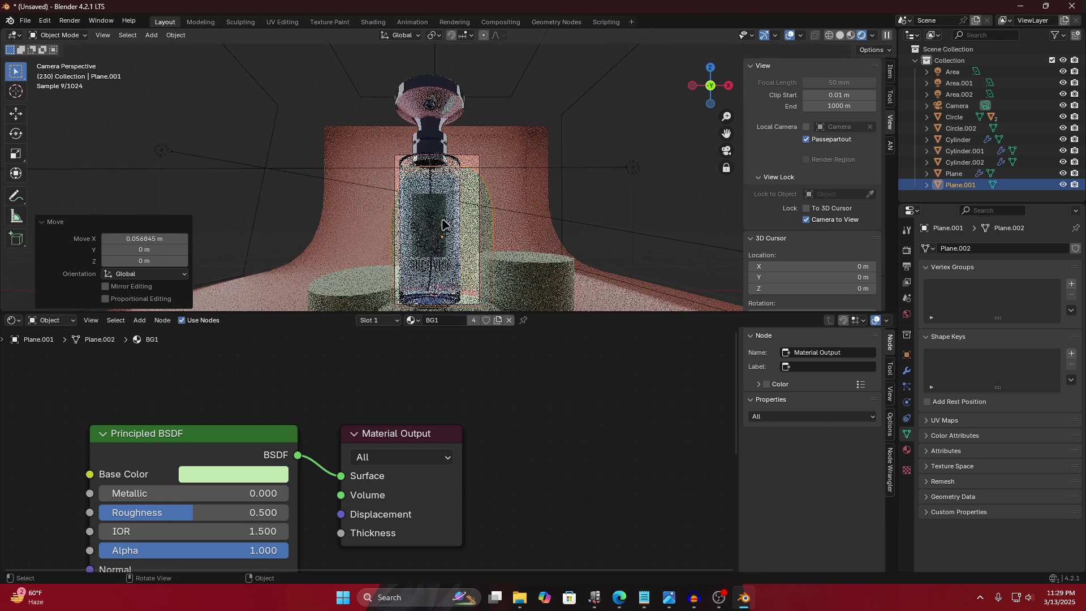
click(457, 229)
key(s)
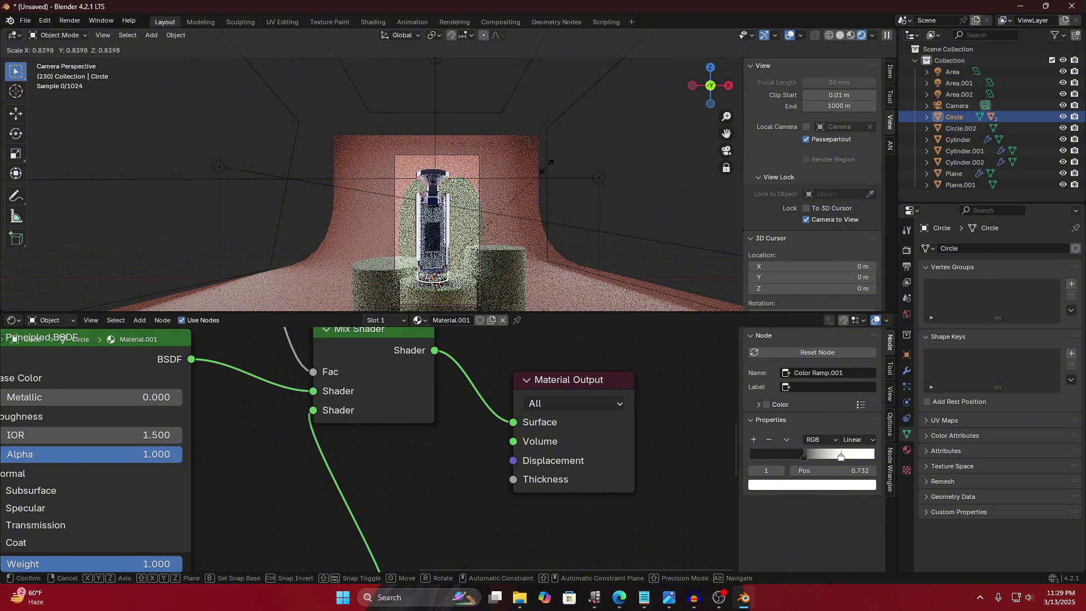
key(Escape)
Adjust the camera's distance to the bottle and switch the viewport to material preview shading.
scroll(463, 215, up, 2)
scroll(463, 217, down, 5)
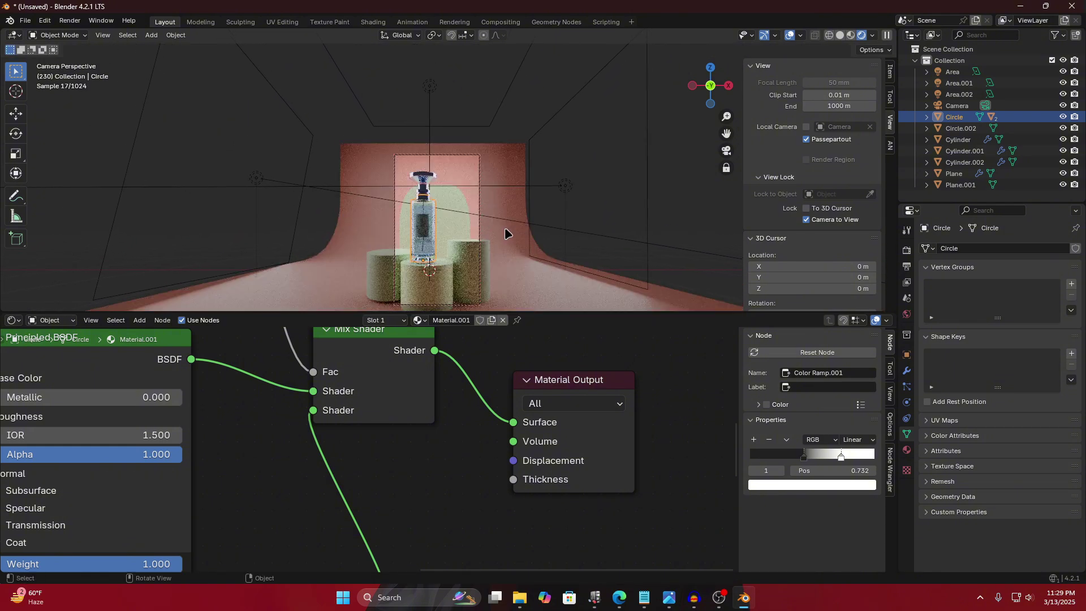
scroll(509, 234, up, 1)
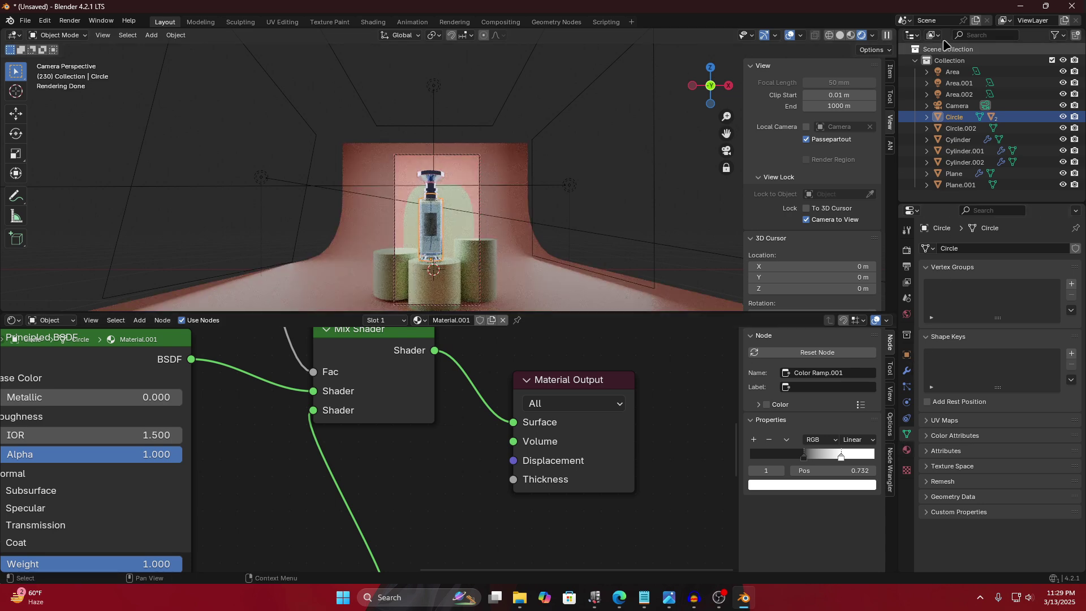
click(850, 35)
scroll(563, 241, up, 3)
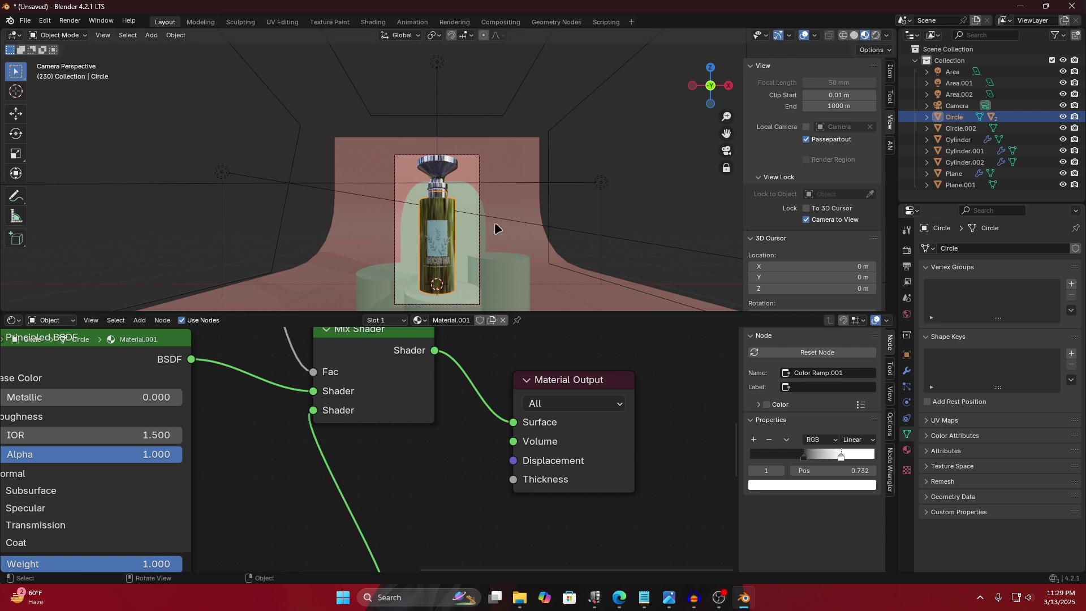
Set the camera's focal length to 100 mm and pull the camera back to frame the bottle, podiums and arch.
click(478, 211)
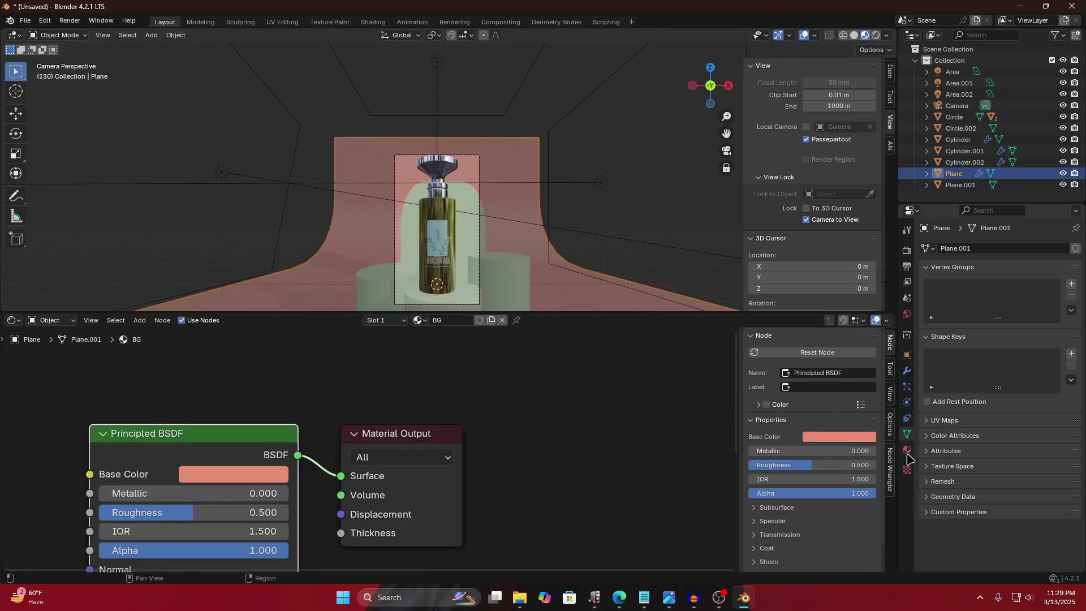
click(480, 161)
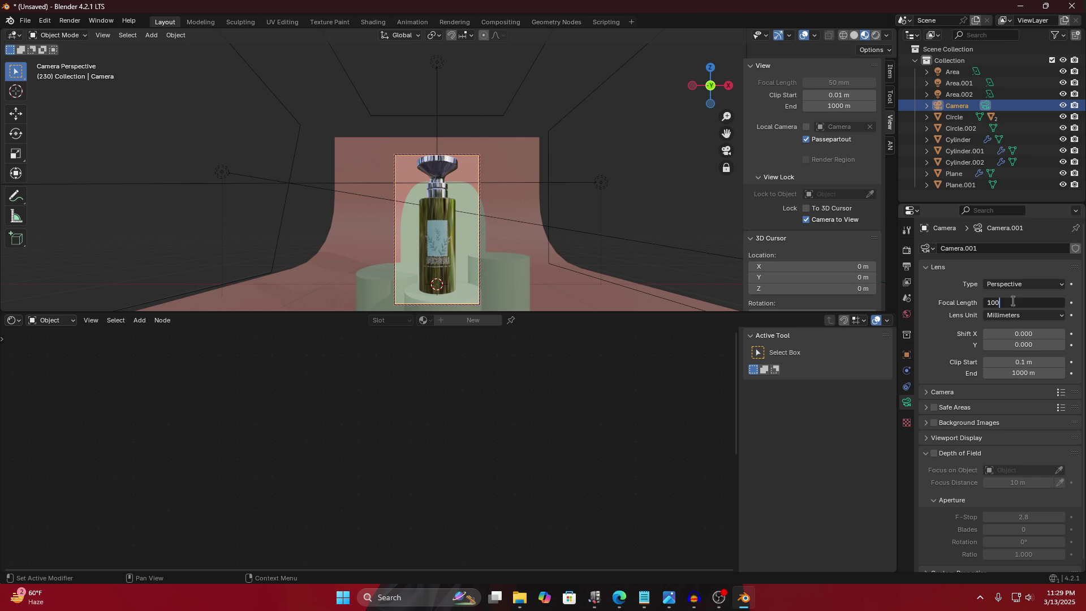
click(1012, 301)
text(100)
key(Return)
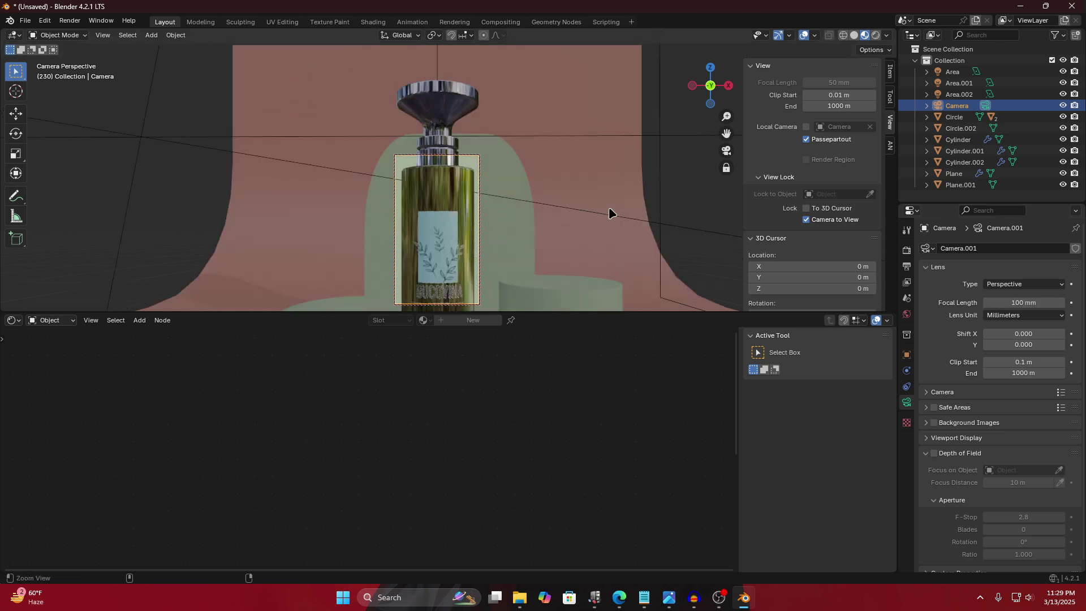
ctrl+middle_drag(609, 206, 484, 168)
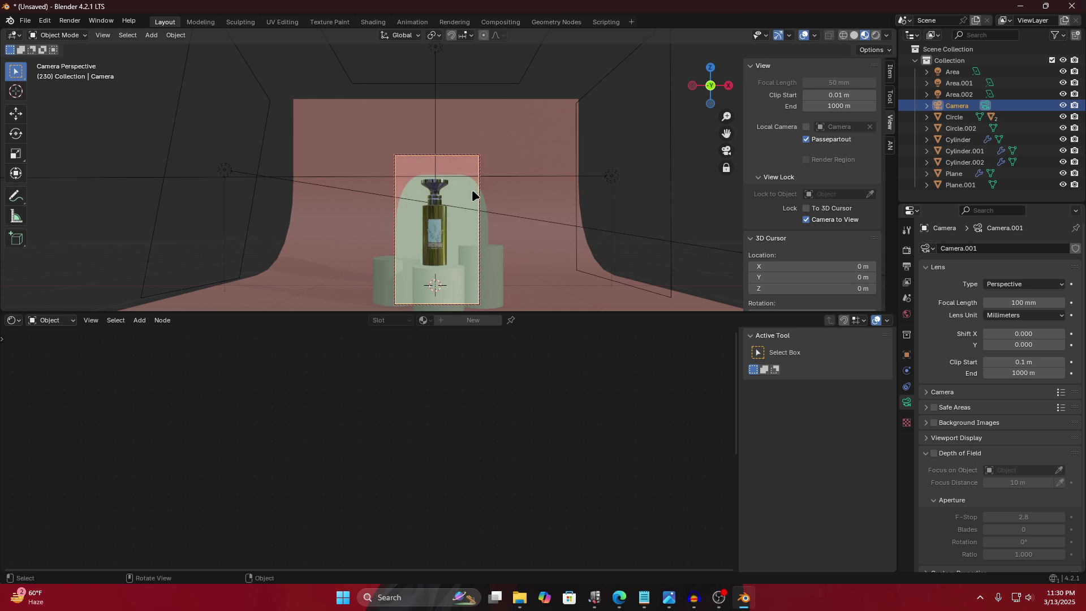
Inspect the bottle and its label up close in rendered, solid and material preview shading.
click(438, 224)
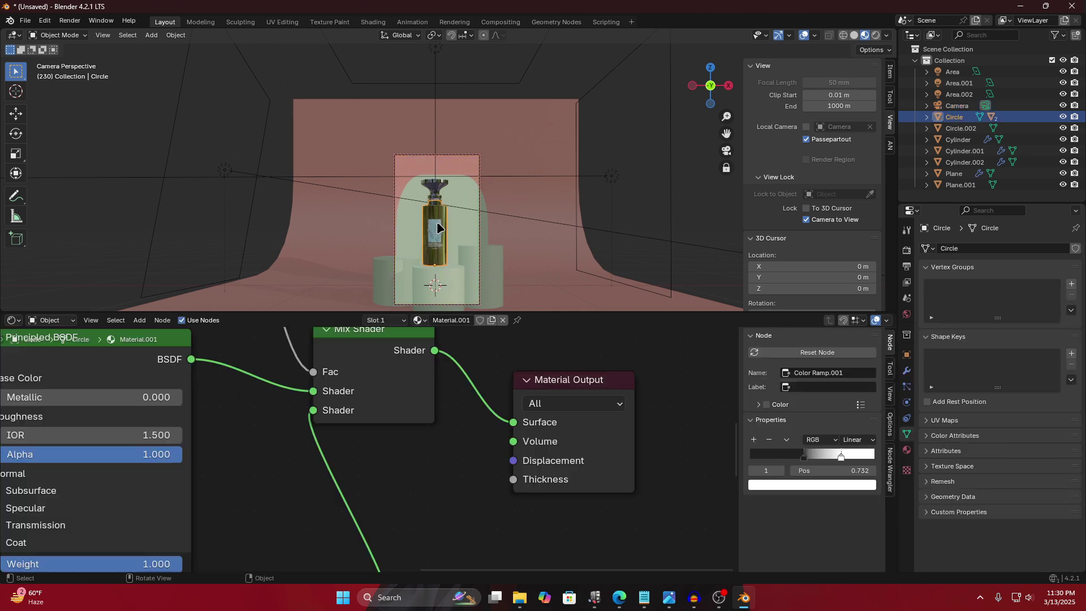
click(546, 195)
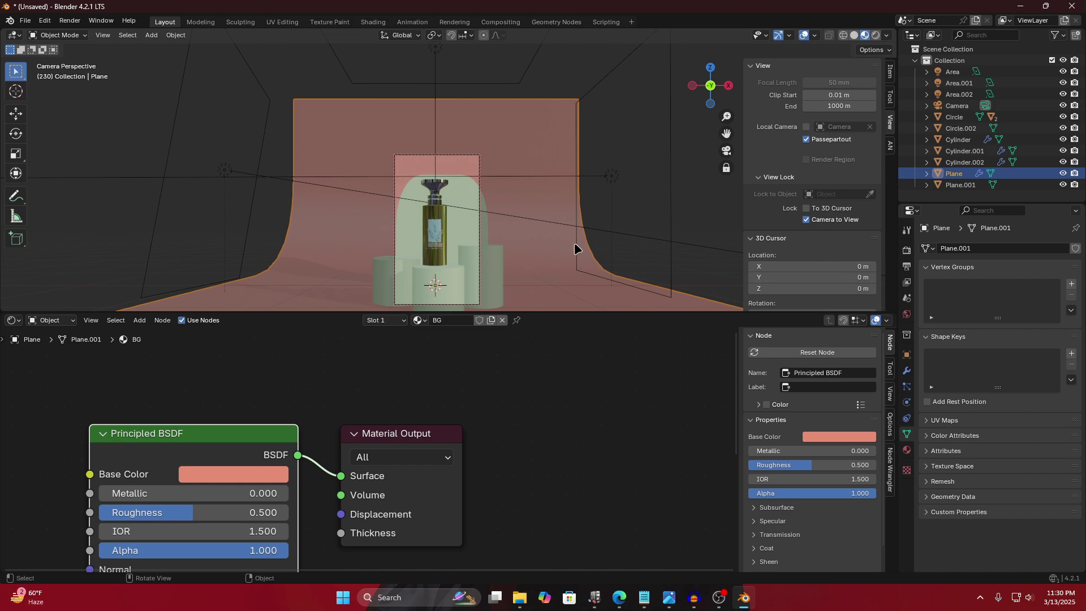
click(876, 36)
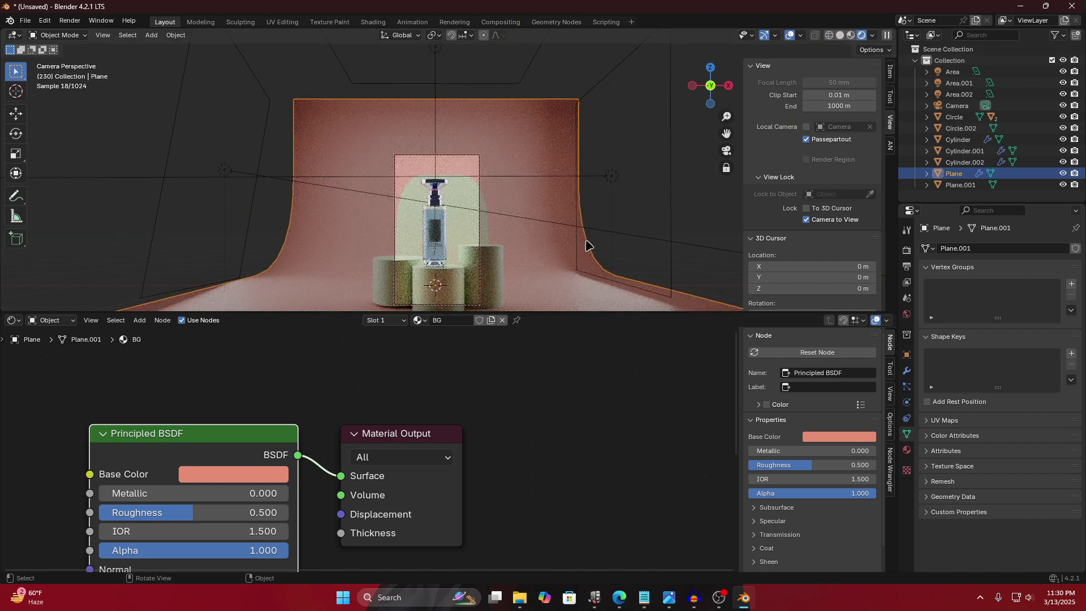
click(422, 243)
scroll(436, 236, up, 5)
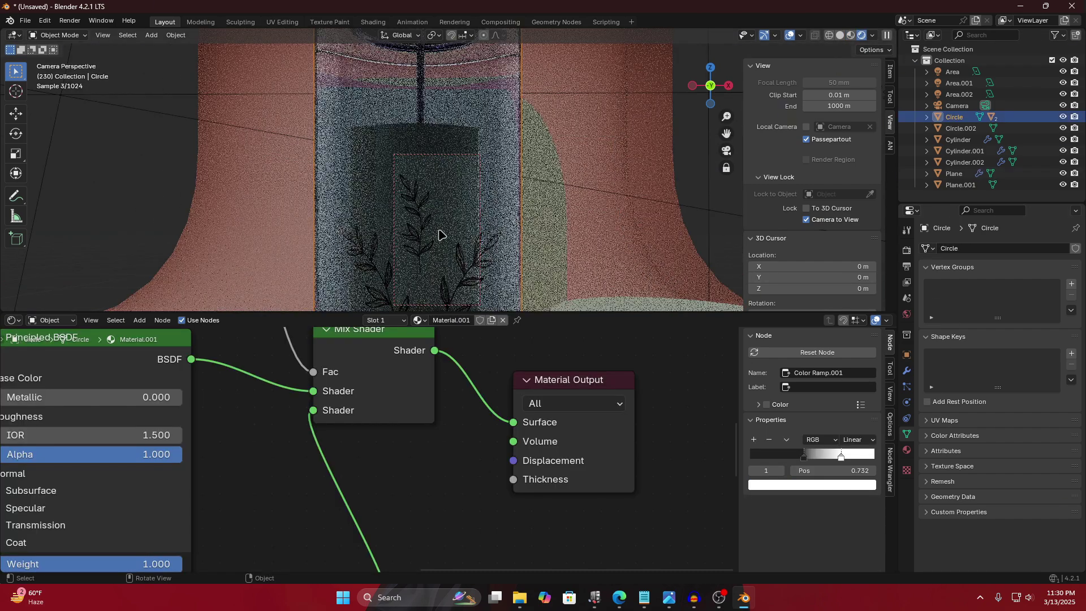
scroll(436, 235, down, 2)
click(841, 35)
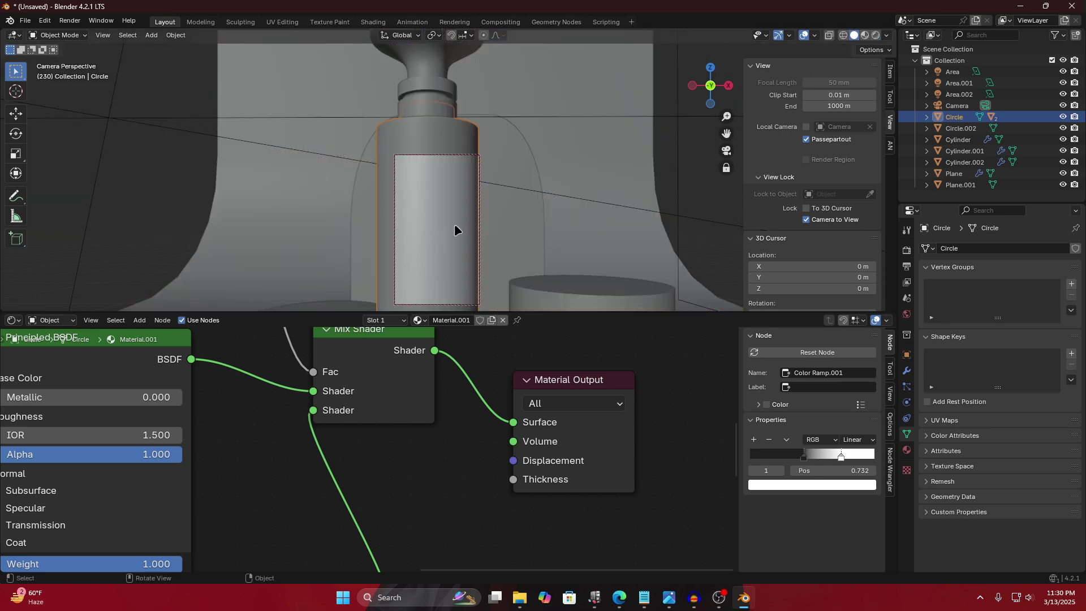
click(864, 36)
Leave the camera view and snap the 3D cursor to the selected label faces in the bottle's mesh.
key(KP_0)
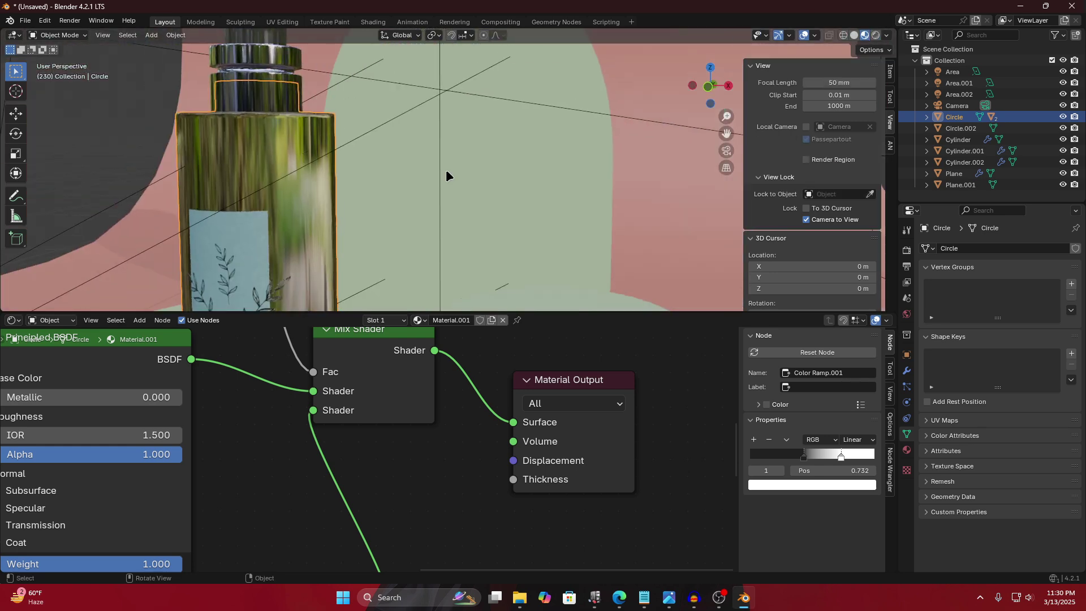
key(KP_Decimal)
key(Tab)
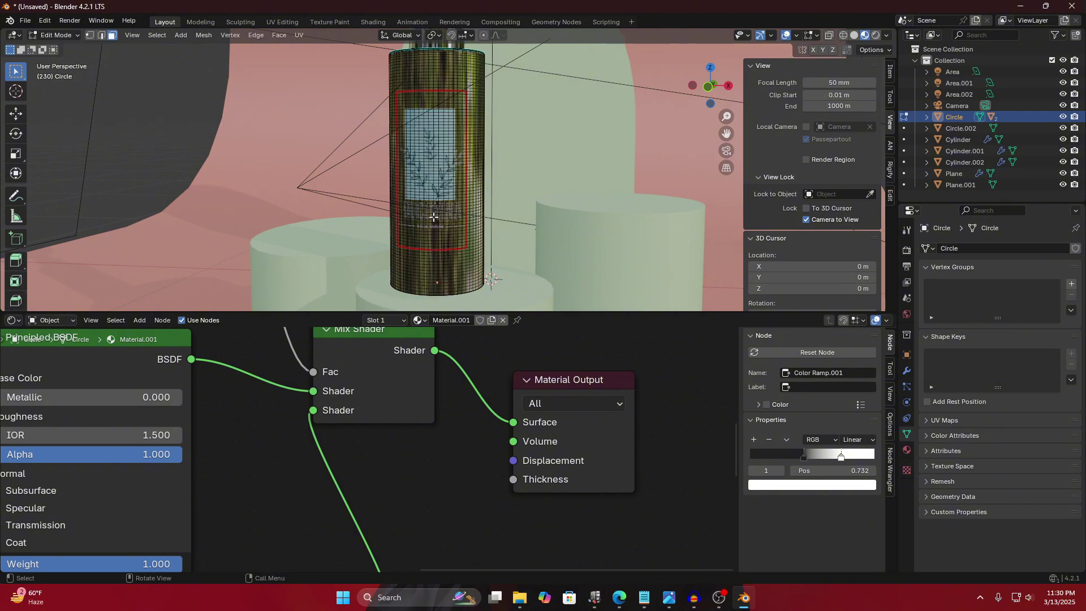
key(shift+s)
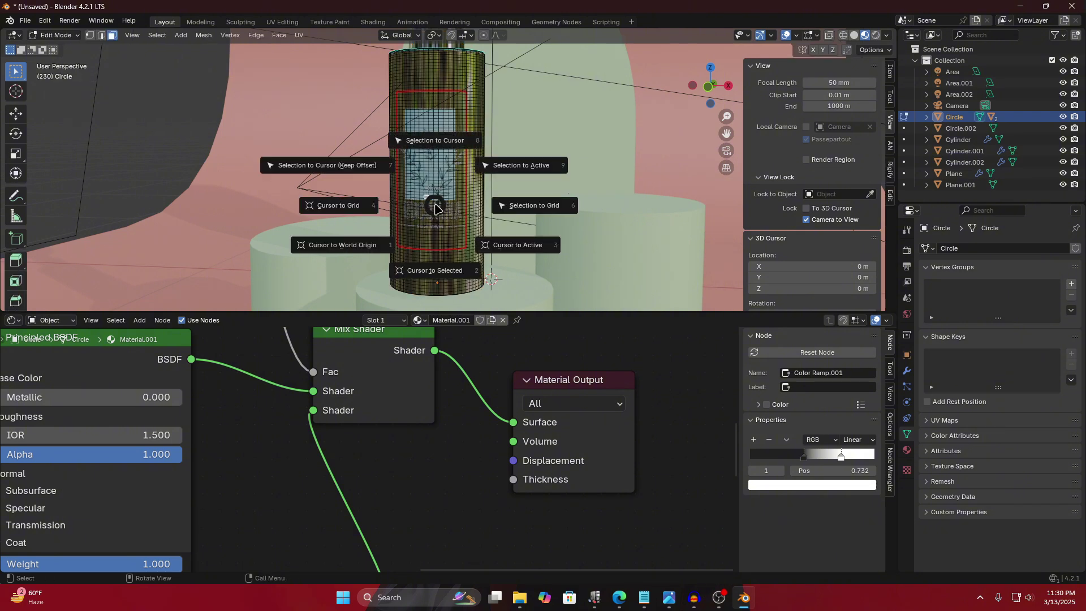
click(440, 276)
Back in Object Mode, add a Plain Axes empty at the 3D cursor on the label and scale it to about 0.116.
scroll(436, 214, up, 3)
key(shift+a)
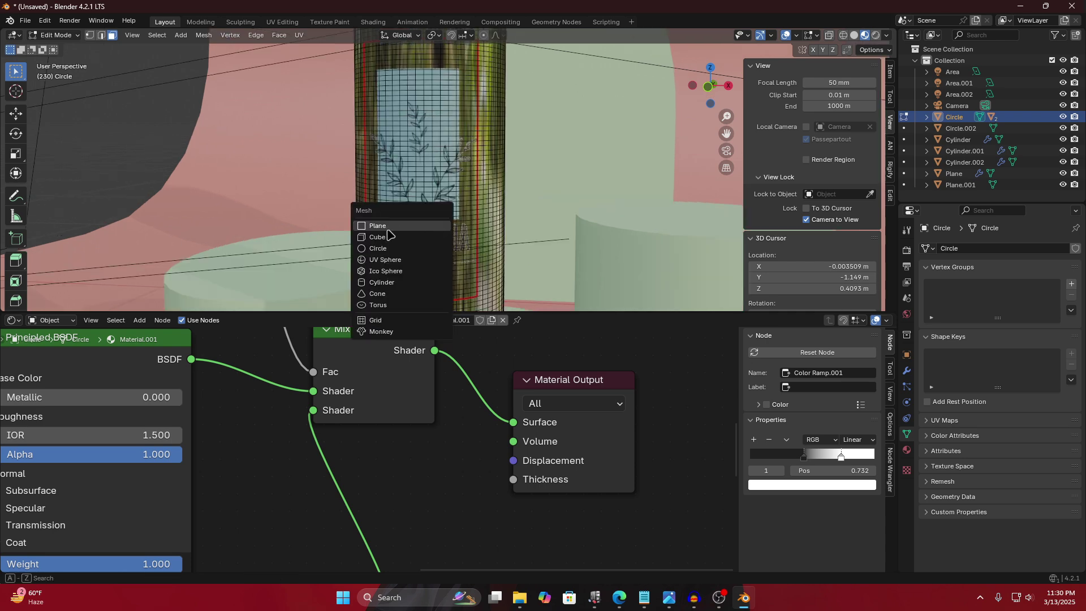
key(Escape)
key(Tab)
key(shift+a)
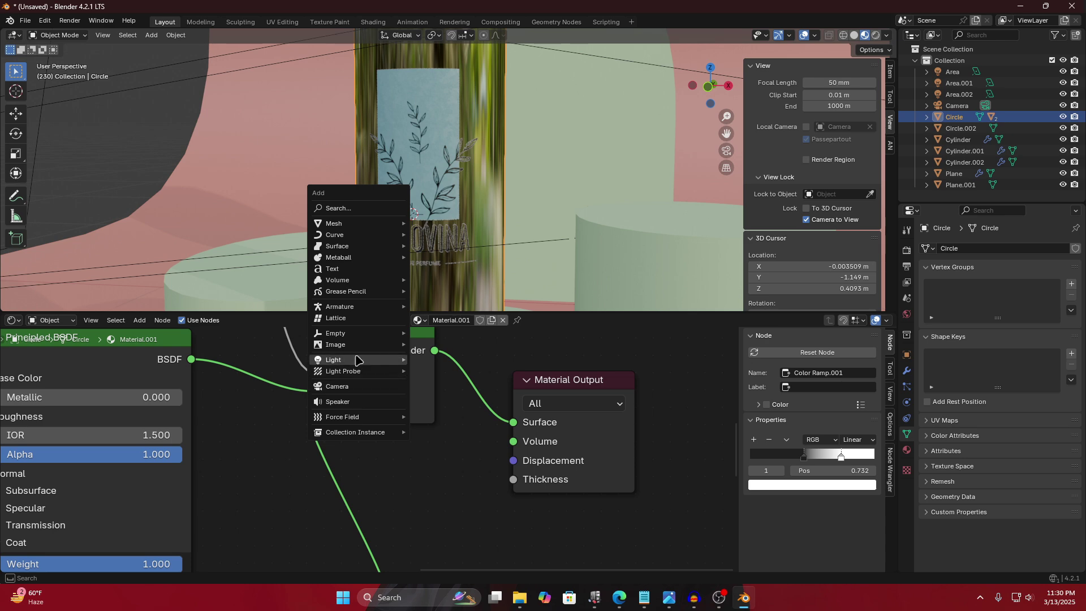
mouse_move(359, 337)
click(456, 335)
key(s)
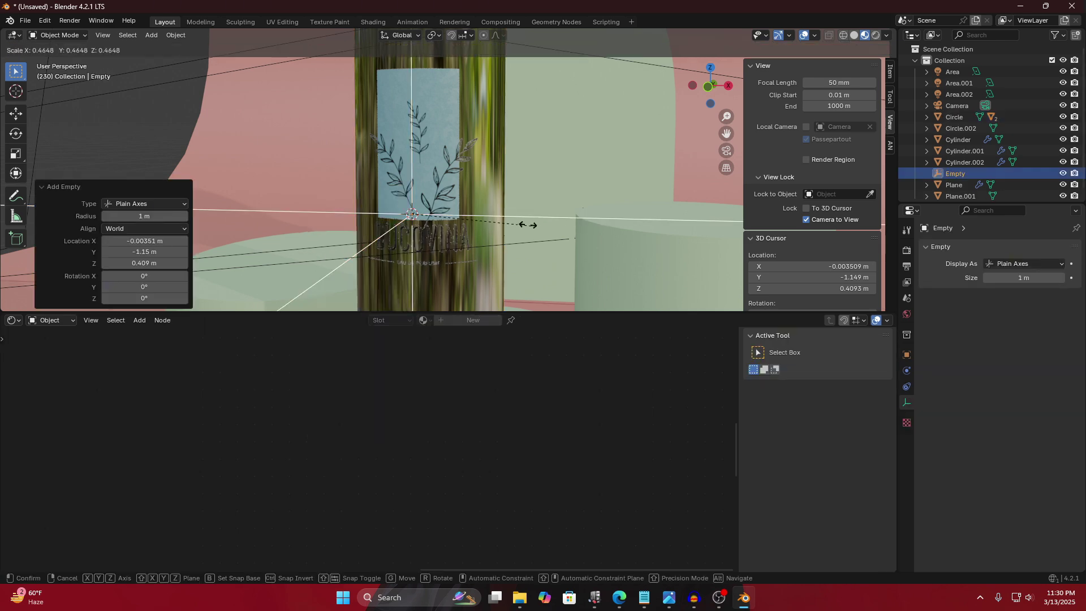
click(432, 190)
Return to the camera view and adjust the camera's distance to frame the bottle.
key(KP_0)
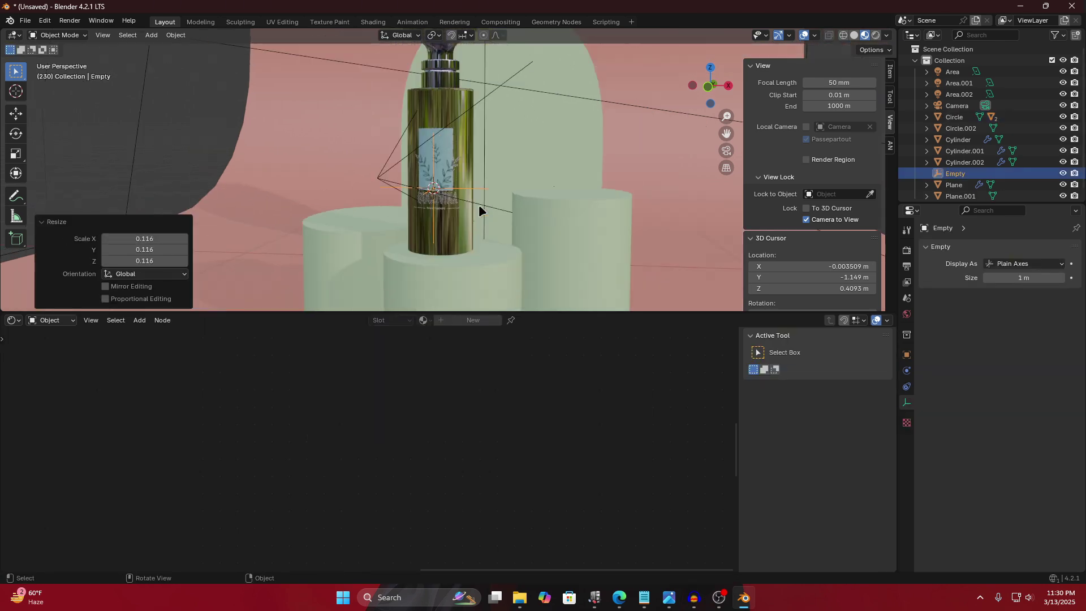
scroll(479, 211, up, 2)
scroll(479, 205, down, 3)
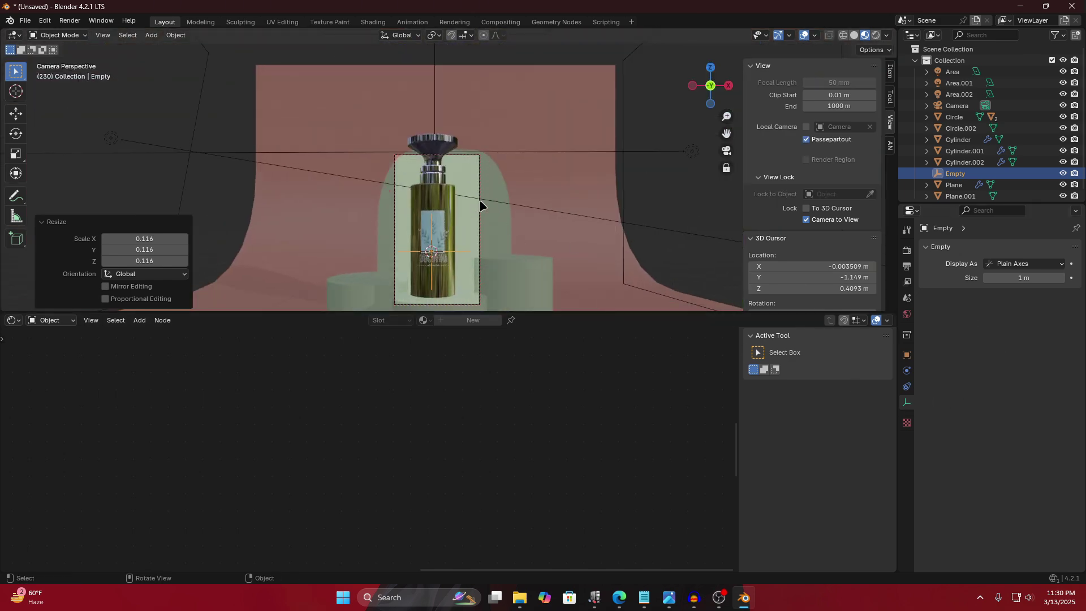
Enable depth of field on the camera and set the empty on the label as its focus object.
click(480, 203)
click(481, 205)
click(478, 211)
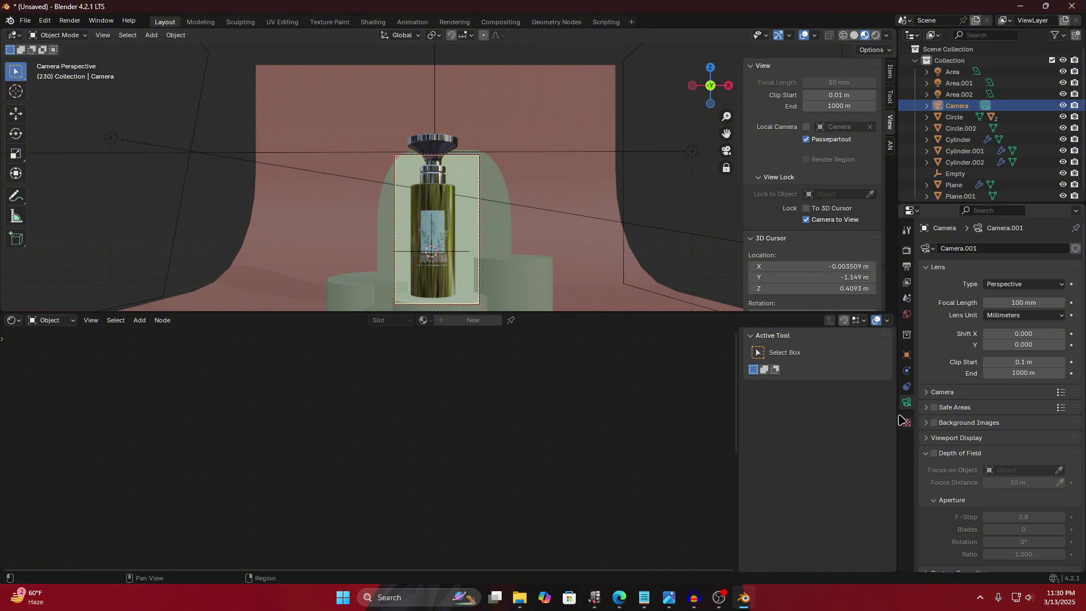
scroll(938, 412, down, 1)
click(935, 445)
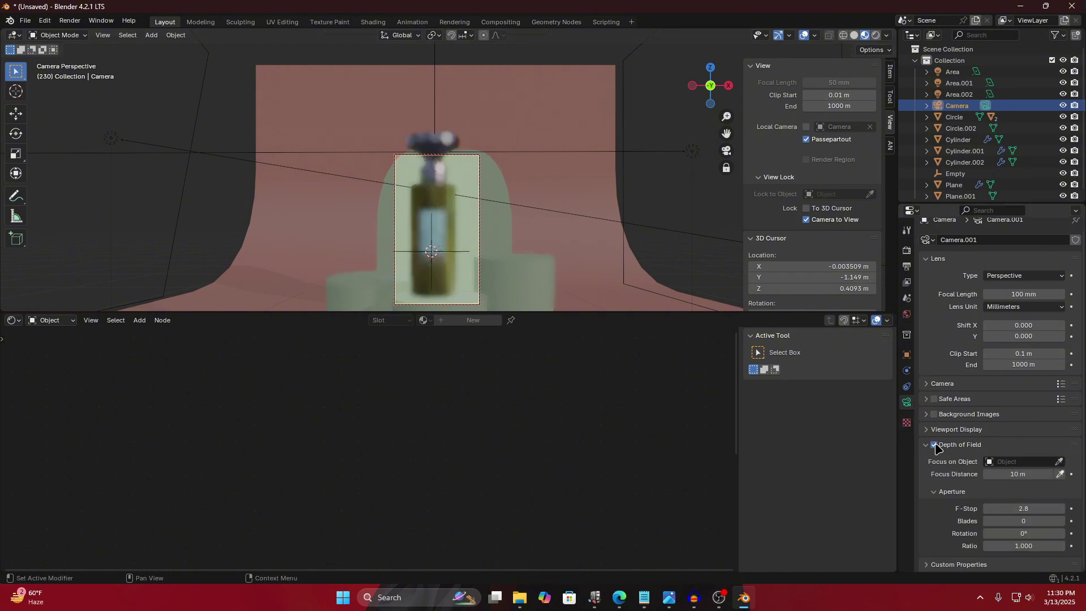
click(444, 249)
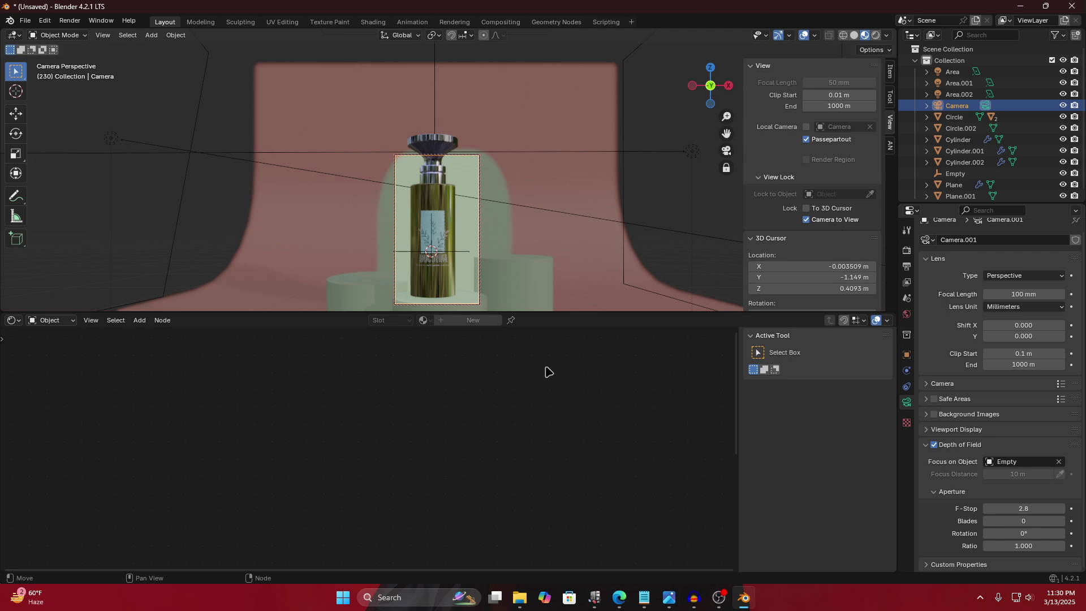
Switch the viewport to rendered shading and set the camera's passepartout to 1.000.
click(875, 35)
scroll(494, 236, down, 2)
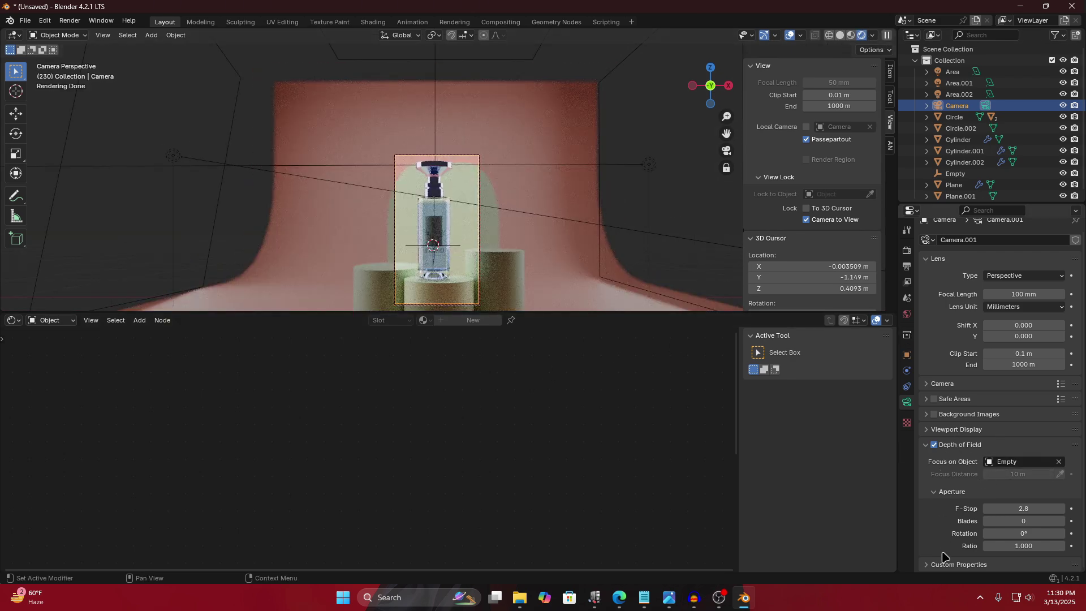
click(927, 399)
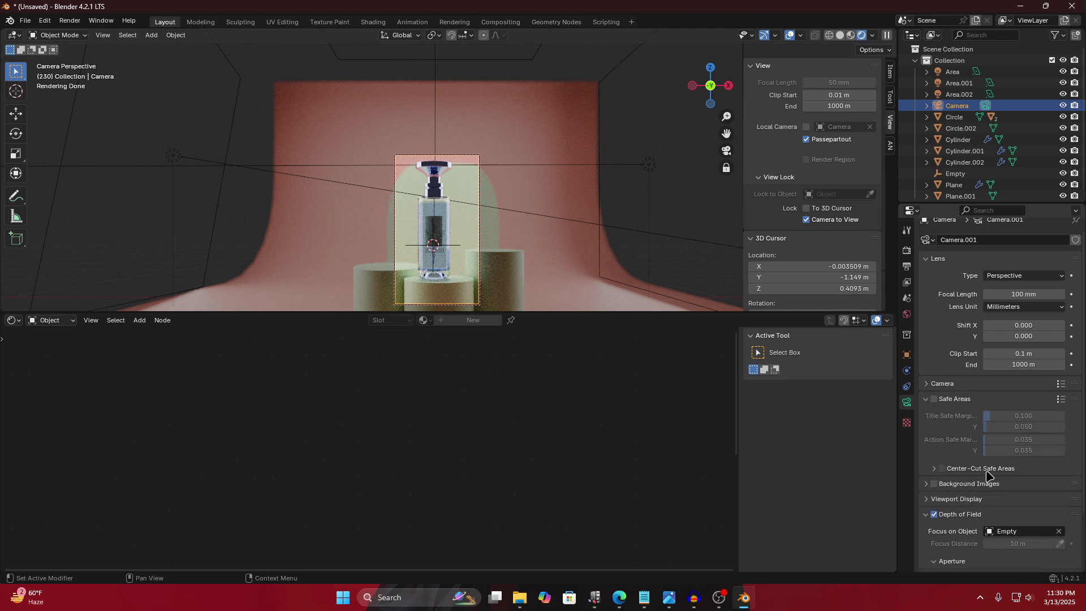
scroll(945, 512, down, 2)
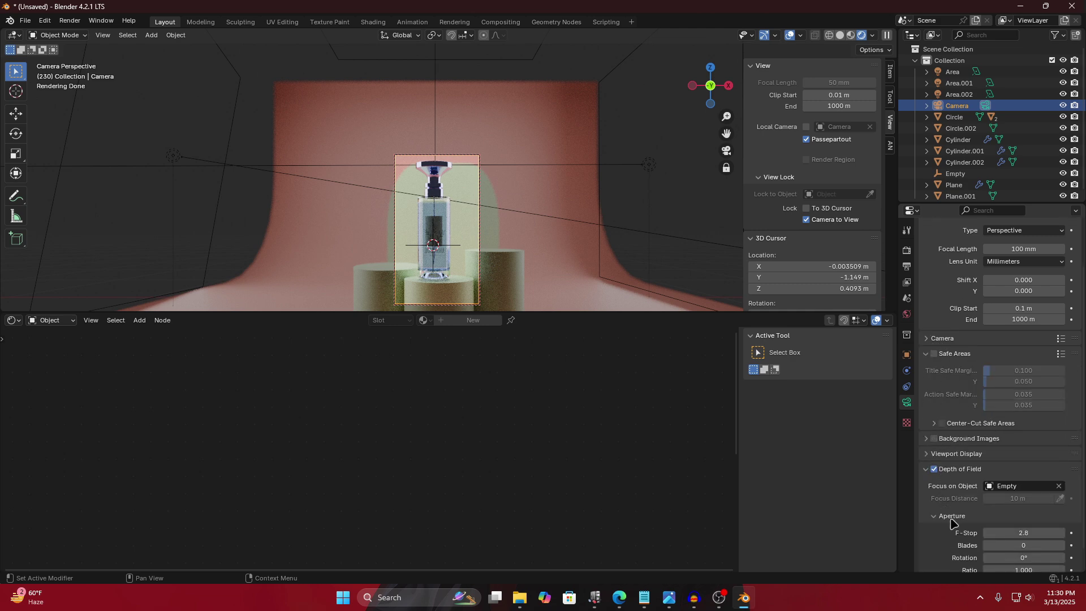
scroll(968, 509, down, 1)
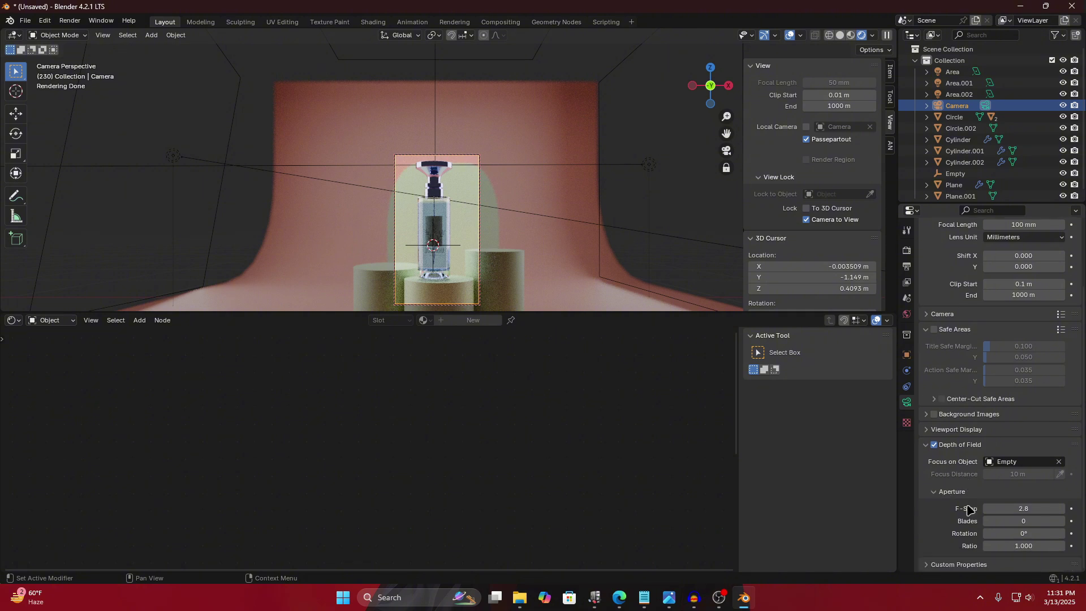
click(927, 429)
drag(1016, 512, 1063, 512)
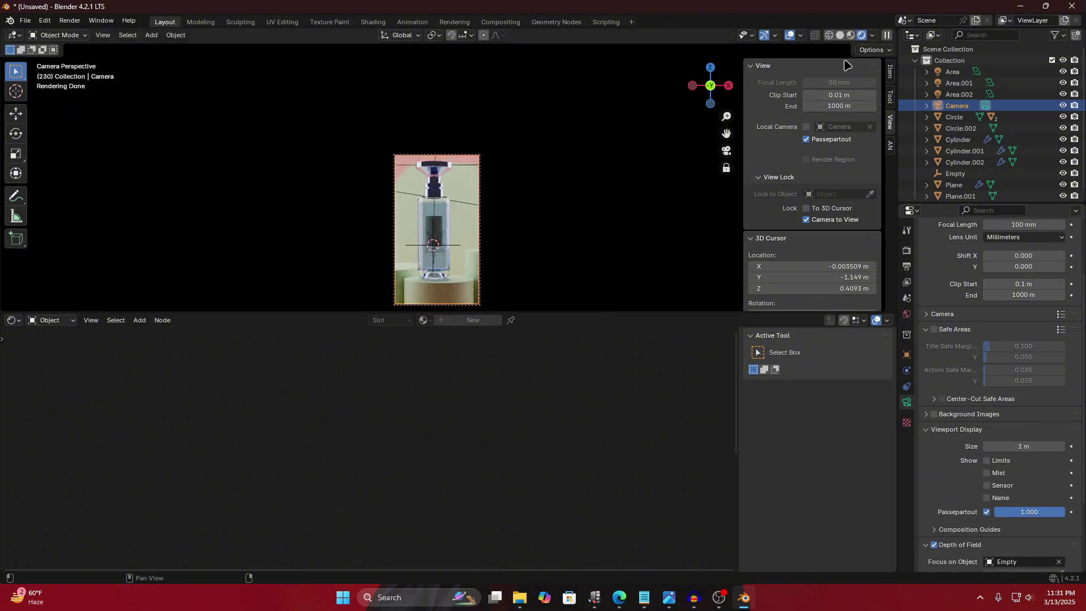
Pull the camera back to include the podiums and arch, and lower its passepartout to 0.
scroll(499, 216, down, 3)
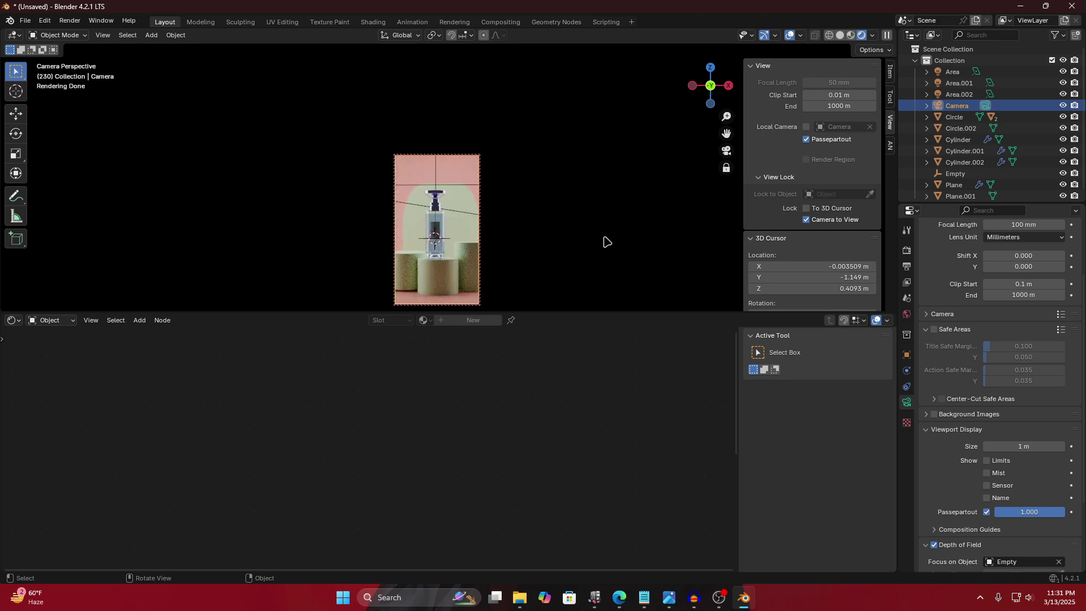
scroll(577, 222, up, 3)
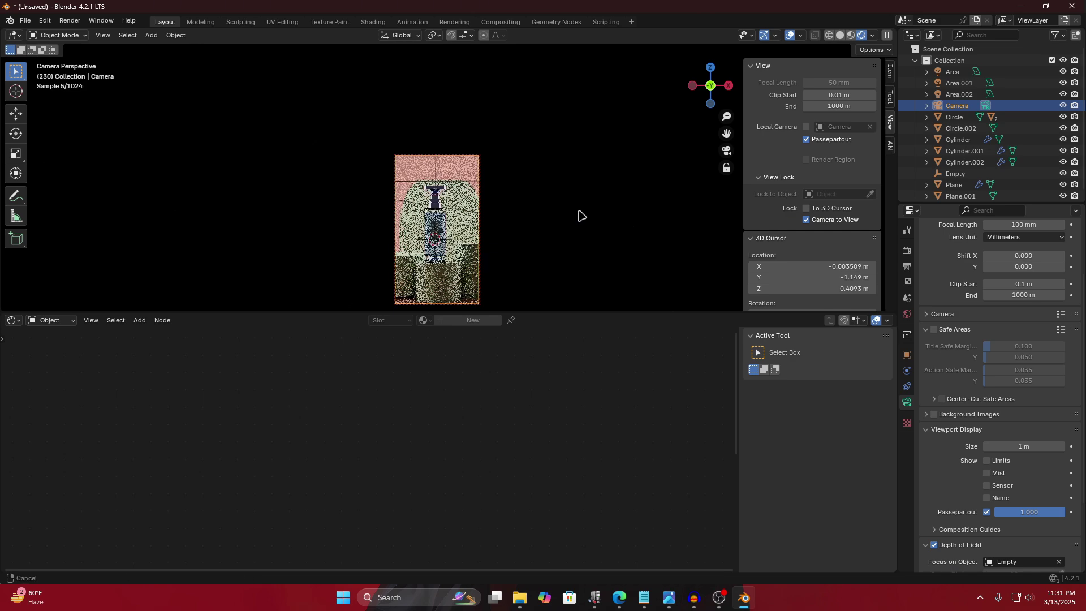
scroll(589, 203, down, 2)
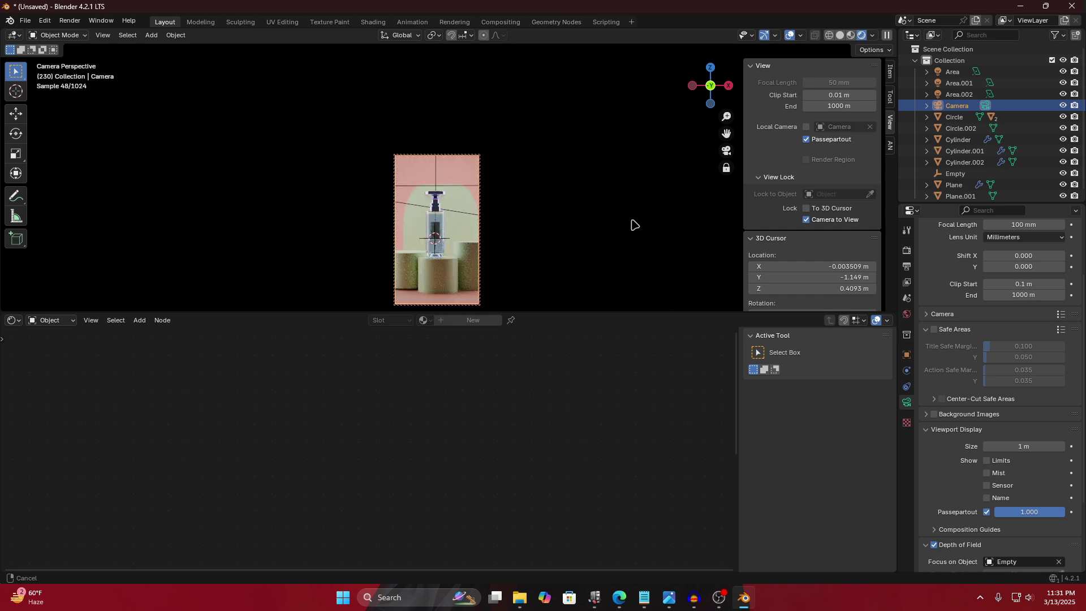
middle_drag(634, 225, 604, 215)
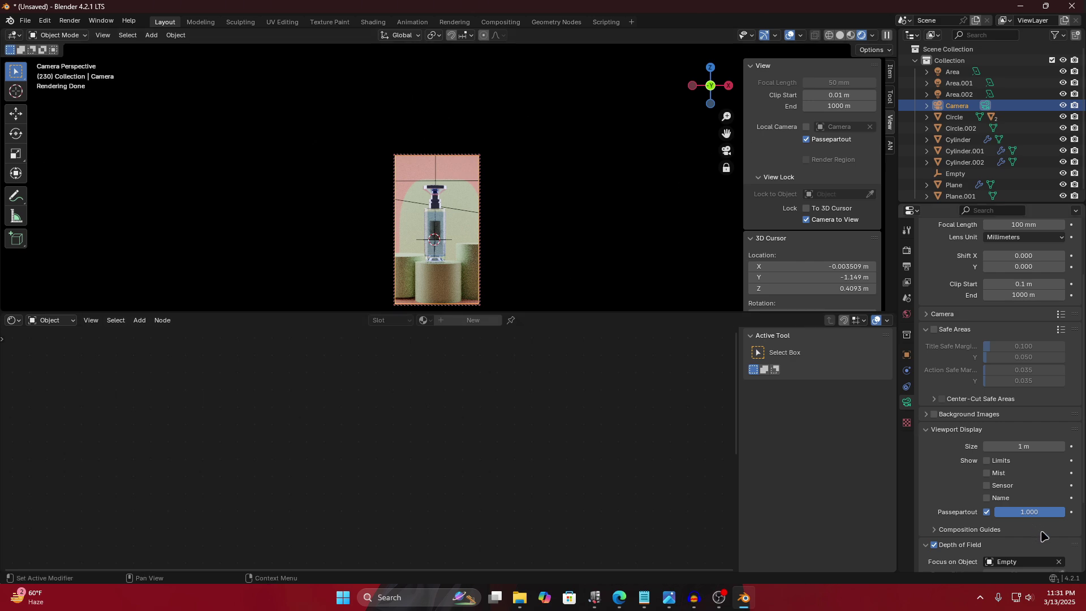
drag(1029, 512, 987, 512)
Set the power of the two side area lights, Area.002 and Area.001, to 20 W each.
click(243, 175)
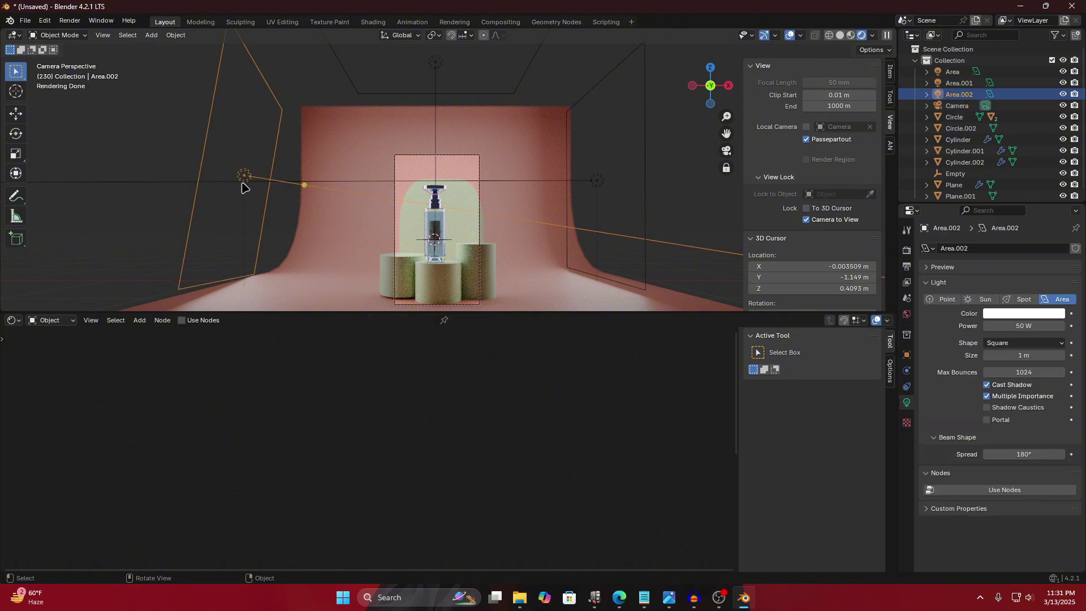
double_click(1021, 327)
text(20)
key(Return)
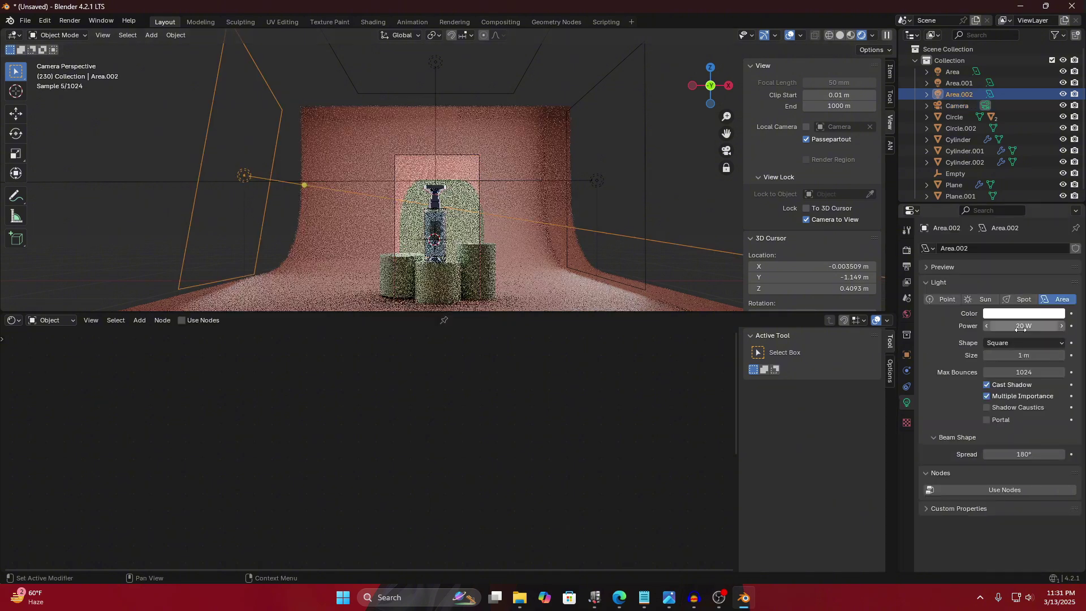
click(615, 181)
click(600, 184)
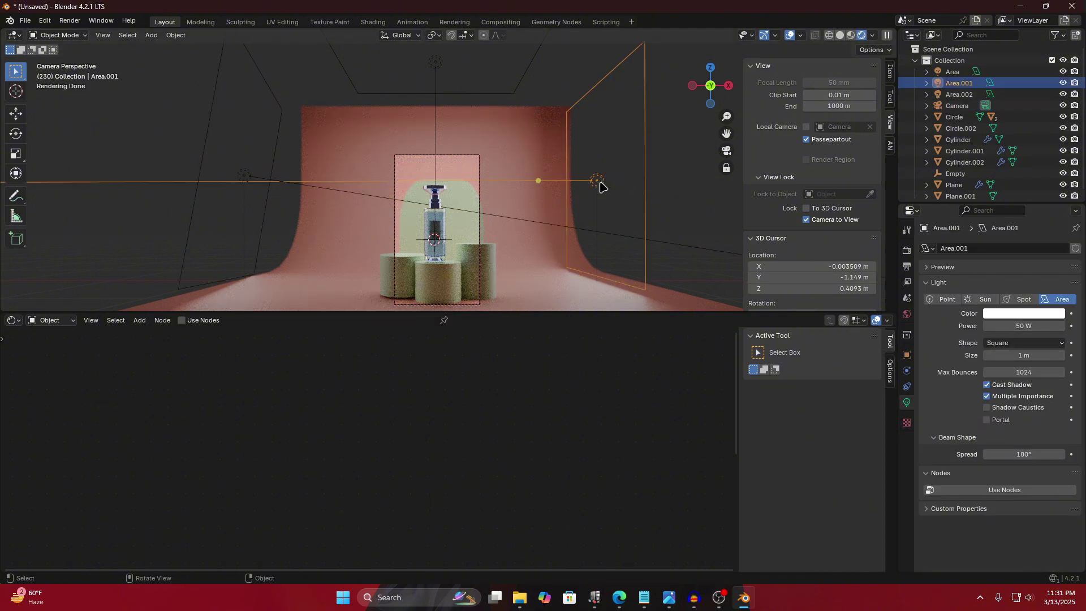
double_click(1016, 327)
text(20)
key(Return)
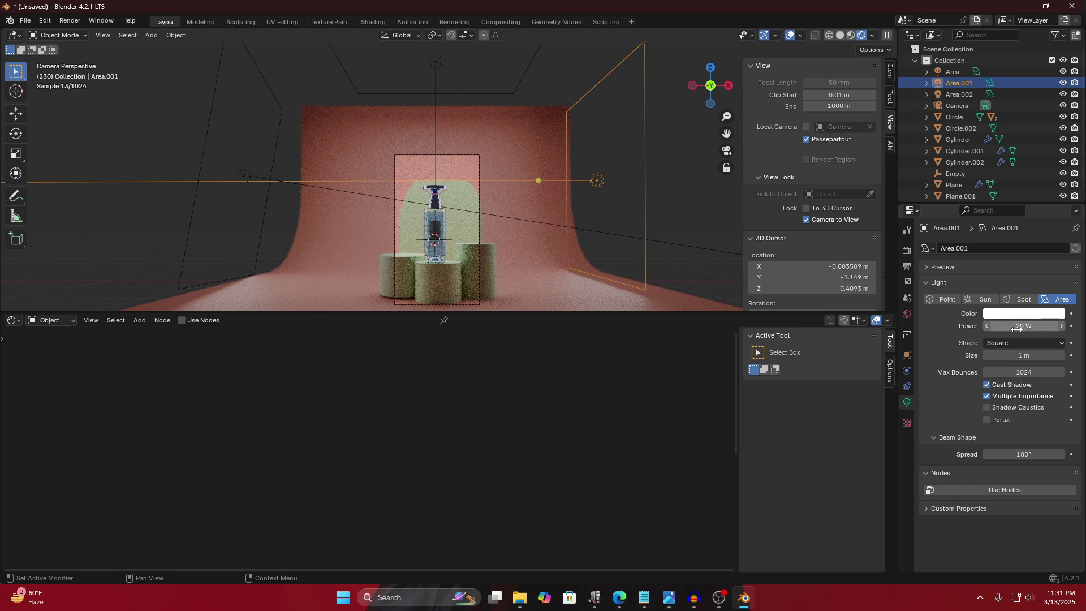
Raise the overhead area light about 0.61 m along the Z axis.
click(450, 69)
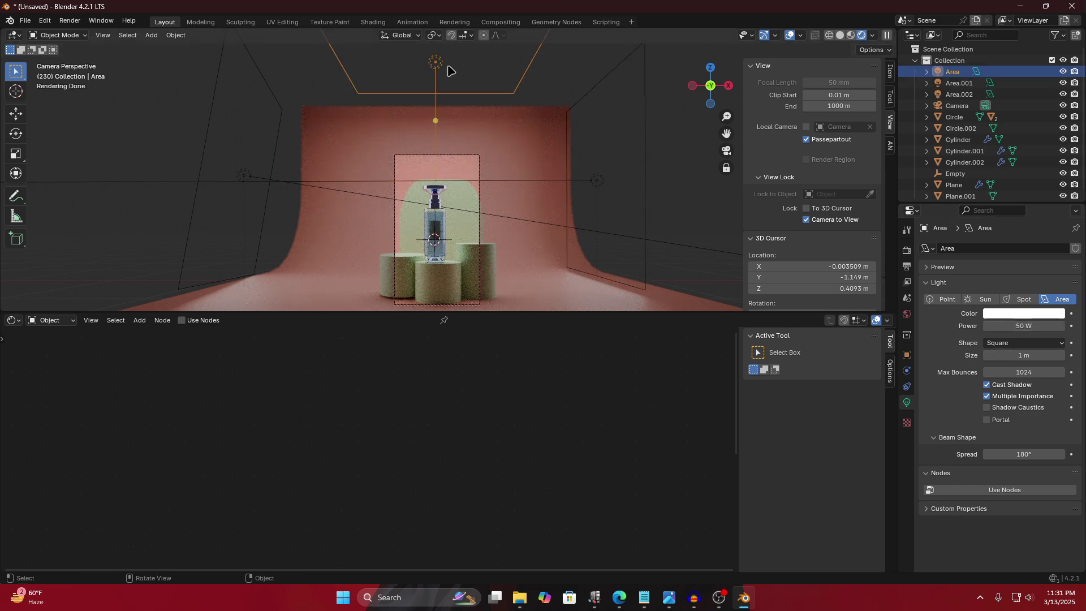
key(g)
key(z)
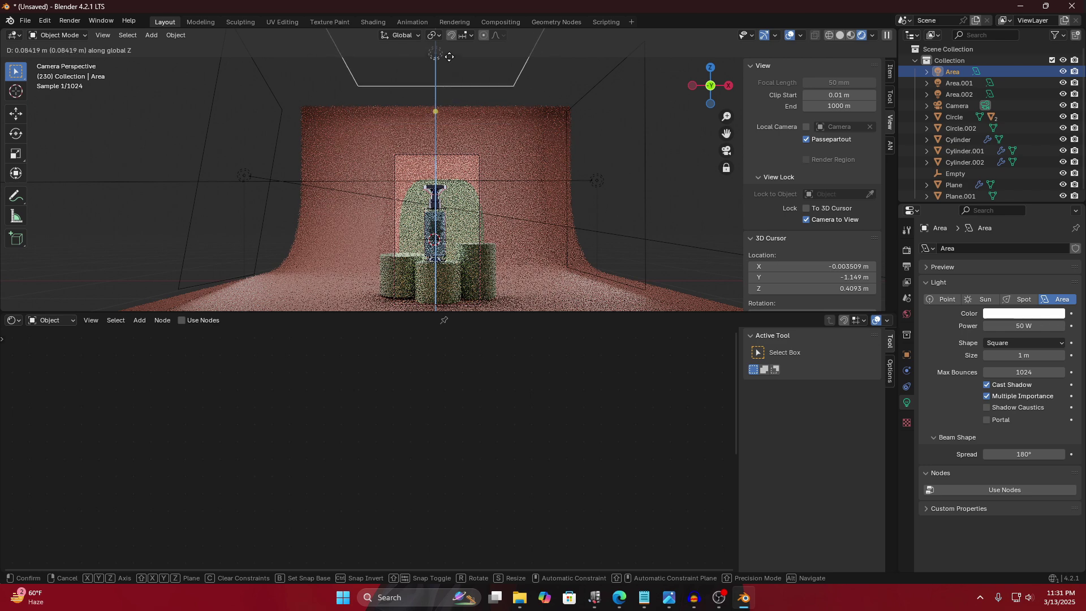
click(484, 303)
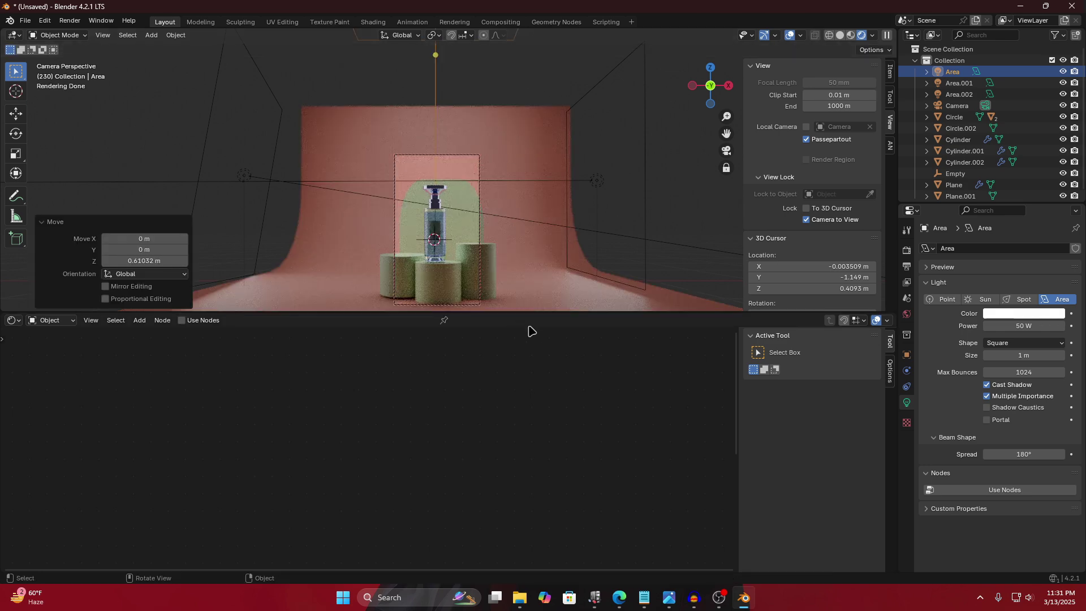
Set the camera's passepartout to 1.000 and bring the camera closer to the bottle.
click(572, 219)
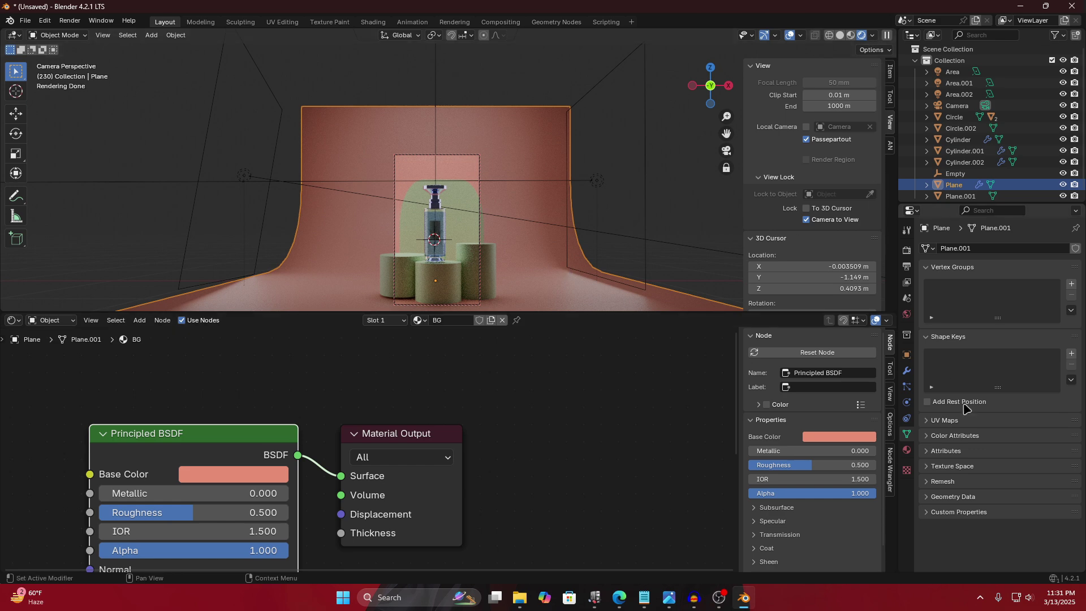
click(479, 192)
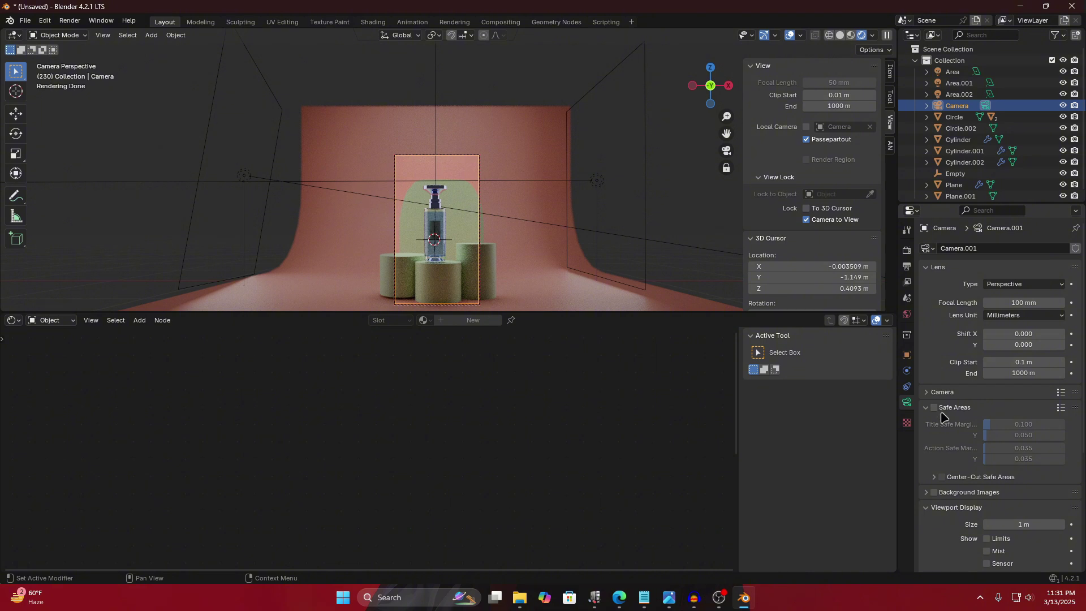
scroll(942, 418, down, 3)
drag(1025, 522, 1074, 522)
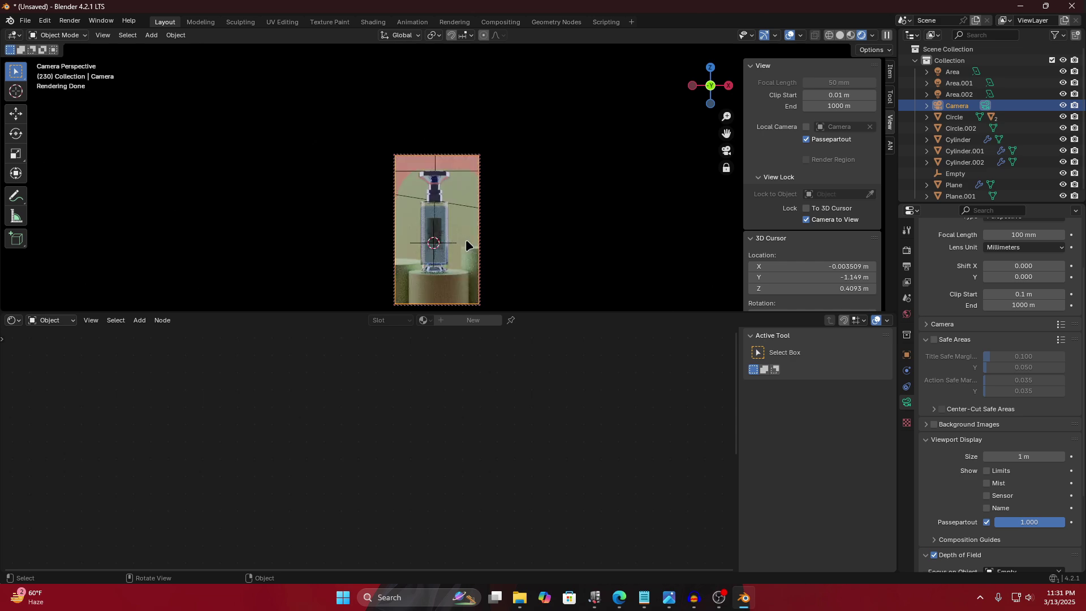
Enlarge the 3D viewport, set the camera's passepartout to 0.000, and select the backdrop plane.
drag(558, 312, 587, 458)
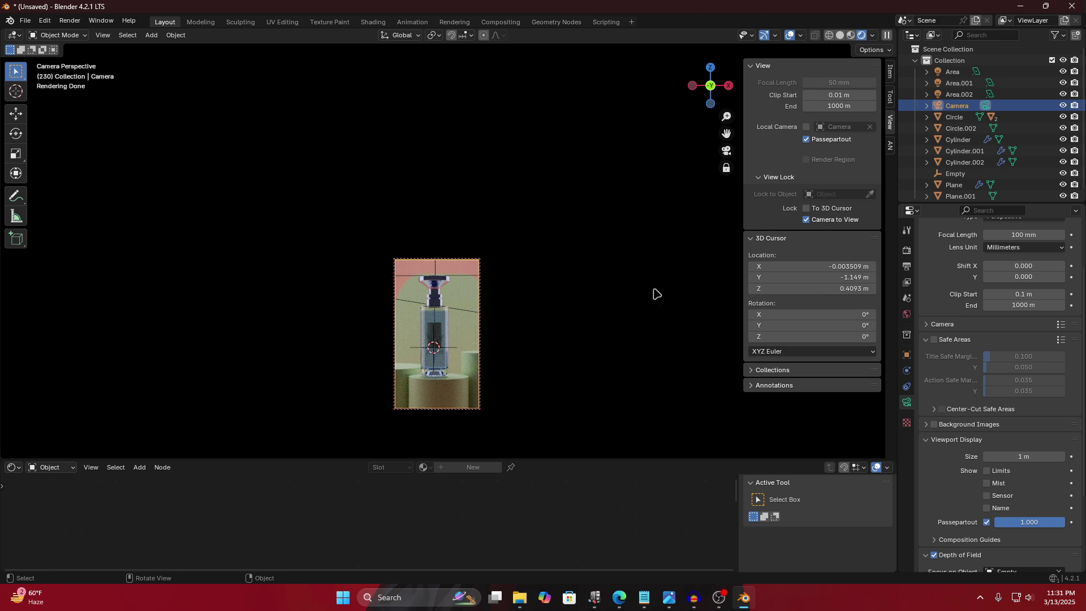
drag(1023, 522, 987, 522)
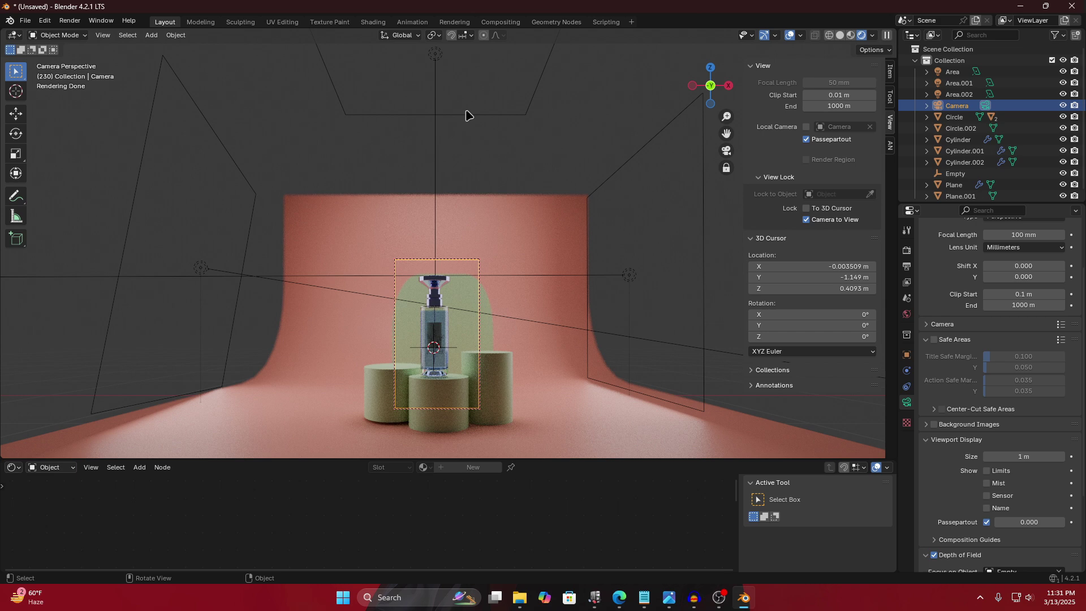
click(383, 204)
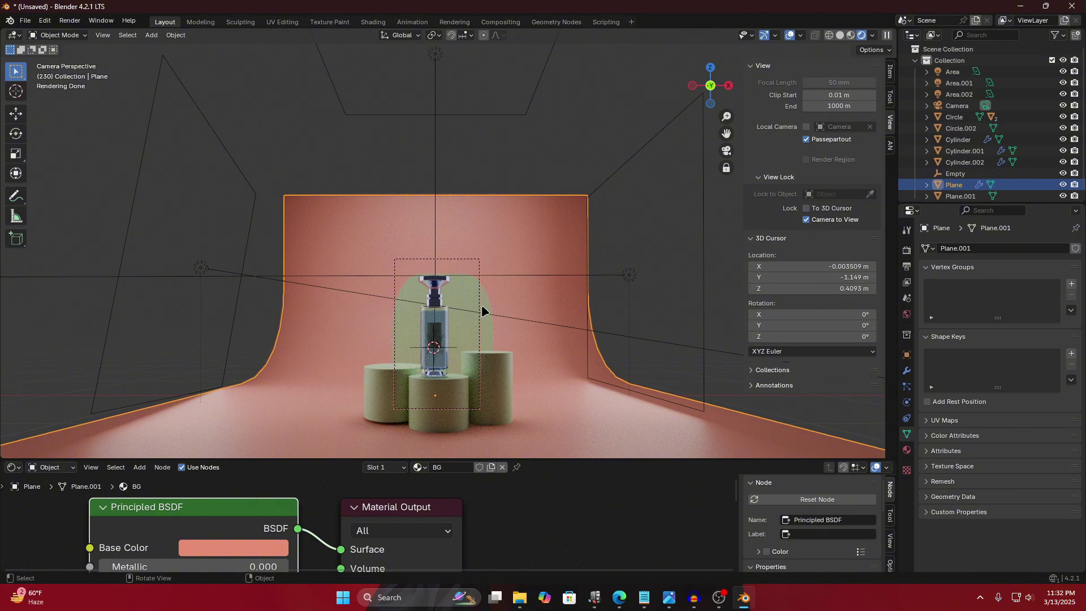
Examine the bottle and its label up close through the camera, and back out to the full set.
key(alt+Tab)
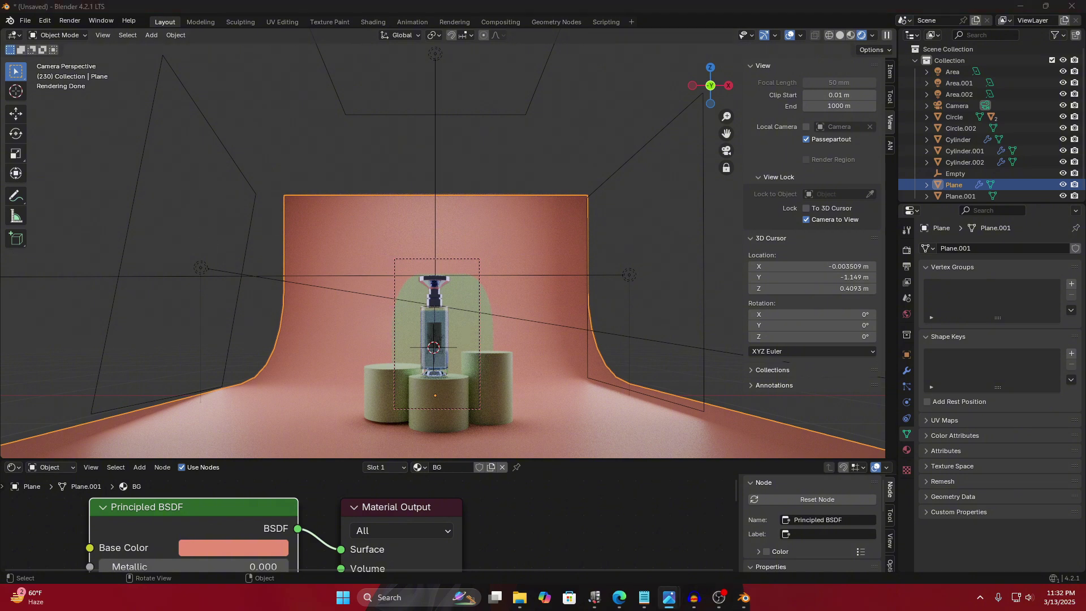
scroll(450, 298, up, 8)
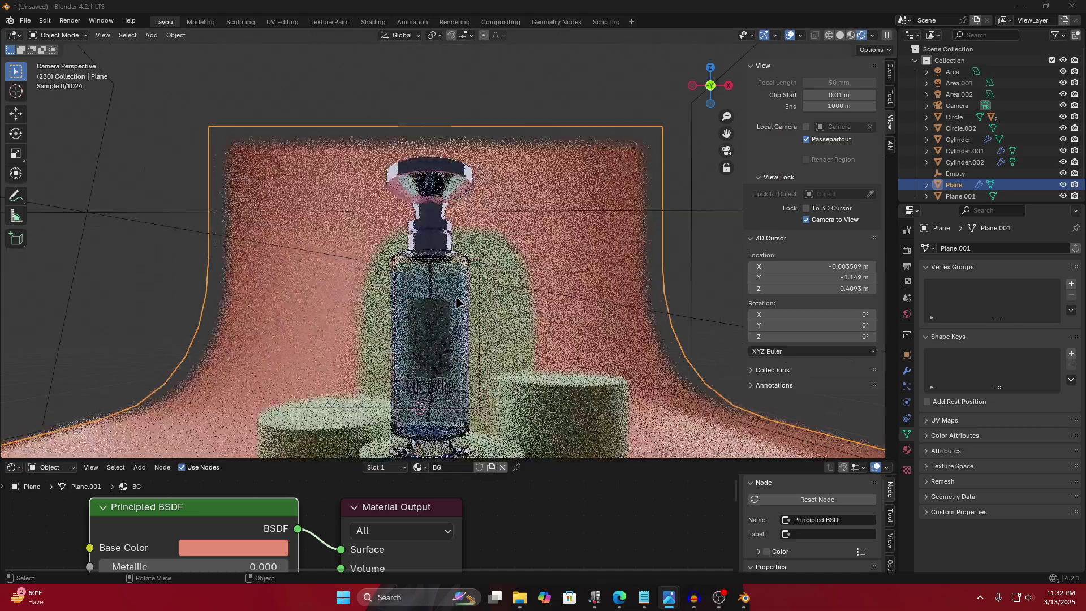
scroll(451, 279, up, 4)
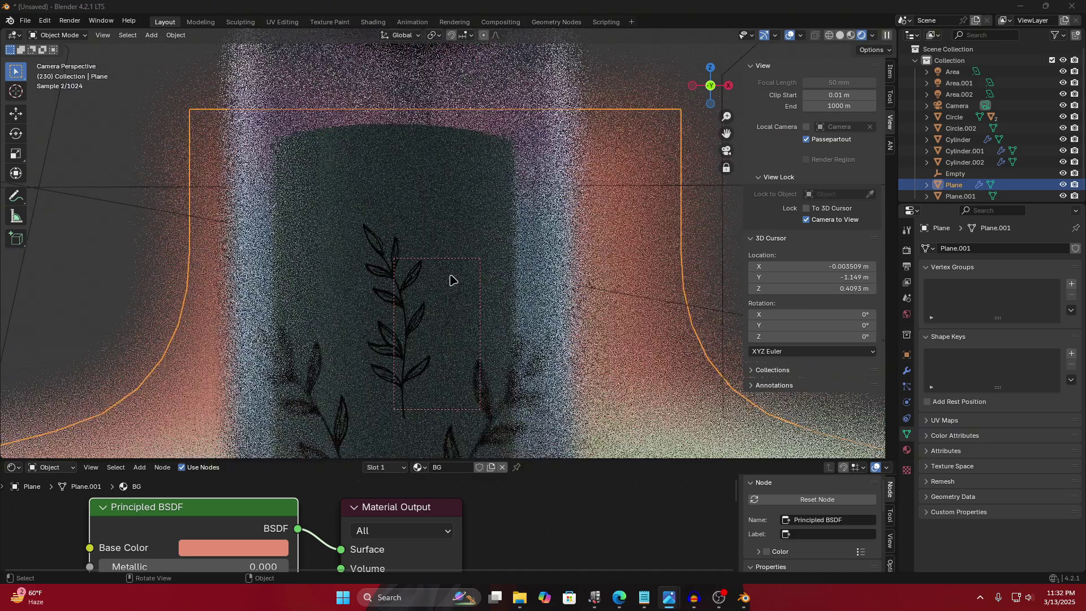
scroll(467, 249, down, 10)
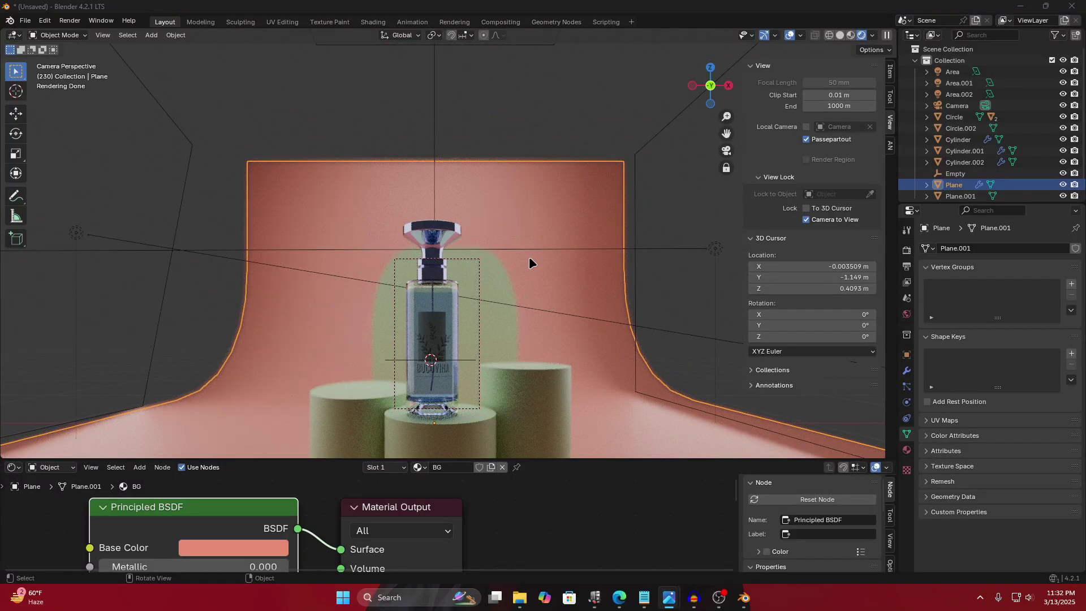
scroll(477, 316, down, 5)
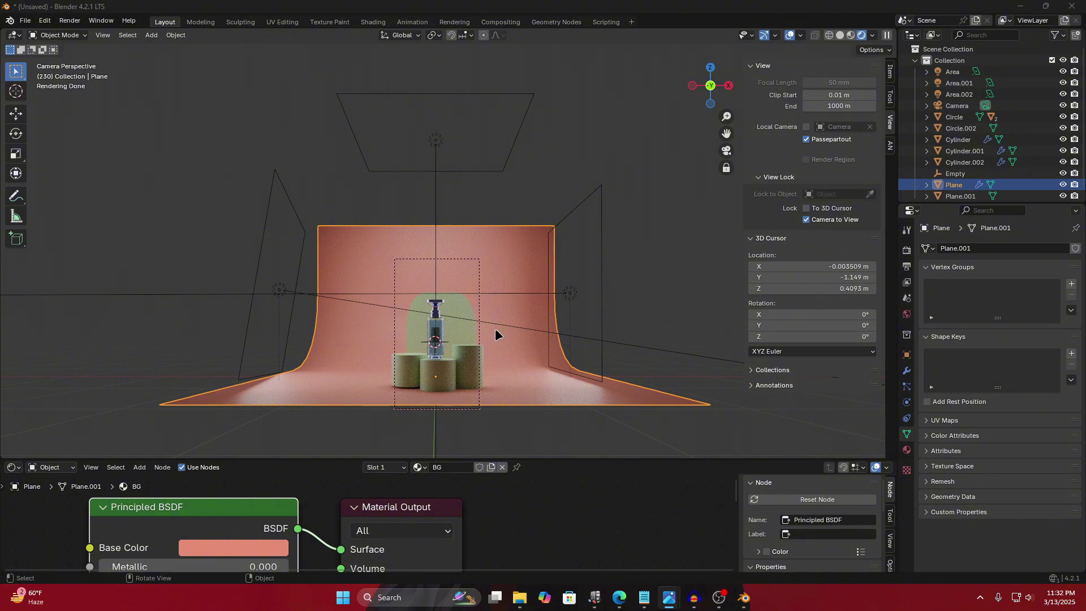
scroll(492, 328, up, 4)
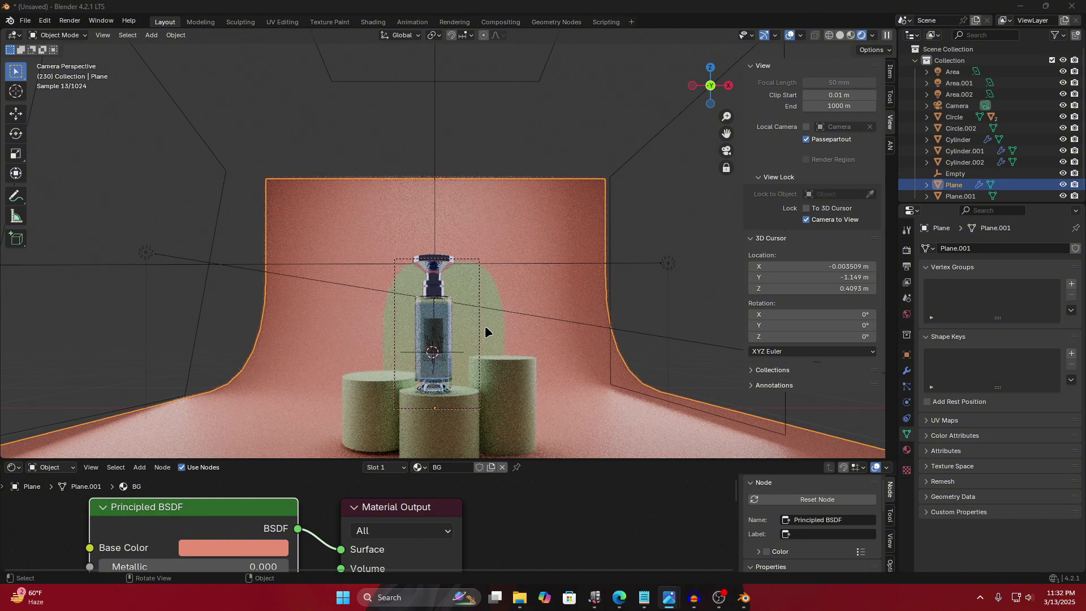